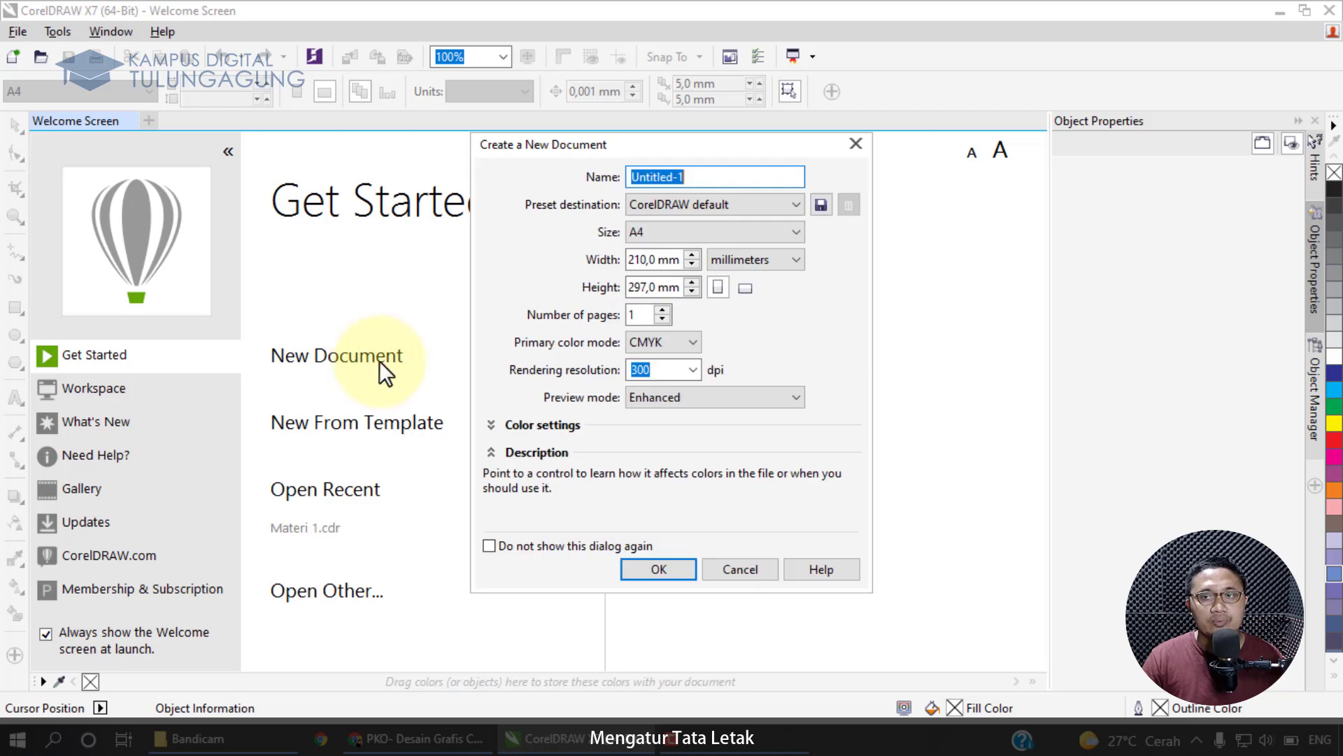
- Create a new A4 portrait document, 210 × 297 mm, with CMYK color mode and 300 dpi resolution
left_click(660, 567)
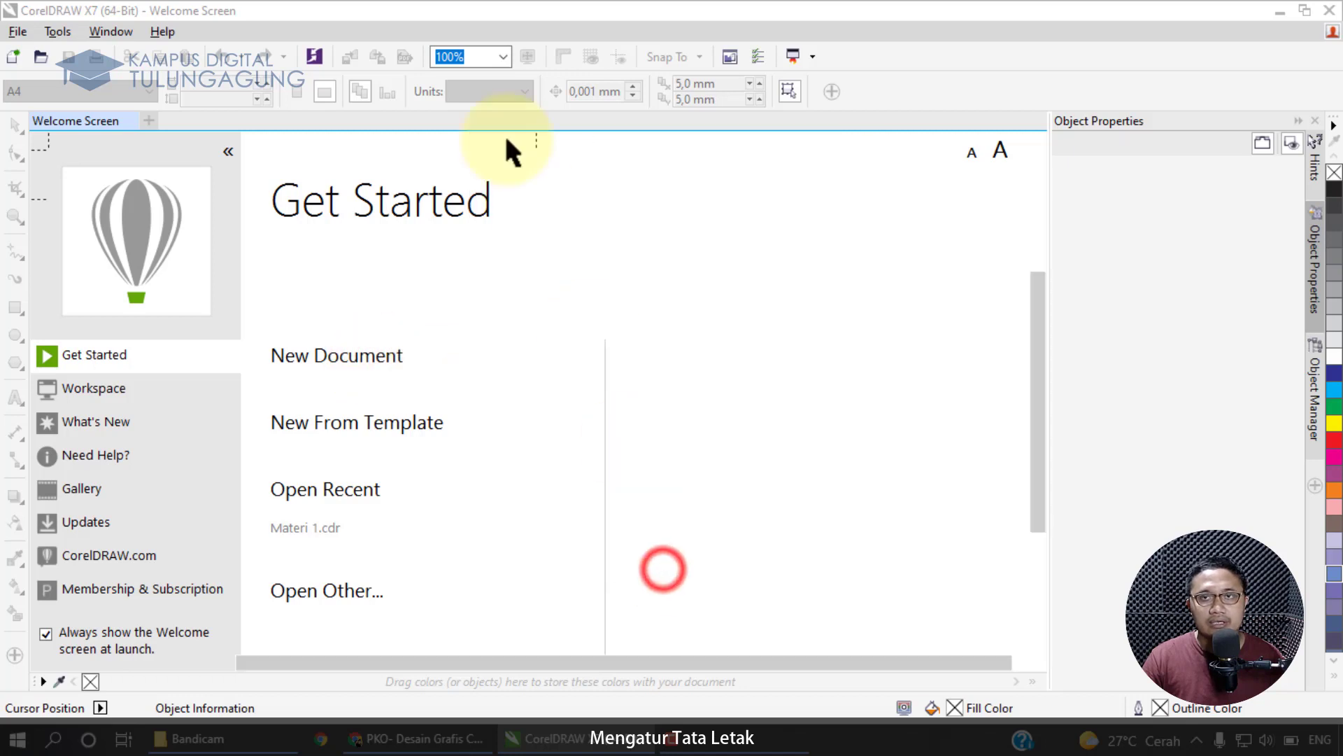
left_click(312, 27)
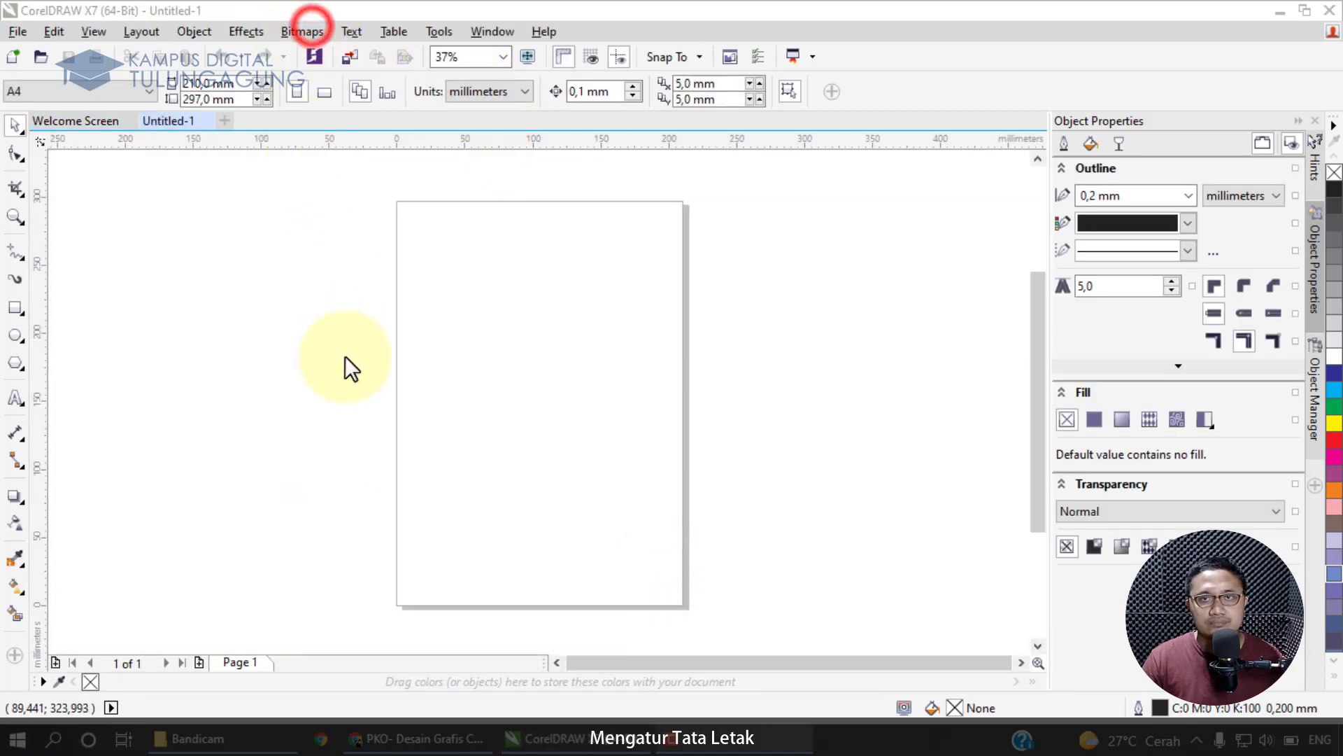
left_click(162, 28)
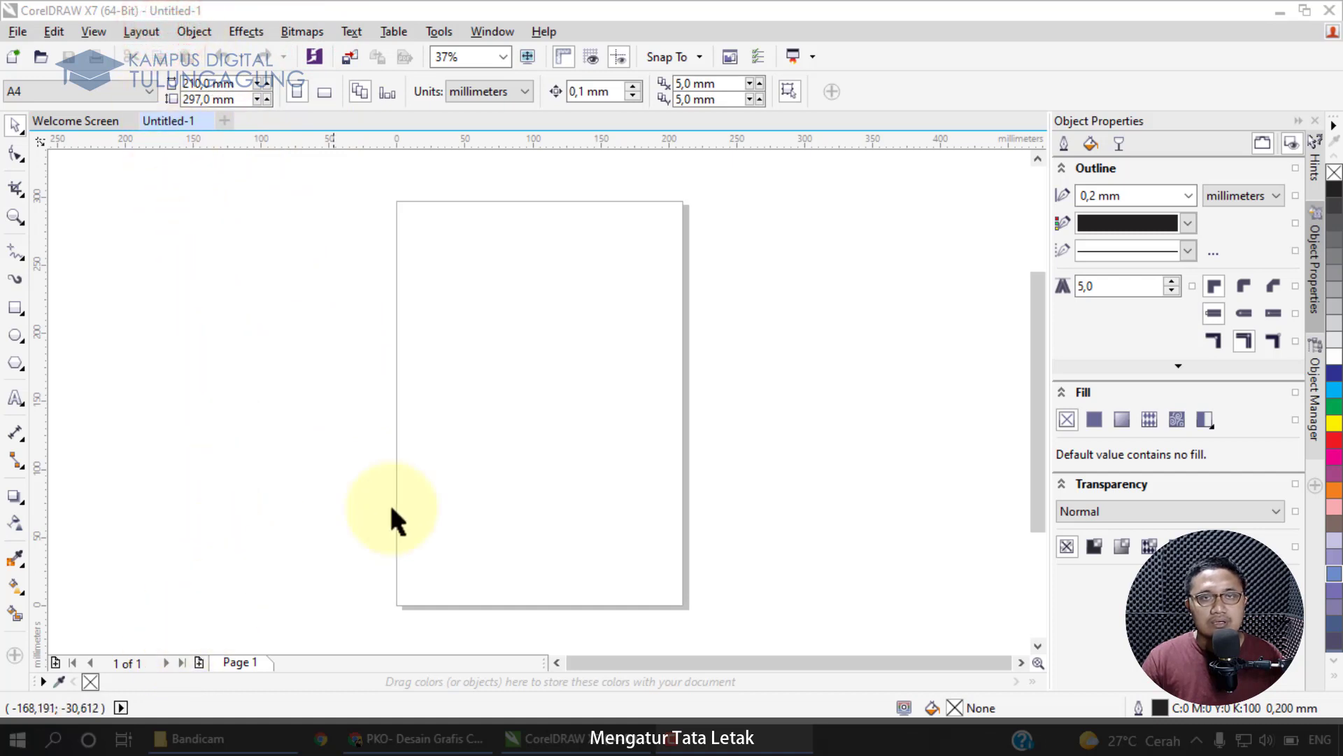
- Draw a narrow vertical rectangle about 14 × 50 mm, fill it black, and place it near the page's upper-left edge
left_click(14, 305)
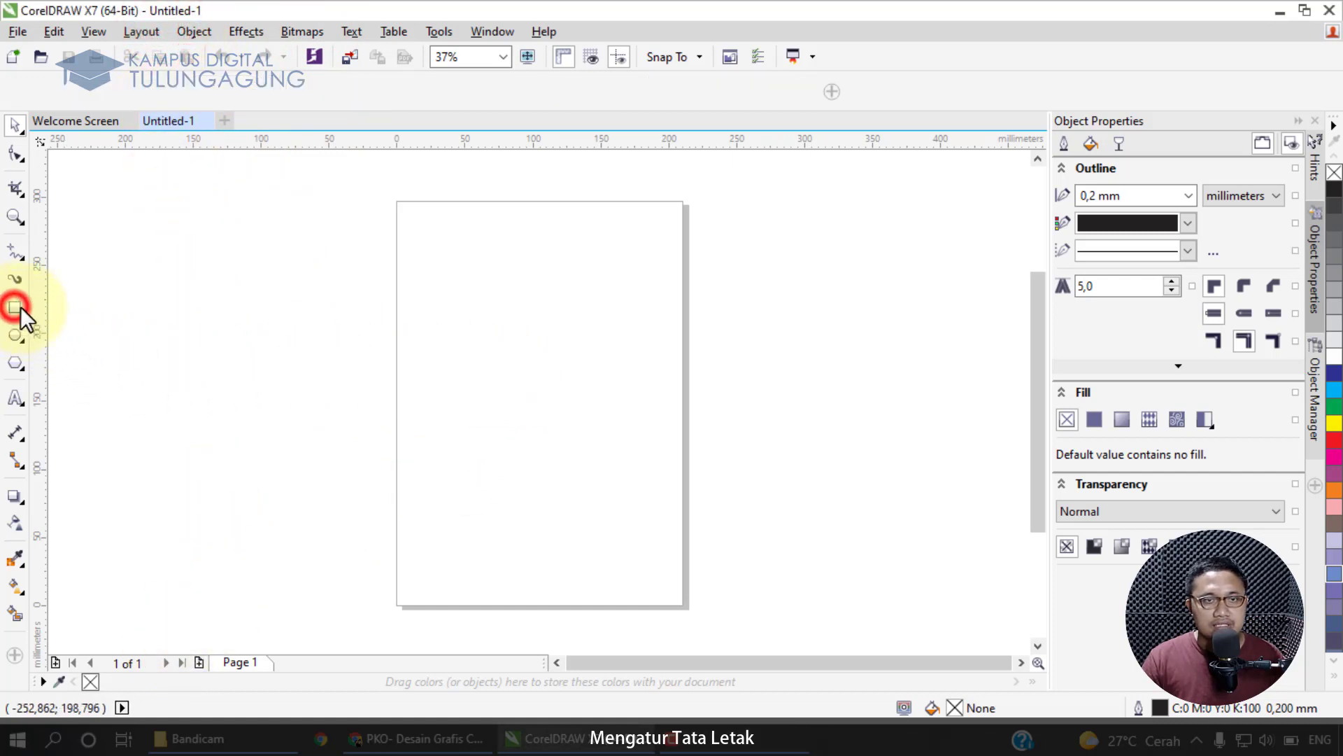
left_click_drag(435, 267, 455, 335)
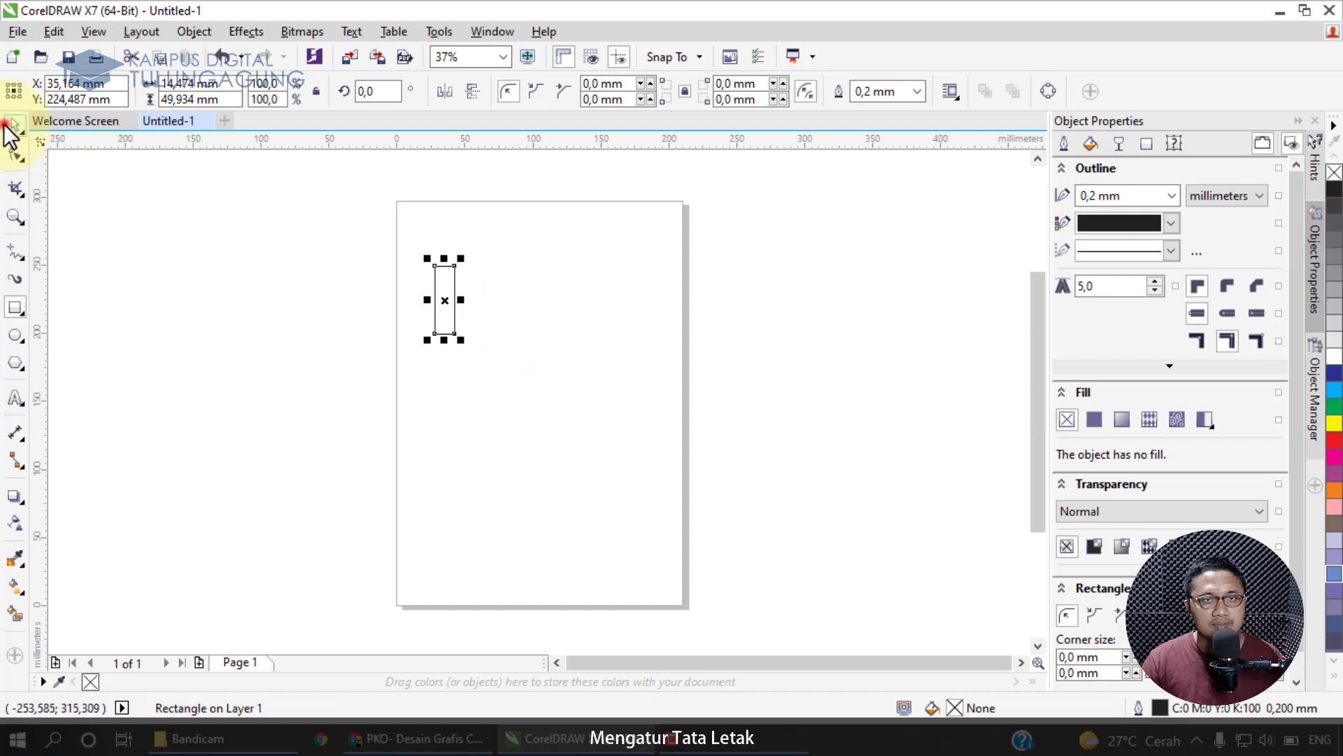
left_click(14, 124)
left_click(1334, 188)
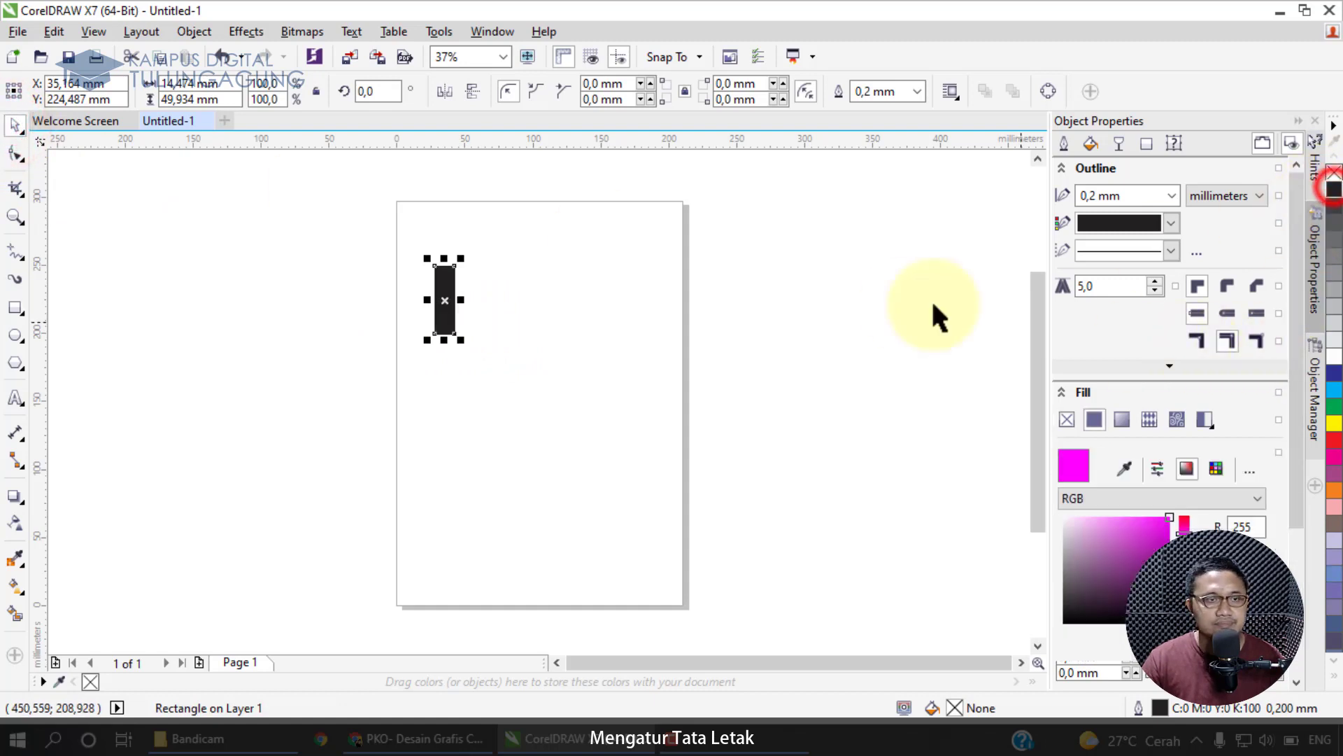
scroll(444, 280, "up", 1)
left_click_drag(456, 297, 417, 299)
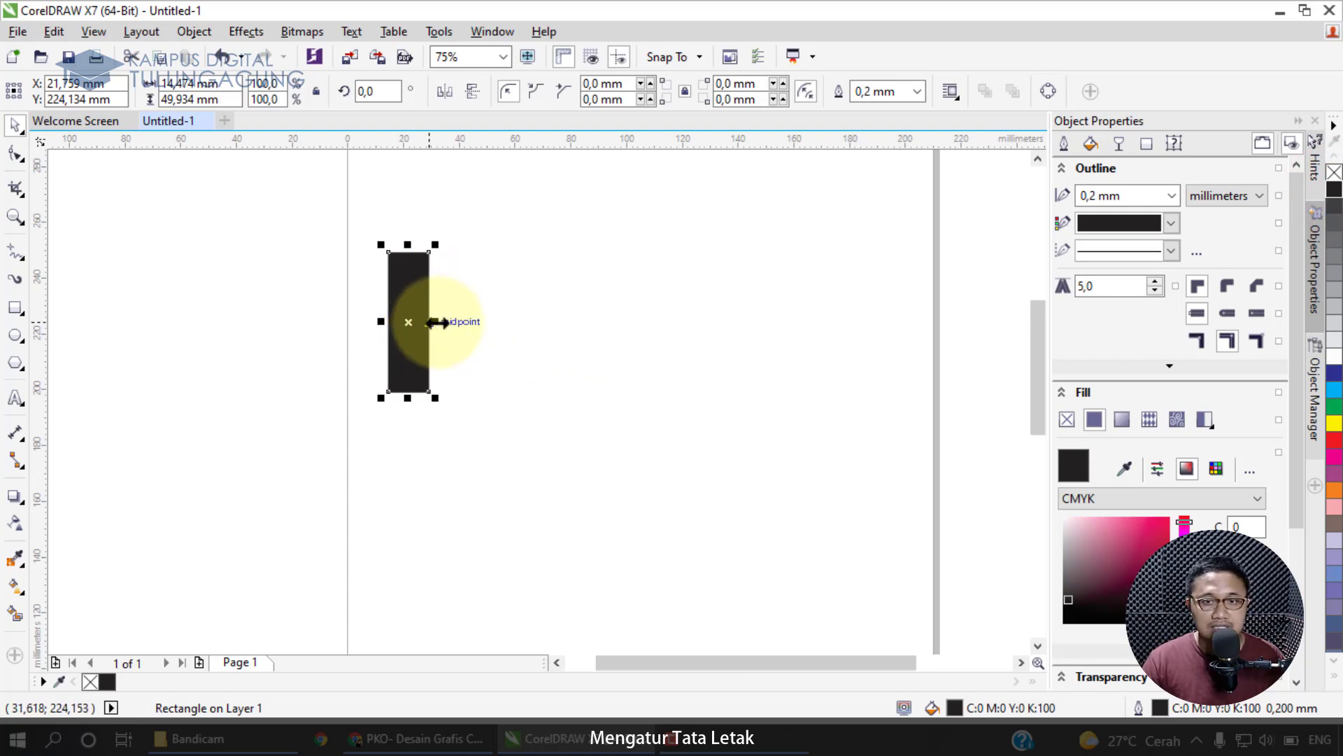
- Duplicate the black bar across the page into a row of six with uneven gaps and staggered heights
left_click_drag(431, 289, 622, 350)
key("ctrl+d")
left_click(584, 363)
key("ctrl+d")
key("ctrl+d")
left_click_drag(706, 331, 756, 315)
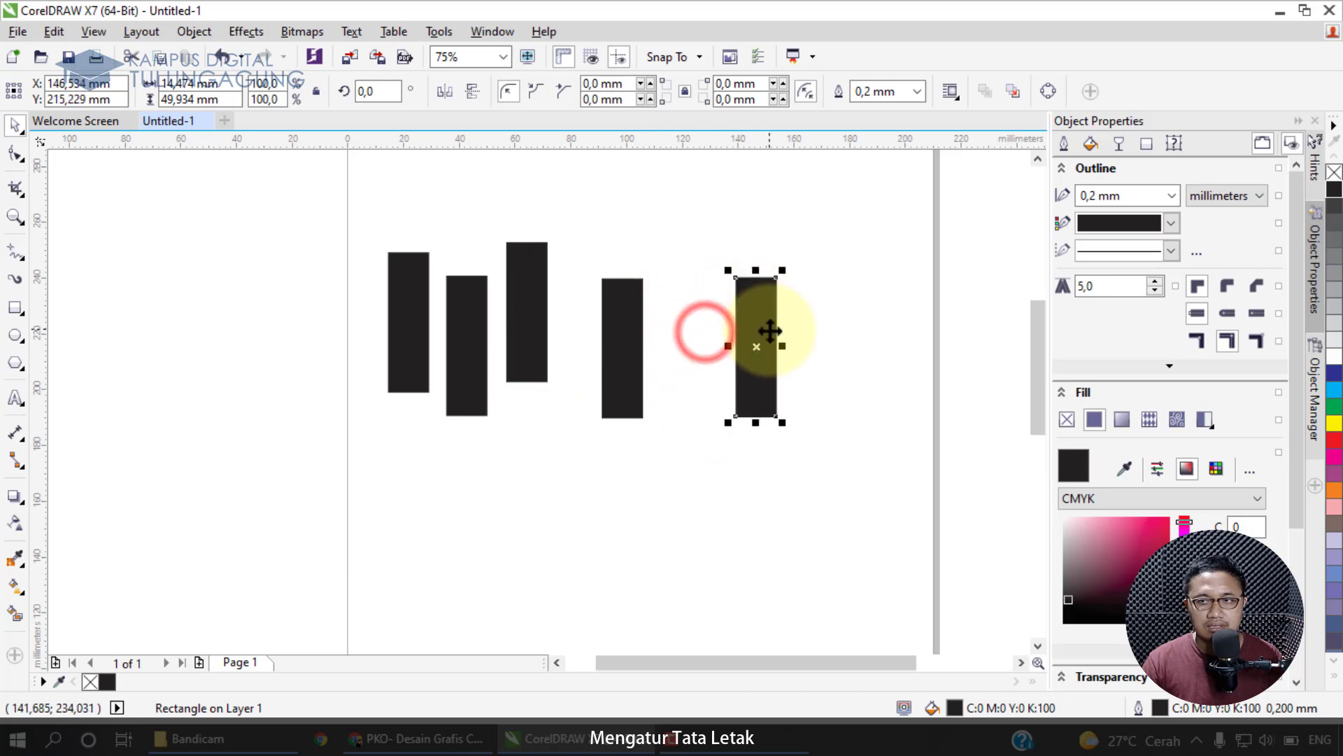
key("ctrl+d")
left_click_drag(894, 326, 835, 312)
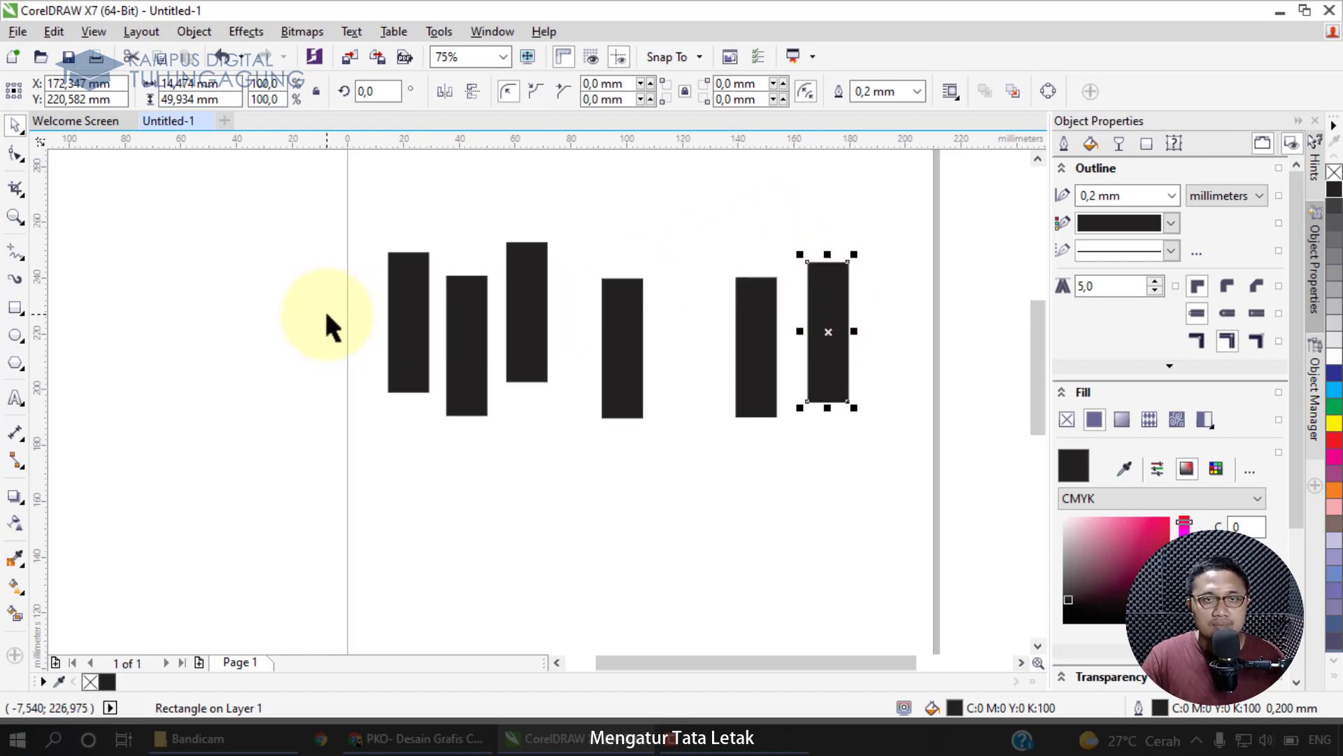
- Switch to the browser mind map to check the Tata letak subtopics, and return to CorelDRAW
left_click(381, 739)
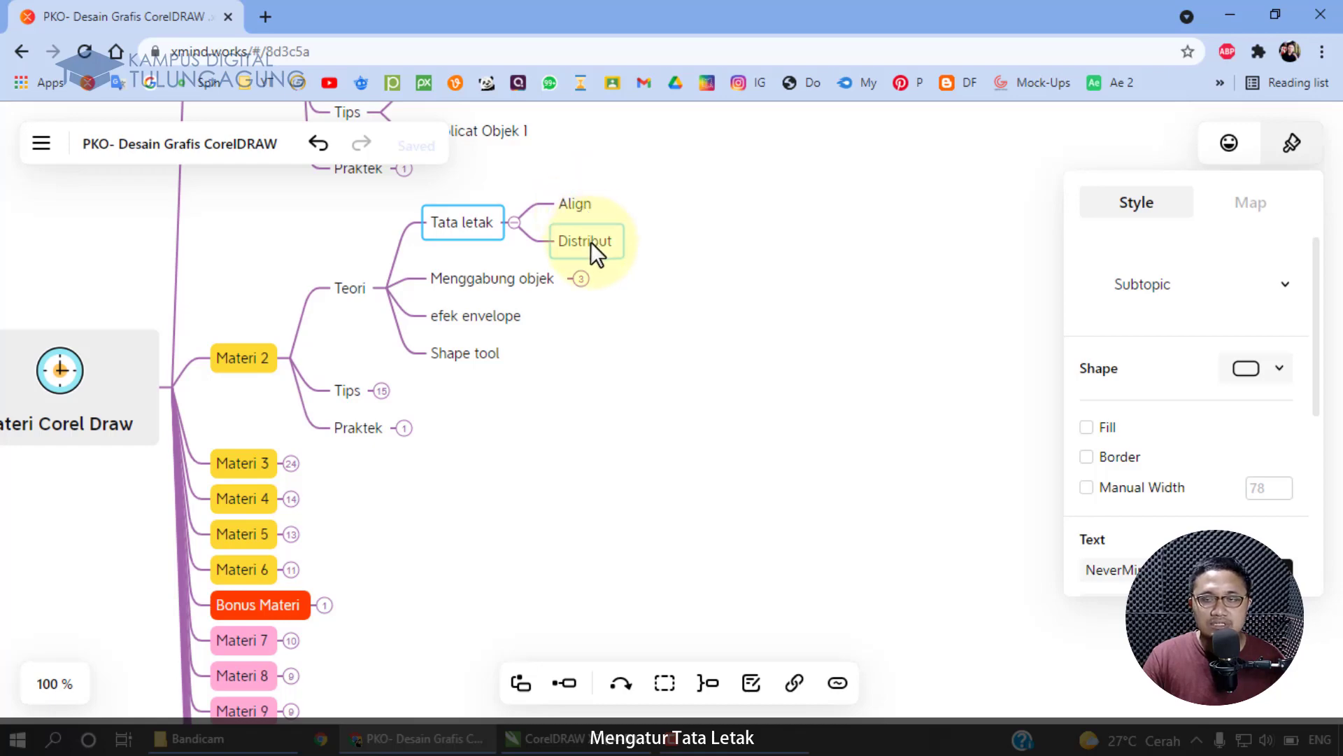
left_click(553, 738)
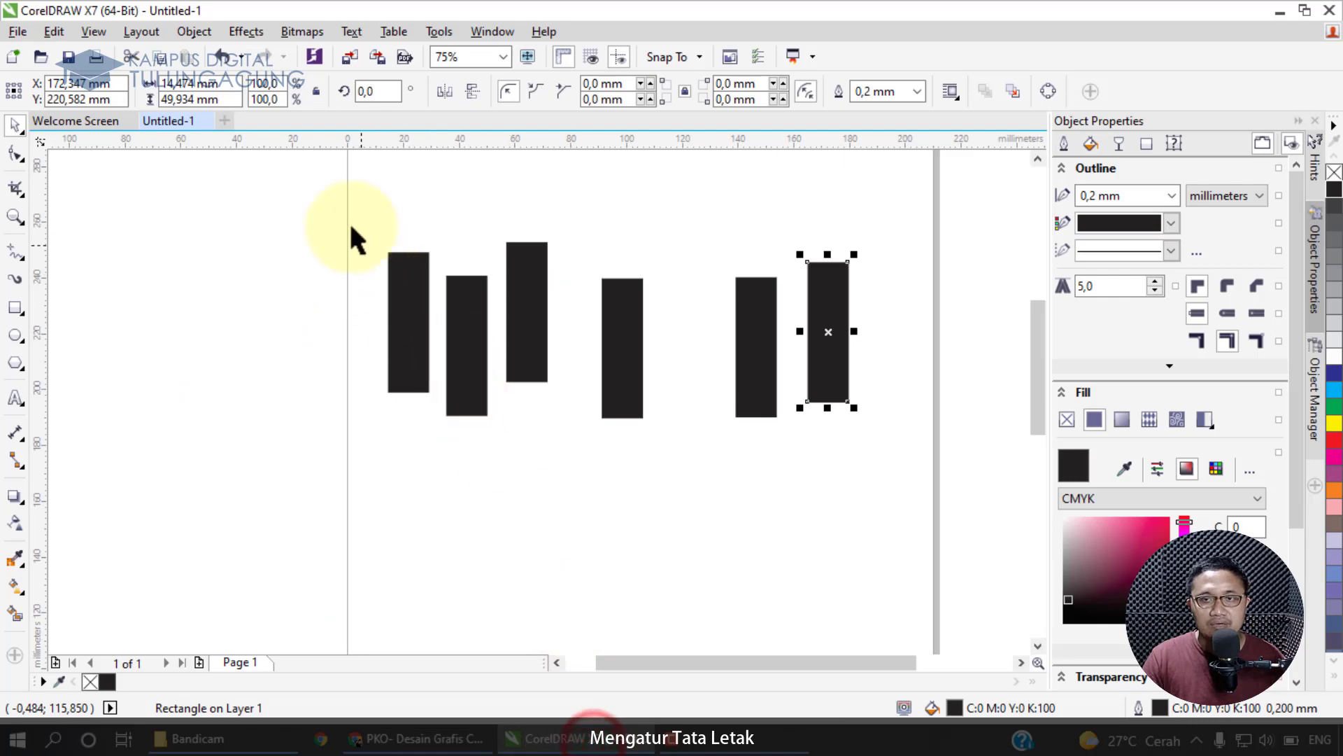
- Use Align and Distribute on all six bars to align them by vertical centers and by top edges
left_click_drag(308, 185, 910, 547)
left_click_drag(603, 453, 626, 459)
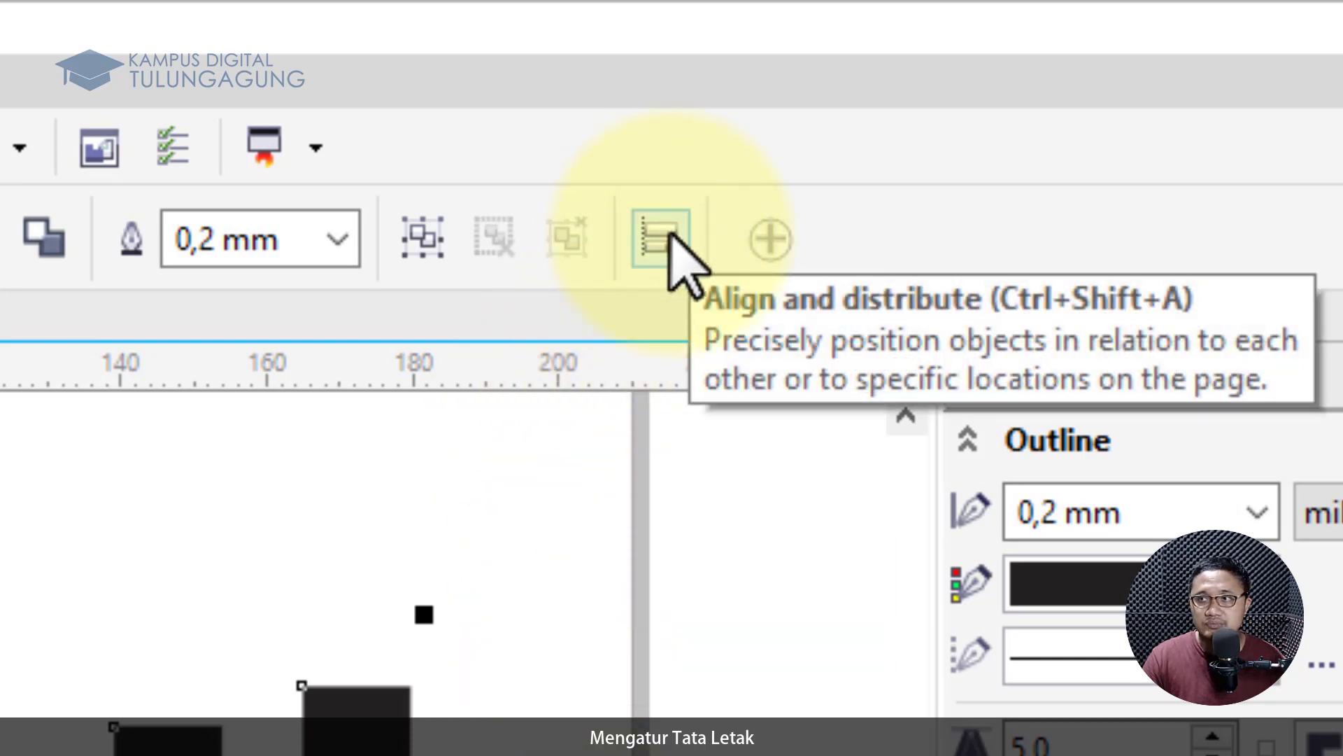
left_click(664, 237)
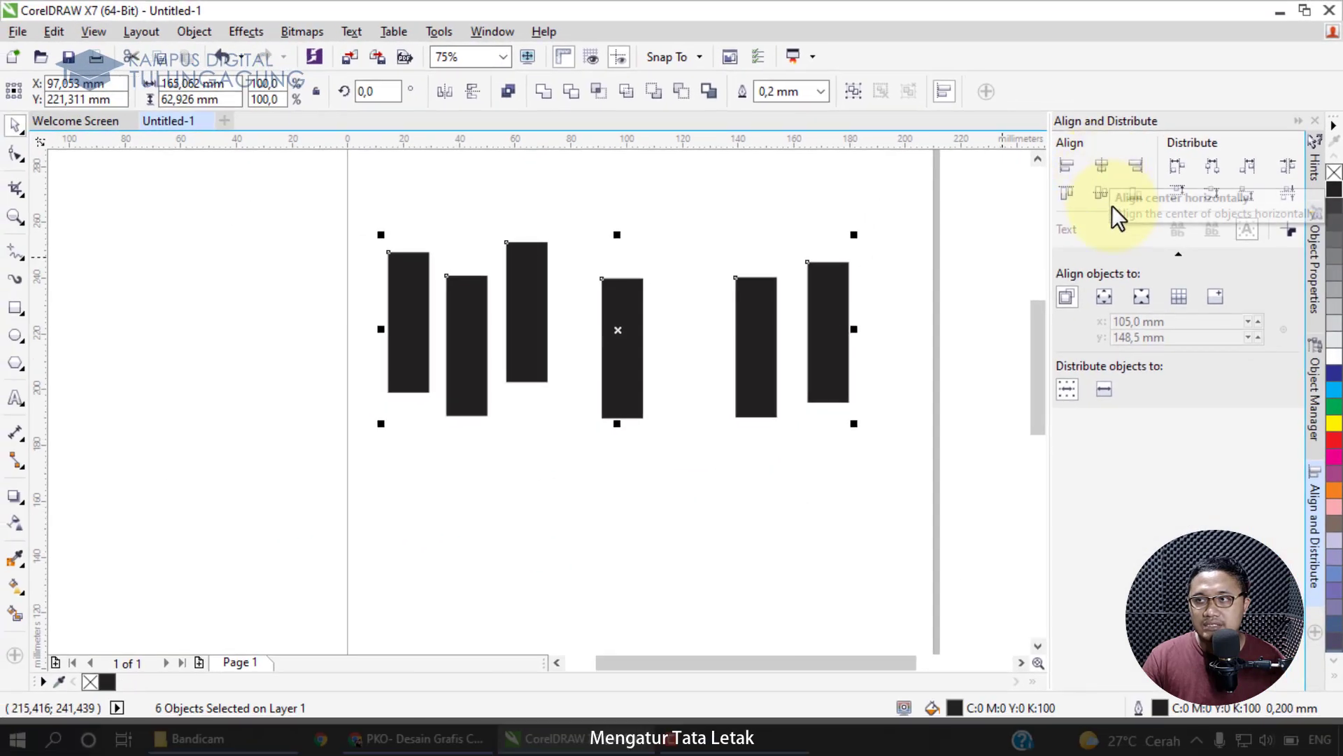
left_click(1104, 196)
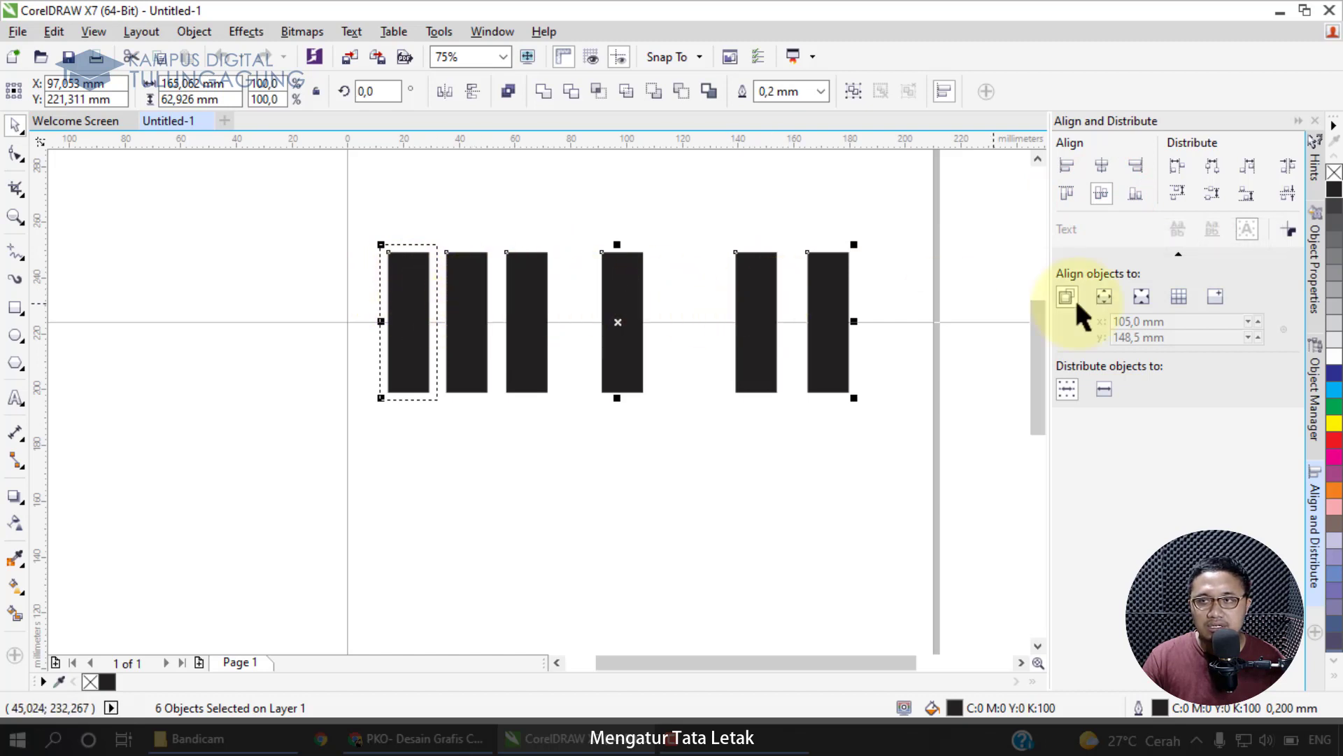
left_click(1067, 187)
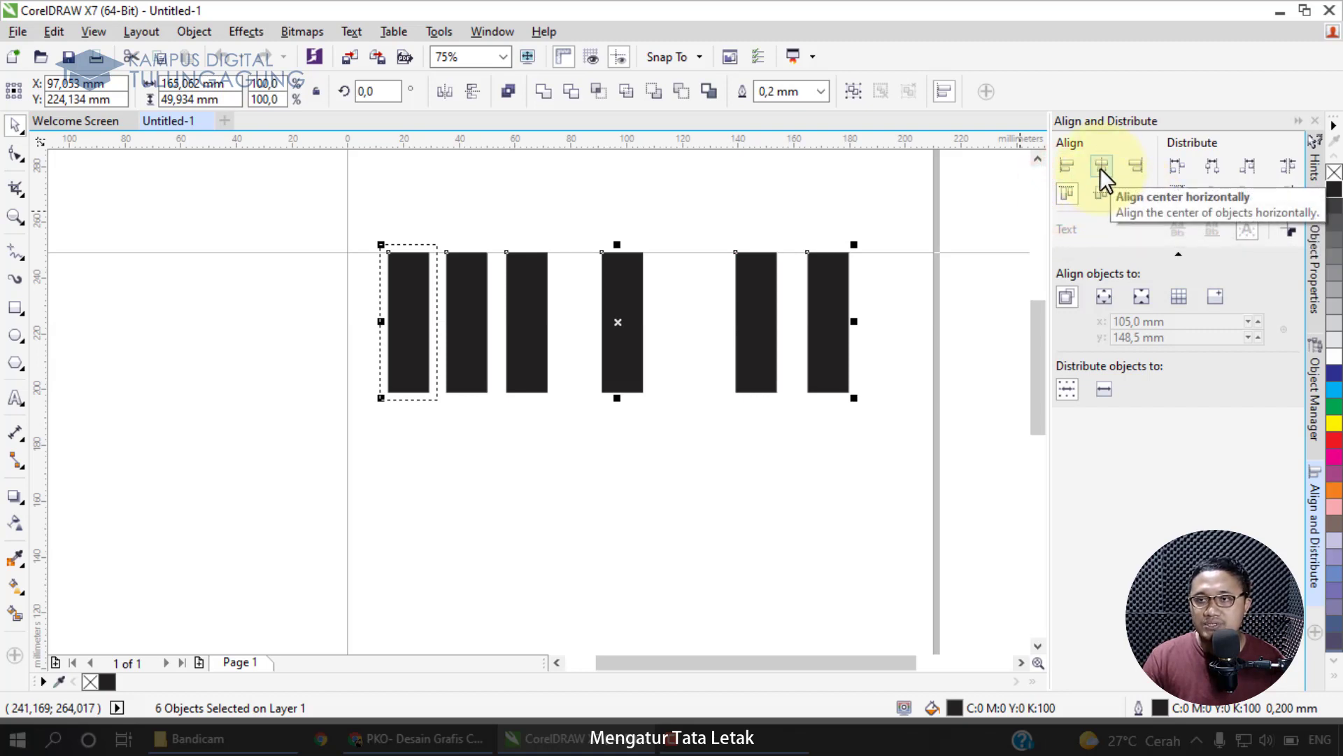
left_click(606, 459)
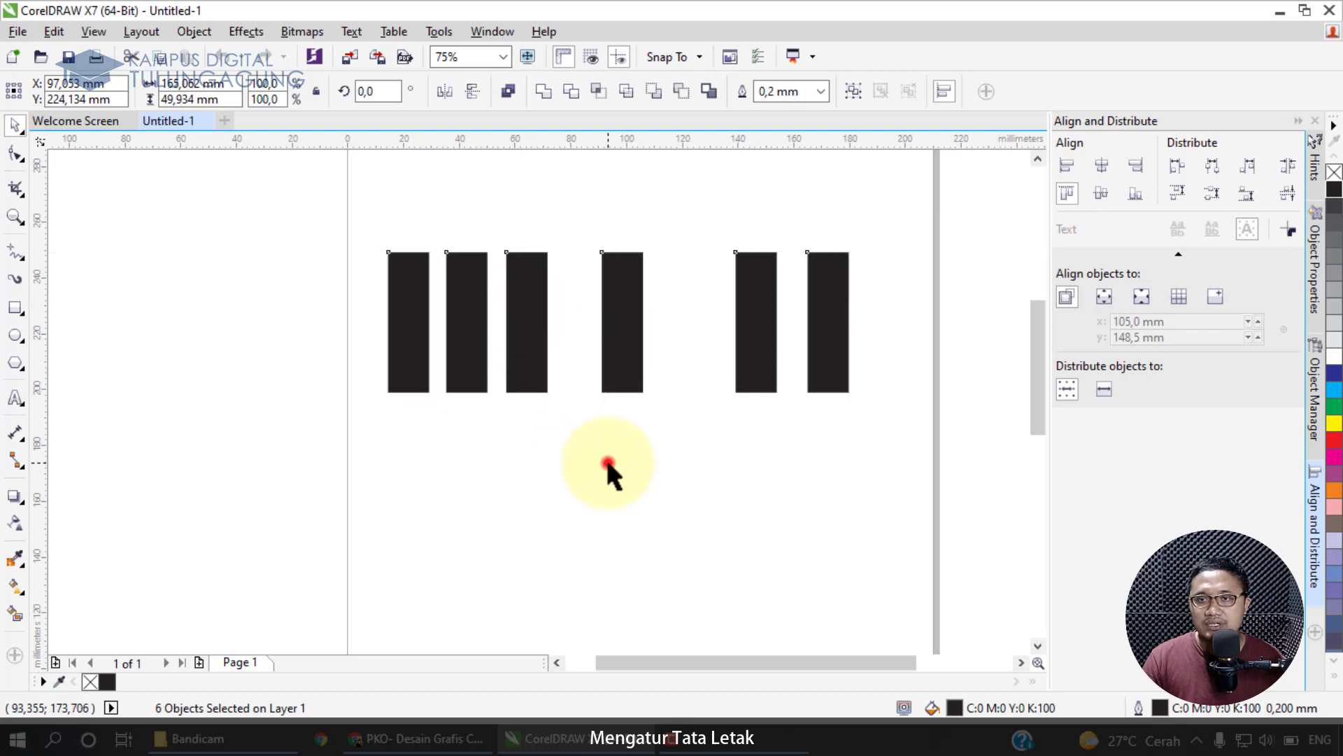
- Place a copy of one vertical bar outside the page's left edge and rotate it to 270° so it lies horizontally
left_click(614, 316)
left_click_drag(621, 324, 211, 368)
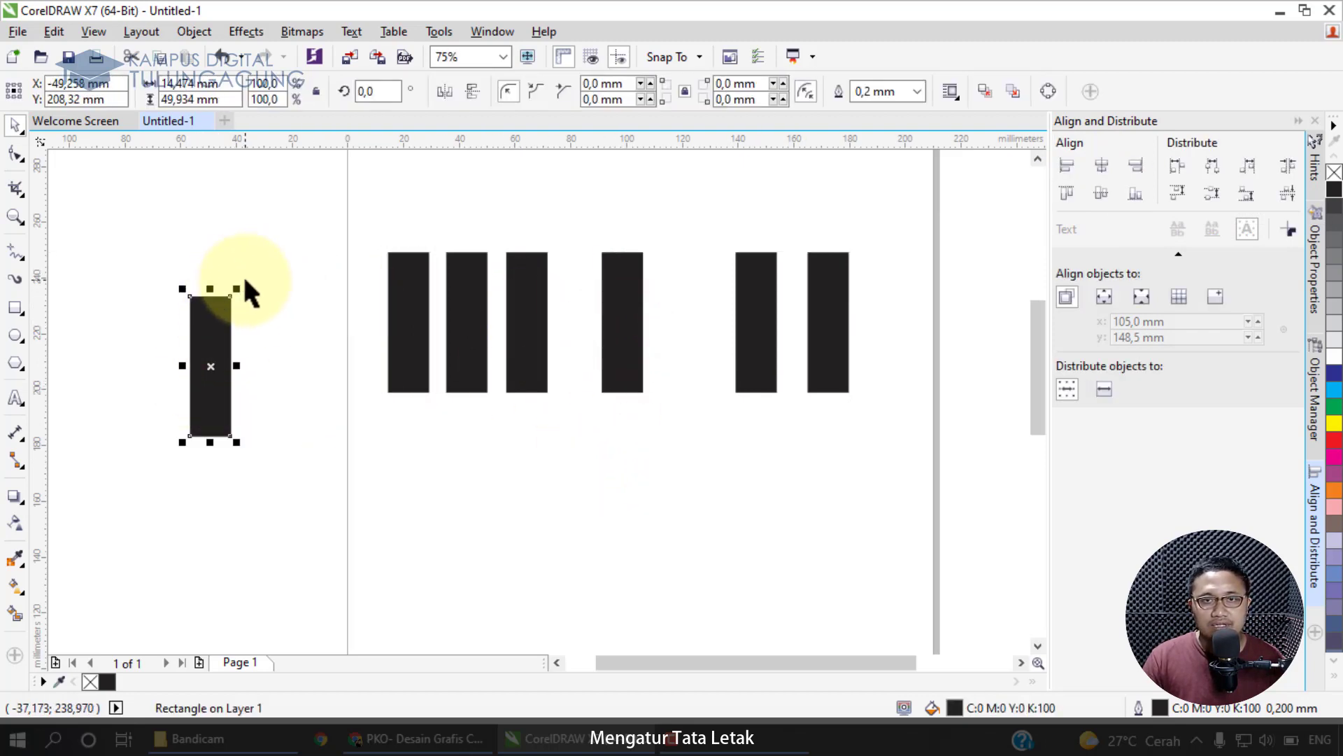
left_click(225, 301)
left_click_drag(239, 286, 266, 428)
left_click(296, 320)
left_click(265, 360)
- Duplicate the horizontal bar twice and stagger the copies below it with different sideways offsets
key("ctrl+d")
key("ctrl+d")
left_click_drag(240, 490, 296, 510)
left_click_drag(269, 430, 244, 431)
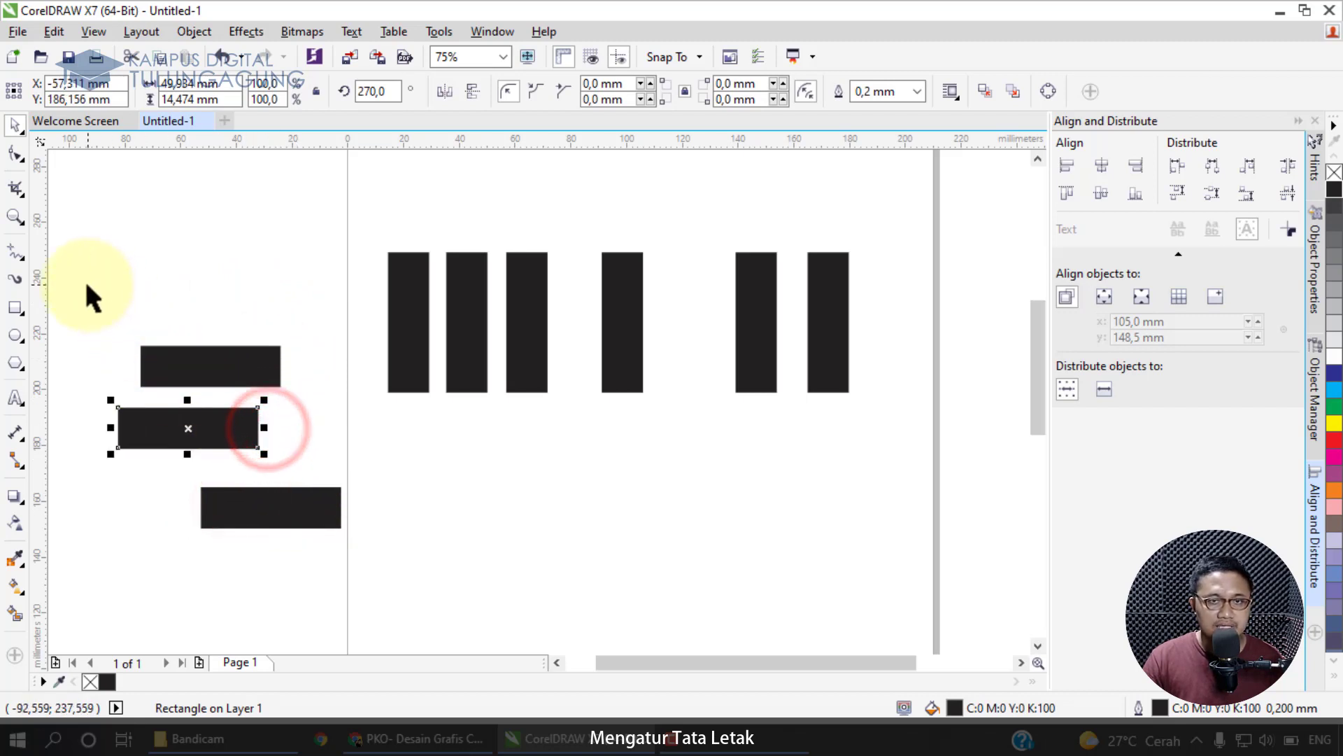
- Align the six vertical bars' centers vertically and the three horizontal bars' centers horizontally
left_click_drag(81, 291, 360, 577)
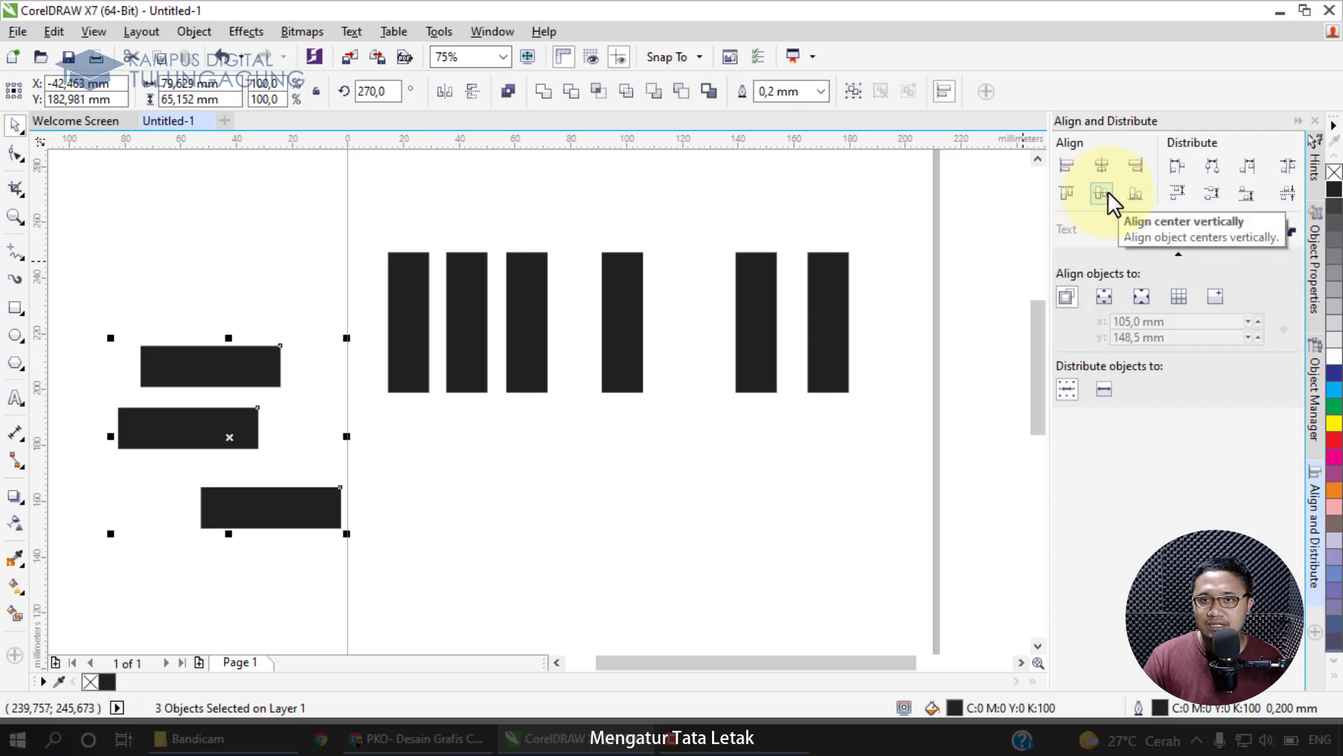
left_click_drag(375, 204, 887, 481)
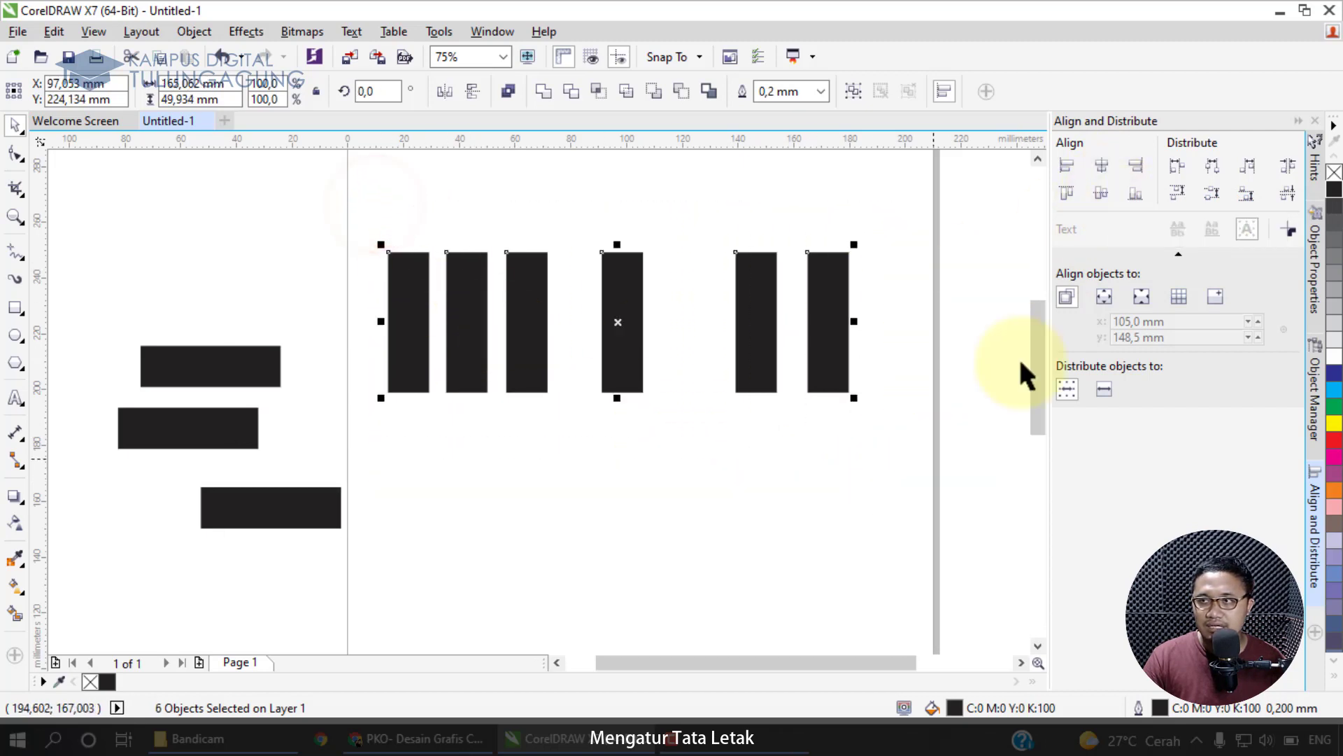
left_click(1100, 195)
left_click_drag(71, 297, 365, 574)
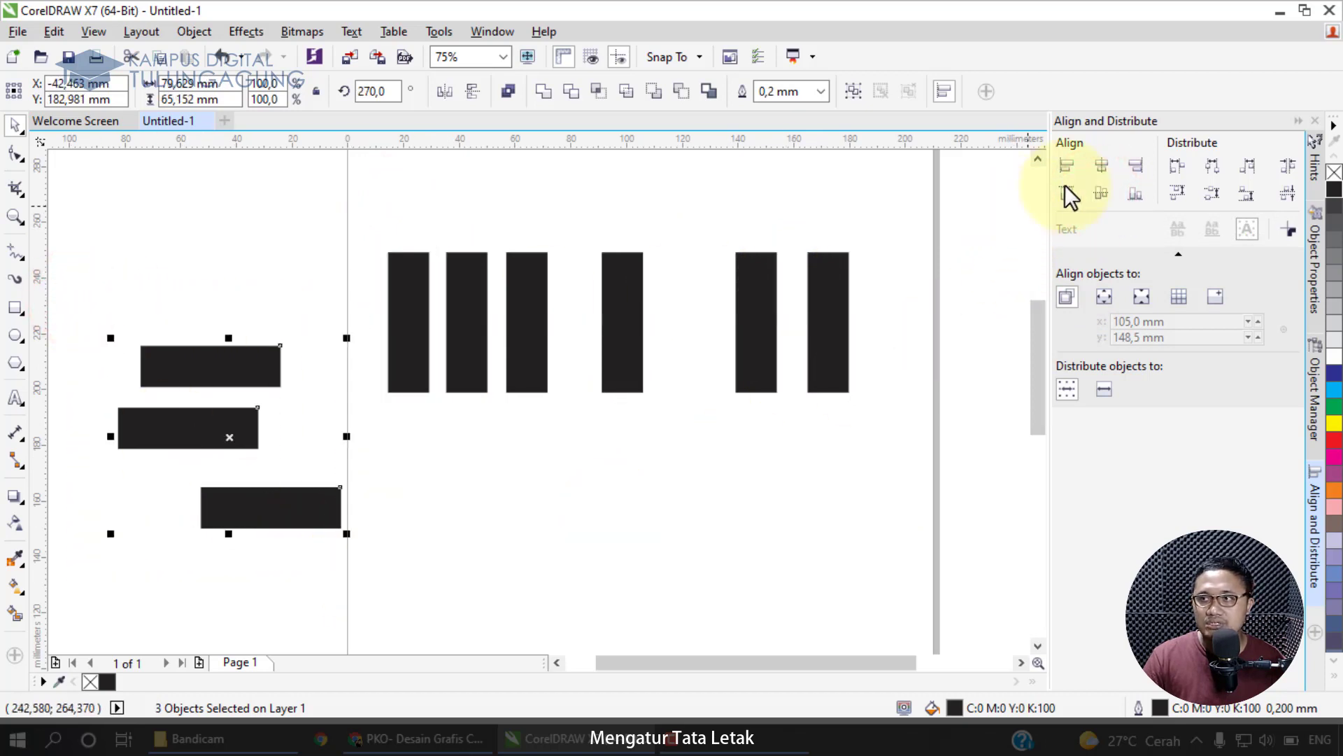
left_click(1100, 165)
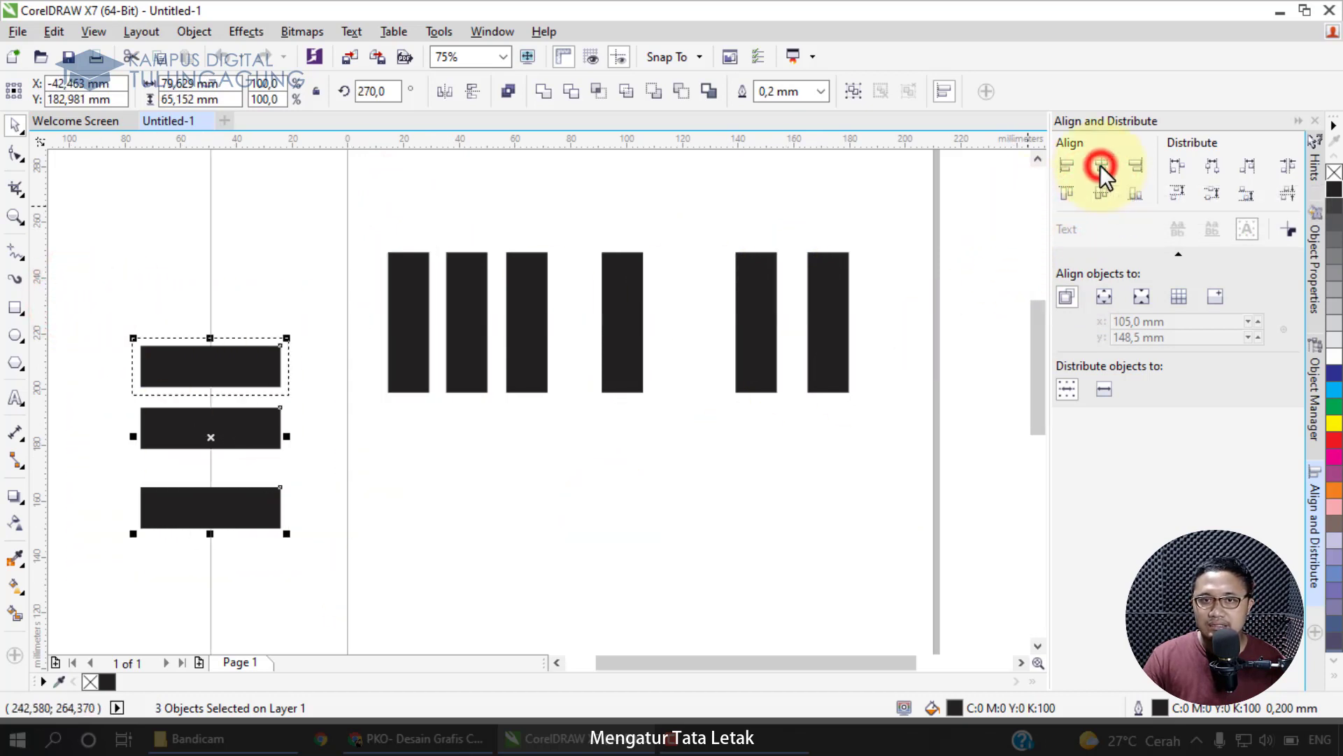
left_click(429, 476)
- Shorten the middle horizontal bar and lengthen the lowest one from their right ends
left_click(269, 432)
left_click_drag(290, 425, 250, 439)
left_click(273, 511)
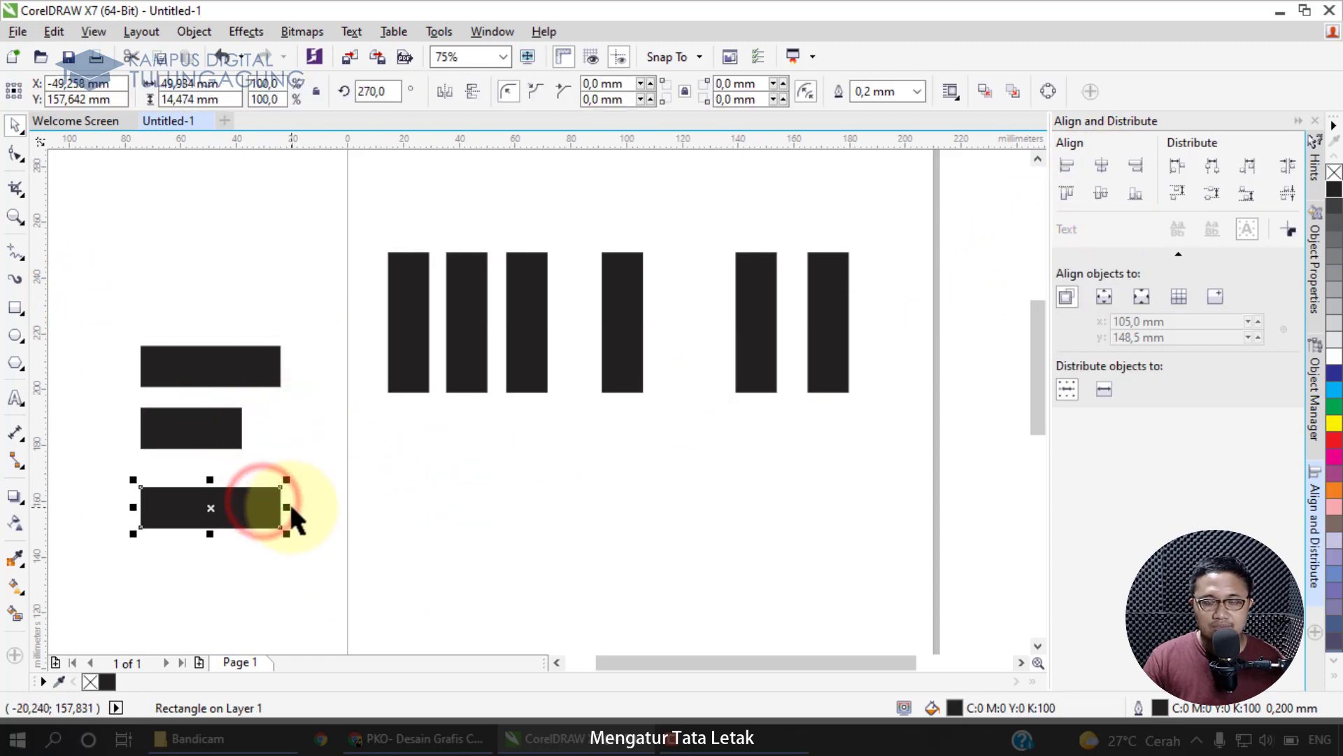
left_click_drag(290, 502, 329, 505)
- Stretch the second, fifth and sixth vertical bars upward and the third and fourth downward, the fourth to about 66 mm and the sixth to about 60 mm
left_click(477, 326)
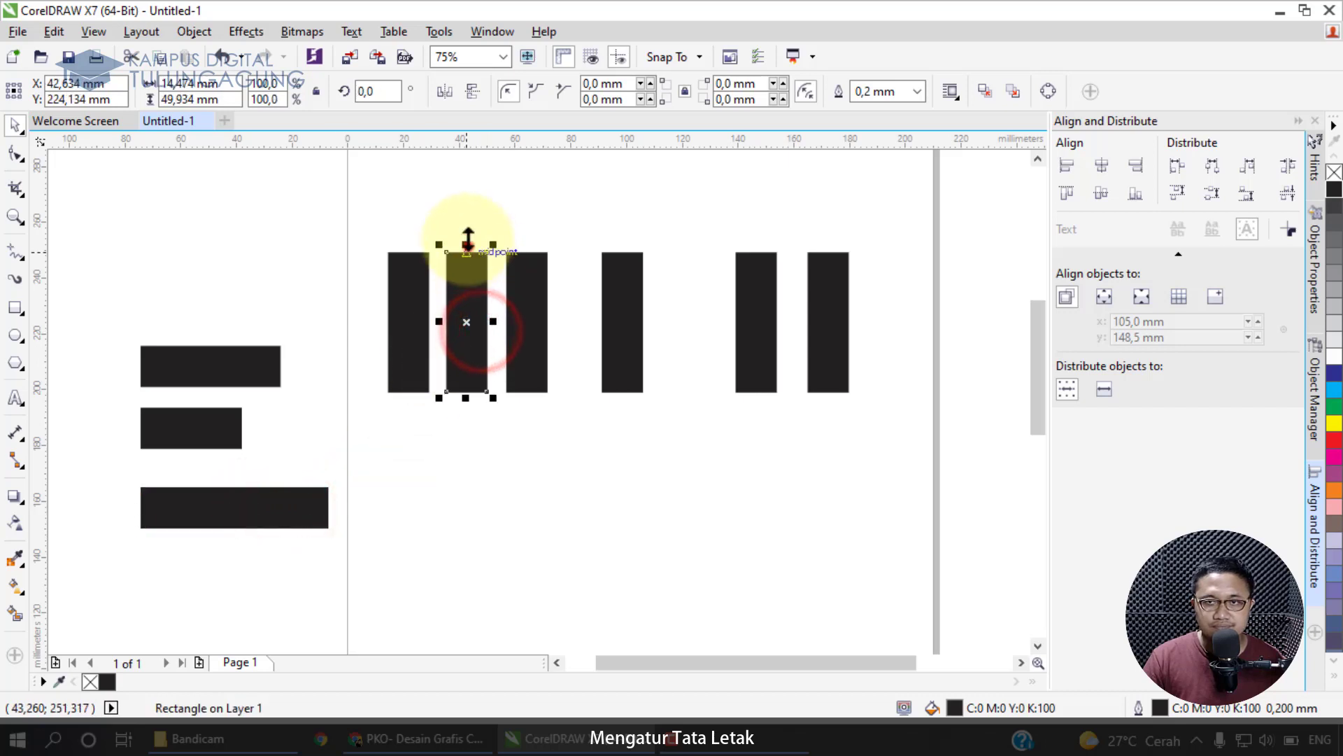
left_click_drag(469, 245, 468, 204)
left_click(522, 257)
left_click_drag(526, 398, 526, 445)
left_click(610, 358)
left_click_drag(622, 397, 622, 441)
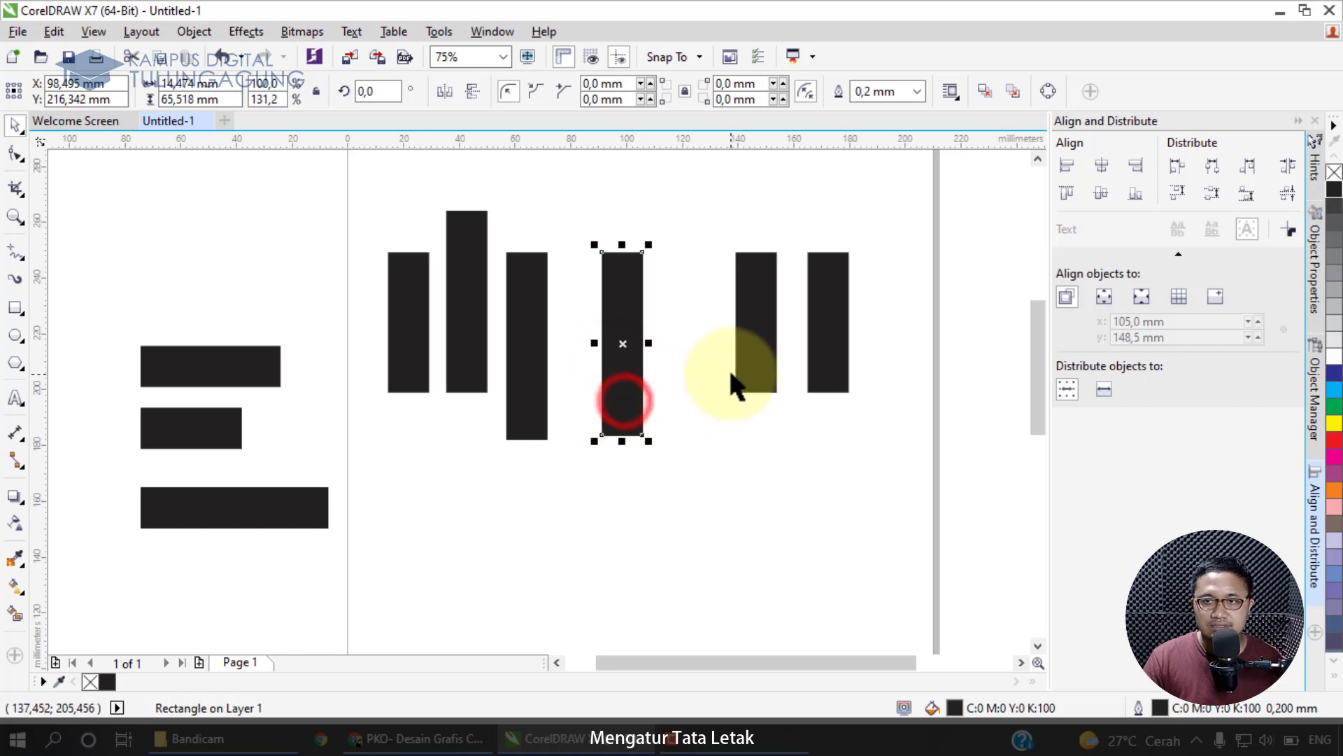
left_click(749, 366)
left_click_drag(756, 245, 757, 214)
left_click(825, 291)
left_click_drag(827, 246, 828, 217)
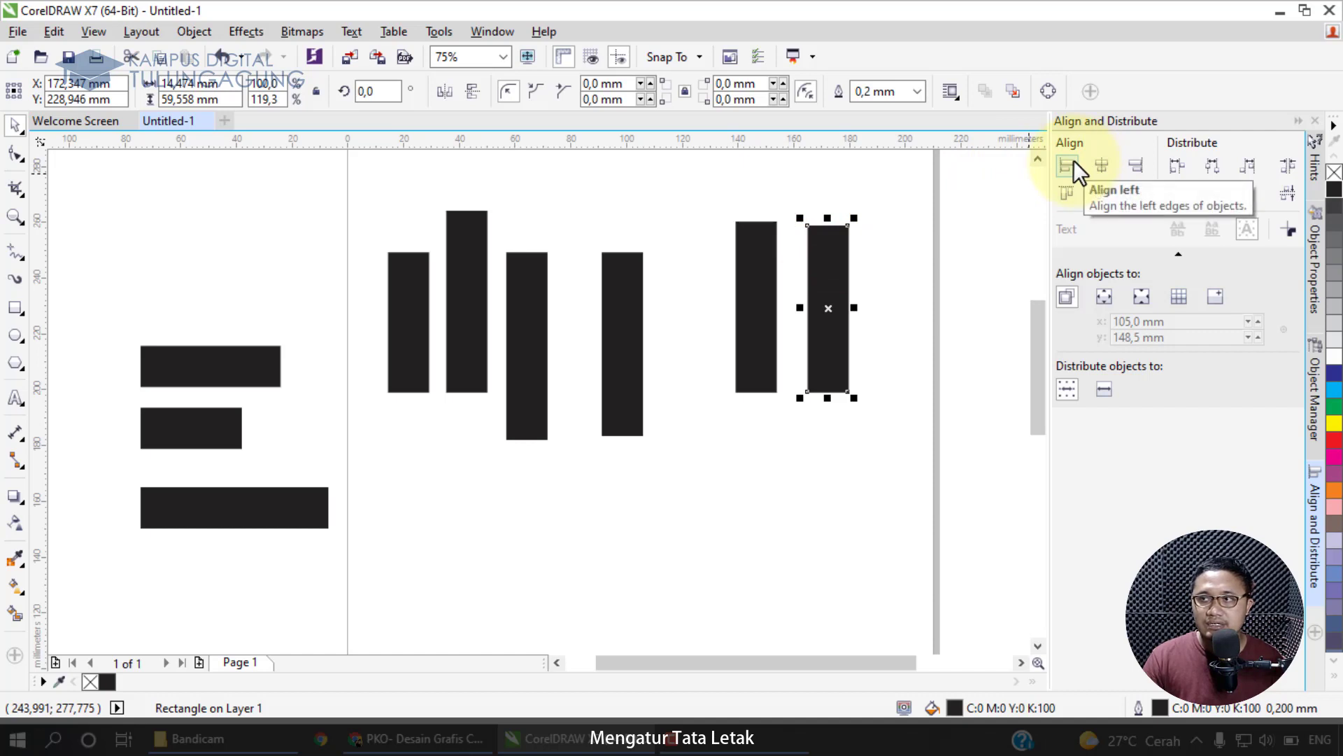
- Align the three horizontal bars by their left edges, then horizontal centers, and finally right edges
left_click_drag(348, 181, 423, 218)
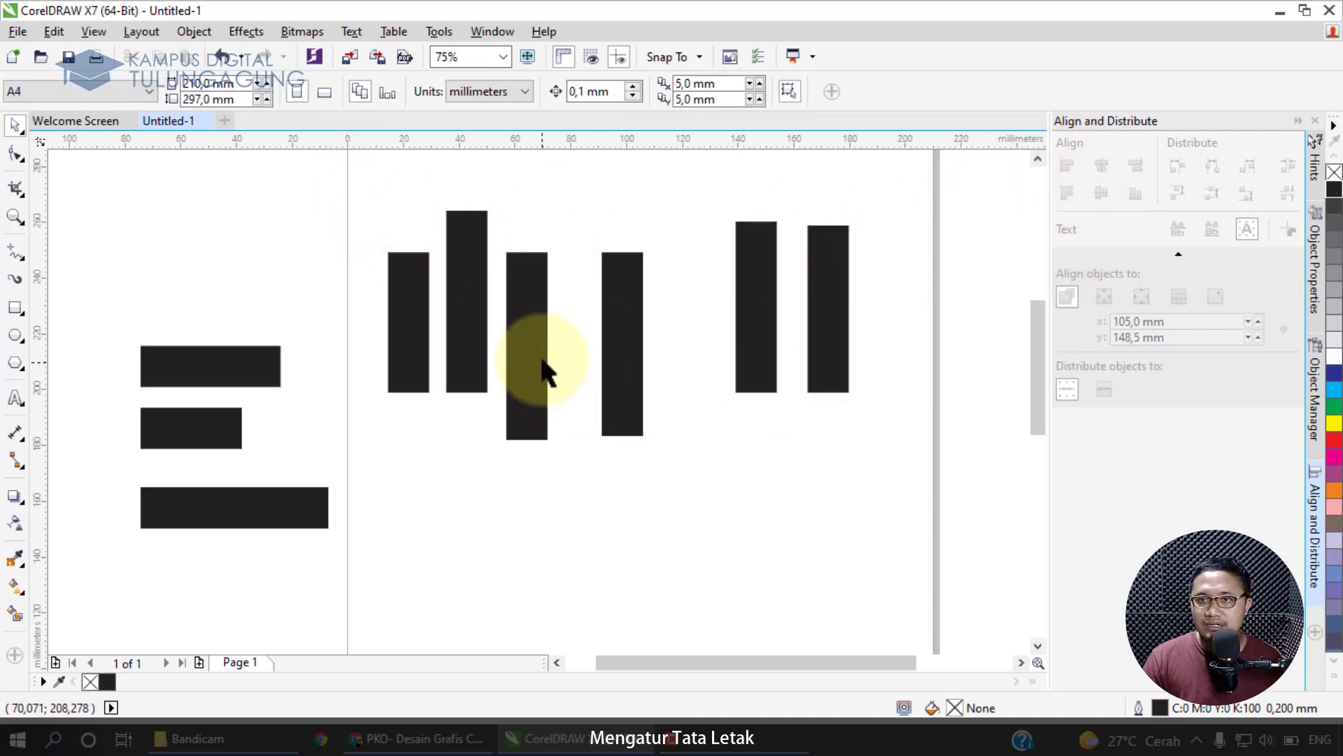
left_click_drag(102, 279, 347, 608)
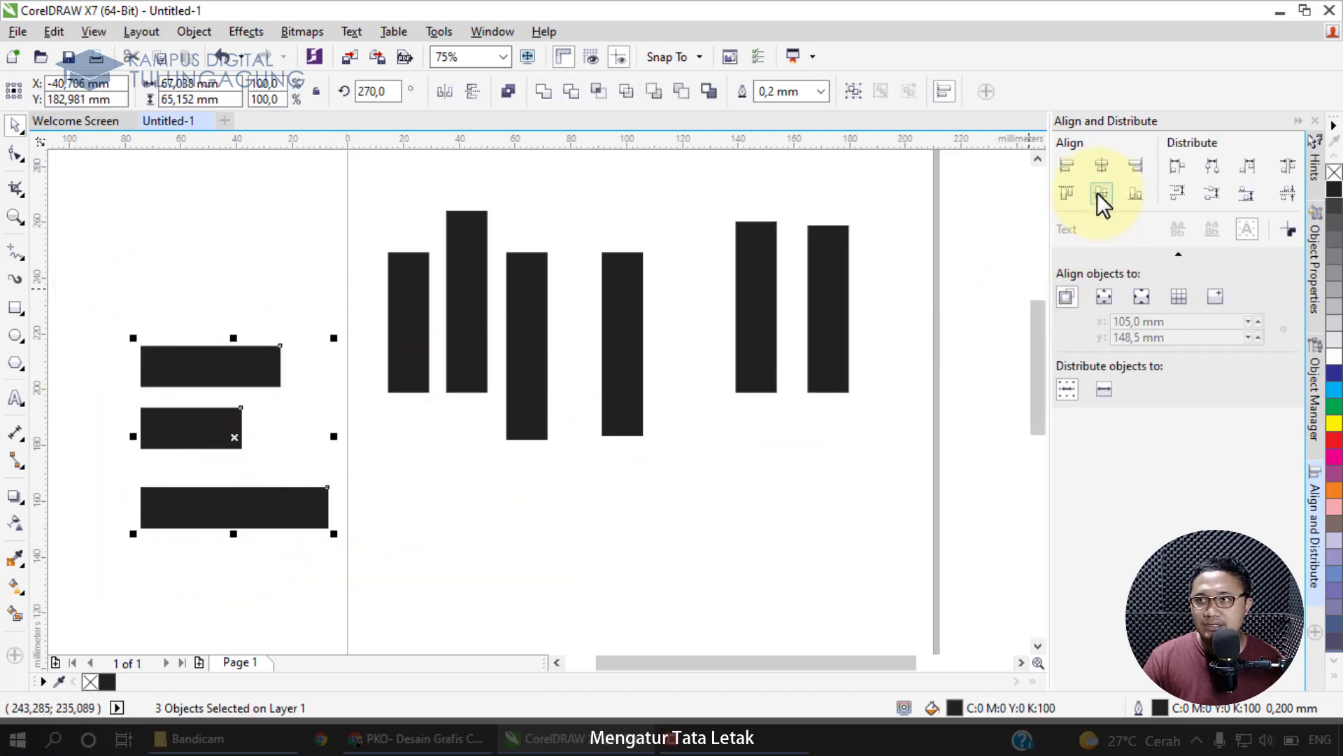
left_click(1060, 165)
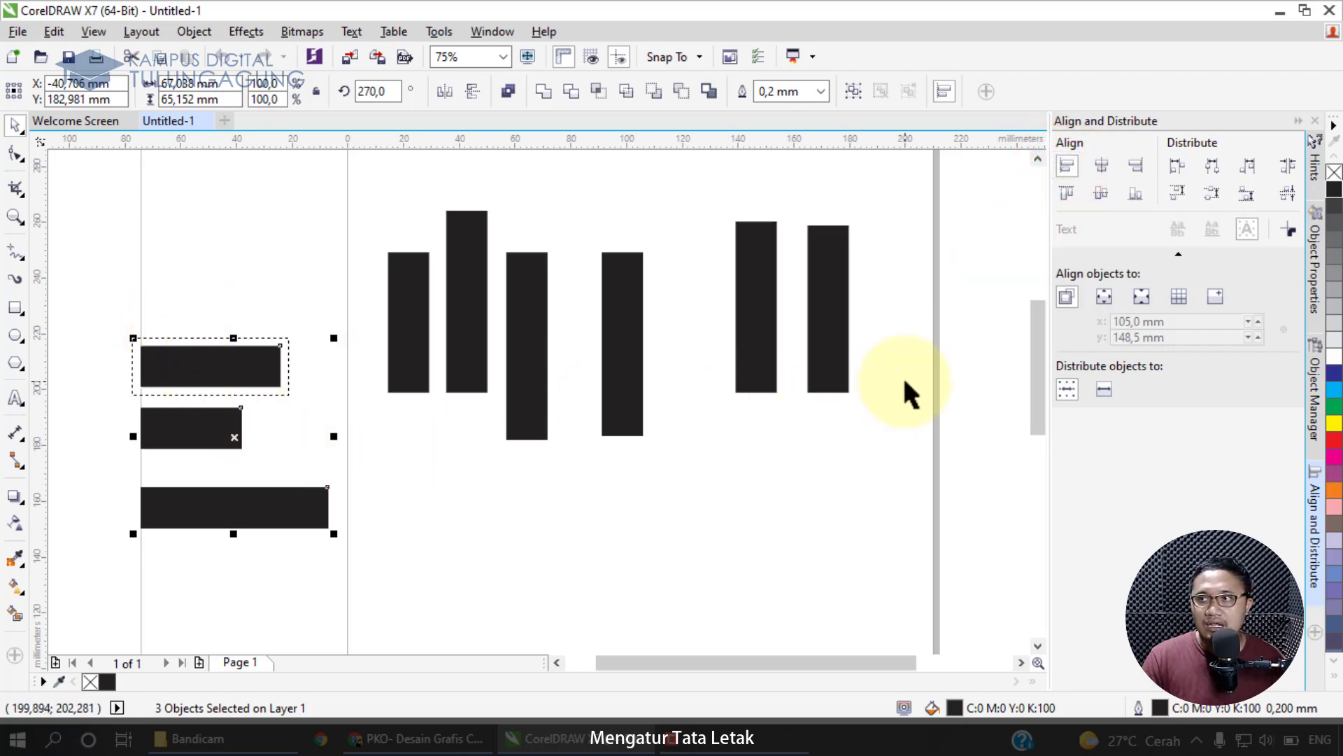
left_click(1098, 164)
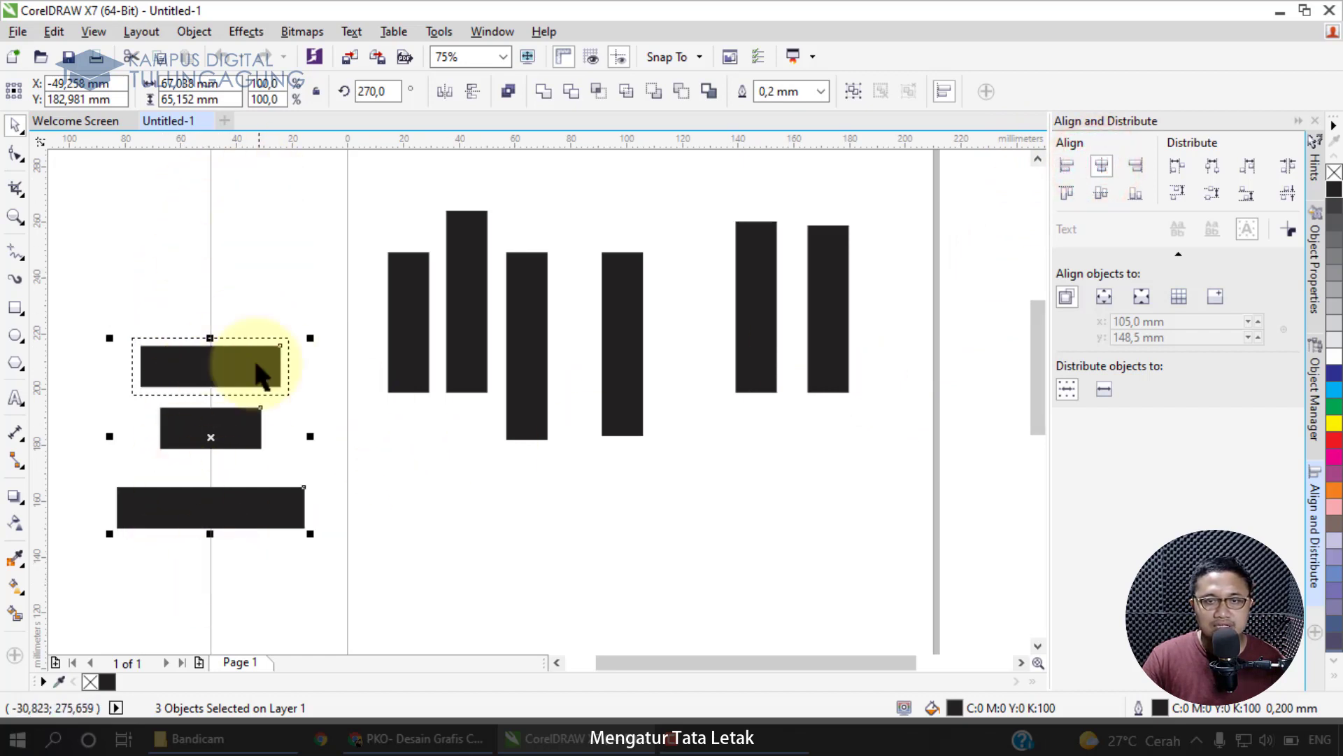
left_click(1128, 160)
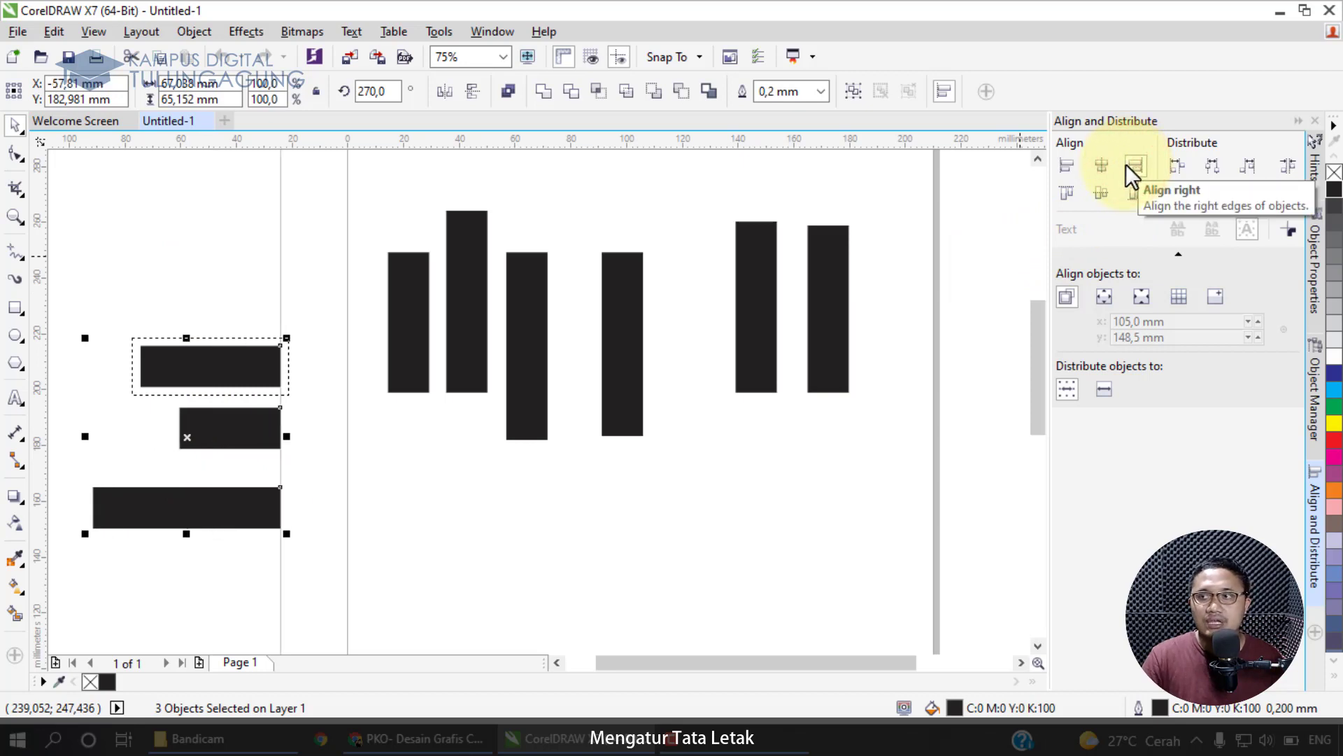
- Align the six vertical bars by their top edges, then vertical centers, and finally bottom edges
left_click_drag(335, 176, 922, 485)
left_click(1060, 199)
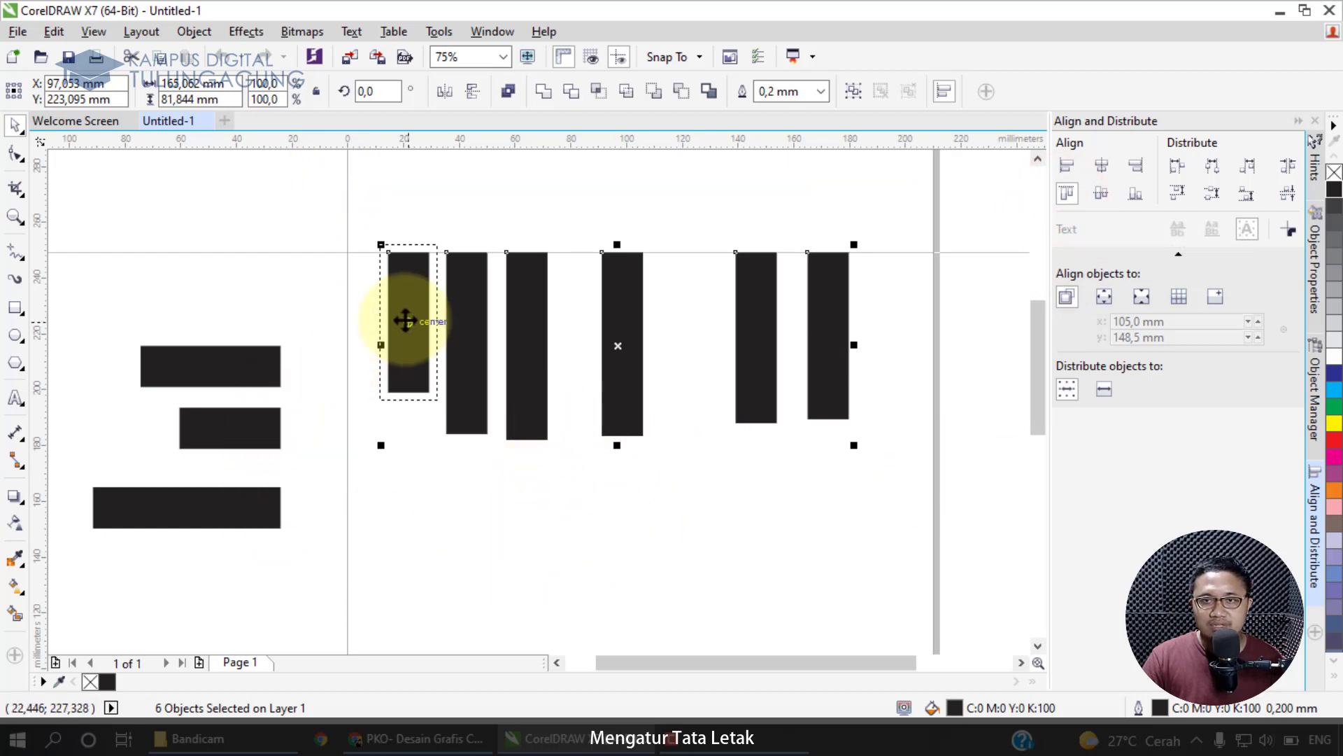
left_click(1104, 188)
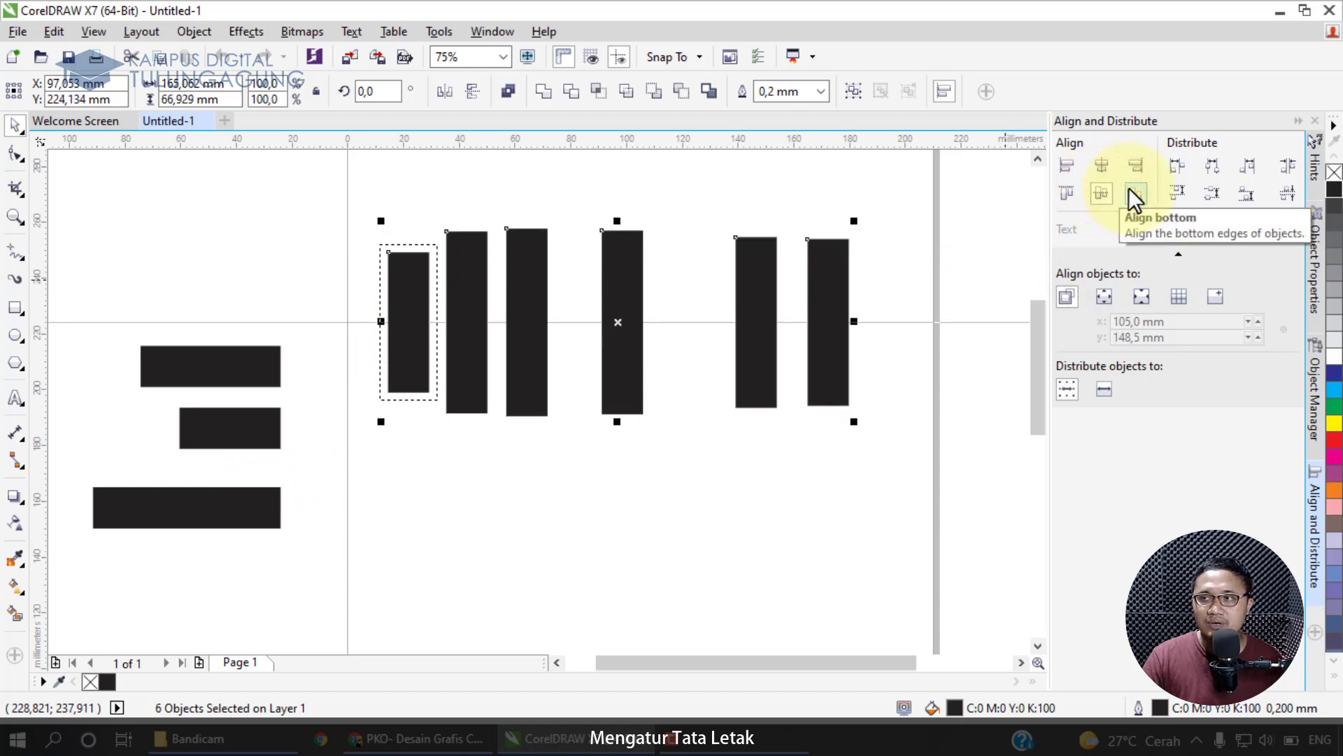
left_click(1129, 188)
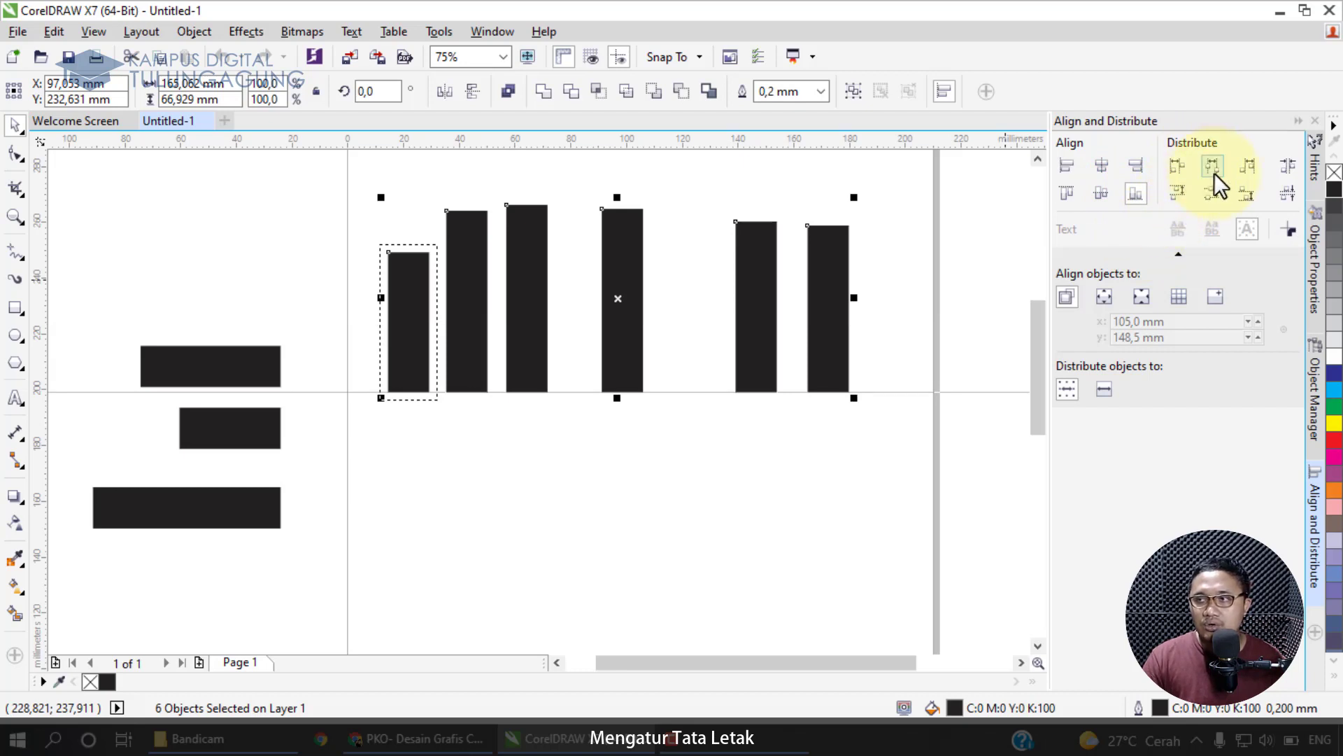
- Move the second vertical bar slightly left and the third slightly right to make the gaps in the row more uneven
left_click(483, 459)
left_click(469, 334)
left_click(525, 326)
left_click(613, 330)
left_click(772, 347)
left_click(458, 336)
left_click_drag(461, 343, 453, 342)
left_click_drag(532, 352, 546, 353)
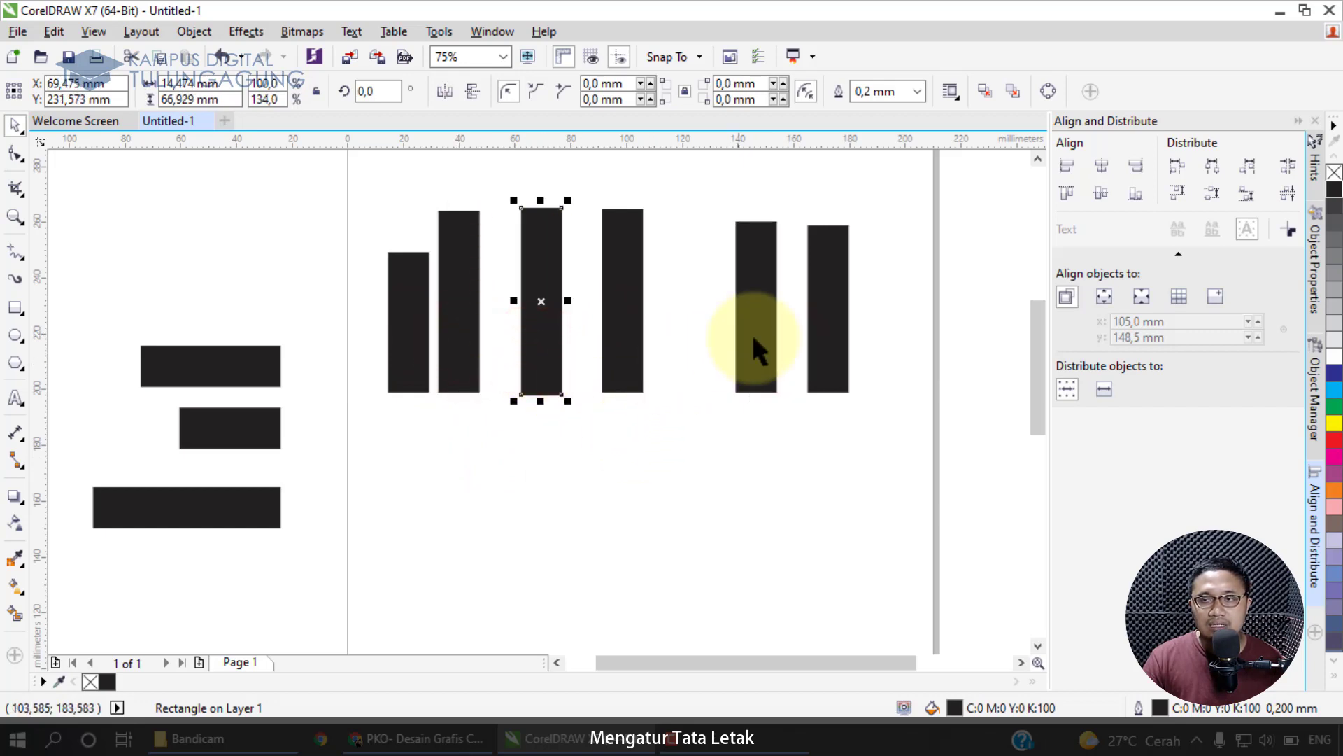
- Move the fifth vertical bar slightly left and distribute the six vertical bars evenly by their horizontal centers
left_click_drag(764, 338, 746, 336)
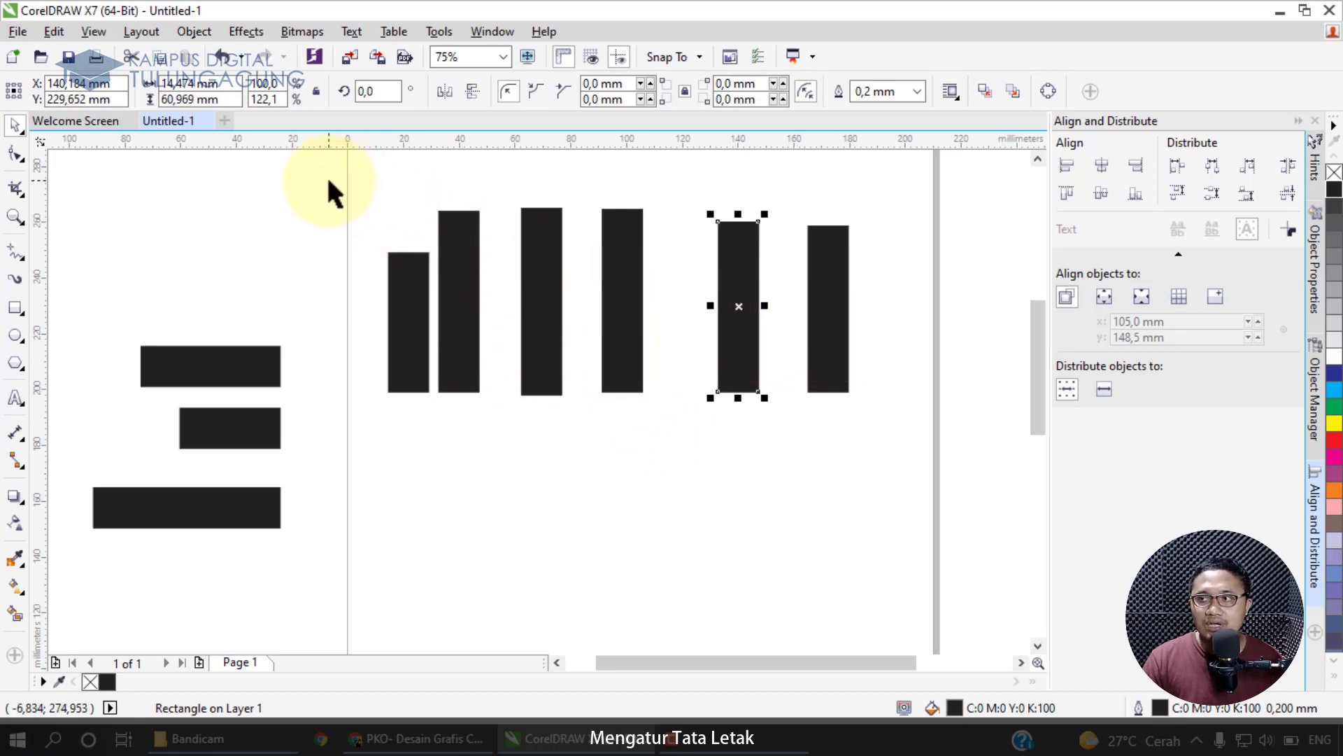
left_click_drag(329, 181, 916, 483)
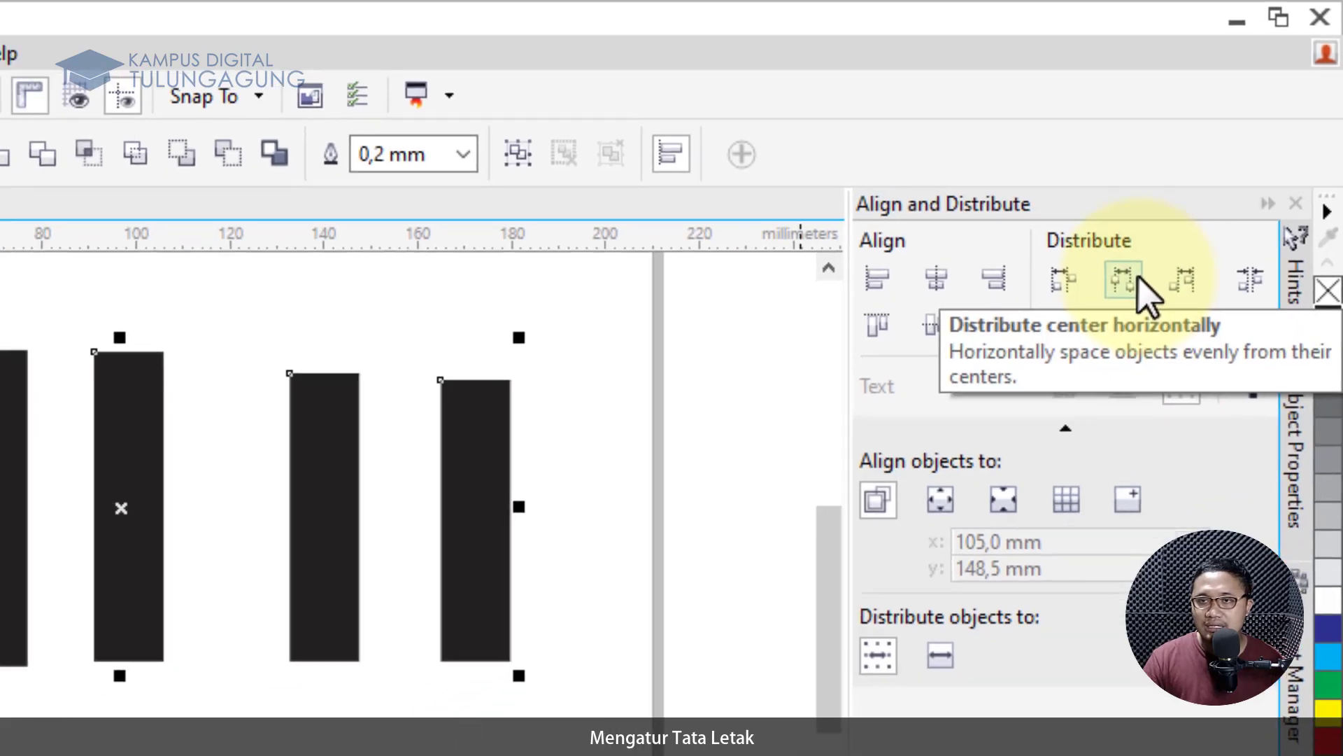
left_click(1123, 298)
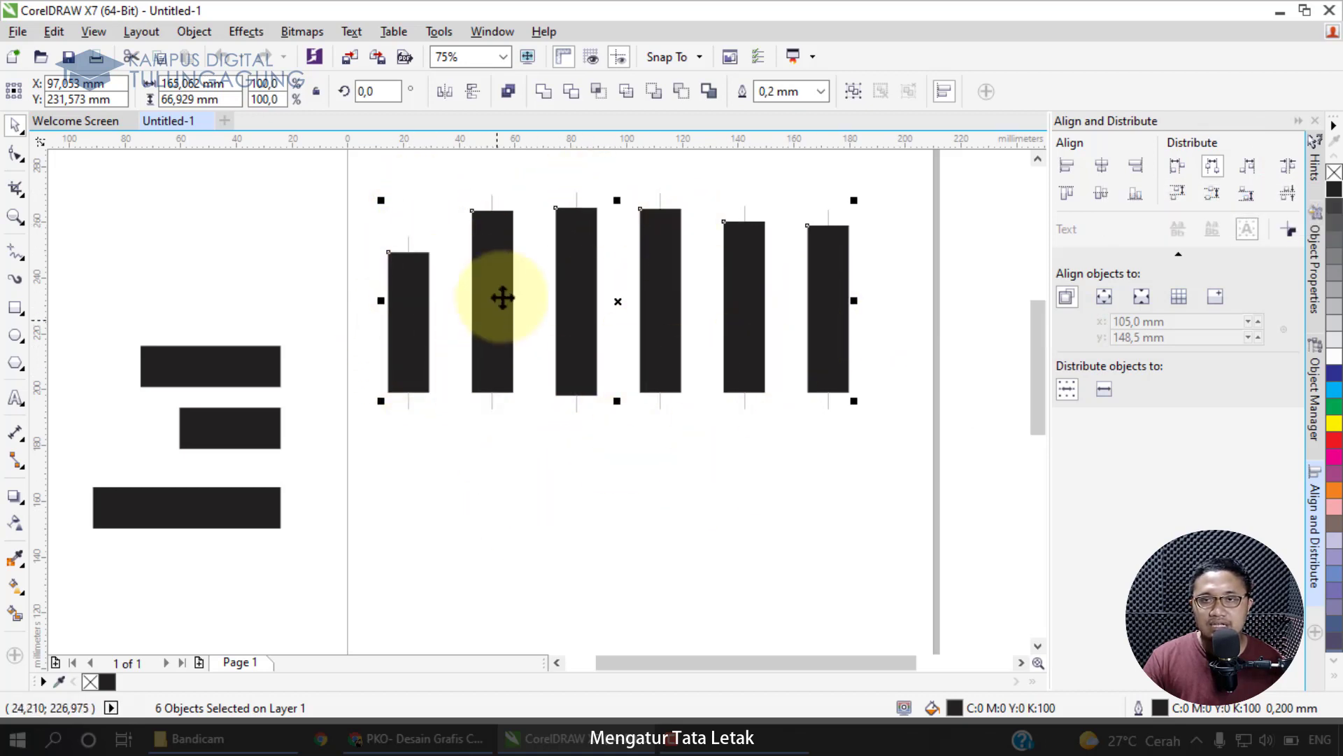
- Align the six vertical bars by vertical centers and finally bottom edges, and distribute the three horizontal bars evenly by their vertical centers
left_click(1104, 200)
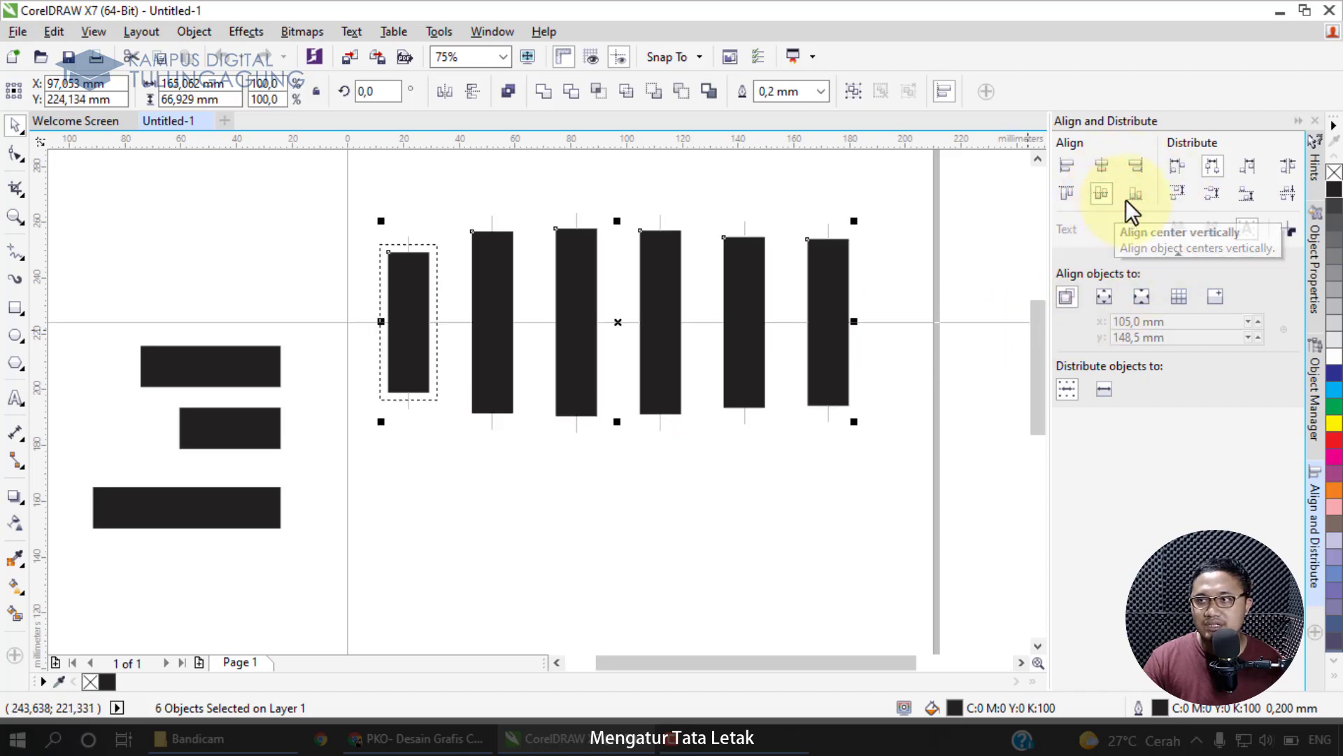
left_click(1134, 196)
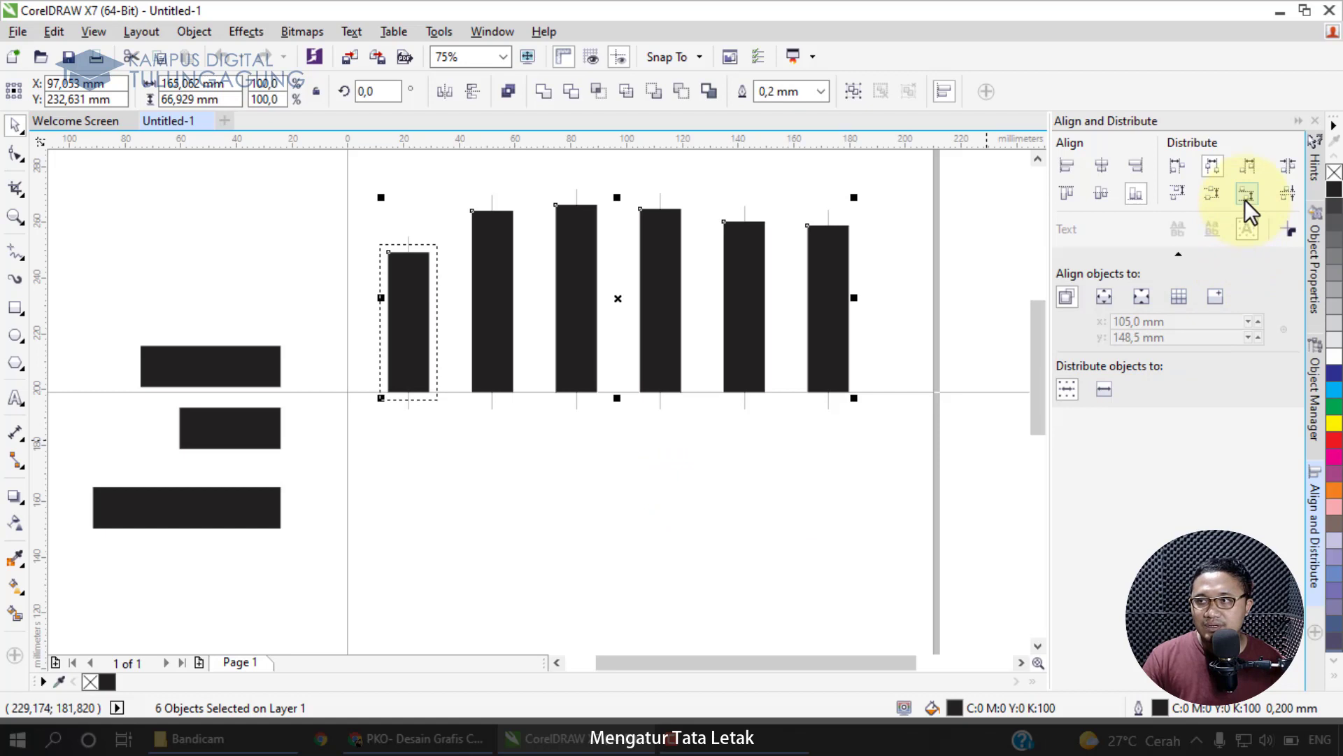
left_click_drag(61, 286, 333, 619)
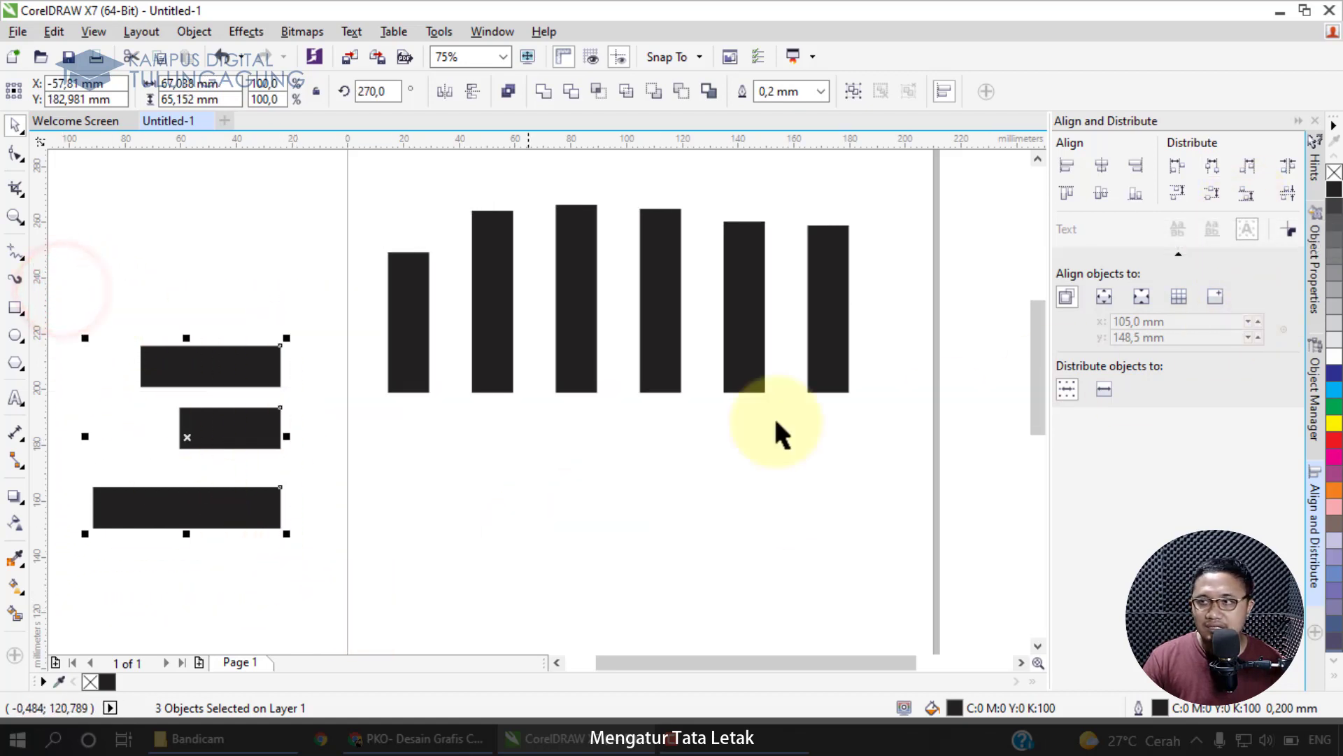
left_click(1217, 194)
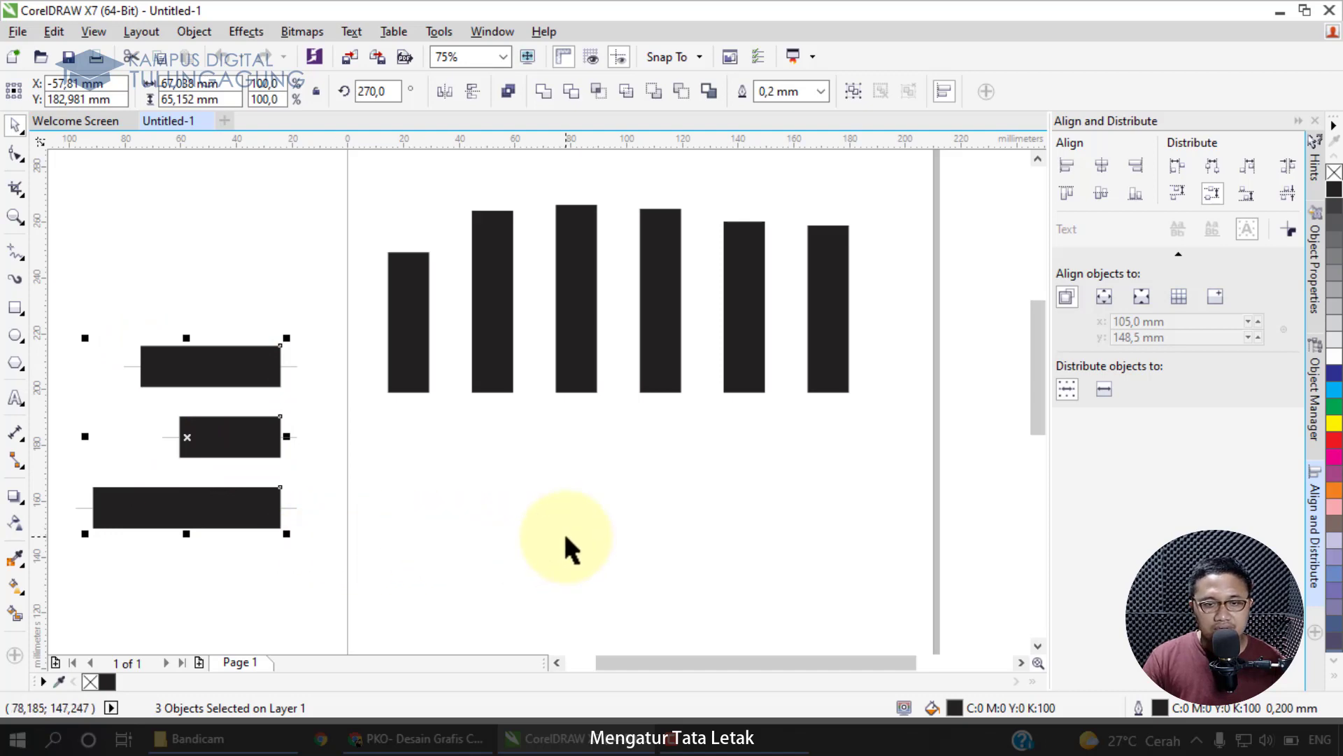
- Switch to the XMind mind map in Chrome, expand the "Menggabung objek" topic, and return to CorelDRAW
left_click(426, 740)
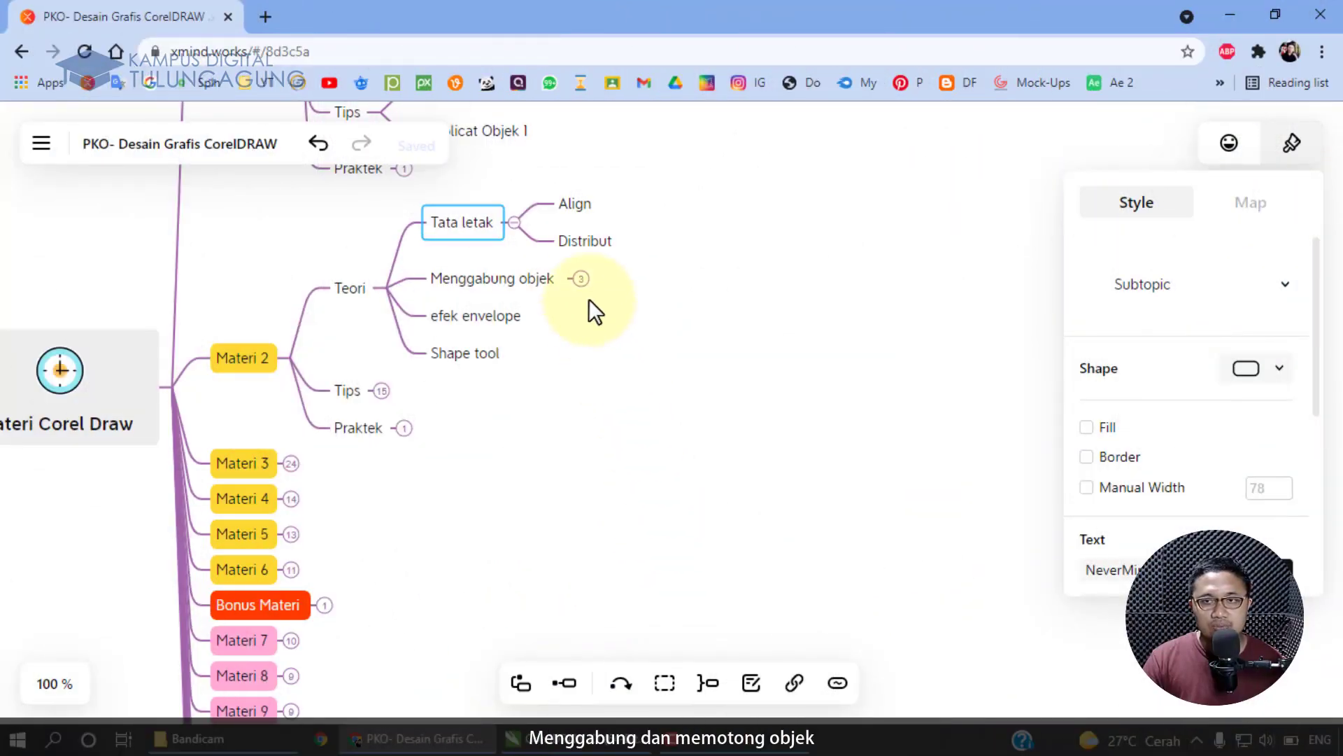
left_click(581, 280)
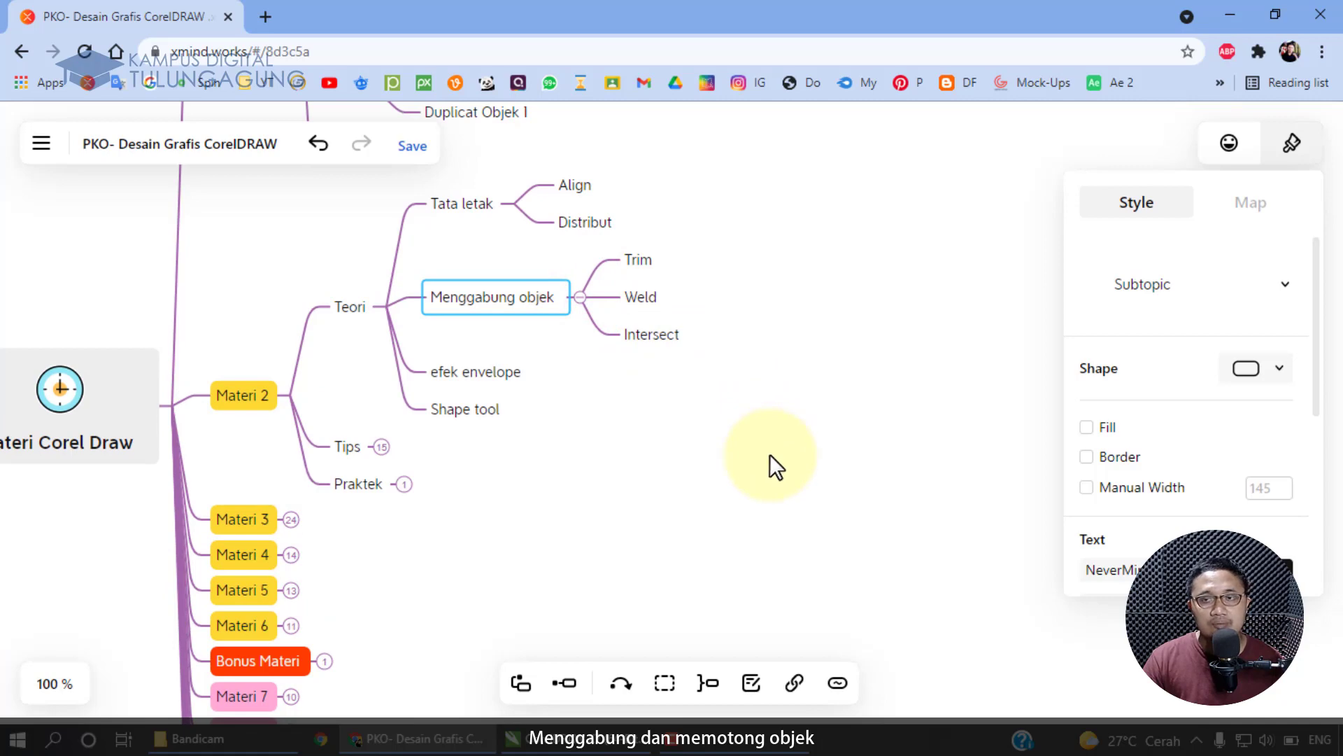
left_click(582, 746)
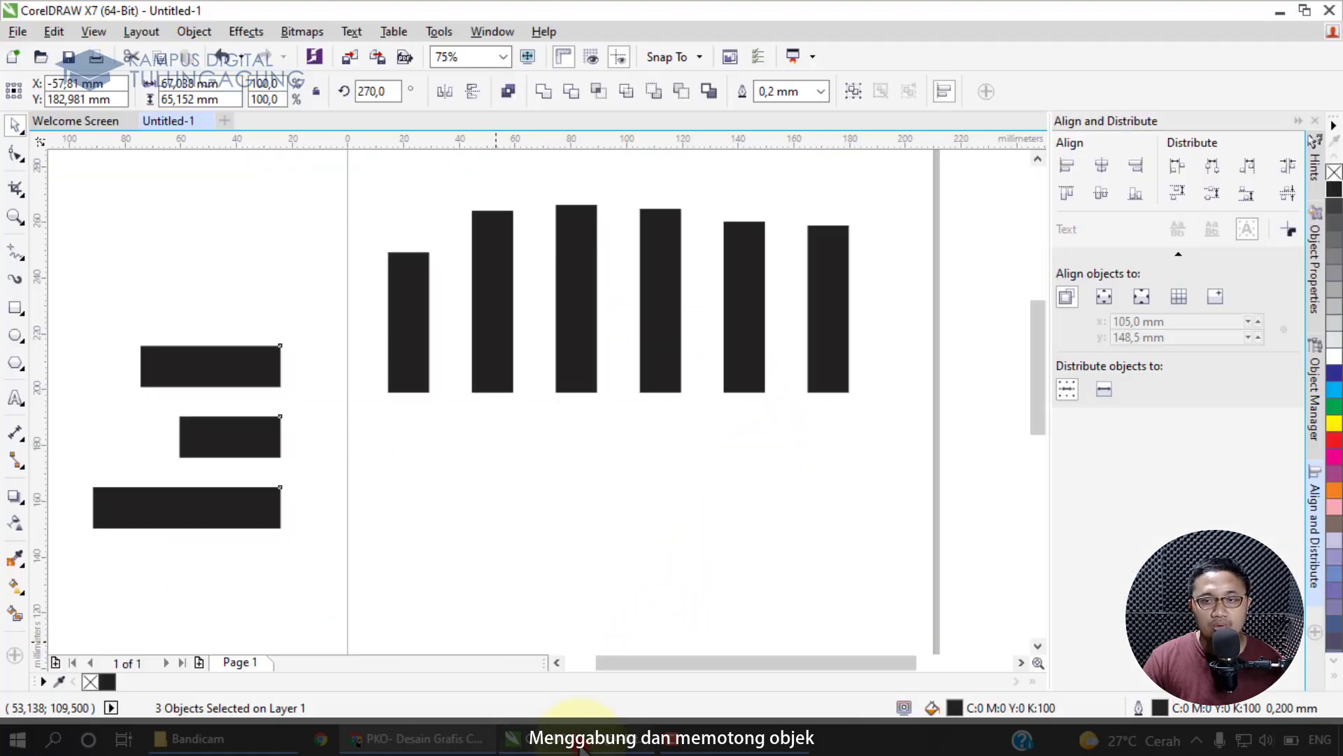
- Delete all the bars and draw a yellow-filled square about 31 by 30 mm near the page's upper left edge
key("ctrl+a")
key("Delete")
left_click(14, 308)
left_click_drag(254, 234, 341, 315)
left_click(1333, 423)
- Draw a blue-filled circle about 28 mm across, overlapping the lower right corner of the yellow square
left_click(15, 335)
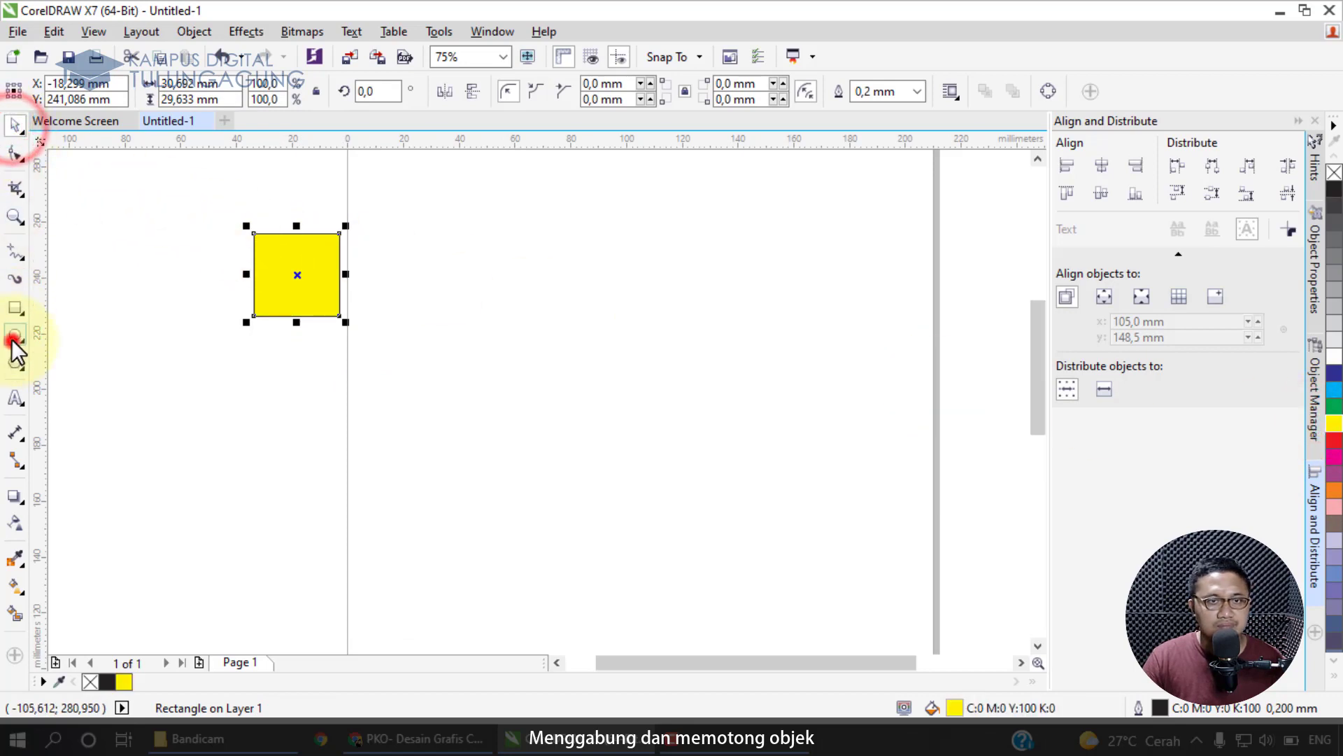
left_click_drag(375, 363, 292, 280)
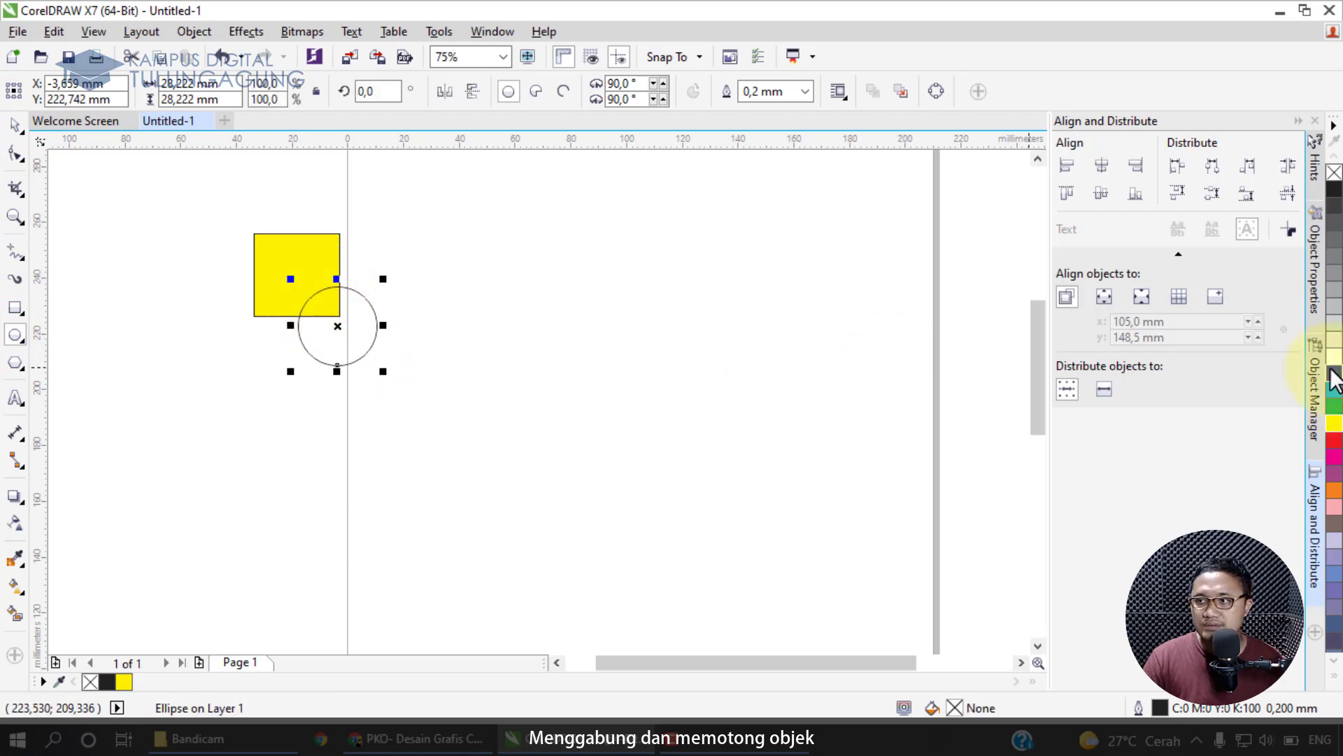
left_click(1333, 374)
- Copy the square and circle pair to the right and repeat the duplication to make a row of four pairs
left_click(14, 125)
left_click_drag(145, 200, 471, 424)
left_click_drag(305, 293, 467, 286)
key("ctrl+d")
key("ctrl+d")
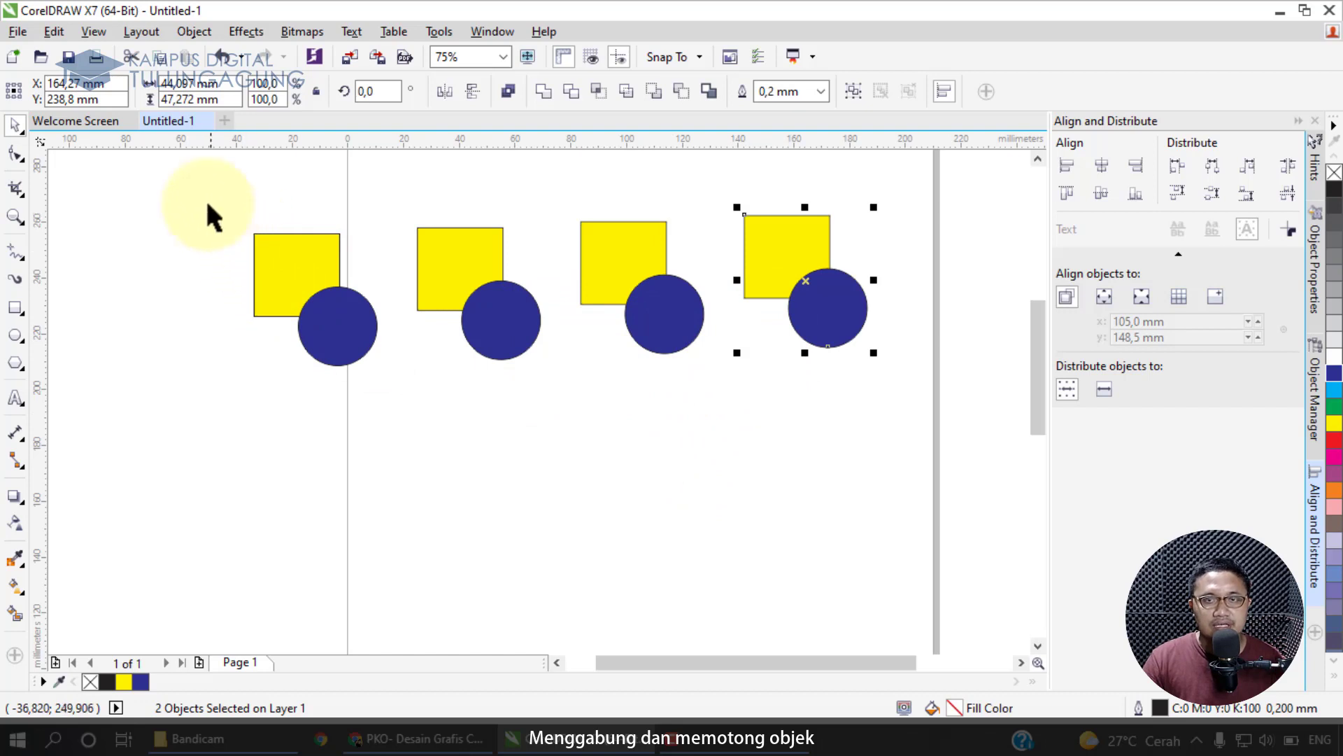
- Weld the first square and circle into a single shape and shift it slightly up and left
left_click_drag(190, 175, 258, 269)
left_click(257, 269)
left_click(364, 347)
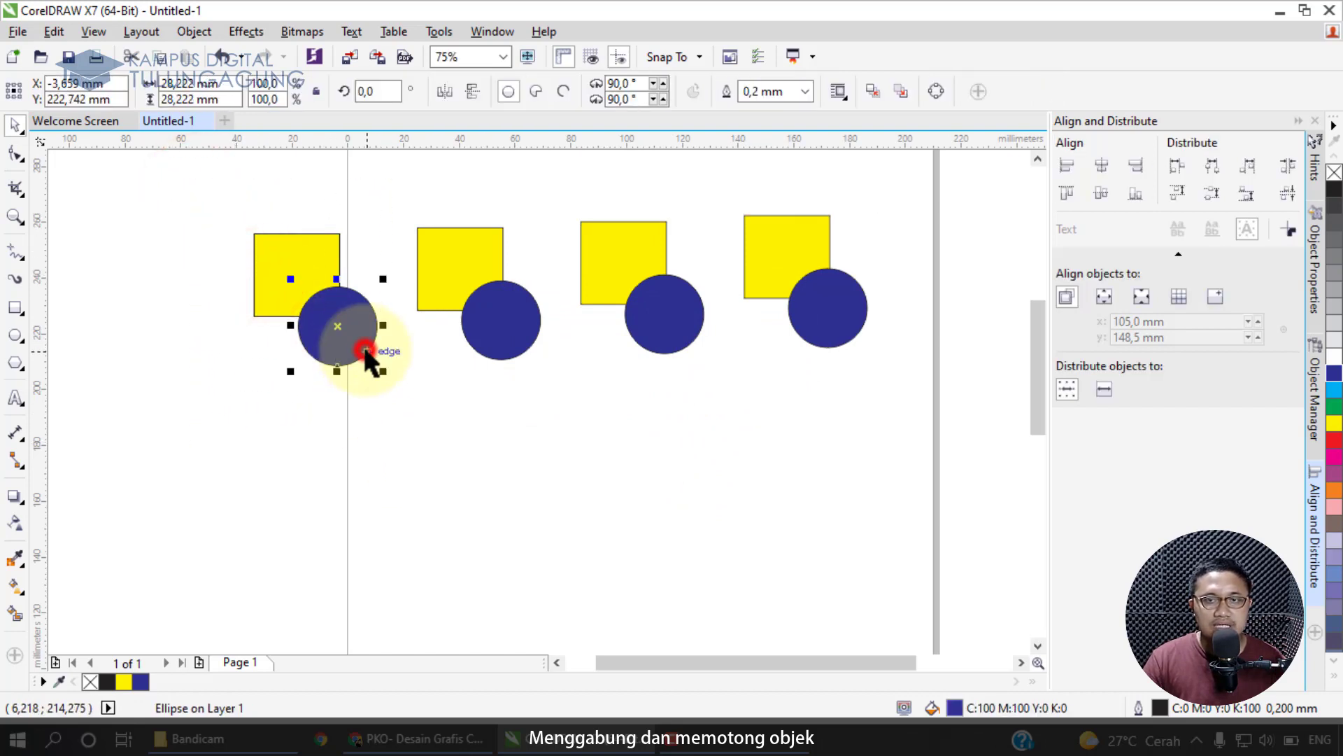
left_click_drag(211, 192, 399, 453)
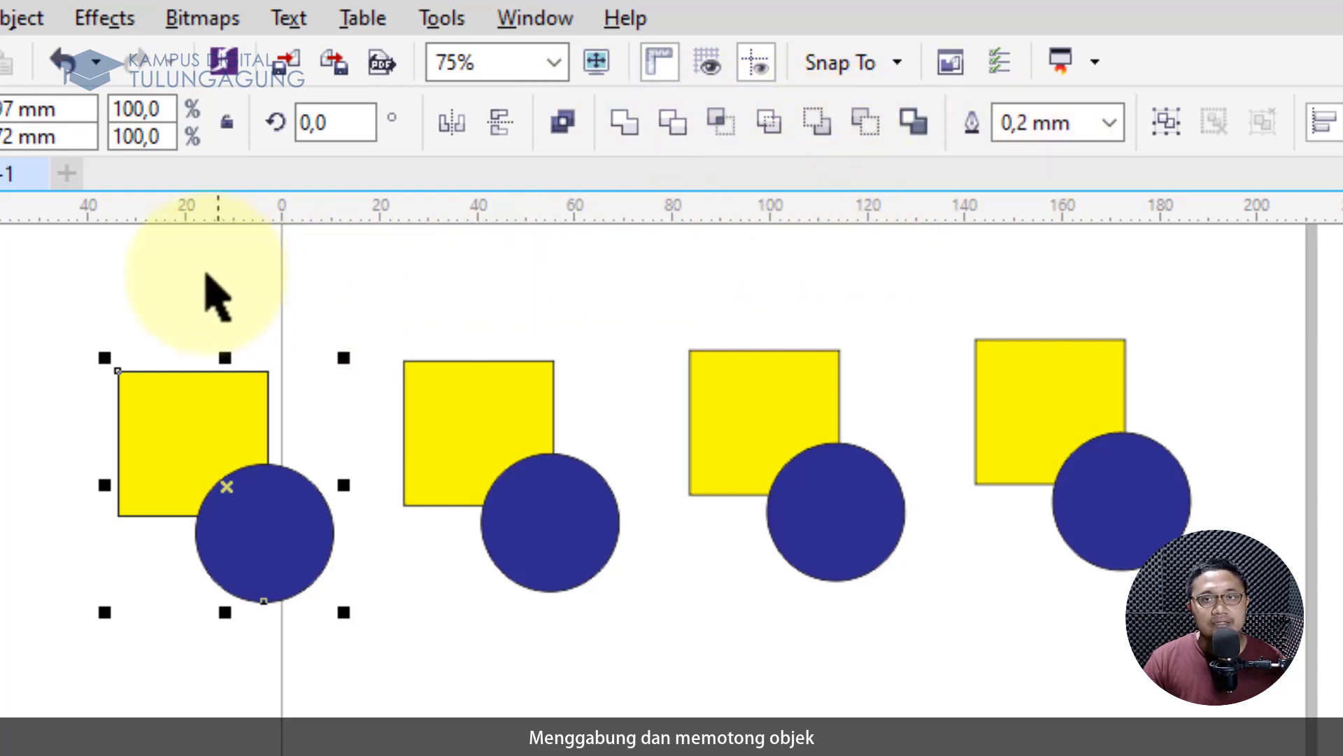
left_click_drag(35, 314, 343, 699)
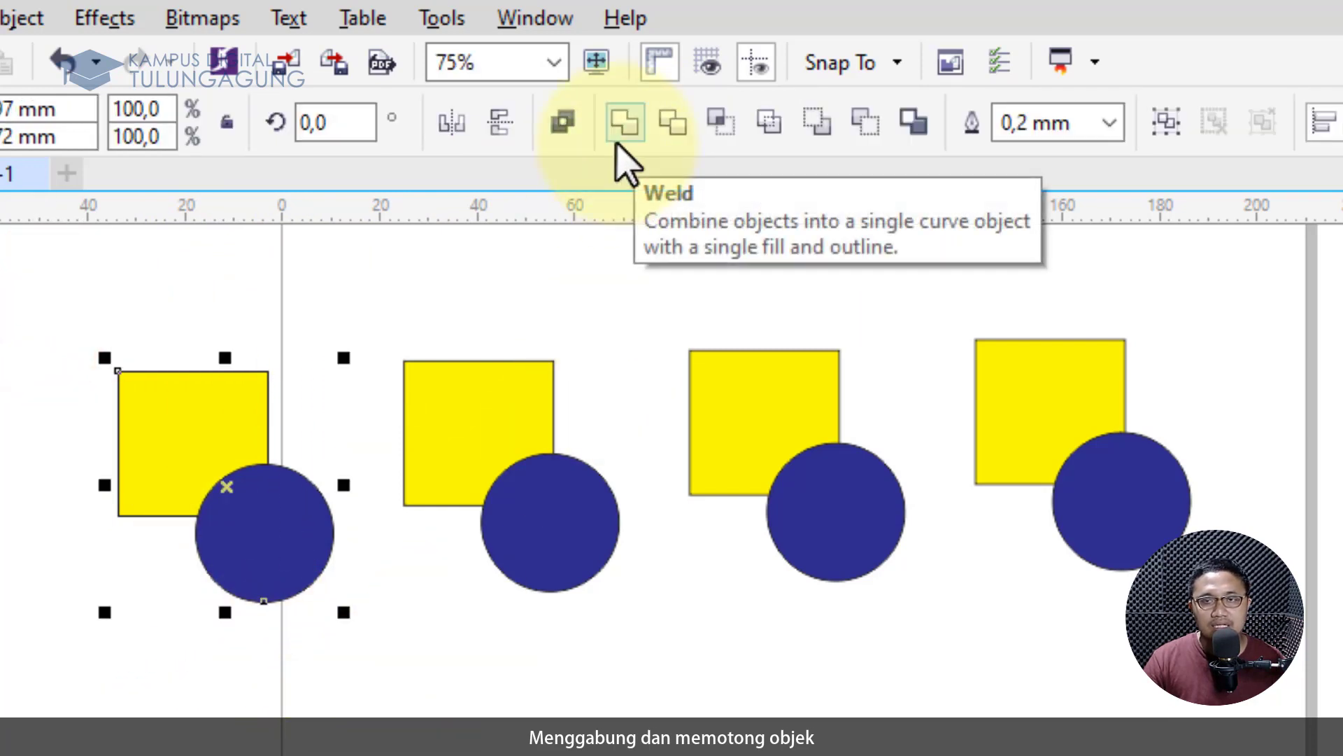
left_click(617, 145)
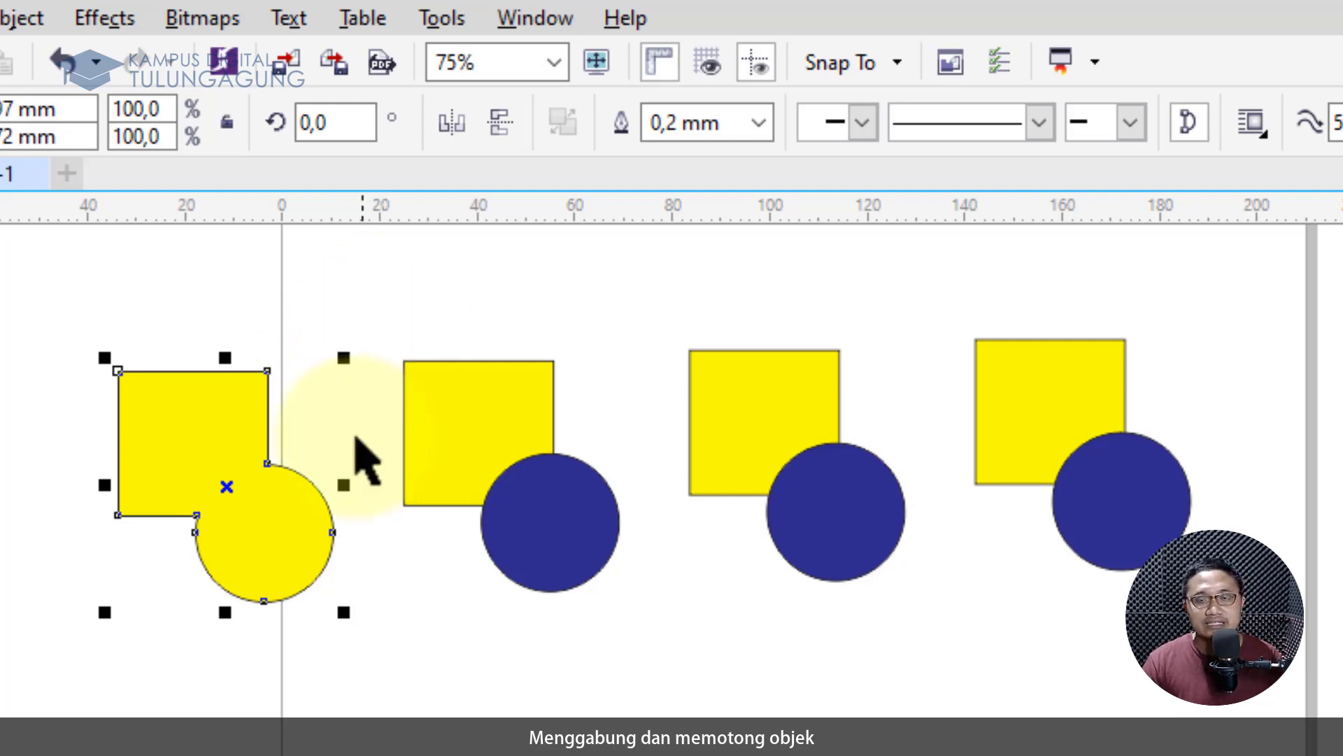
left_click(240, 461)
left_click_drag(240, 462, 233, 447)
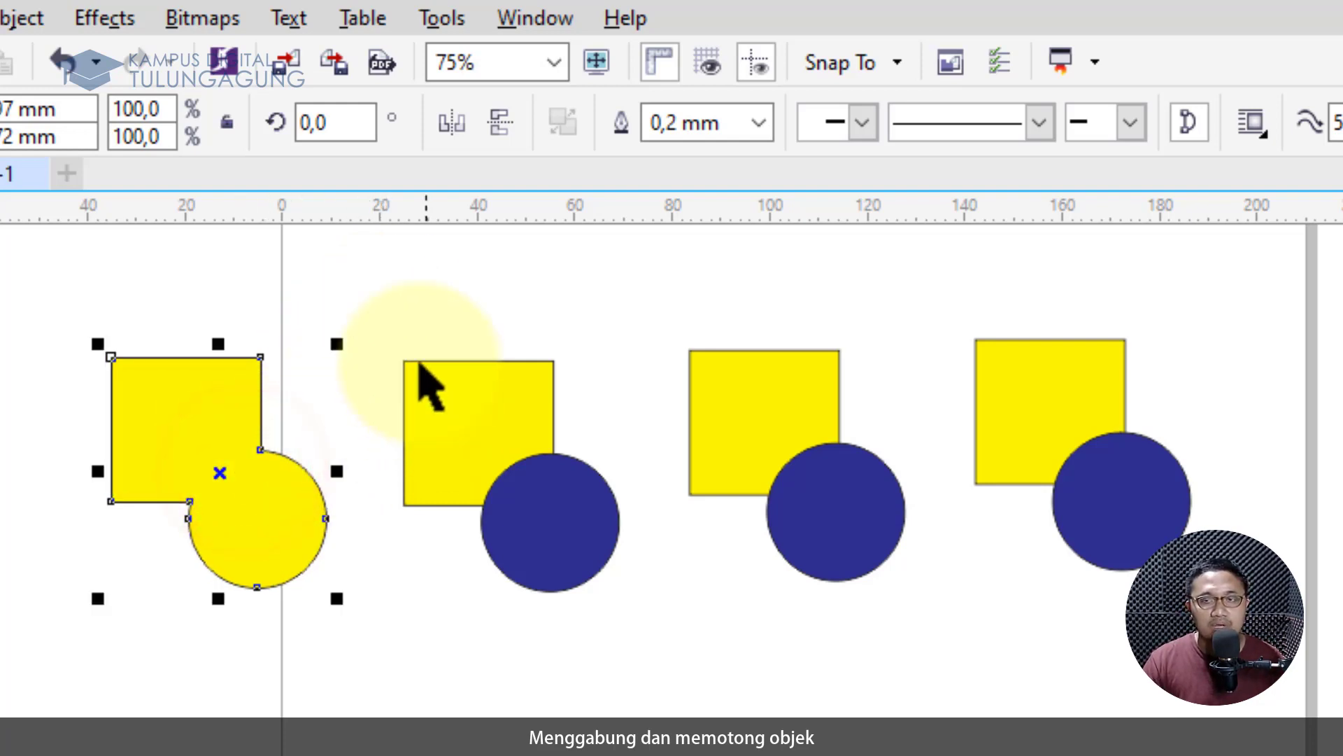
- Trim the second square with its overlapping circle and move the circle slightly down and right, away from the cutout
left_click_drag(373, 320, 658, 699)
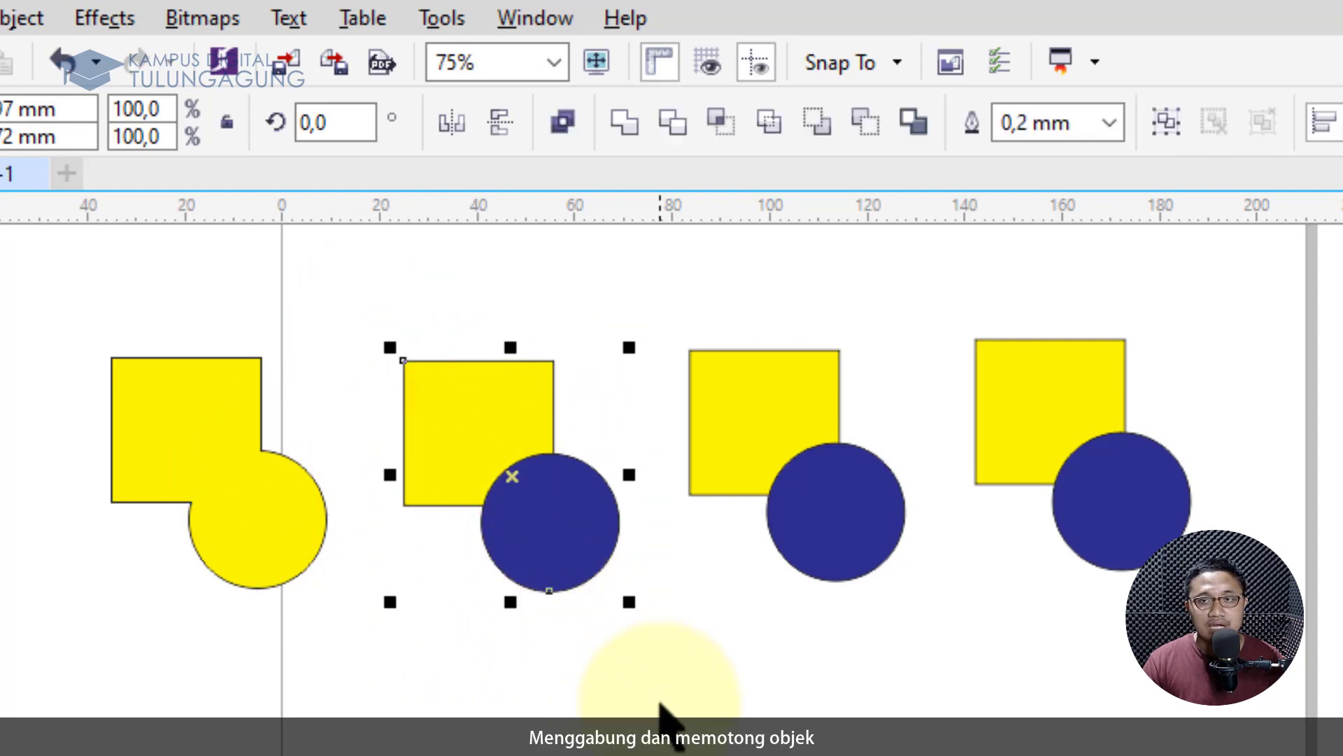
left_click(678, 124)
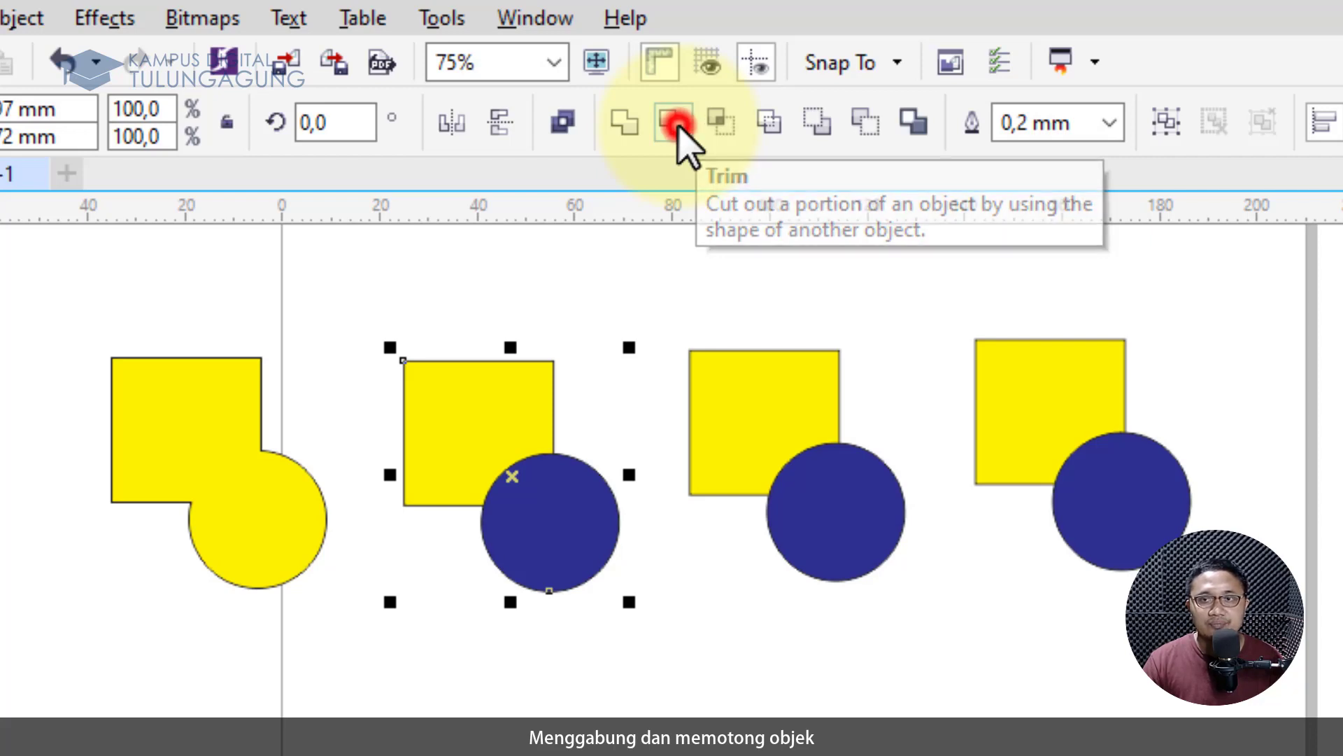
left_click(648, 516)
left_click_drag(575, 523, 593, 545)
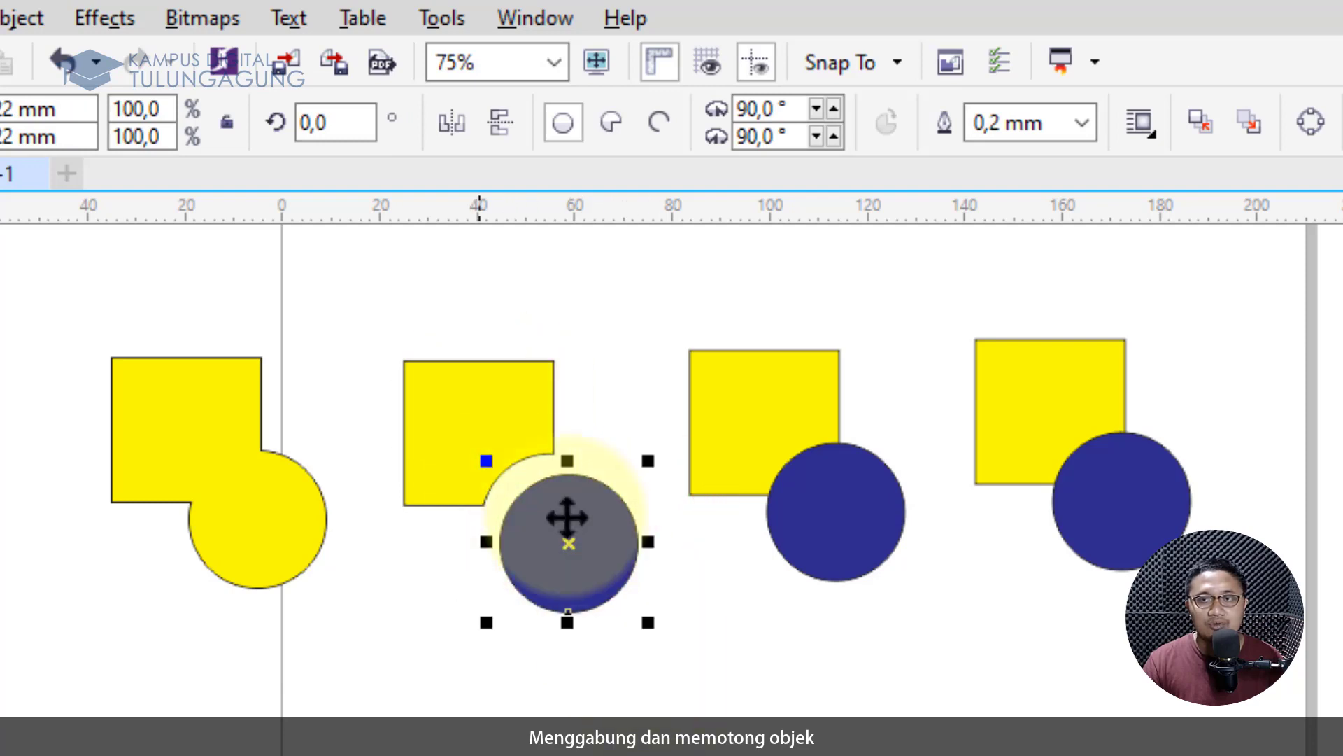
- Copy the third square and circle pair to below the first shape and duplicate that copy to its right
left_click_drag(658, 308, 938, 708)
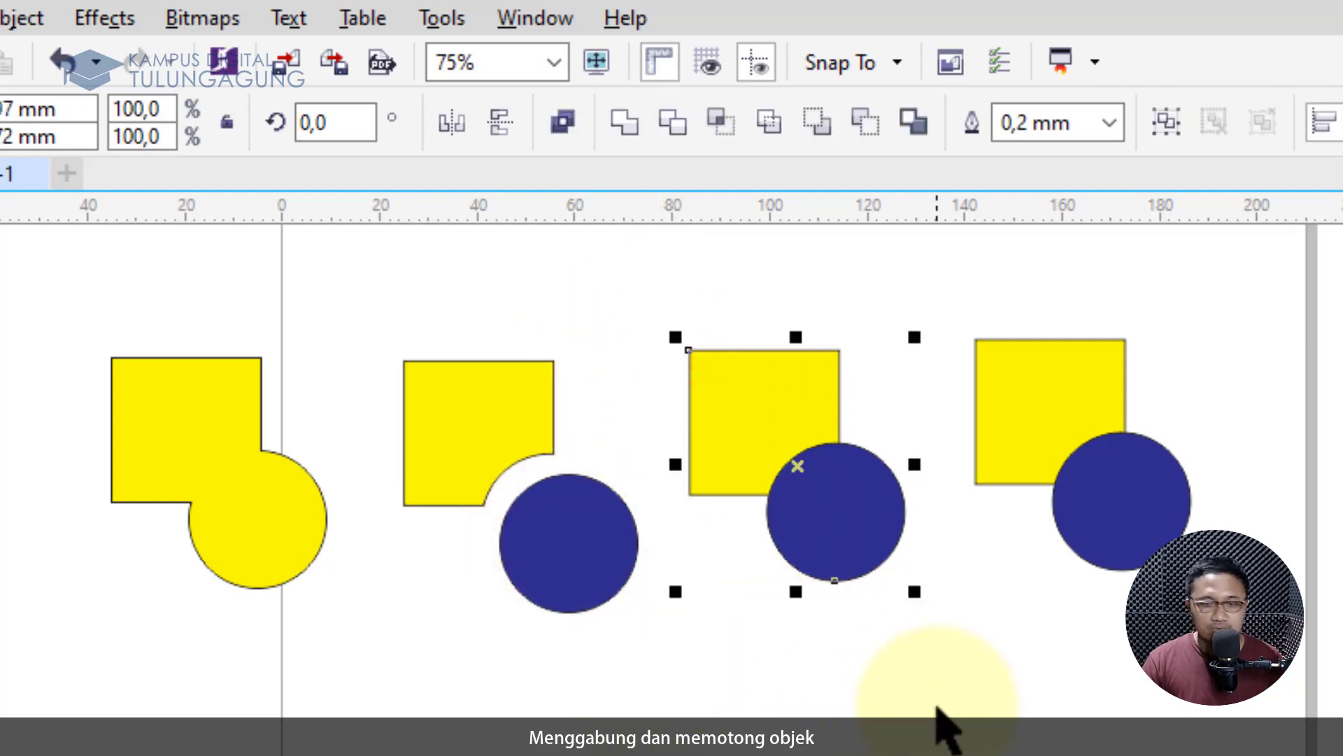
left_click_drag(839, 483, 284, 755)
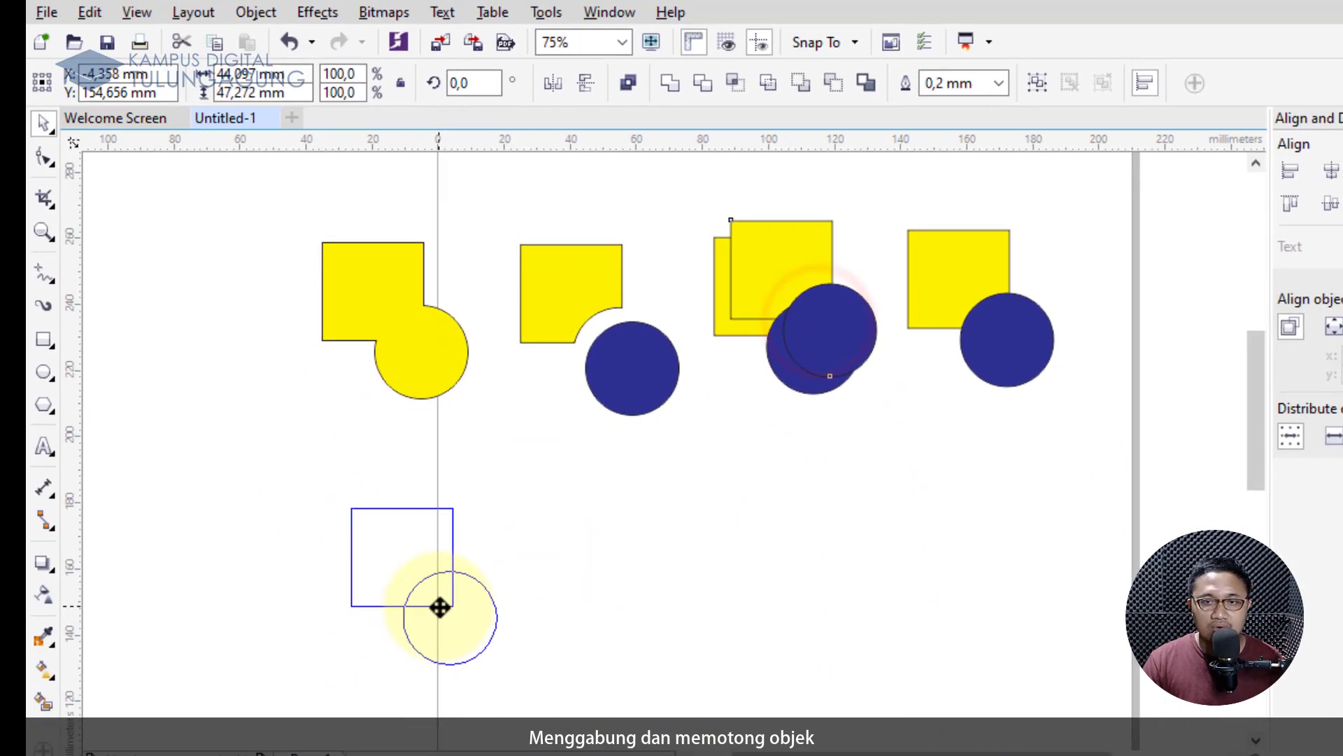
left_click_drag(440, 608, 439, 607)
left_click(598, 602)
left_click_drag(298, 492, 568, 717)
left_click_drag(459, 665, 644, 611)
left_click(777, 560)
- Fill the right square of the lower row with cyan and the left one with magenta
left_click(585, 549)
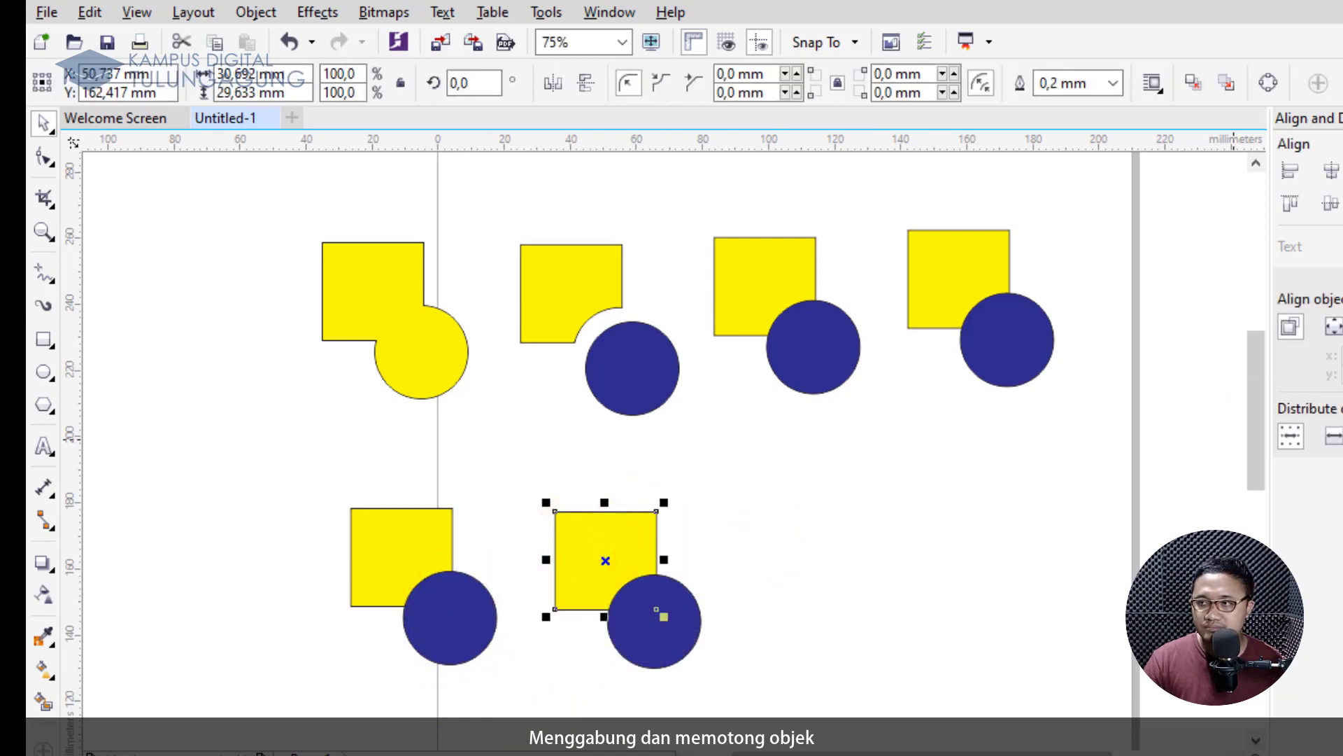
left_click(1342, 439)
left_click(386, 548)
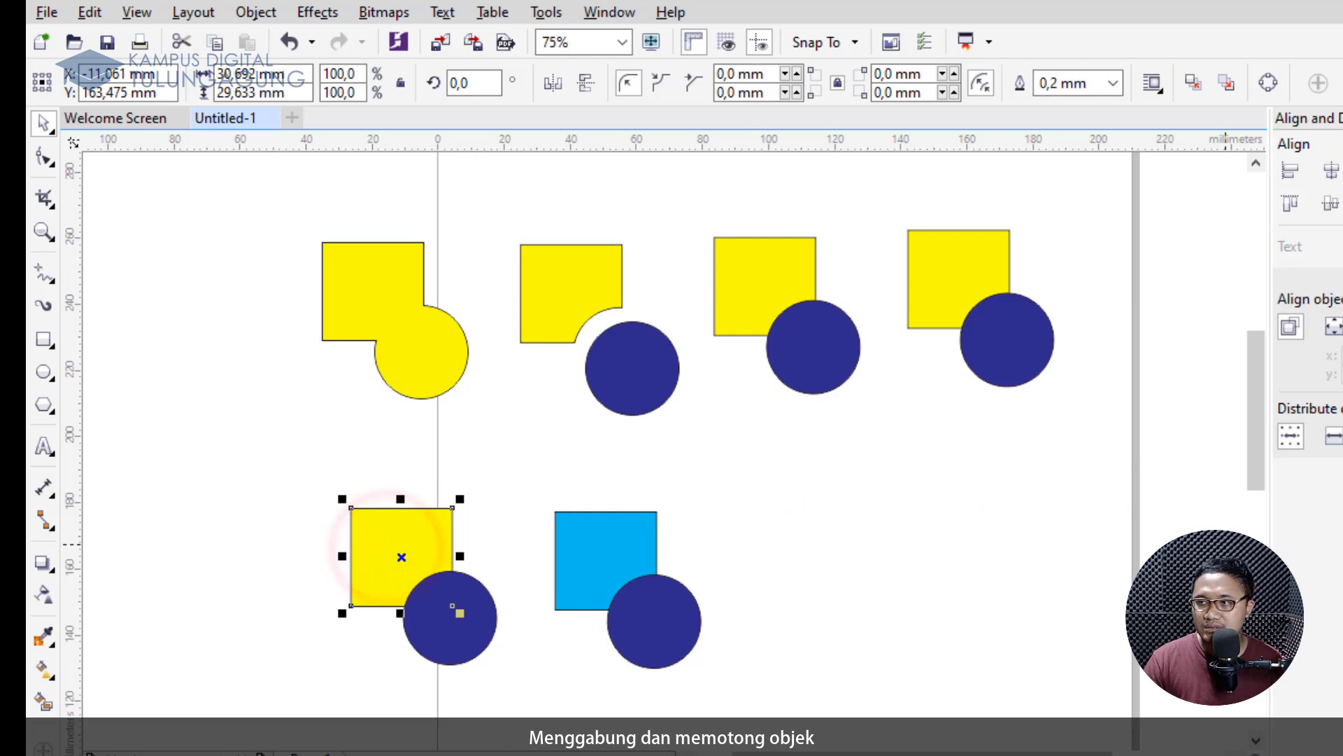
left_click(1342, 563)
- Trim the magenta square and its circle with the square selected before the circle, and undo the trim
left_click_drag(1261, 422, 1258, 467)
scroll(699, 393, "up", 2)
scroll(699, 393, "down", 2)
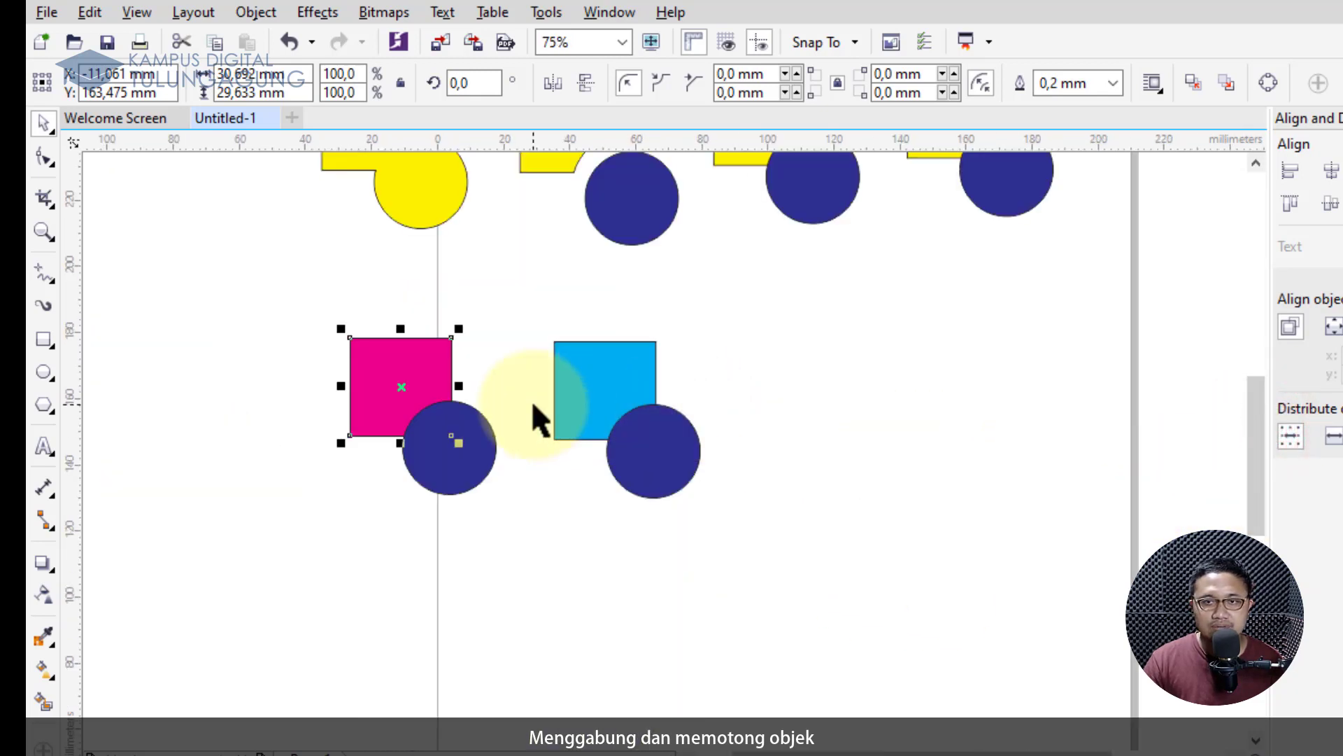
scroll(532, 400, "up", 2)
scroll(532, 400, "down", 1)
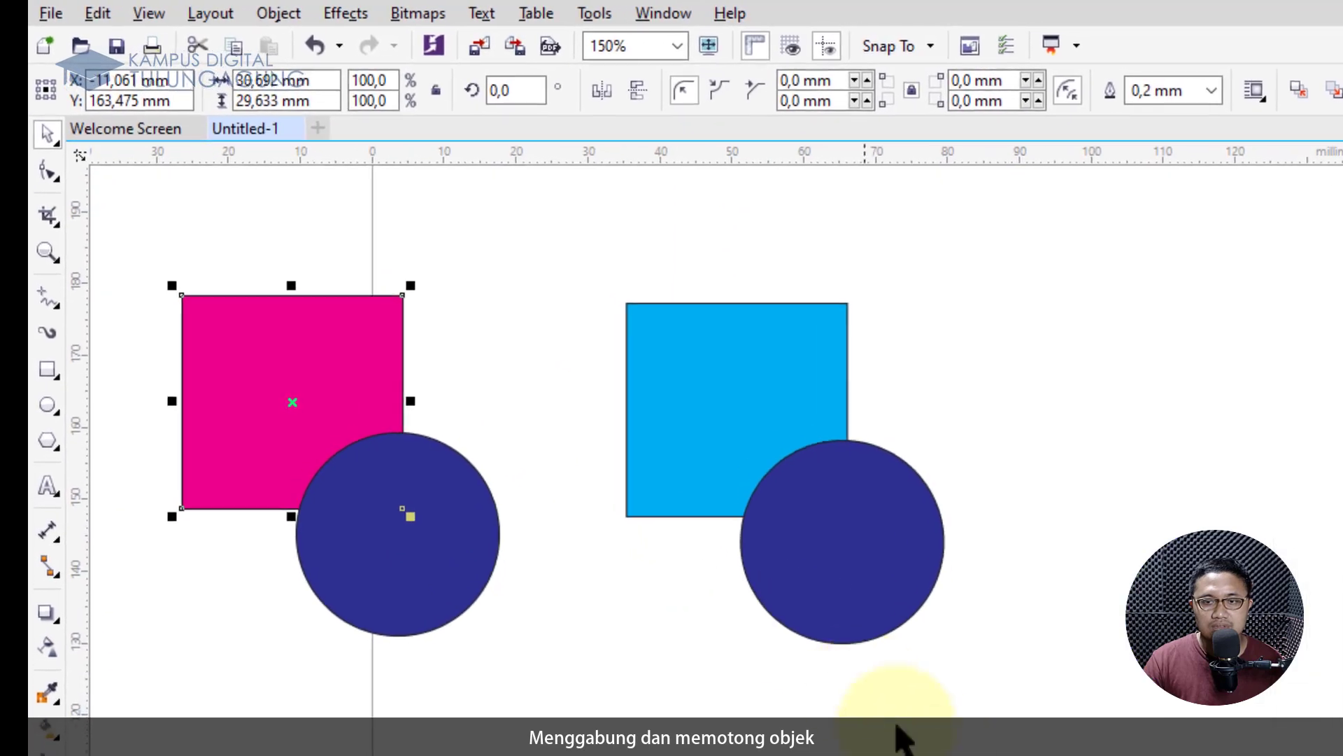
mouse_move(997, 754)
left_mouse_down()
mouse_move(944, 755)
mouse_move(975, 755)
left_mouse_up()
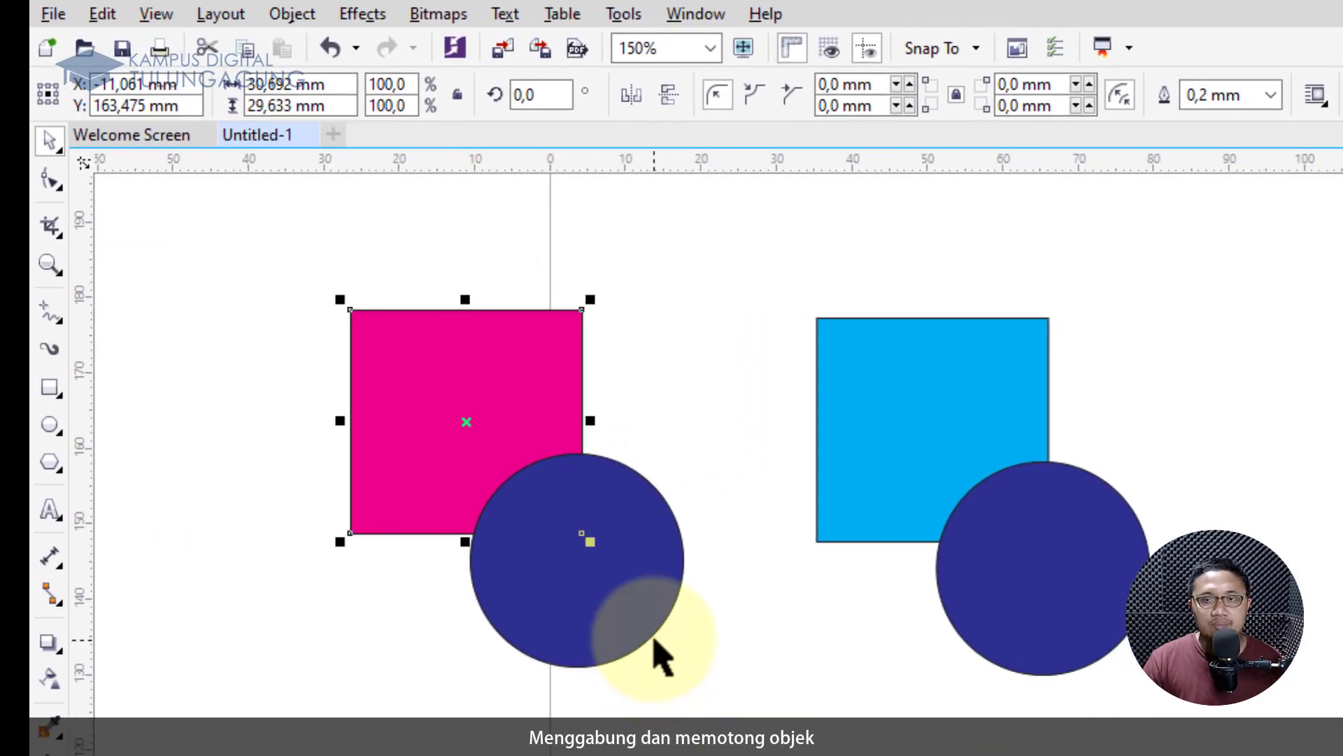
left_click(722, 633)
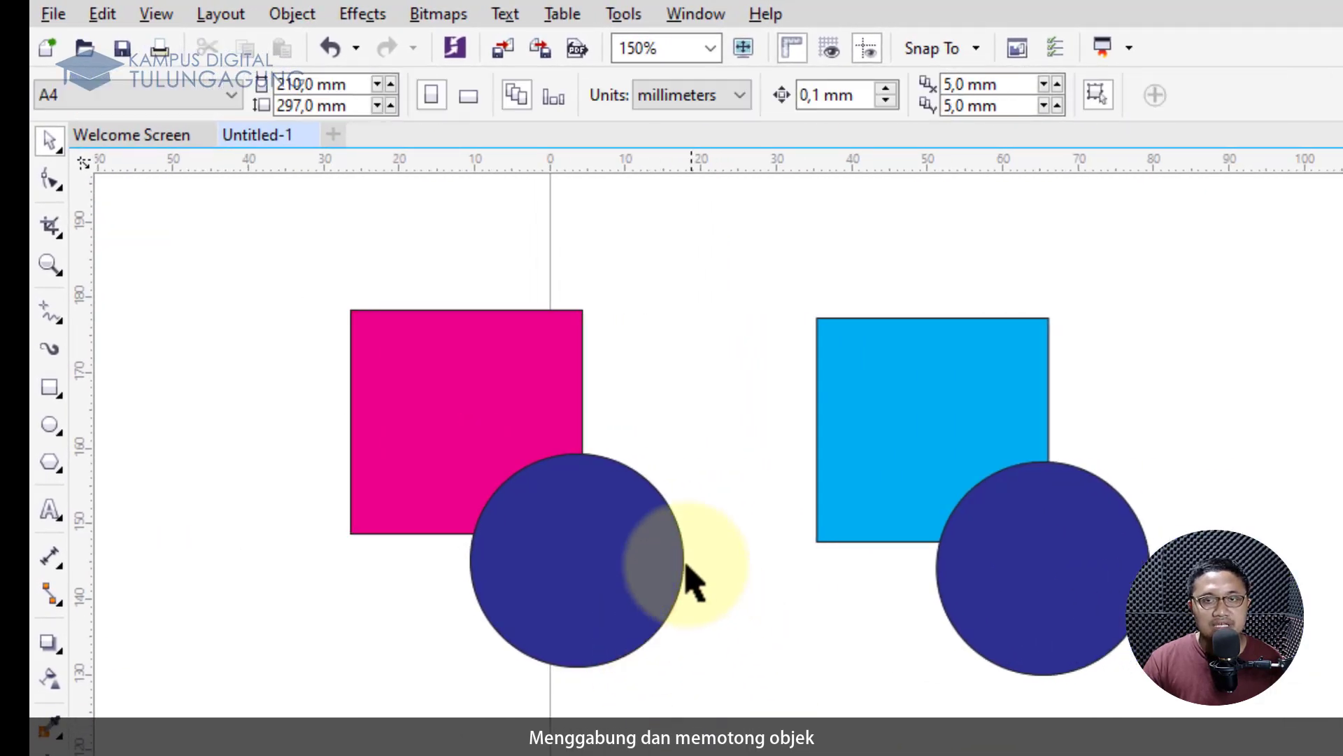
left_click(425, 362)
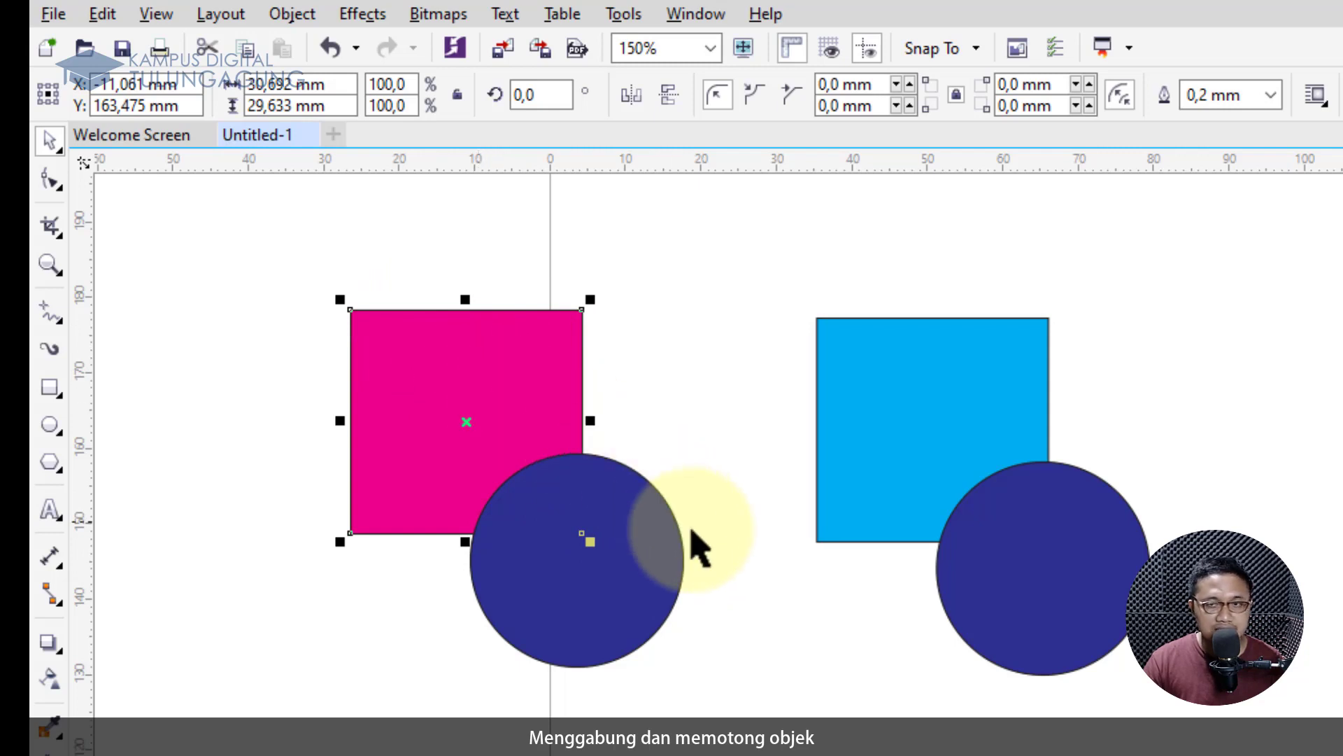
left_click(668, 538, "shift")
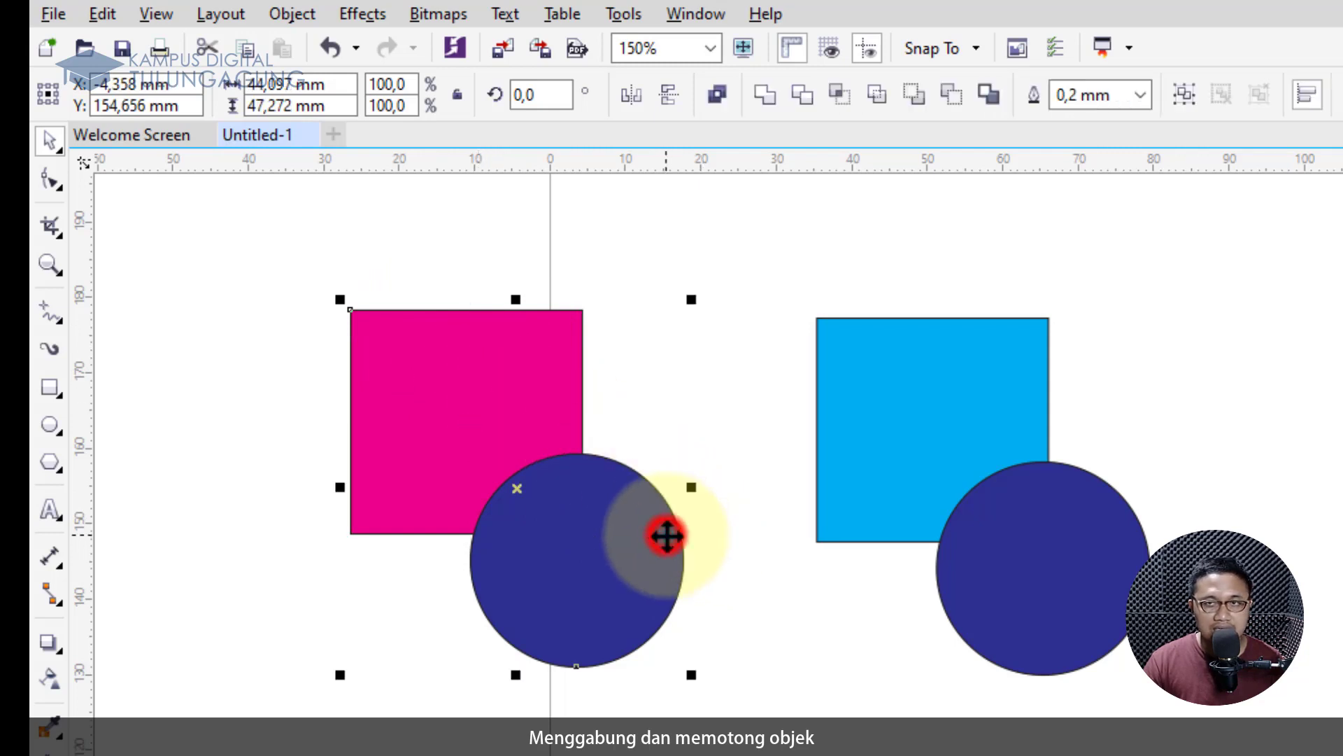
left_click(795, 99)
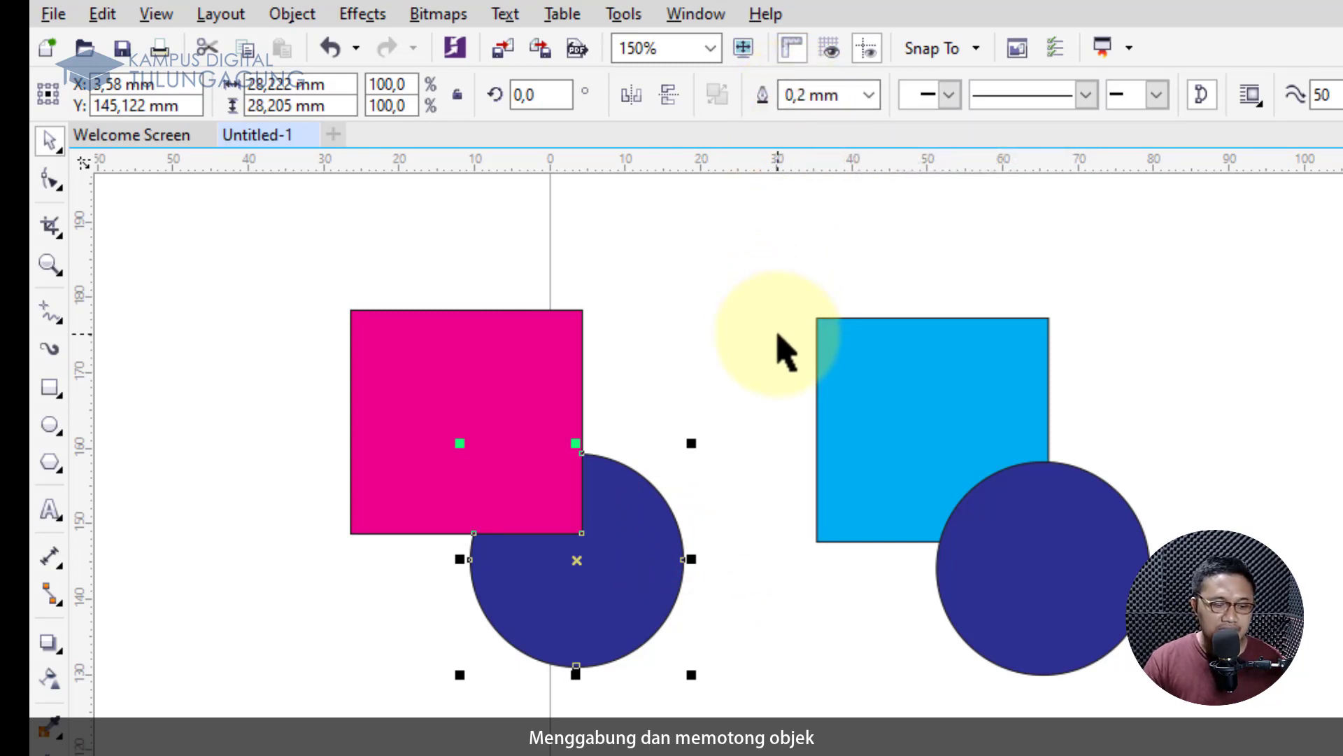
key("ctrl+z")
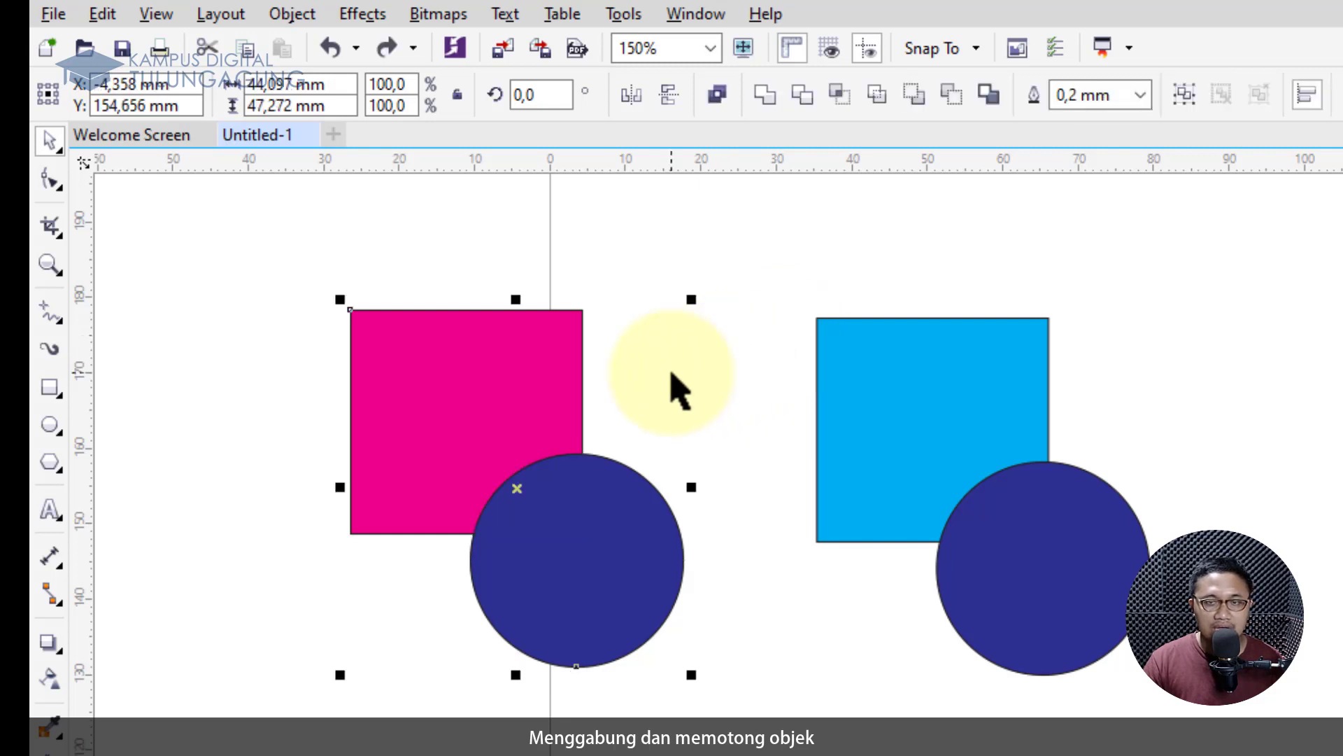
- Trim the circle with the magenta square by selecting the square before the circle, and move the cut circle slightly down and right
left_click(714, 390)
left_click(441, 342)
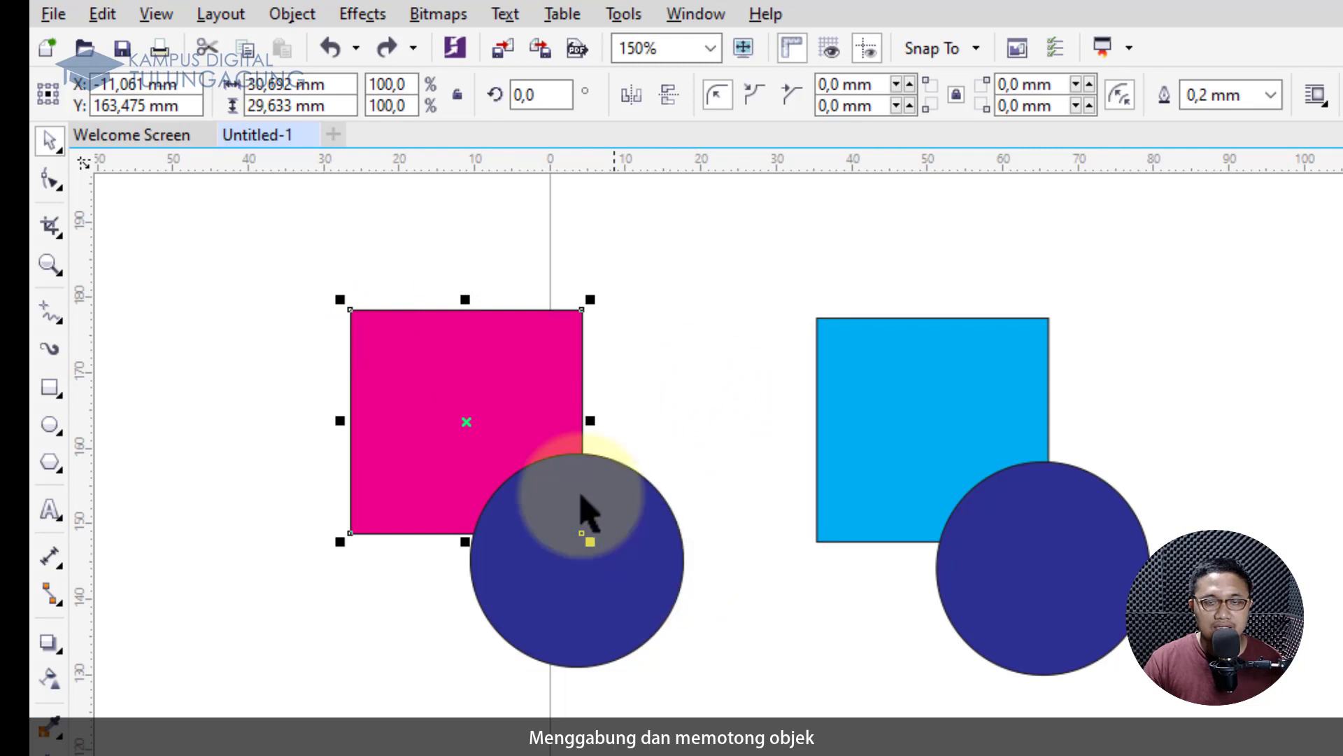
left_click(665, 554, "shift")
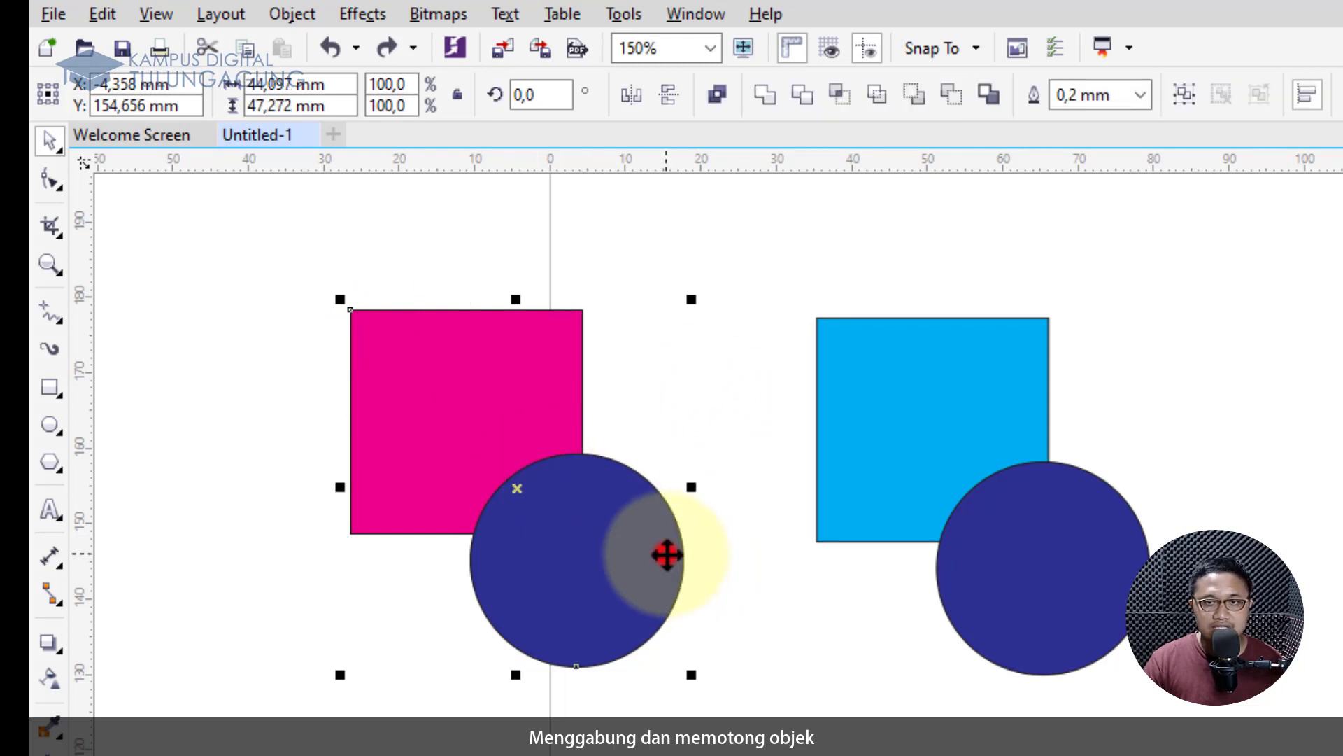
left_click(803, 98)
left_click(740, 338)
left_click_drag(620, 549, 639, 572)
left_click(481, 343)
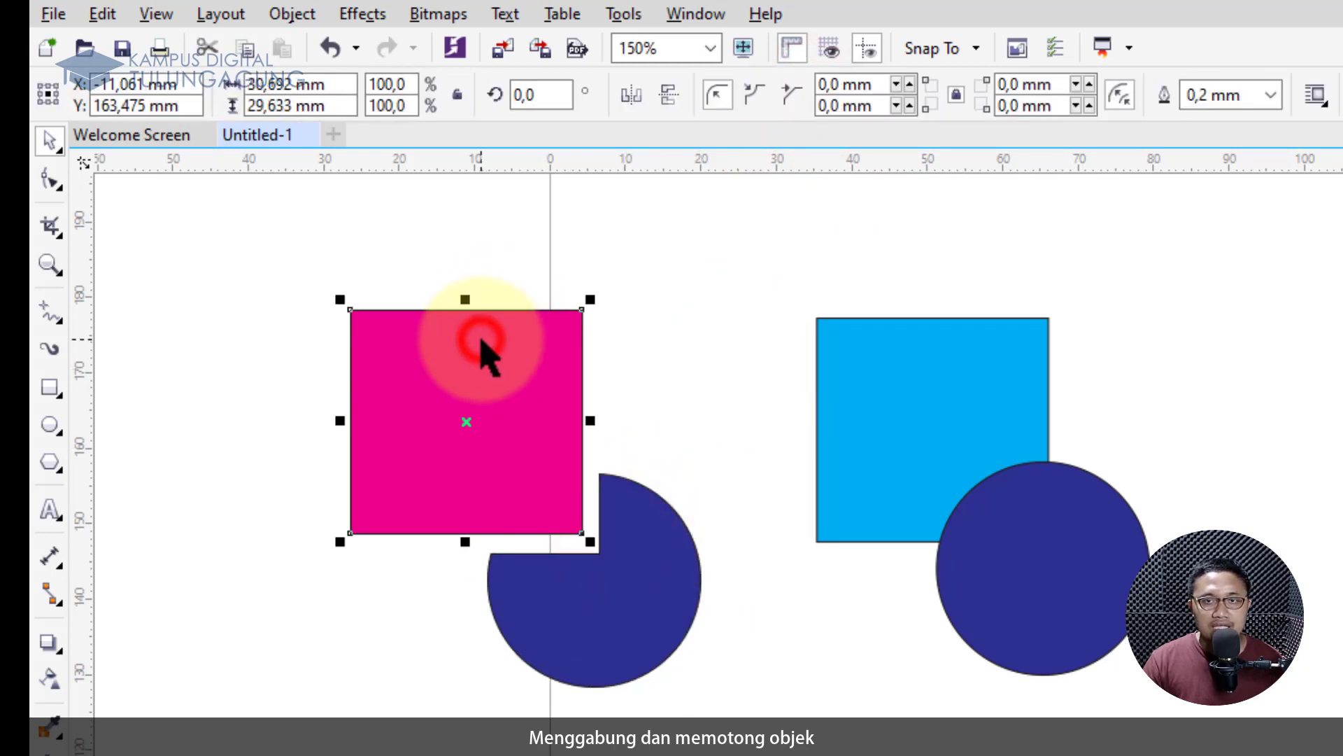
left_click(593, 587)
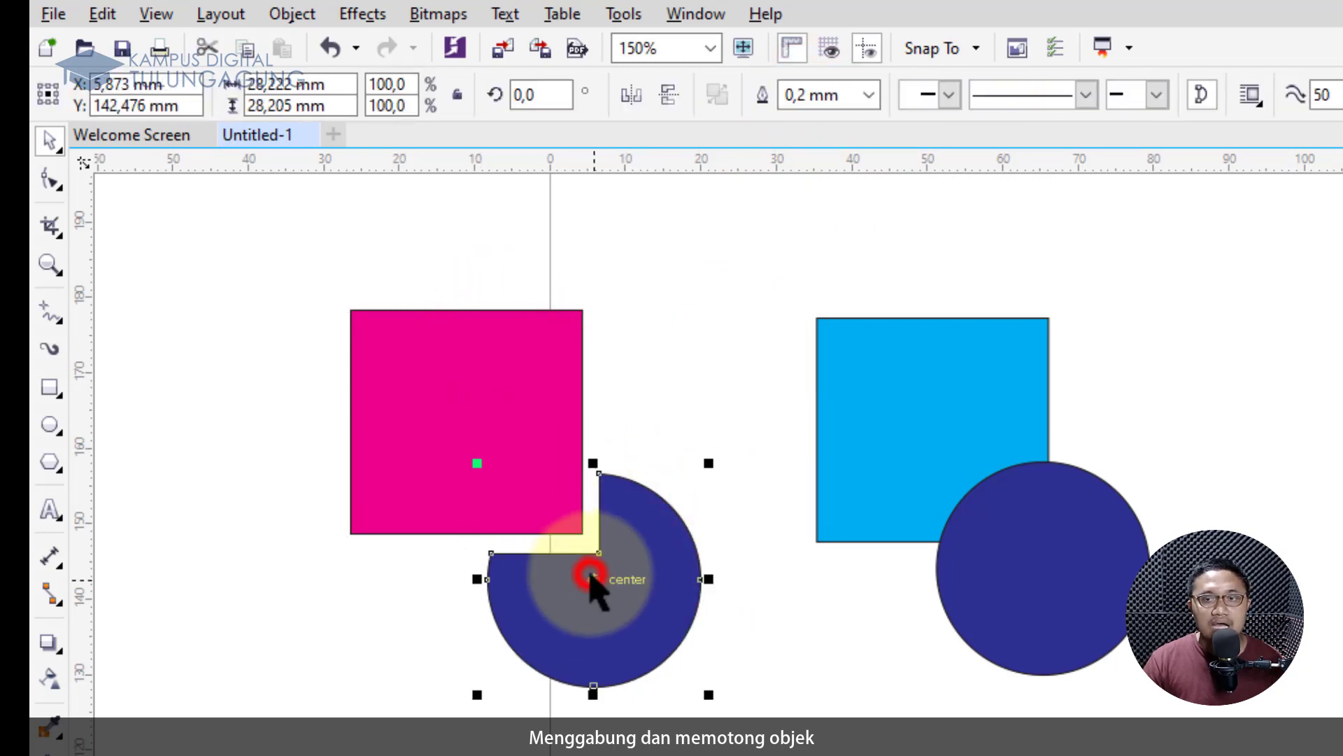
- Trim the cyan square with its circle by selecting the circle before the square, and move the cut square slightly up and left
left_click(1076, 535)
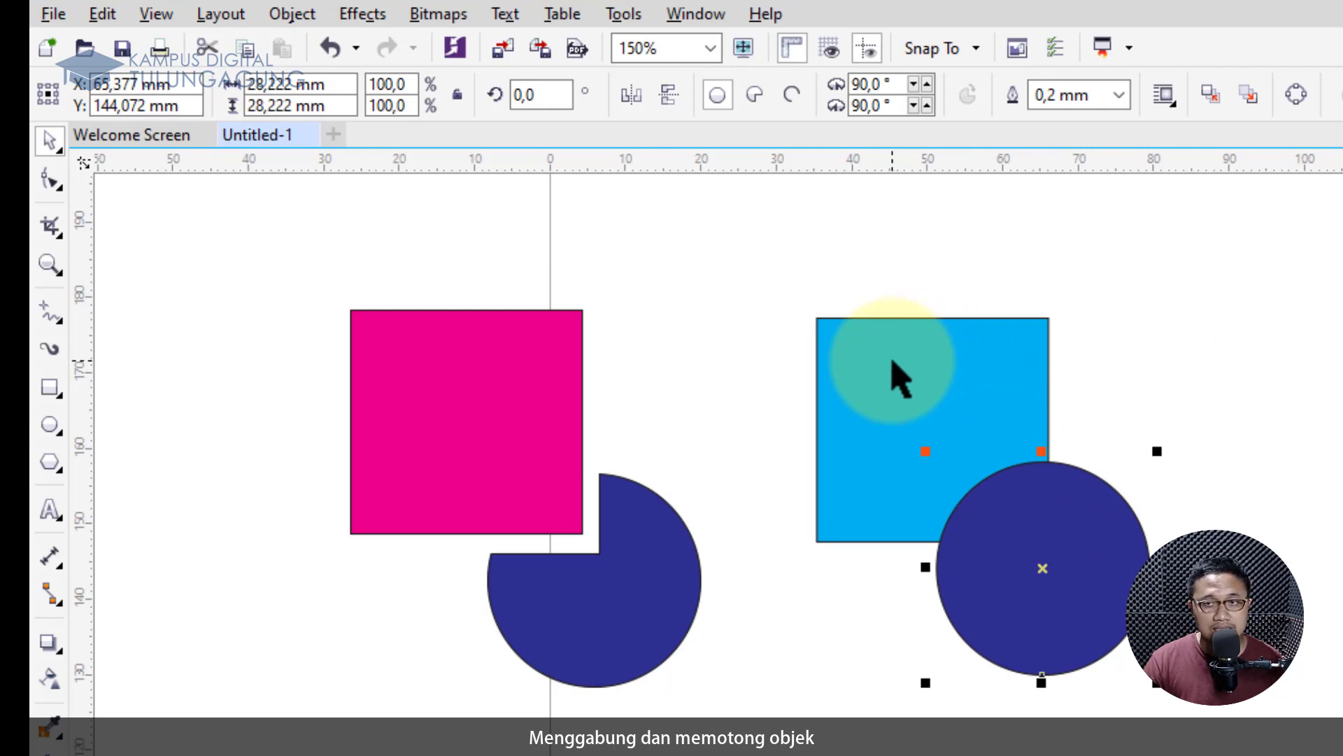
left_click(868, 364, "shift")
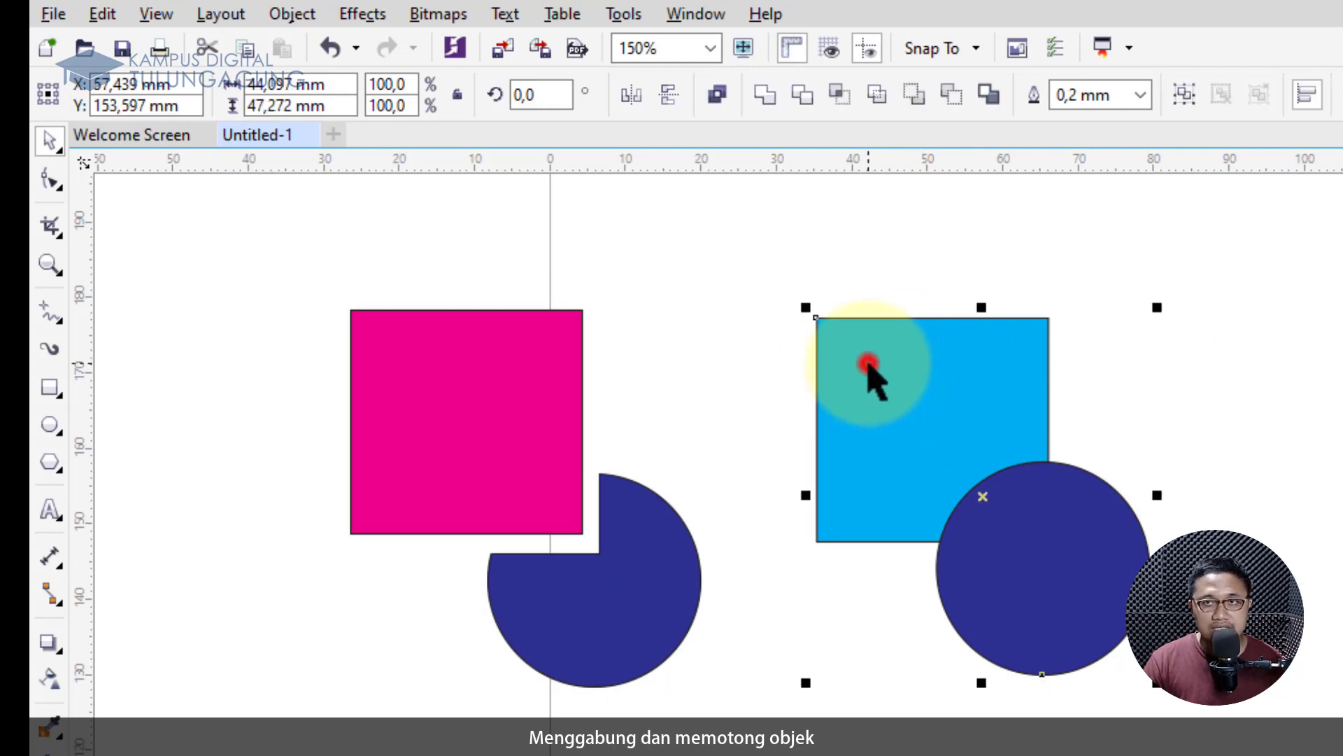
left_click(805, 96)
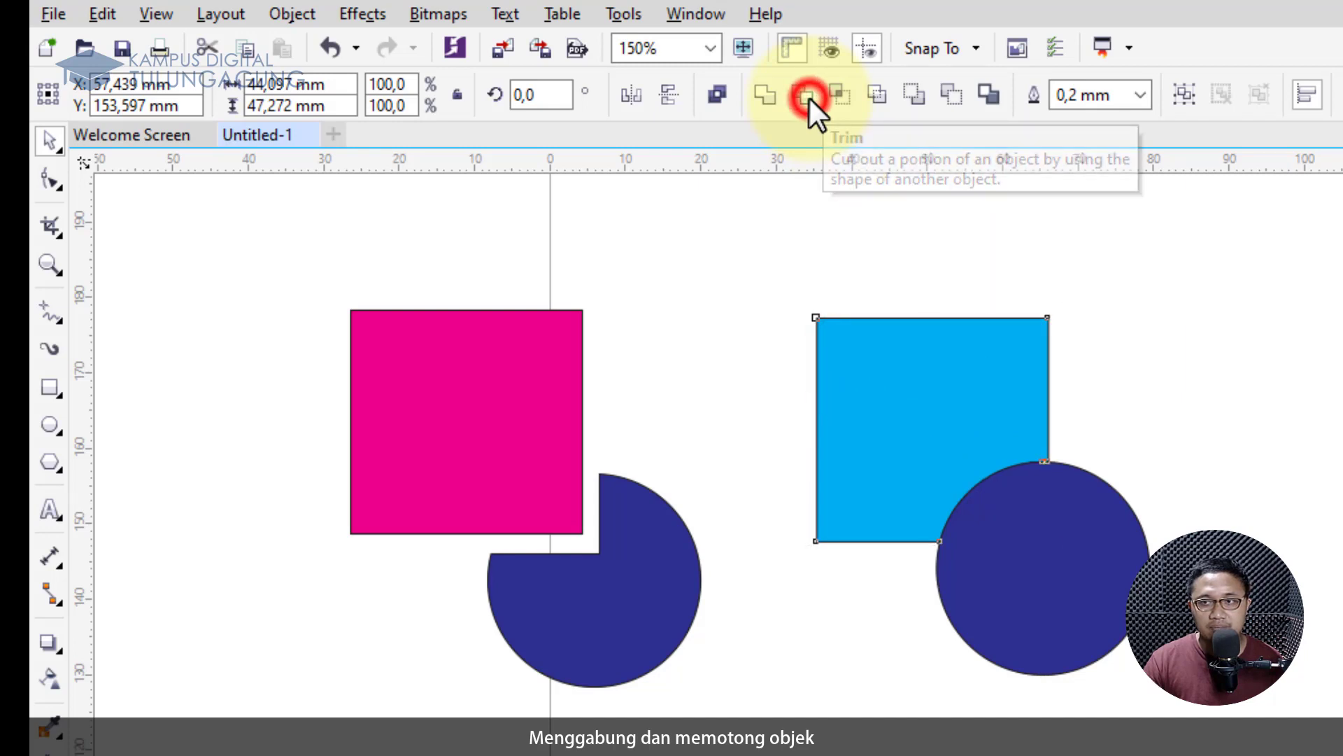
left_click_drag(883, 343, 872, 313)
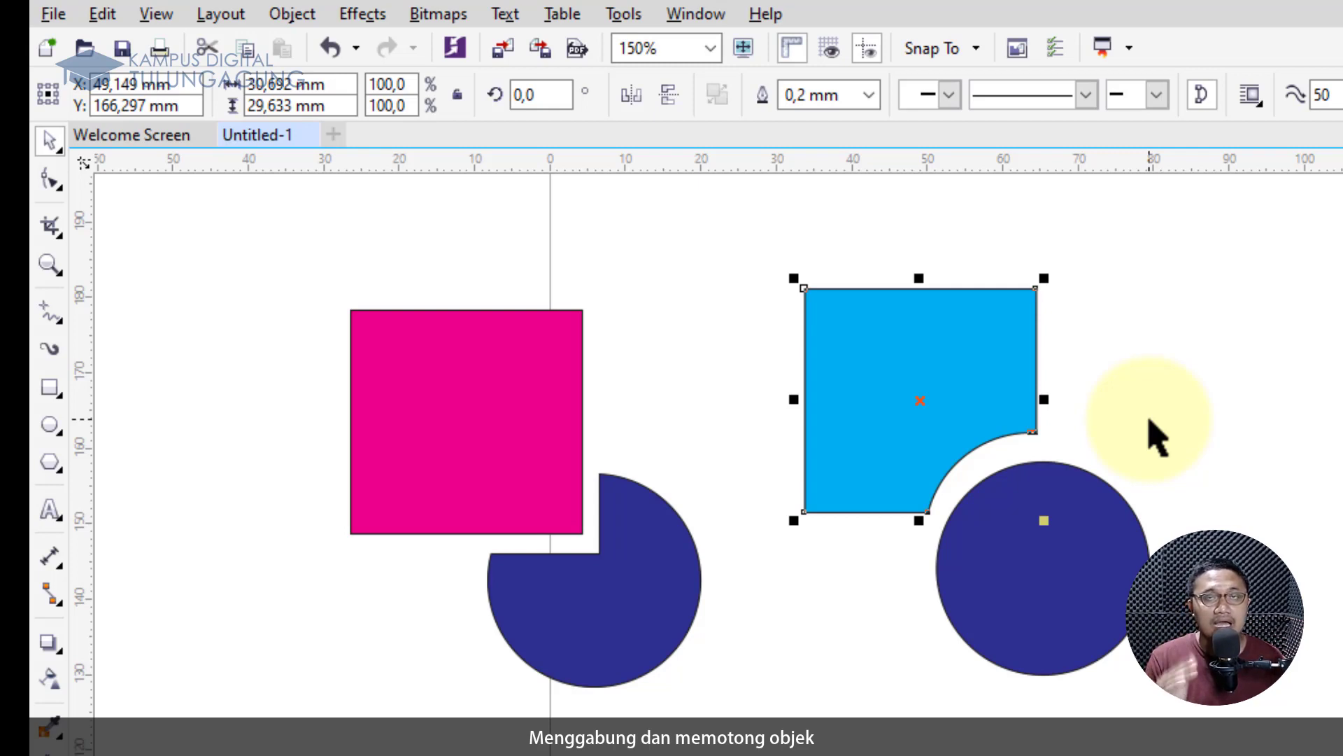
- Intersect the upper row's third square and circle, and place the overlap piece beside the square's upper right edge with a magenta fill
scroll(1085, 451, "down", 1)
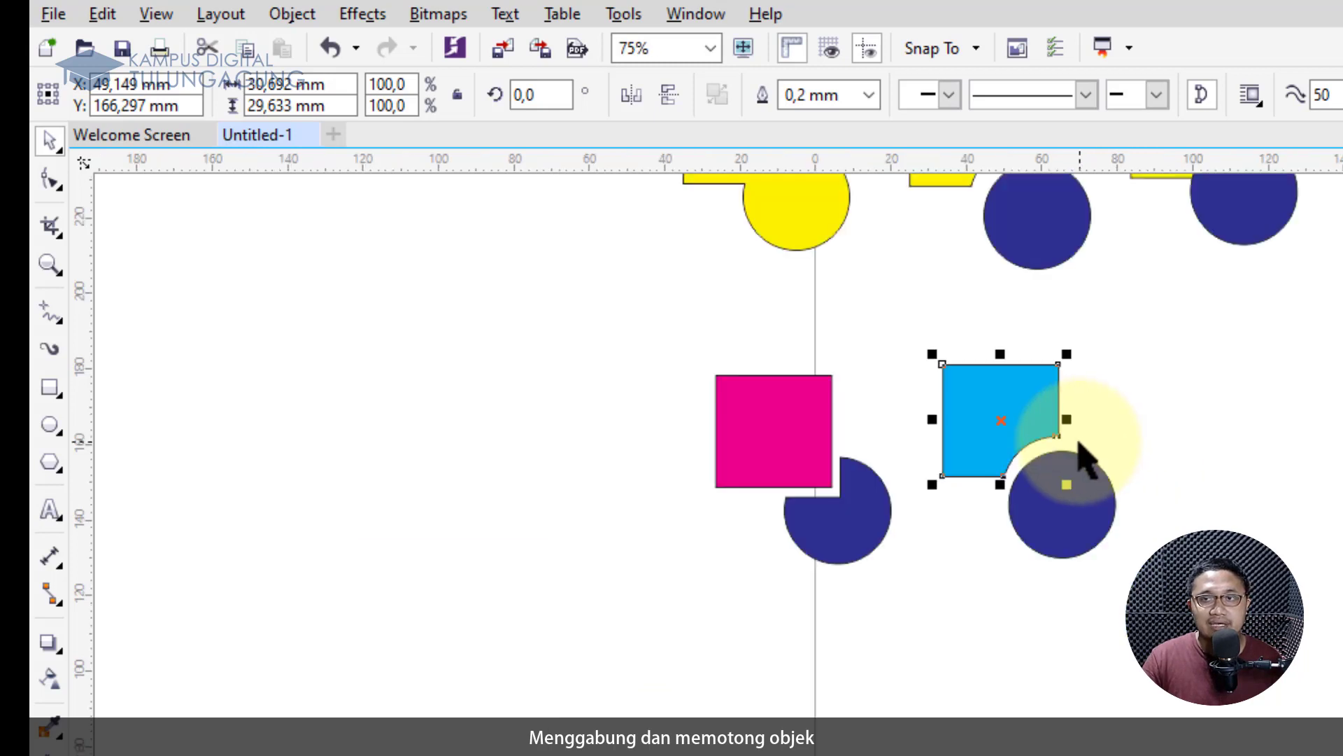
scroll(979, 385, "up", 4)
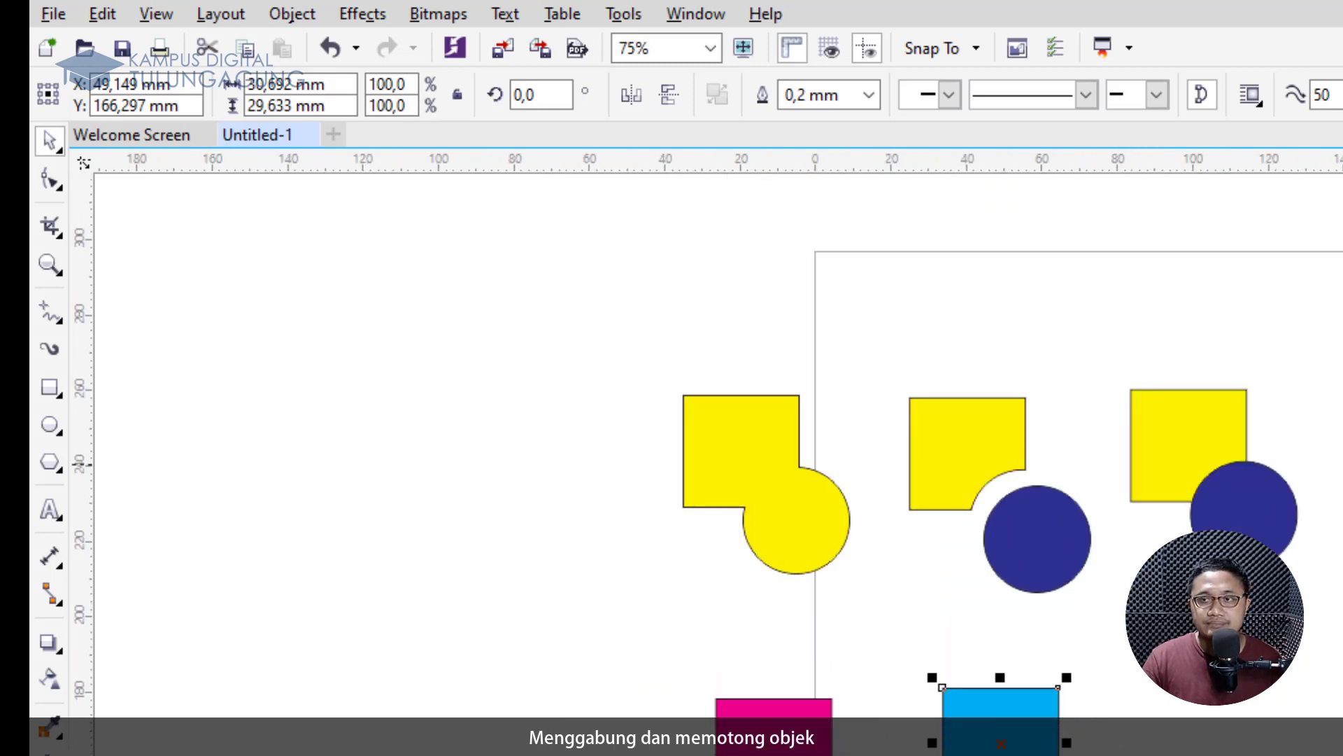
scroll(498, 461, "right", 7)
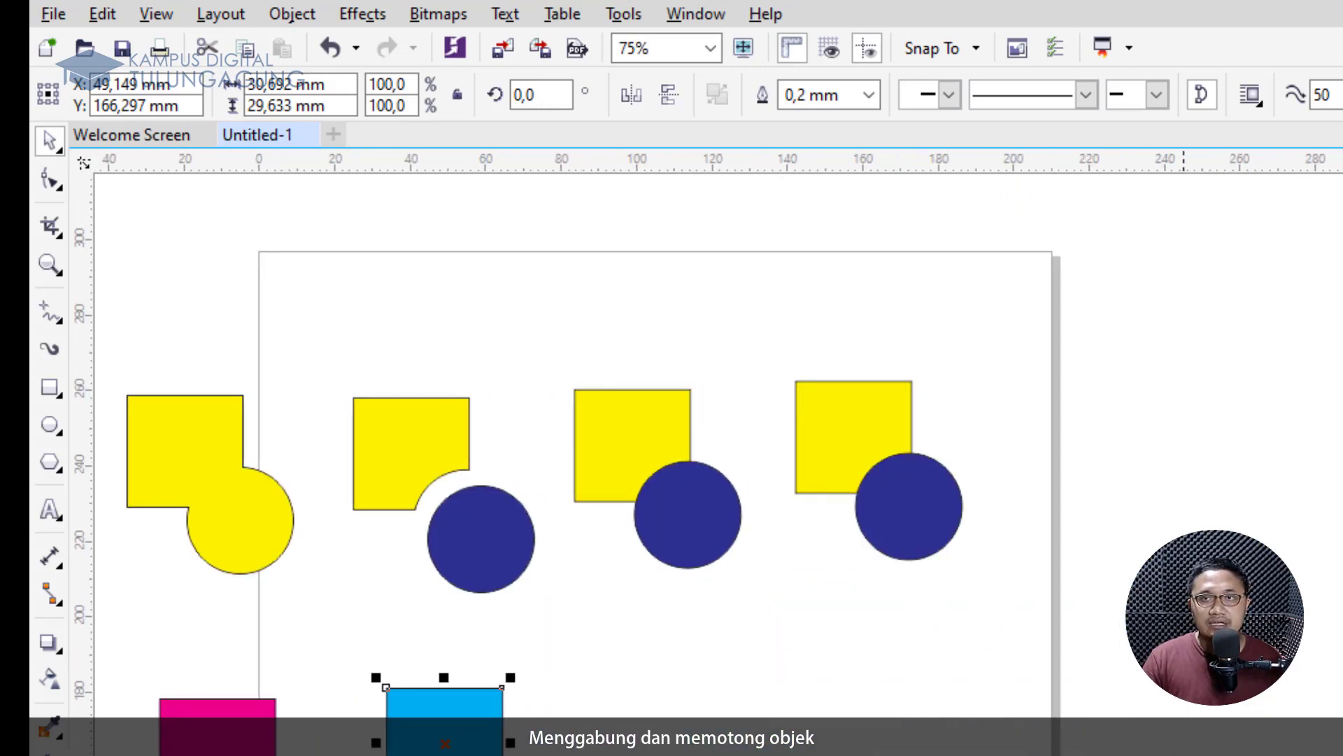
left_click_drag(518, 335, 765, 629)
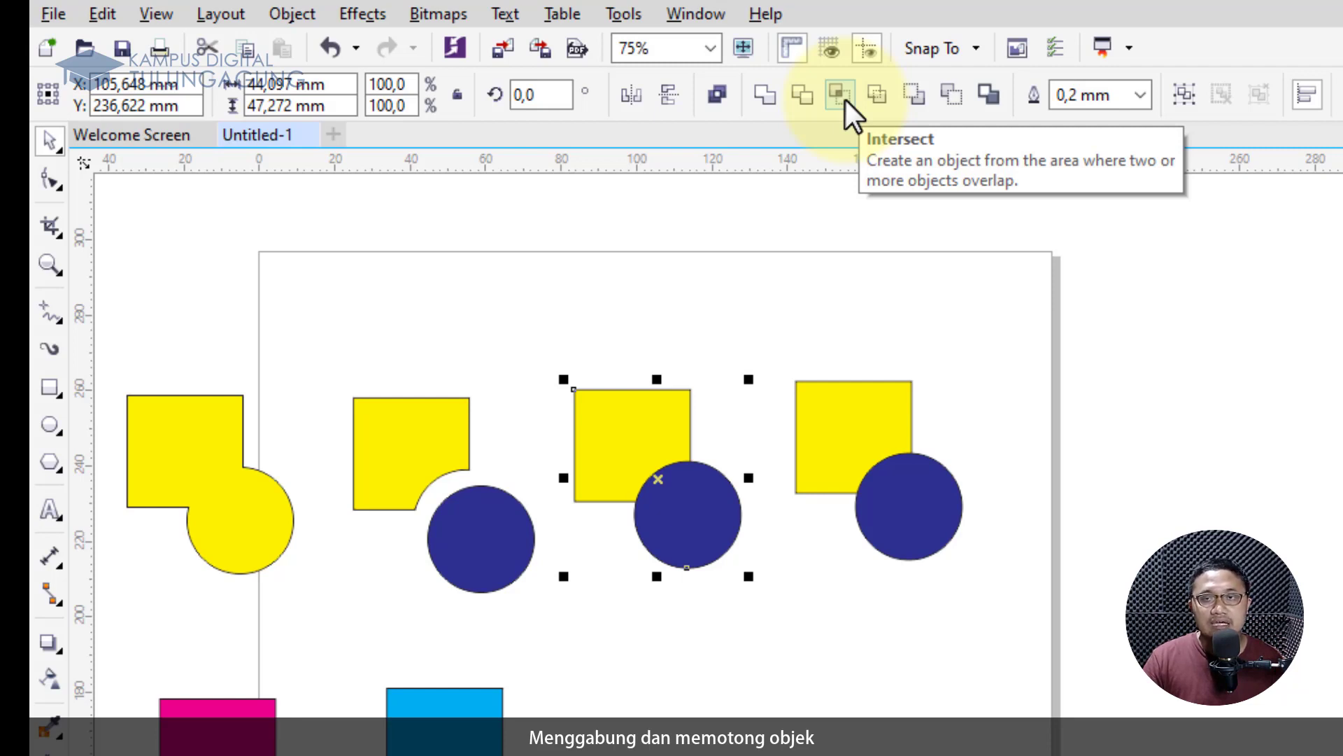
left_click(783, 325)
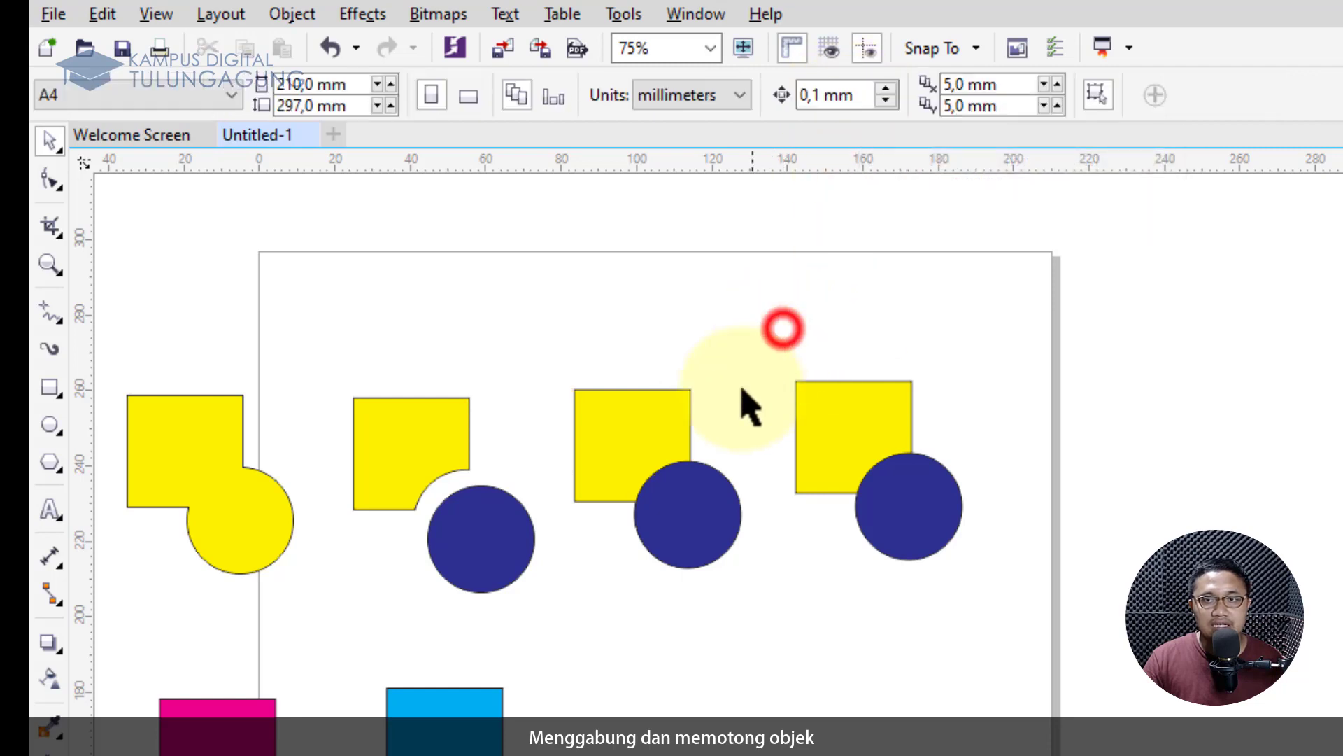
left_click(686, 524)
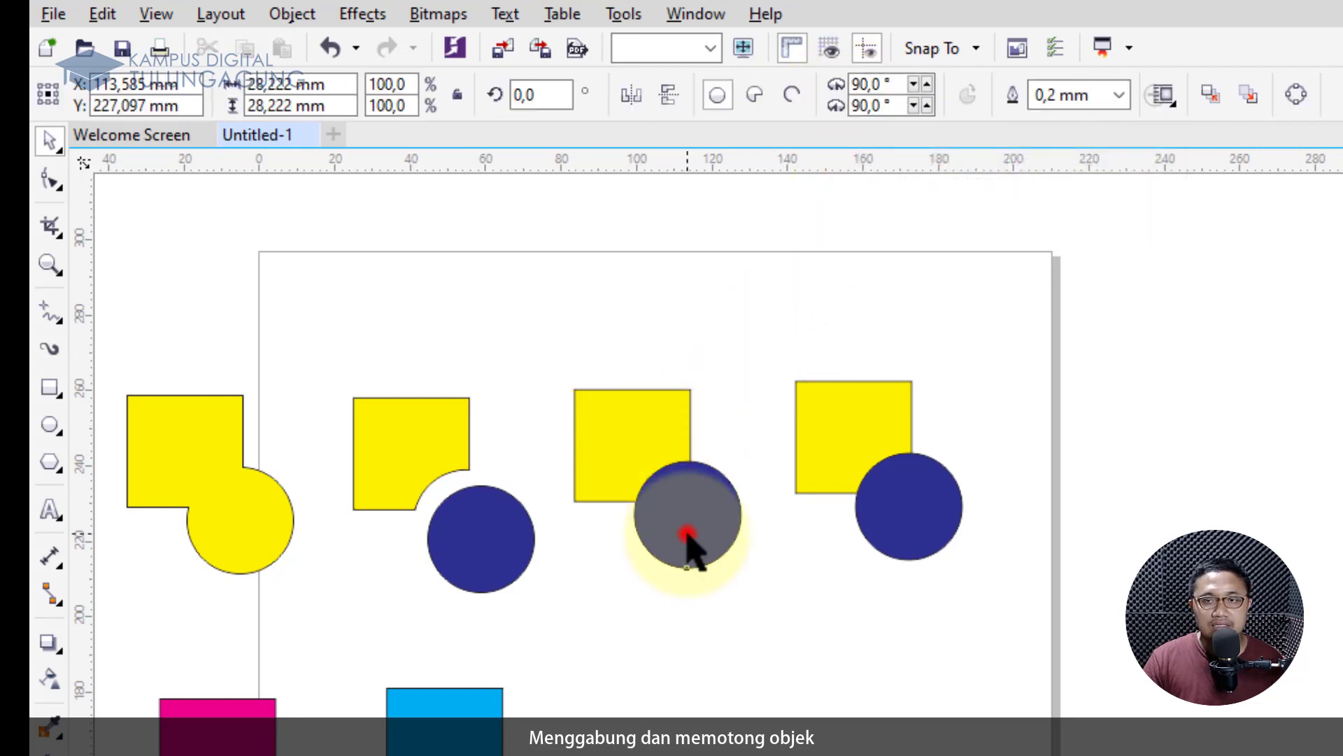
left_click(655, 389)
left_click_drag(549, 318, 759, 652)
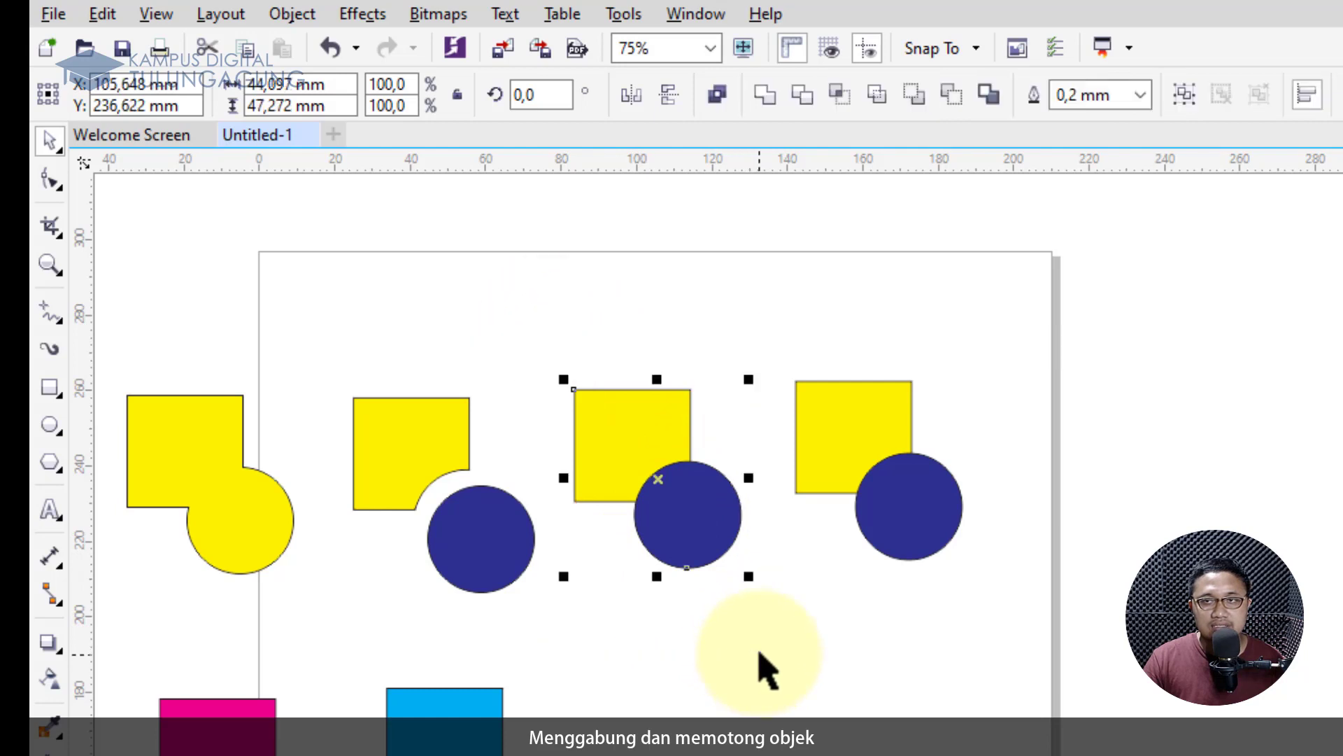
left_click(832, 92)
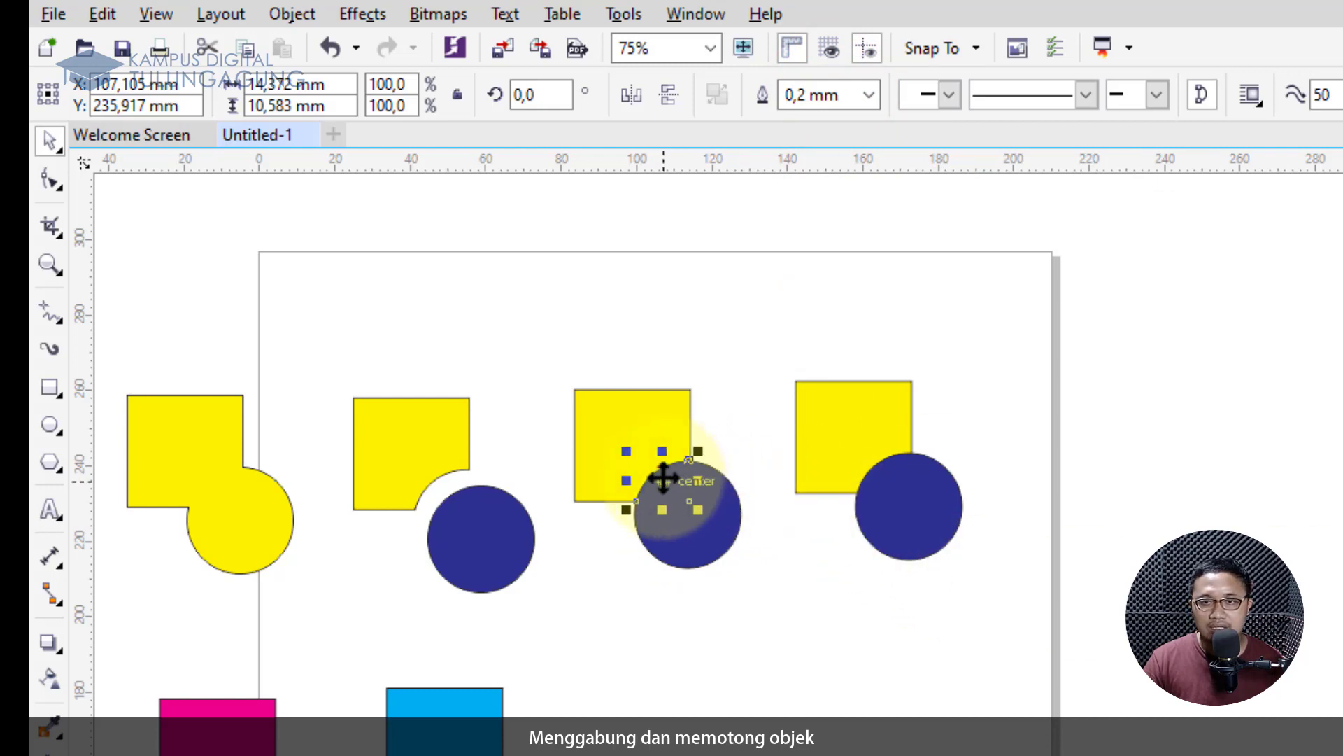
left_click_drag(662, 480, 726, 408)
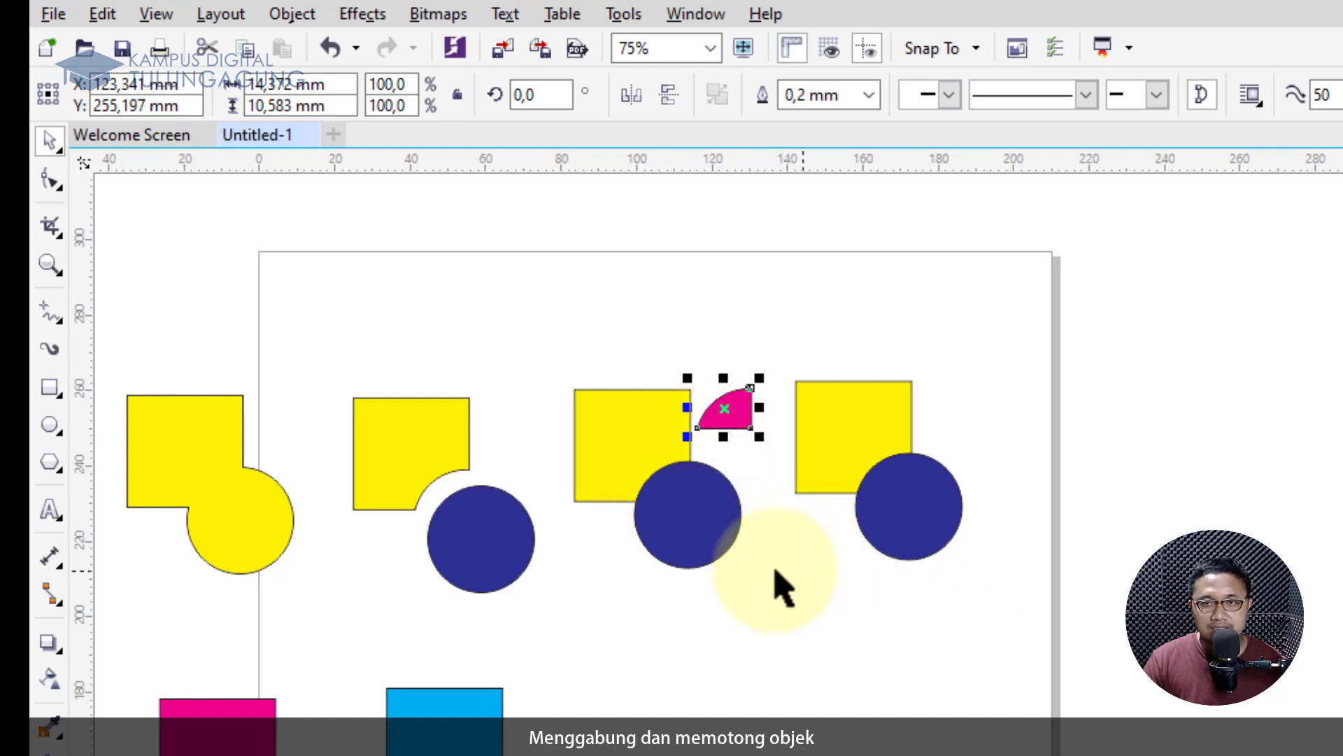
- Remove the fill from the third square and circle, leaving only their outlines
left_click_drag(559, 353, 755, 605)
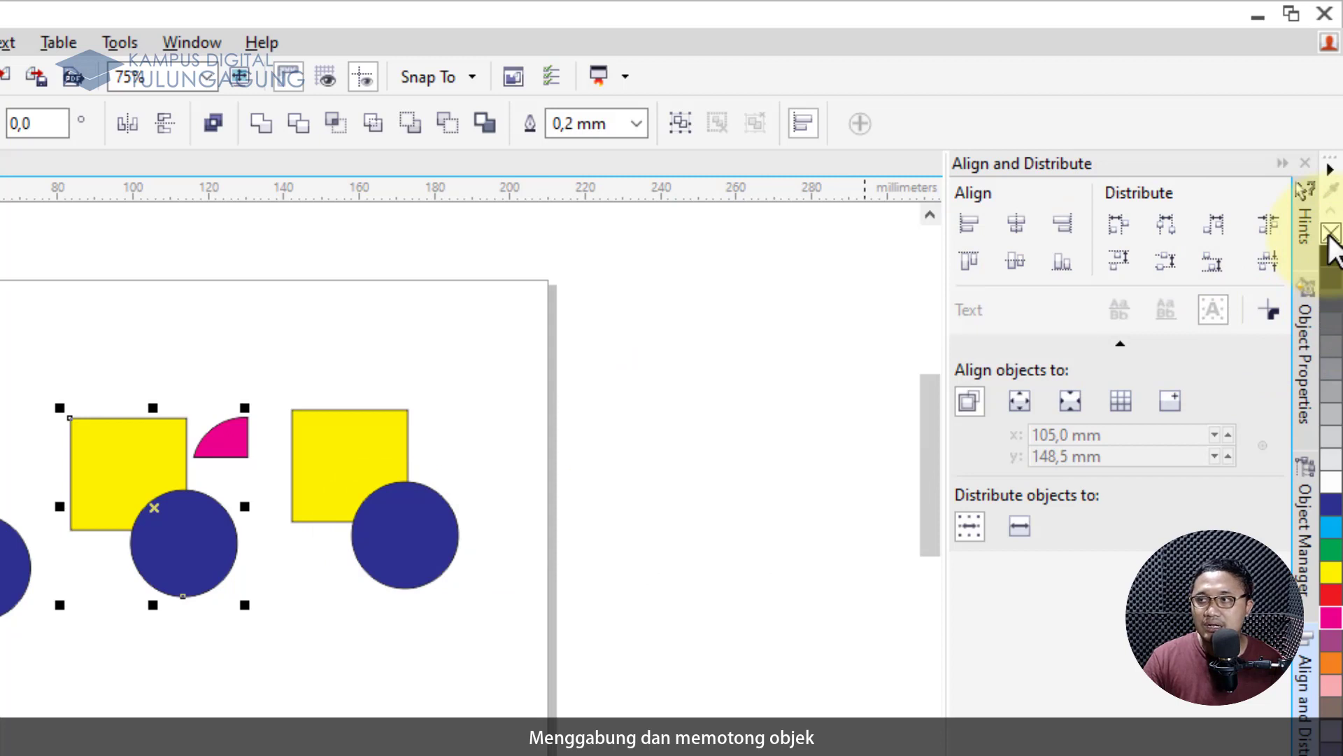
left_click(1331, 235)
left_click(405, 644)
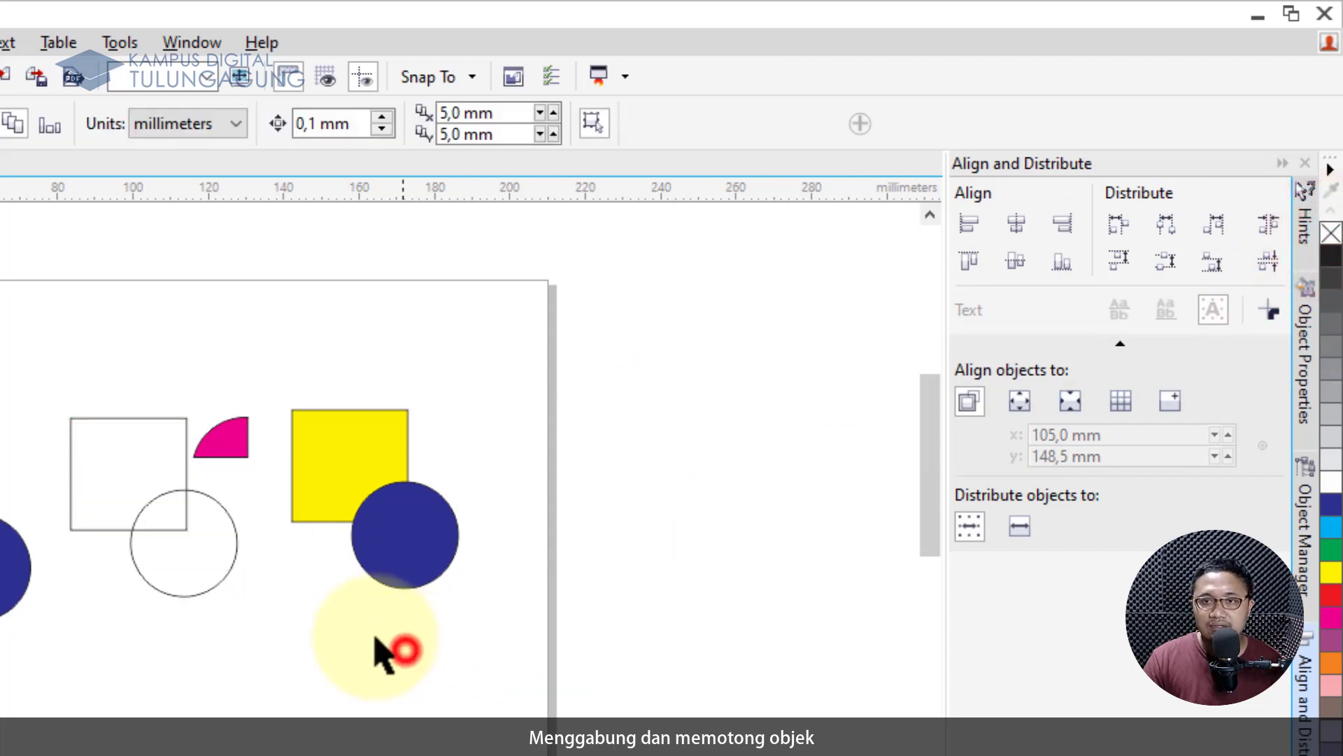
- Intersect the unfilled square and circle and move the resulting overlap piece above the square
left_click_drag(40, 389, 244, 631)
left_click_drag(353, 570, 354, 570)
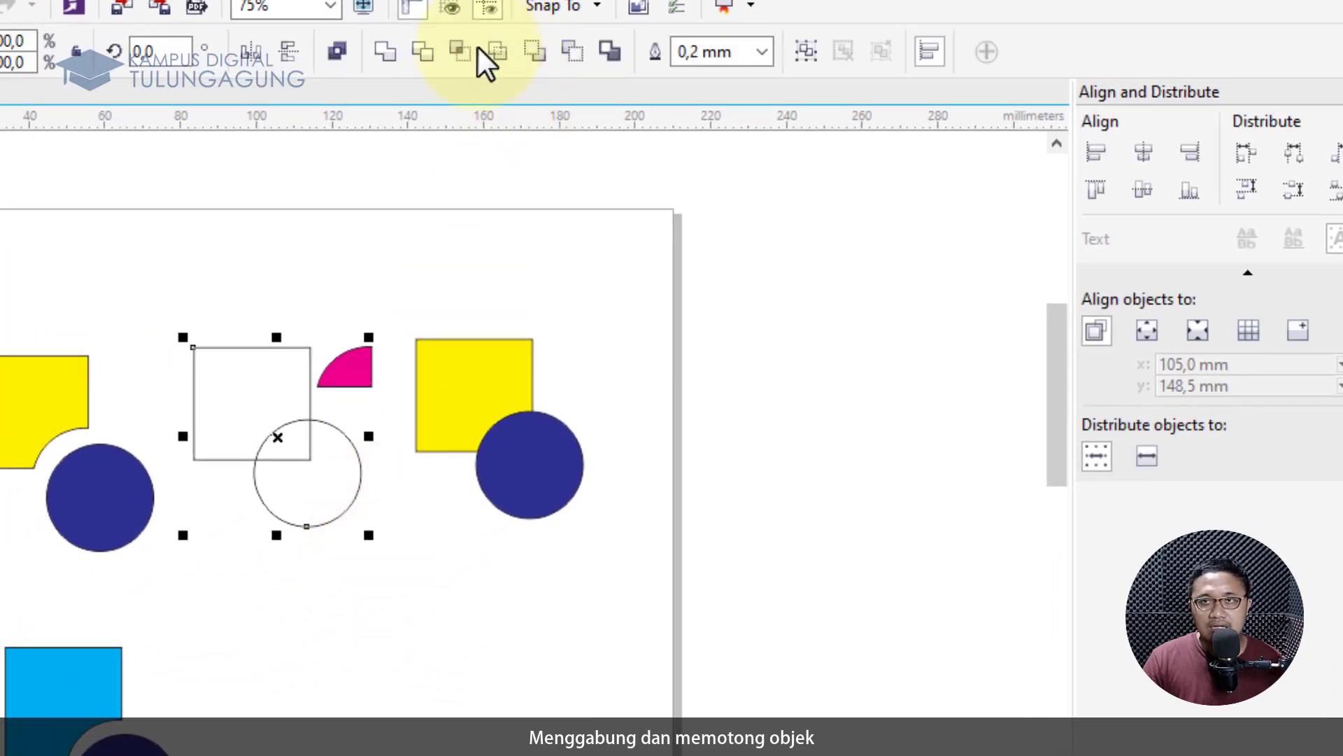
left_click(460, 53)
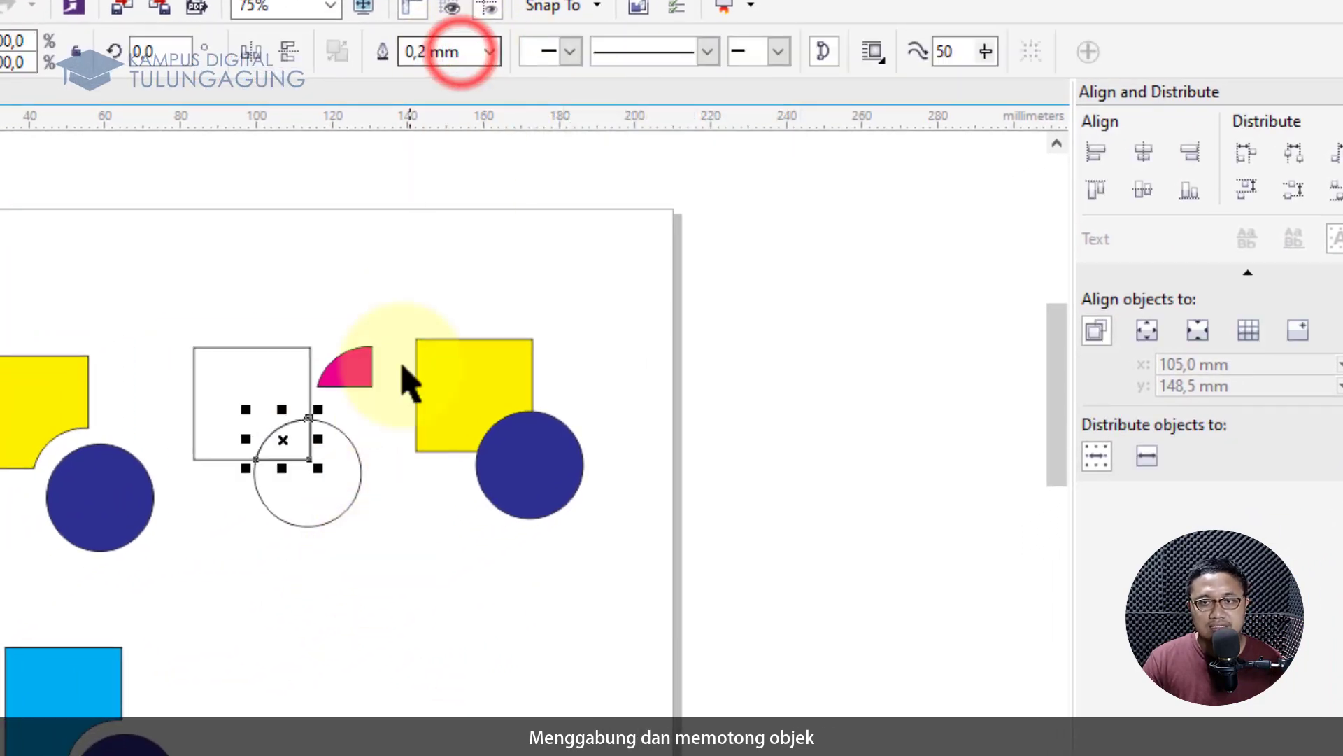
left_click_drag(288, 440, 280, 299)
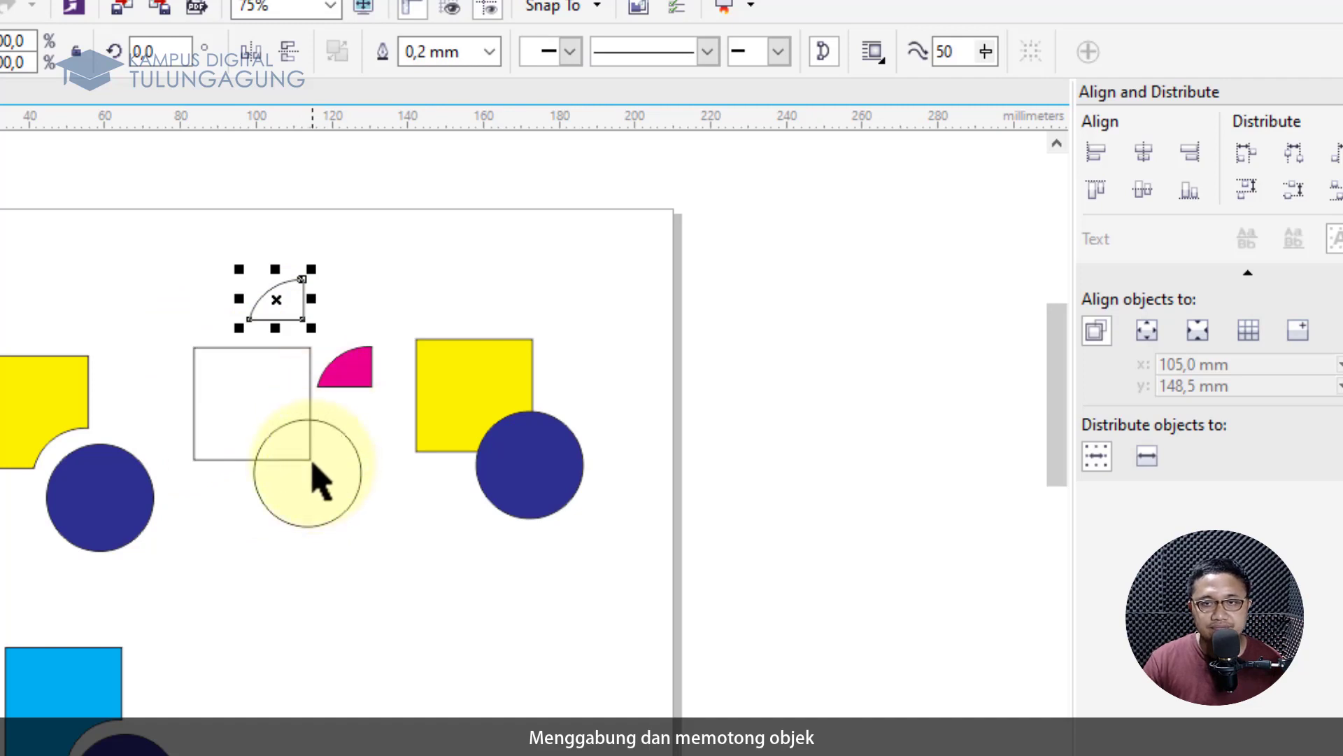
- Try Simplify on the fourth square and circle pair, move the two pieces apart, and undo these changes
left_click_drag(644, 579, 394, 263)
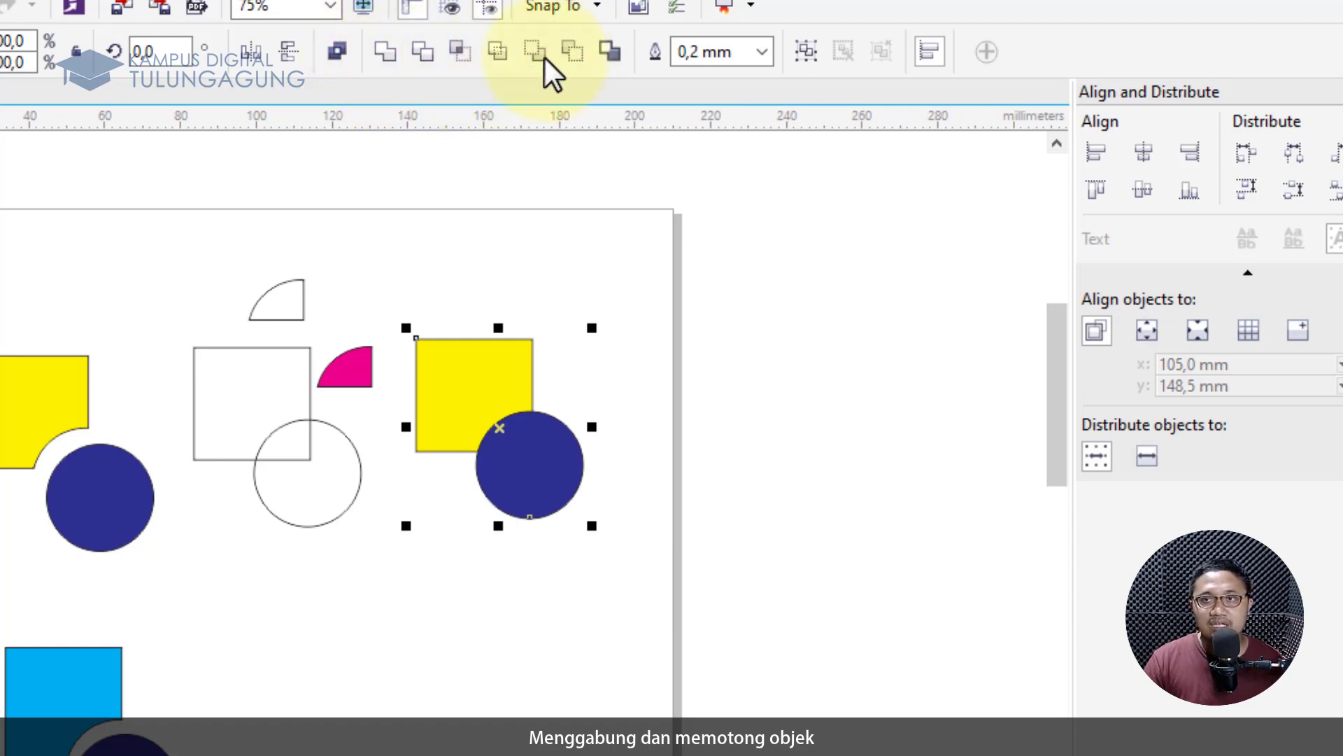
left_click(499, 59)
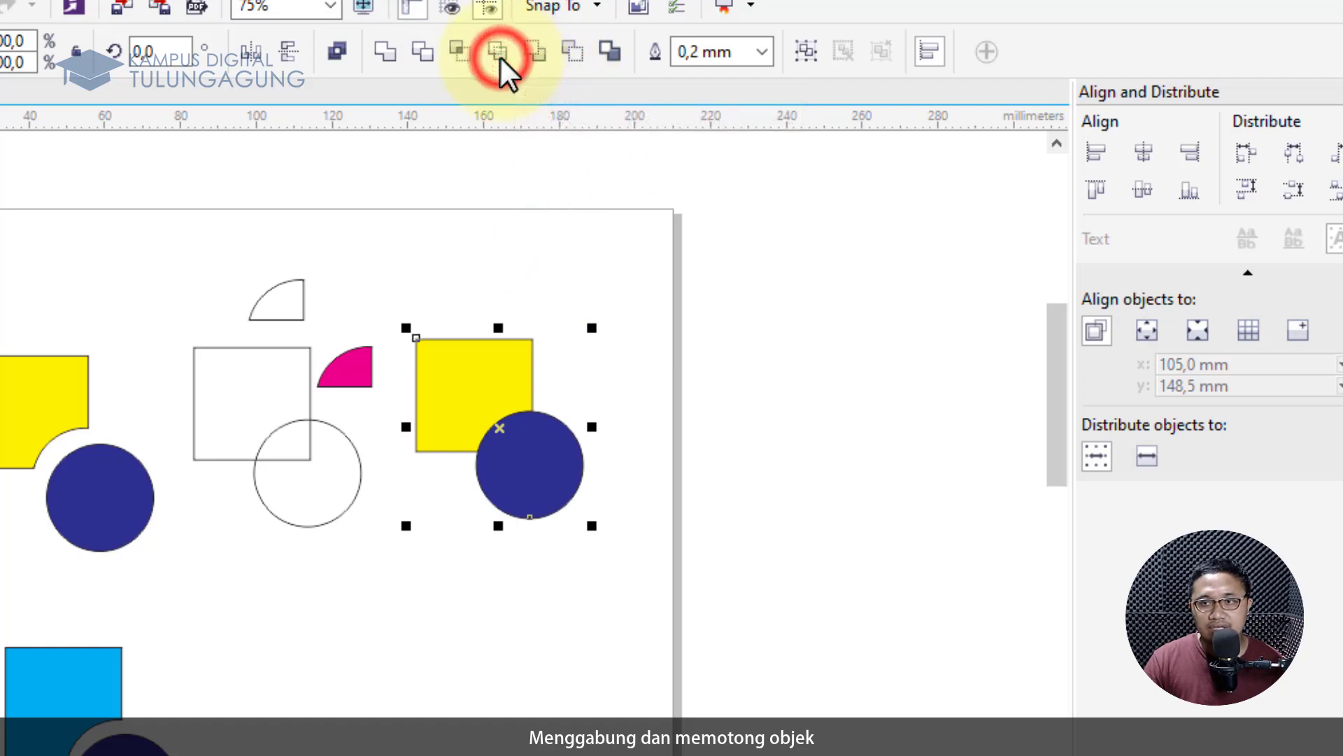
left_click(615, 315)
left_click(510, 375)
left_click_drag(476, 380, 578, 298)
left_click_drag(527, 480, 673, 498)
key("ctrl+z")
key("ctrl+z")
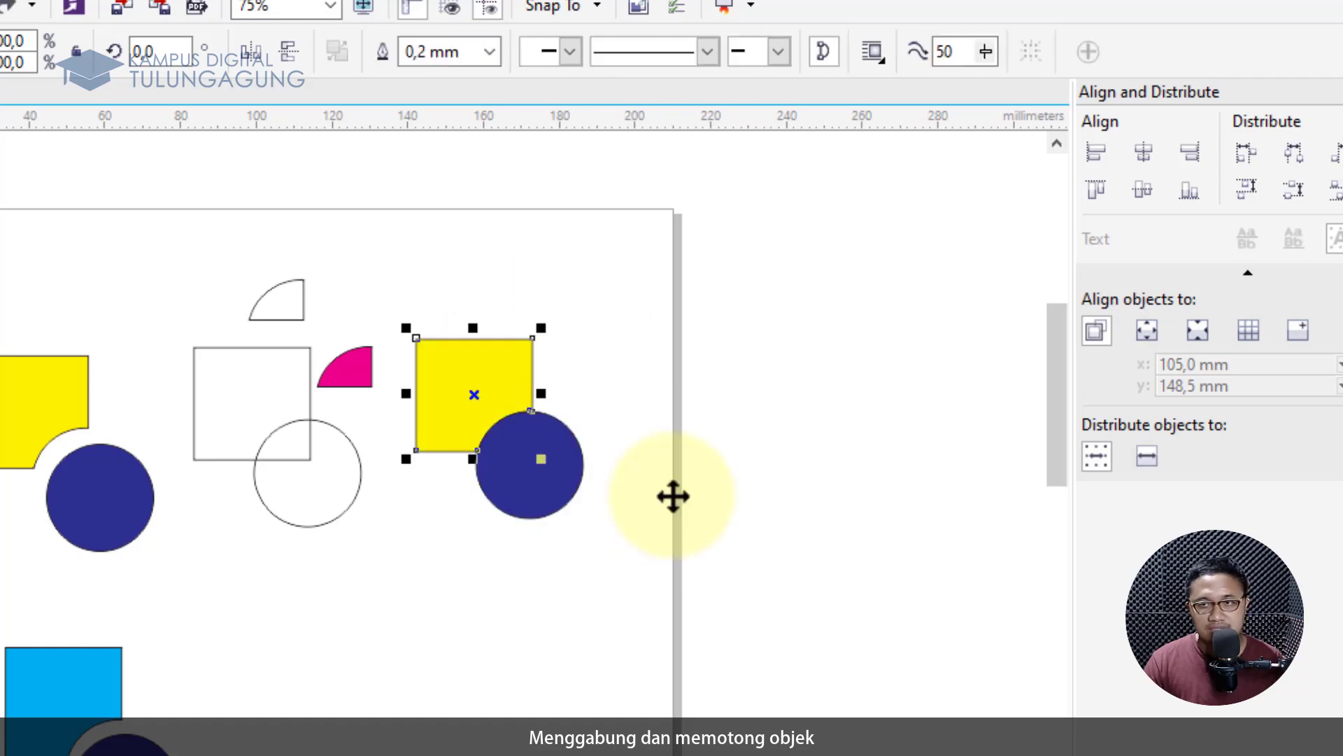
key("ctrl+z")
left_click(603, 364)
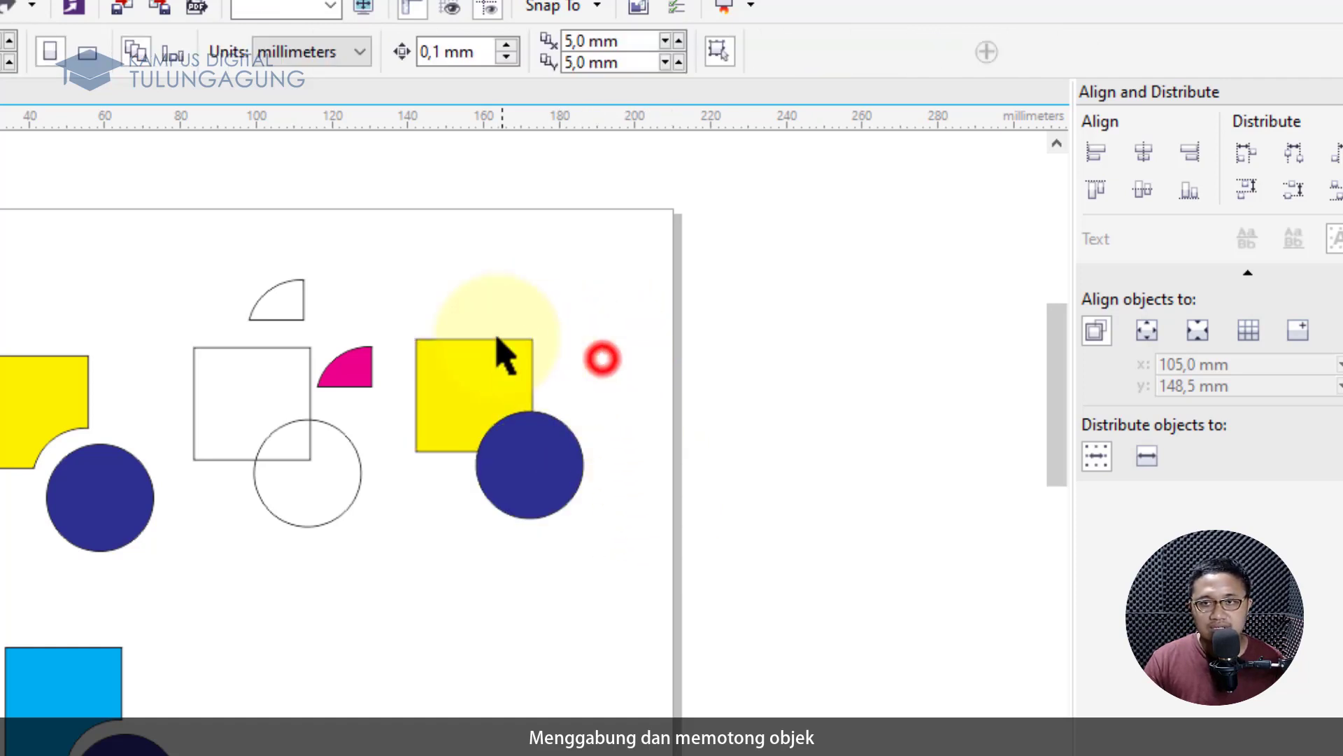
- Copy the fourth square and circle pair to its right and repeat the duplication until there are three copies in a row
left_click_drag(406, 302, 649, 584)
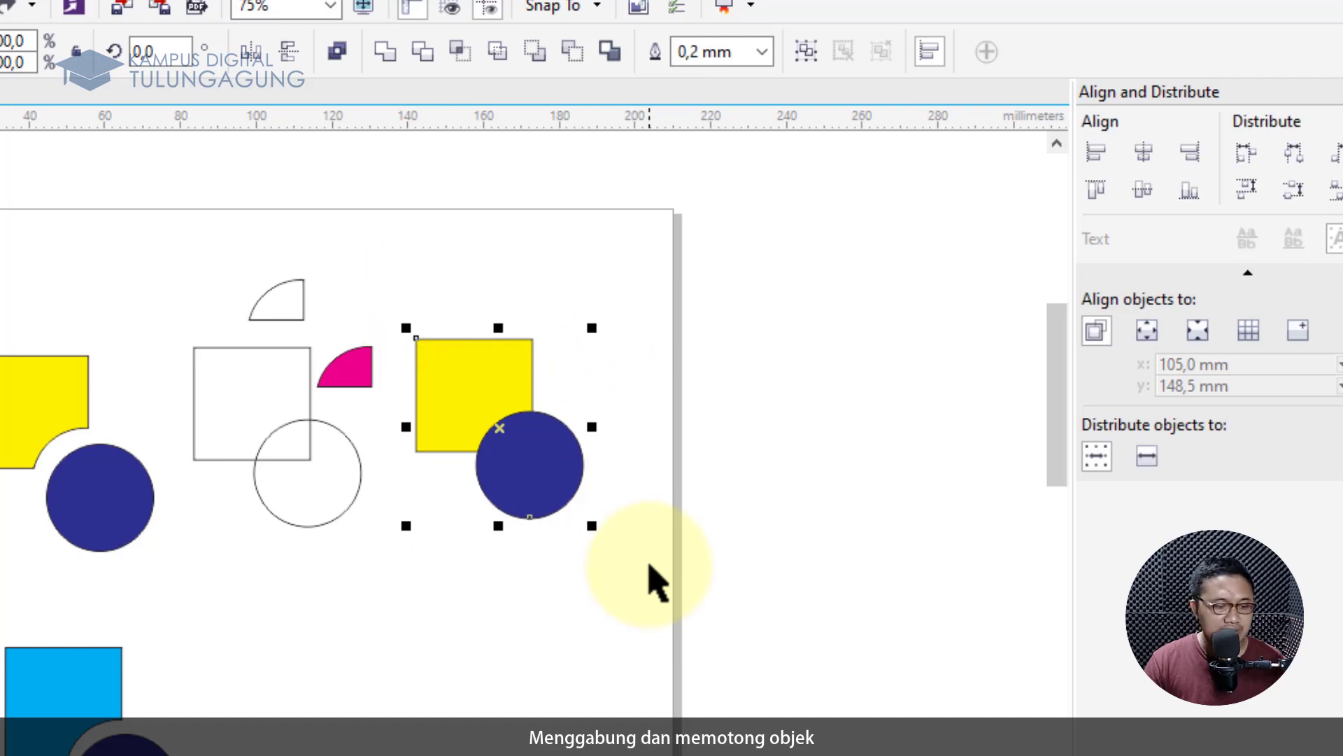
left_click_drag(541, 441, 703, 464)
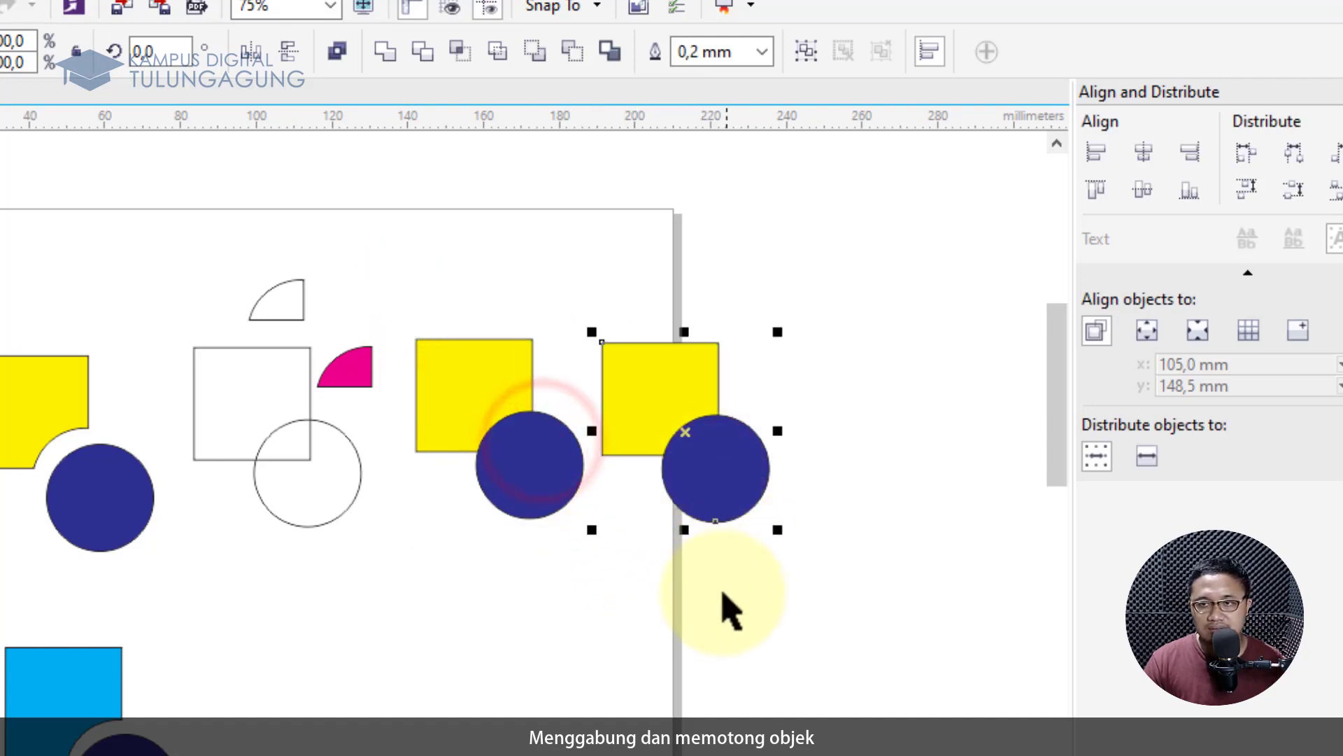
key("ctrl+s")
left_click(906, 701)
key("ctrl+d")
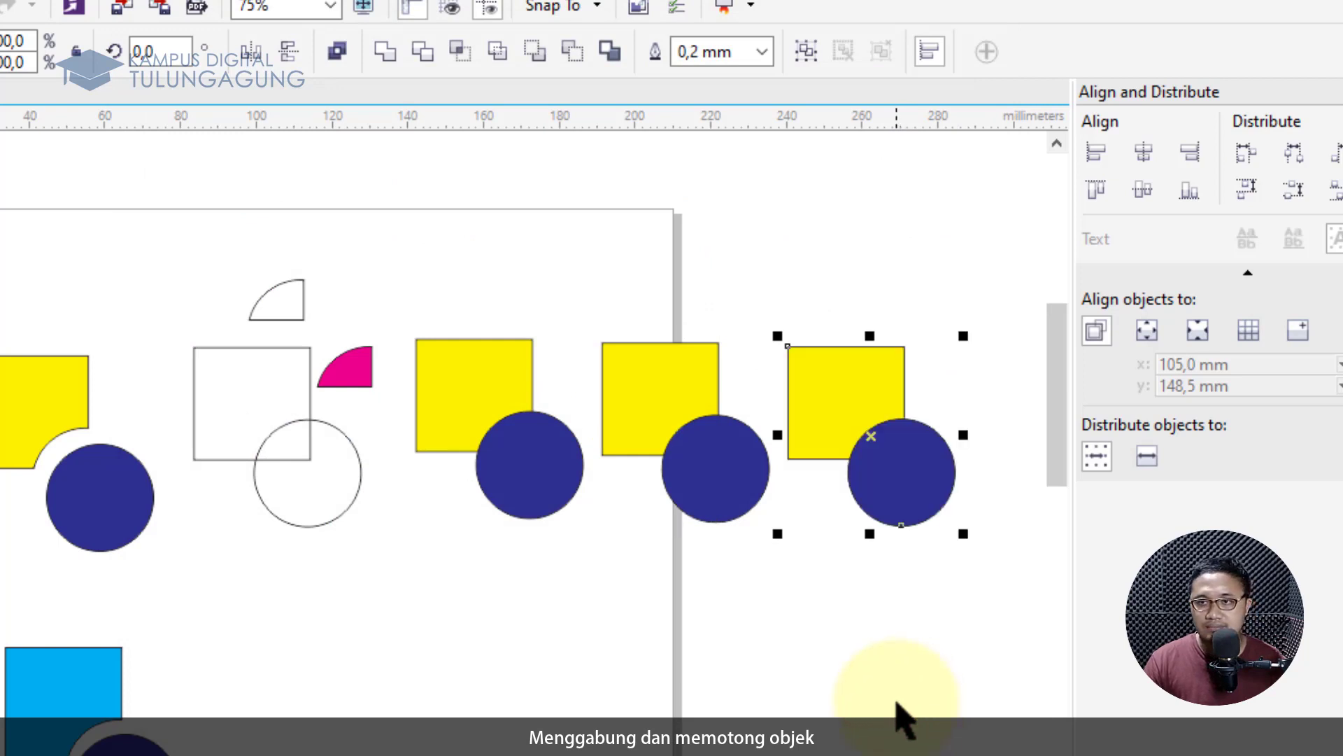
key("ctrl+d")
scroll(525, 420, "right", 5)
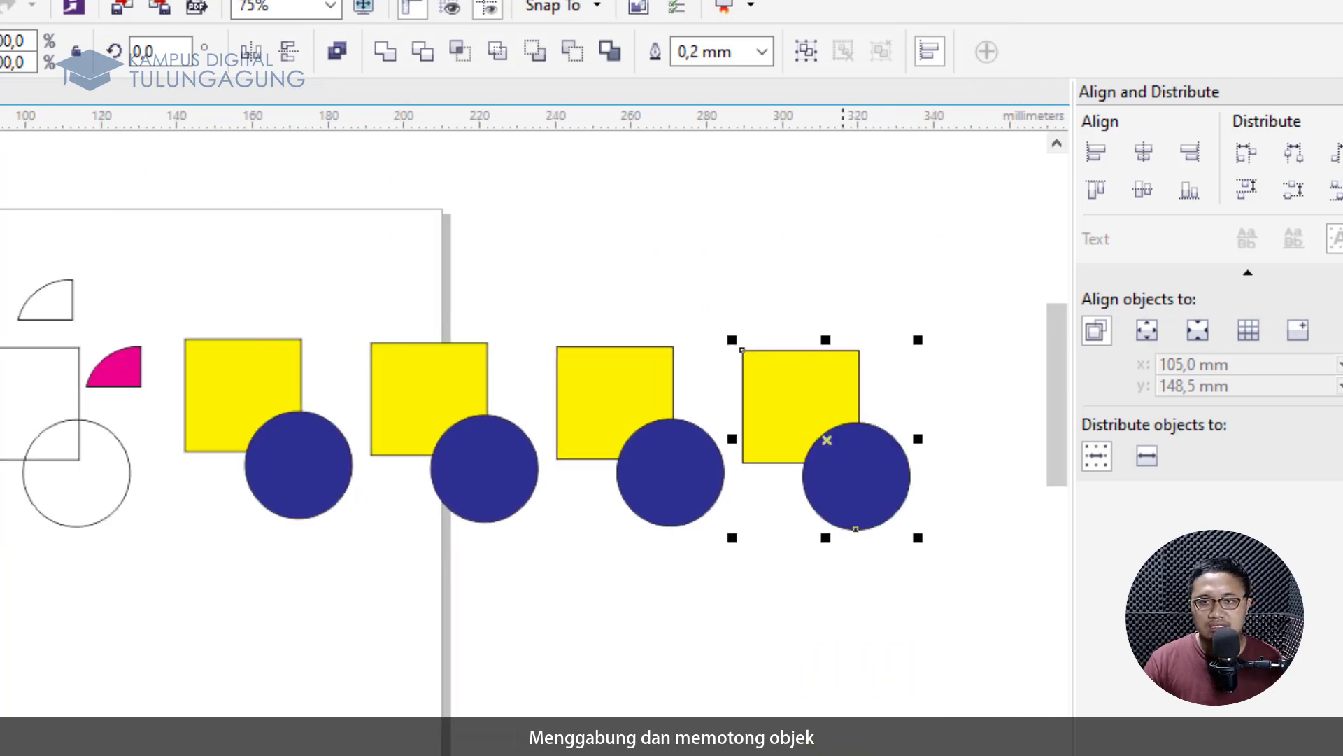
- Simplify the fourth pair and separate the pieces by moving the cut square up, undoing the last move of the circle
left_click_drag(159, 266, 373, 565)
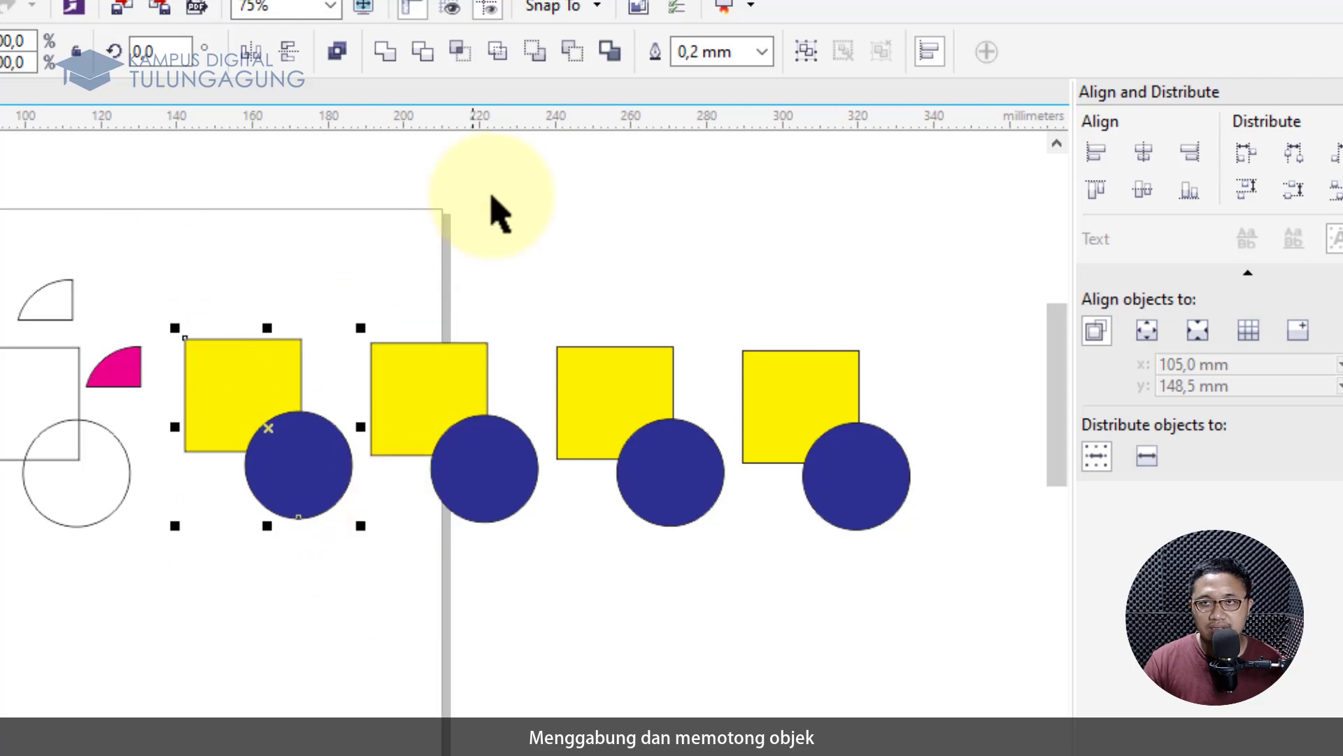
left_click(490, 45)
left_click(343, 224)
left_click_drag(261, 384, 266, 326)
left_click_drag(298, 480, 340, 589)
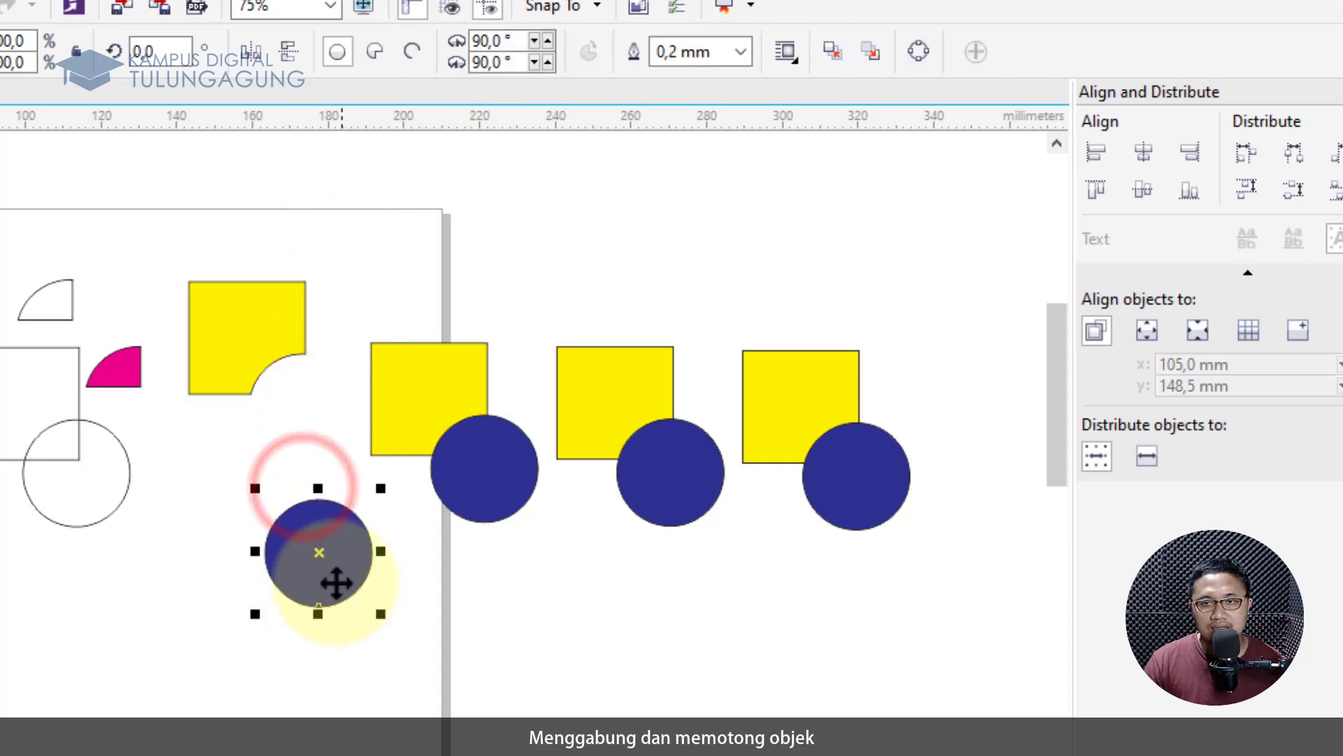
key("ctrl+z")
- Apply Front Minus Back to the first copied square and circle pair, and undo it
left_click_drag(361, 273, 560, 609)
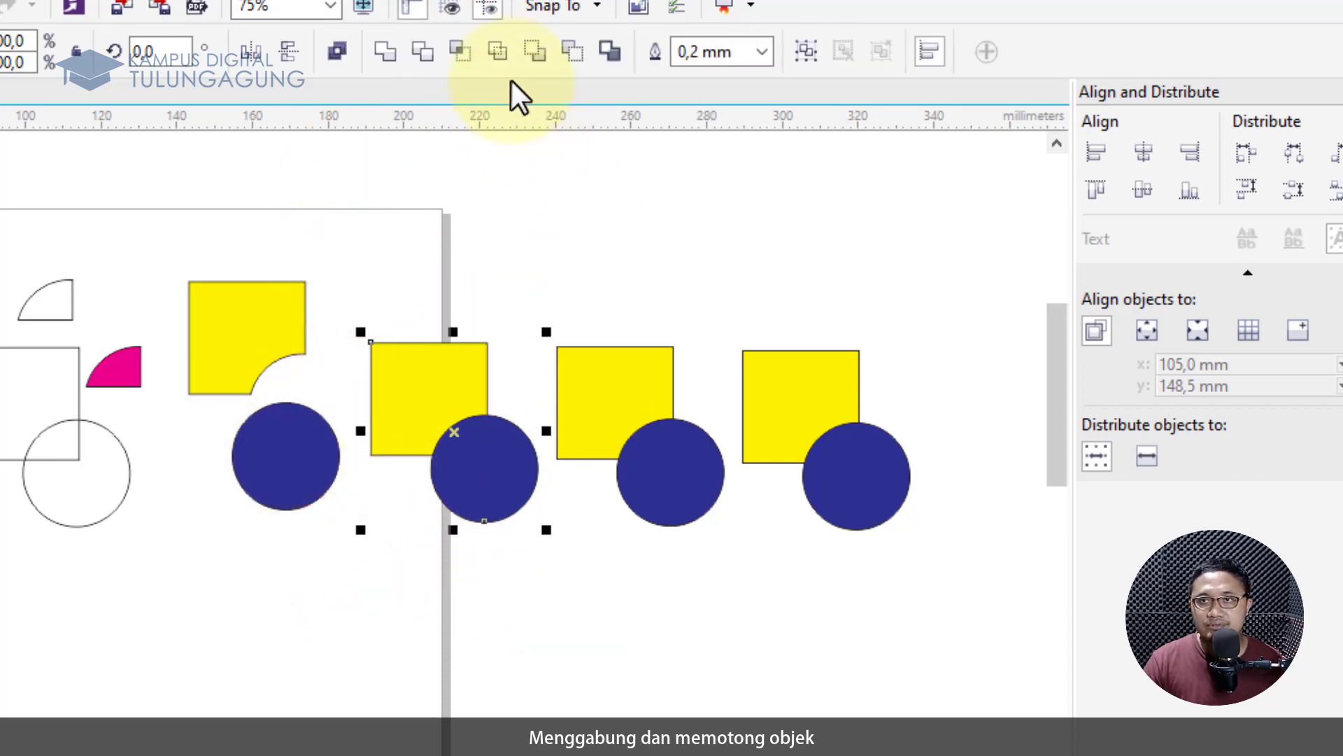
left_click(545, 57)
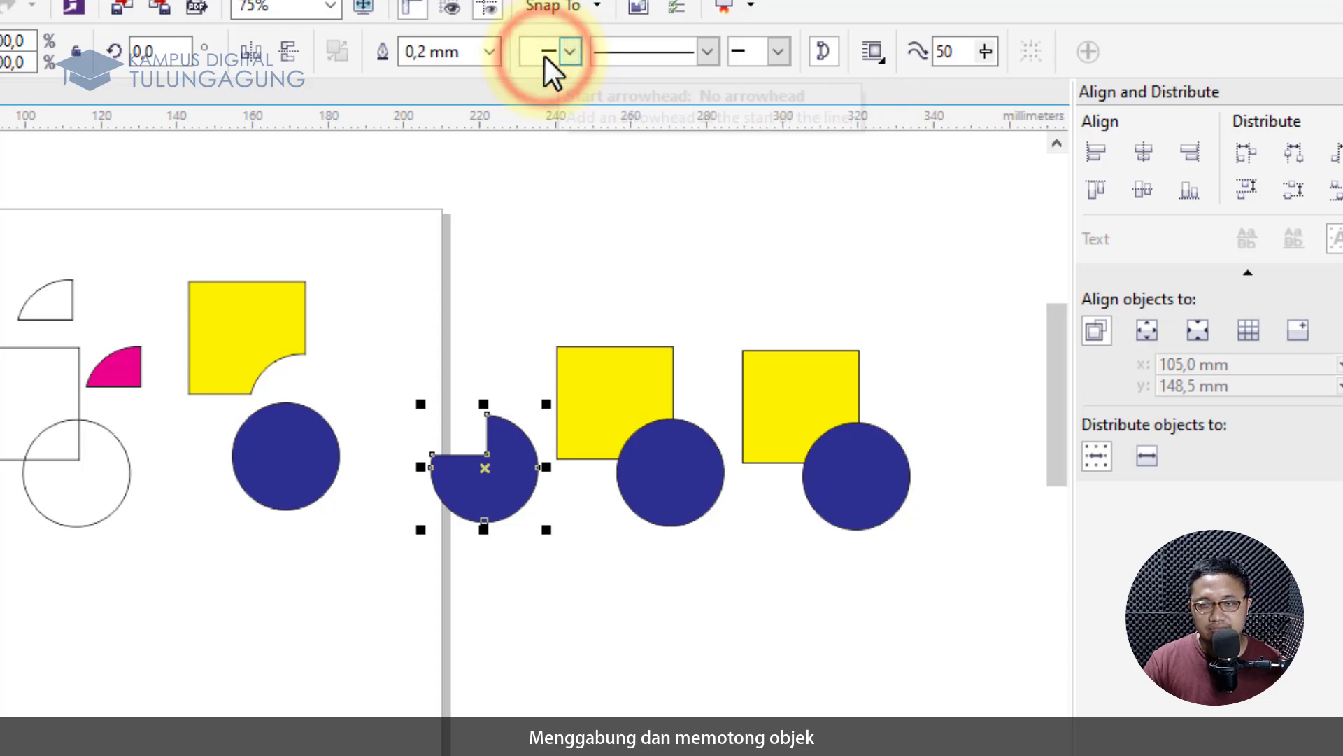
key("ctrl+z")
left_click(423, 243)
left_click_drag(350, 294, 543, 609)
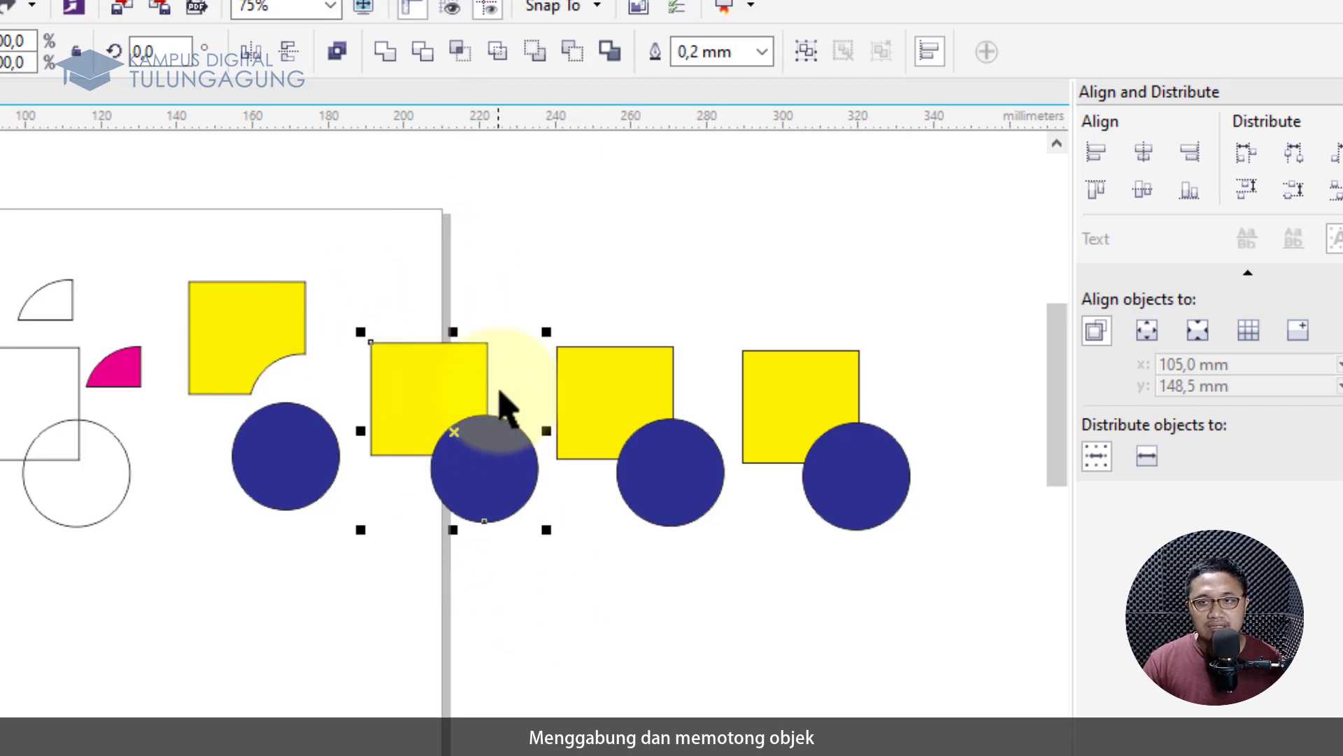
left_click(488, 285)
left_click(460, 369)
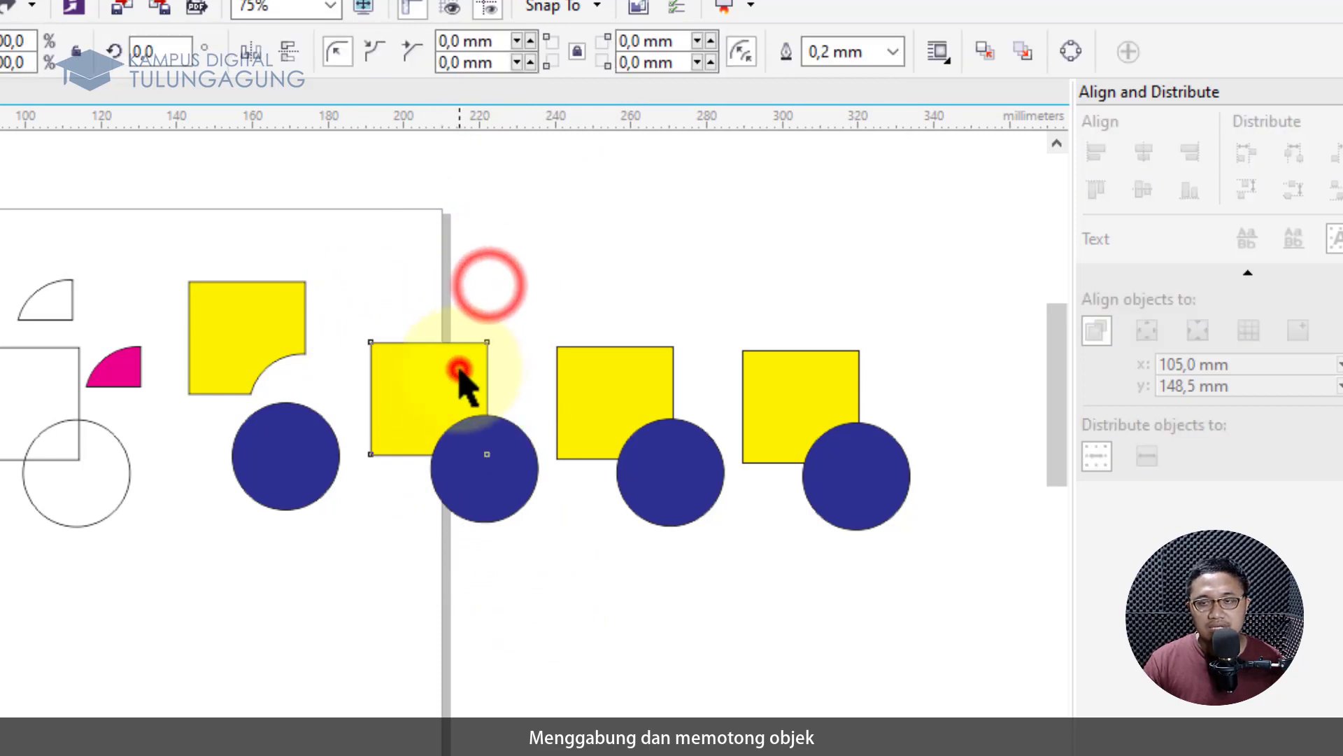
left_click(489, 511, "shift")
left_click(499, 284)
- Select the first copied pair's circle and its square, try Front Minus Back on them, and undo the cut
left_click(495, 463)
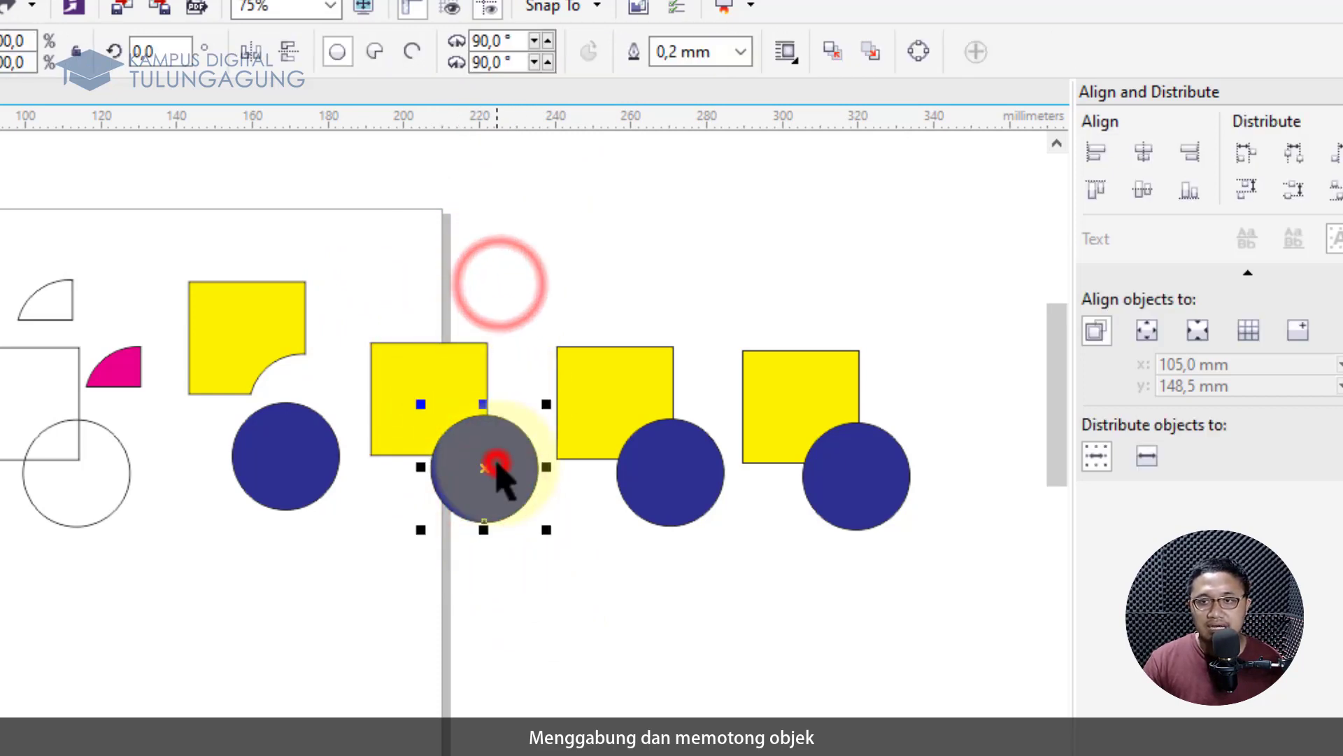
left_click(432, 347, "shift")
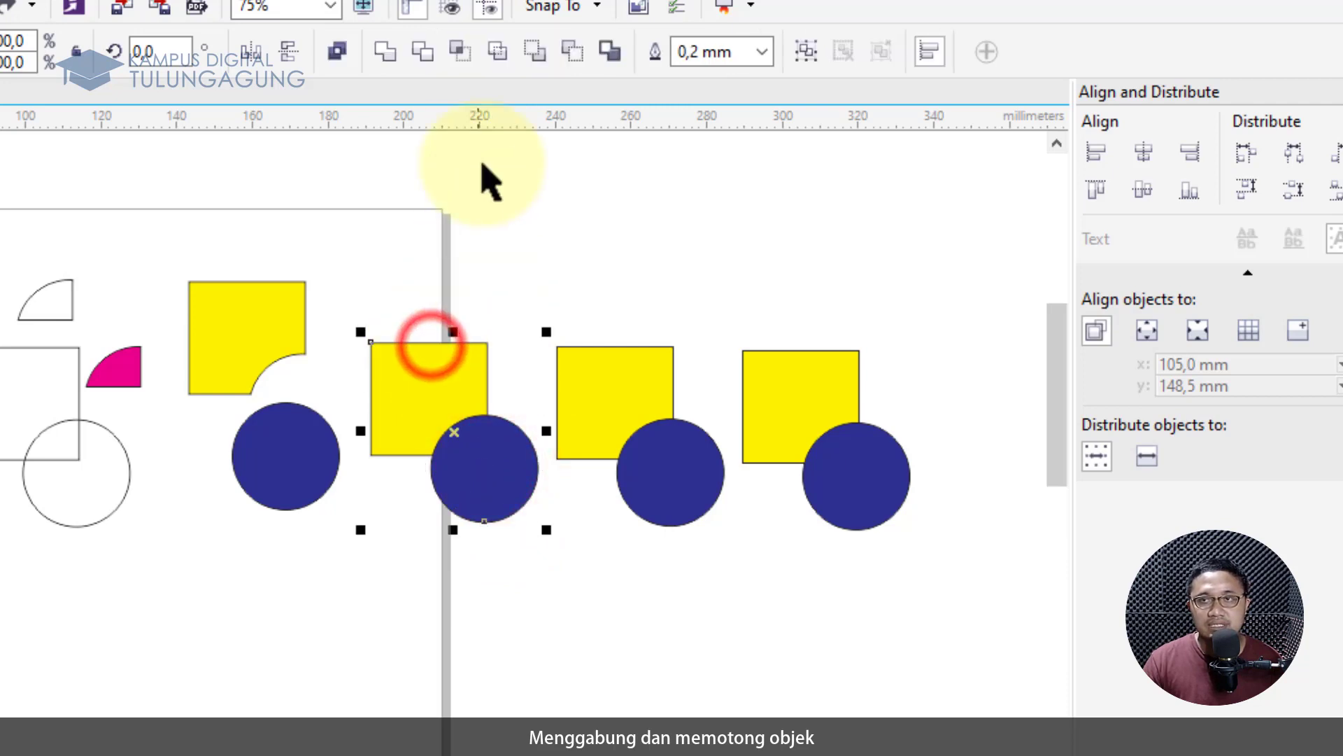
left_click(537, 55)
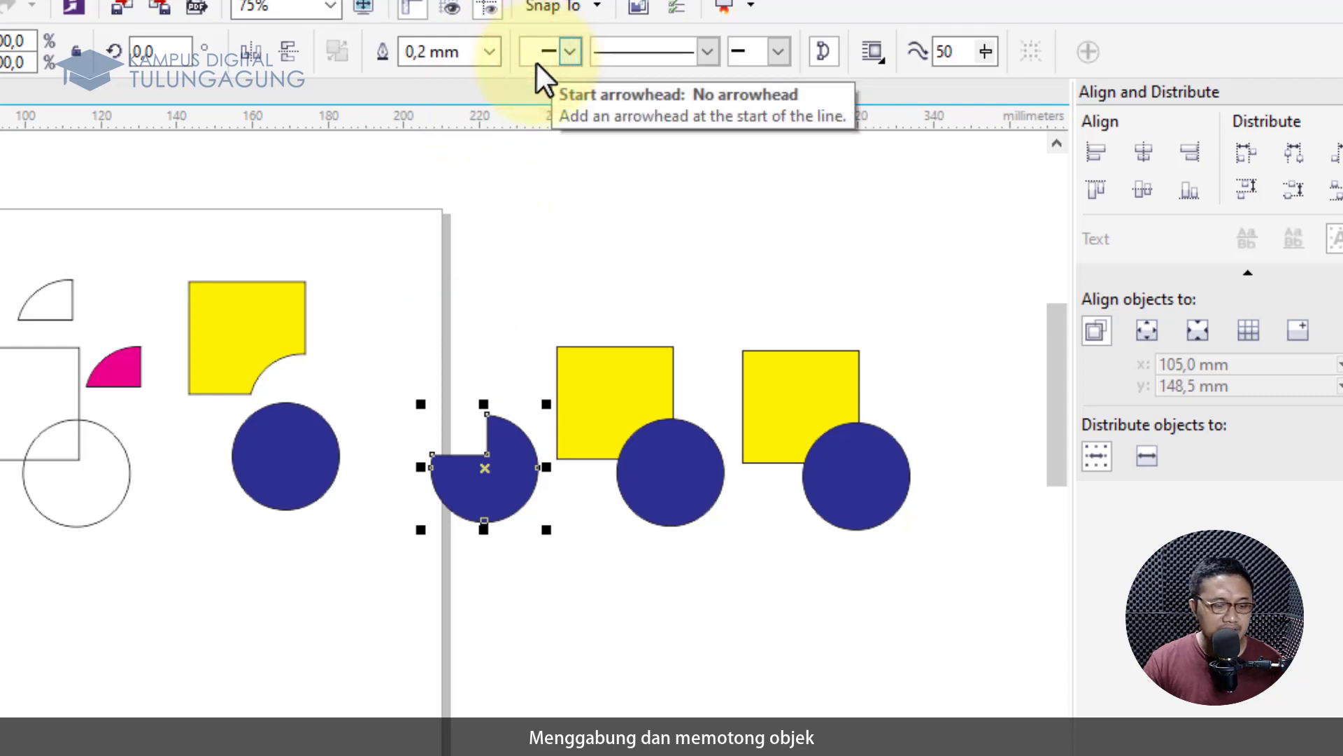
key("ctrl+z")
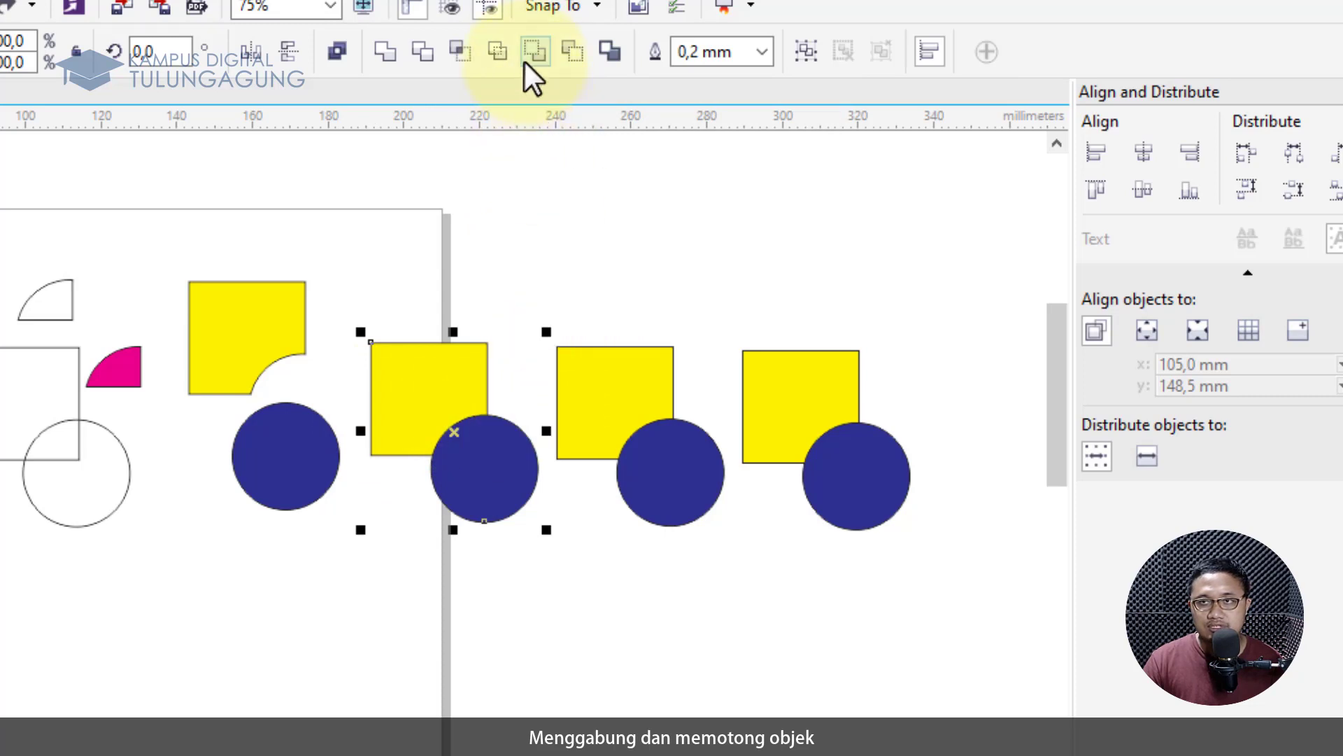
- Apply Back Minus Front to the second copied square and circle pair
left_click(560, 274)
left_click_drag(531, 304, 735, 527)
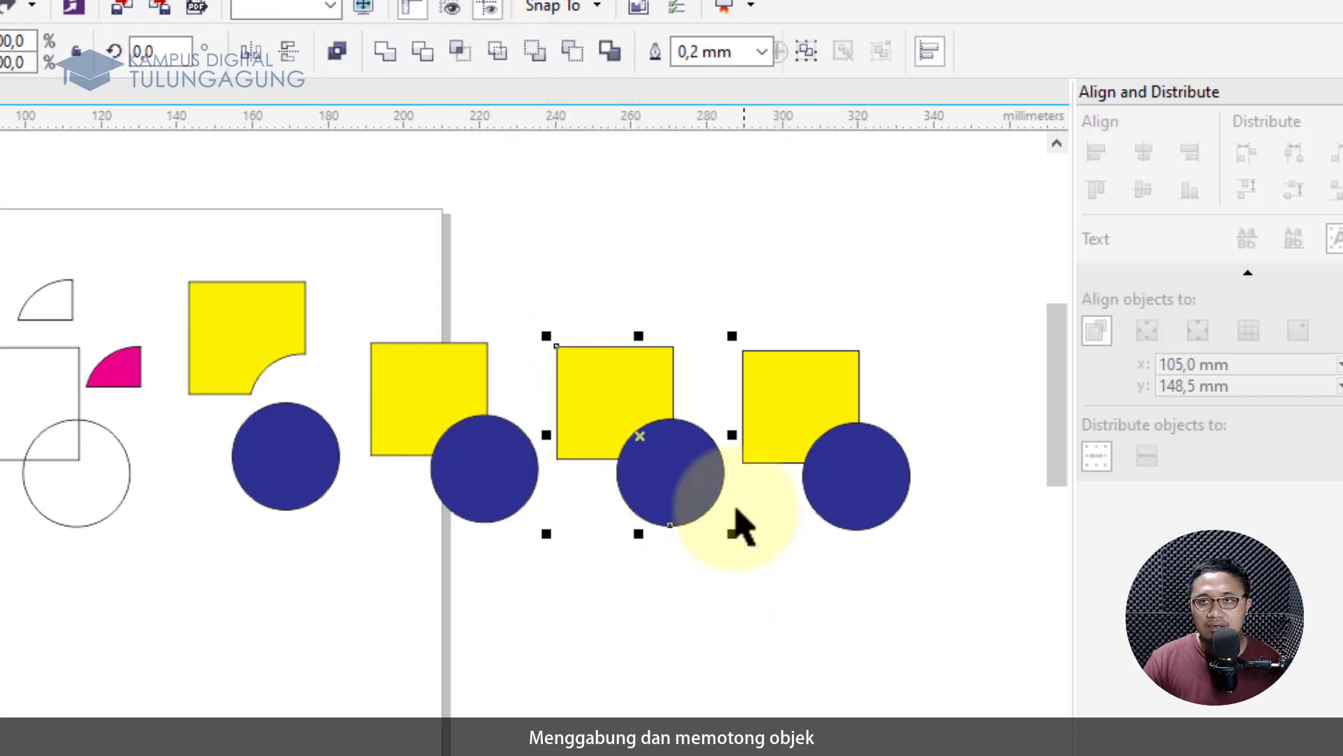
left_click(568, 52)
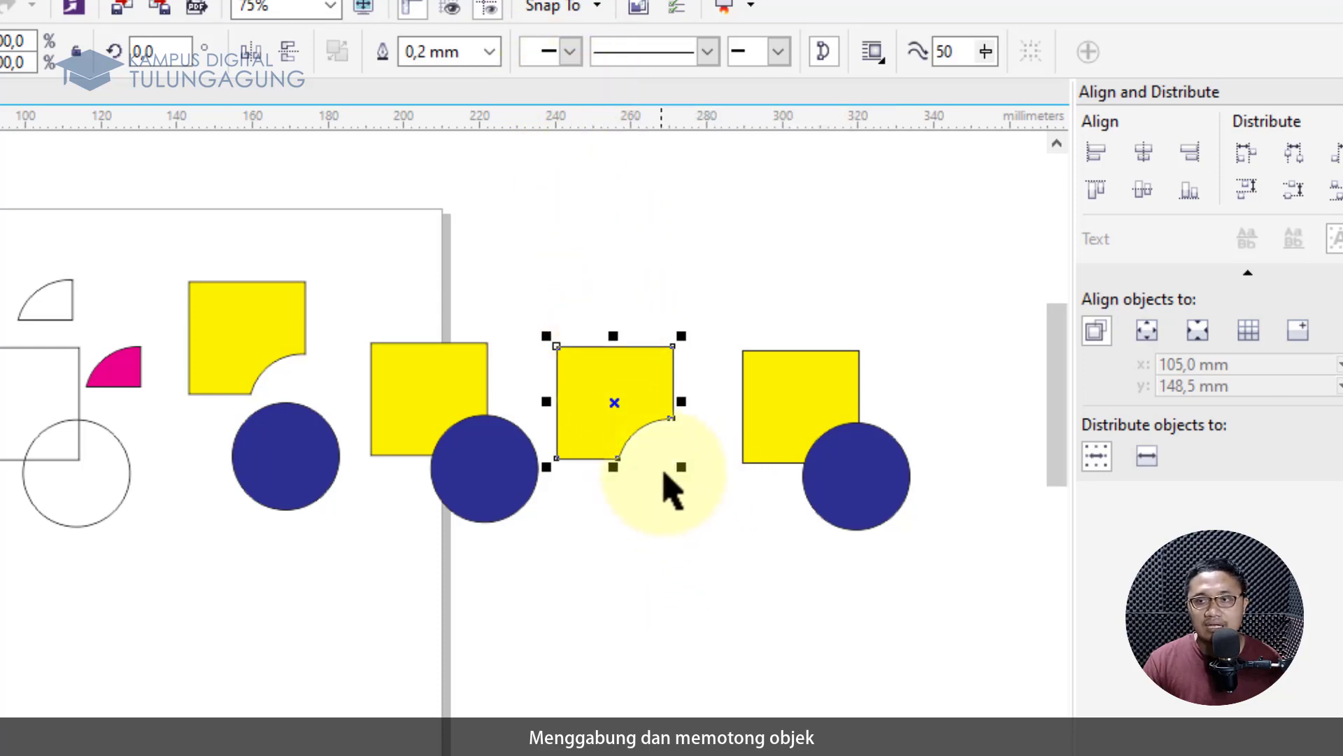
- Create a boundary outline of the third copied pair and place it up to the right, undoing a trial light-blue fill
left_click_drag(655, 251, 960, 619)
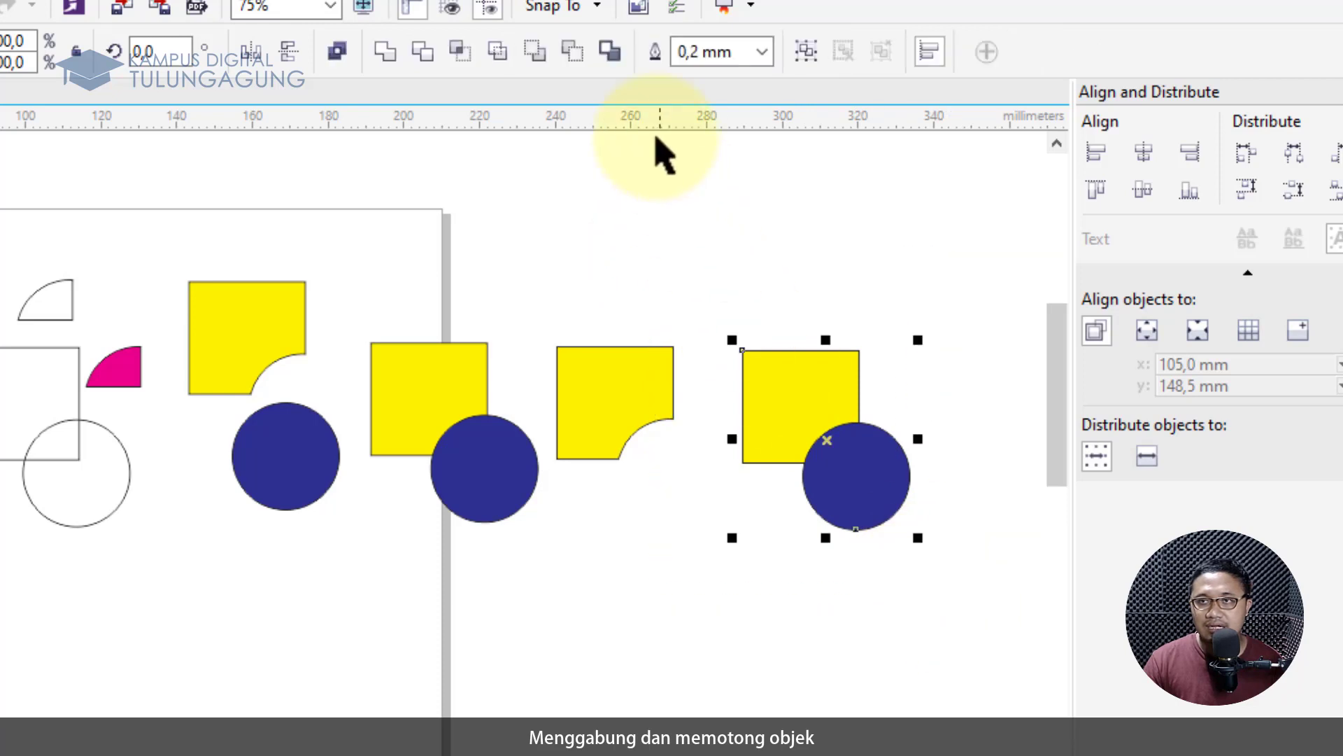
left_click(602, 47)
left_click_drag(835, 405, 902, 314)
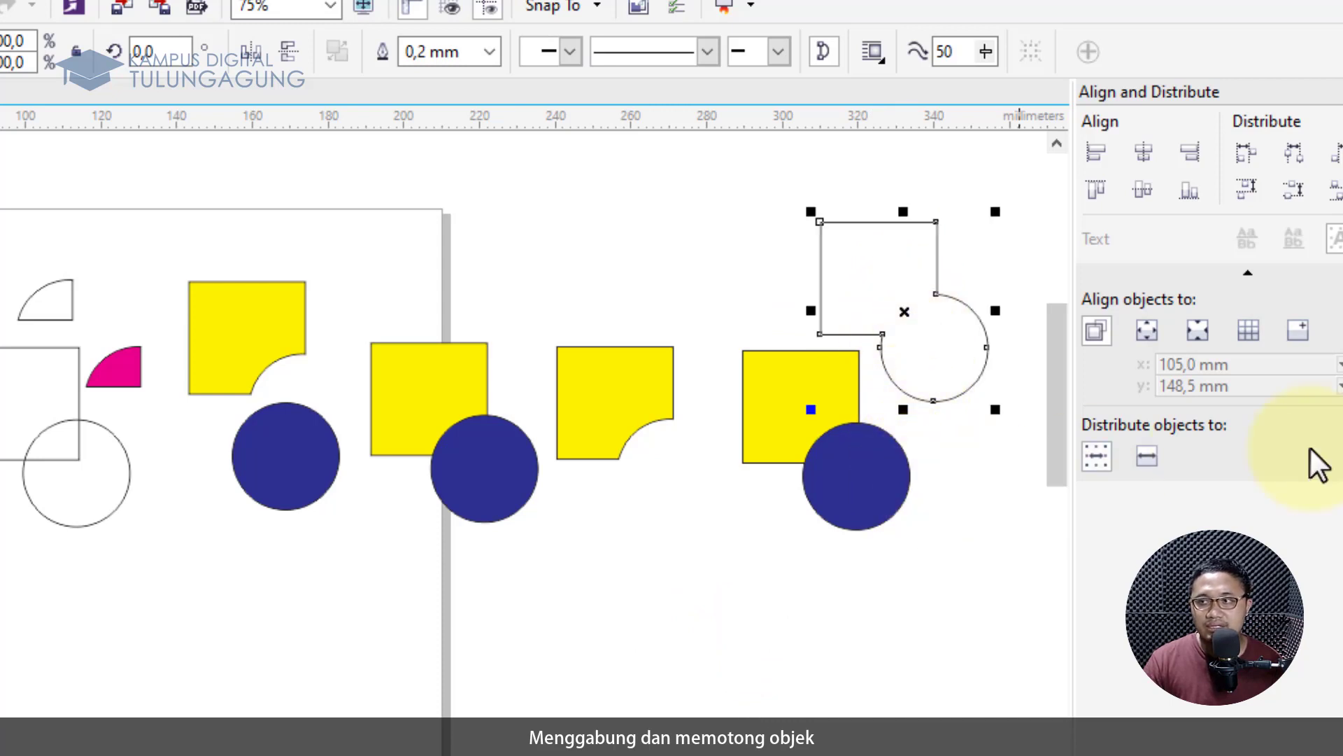
left_click(1341, 483)
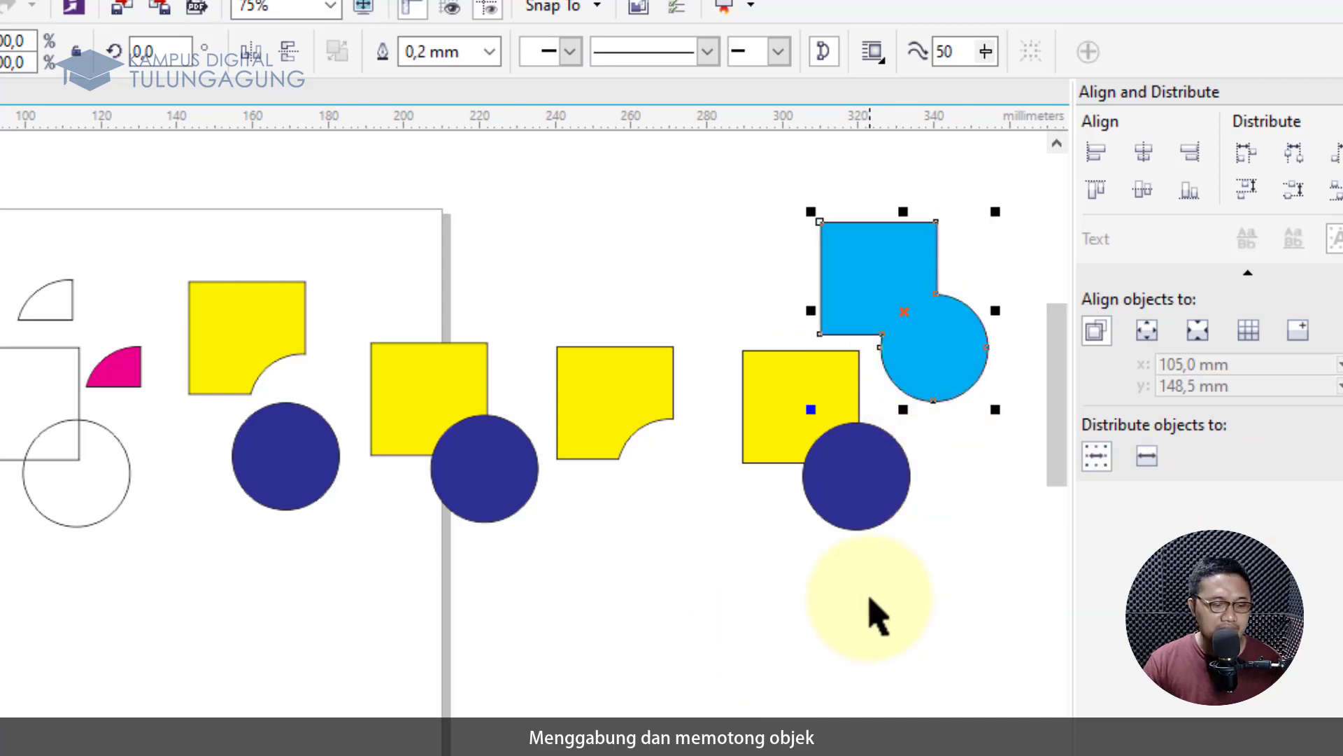
key("ctrl+z")
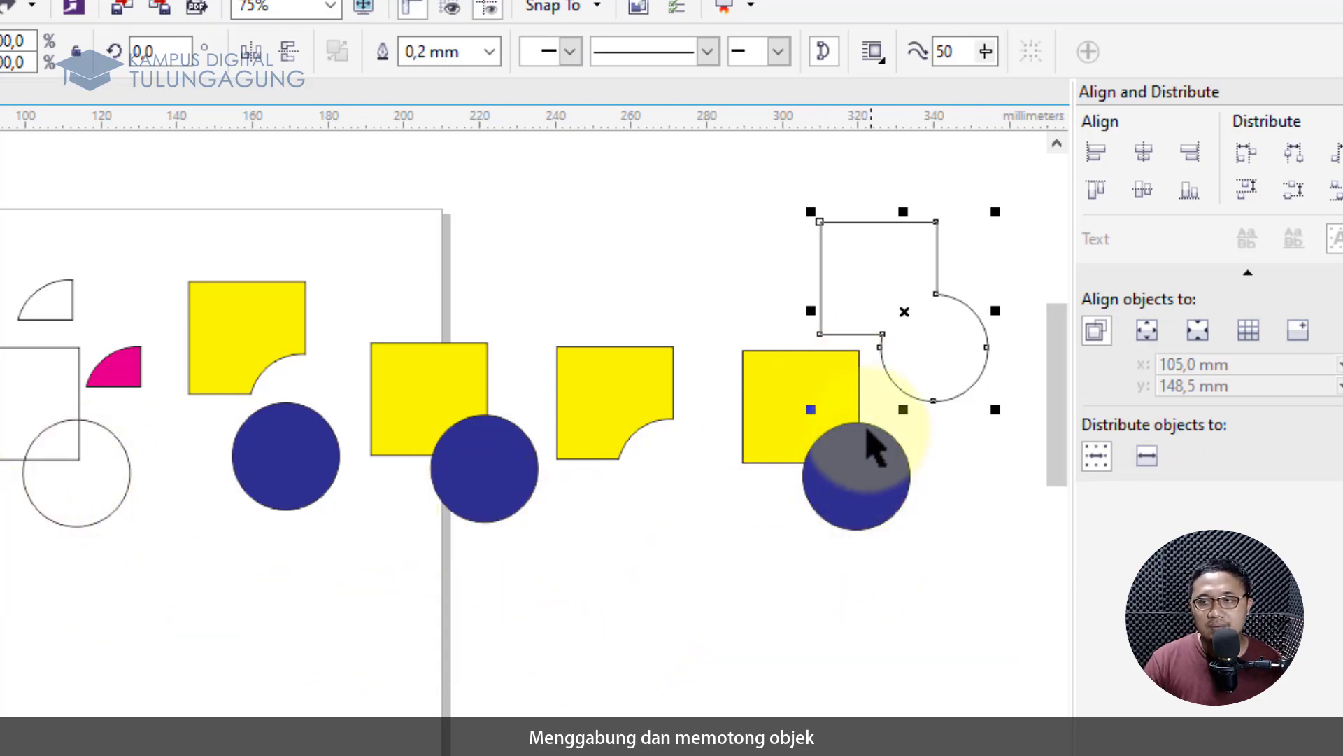
- Duplicate the third copied square and circle pair twice to form a new row below the existing shapes
left_click_drag(723, 323, 929, 582)
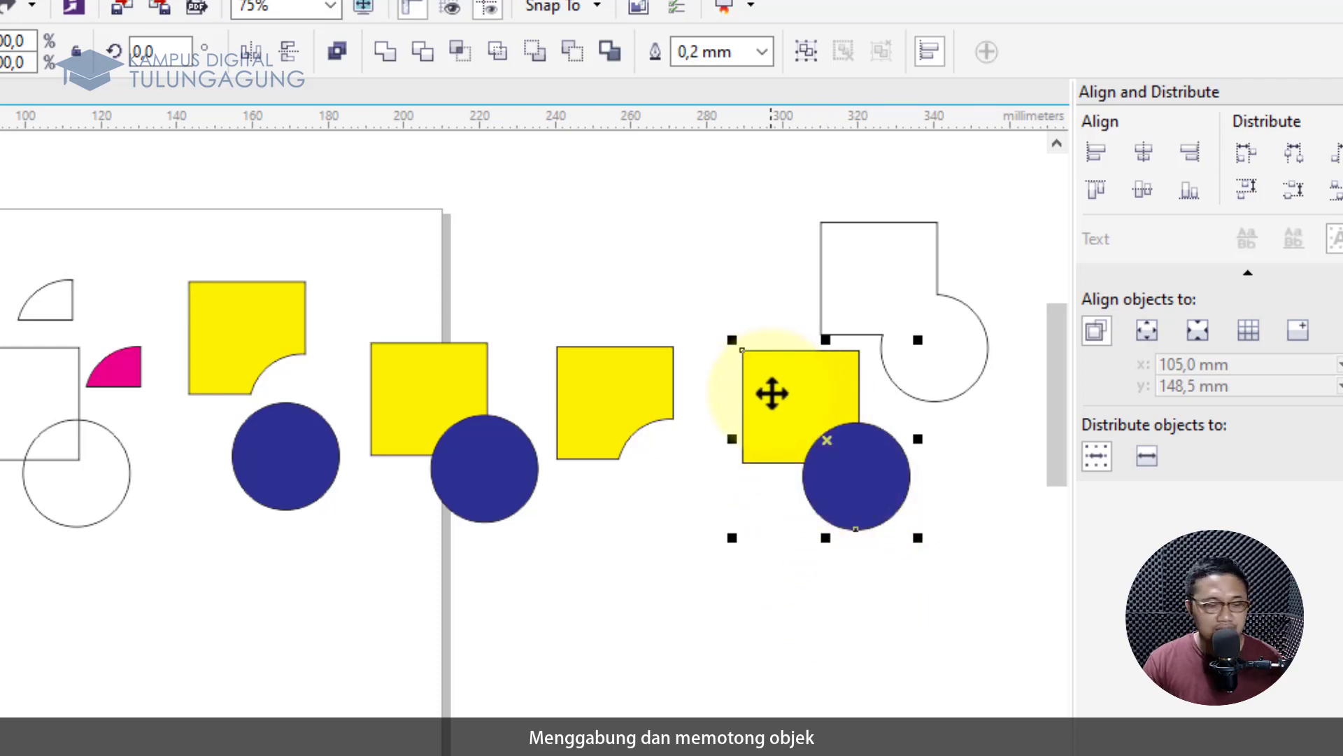
key("ctrl+d")
left_click_drag(829, 423, 771, 693)
left_click_drag(1055, 453, 1037, 535)
- Weld the left pair in the lower row and move the welded shape slightly to the left
left_click_drag(479, 315, 702, 589)
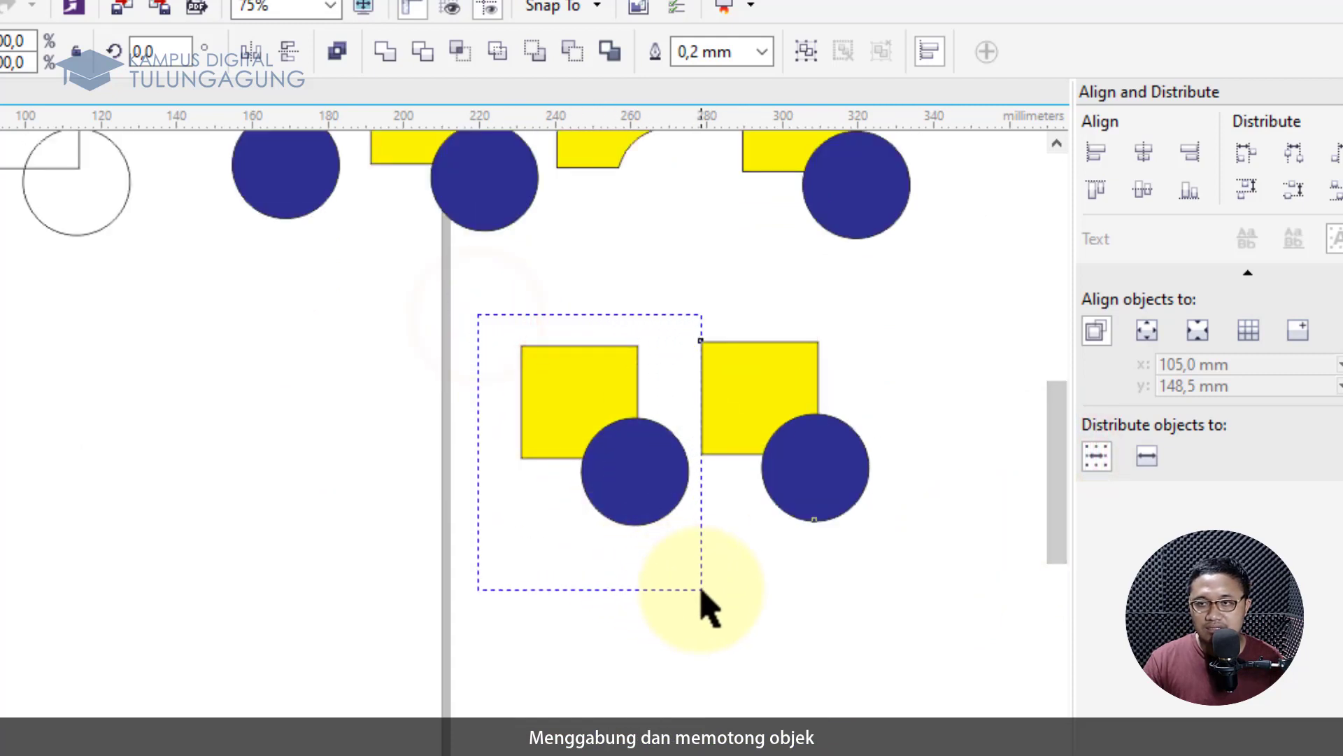
left_click(391, 56)
mouse_move(560, 406)
left_mouse_down()
mouse_move(392, 441)
mouse_move(547, 417)
left_mouse_up()
- Create a boundary from the right pair in the lower row, move it to the upper right, and fill it green
left_click_drag(665, 288, 924, 668)
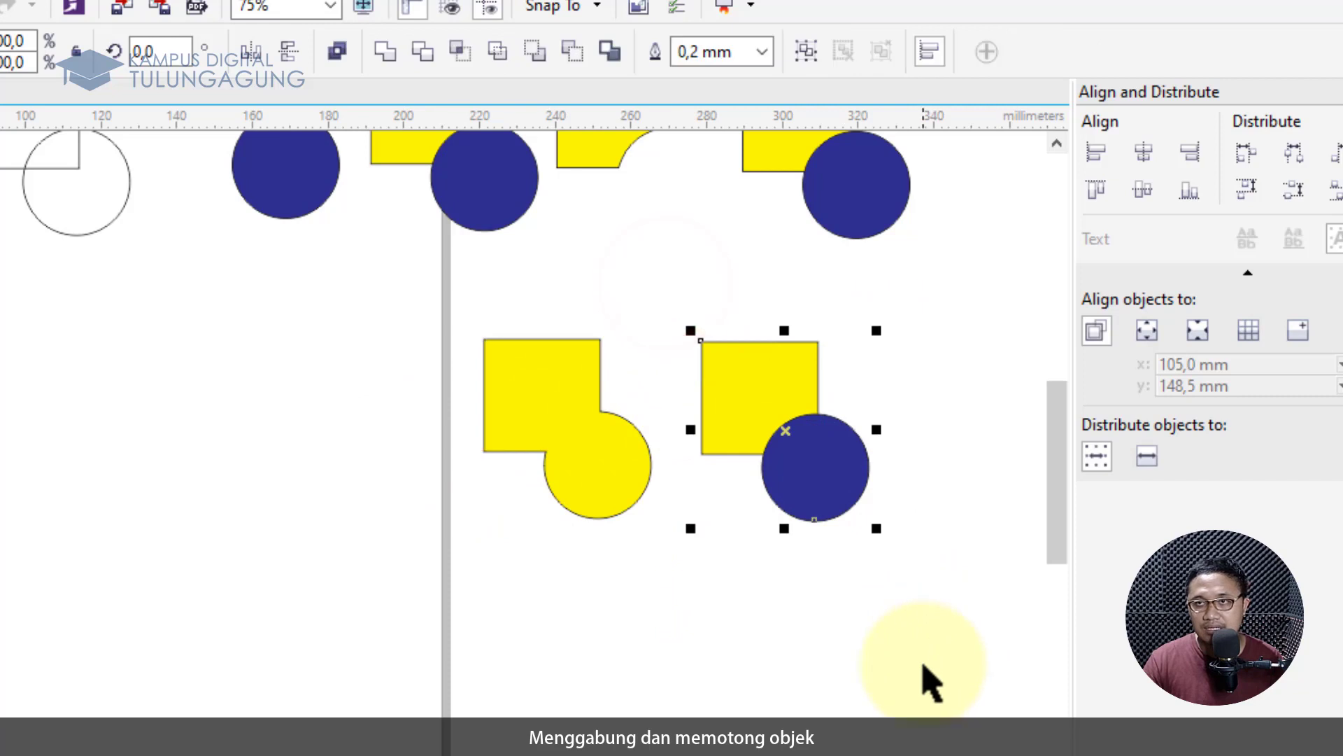
left_click(621, 56)
left_click_drag(787, 429, 955, 363)
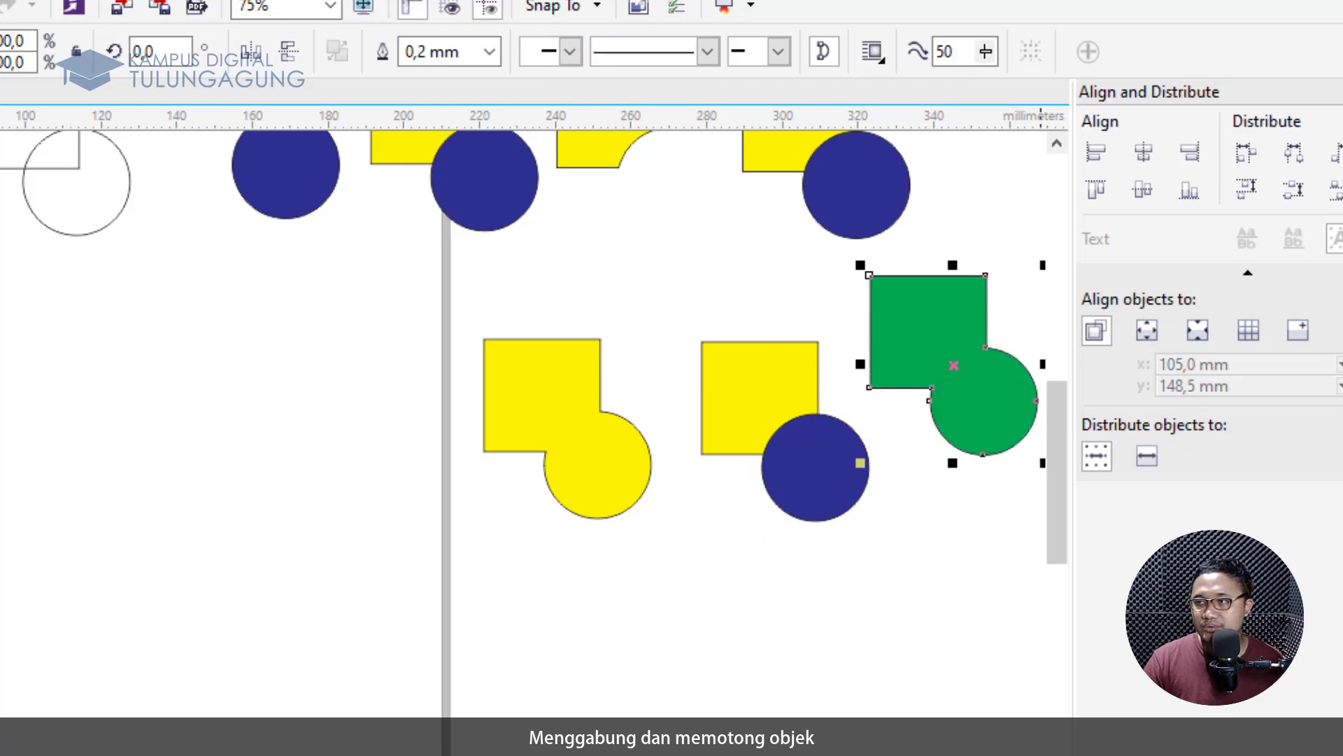
left_click(862, 568)
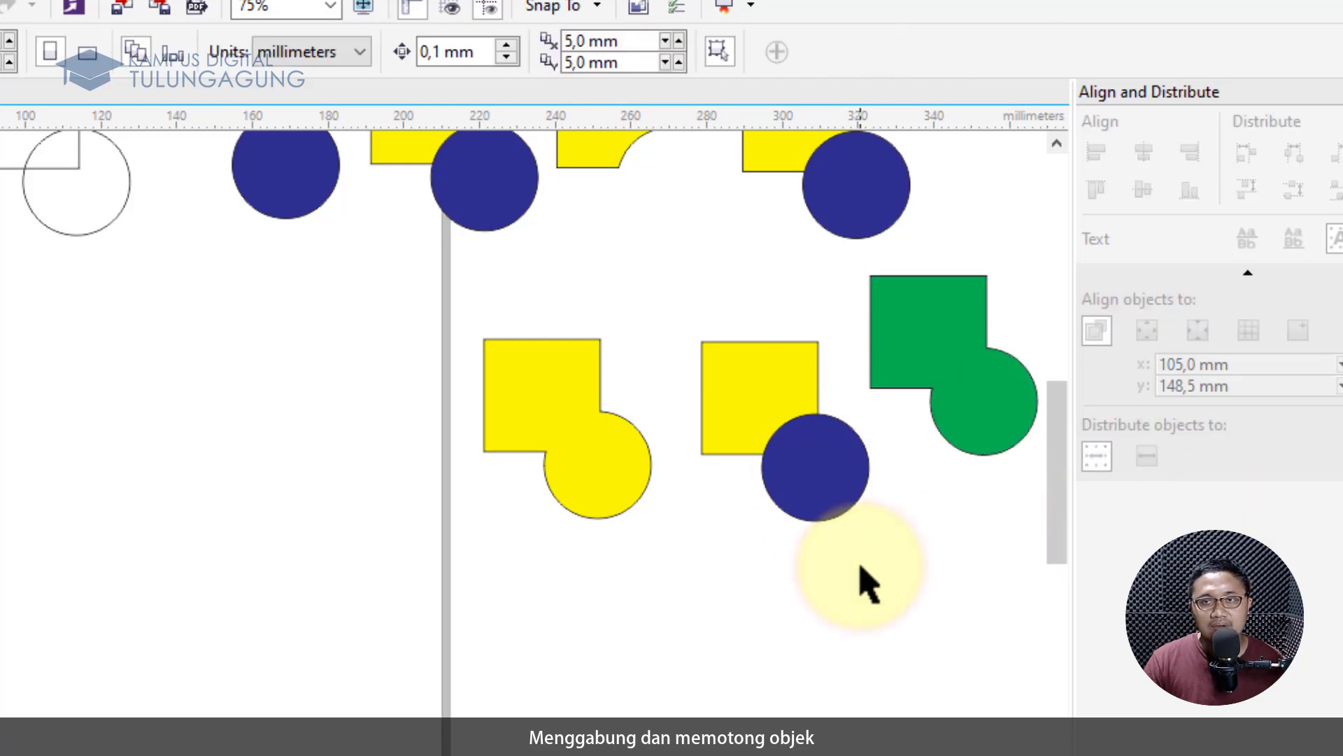
- Switch back to CorelDRAW and delete all the sample shapes on and around the page
scroll(505, 558, "down", 2)
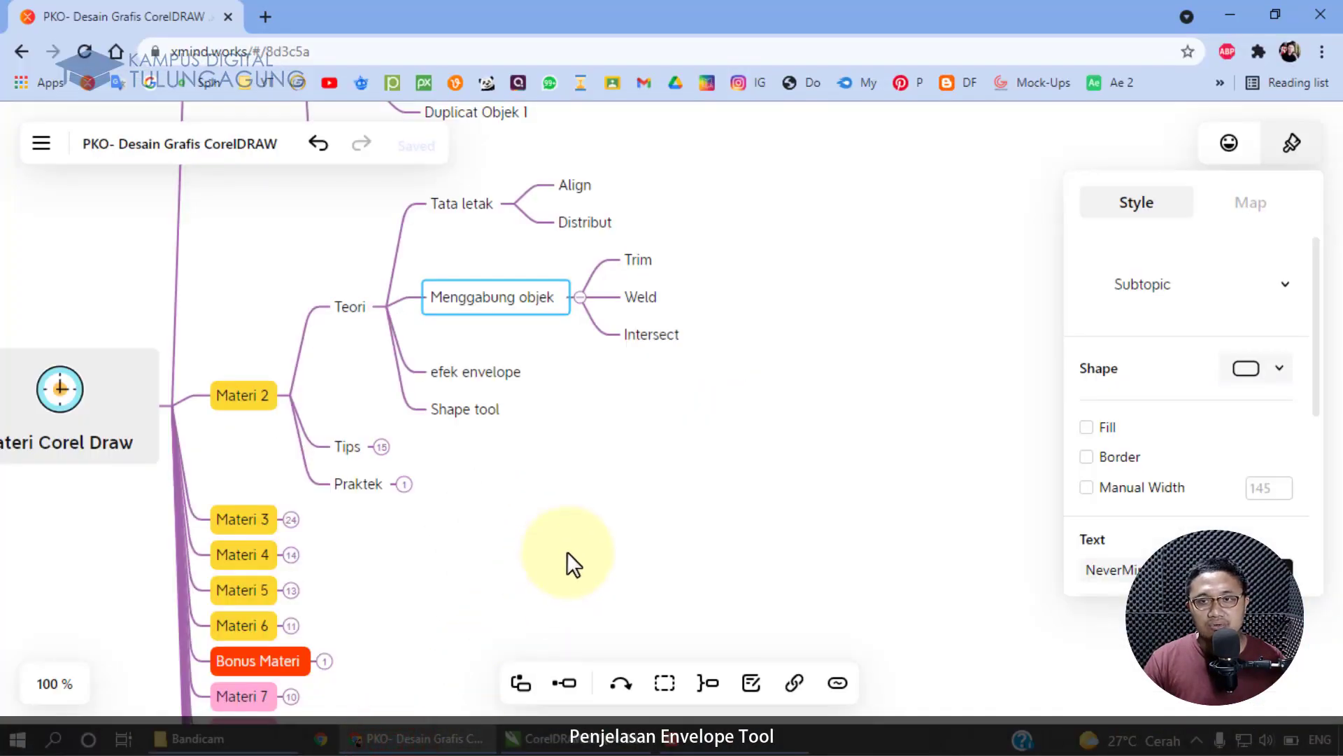
left_click(564, 738)
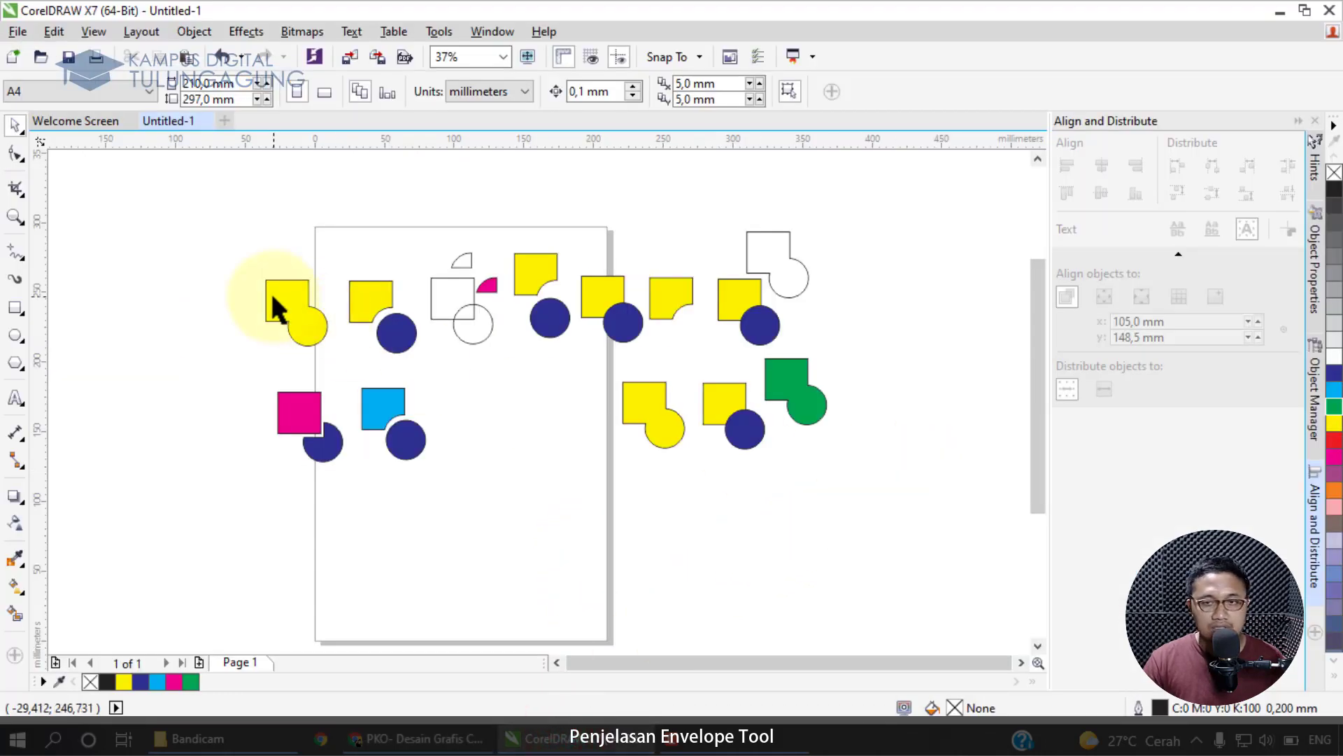
left_click_drag(659, 378, 890, 510)
key("Delete")
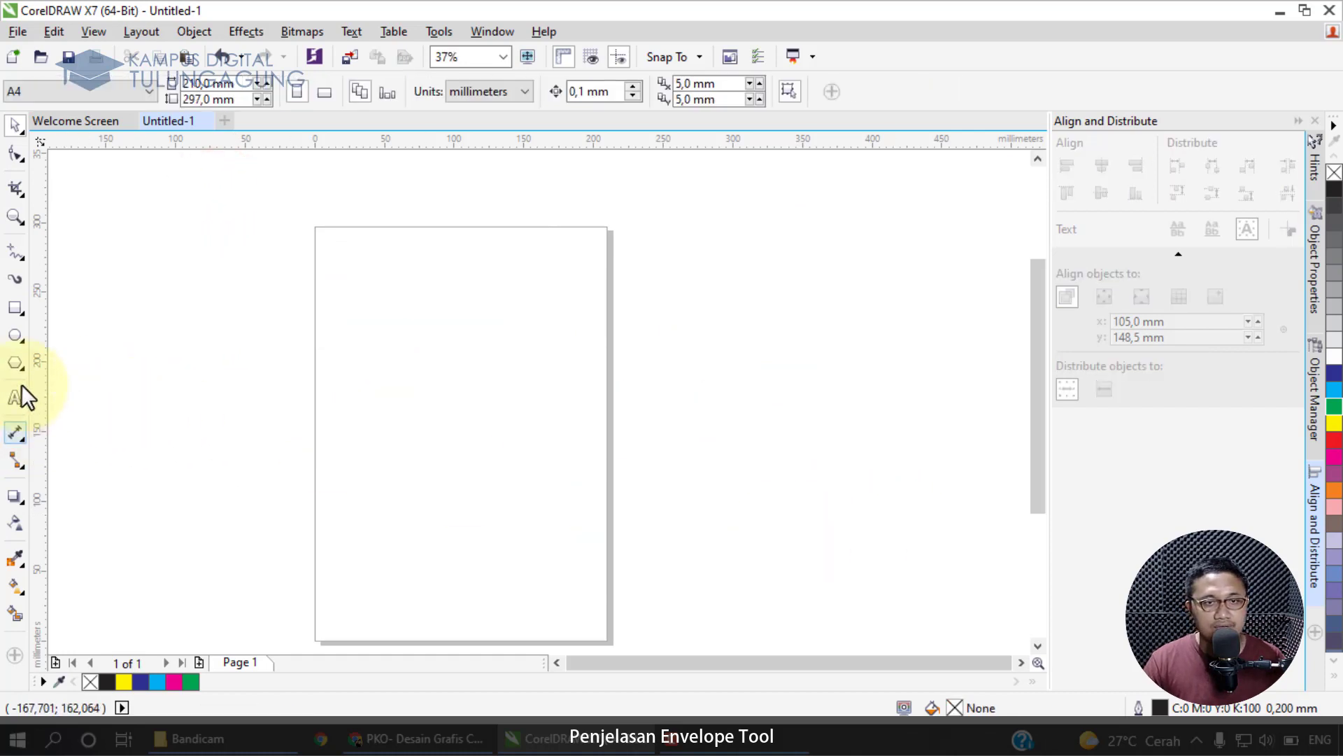
- Draw a rectangle about 61 by 81 mm in the upper-left part of the empty page
left_click(14, 308)
left_click_drag(376, 282, 458, 393)
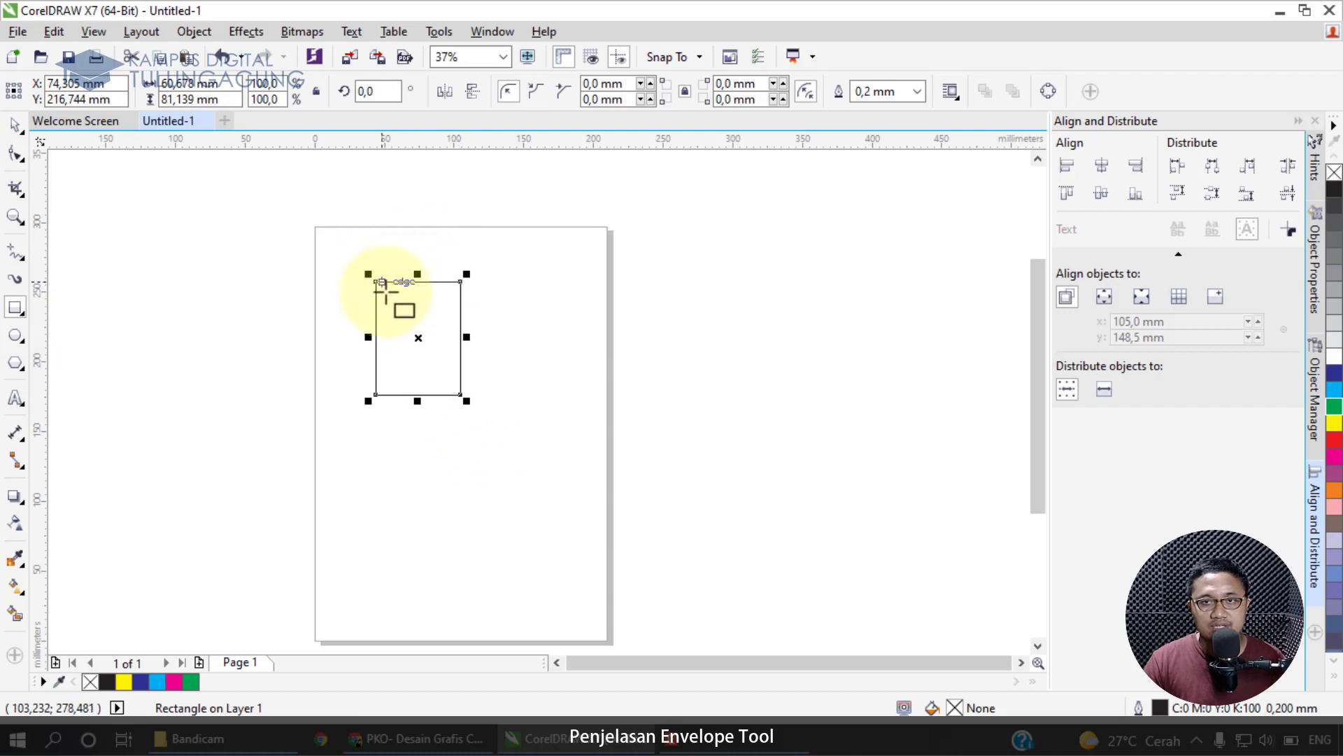
scroll(391, 292, "up", 2)
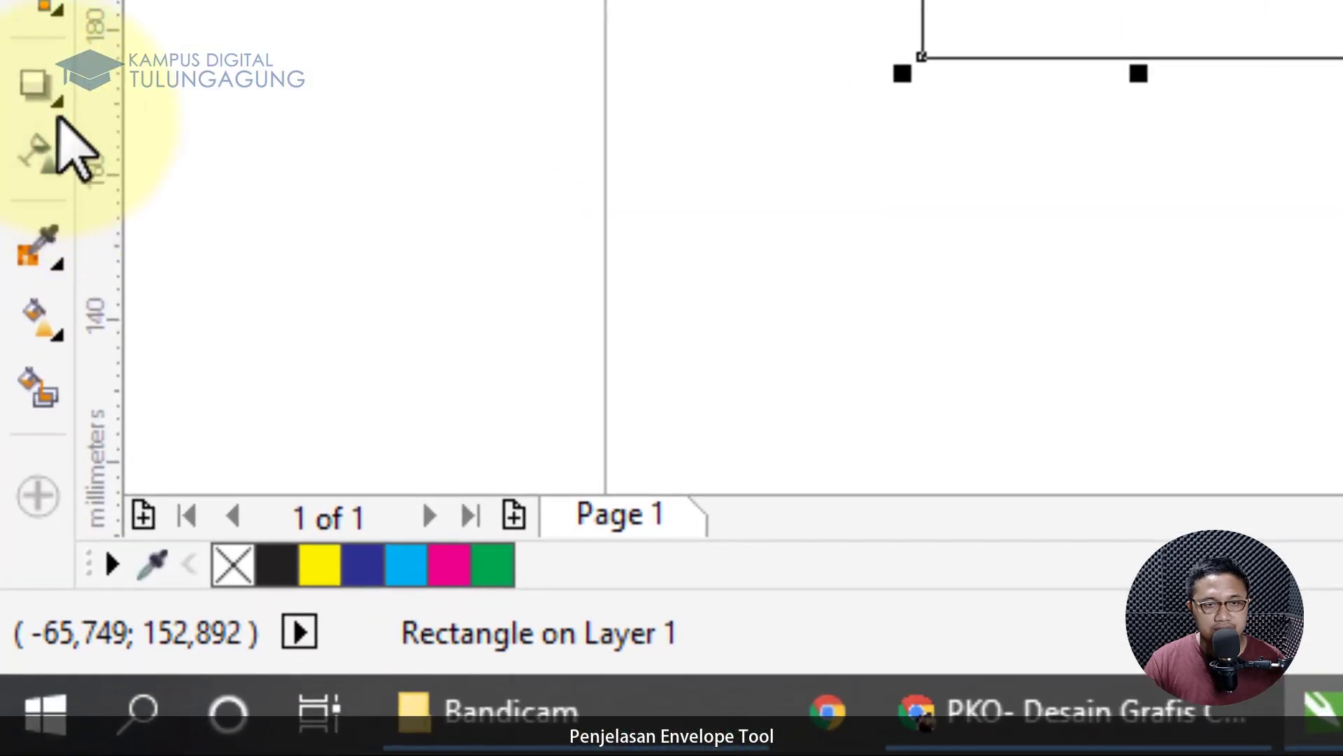
- Apply the Envelope tool in Unconstrained mode to the rectangle and pull its top middle node upward into a curve
left_click(58, 107)
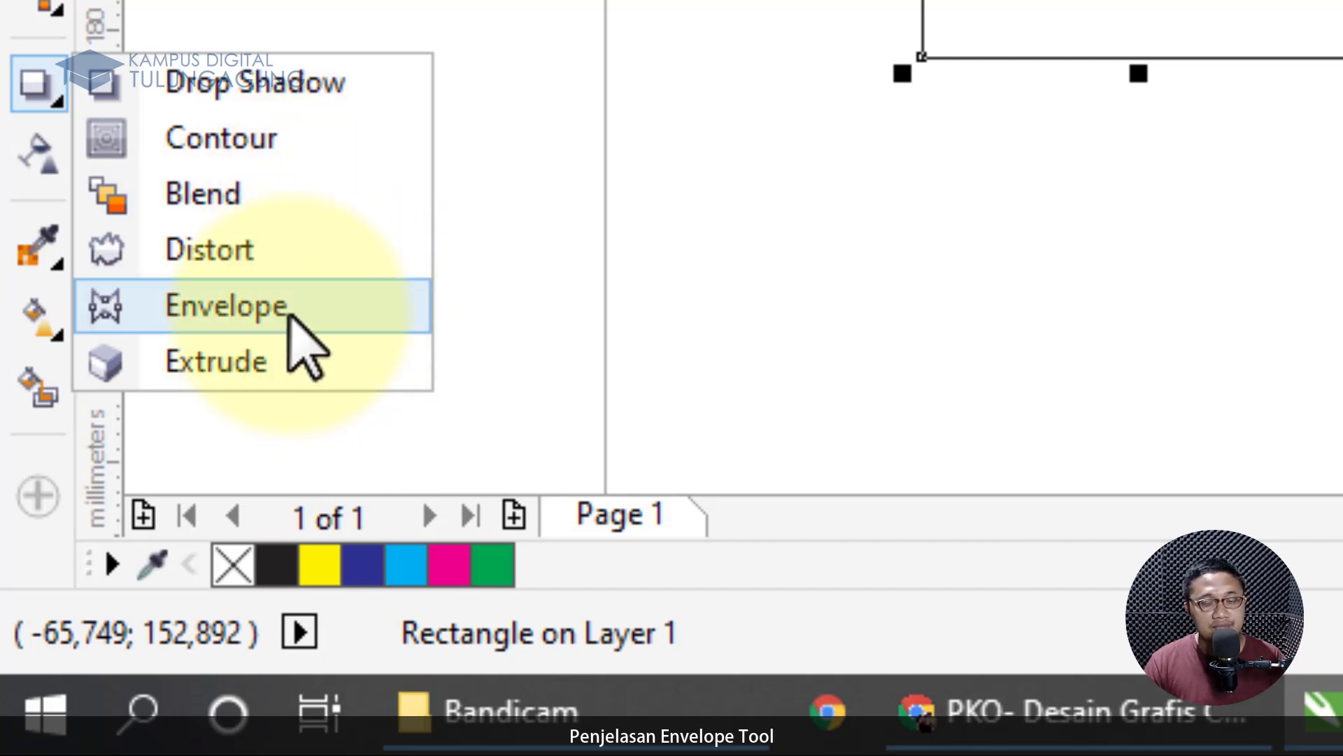
left_click(238, 305)
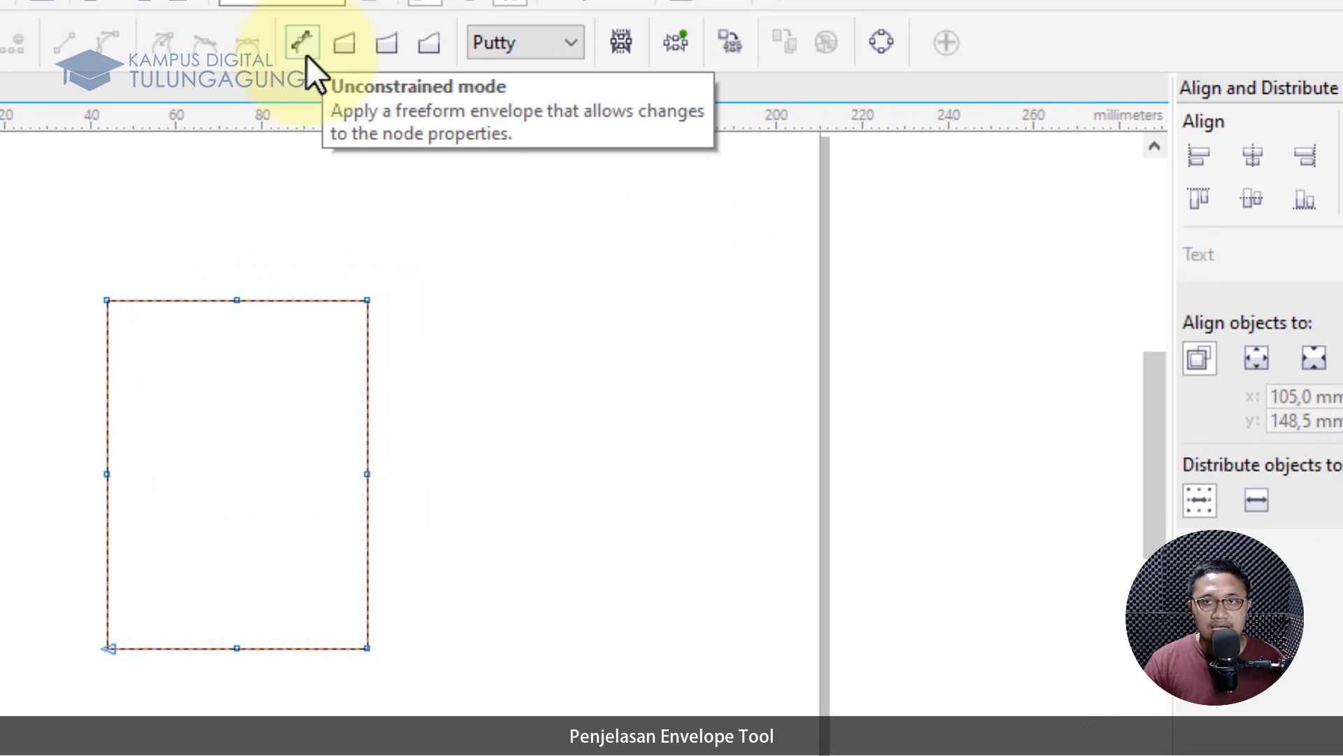
left_click(239, 300)
left_click_drag(239, 300, 237, 268)
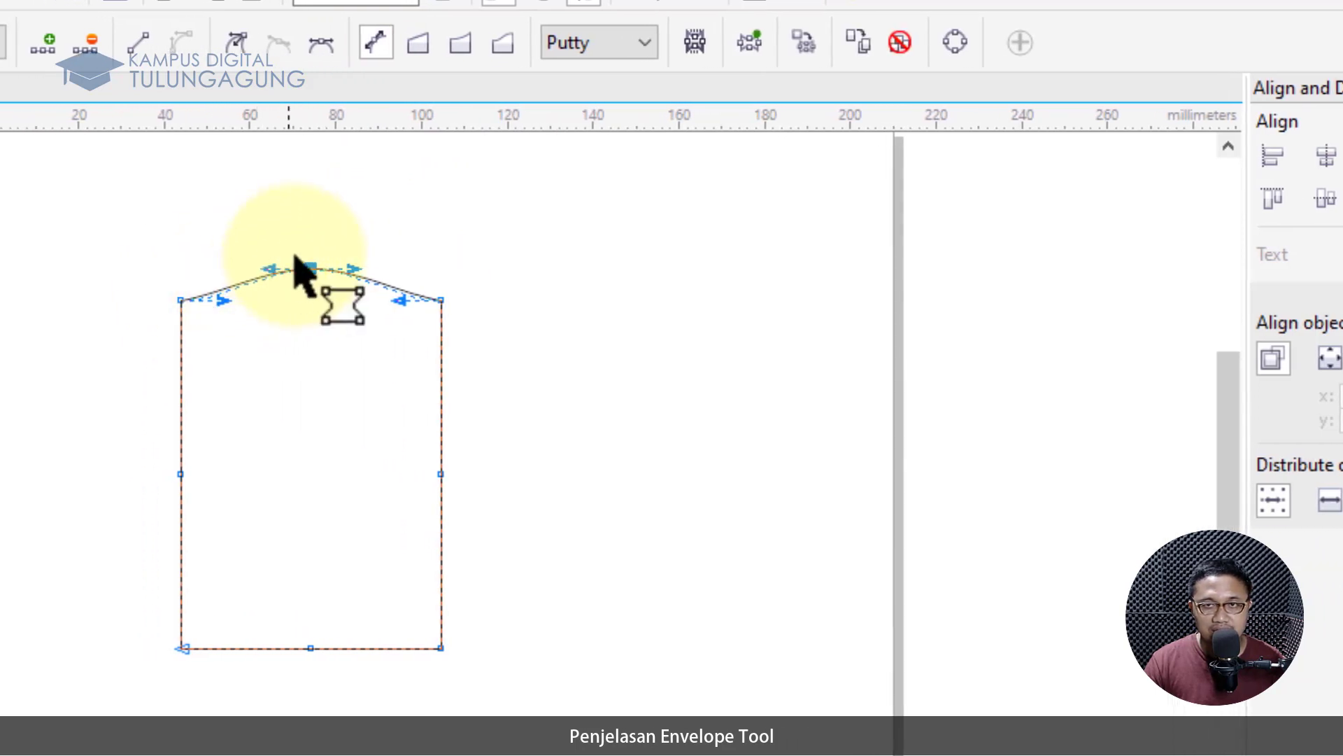
- Switch the envelope to straight-line mode and pull the left middle node outward, undoing a trial move of the lower-left corner
left_click(420, 50)
left_click_drag(180, 474, 143, 475)
left_click_drag(181, 648, 108, 648)
key("ctrl+z")
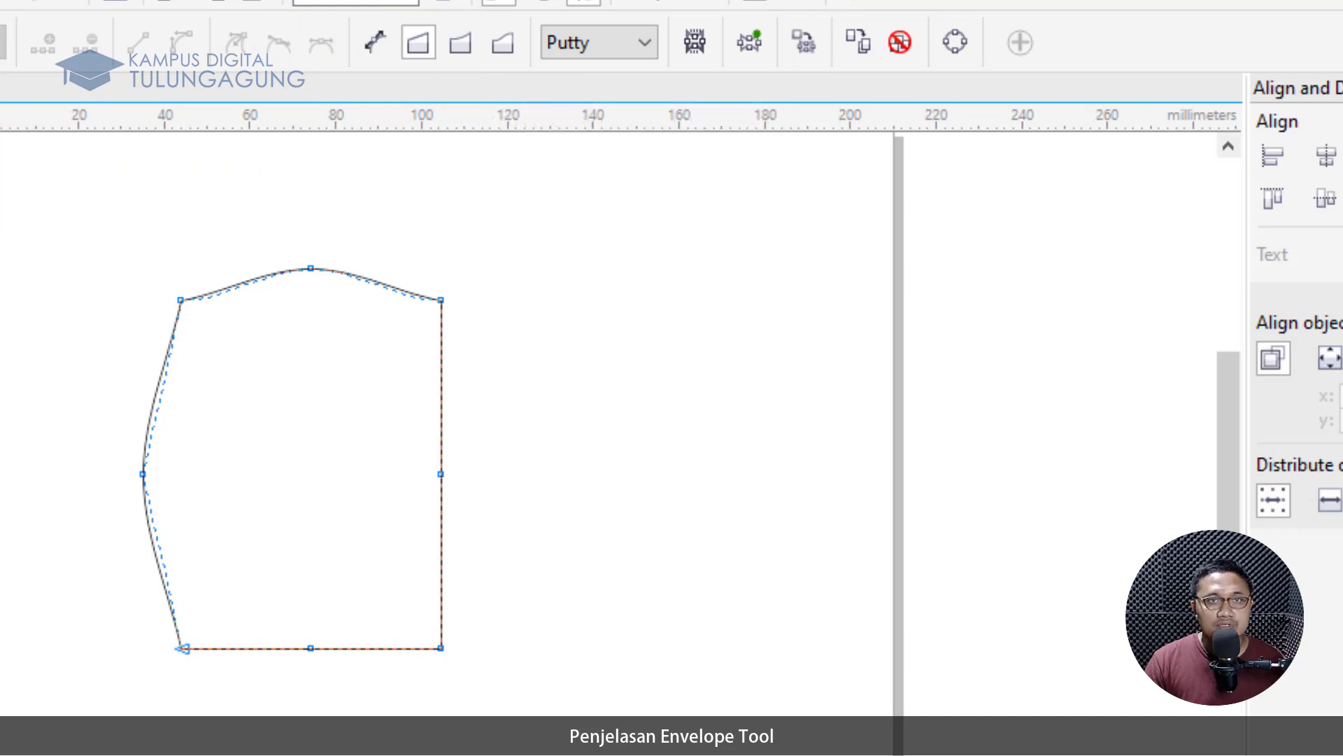
- Draw a second rectangle beside the first and apply a straight-line envelope, pulling its lower corners outward and its upper-left corner upward
key("space")
left_click_drag(545, 296, 753, 653)
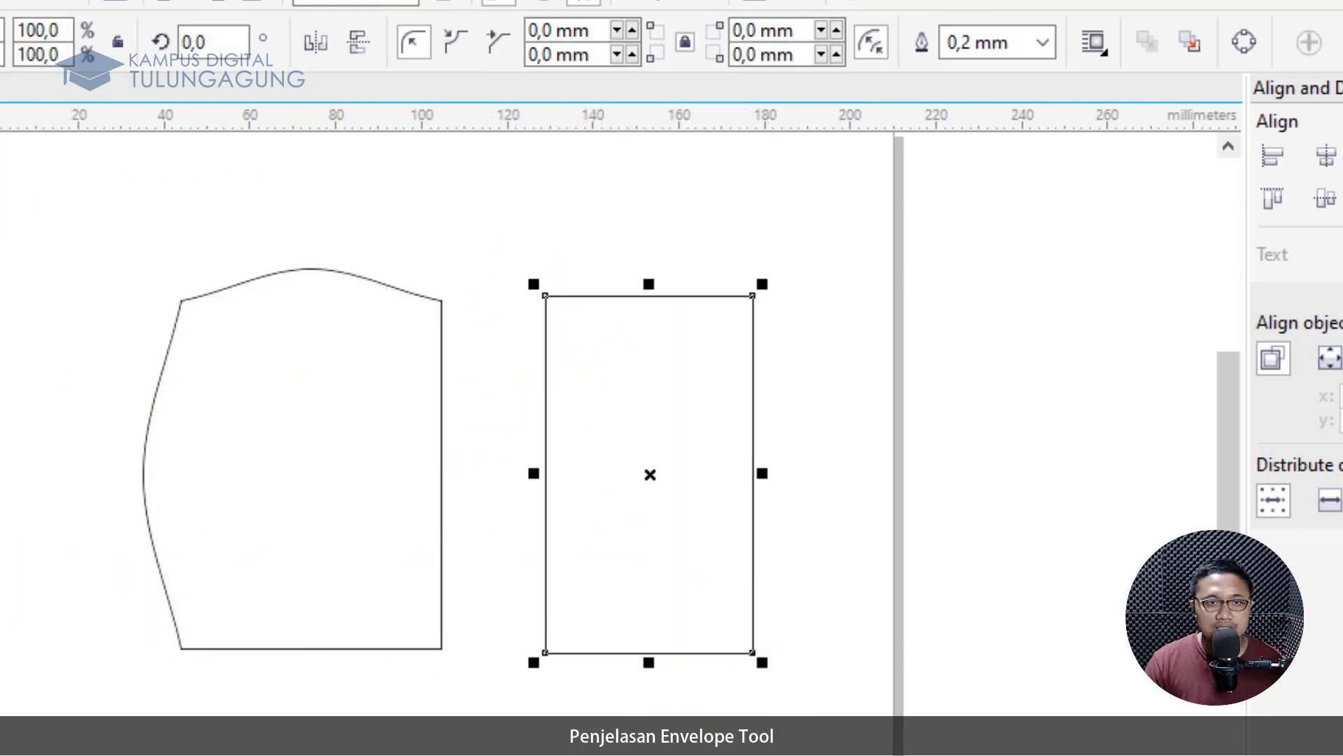
left_click(1, 524)
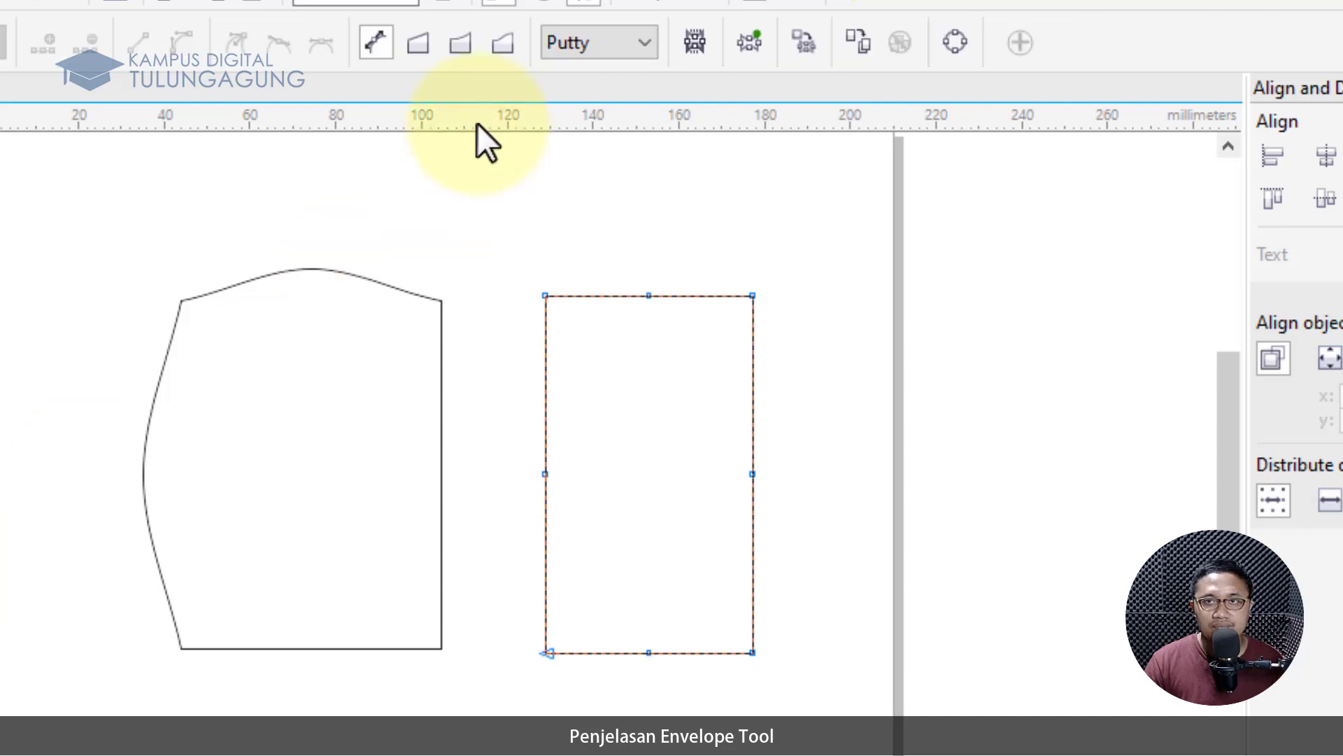
left_click(418, 56)
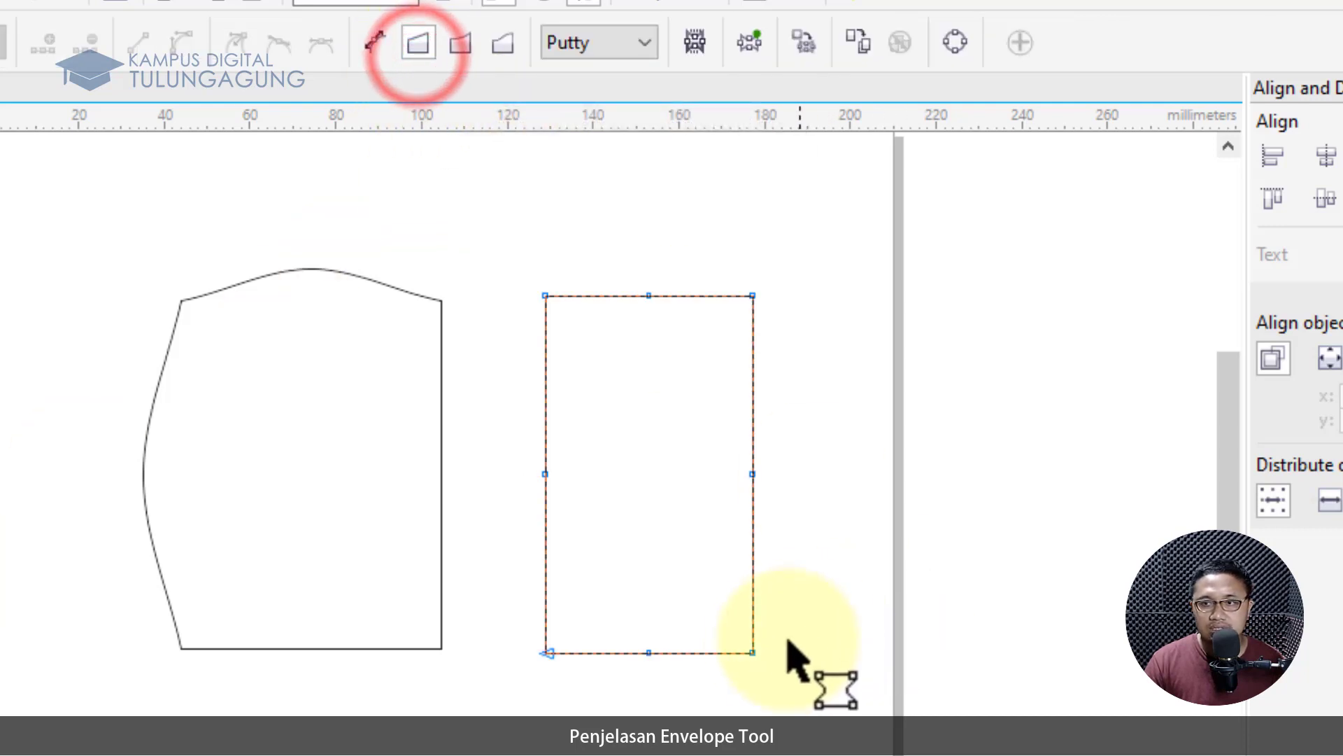
left_click_drag(752, 653, 826, 652)
left_click_drag(545, 295, 545, 241)
left_click_drag(545, 654, 488, 653)
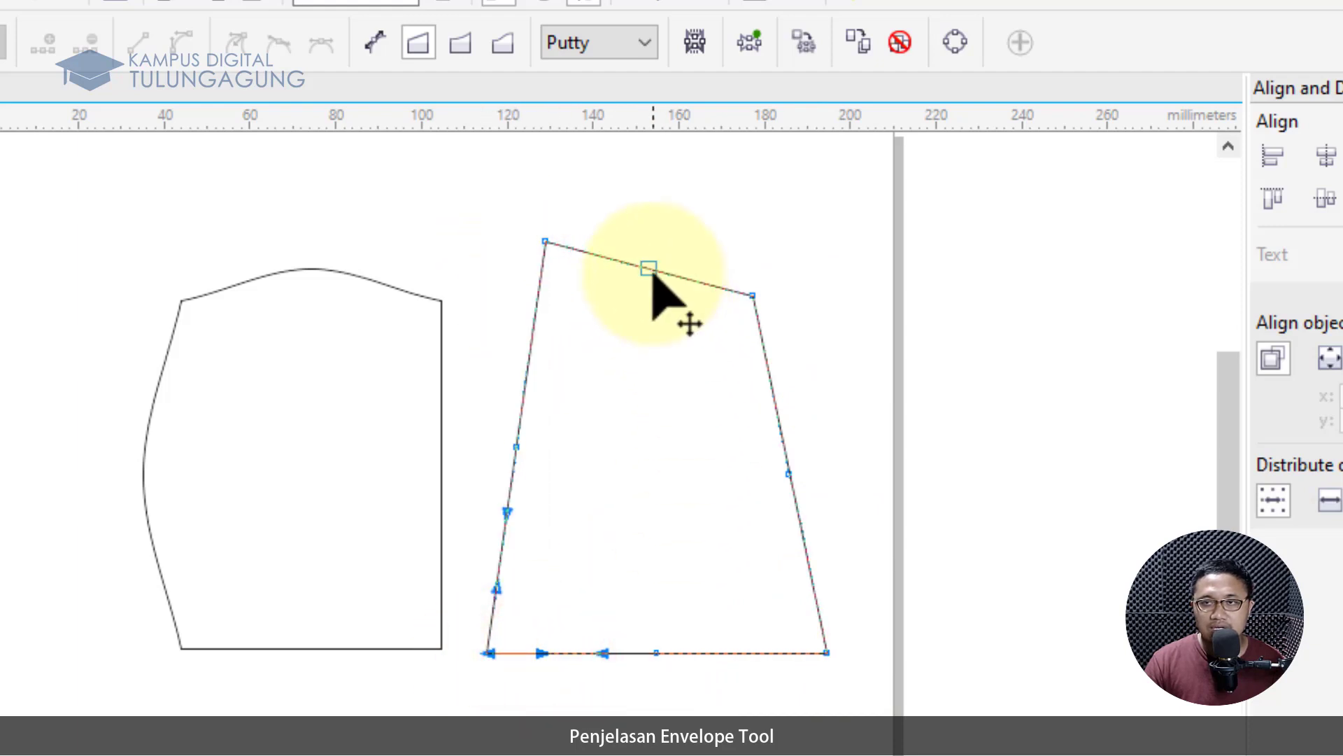
- Try raising the second shape's top middle node and moving its upper-right corner outward, and undo both changes
left_click_drag(653, 275, 666, 201)
left_click(754, 296)
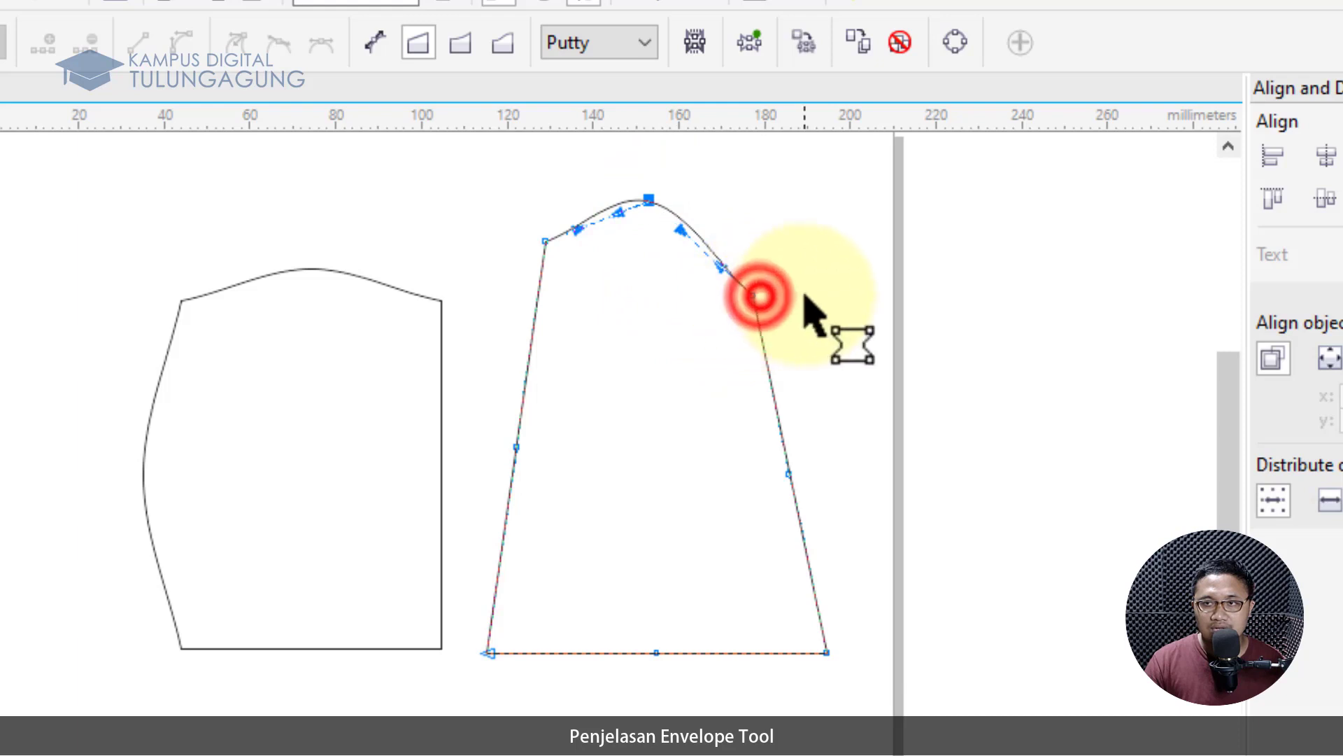
left_click_drag(753, 296, 808, 252)
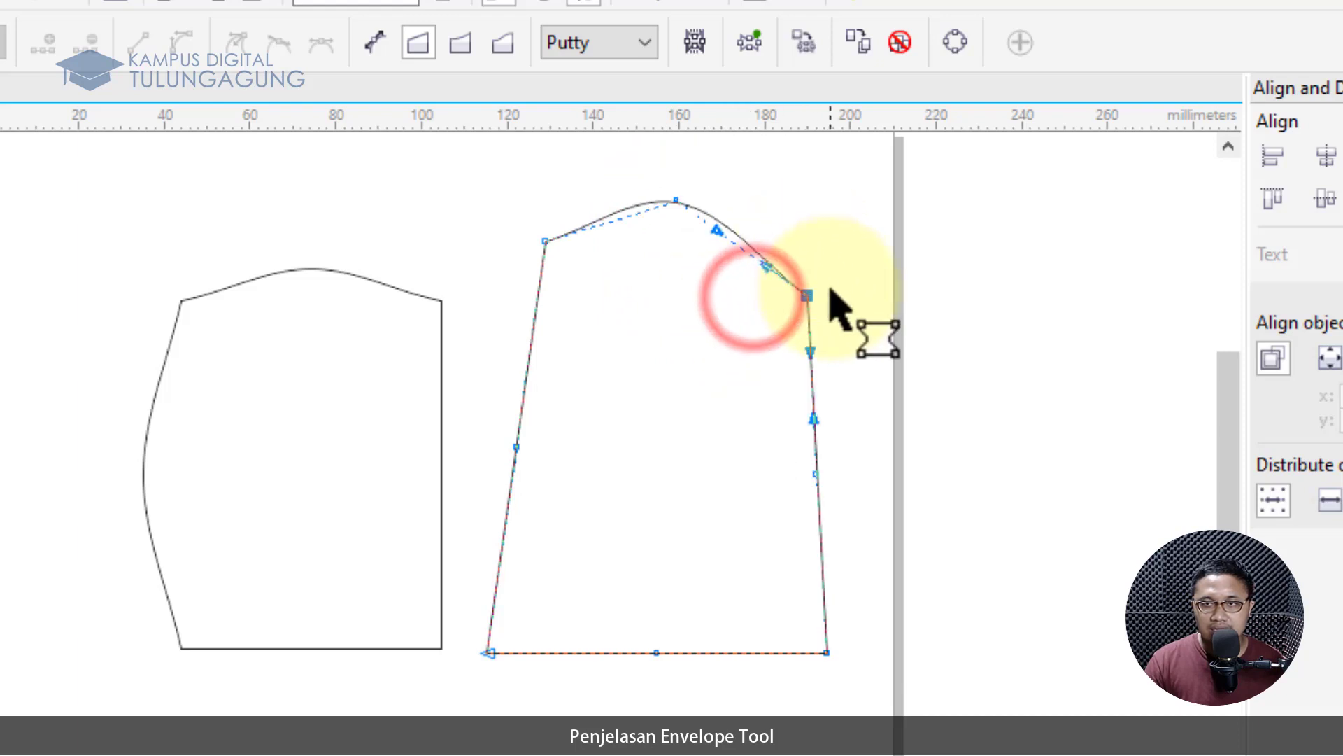
key("ctrl+z")
key("ctrl+z")
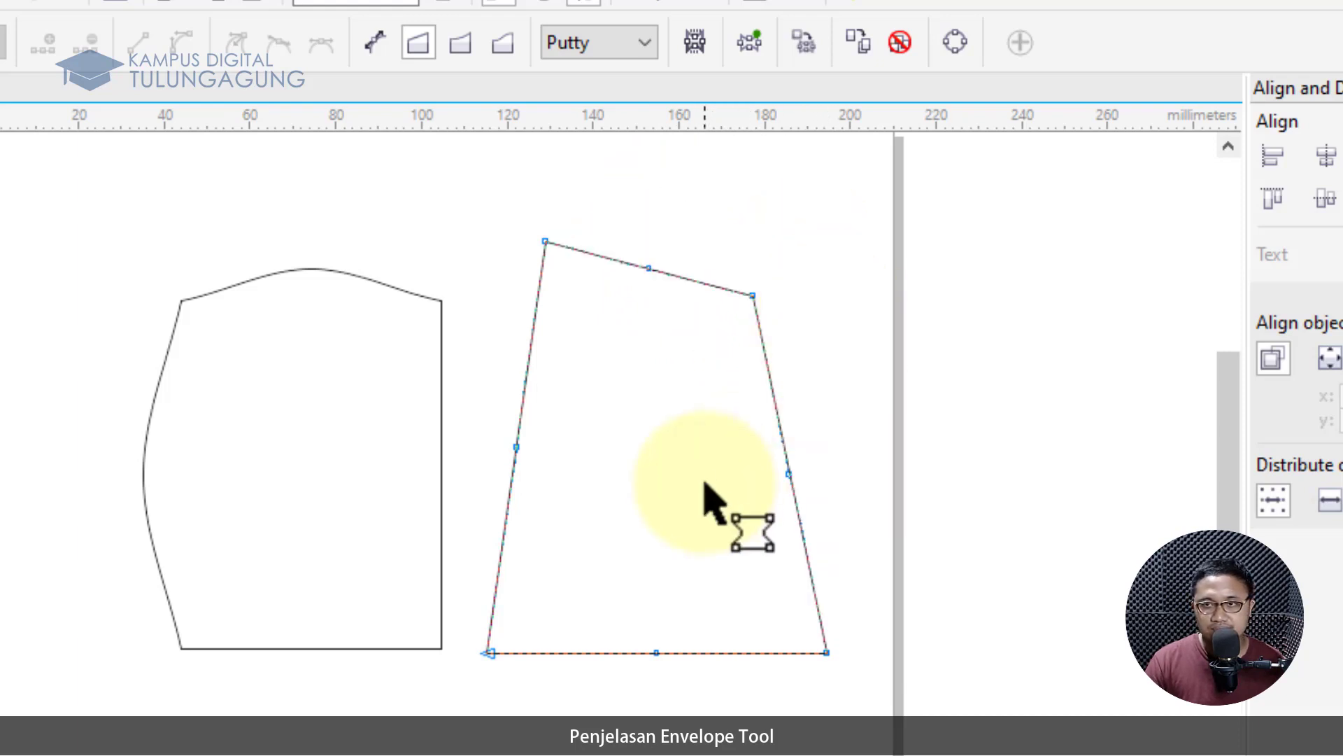
- Reselect the first shape, switch its envelope to Single Arc mode and pull the bottom middle node downward
key("space")
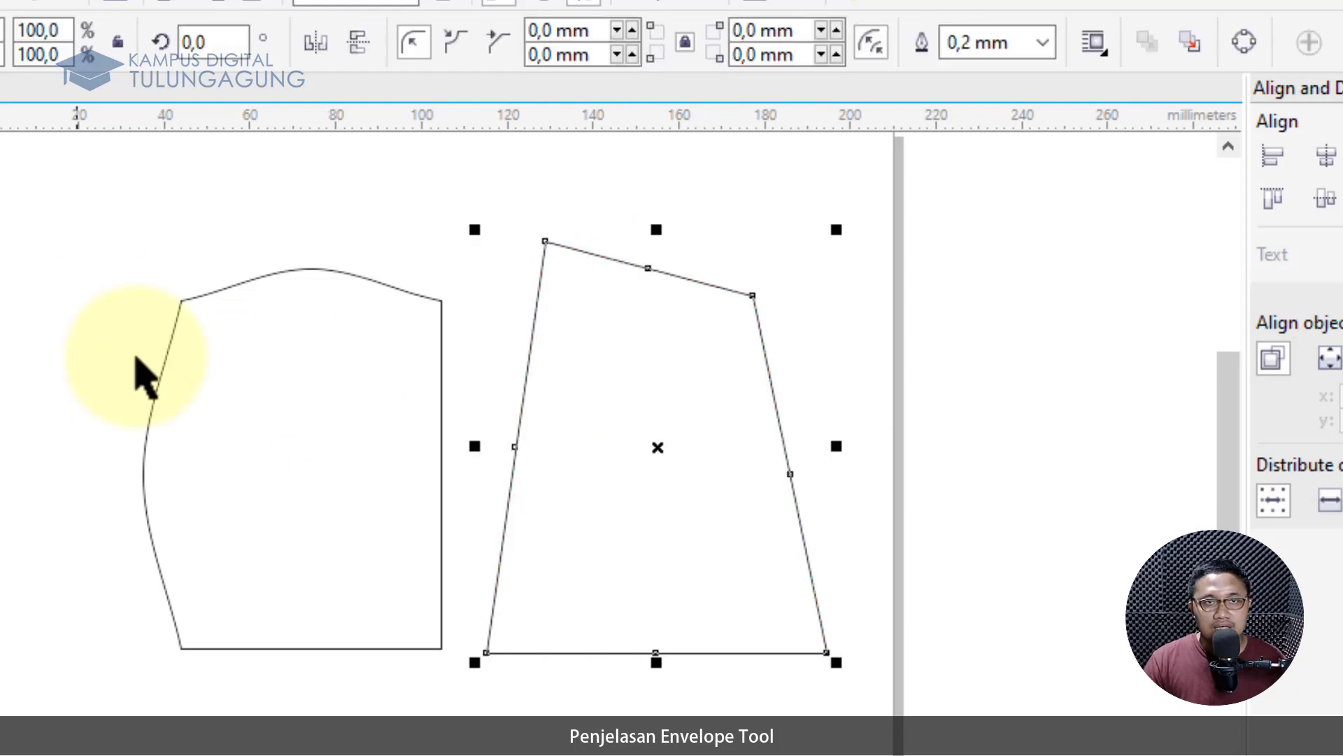
left_click(203, 375)
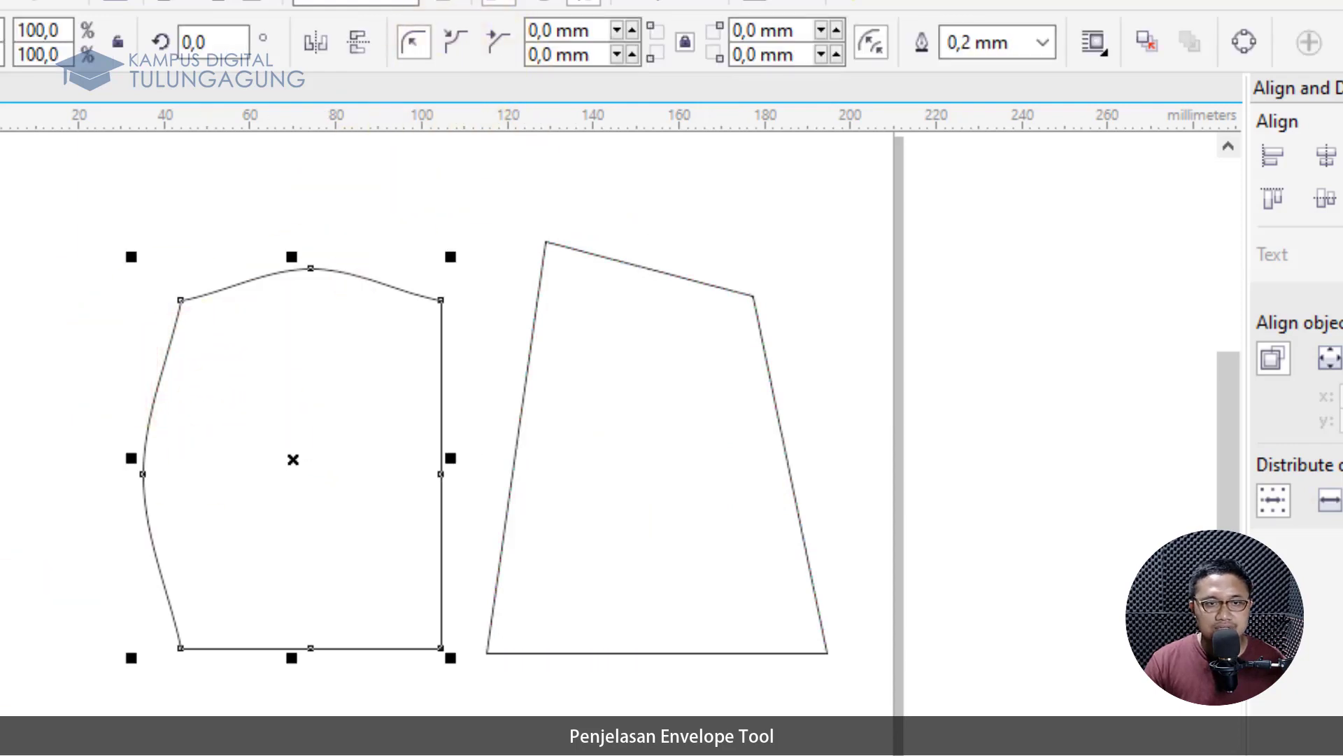
key("space")
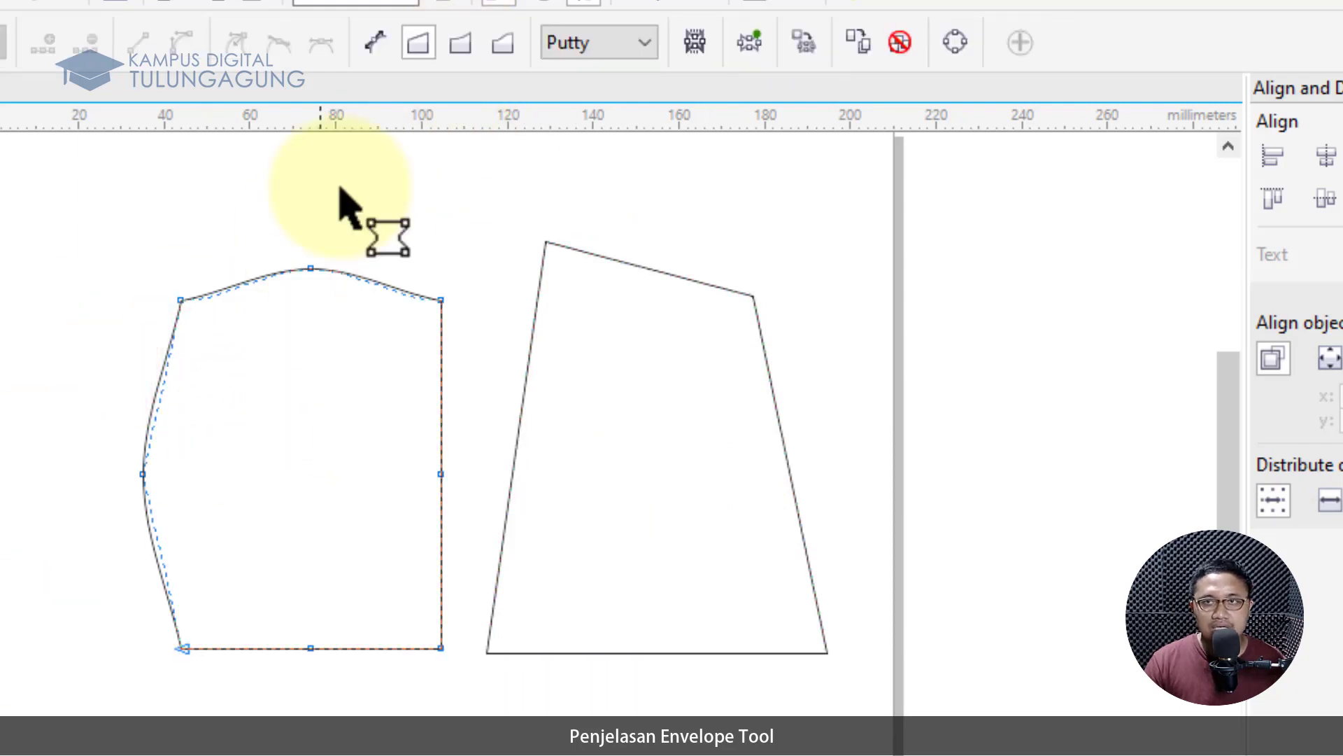
left_click(450, 42)
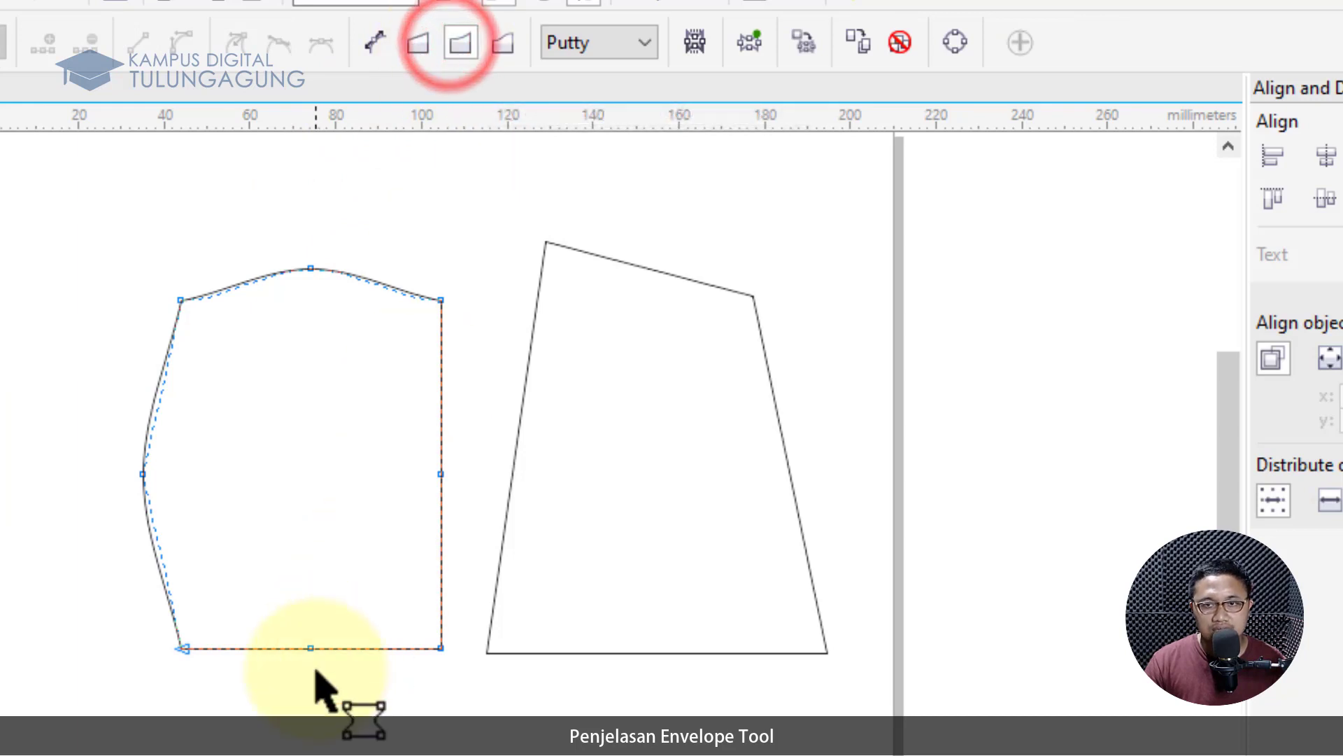
left_click_drag(310, 648, 340, 686)
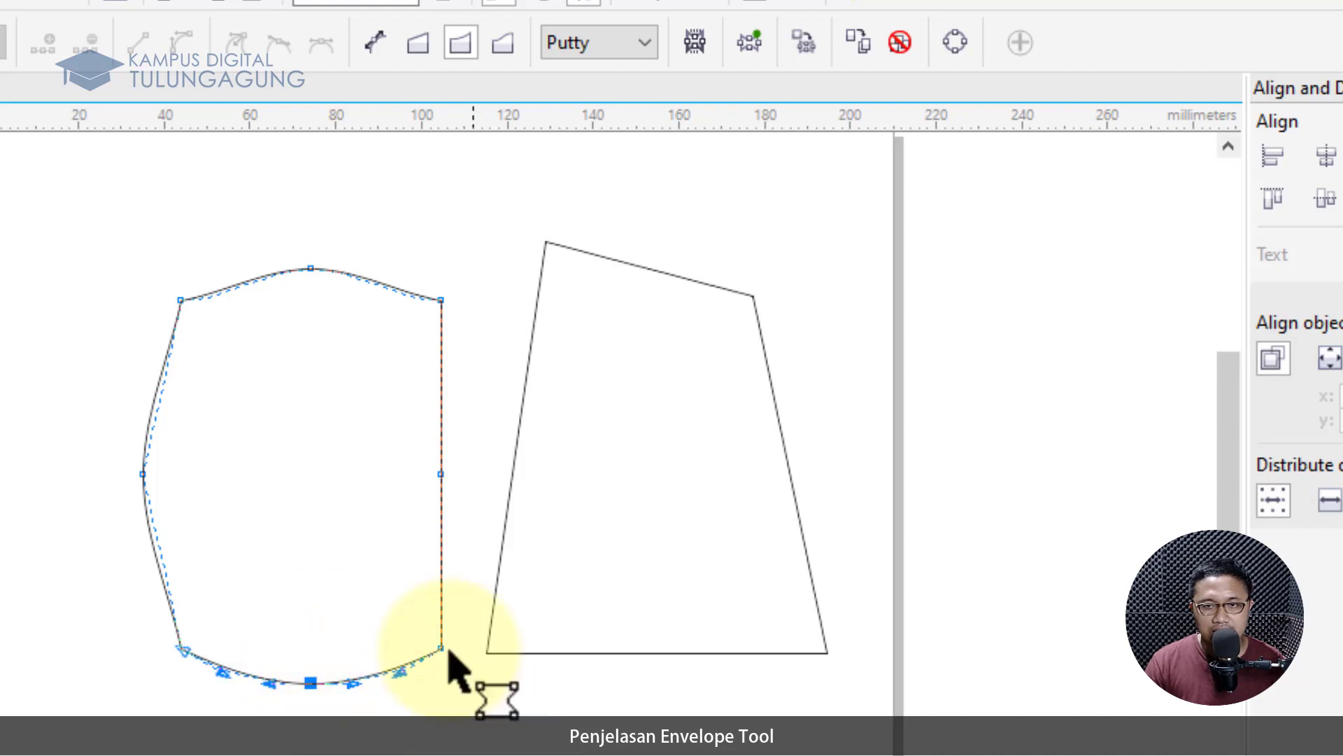
- Switch the envelope to Double Arc mode, pull the right middle node outward and inspect the curved edges up close
left_click(515, 51)
left_click_drag(443, 473, 475, 474)
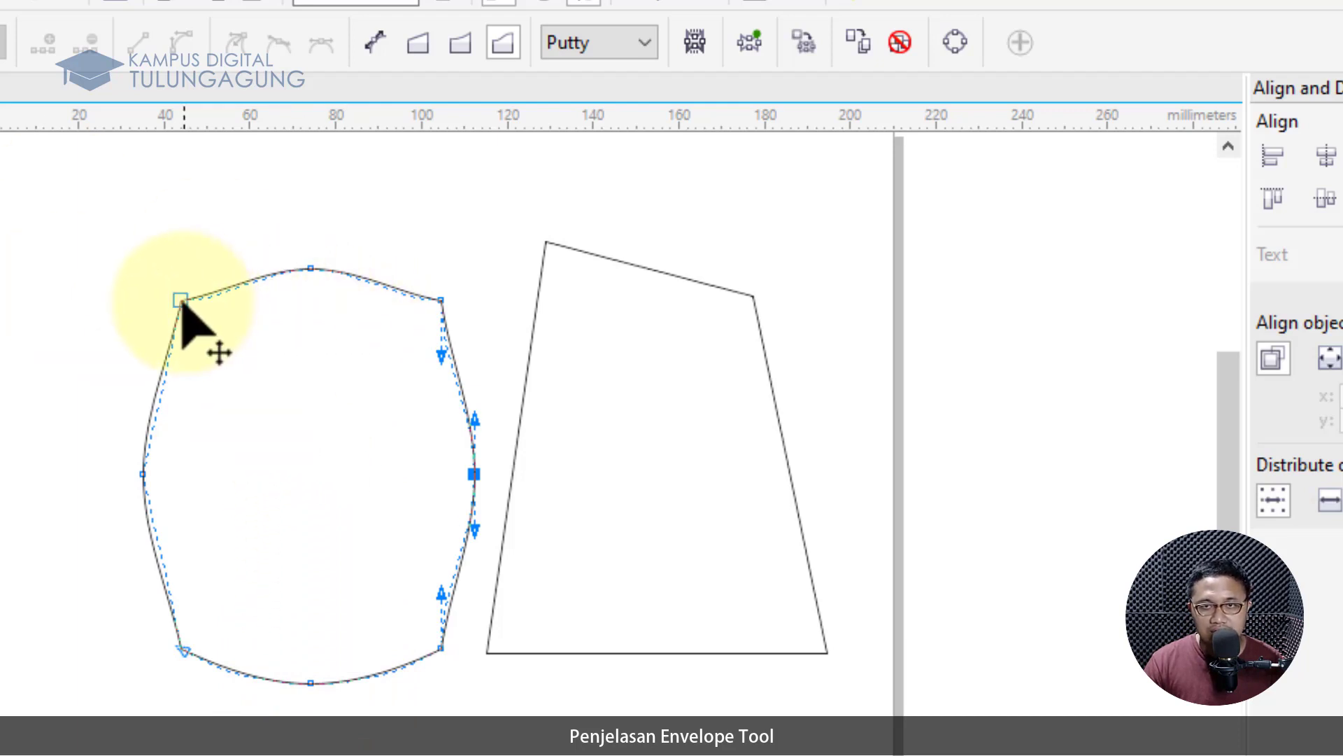
scroll(336, 300, "up", 2)
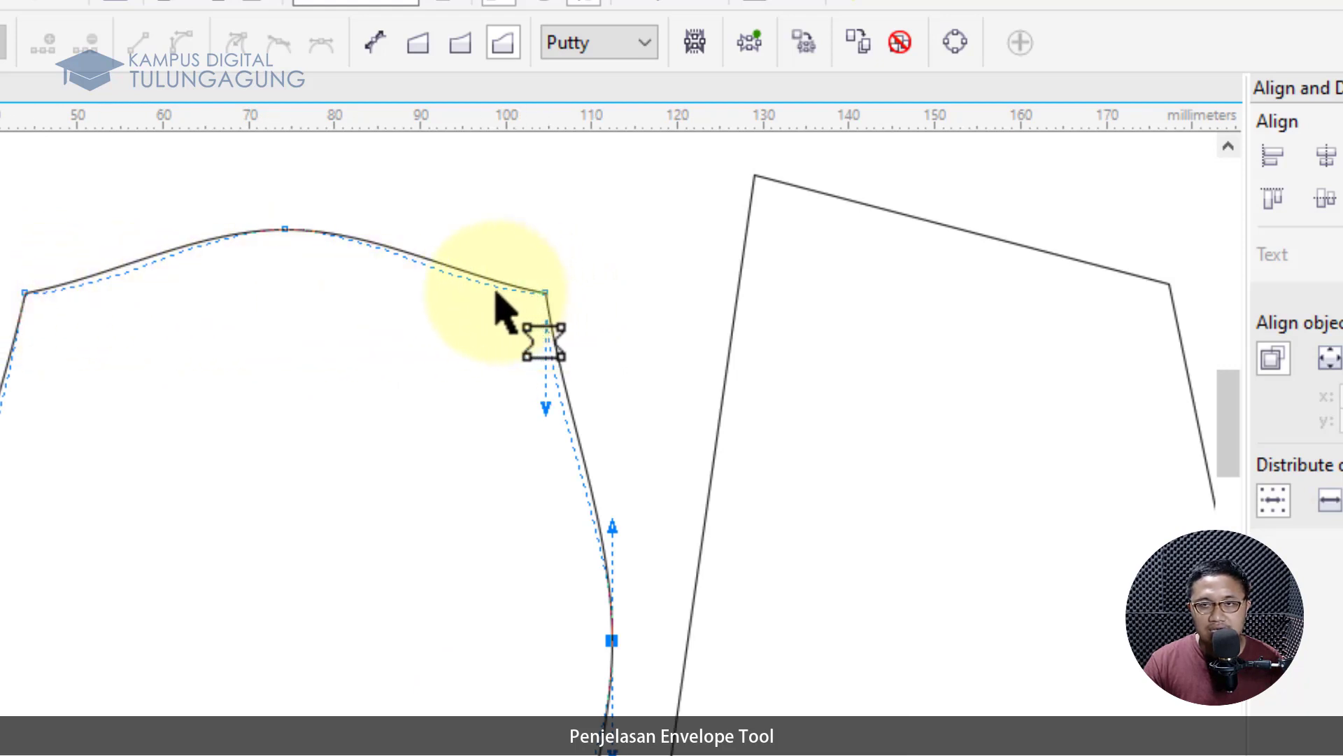
left_click_drag(1223, 397, 1228, 469)
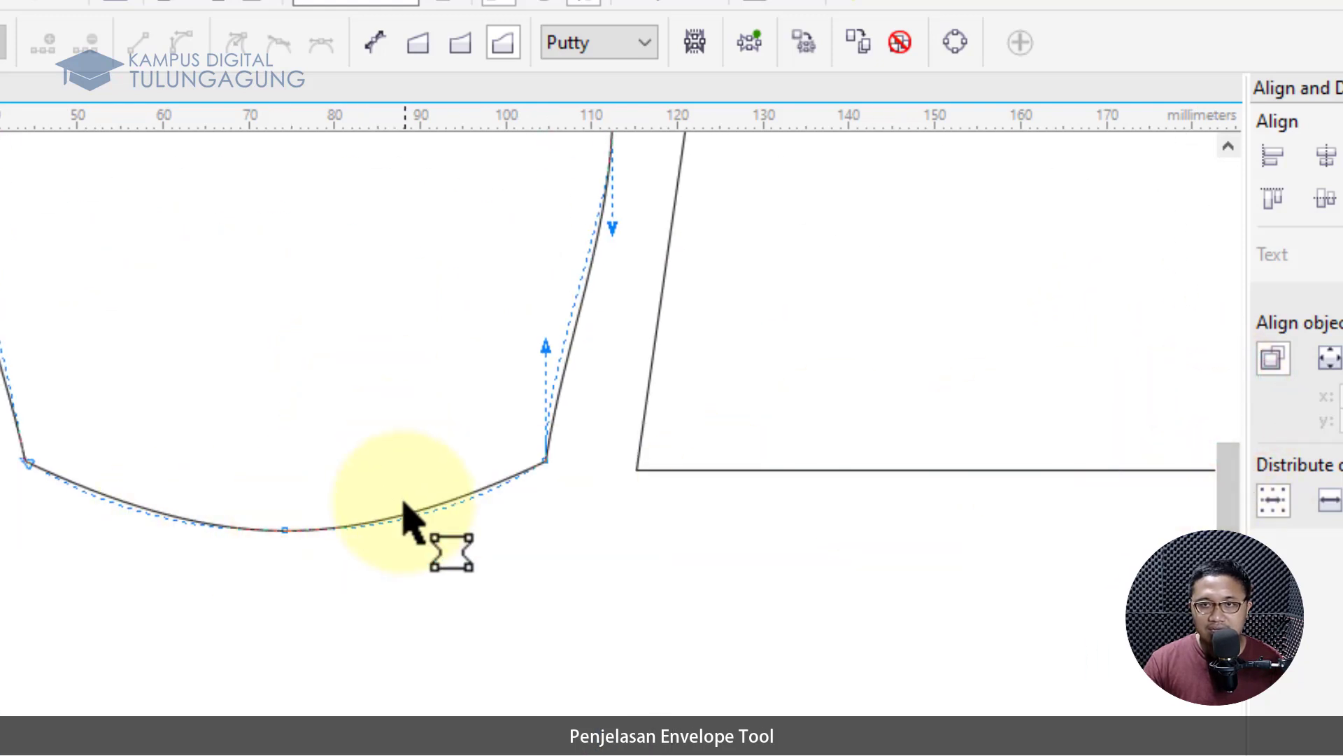
left_click_drag(1229, 503, 1231, 458)
scroll(615, 525, "down", 2)
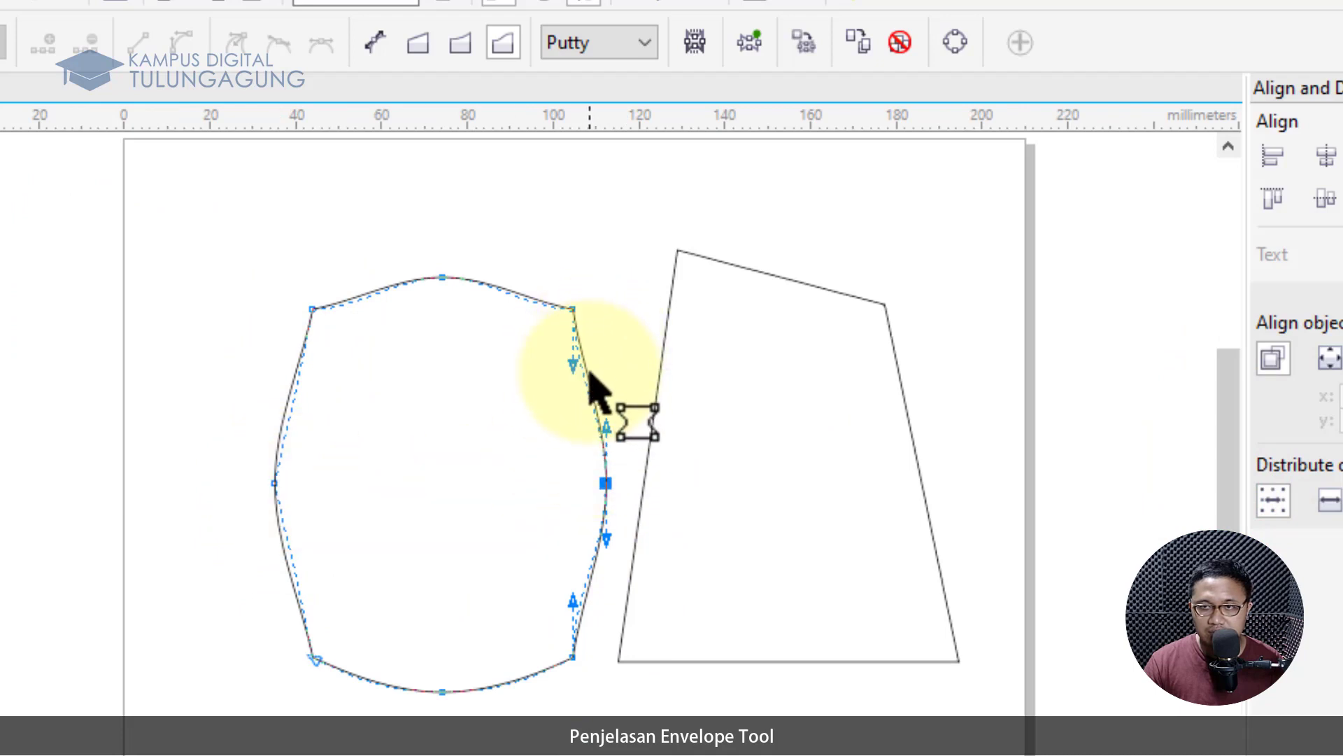
left_click(604, 483)
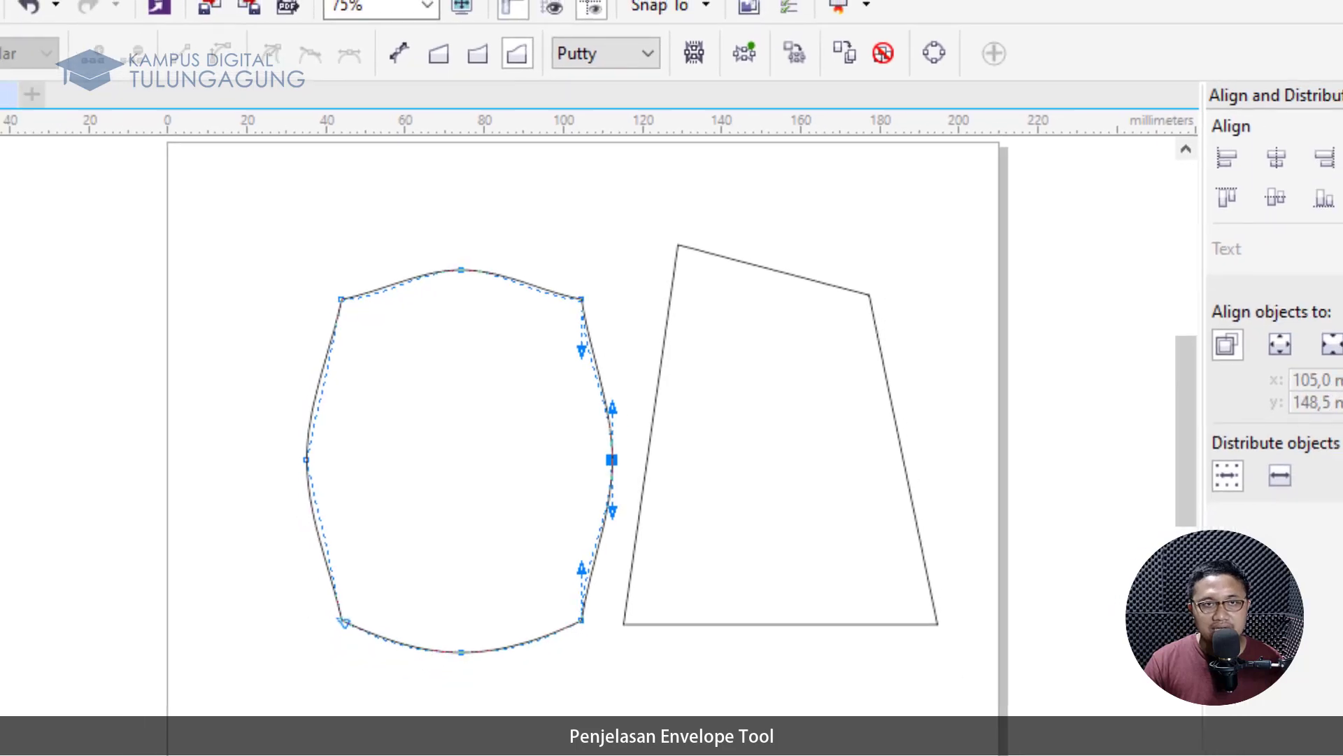
- Leave envelope editing, check the next topic in the browser's XMind map and return to CorelDRAW
left_click(15, 125)
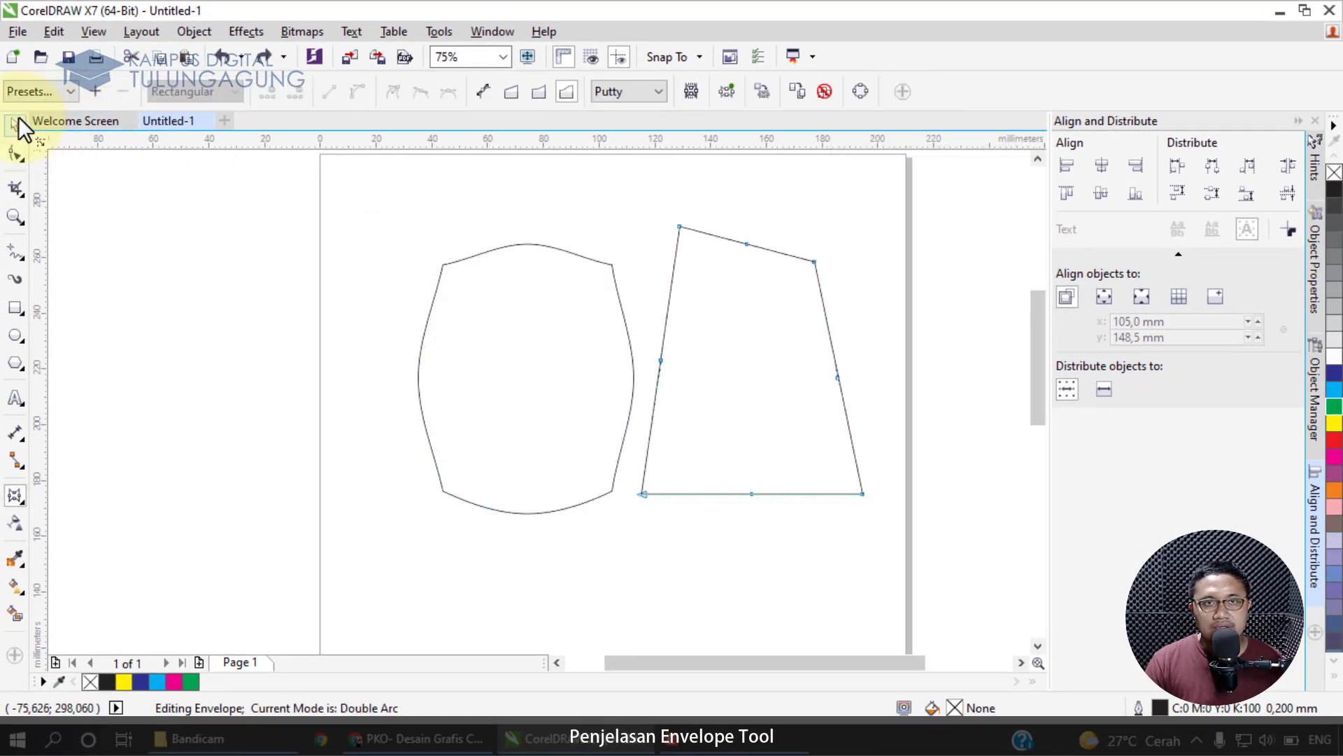
left_click(17, 123)
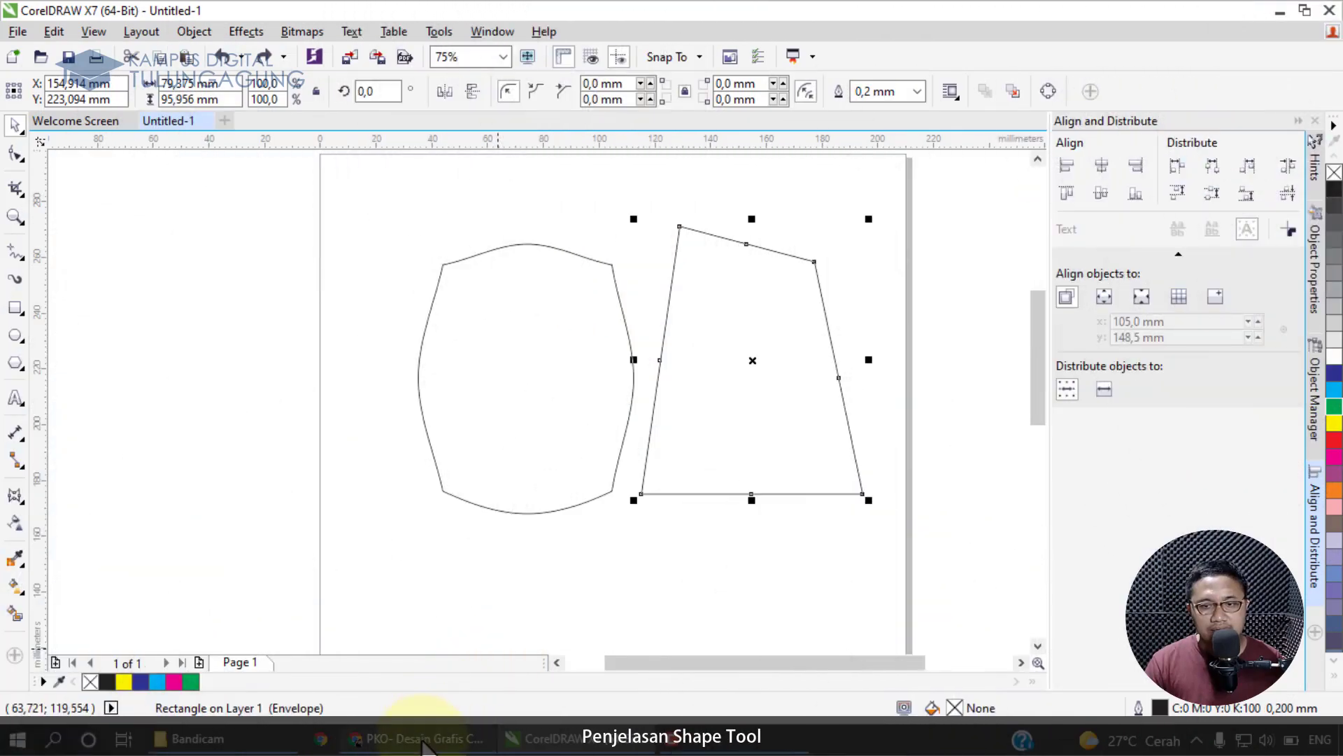
left_click(452, 724)
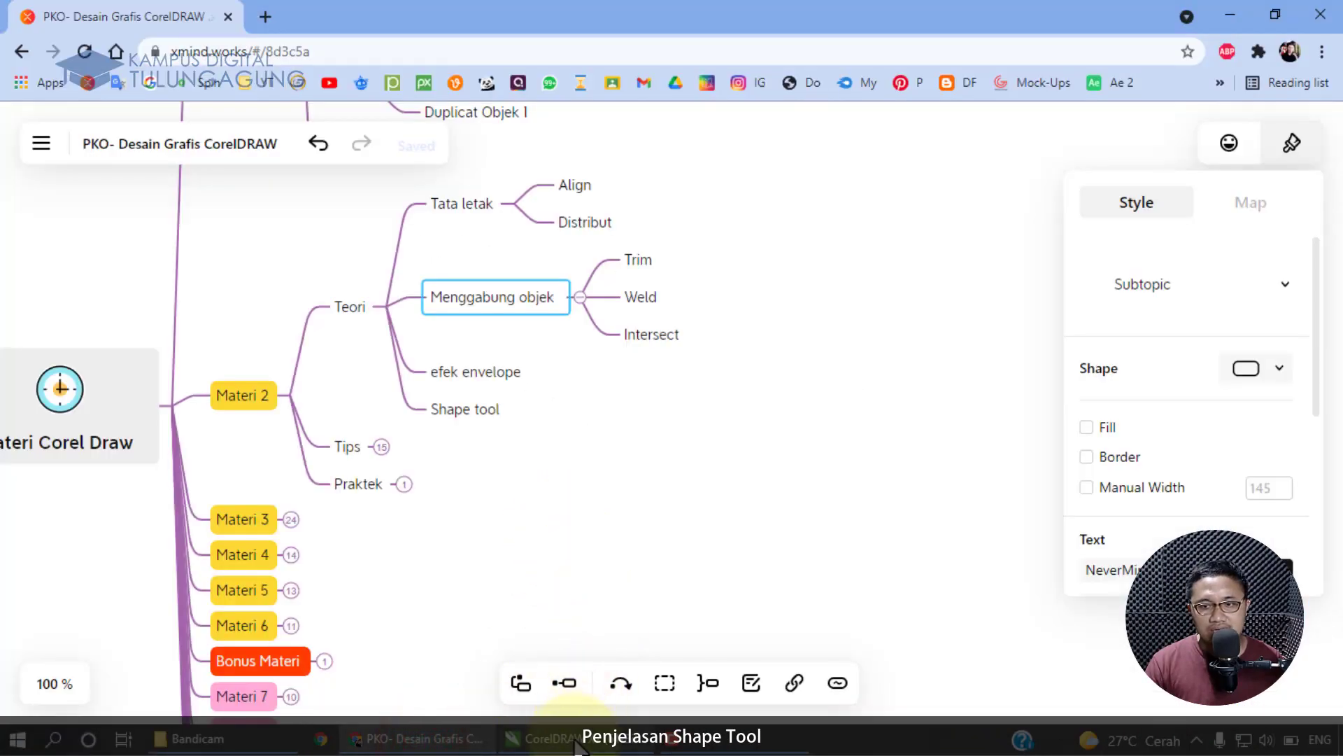
left_click(552, 738)
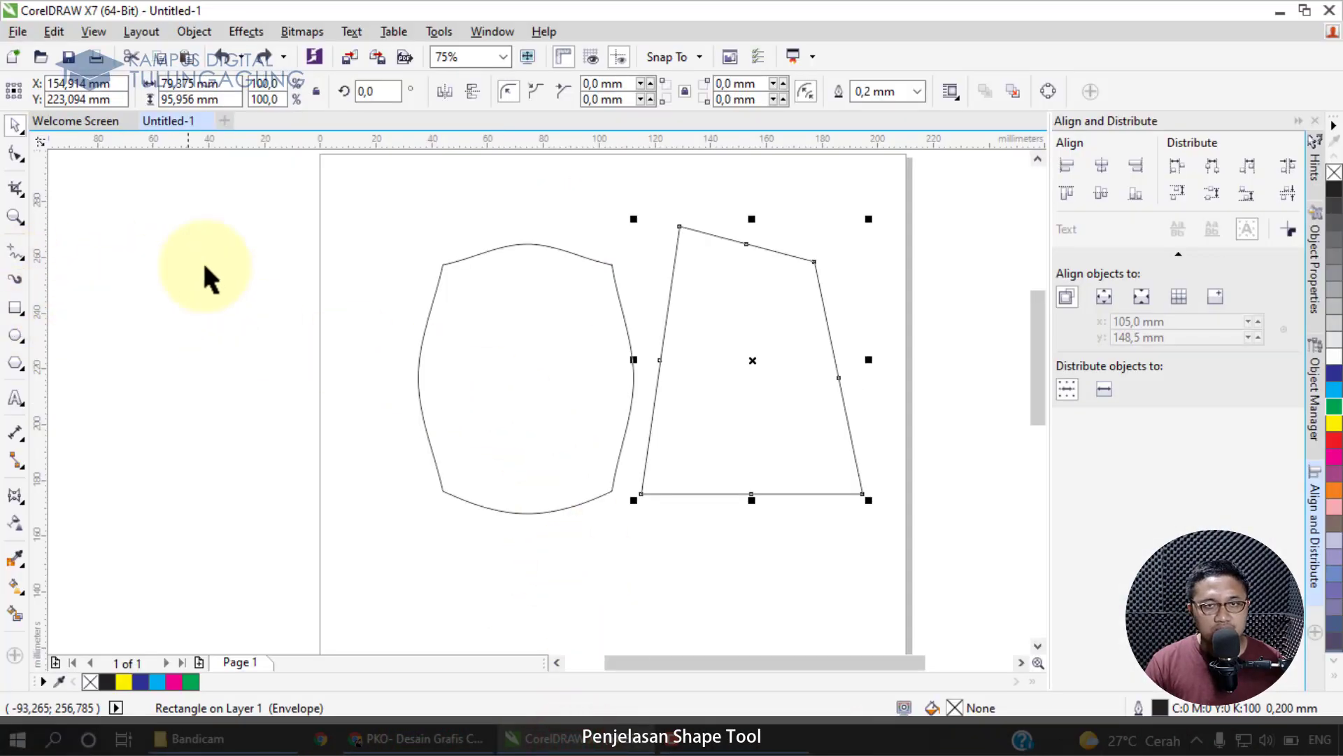
- Draw a rectangle about 58 by 86 mm left of the page and round its corners to about 28.9 mm with the Shape tool
left_click(12, 307)
left_click_drag(149, 253, 310, 492)
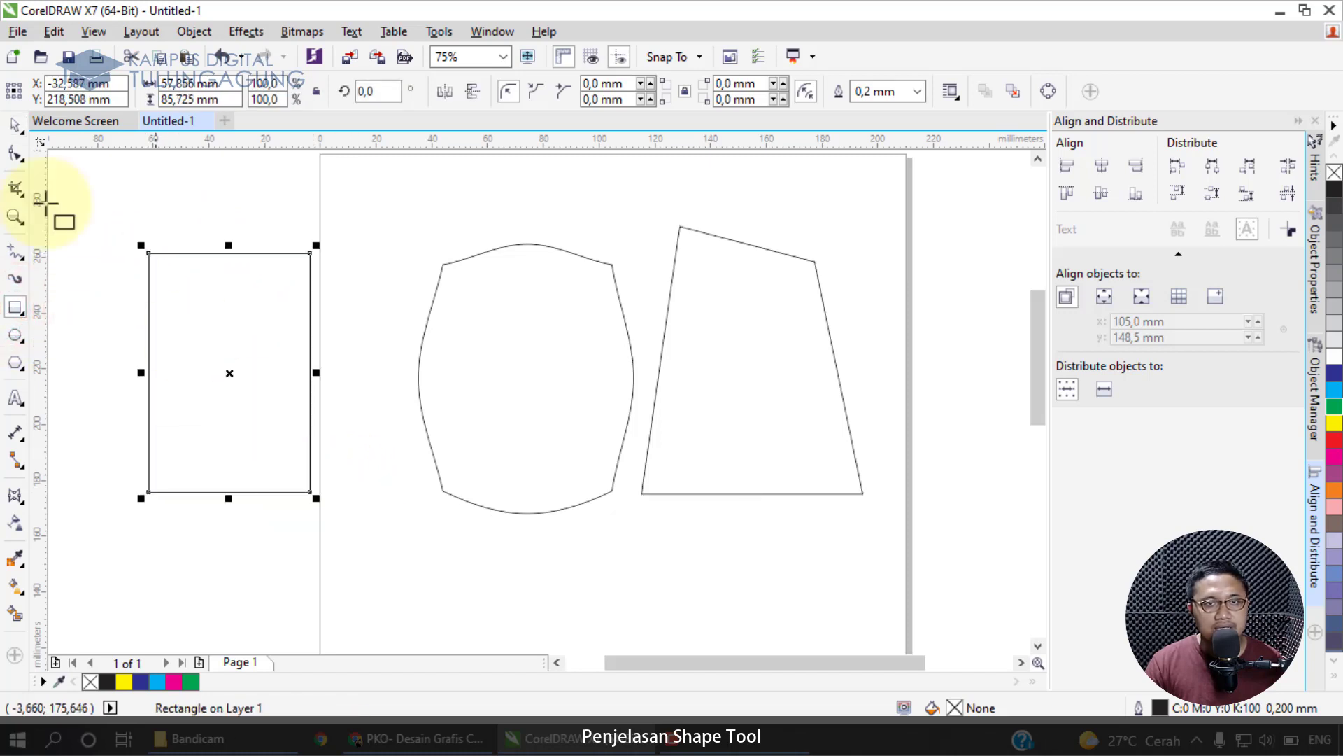
left_click(9, 158)
left_click_drag(149, 253, 210, 429)
- Reshape the middle object's envelope by pulling its left middle node inward and its top middle node down into a dip
left_click(471, 392)
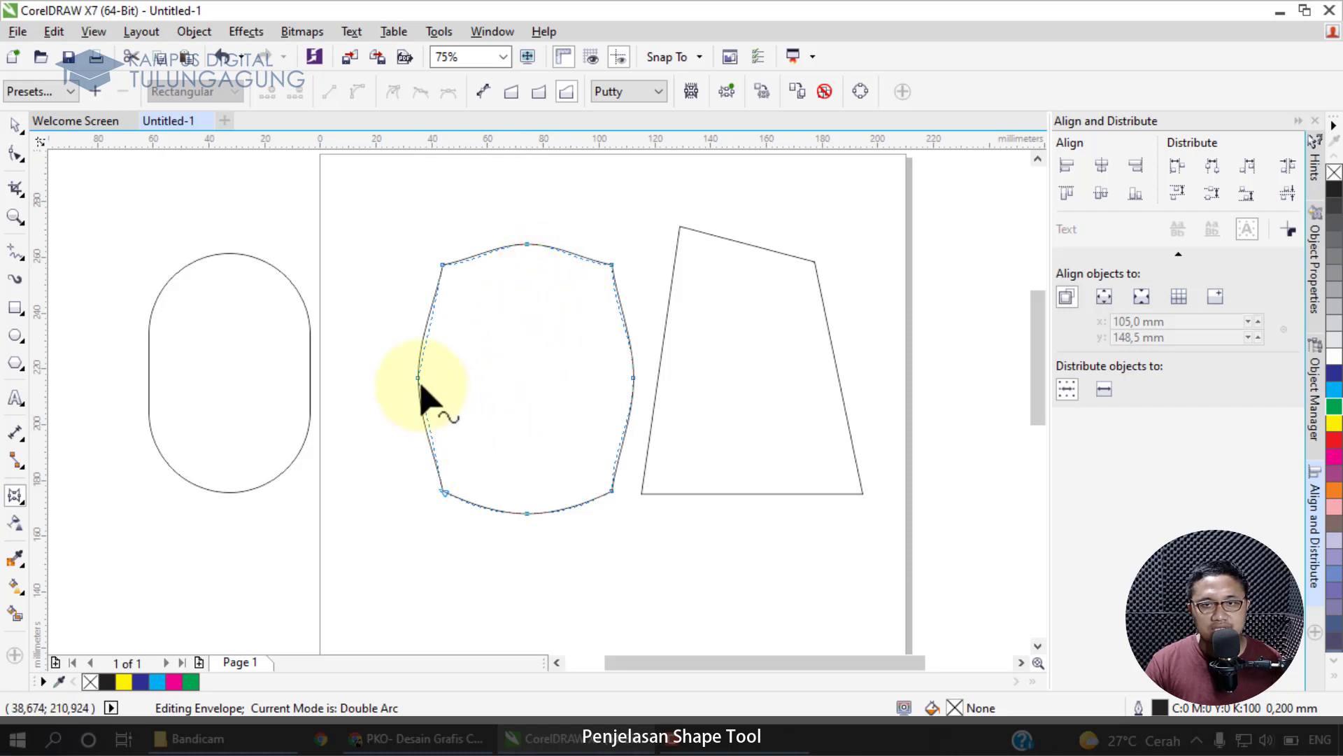
left_click_drag(420, 381, 458, 378)
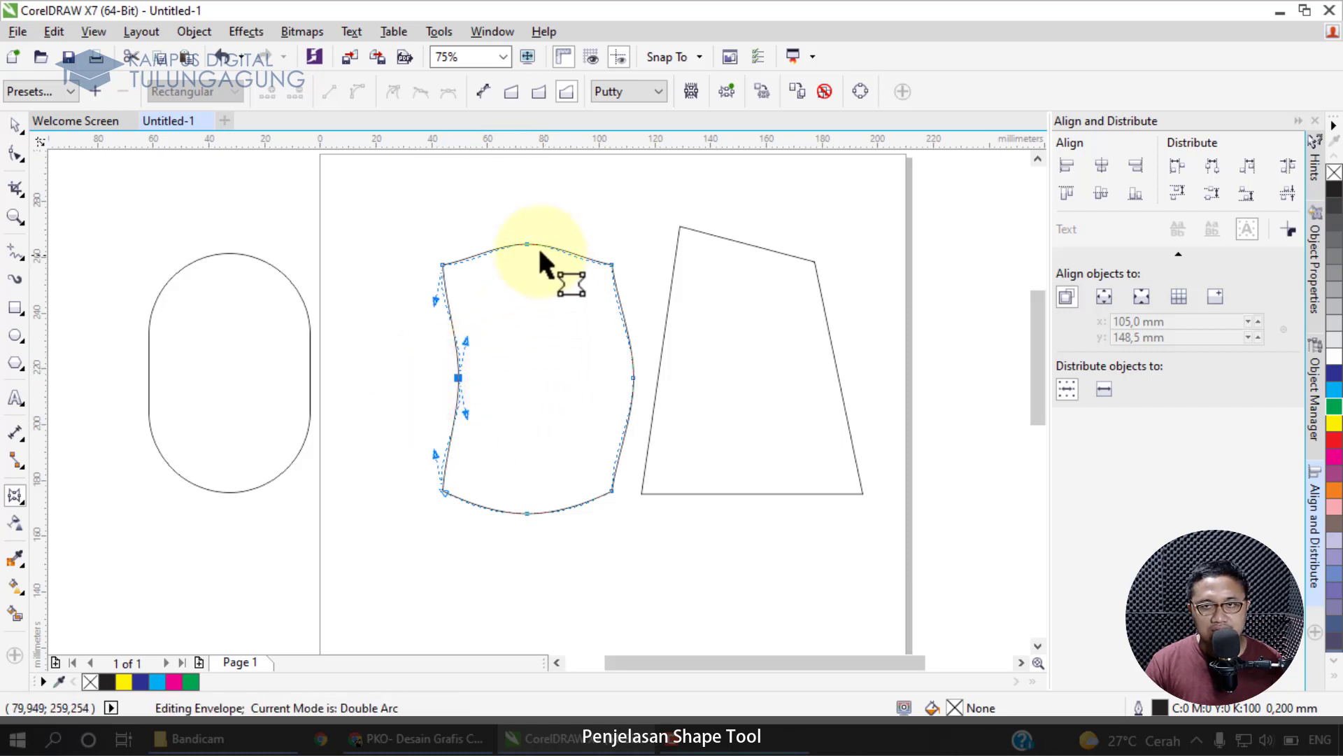
mouse_move(527, 243)
left_mouse_down()
mouse_move(525, 225)
mouse_move(525, 246)
left_mouse_up()
left_click(468, 265)
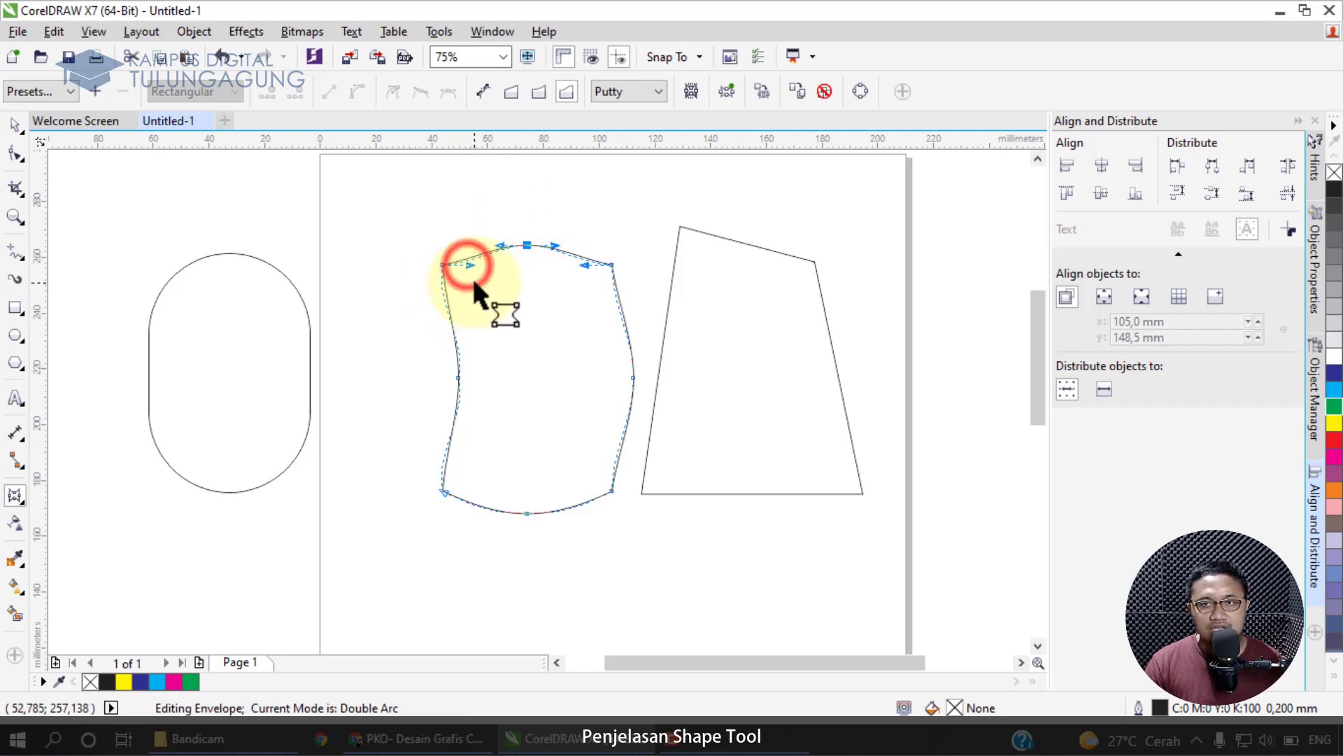
left_click(499, 245)
left_click_drag(529, 245, 528, 311)
- Distort the trapezoid freely by moving its corner and middle envelope nodes along all four sides into an irregular curved outline
left_click(717, 369)
left_click_drag(679, 227, 680, 291)
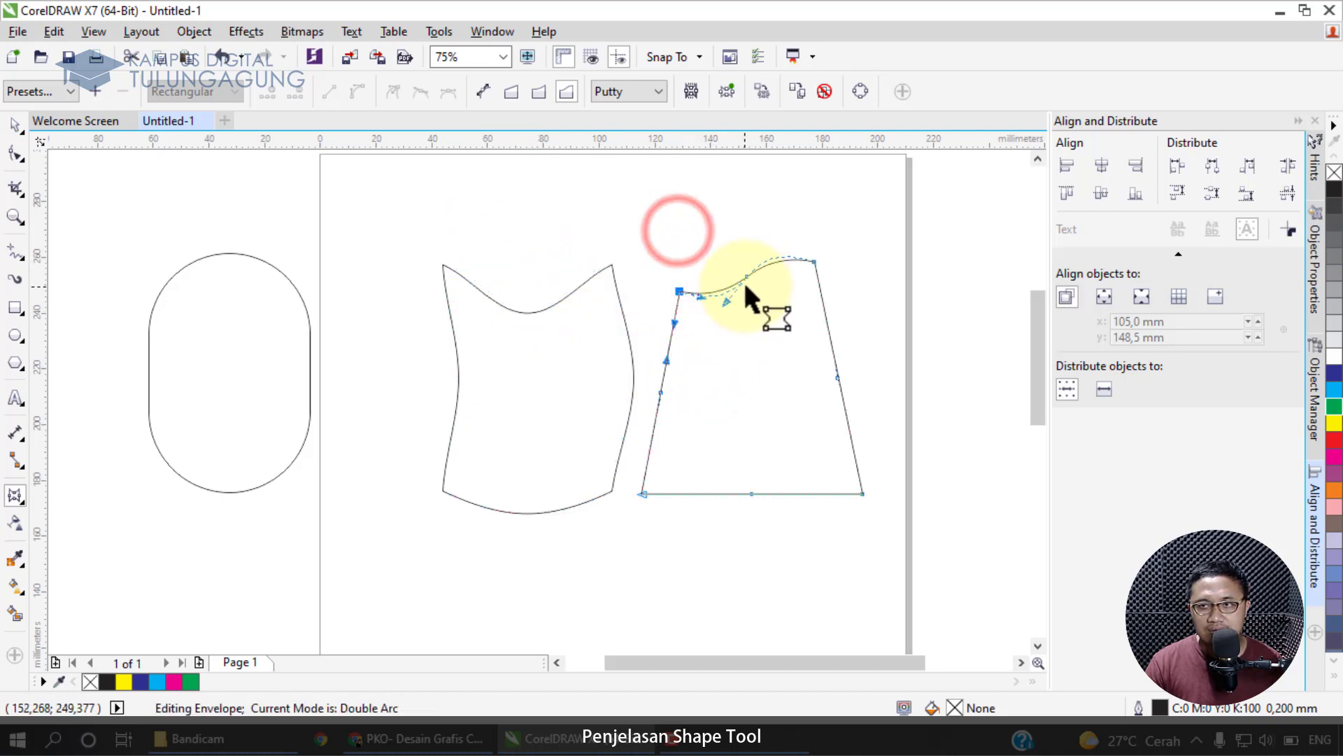
left_click_drag(815, 262, 814, 226)
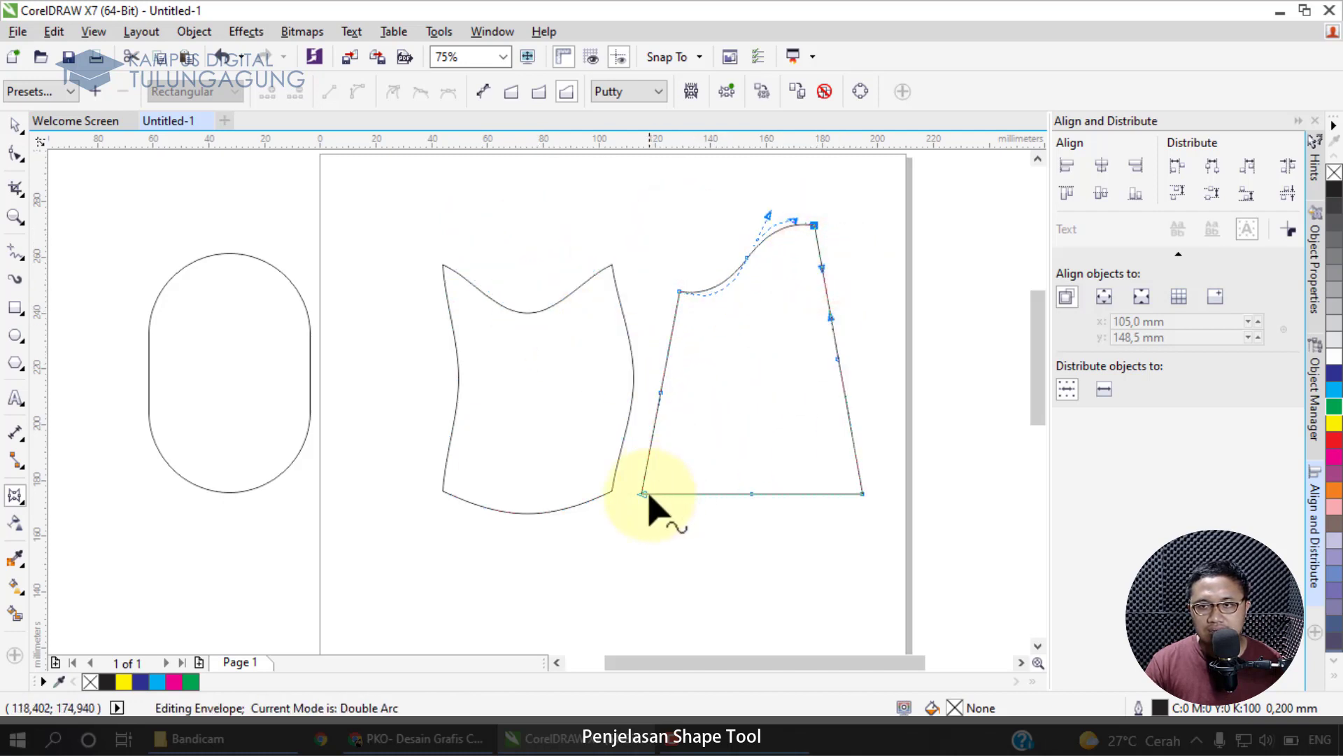
left_click_drag(638, 493, 783, 434)
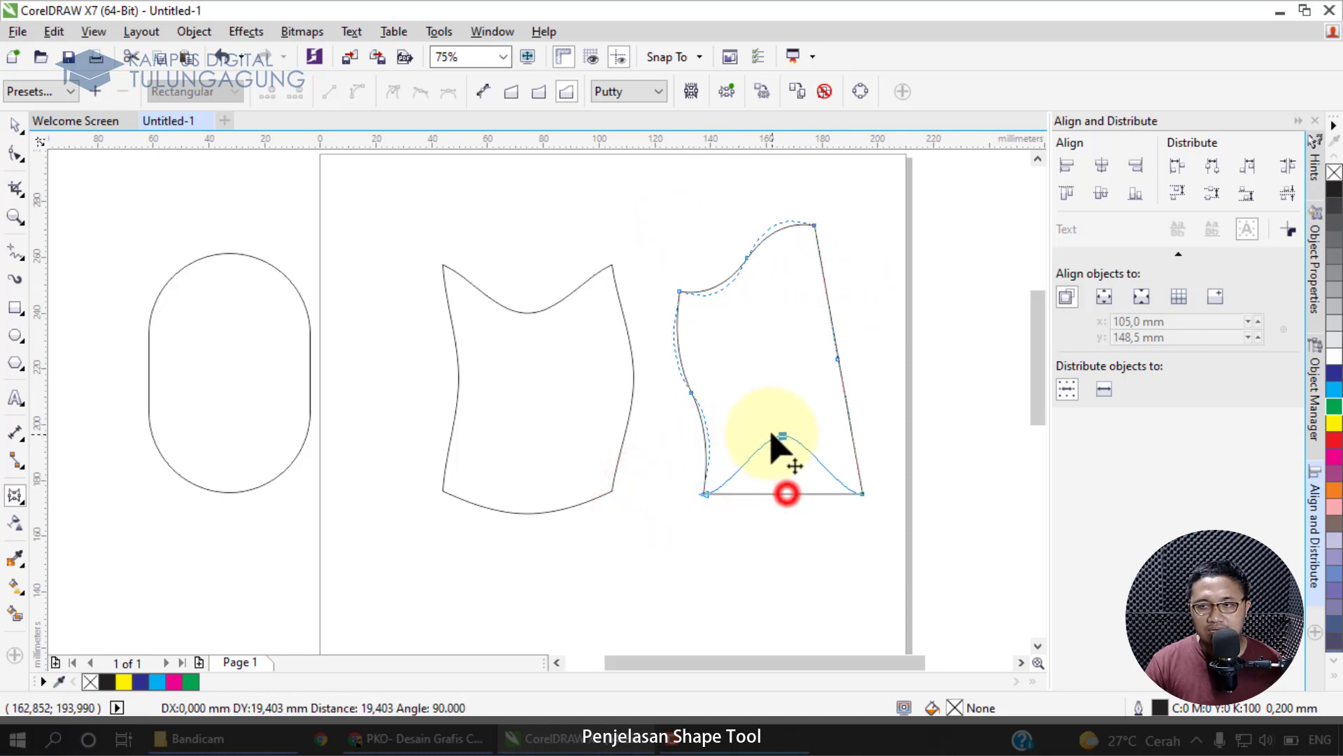
left_click_drag(861, 494, 863, 395)
left_click_drag(839, 308, 870, 308)
left_click_drag(783, 383, 775, 483)
left_click_drag(758, 537, 759, 537)
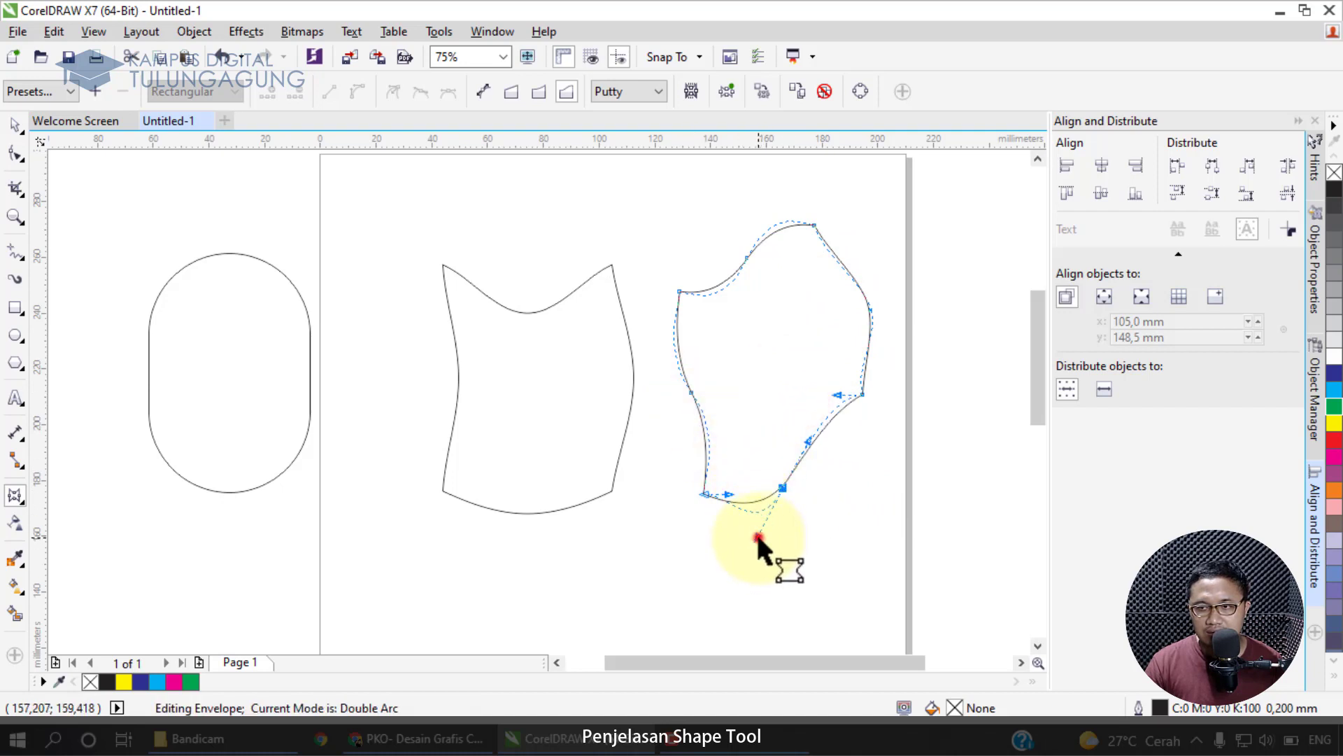
- Select the rounded rectangle with the Shape tool and reduce its corner radius to about 14 mm
left_click(24, 157)
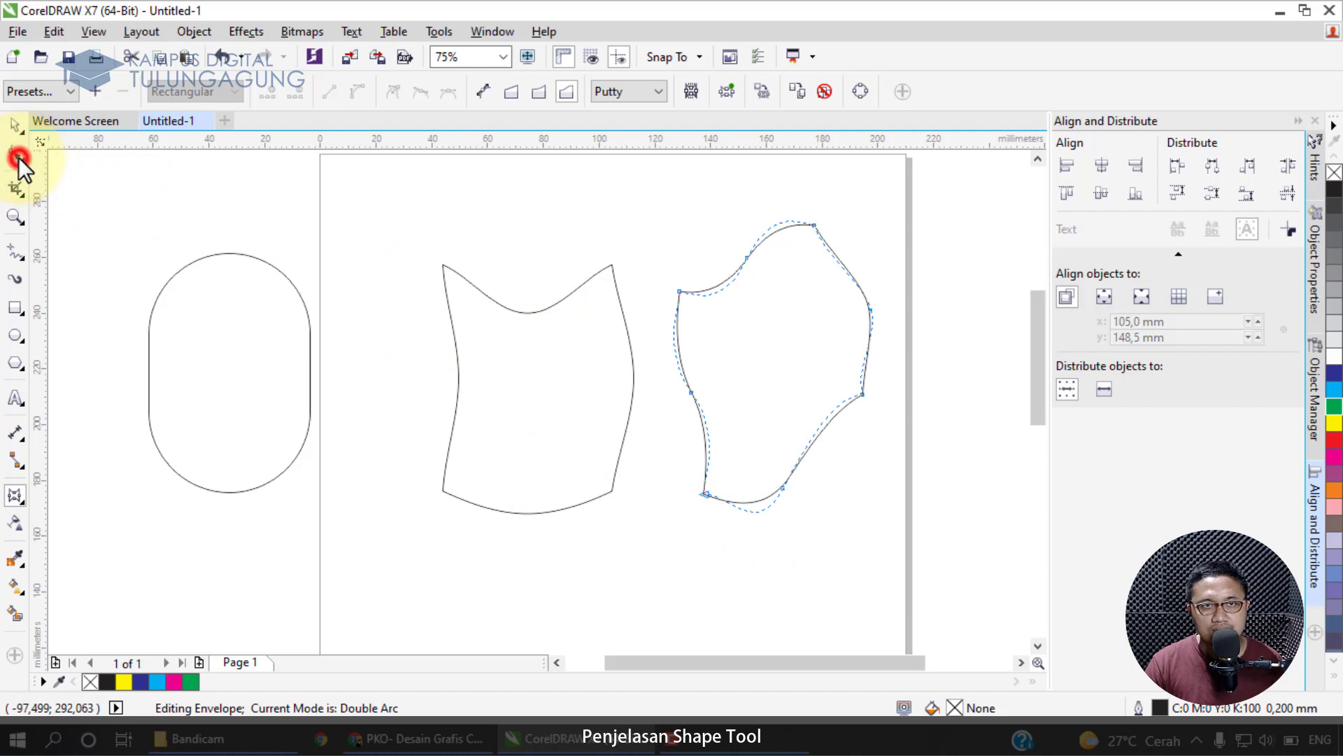
left_click(19, 126)
left_click(15, 154)
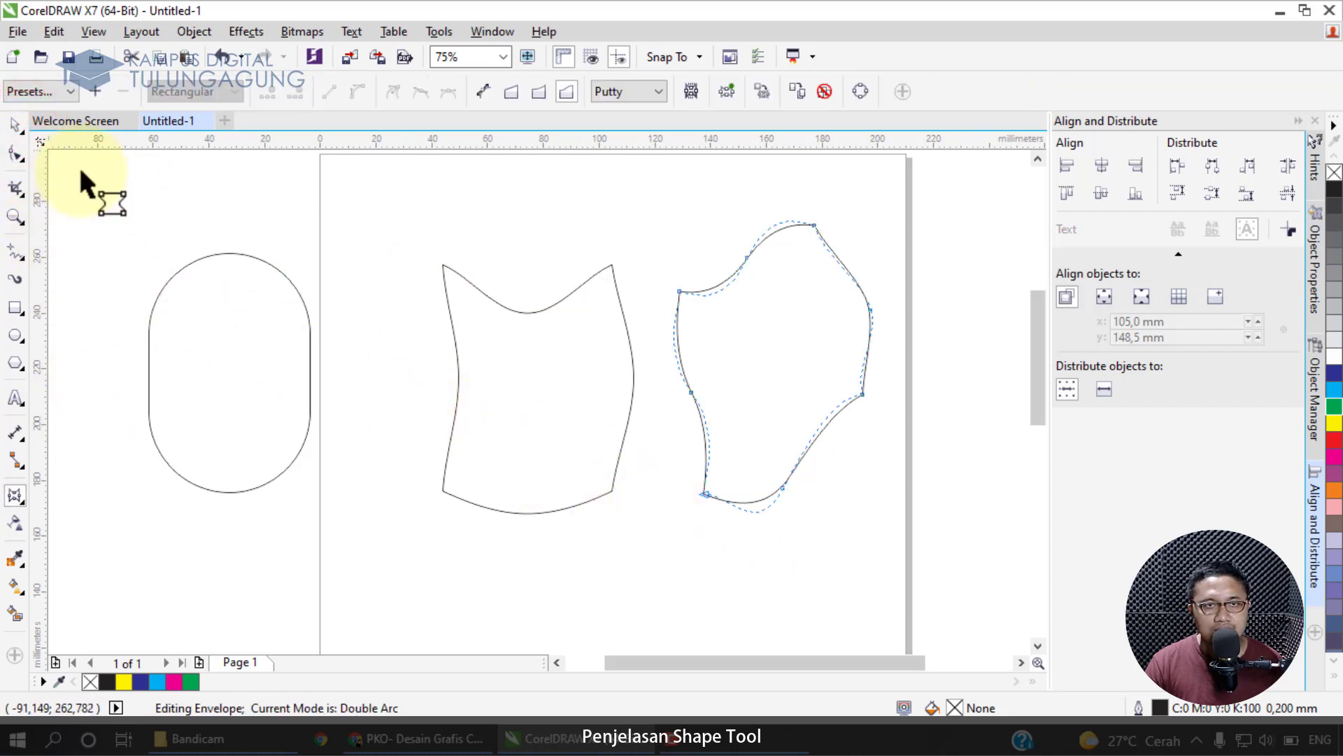
left_click(277, 332)
left_click(19, 158)
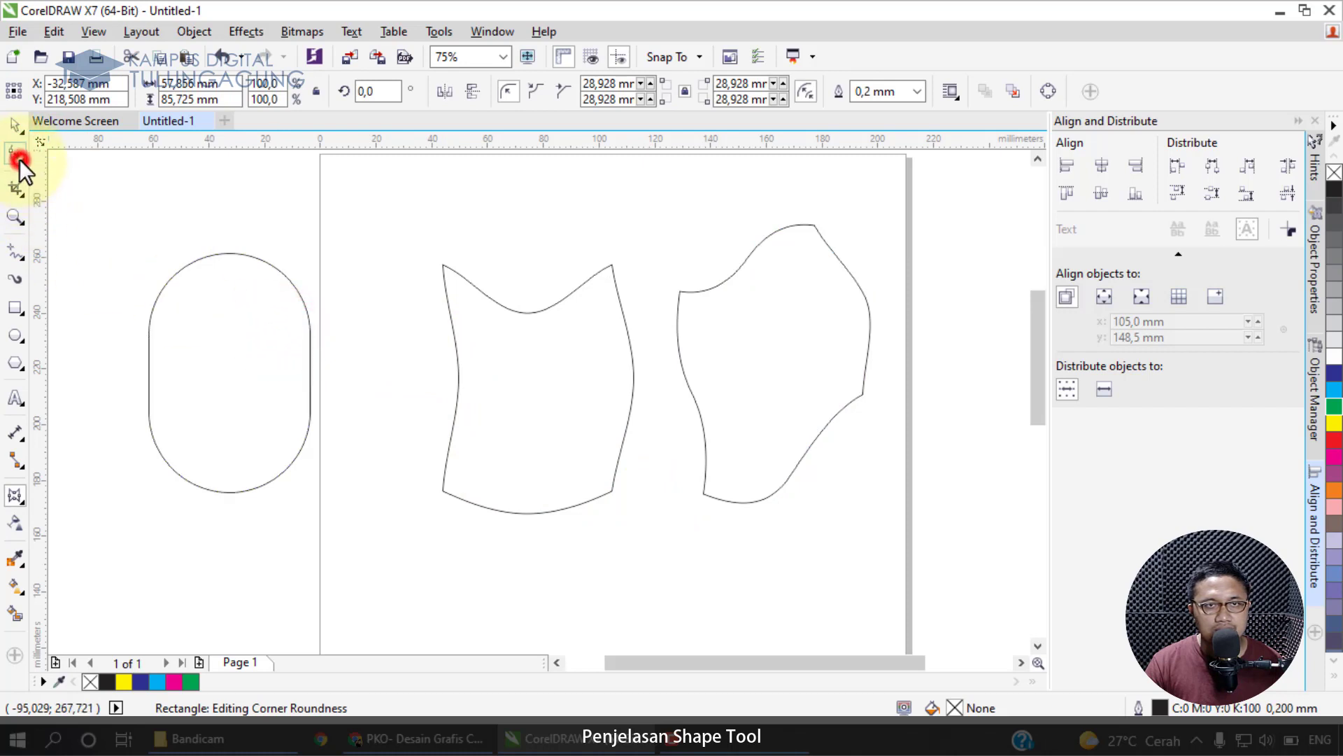
left_click_drag(245, 219, 145, 409)
left_click_drag(162, 470, 156, 446)
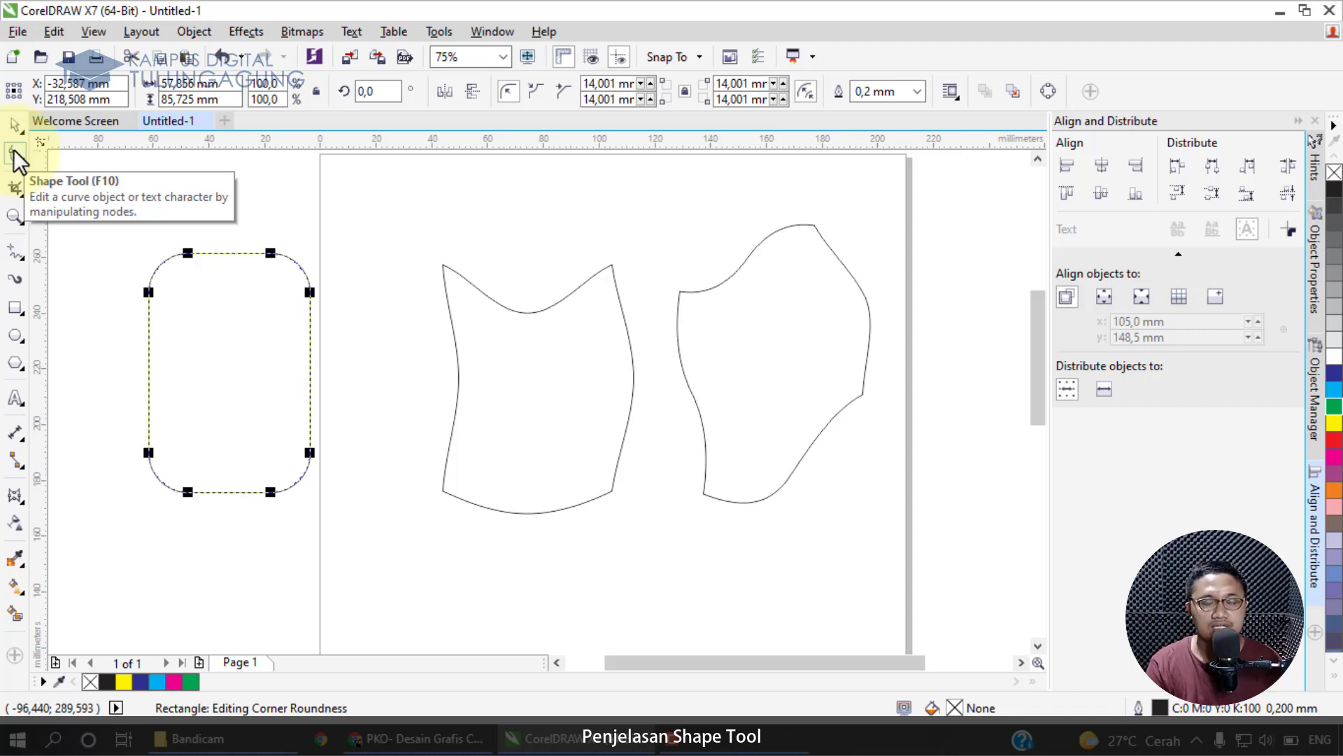
- Lower the upper-left corner node of the middle object's envelope and finish editing the envelope
left_click(454, 328)
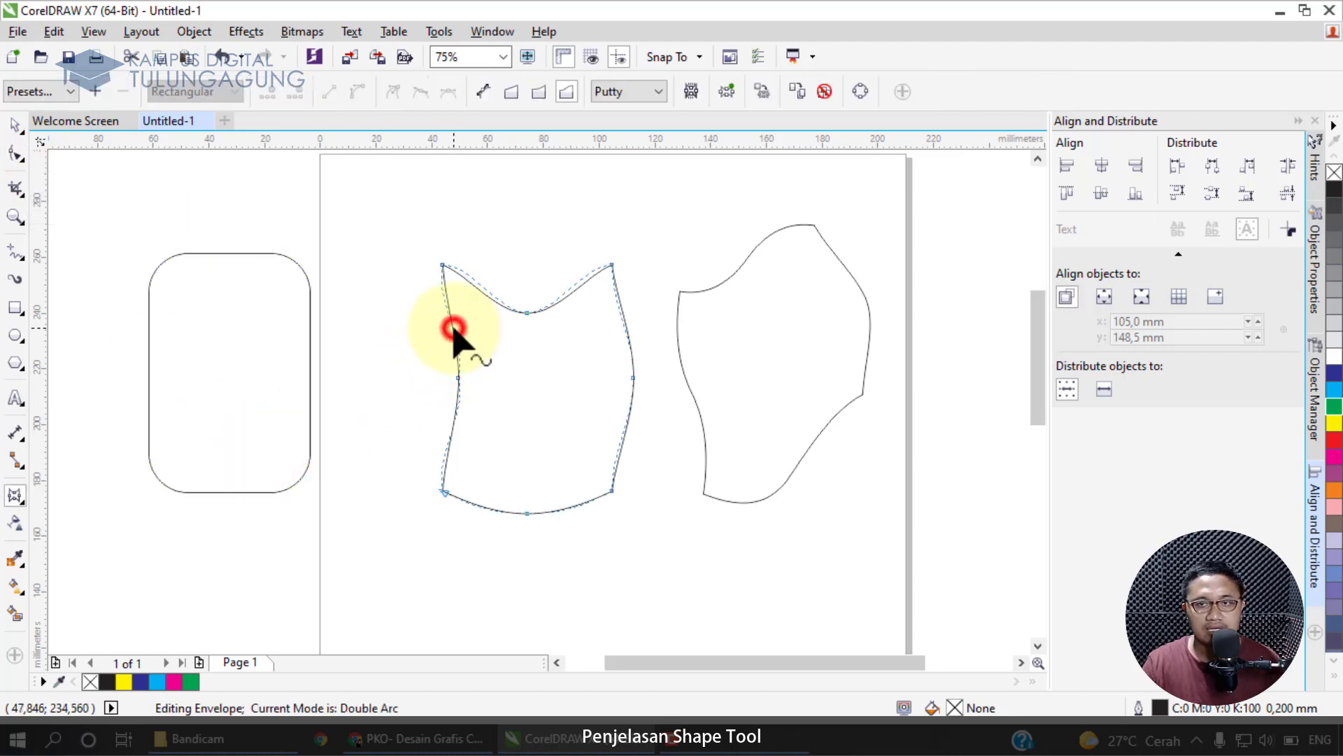
left_click_drag(443, 266, 443, 311)
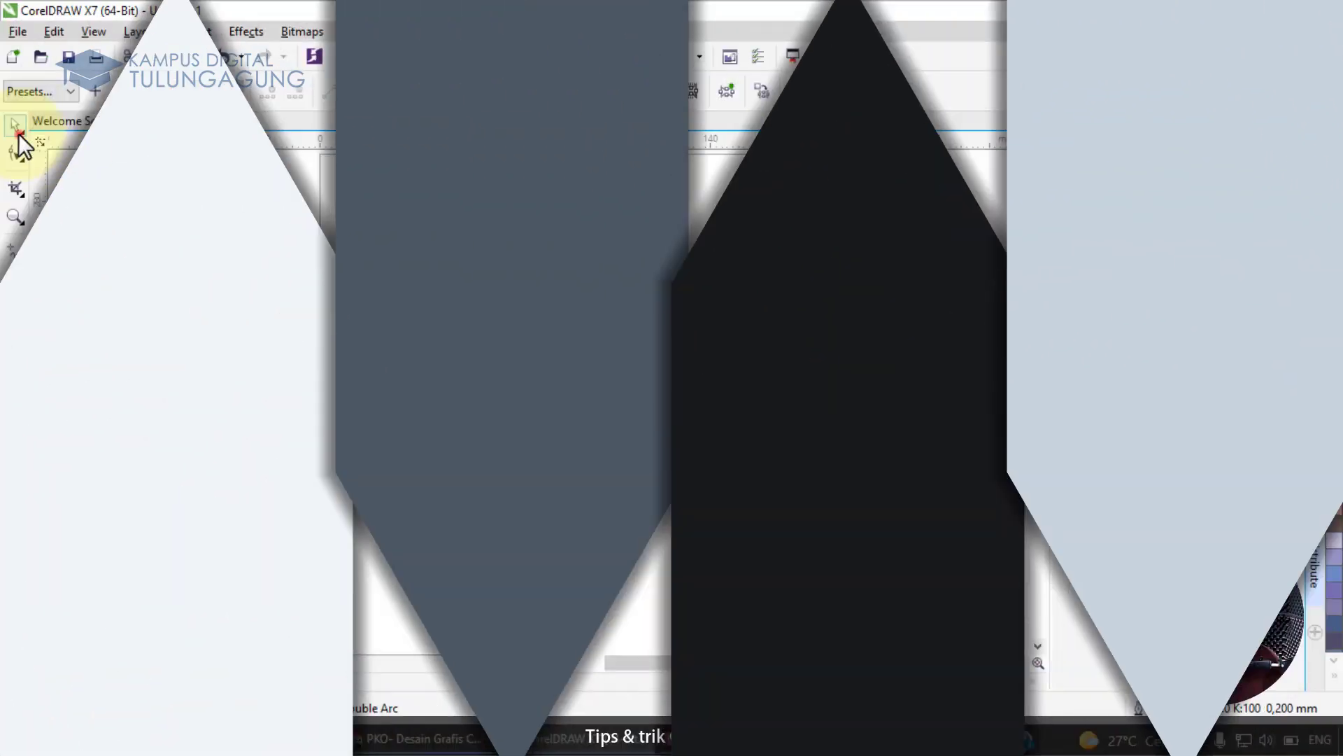
left_click(15, 127)
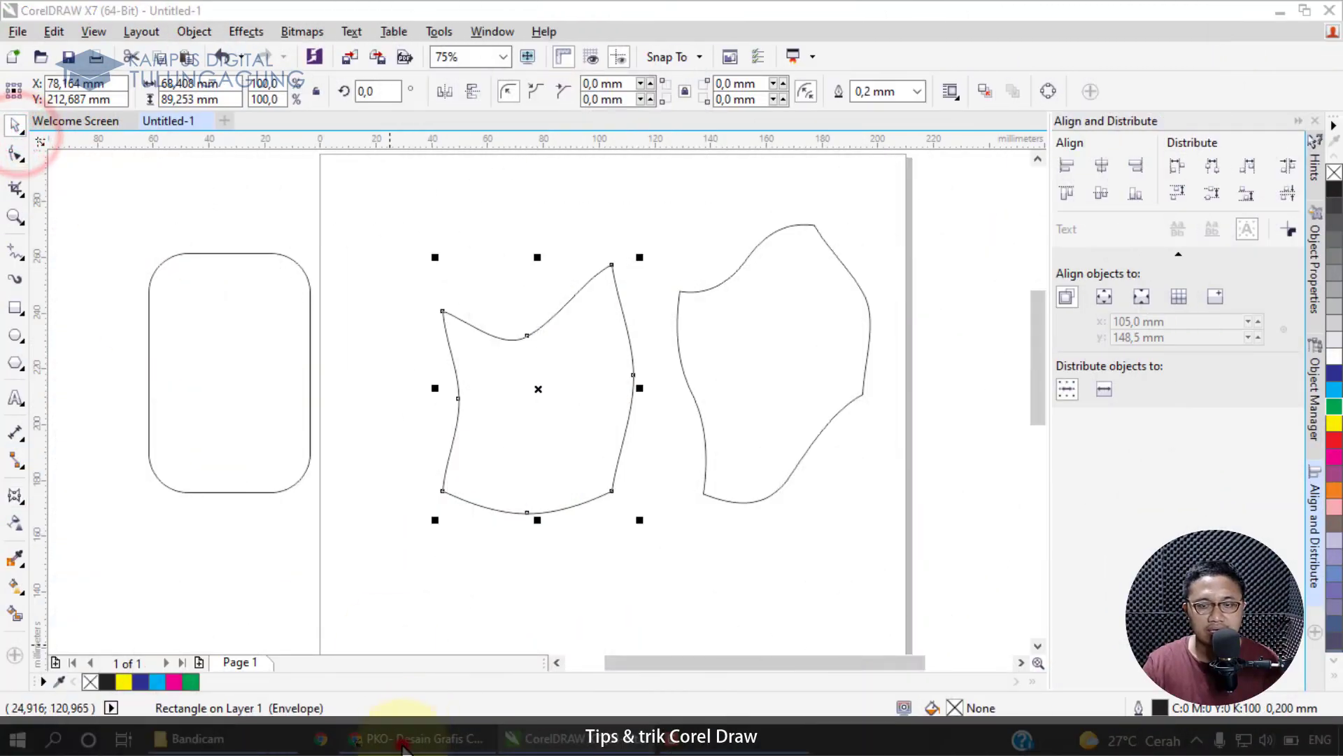
- Switch to the XMind map in the browser, expand the Tips branch, review its topics and return to CorelDRAW
left_click(420, 735)
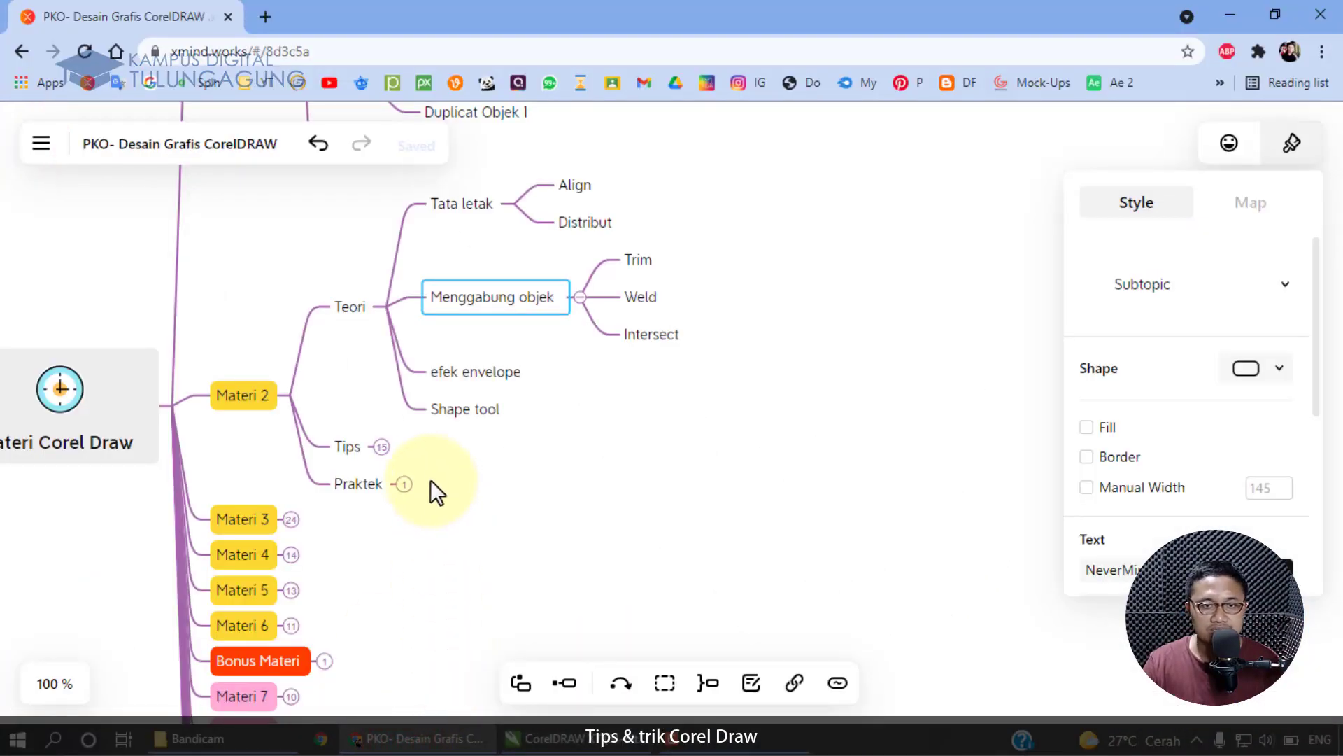
left_click(381, 446)
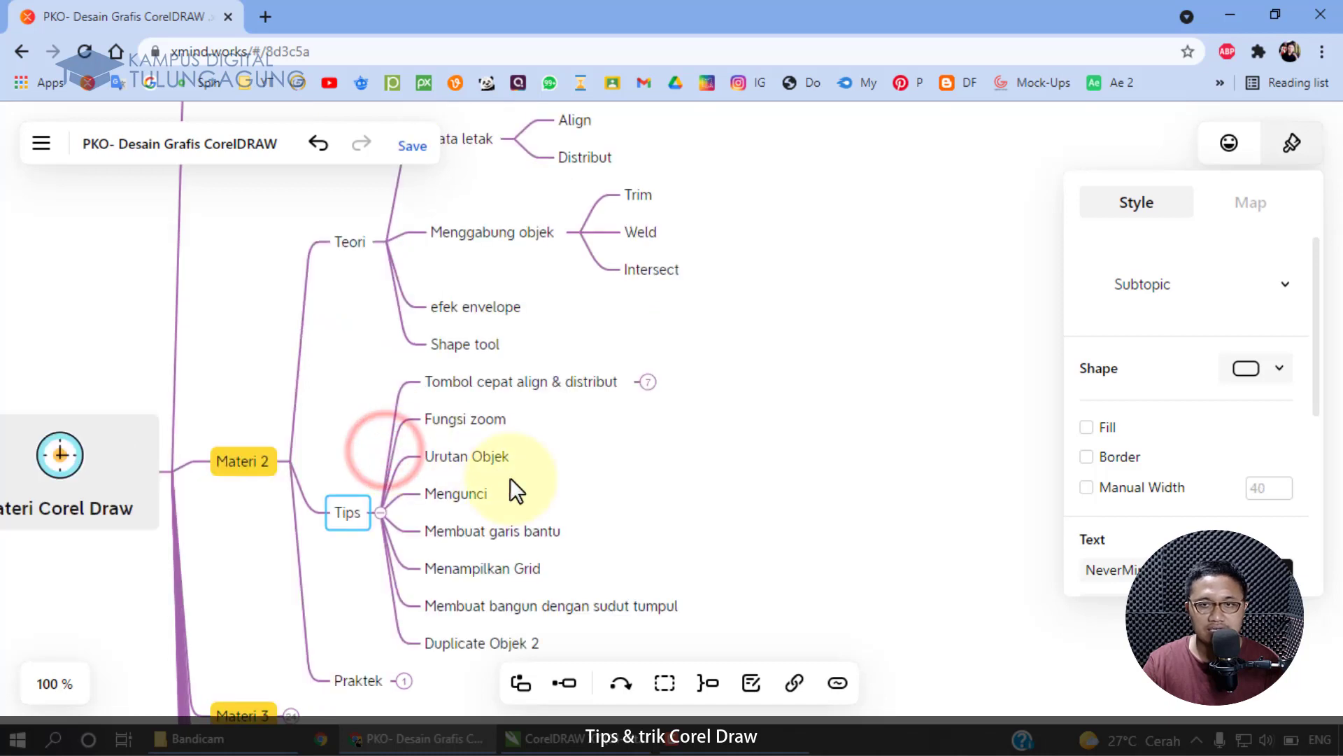
scroll(565, 502, "down", 3)
scroll(567, 500, "up", 1)
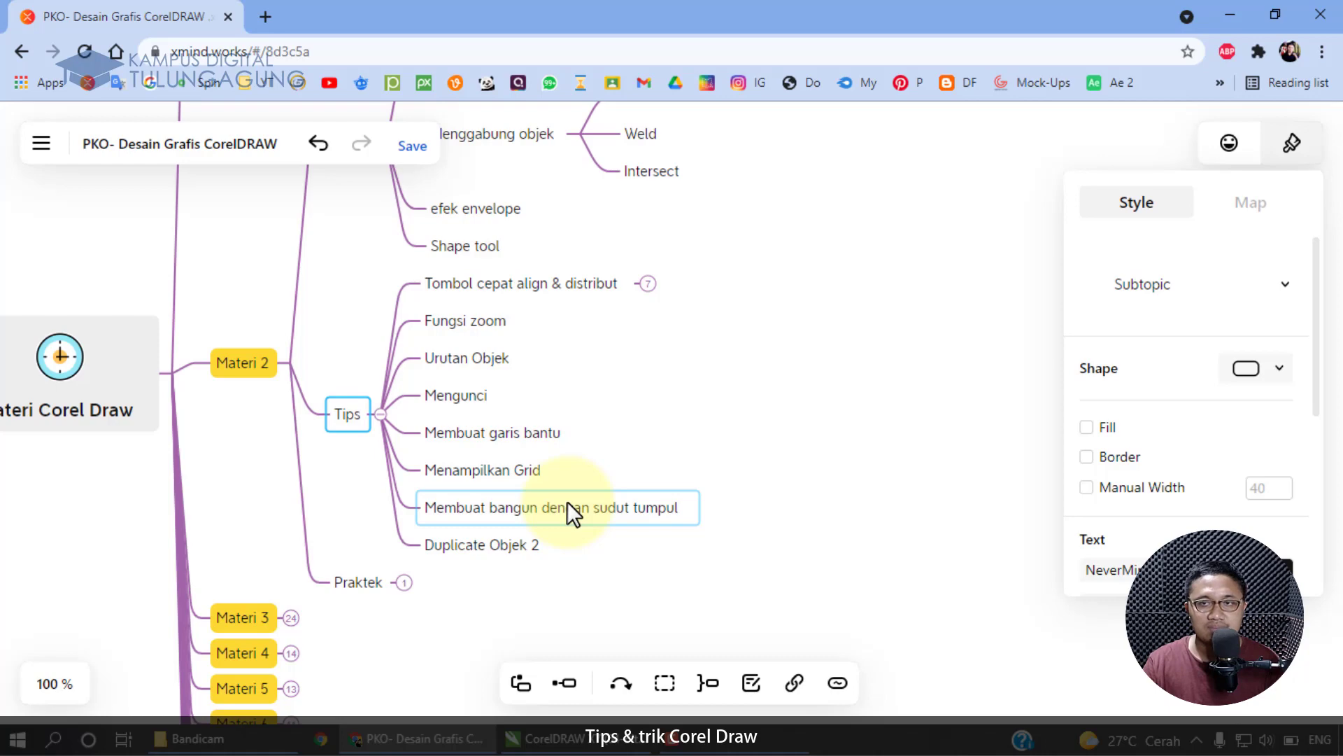
left_click(599, 739)
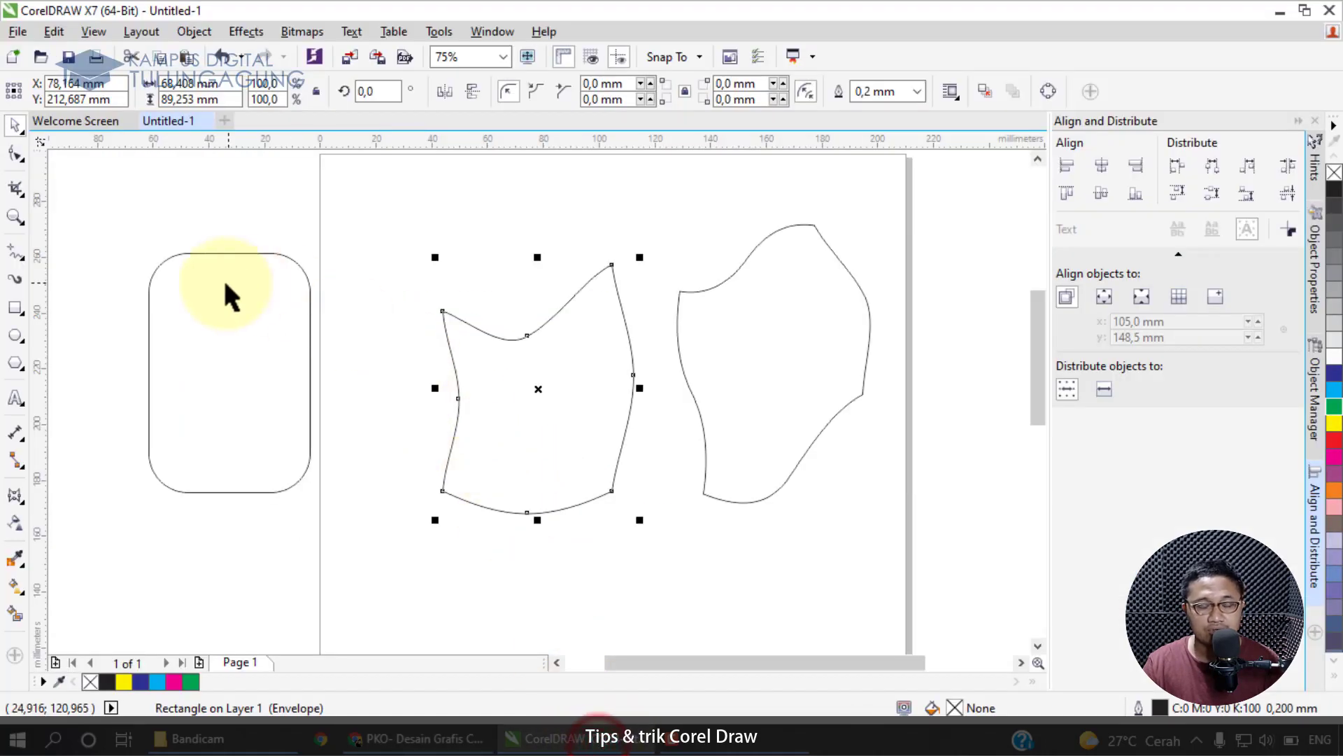
- Delete all objects from the drawing and draw a new rectangle about 144 by 128 mm on the page
key("ctrl+a")
key("Delete")
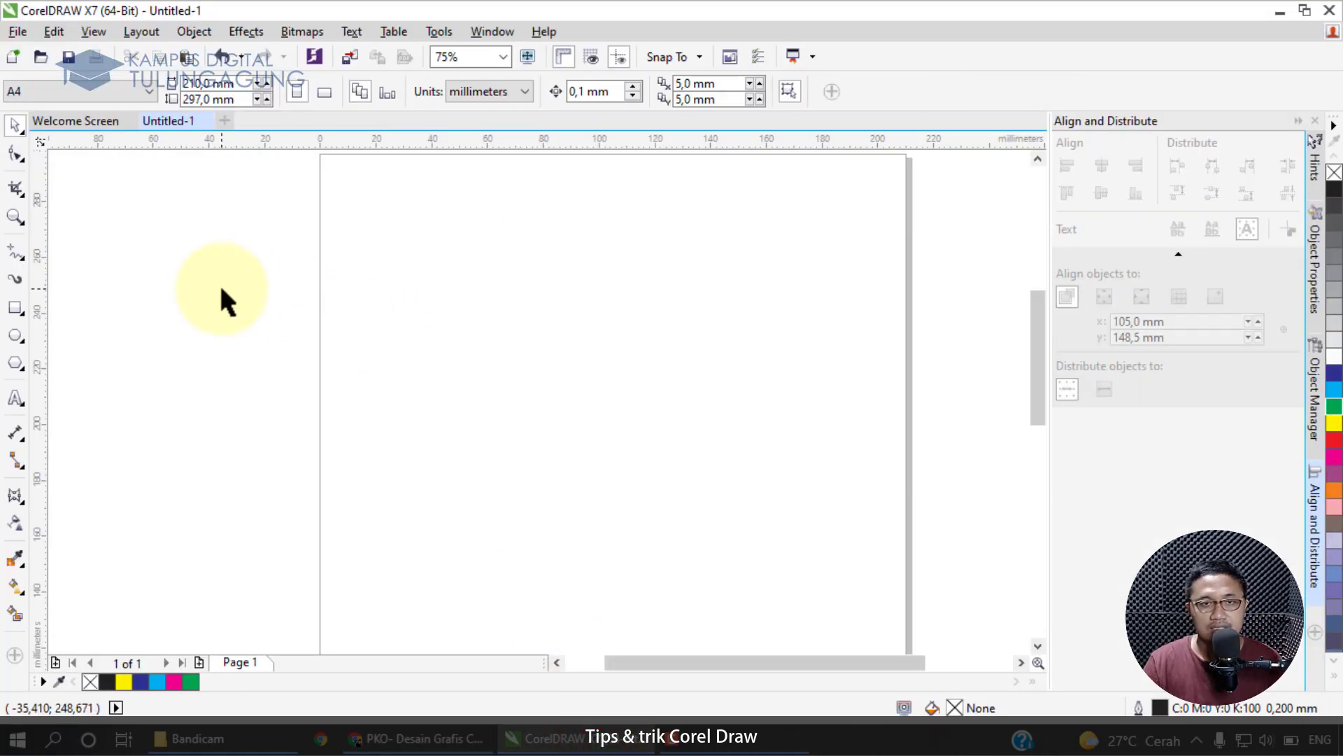
left_click(16, 307)
mouse_move(356, 229)
left_mouse_down()
mouse_move(524, 495)
mouse_move(585, 477)
mouse_move(693, 488)
mouse_move(759, 585)
left_mouse_up()
left_click_drag(1041, 379, 1039, 385)
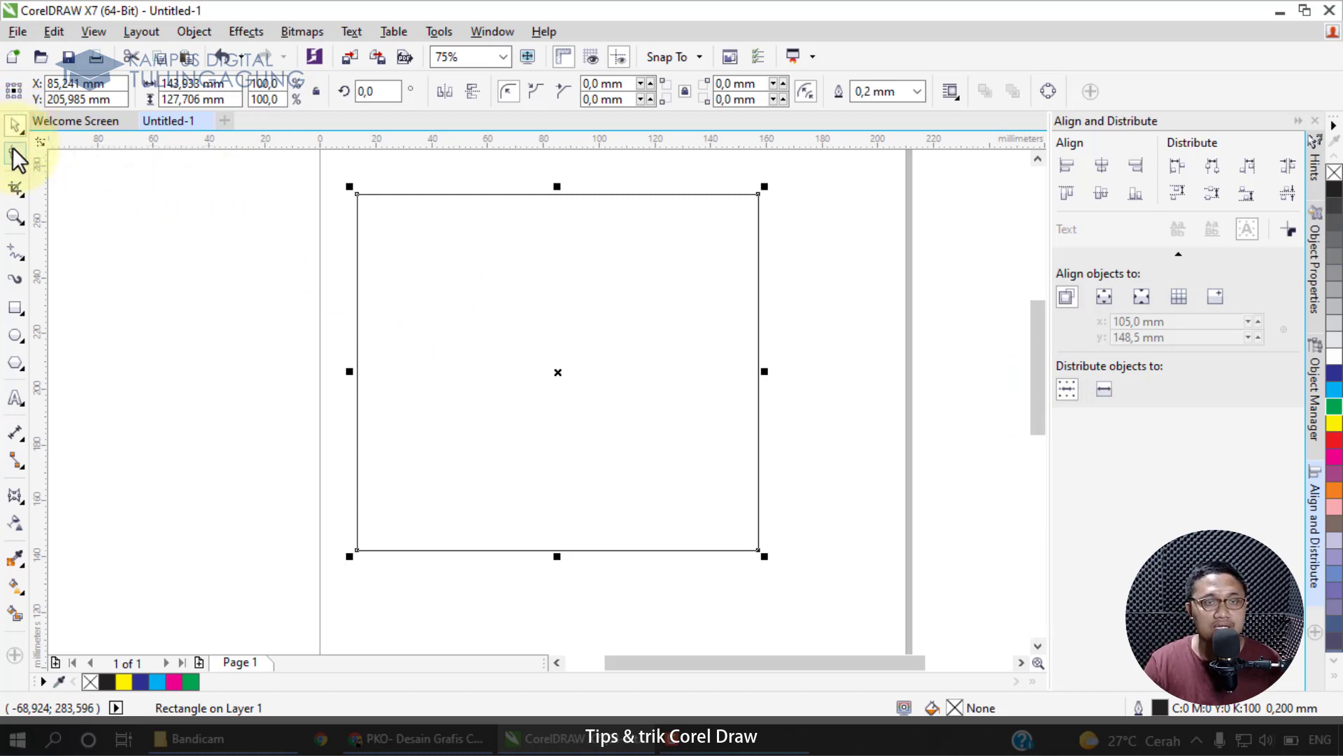
- Draw a circle about 23 mm across outside the page beside the large rectangle, and fill the rectangle with yellow
left_click(16, 335)
left_click_drag(206, 325, 269, 388)
left_click(21, 124)
left_click(460, 287)
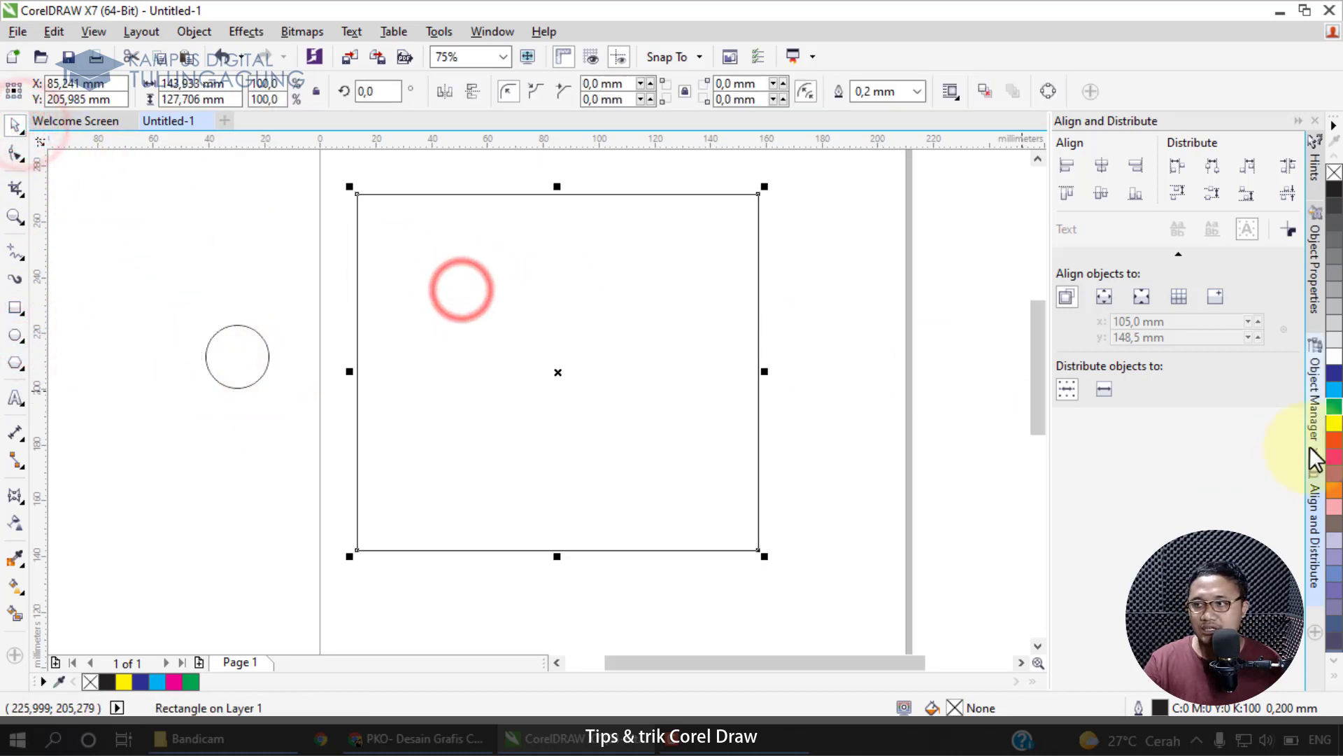
left_click(1334, 423)
- Fill the small circle with black and select it together with the yellow rectangle
left_click(254, 367)
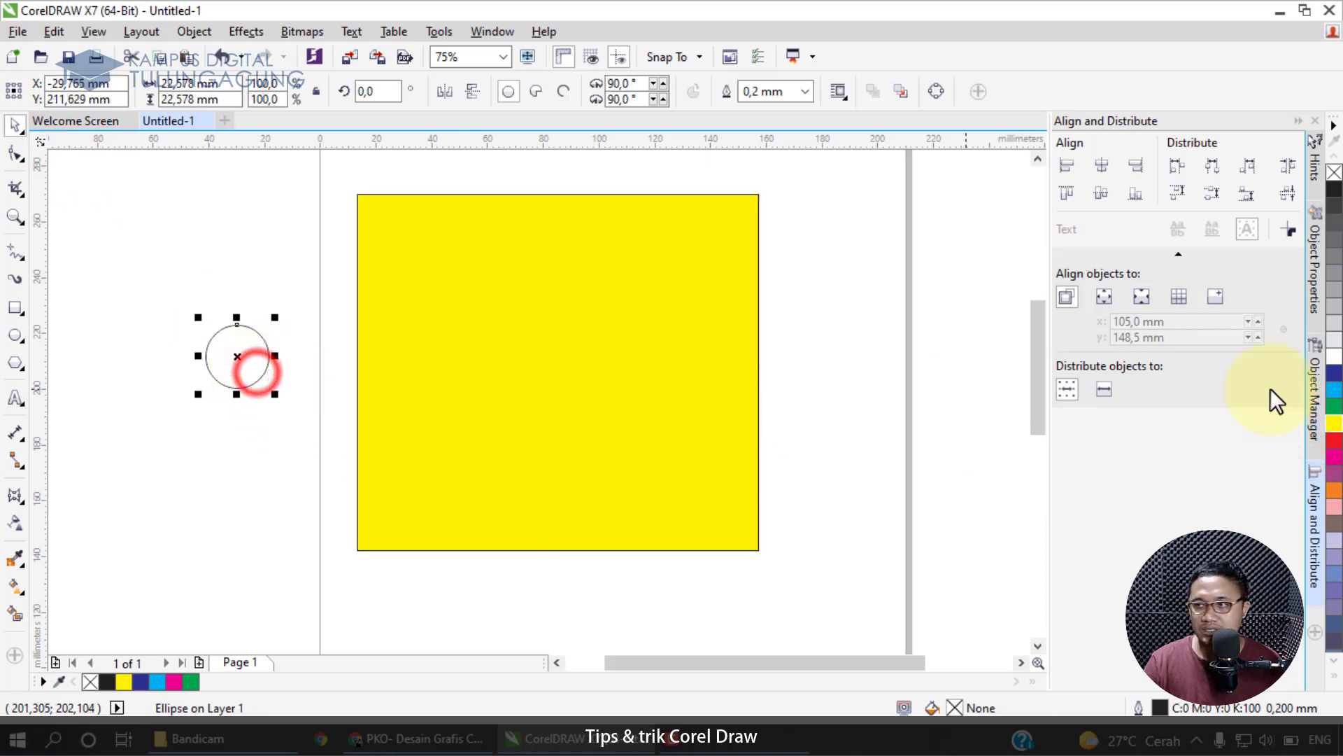
left_click(1335, 378)
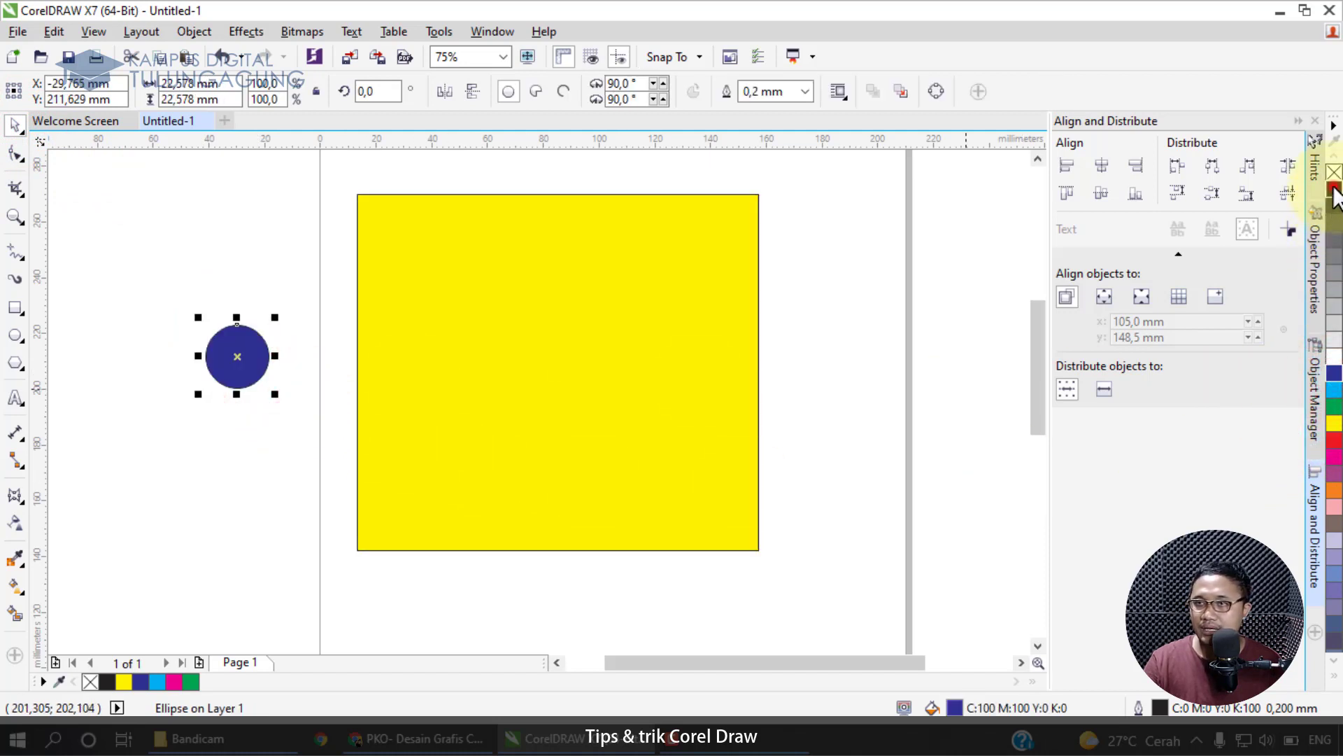
left_click(1334, 189)
left_click(434, 322, "shift")
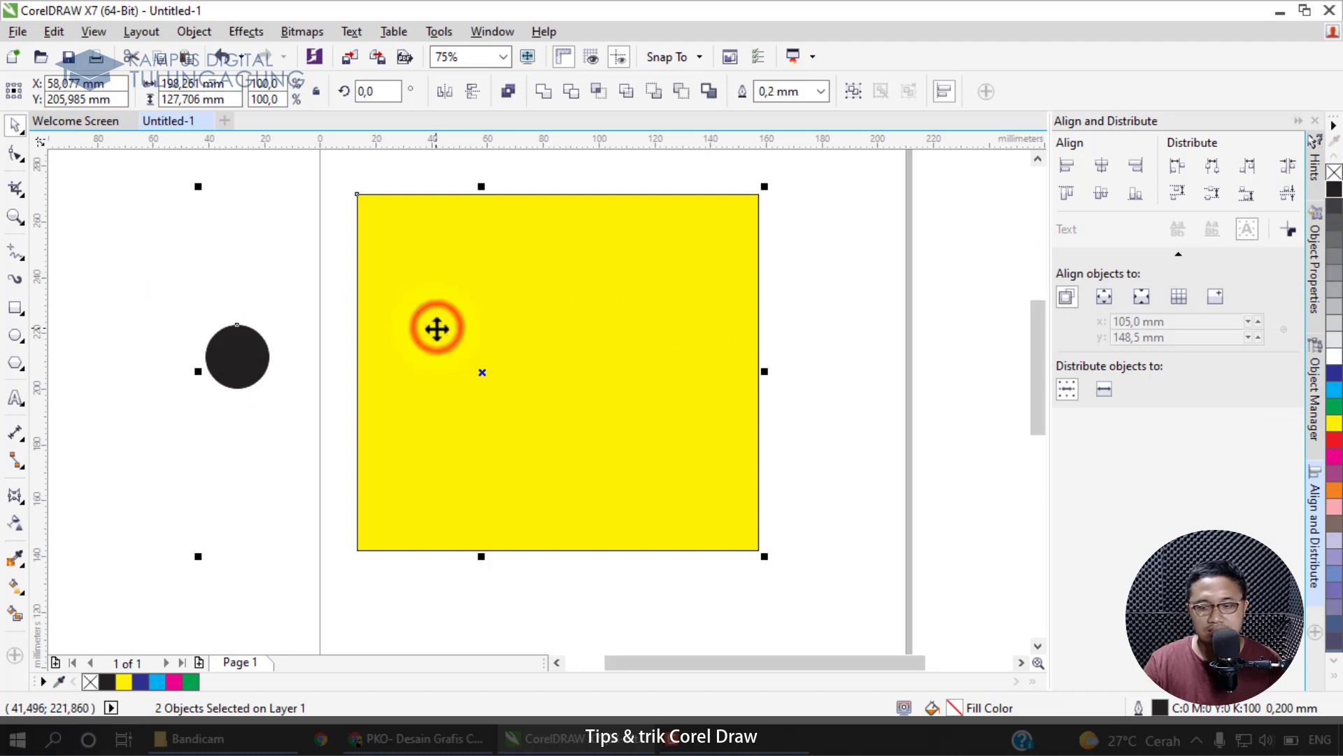
- Switch to the XMind map in the browser, expand the "Tombol cepat align & distribut" topic and return to CorelDRAW
left_click(378, 738)
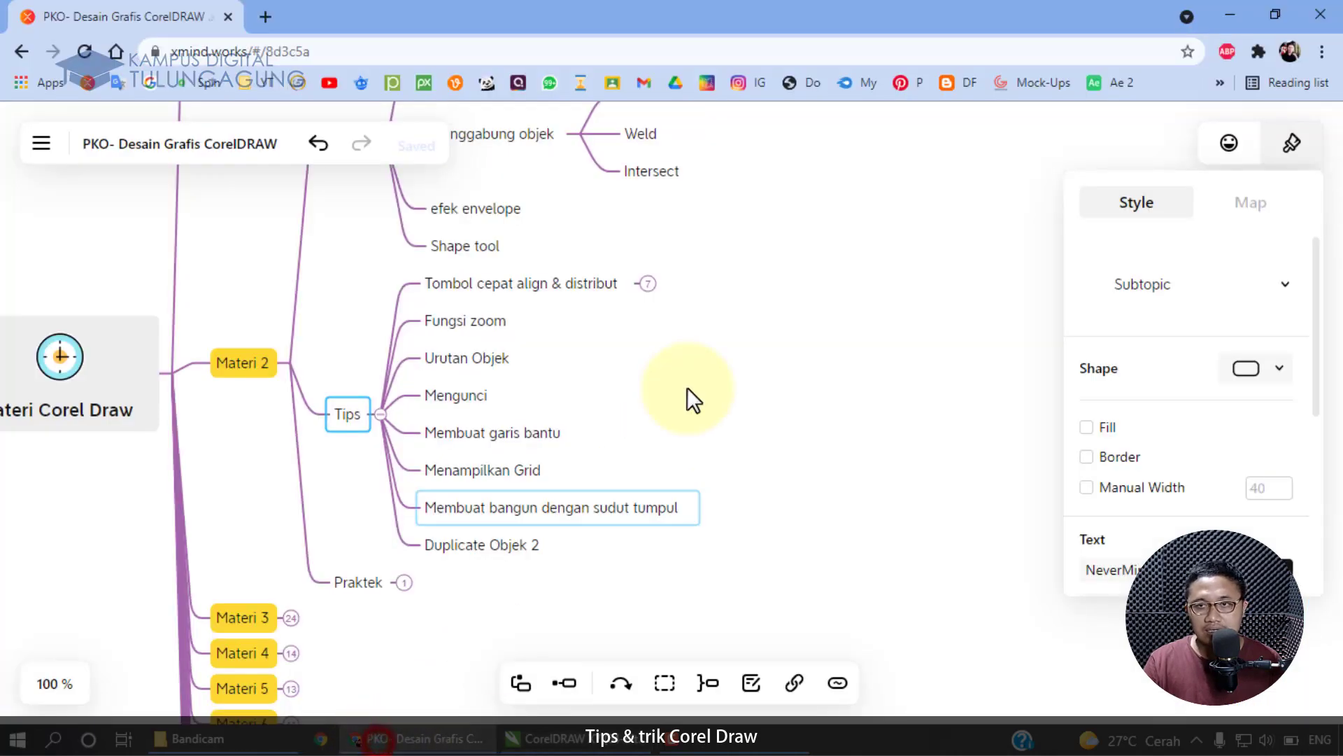
left_click(647, 283)
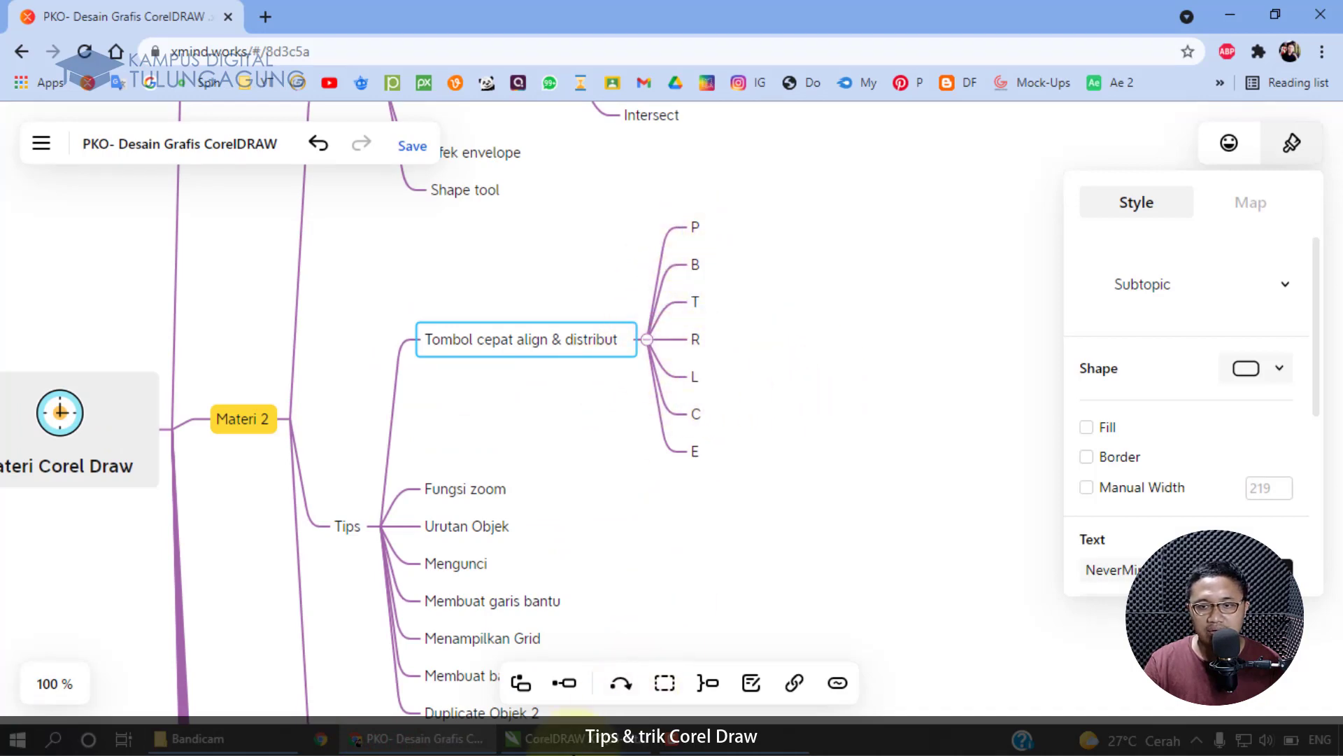
left_click(552, 739)
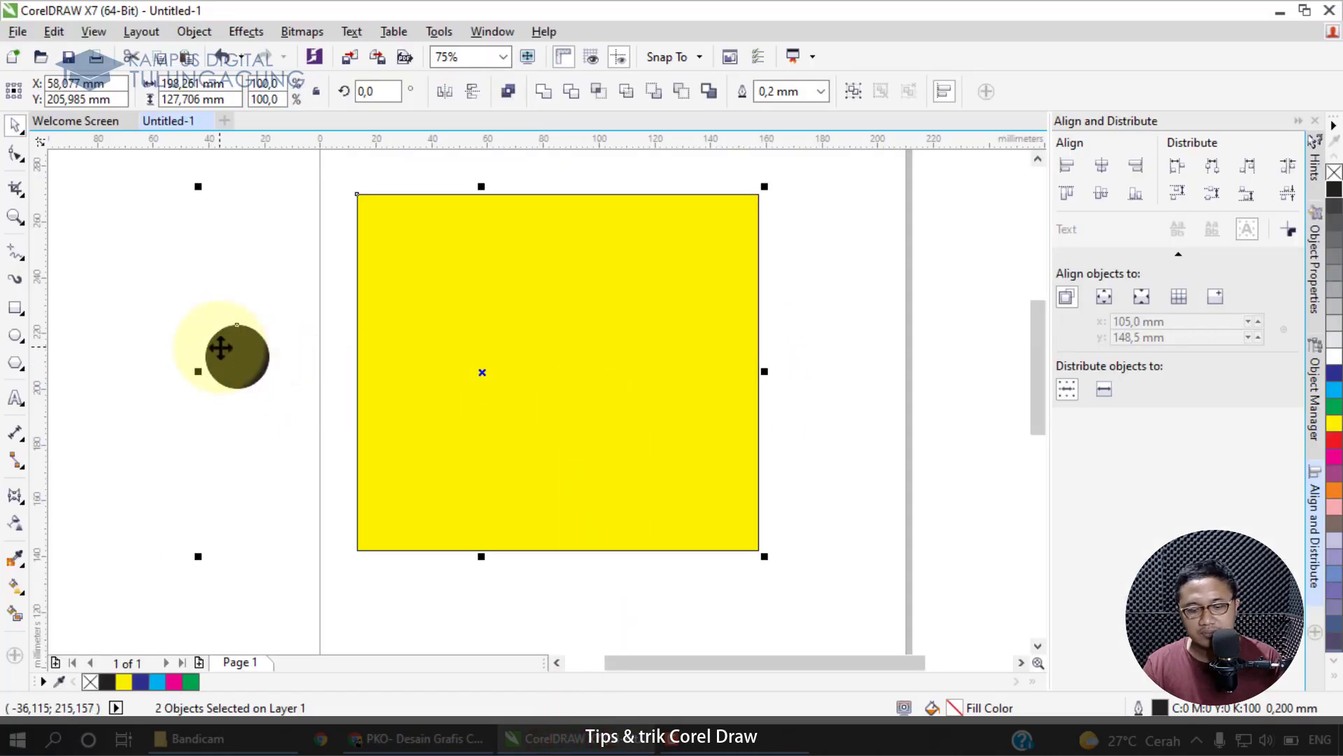
- Center the selected circle and yellow rectangle on the page
key("p")
mouse_move(1034, 388)
left_mouse_down()
mouse_move(1043, 378)
mouse_move(1051, 442)
mouse_move(1043, 412)
left_mouse_up()
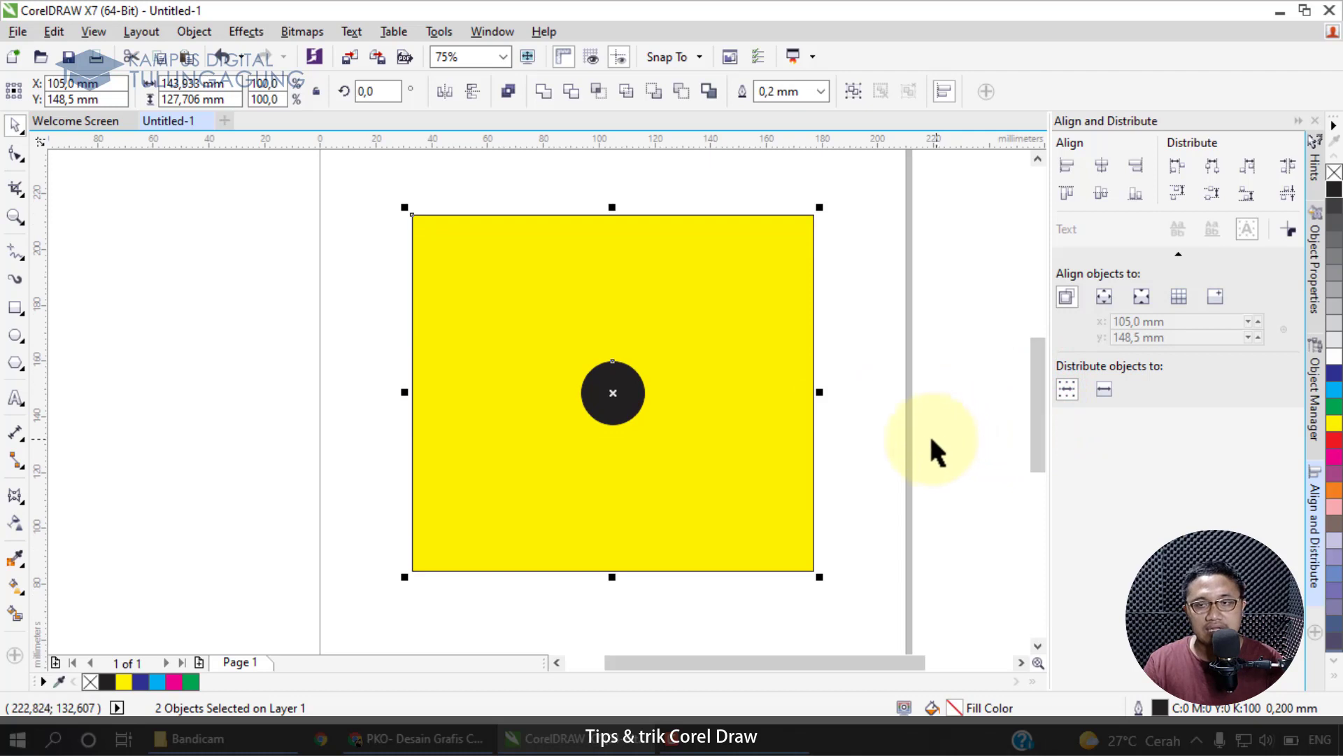
scroll(675, 443, "down", 1)
left_click_drag(711, 444, 253, 373)
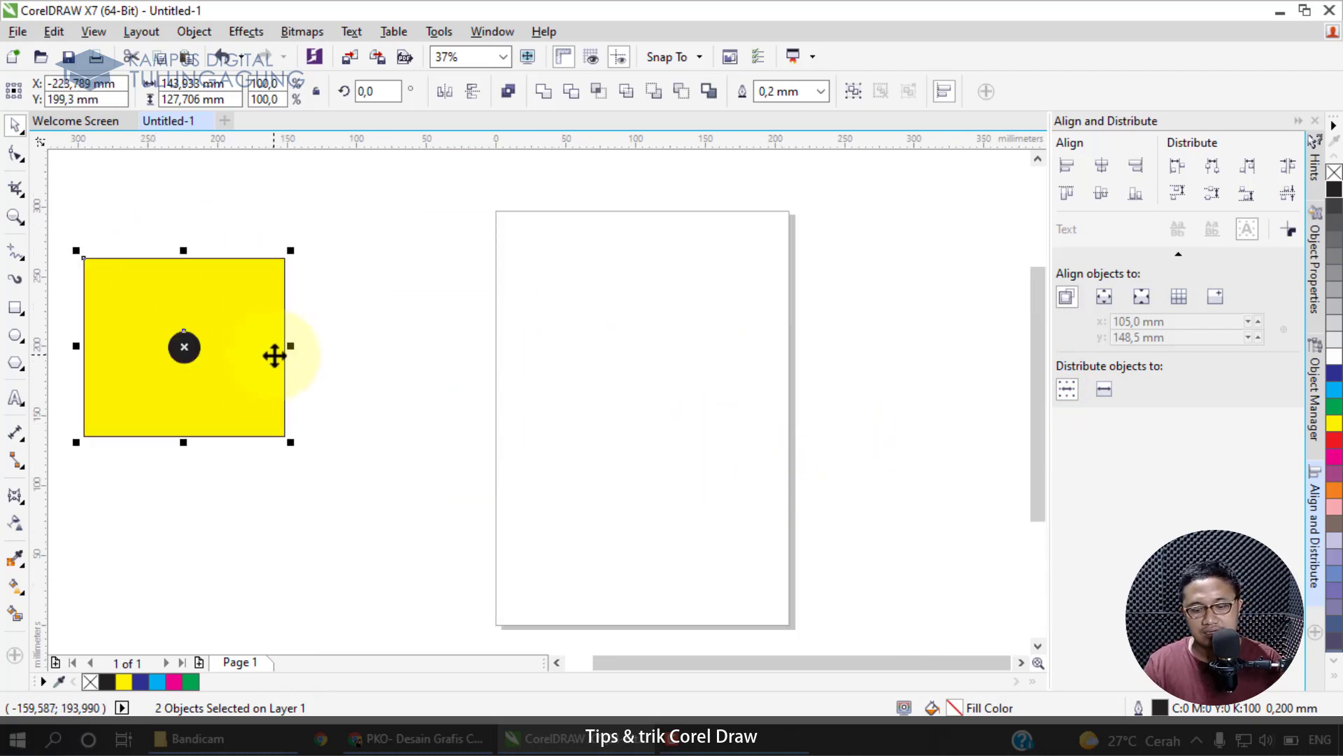
key("ctrl+z")
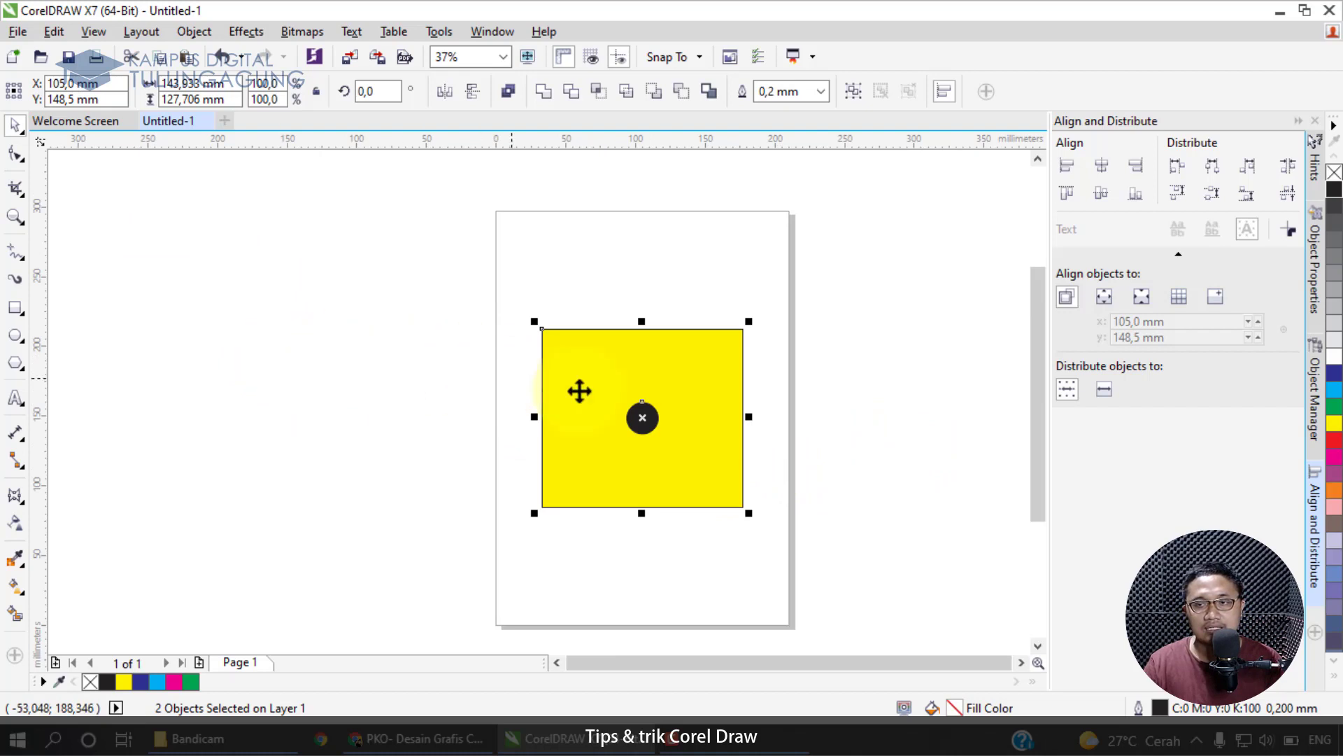
- Align the circle alternately to the top and bottom edges of the yellow rectangle, finishing with vertical center alignment
scroll(719, 430, "up", 1)
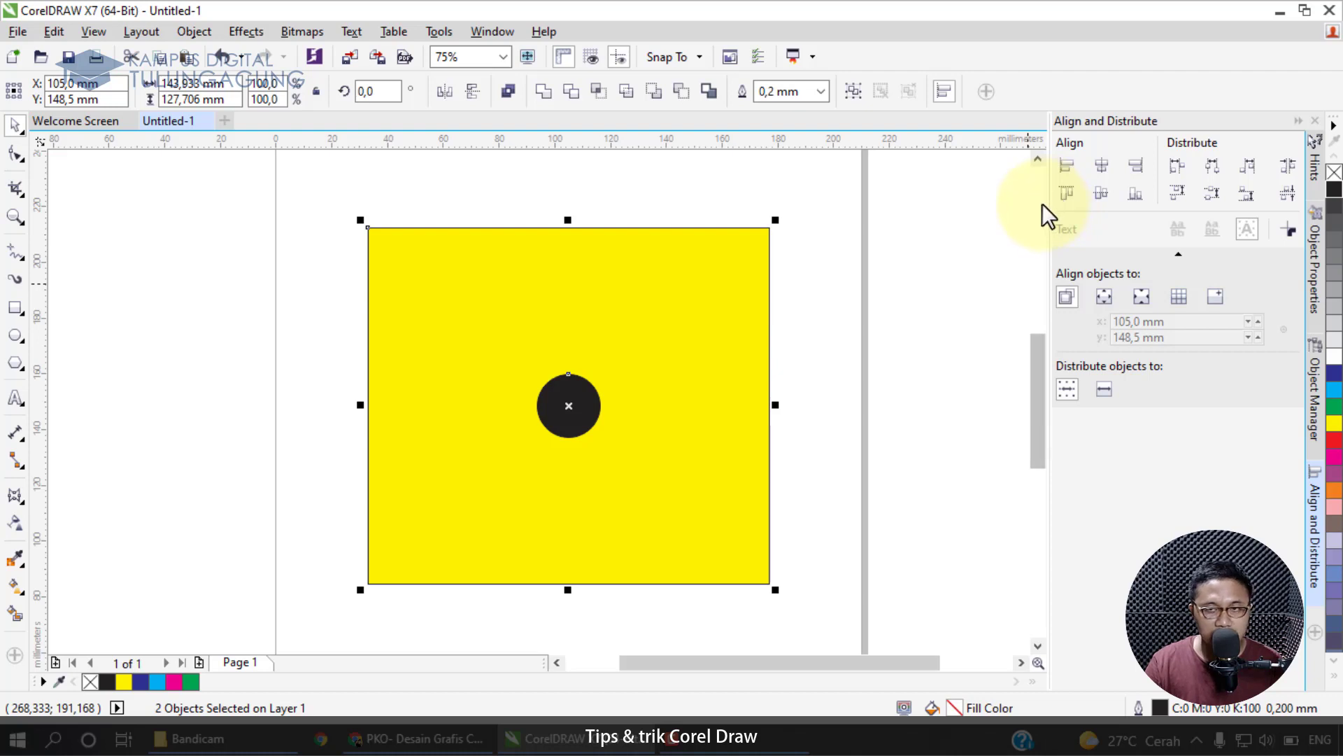
key("t")
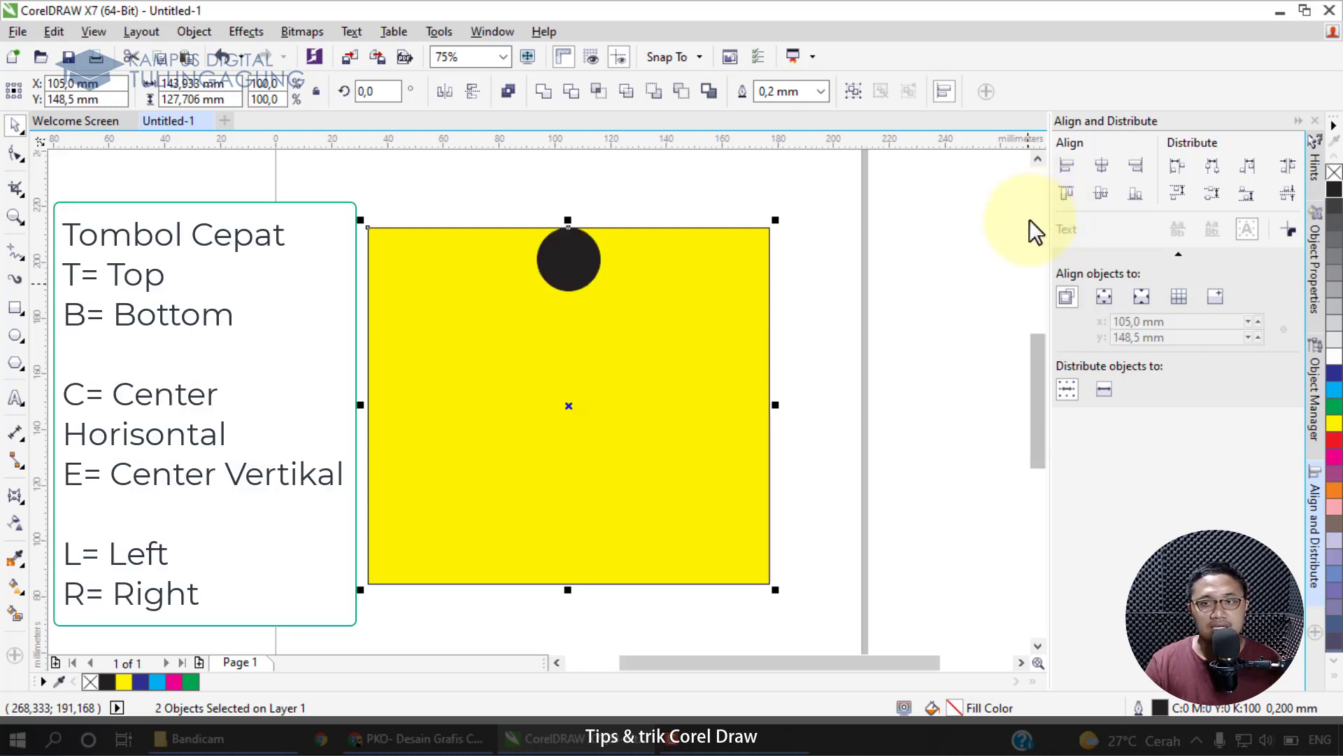
key("b")
key("t")
key("b")
key("t")
key("b")
key("t")
key("b")
key("t")
key("b")
key("e")
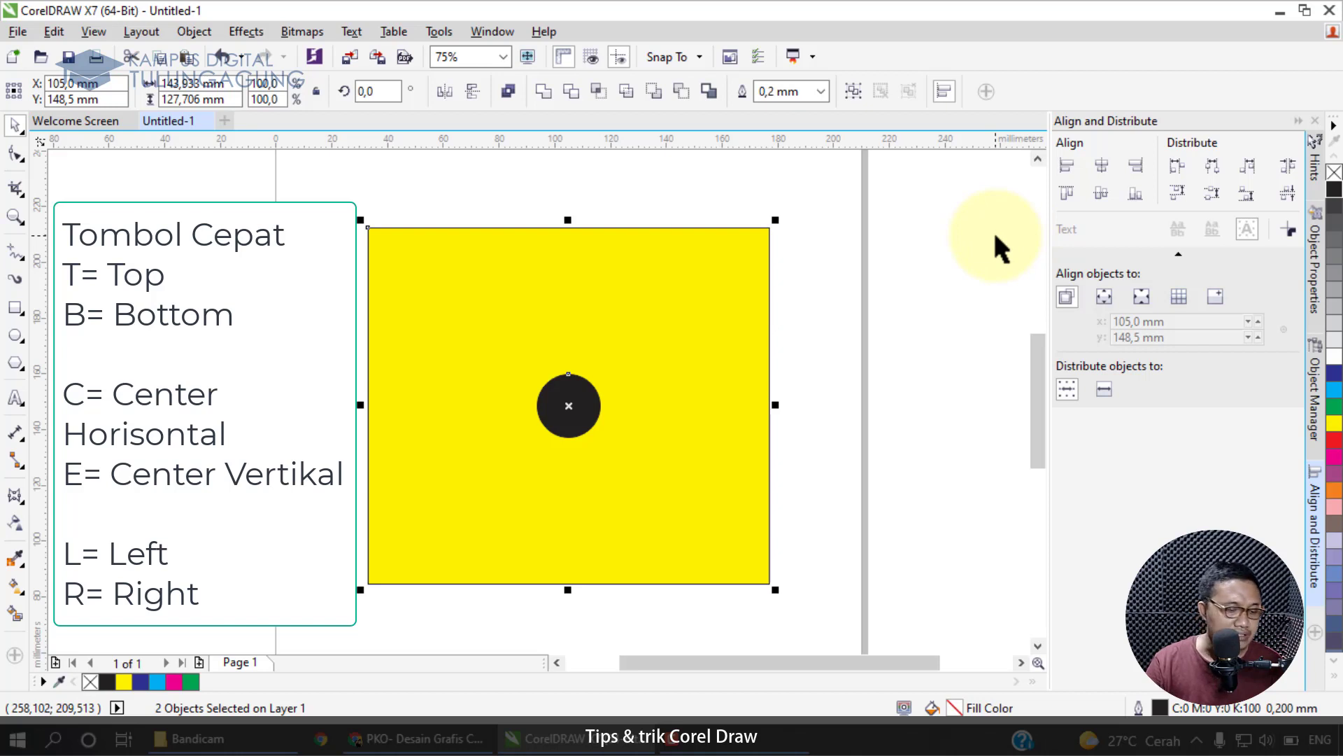
- Align the circle to the left and right edges of the yellow rectangle, finishing at the middle of its top edge
key("l")
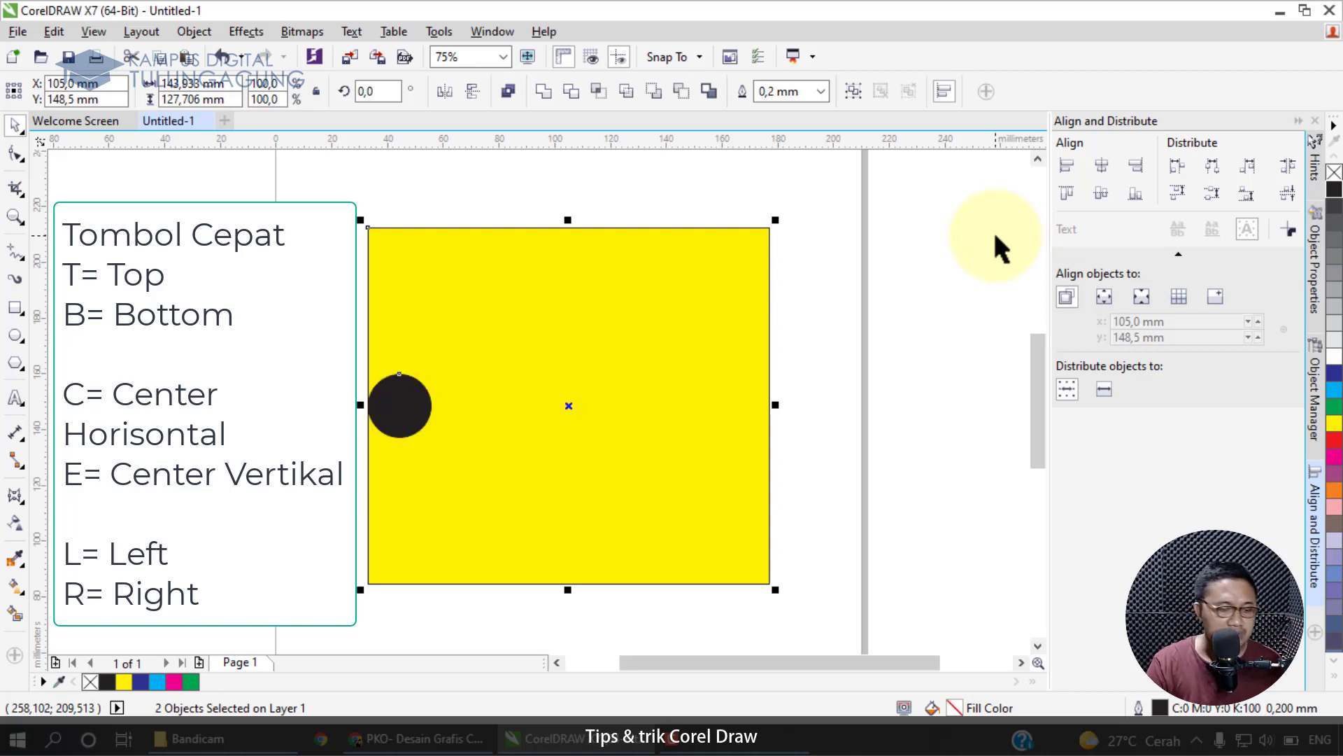
key("r")
key("l")
key("r")
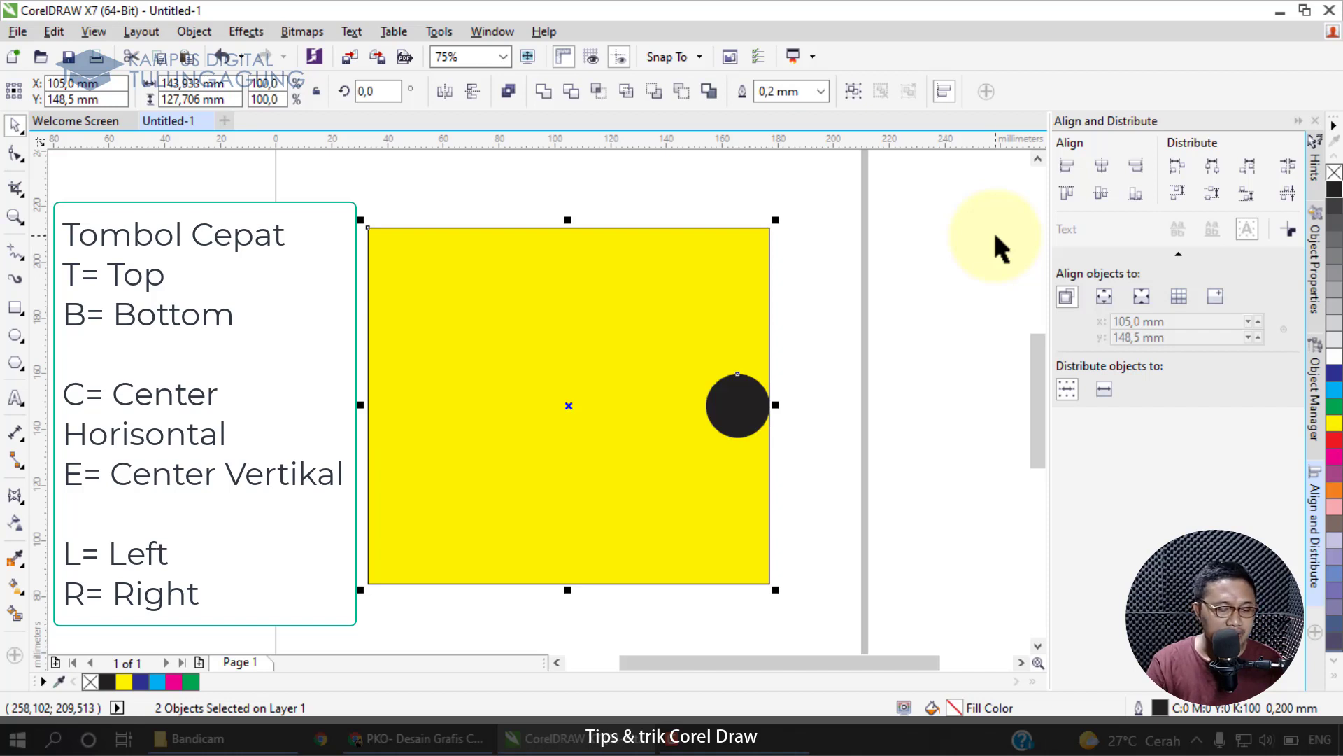
key("t")
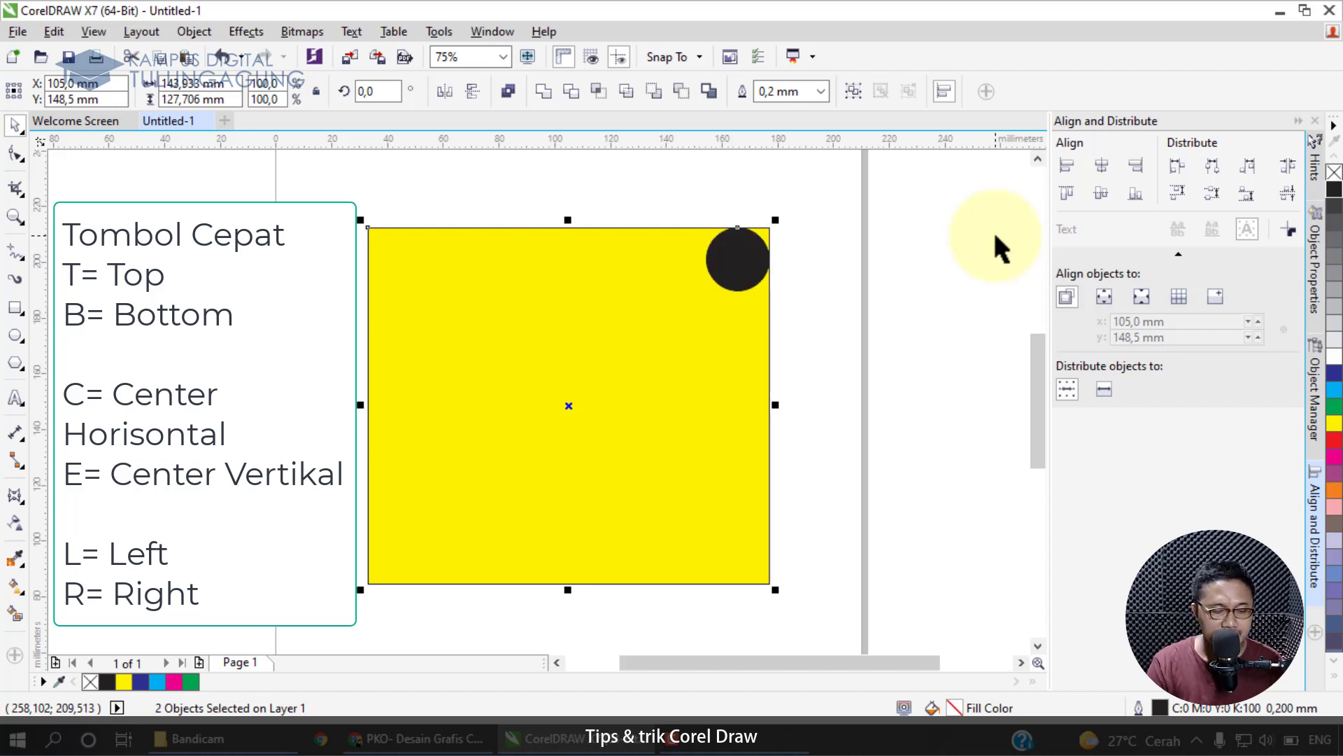
key("c")
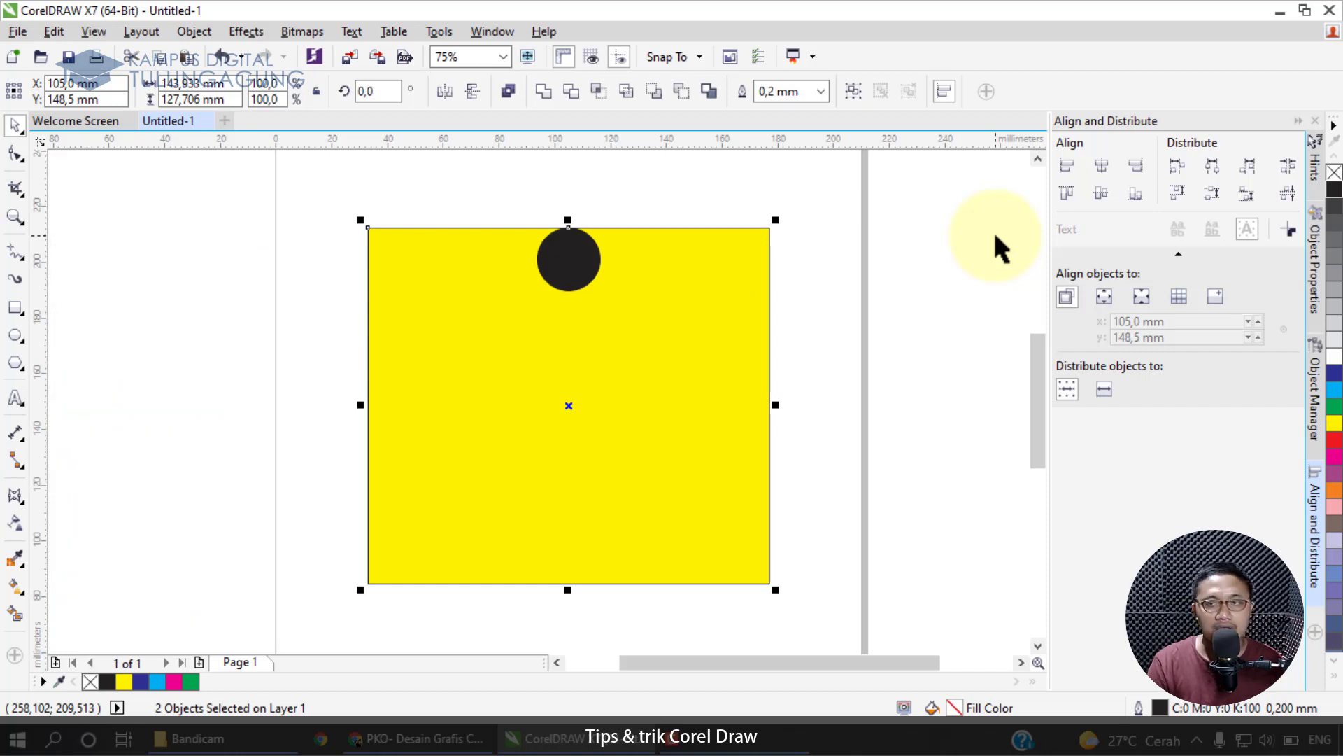
- Align the circle to the yellow rectangle's bottom-left and bottom-right corners, finishing at the rectangle's center
key("b")
key("l")
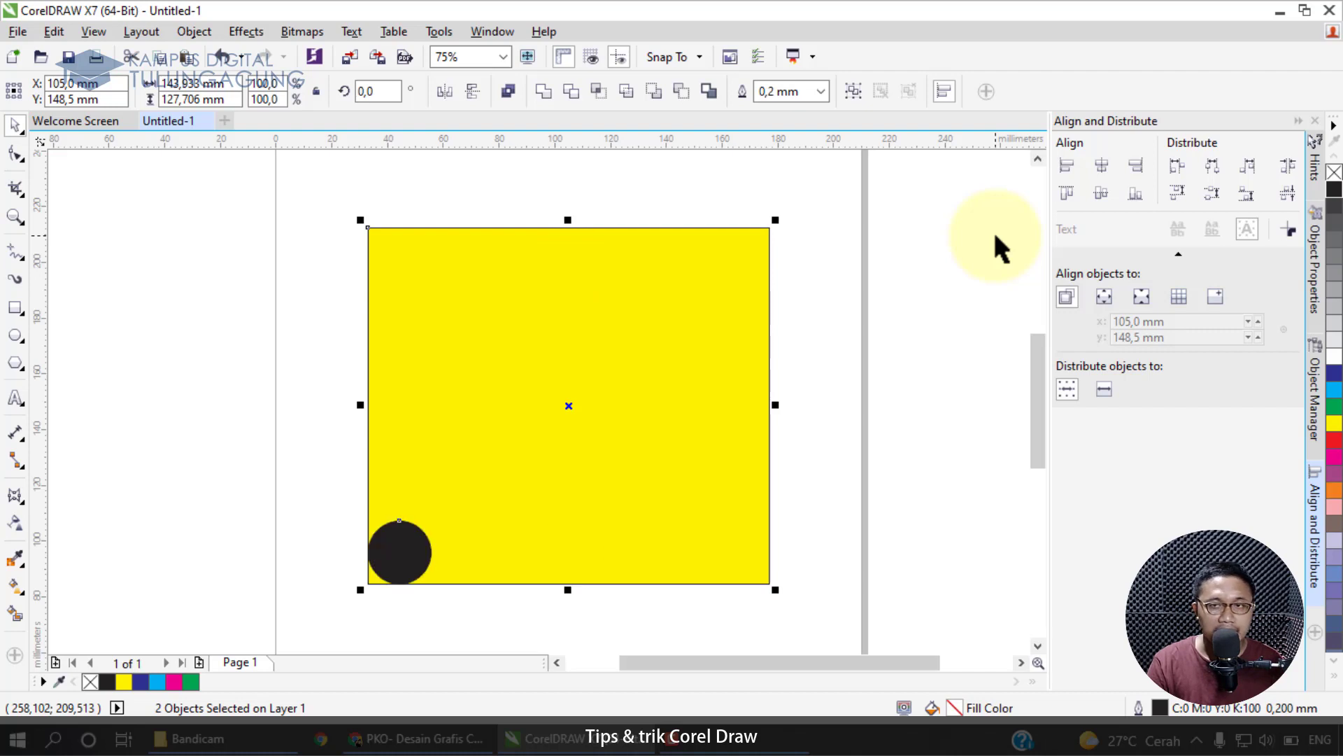
key("r")
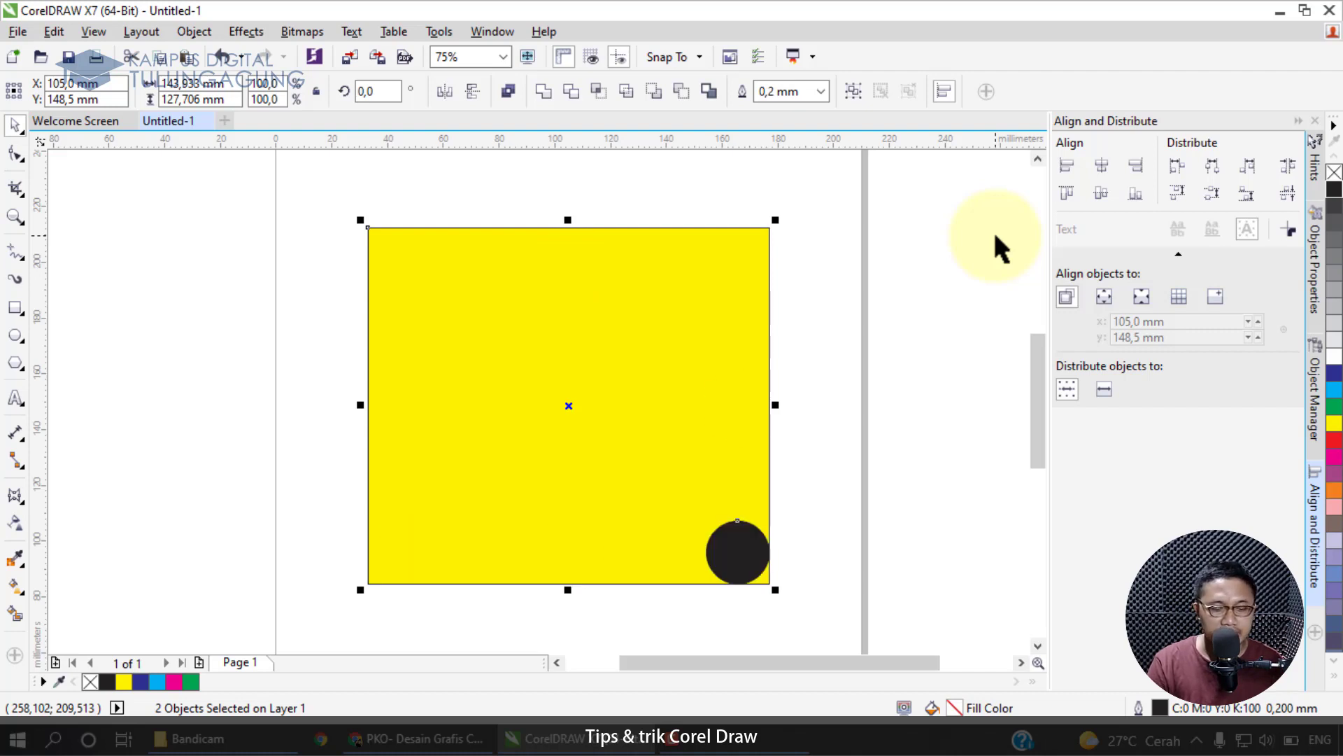
key("e")
key("c")
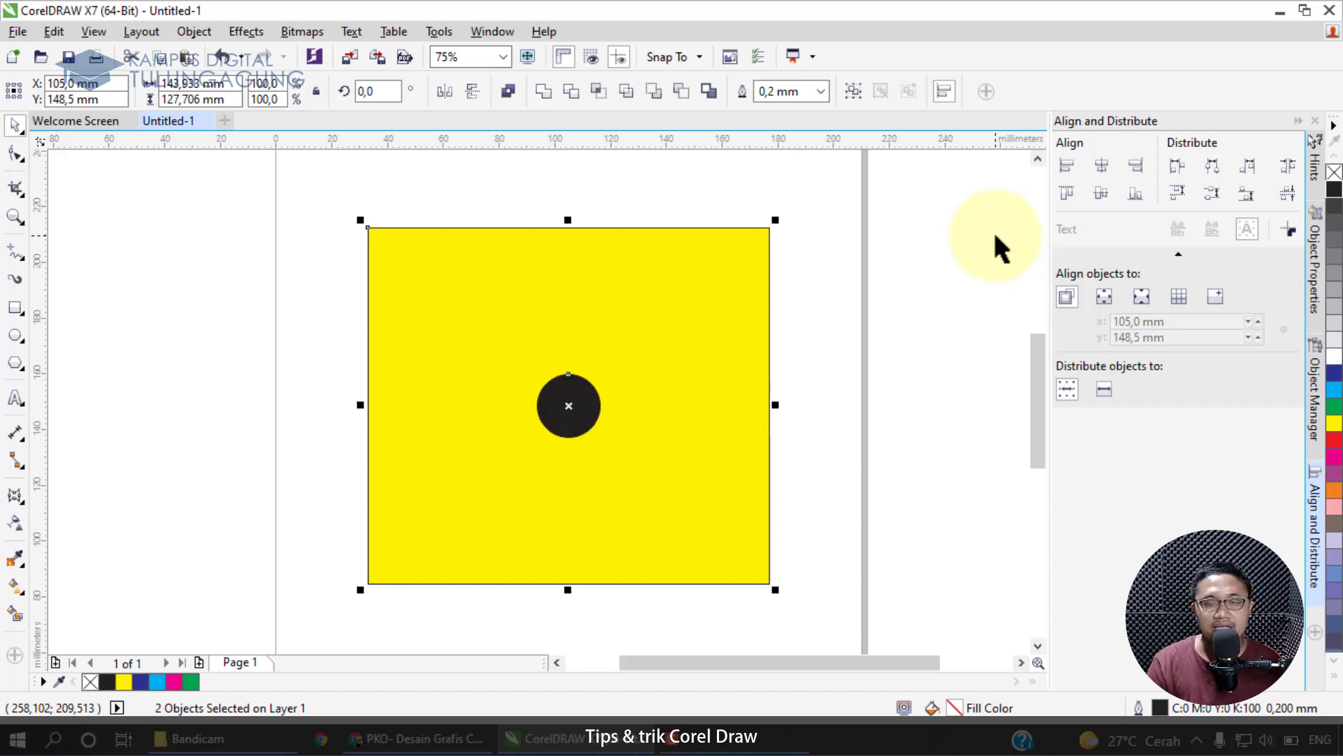
- Draw a narrow upright rectangle about 13 by 42 mm outside the page's left edge and fill it with black
left_click(16, 307)
left_click_drag(69, 243, 107, 361)
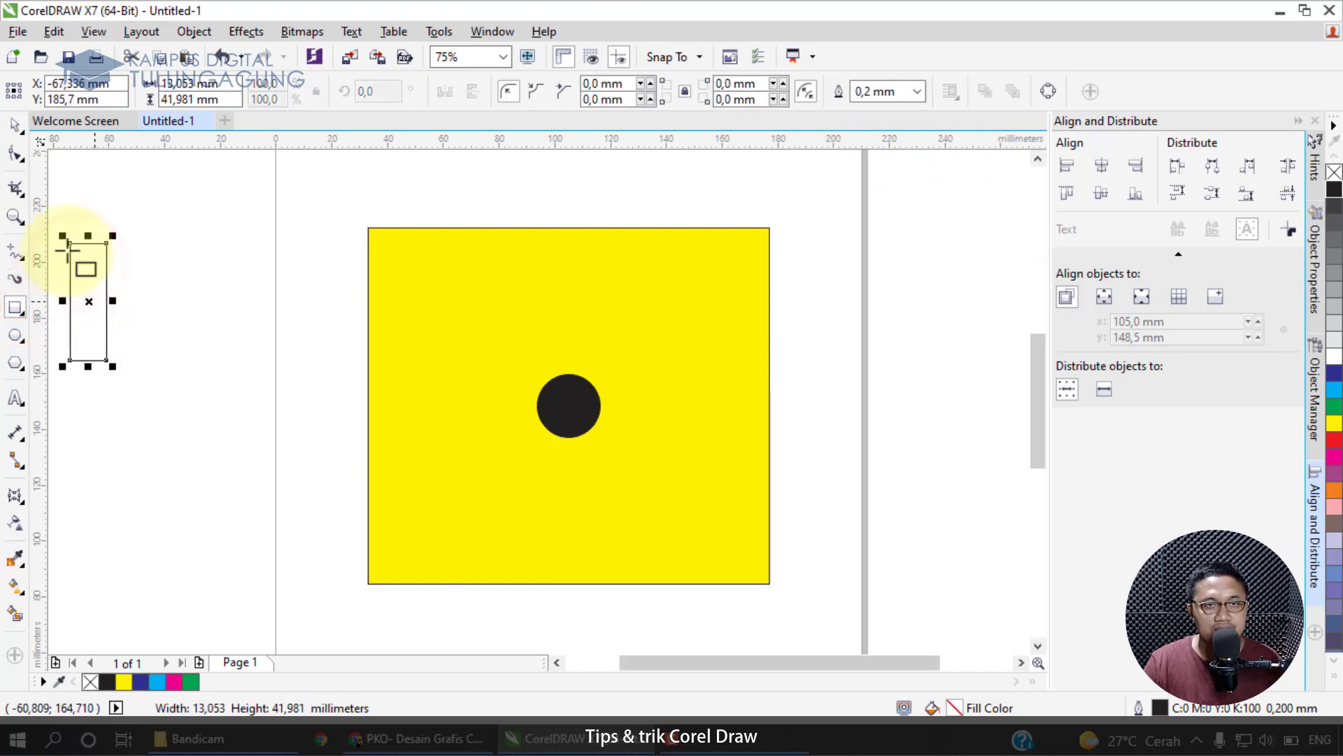
left_click(14, 126)
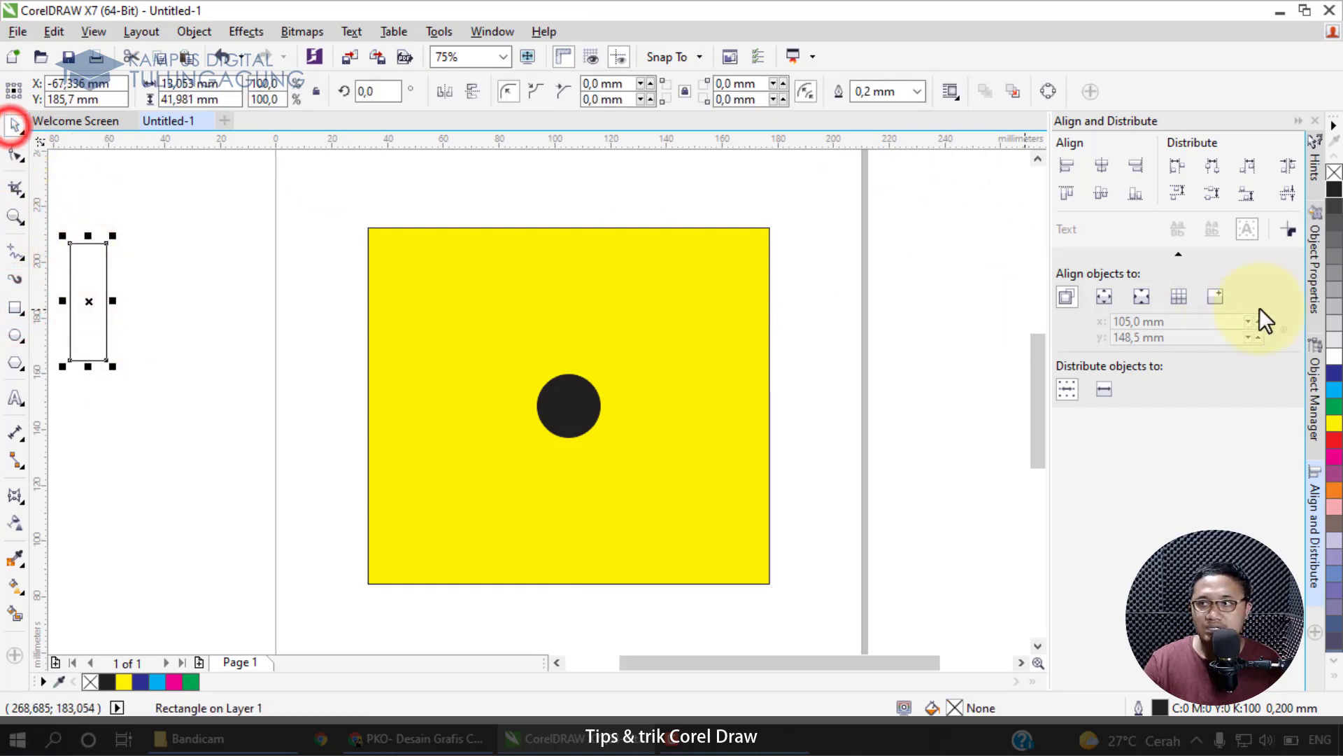
left_click(1334, 189)
- Duplicate the black bar into five and scatter them at uneven heights and spacing beside the page
left_click_drag(792, 662, 739, 661)
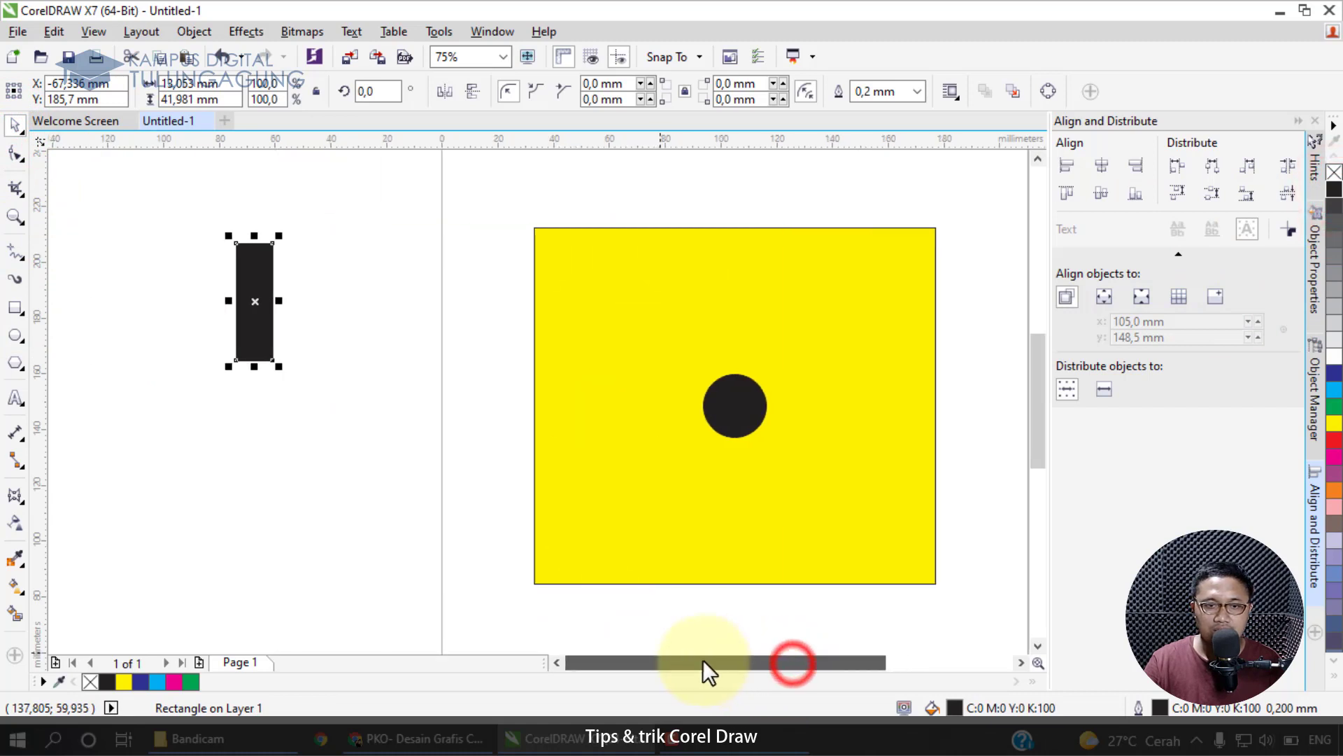
left_click_drag(261, 304, 280, 386)
key("ctrl+d")
left_click(224, 399)
left_click(161, 374)
key("ctrl+d")
key("ctrl+d")
left_click_drag(252, 289, 399, 362)
key("ctrl+d")
- Select all five black bars and align their top edges
left_click_drag(67, 241, 469, 547)
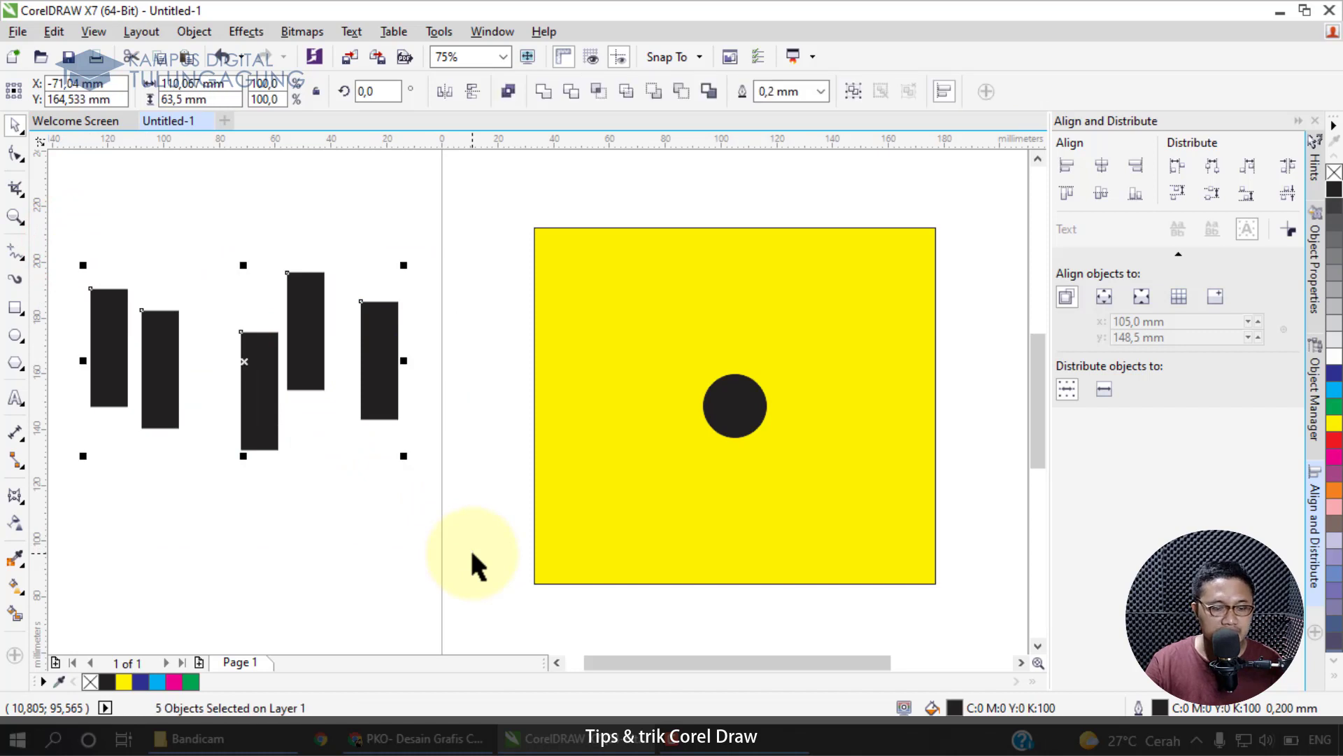
key("t")
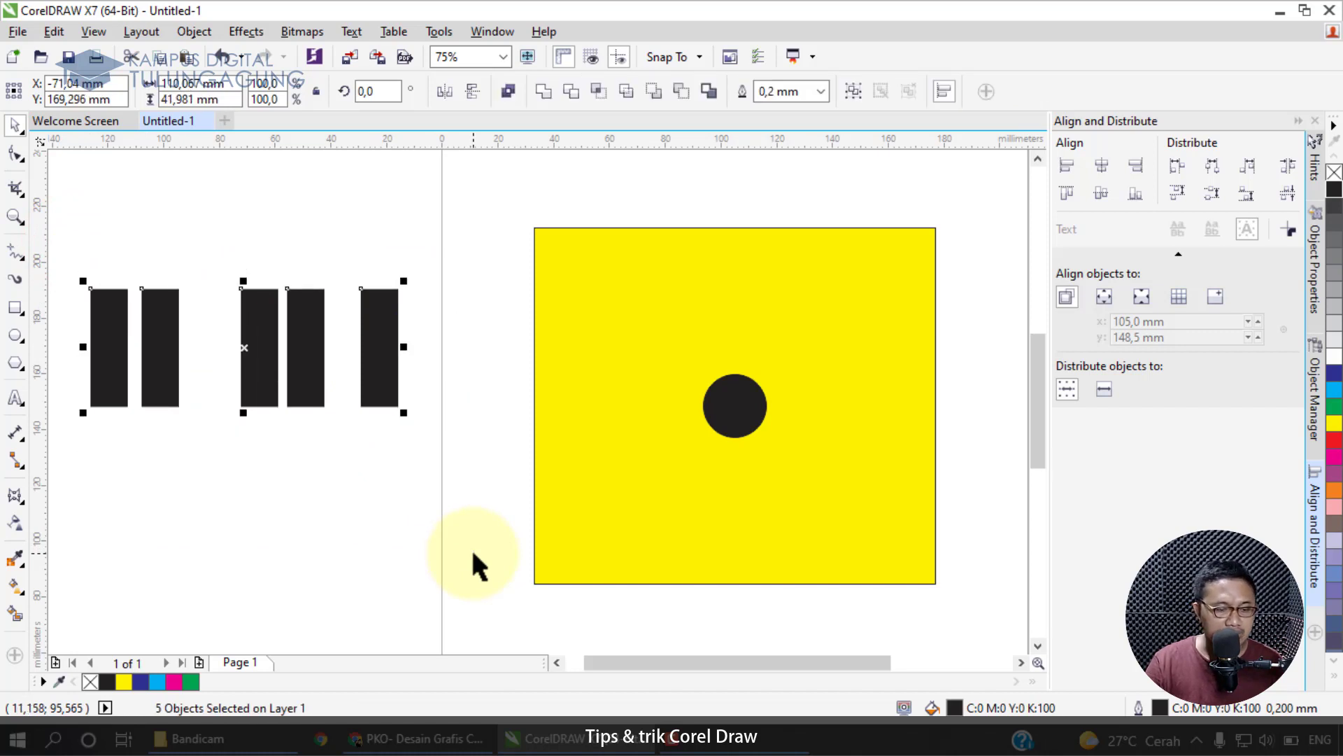
key("l")
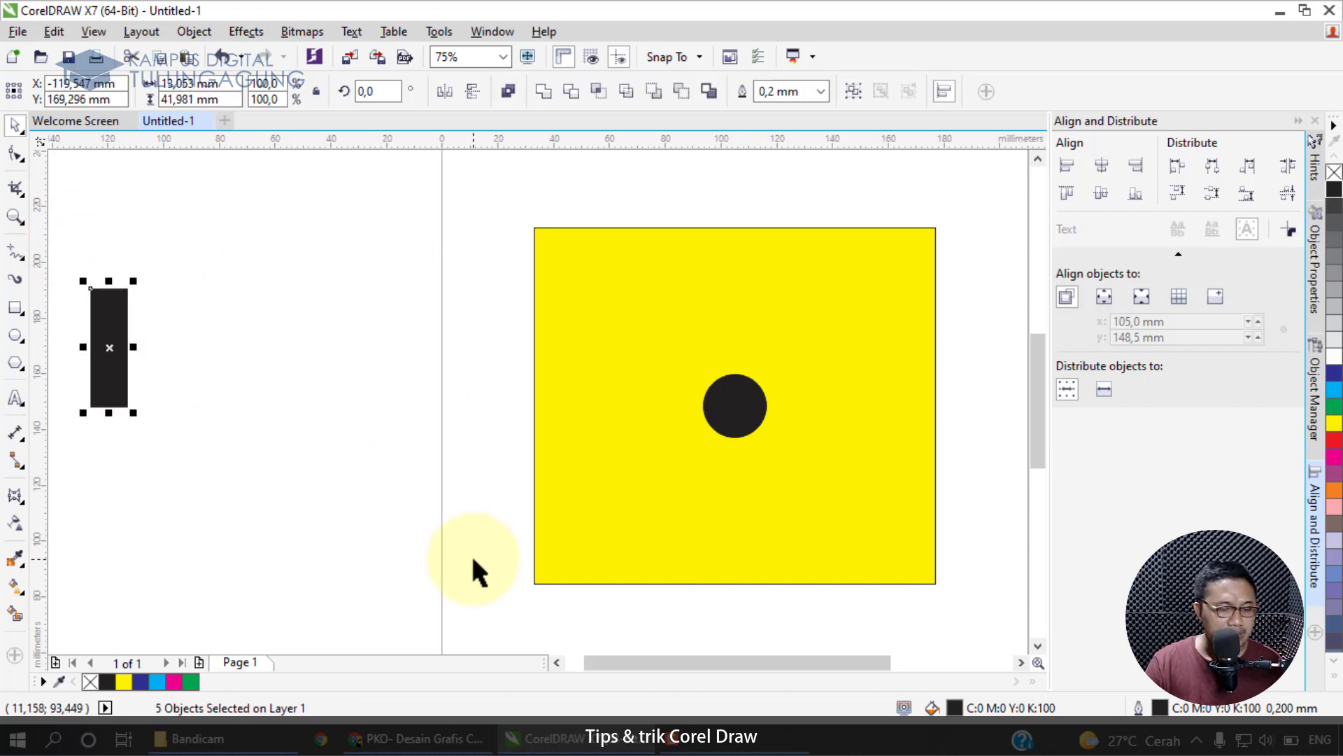
key("Delete")
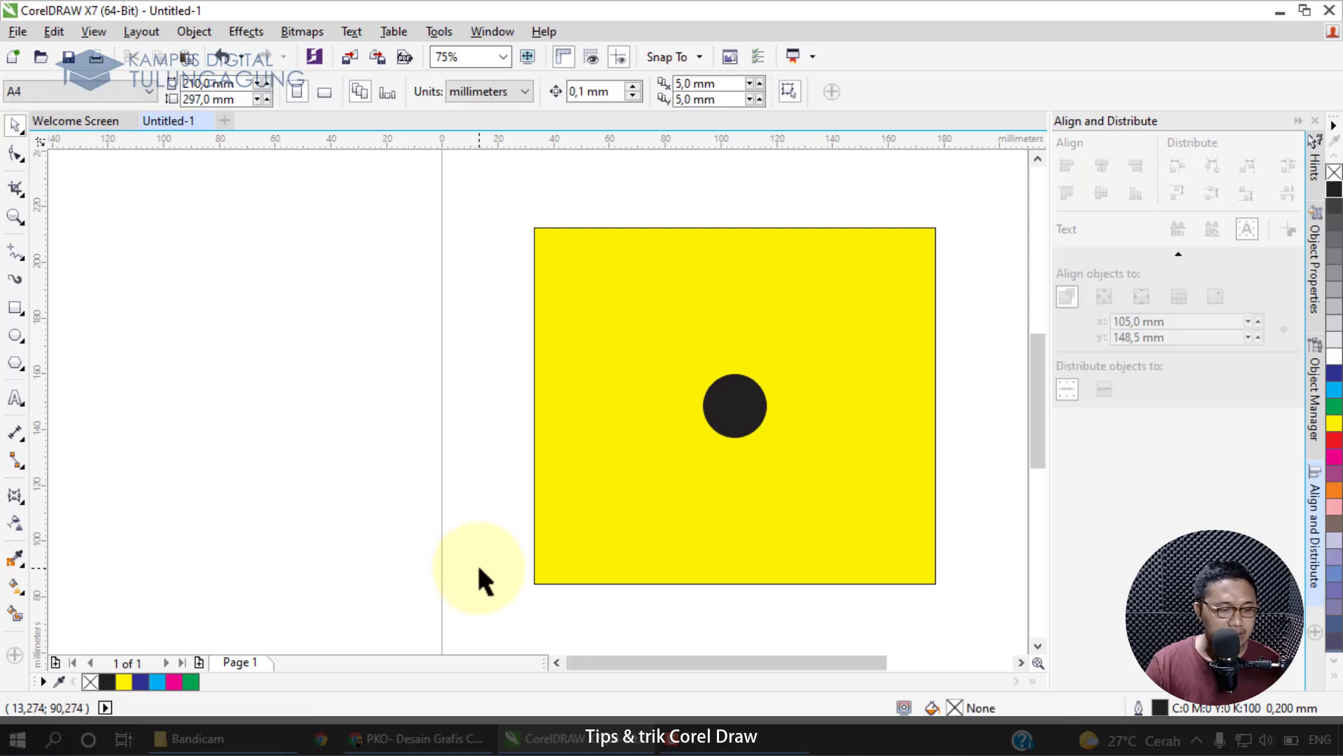
key("ctrl+z")
key("ctrl+z")
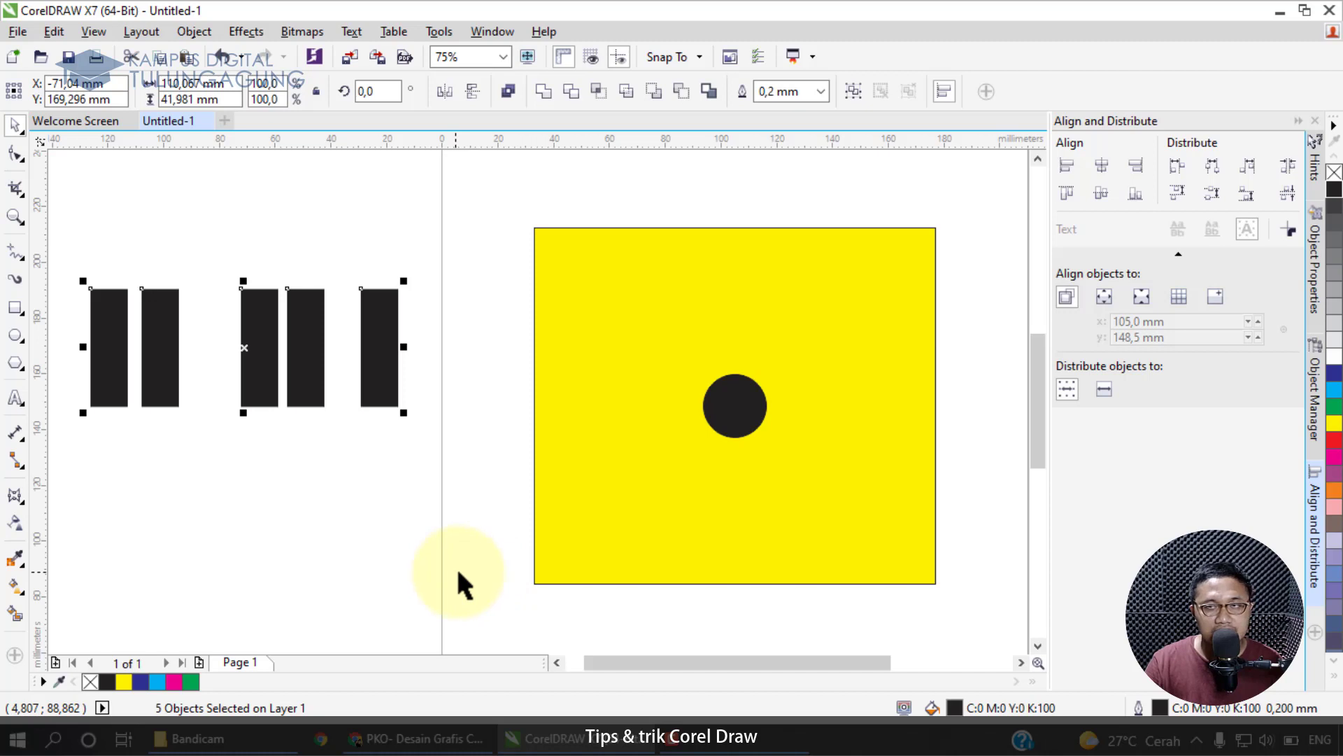
- Distribute the five black bars evenly by their horizontal centers
left_click(1214, 173)
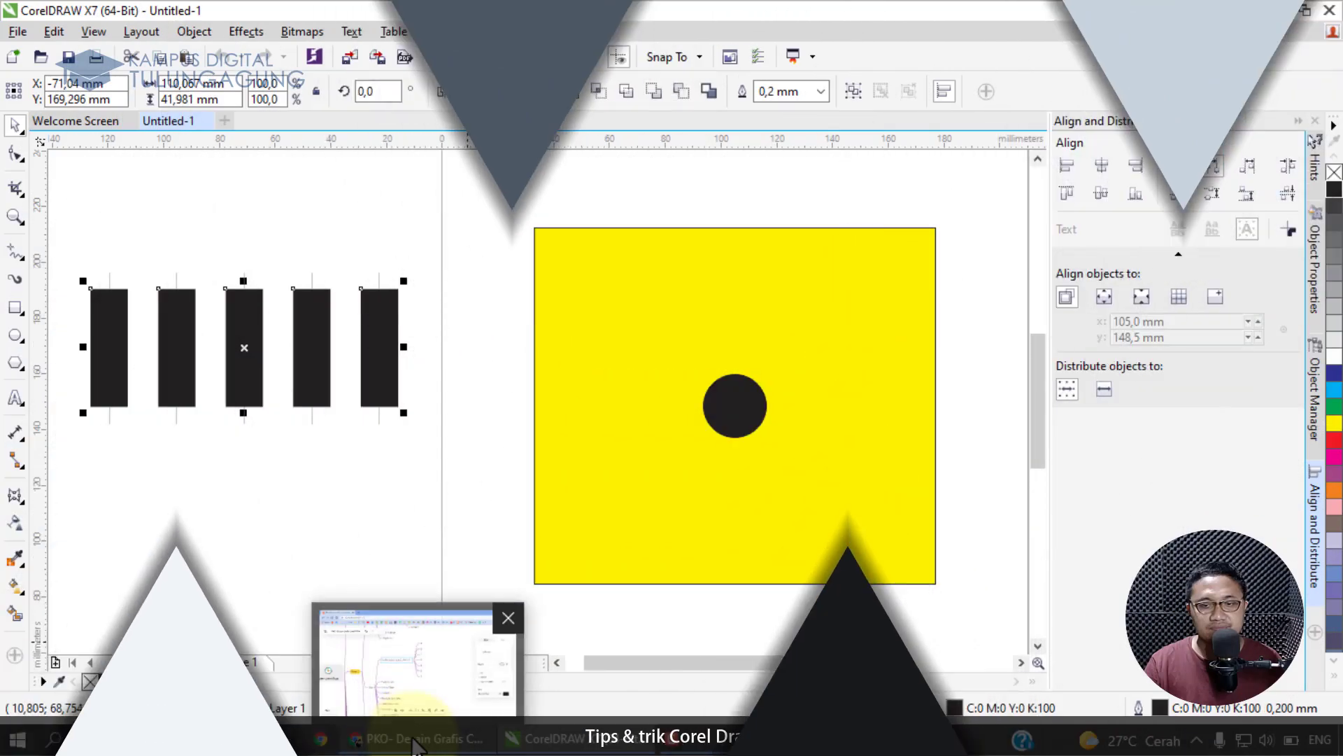
- Switch to the XMind map to check the next tip topic and return to CorelDRAW
left_click(412, 738)
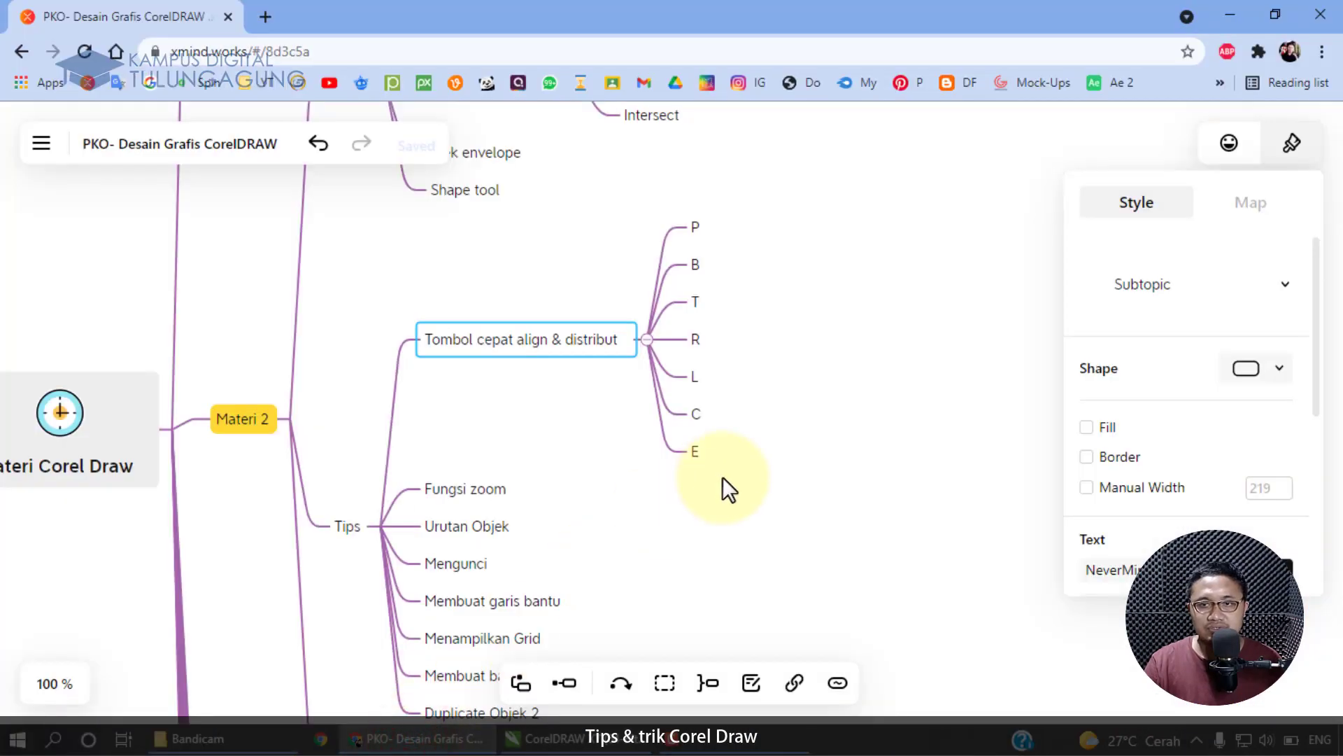
left_click(574, 738)
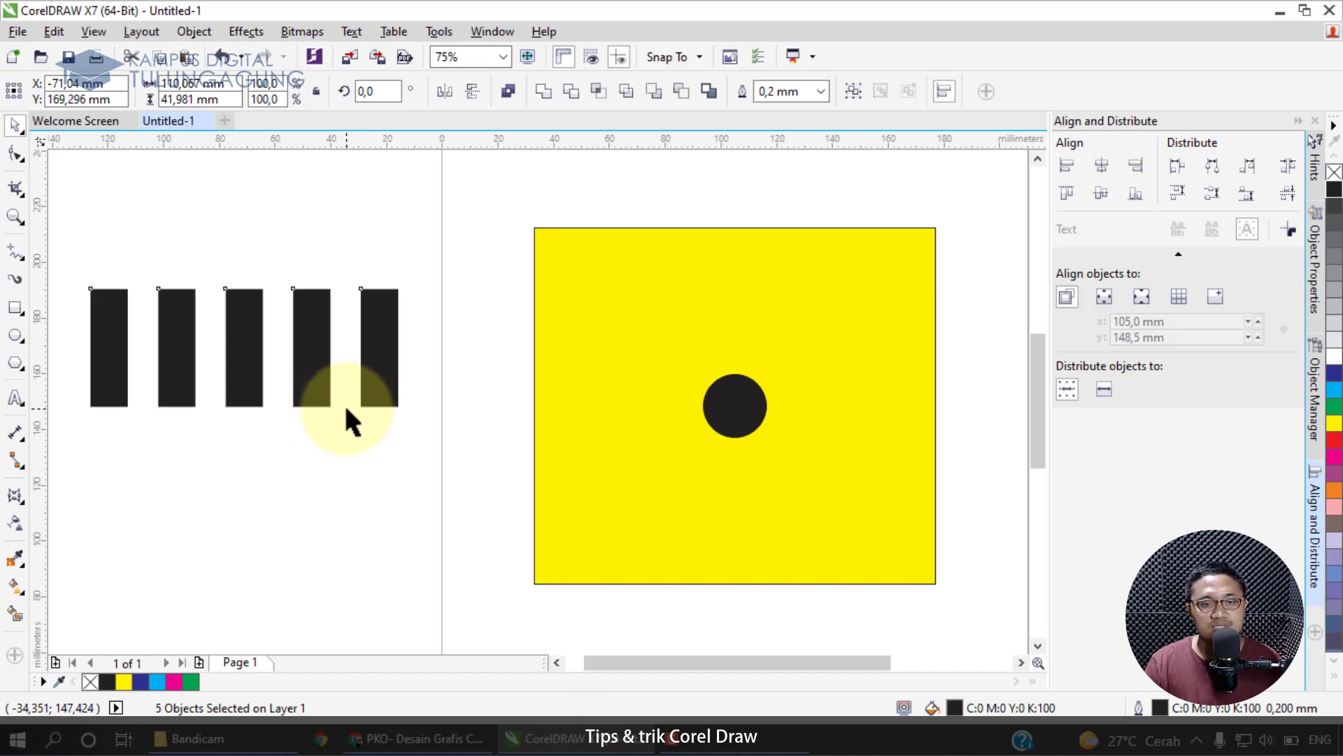
- Zoom the drawing view in and out repeatedly, finish zoomed out to 1% and dismiss the zoom alert
scroll(343, 402, "down", 2)
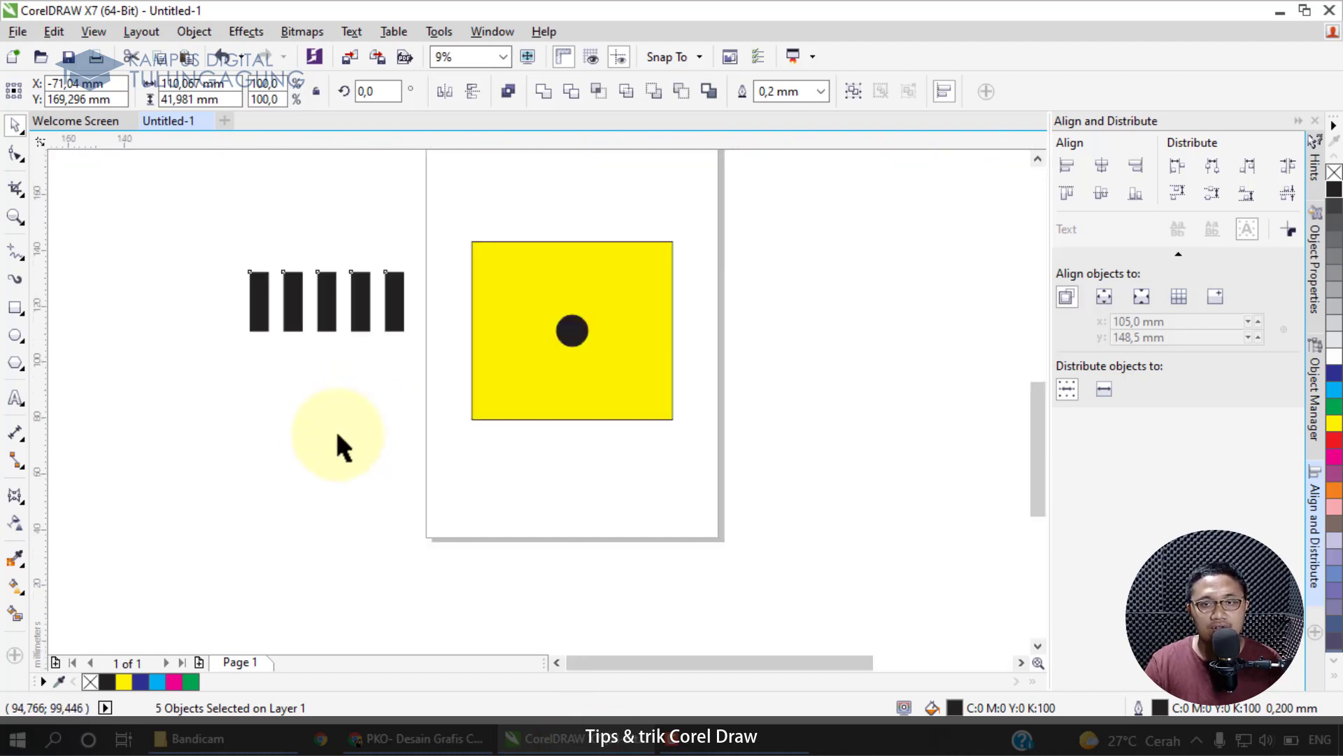
scroll(410, 427, "down", 2)
scroll(408, 389, "up", 4)
scroll(405, 381, "down", 5)
scroll(406, 380, "up", 5)
scroll(406, 381, "down", 4)
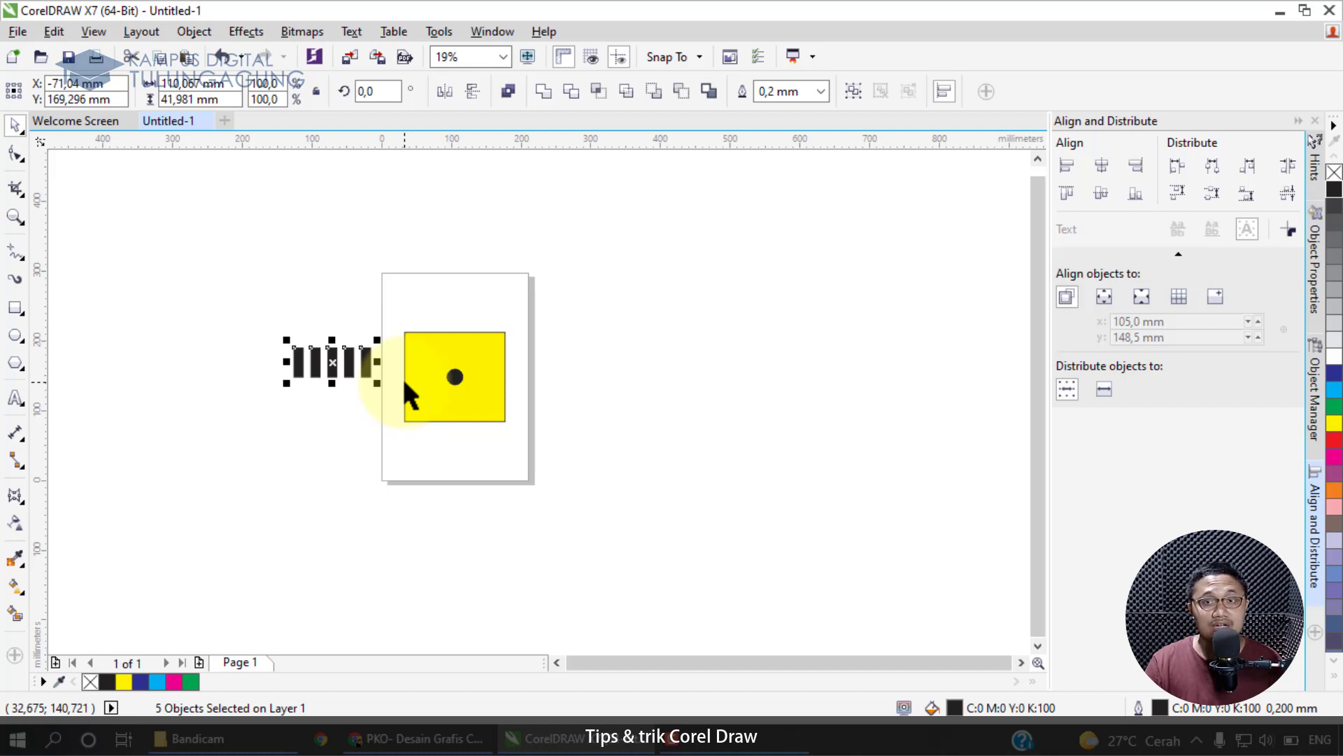
scroll(404, 378, "down", 5)
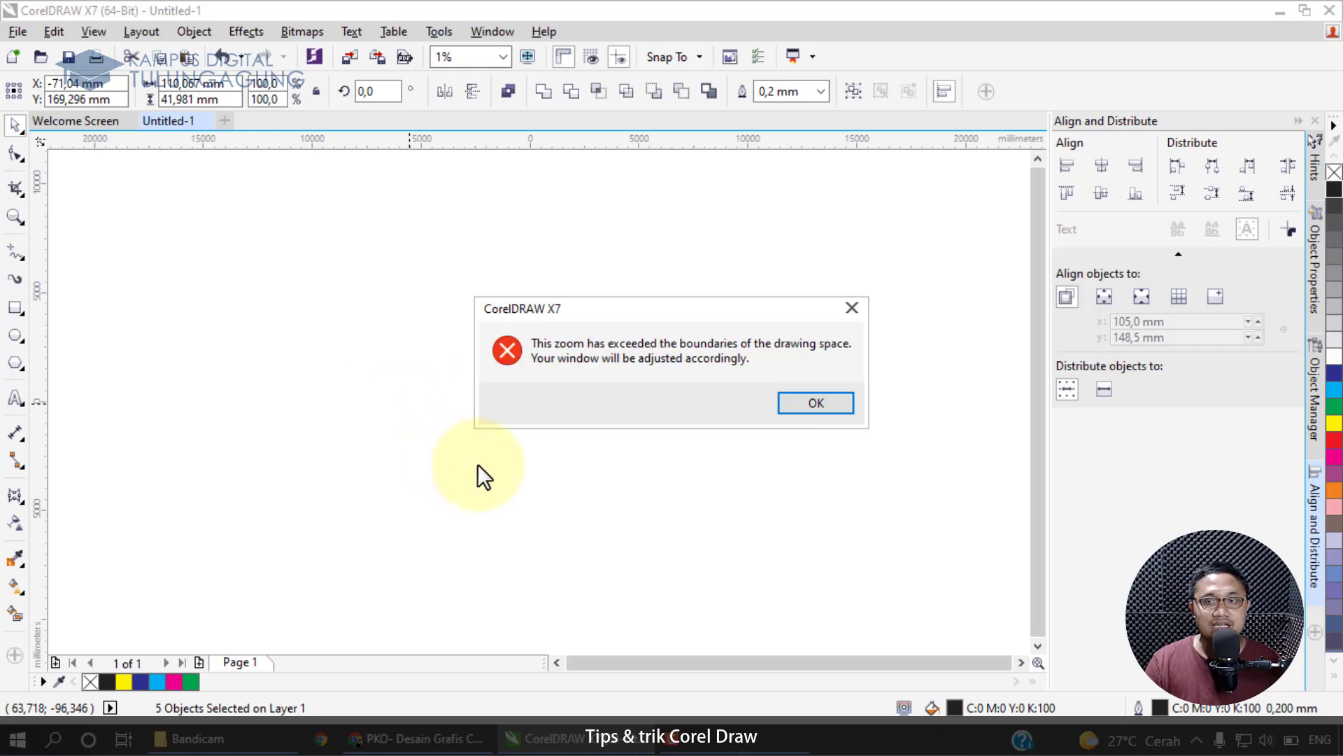
left_click(842, 407)
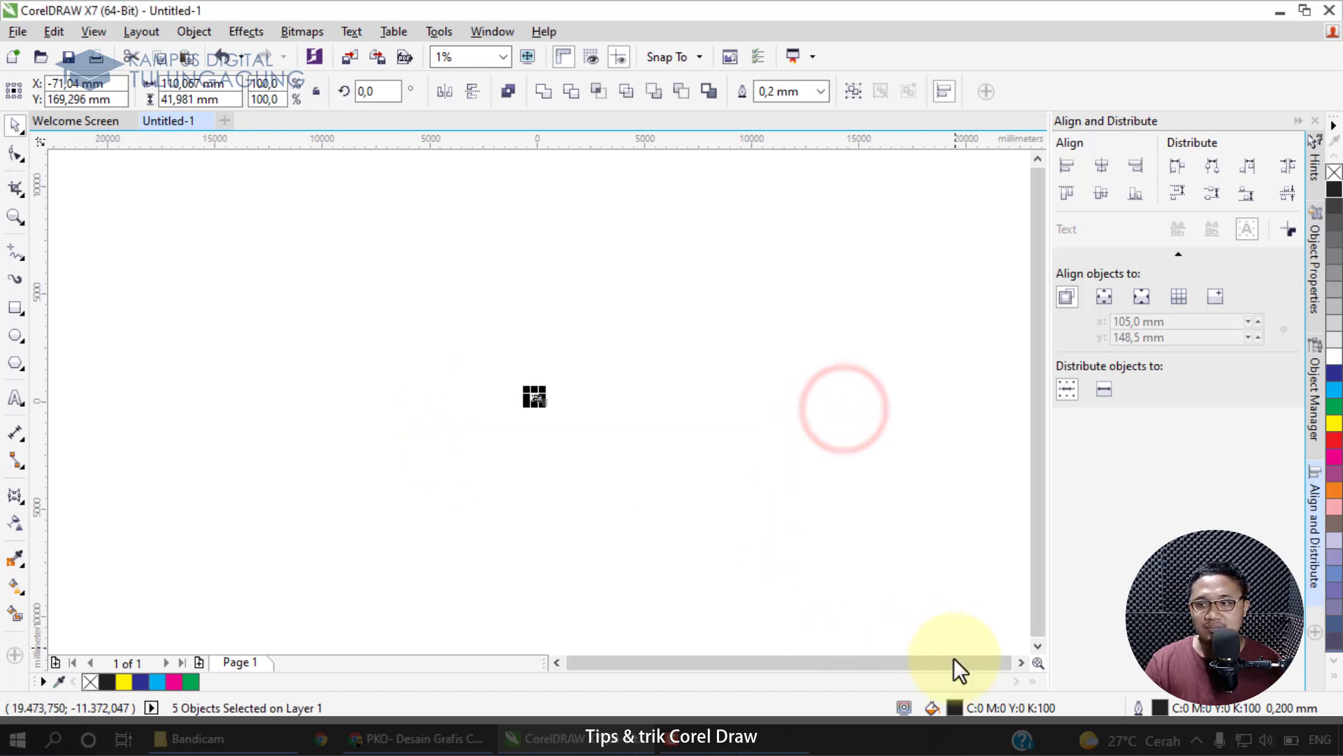
- Deselect the bars, move the view to an empty area at 150% zoom, and bring all objects back with To Fit
left_click_drag(953, 661, 794, 665)
left_click(370, 401)
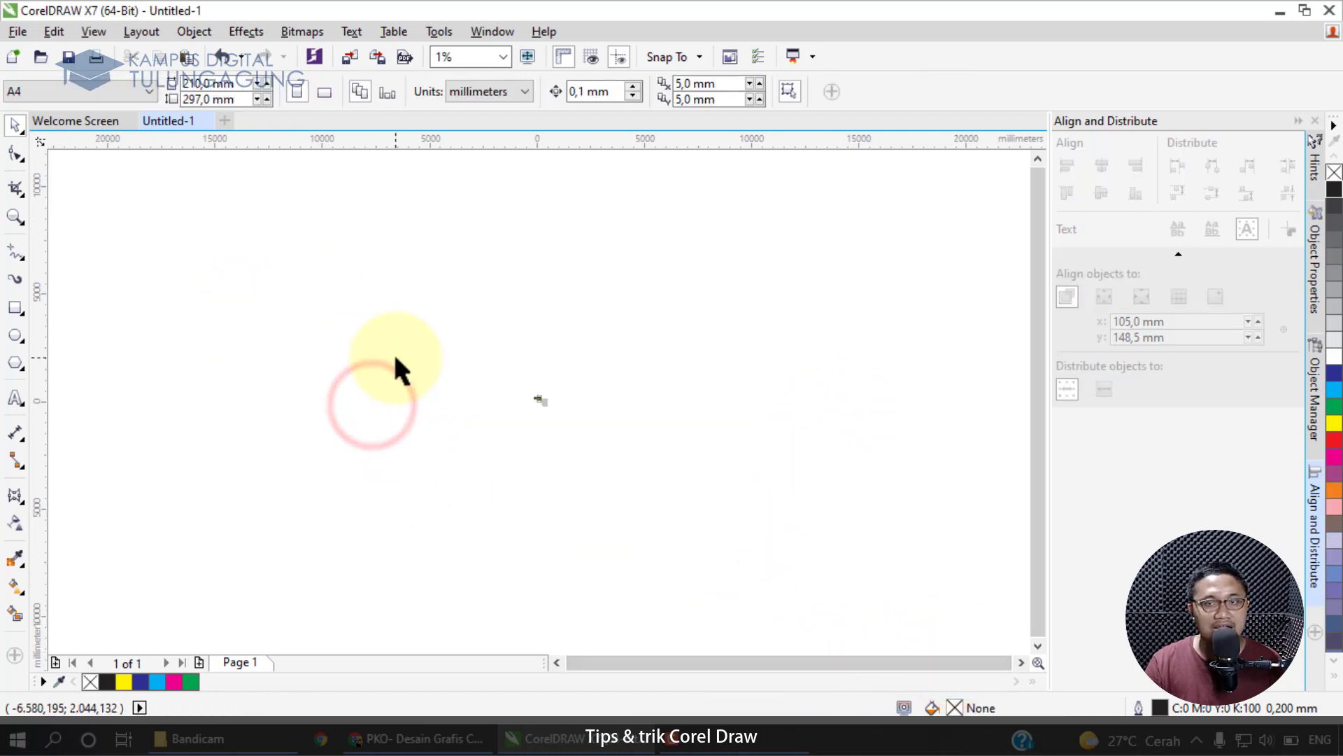
scroll(539, 393, "up", 5)
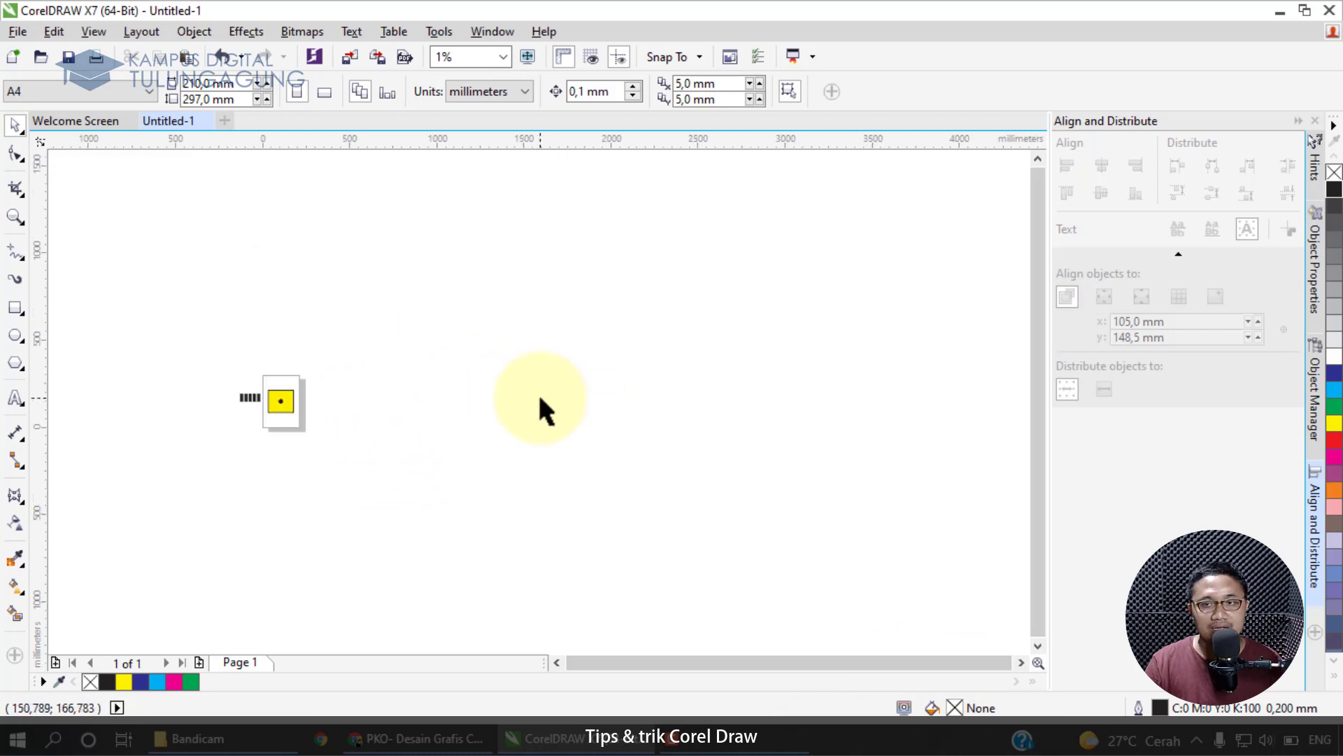
scroll(539, 396, "up", 3)
left_click_drag(915, 663, 1027, 654)
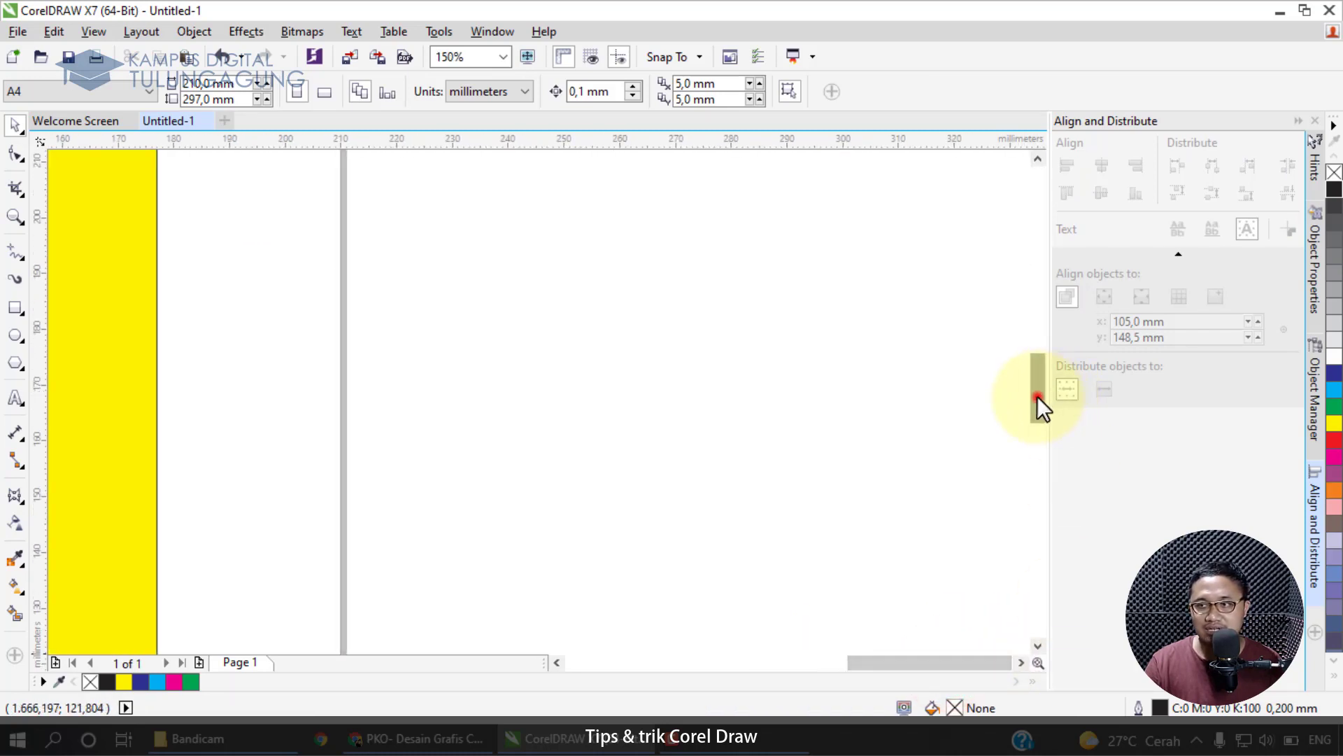
left_click_drag(1037, 396, 1036, 168)
left_click_drag(944, 663, 761, 677)
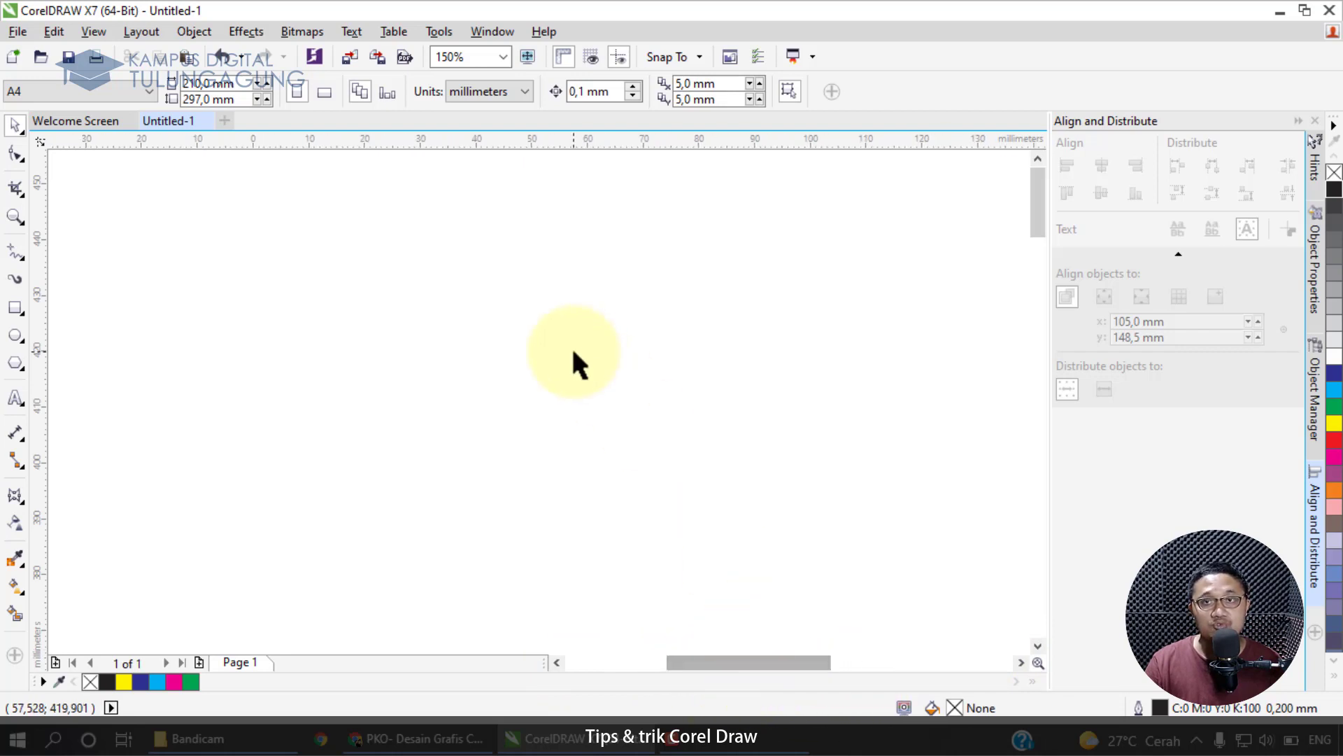
left_click(504, 56)
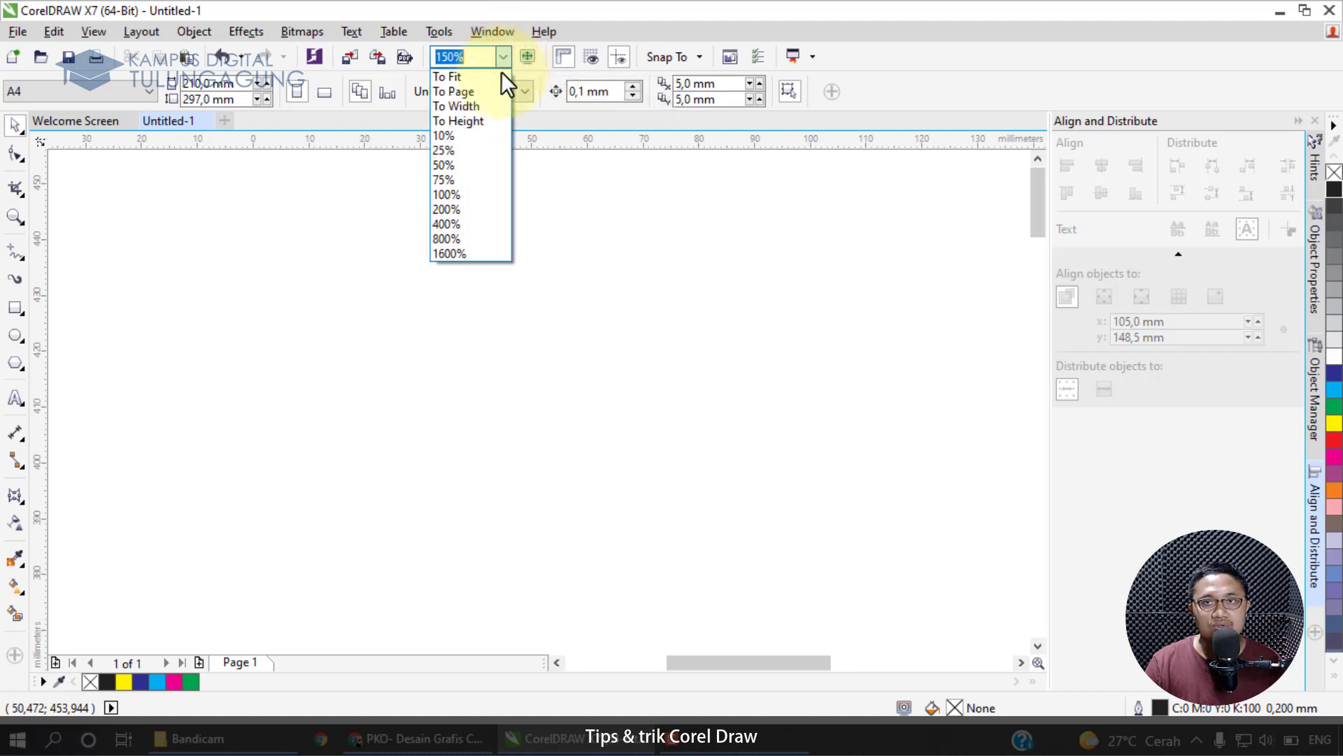
left_click(500, 77)
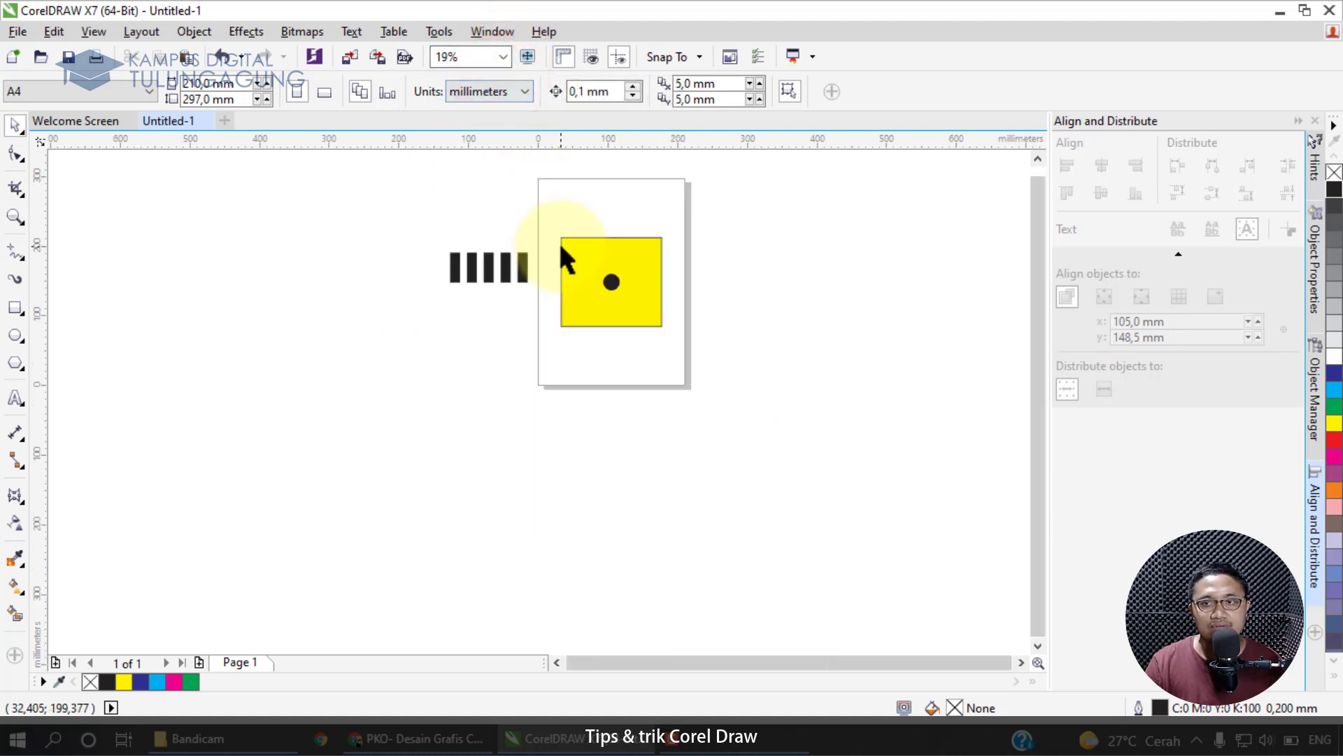
- Place a copy of the leftmost black bar far to the right of the page, at about X 1108.6 mm, Y 174.7 mm
scroll(617, 315, "up", 2)
scroll(617, 315, "down", 2)
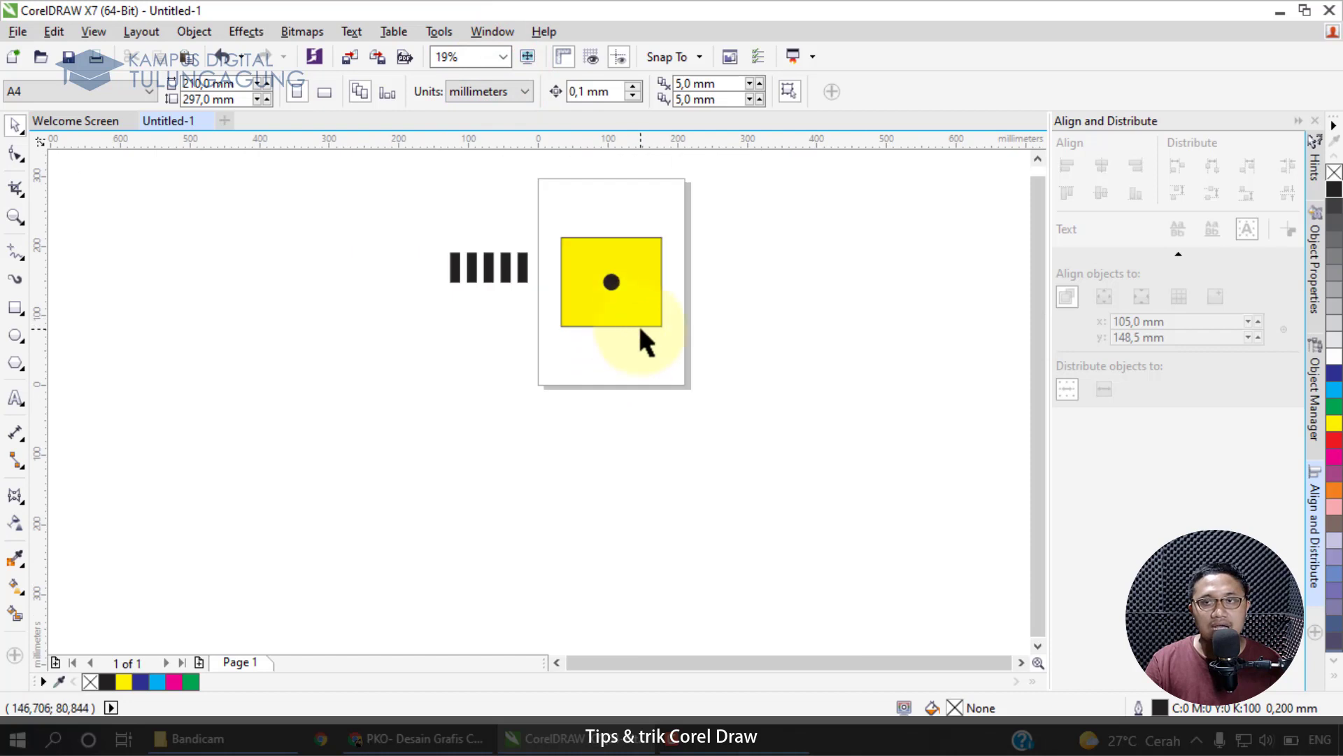
scroll(639, 325, "up", 1)
left_click_drag(1036, 403, 1039, 336)
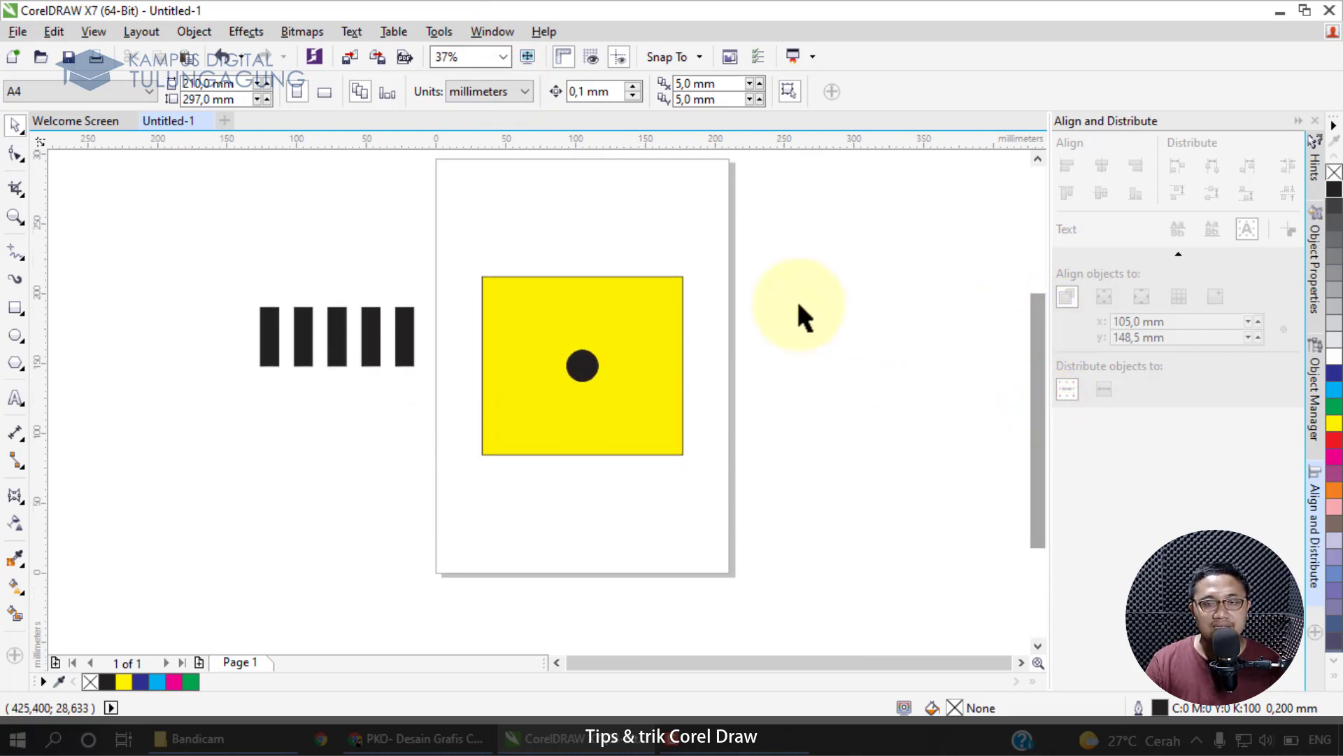
left_click(273, 328)
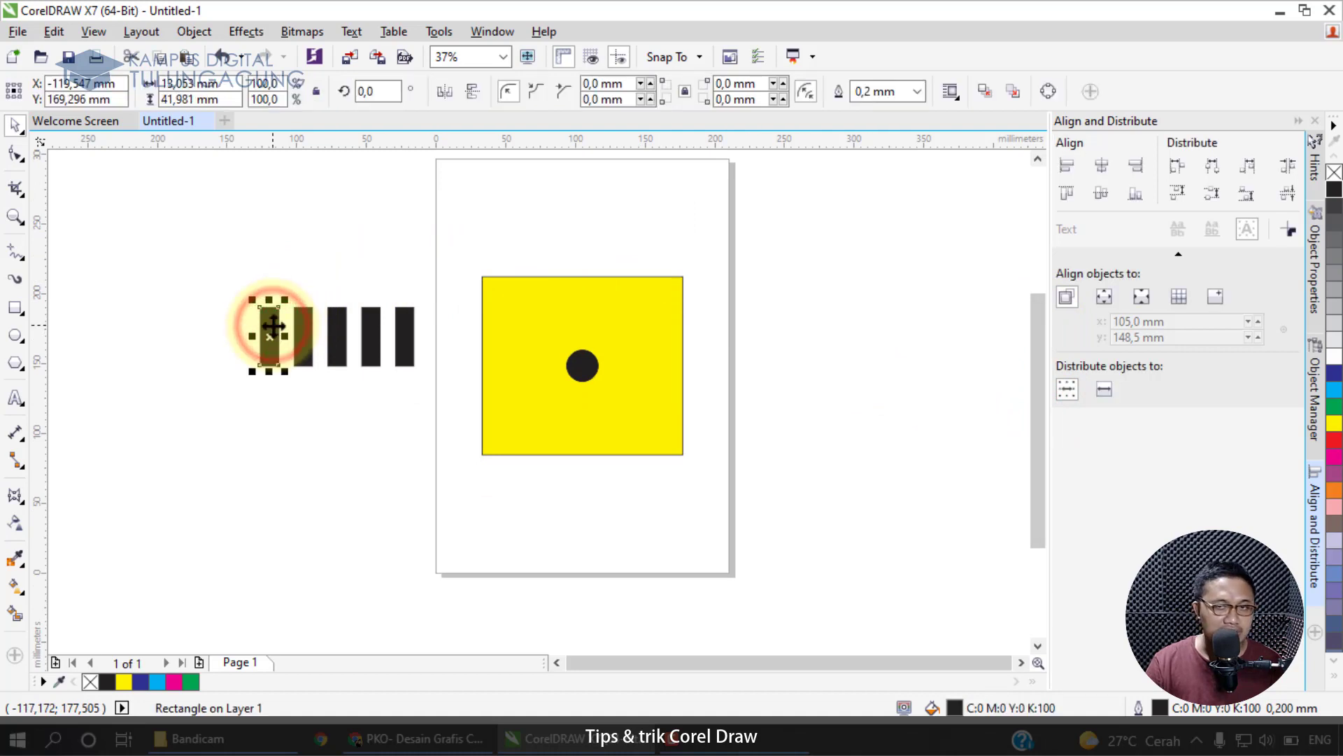
scroll(273, 326, "down", 2)
key("ctrl+d")
left_click_drag(273, 326, 698, 326)
scroll(290, 334, "up", 2)
scroll(707, 384, "down", 2)
scroll(668, 381, "up", 2)
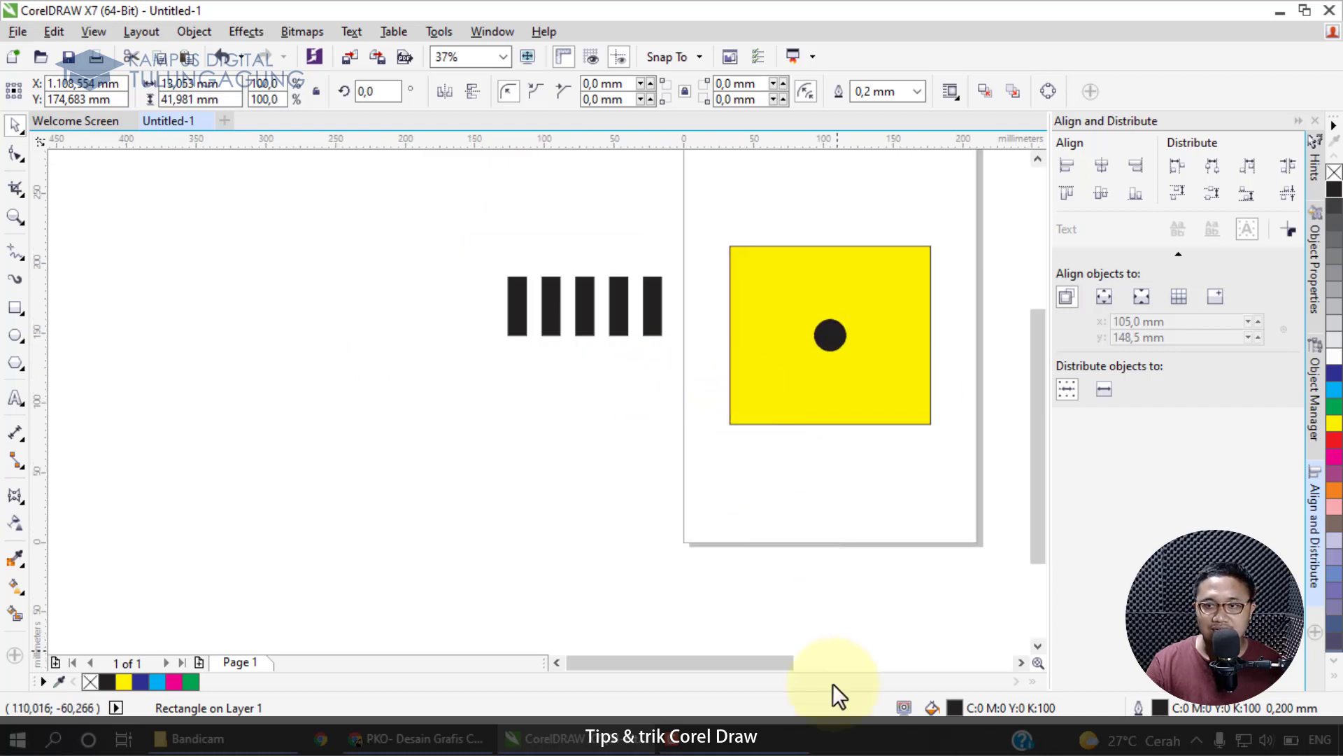
- Fit the page objects and the distant bar copy in view with To Fit, and clear the selection
left_click_drag(759, 663, 636, 651)
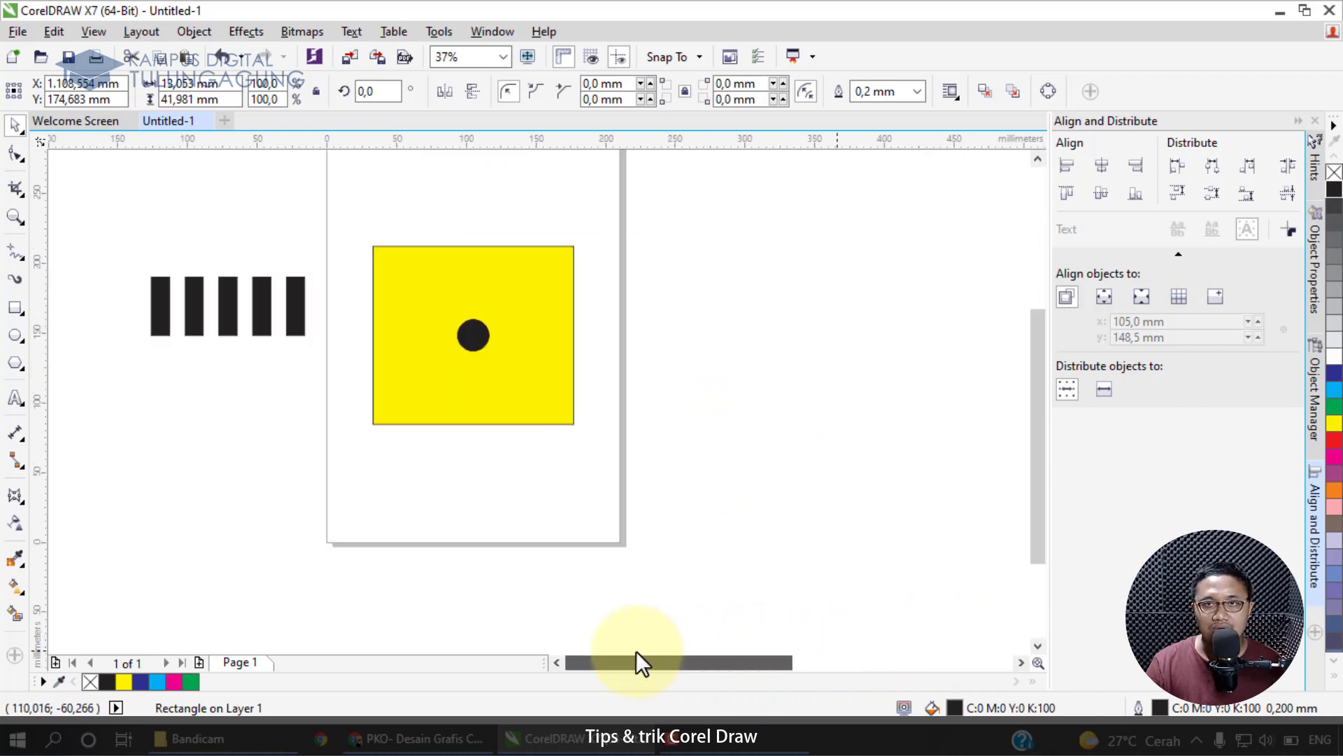
left_click(504, 57)
left_click(486, 77)
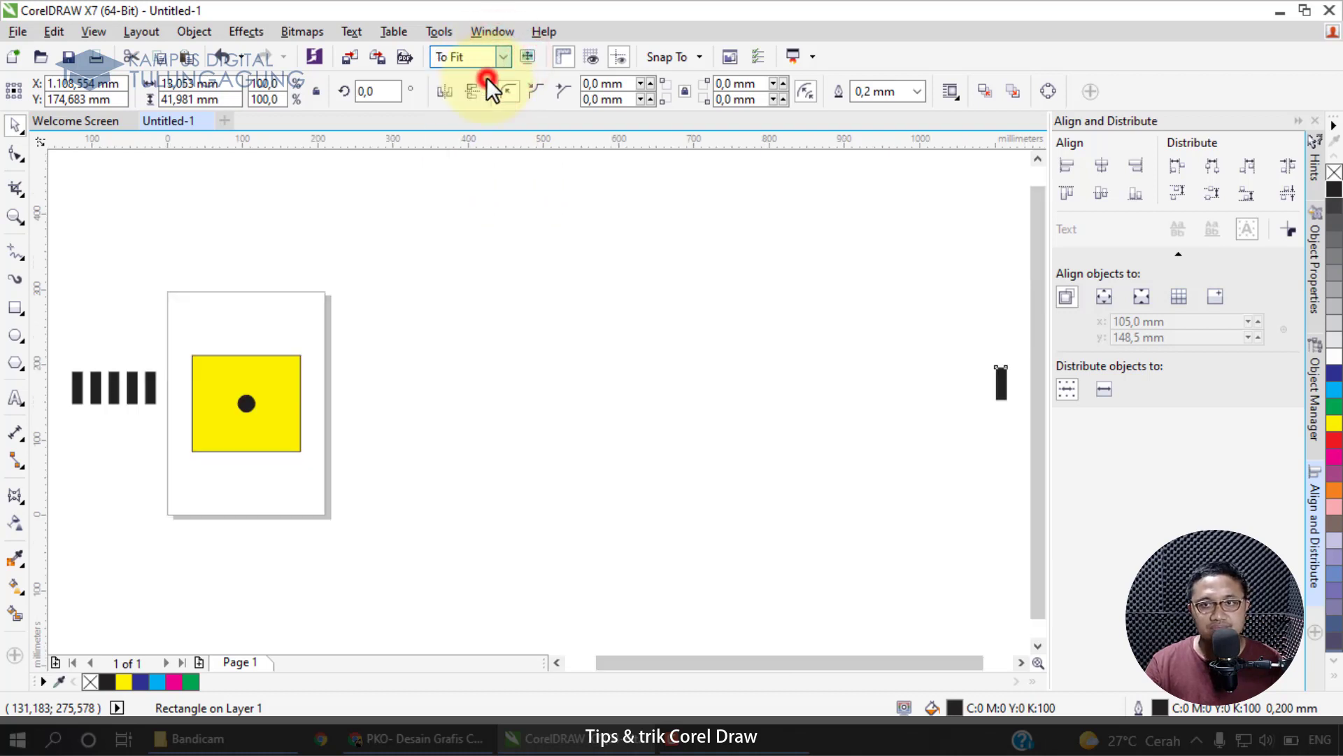
left_click(709, 475)
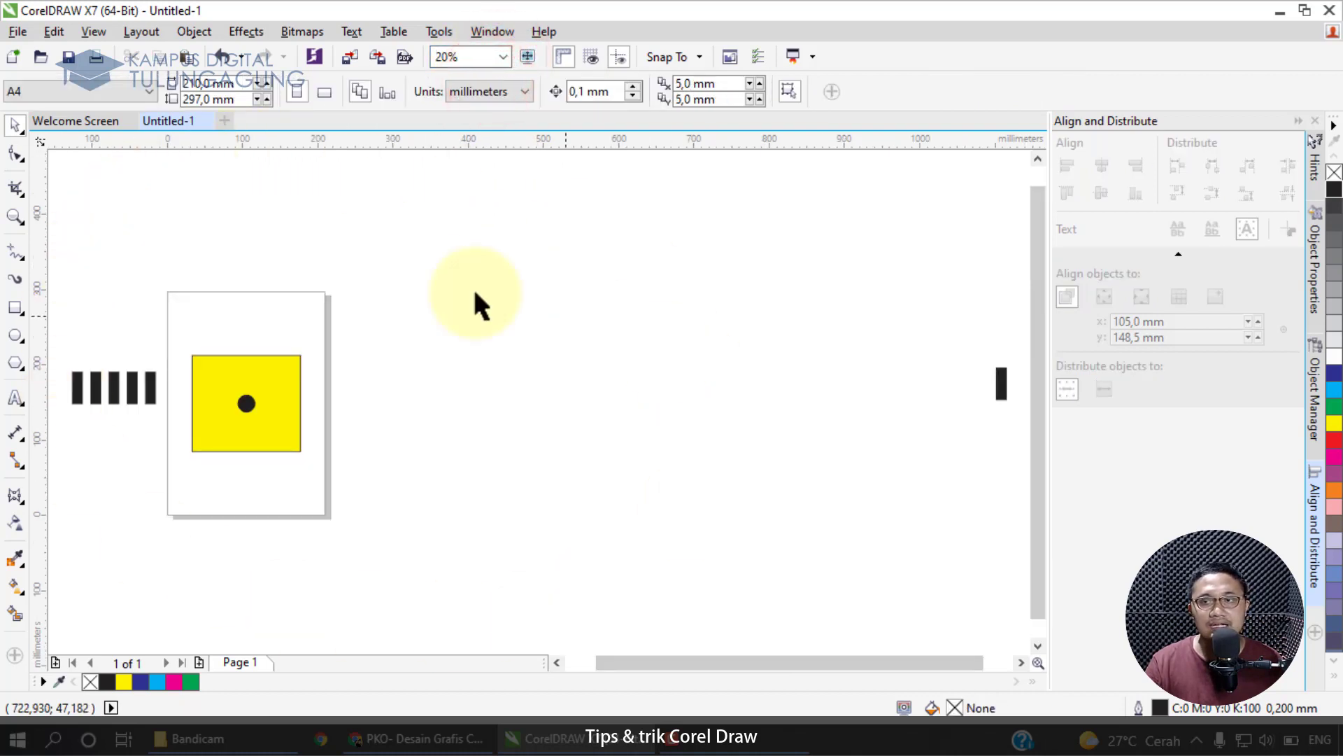
- Fill the distant bar copy with white
left_click(1001, 378)
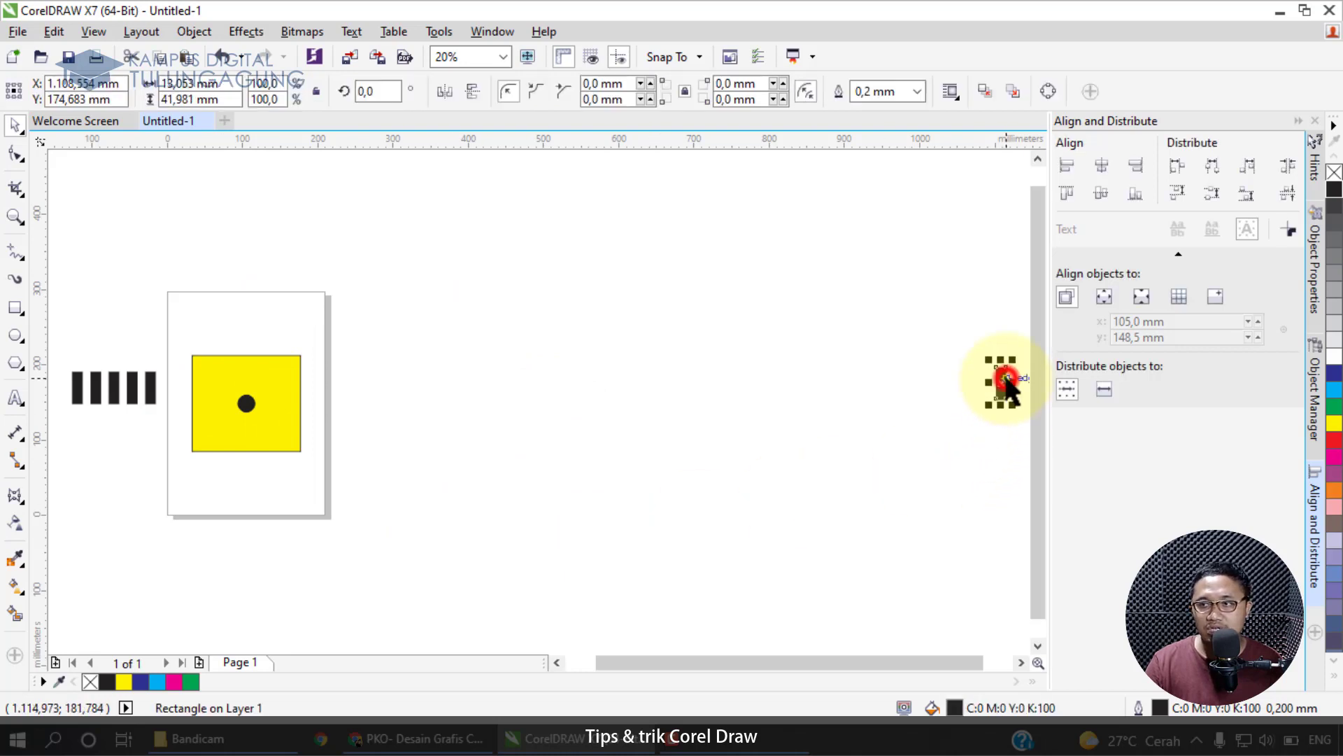
left_click(1334, 353)
left_click(813, 426)
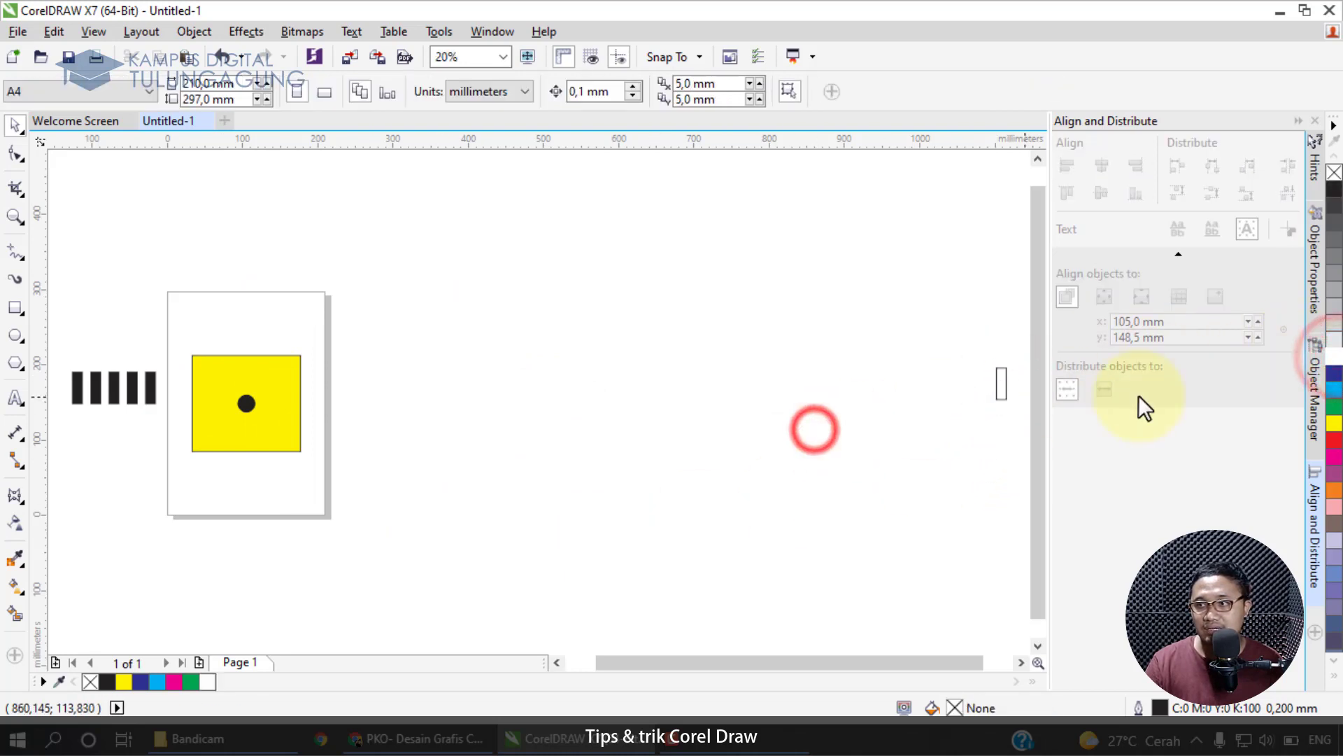
- Set the outline colour of the distant bar copy to white in its object properties and deselect it
left_click(999, 382)
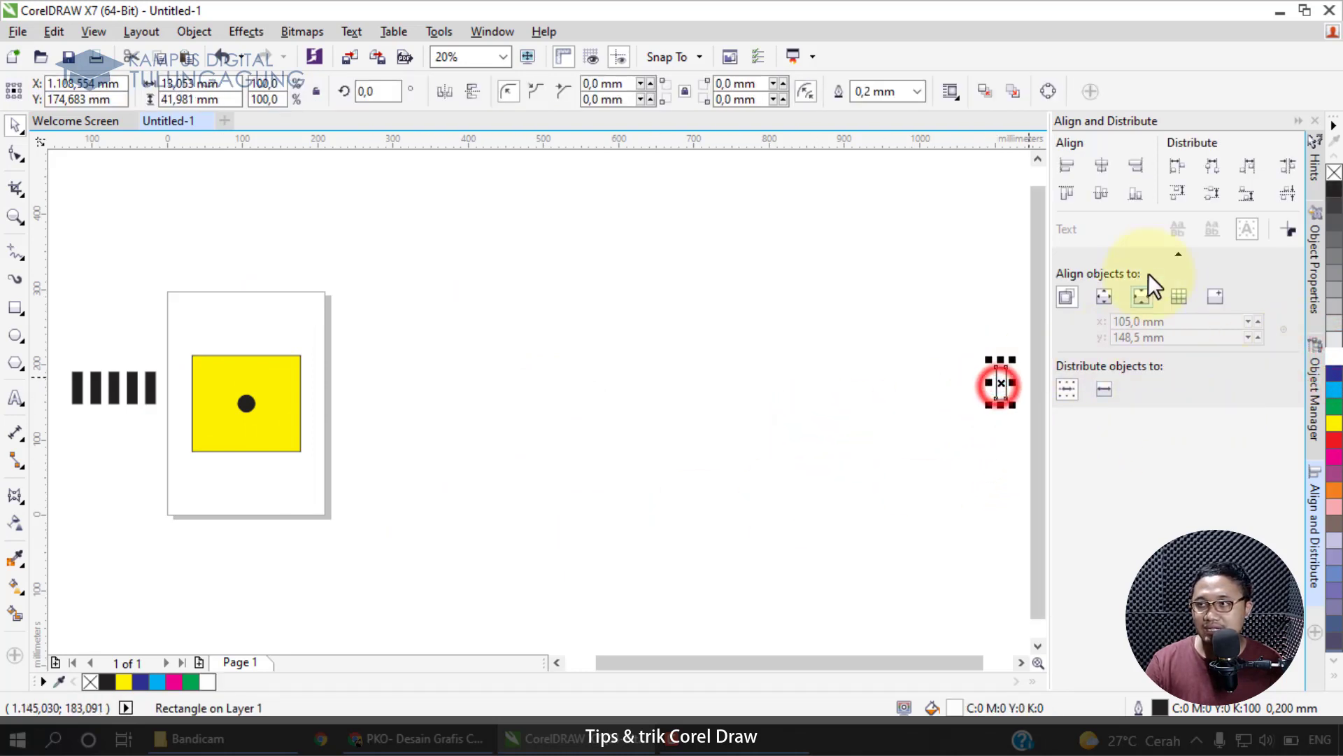
left_click(483, 353)
left_click_drag(978, 362, 1021, 457)
left_click(1315, 388)
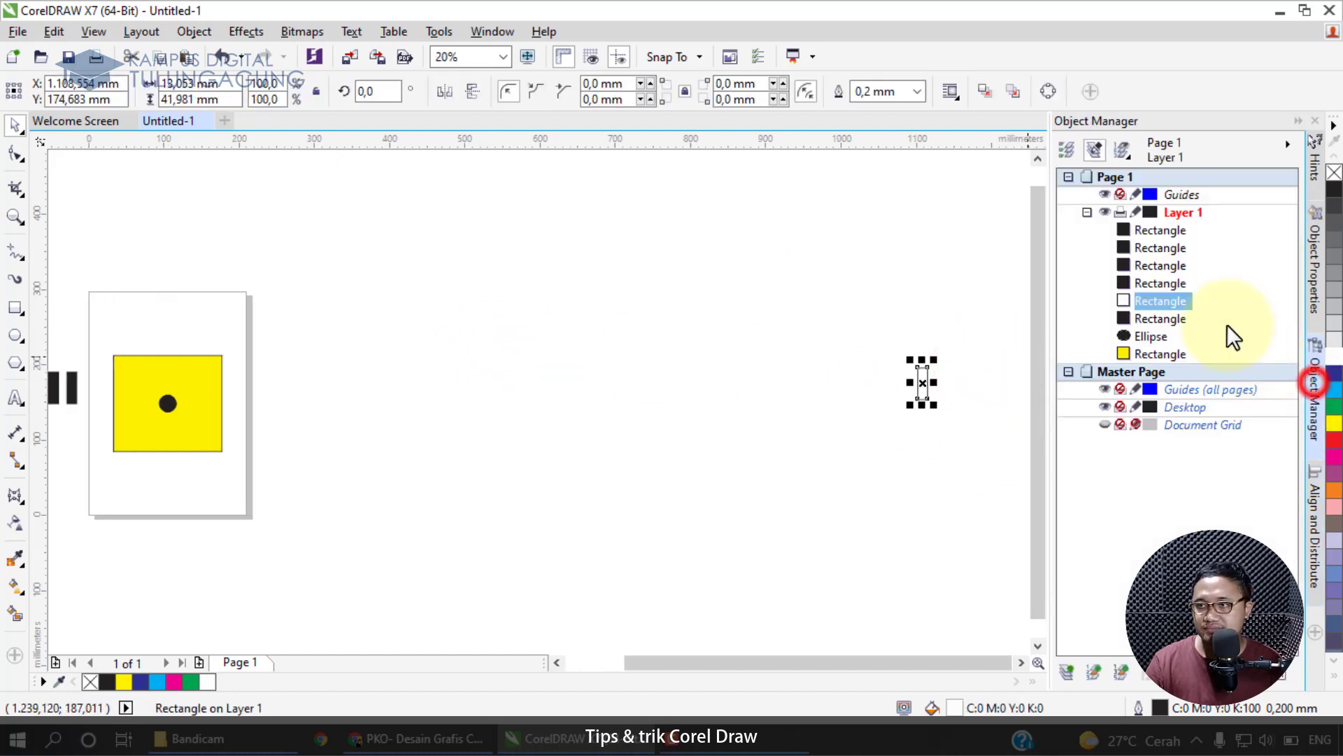
left_click(1317, 261)
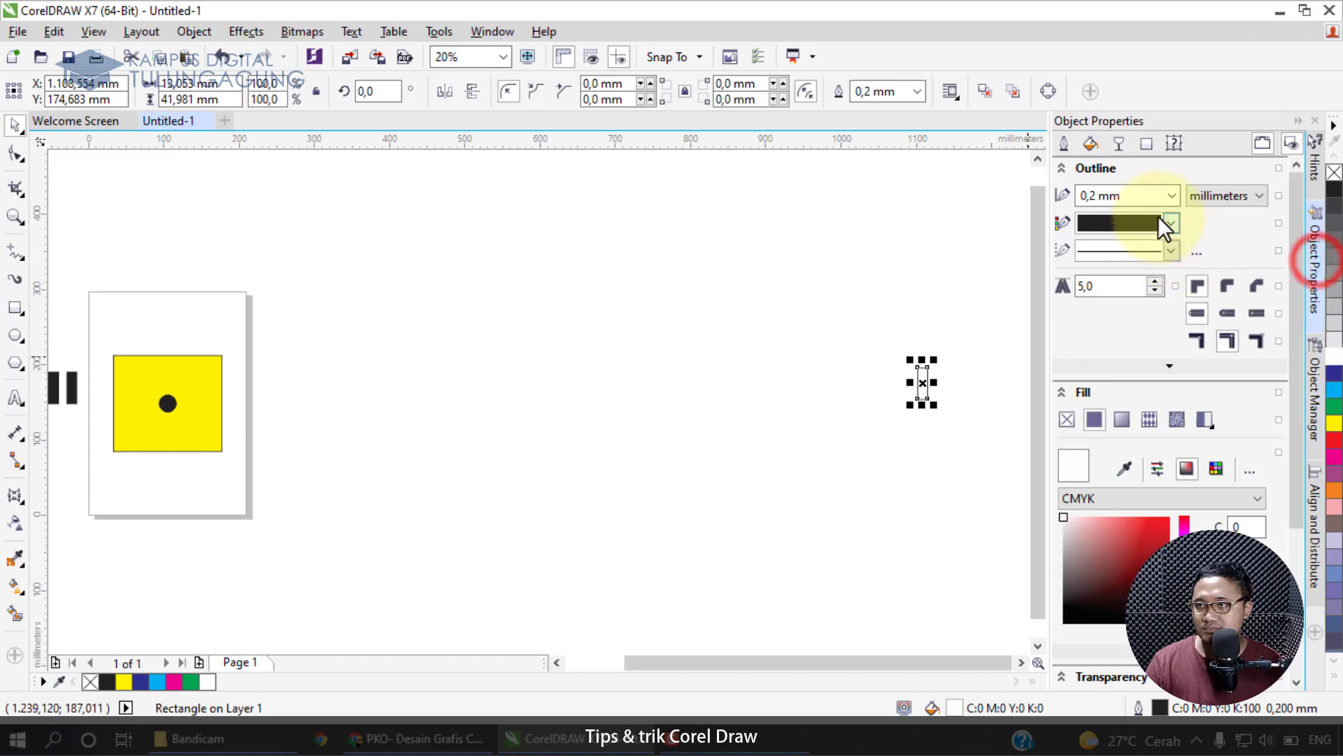
left_click(1172, 196)
left_click(1208, 237)
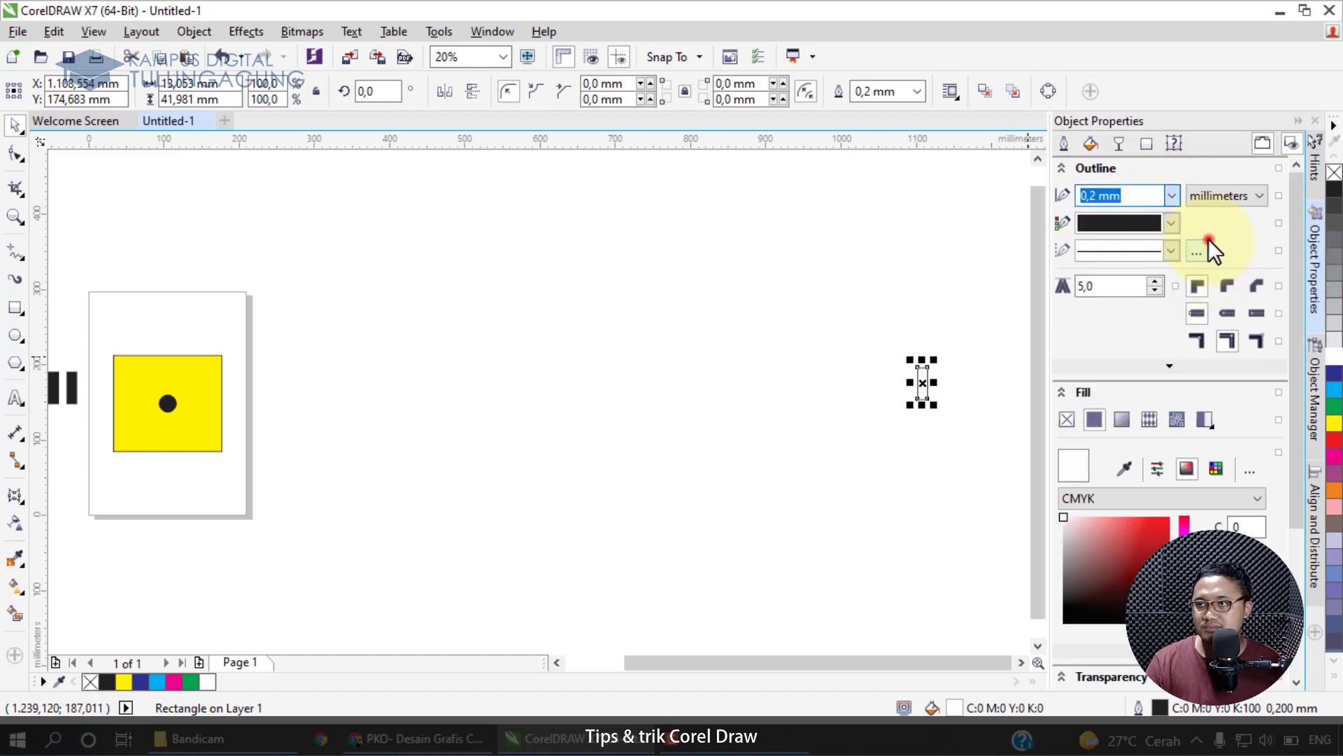
left_click(1165, 223)
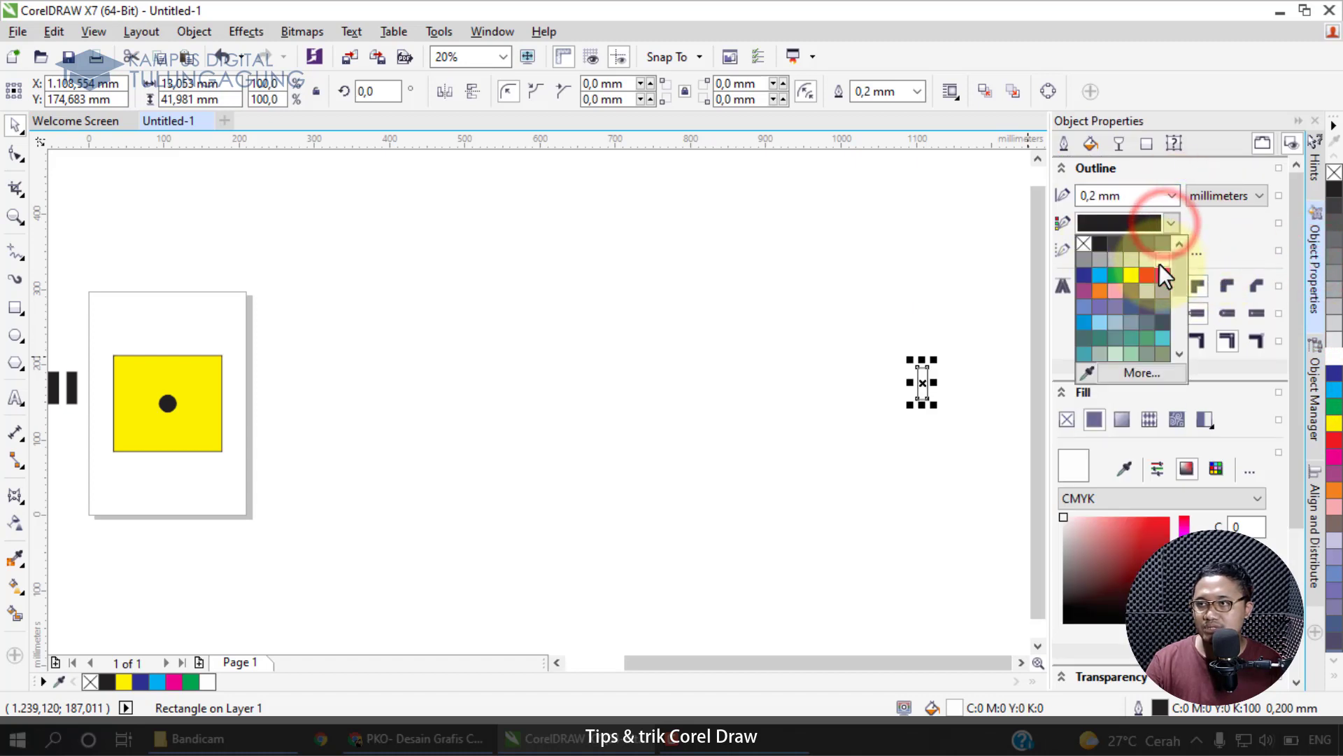
left_click(1160, 263)
left_click(769, 301)
- Move the view back to the page and use To Fit to reveal where the hidden white bar lies
left_click_drag(770, 665, 570, 666)
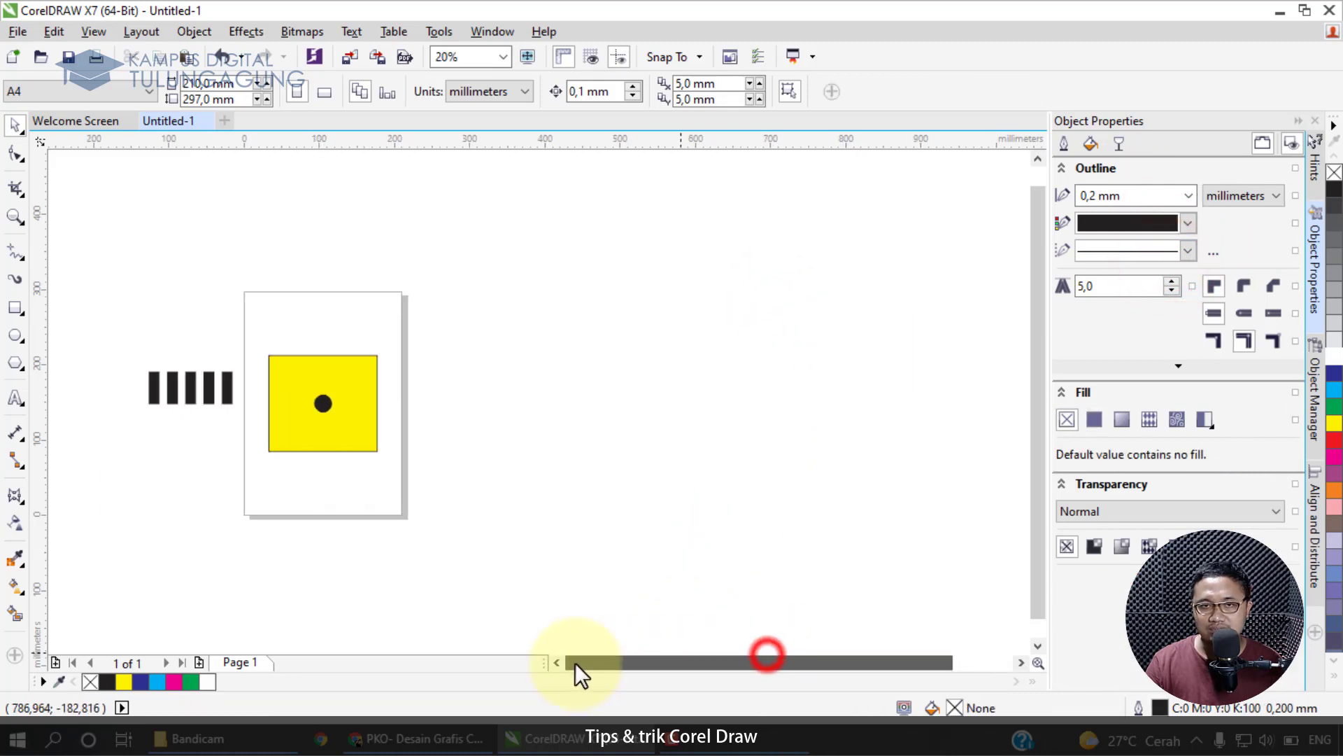
scroll(185, 378, "up", 2)
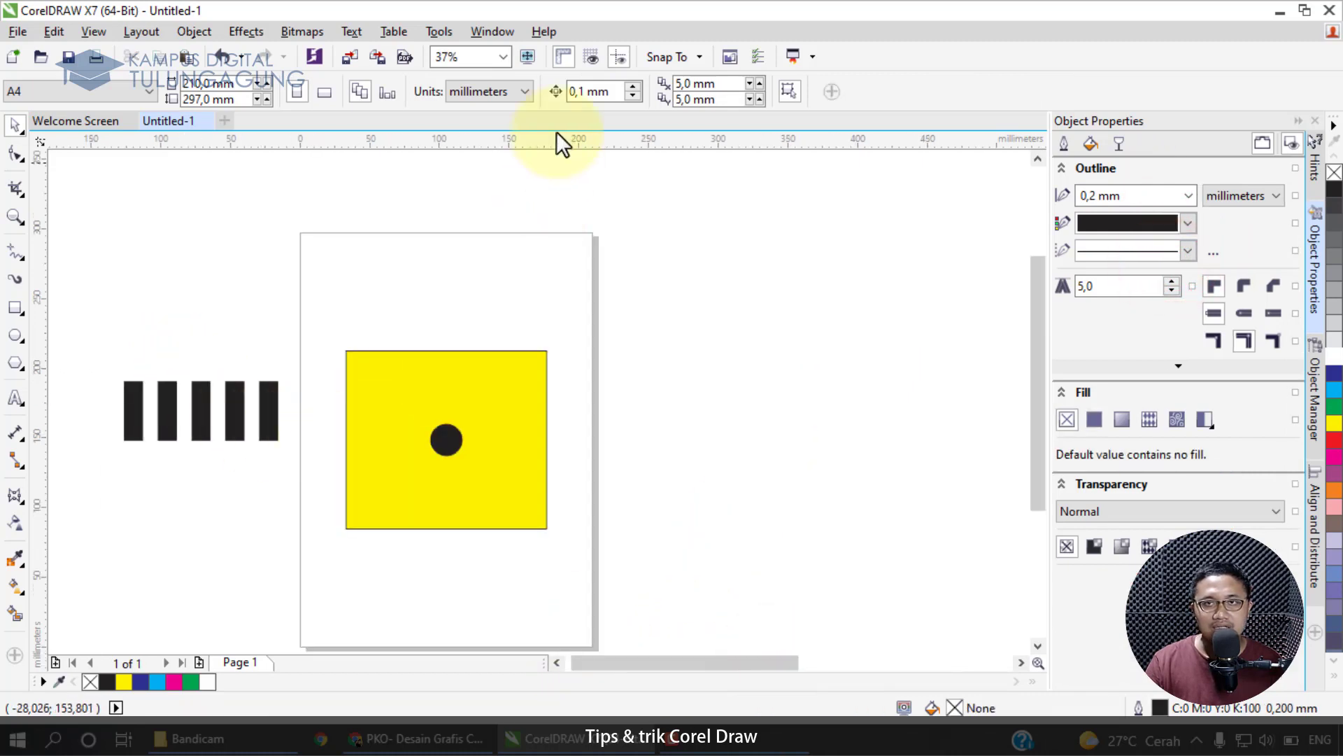
left_click(502, 55)
left_click(492, 76)
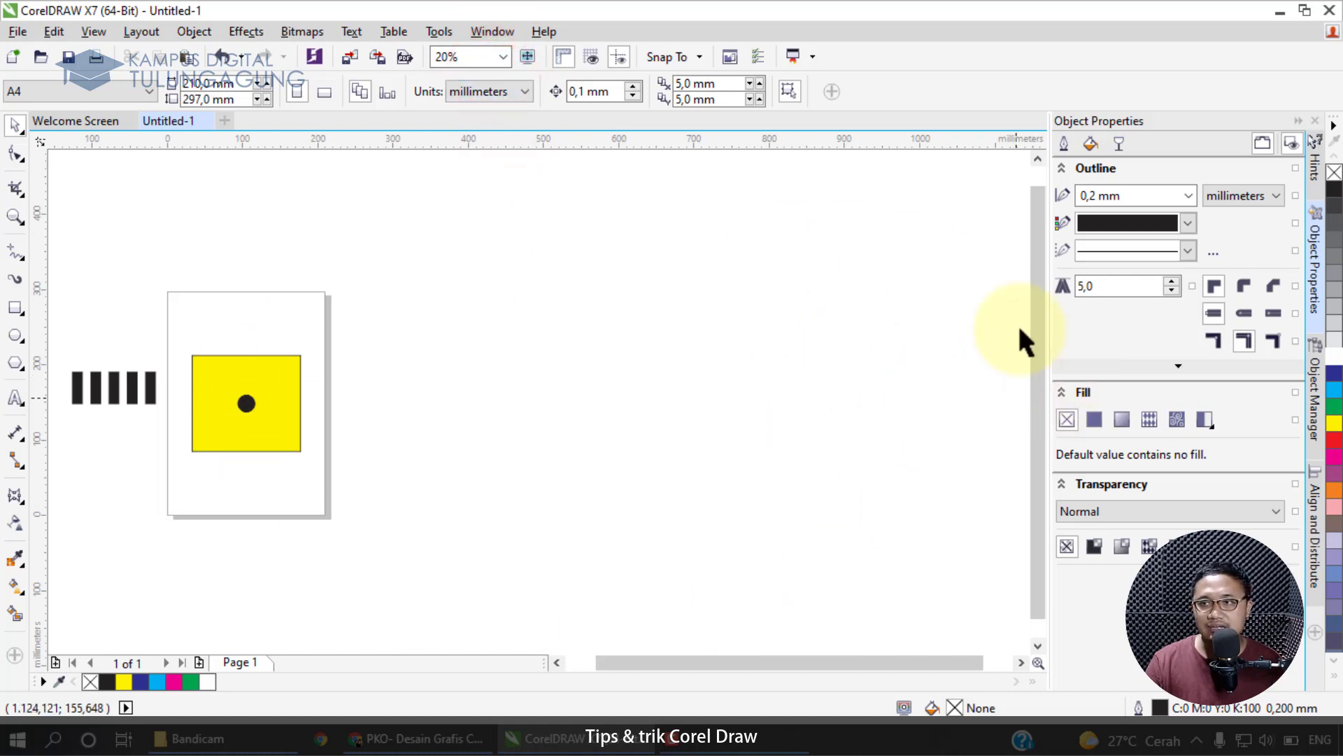
- Fill the hidden white bar with red and move it beside the page, to about X 325.7 mm, Y 198.8 mm
left_click_drag(798, 249, 943, 535)
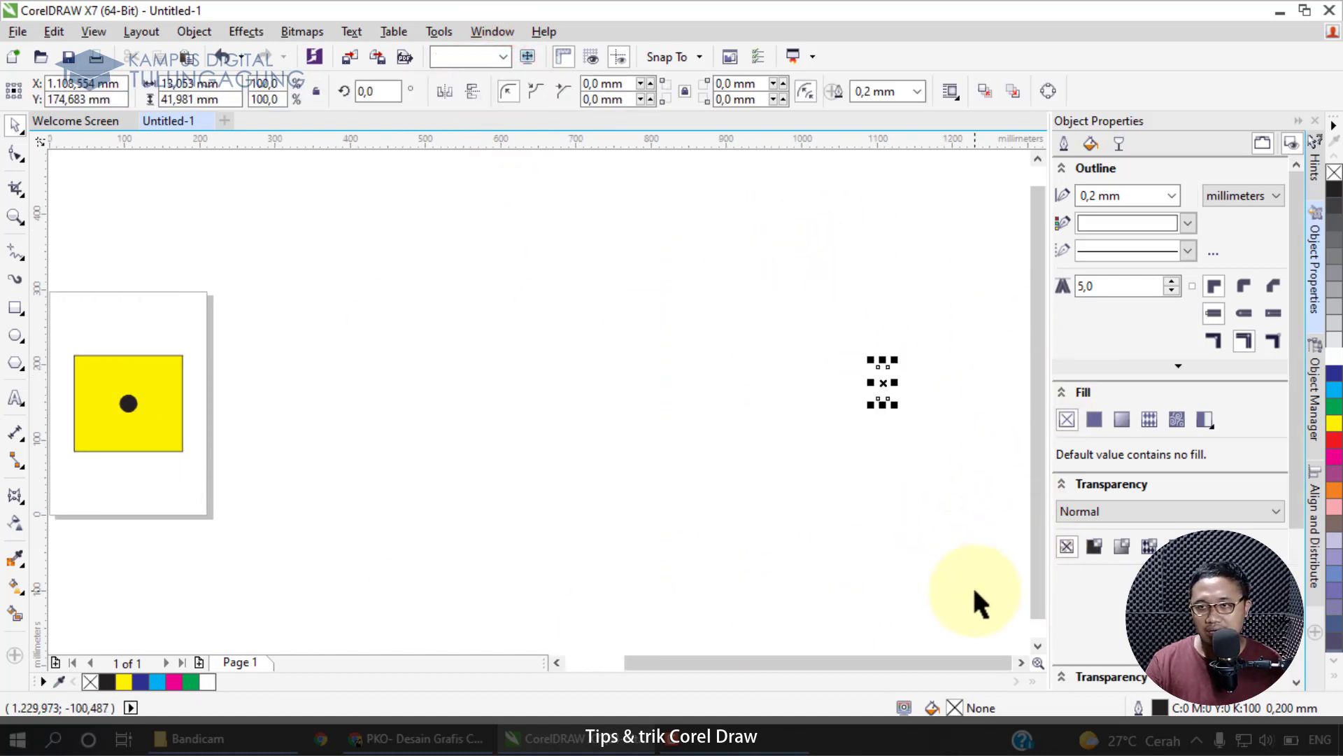
left_click(1335, 441)
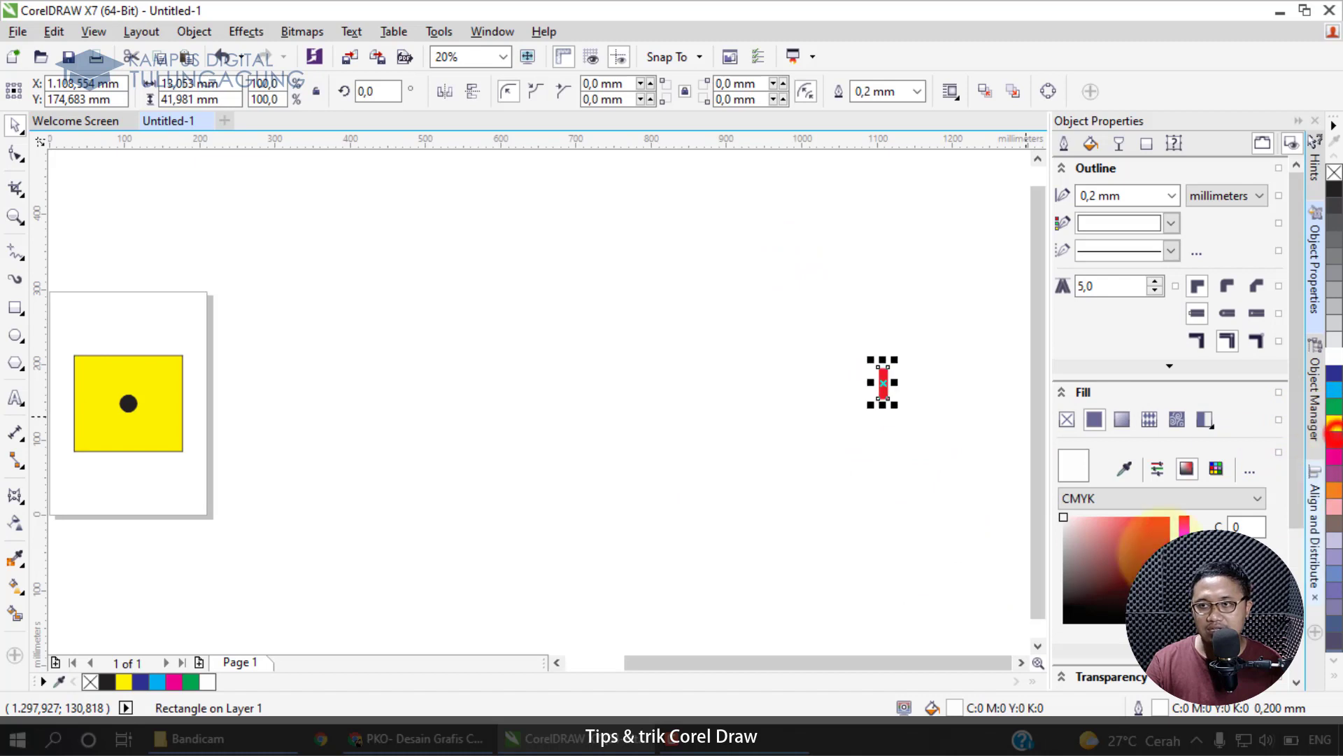
left_click_drag(871, 662, 931, 662)
left_click_drag(930, 396, 340, 377)
left_click(812, 663)
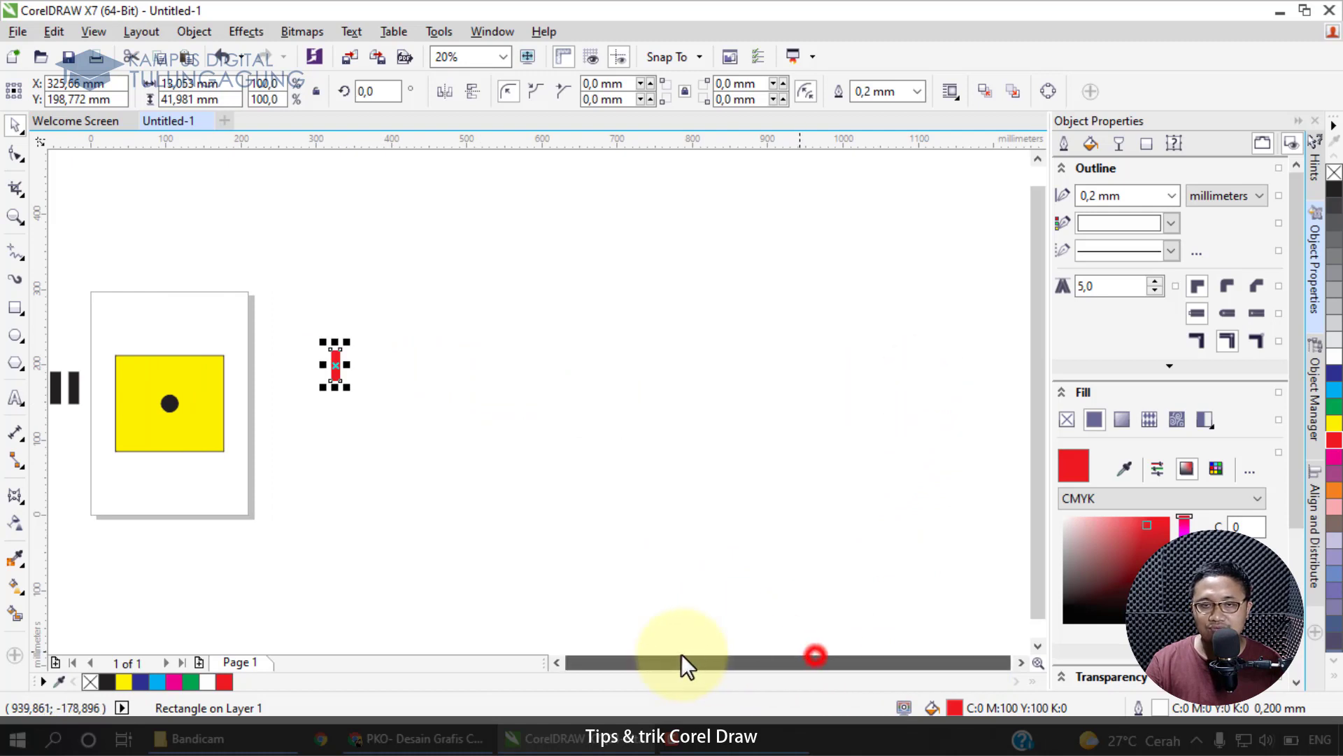
- Fit all objects, including the moved red bar, in the view with To Fit and clear the selection
left_click(501, 57)
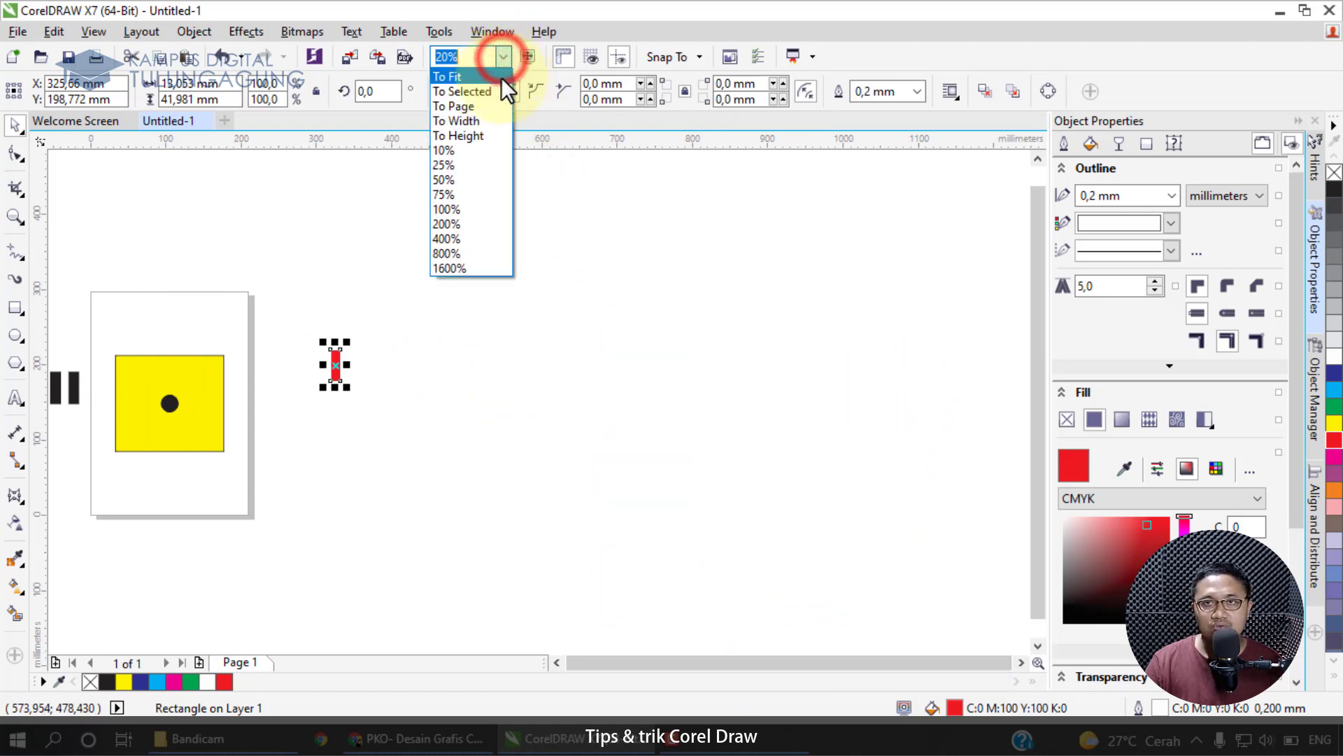
left_click(501, 70)
left_click(504, 59)
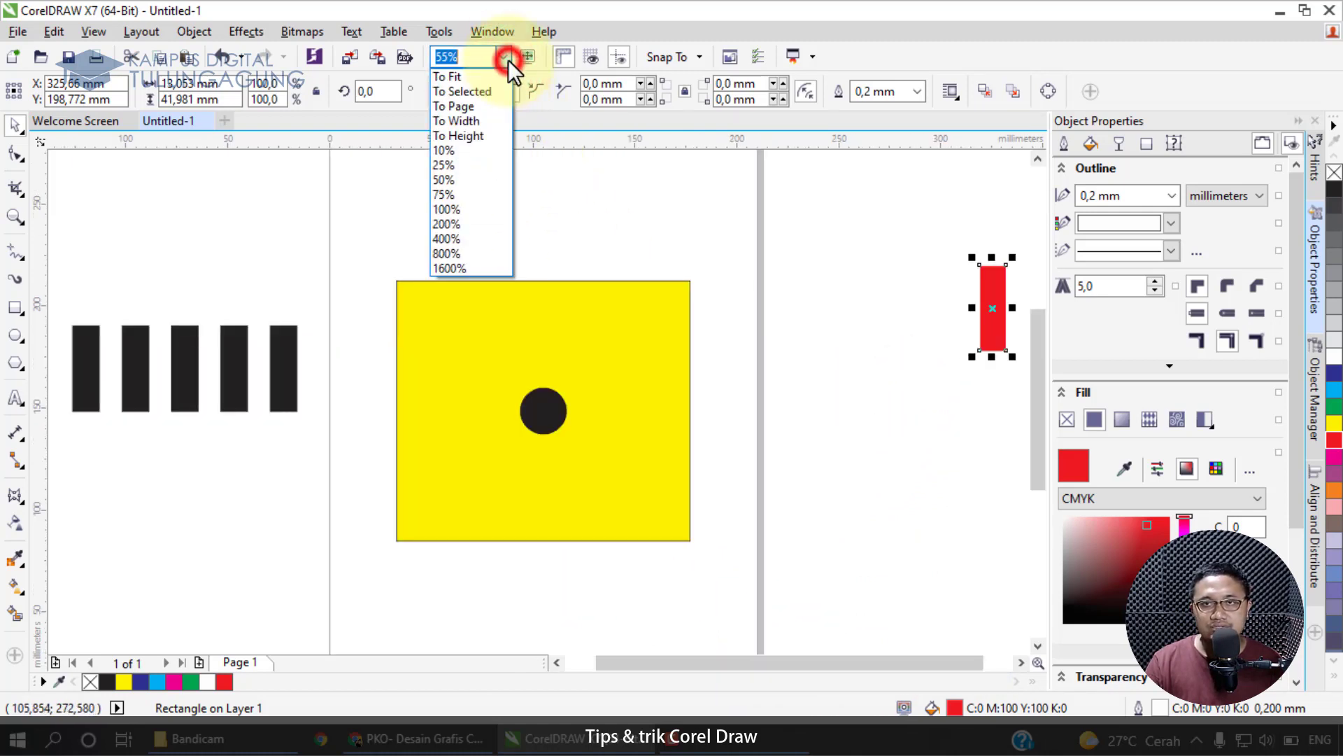
left_click(346, 234)
mouse_move(342, 234)
left_mouse_down()
mouse_move(756, 597)
mouse_move(369, 230)
left_mouse_up()
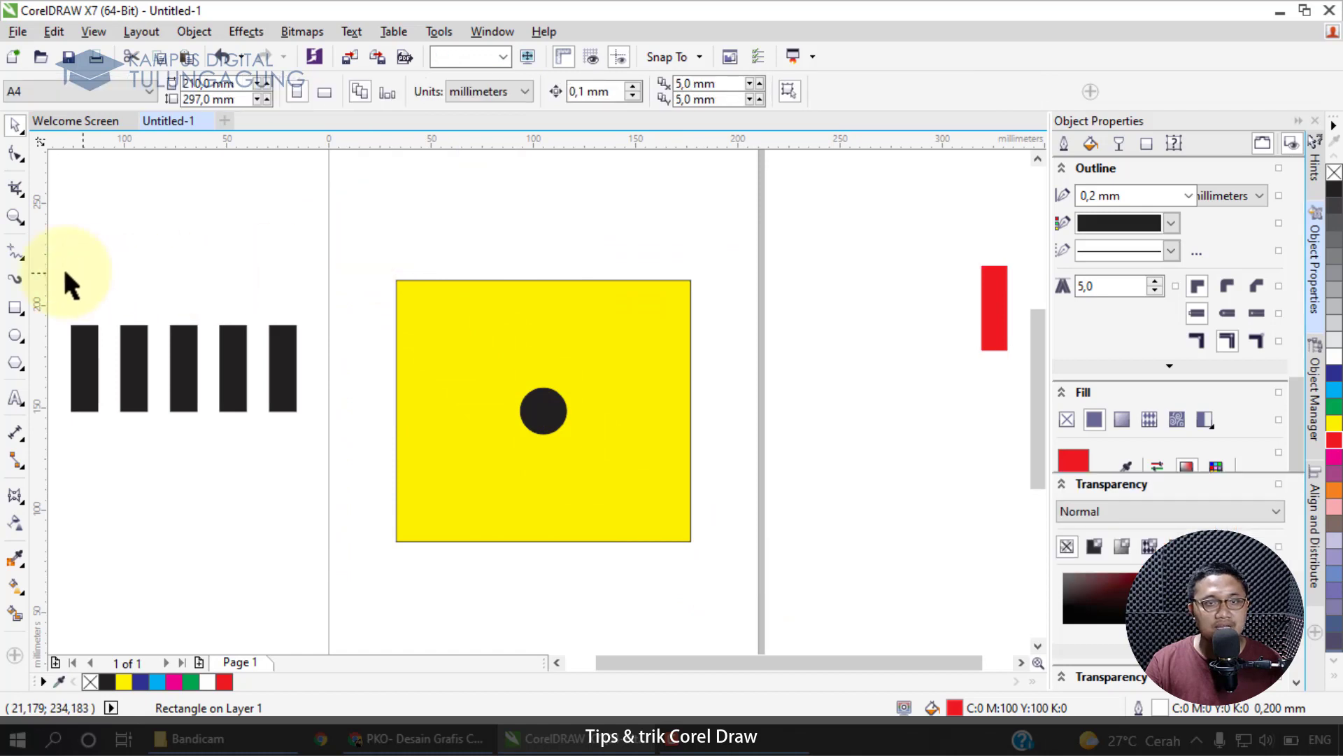
- Select all five black bars and open the zoom level choices for them
left_click_drag(58, 285, 340, 490)
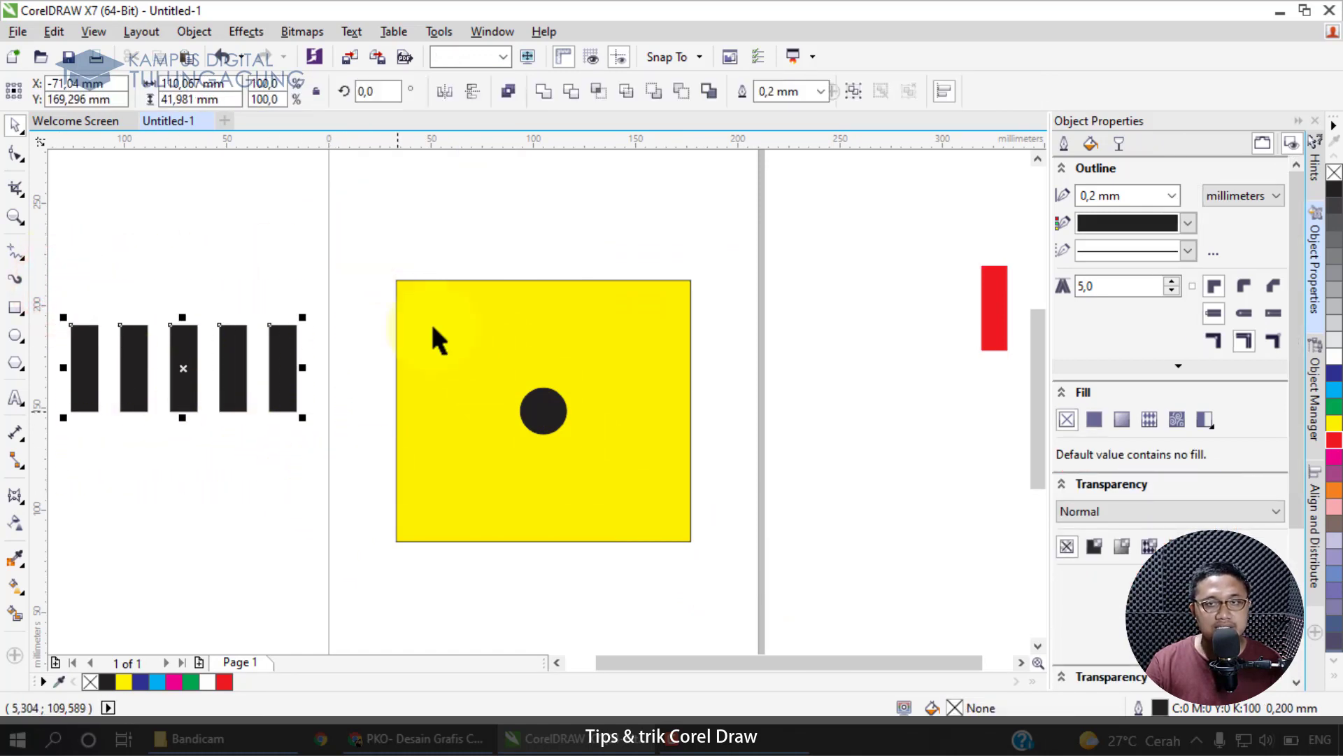
left_click(502, 56)
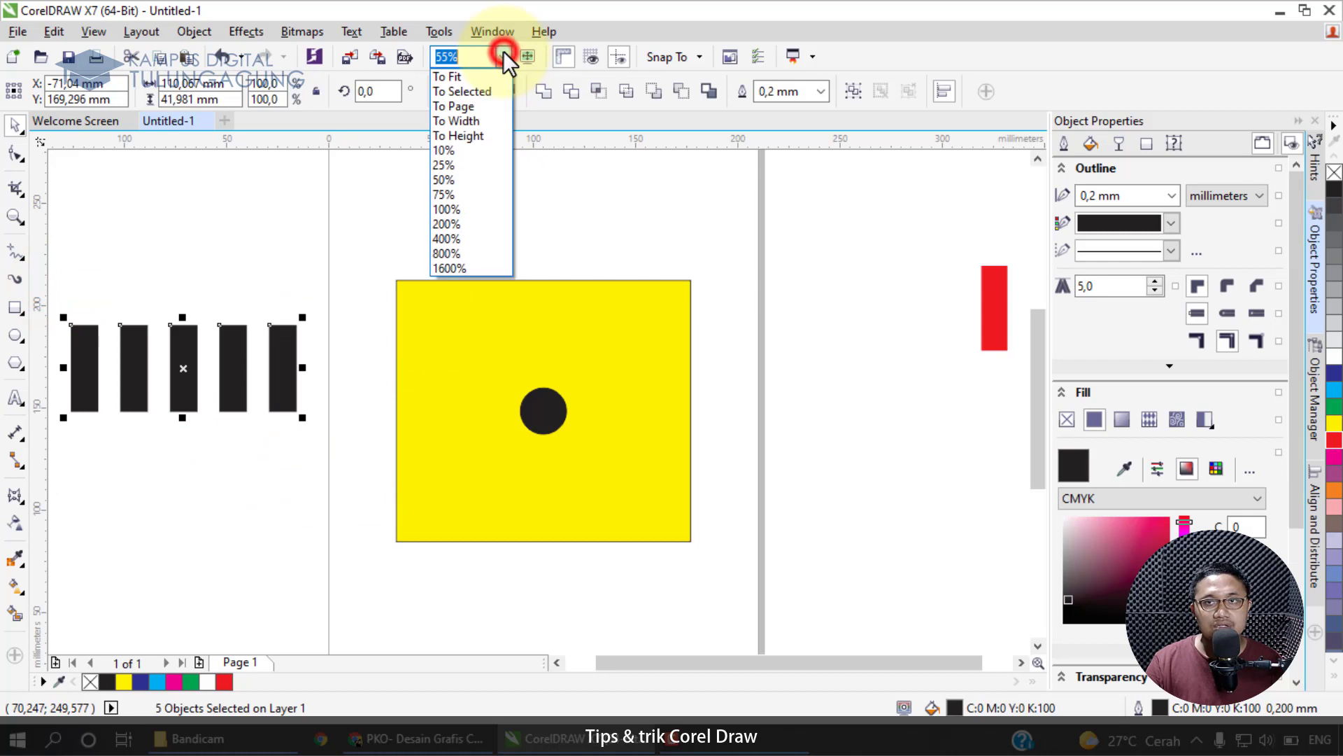
- Zoom the view to the selected black bars, and do the same for the yellow rectangle
left_click(490, 91)
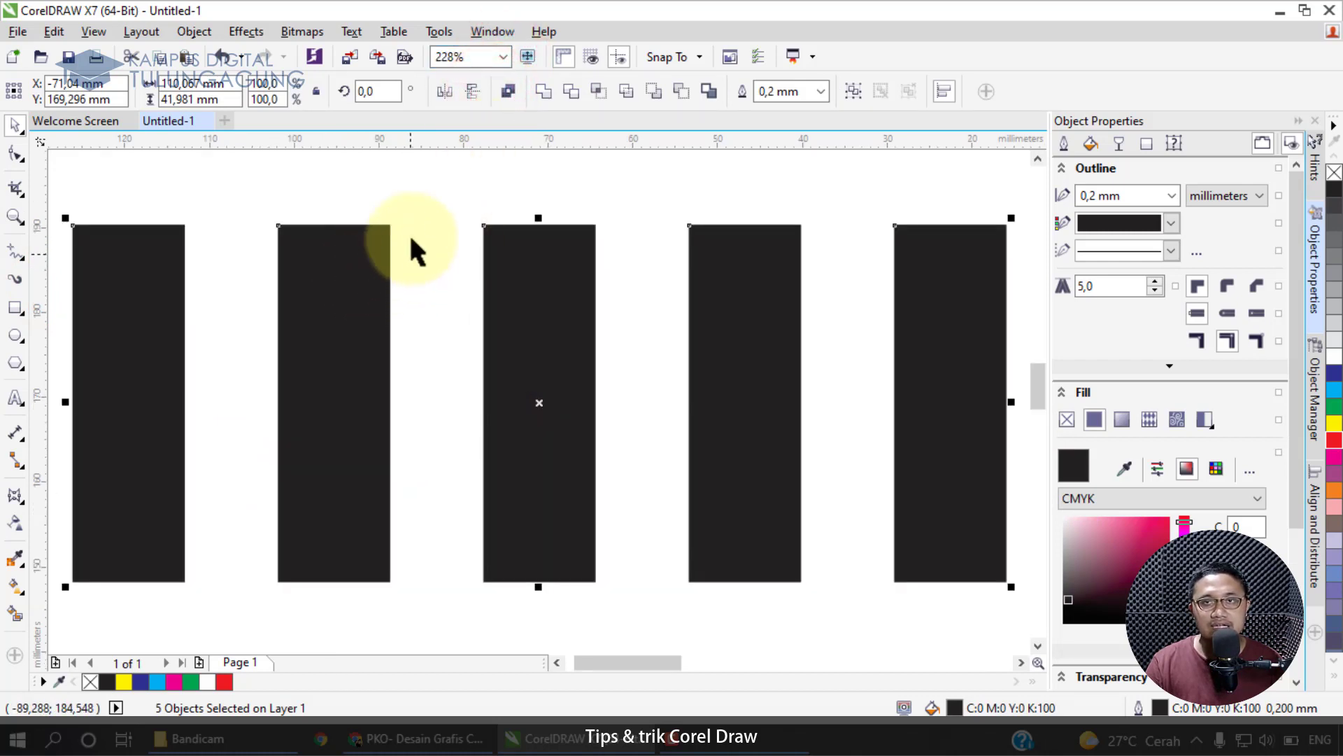
scroll(474, 285, "down", 3)
left_click(756, 343)
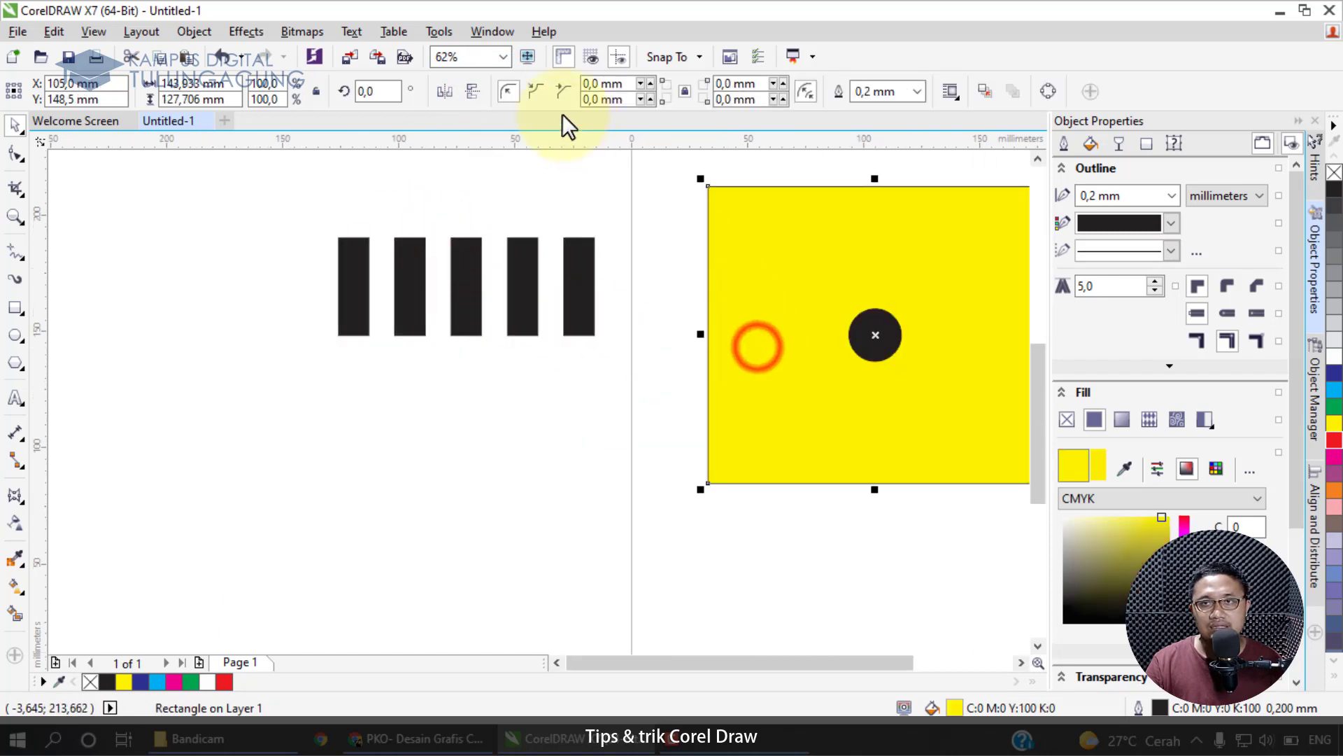
left_click(502, 58)
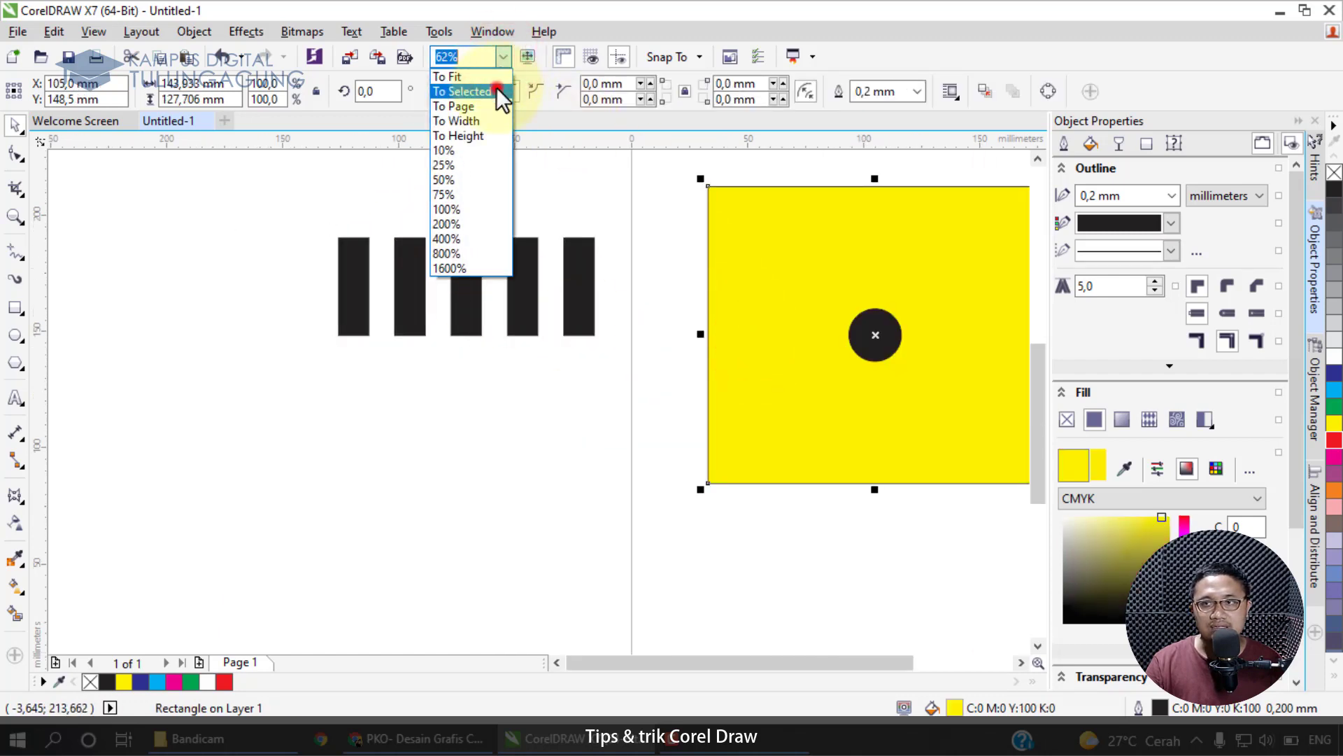
left_click(496, 91)
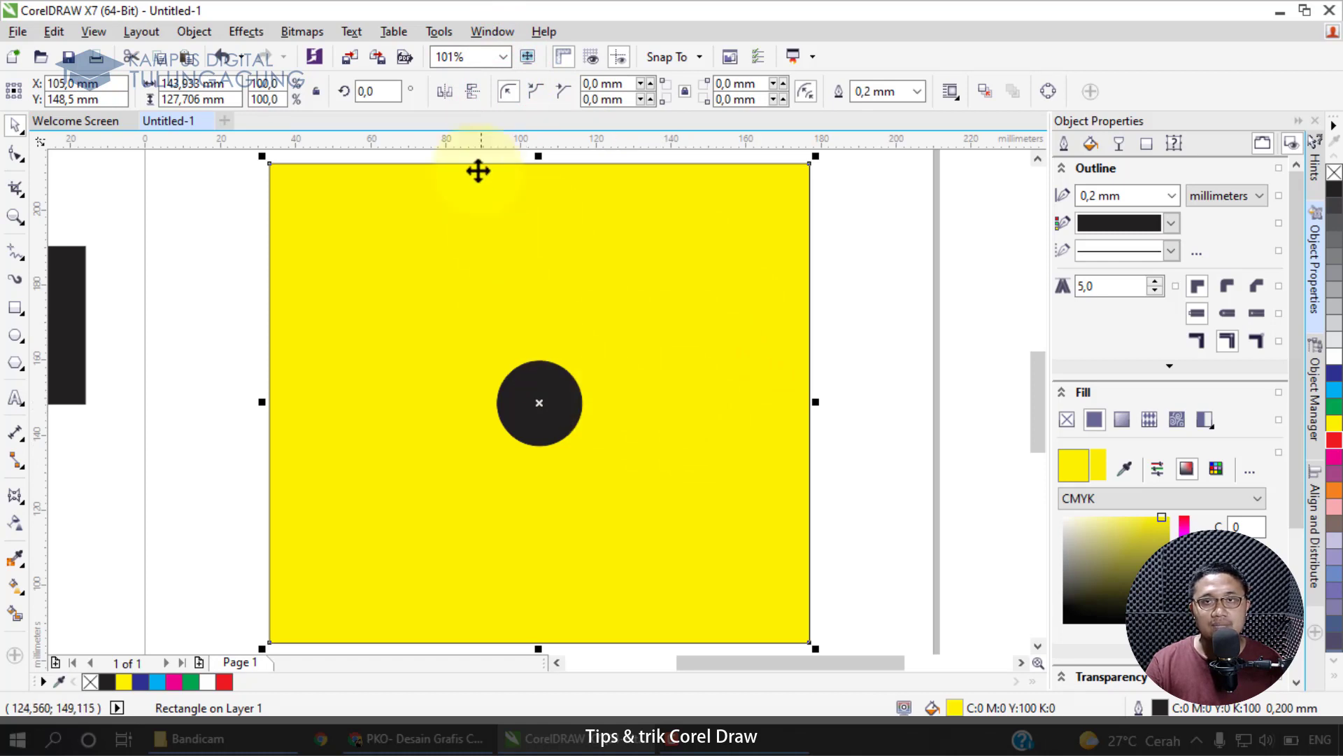
- Move the red rectangle far above and left of the page, to about X -961 mm, Y 646 mm
left_click(505, 57)
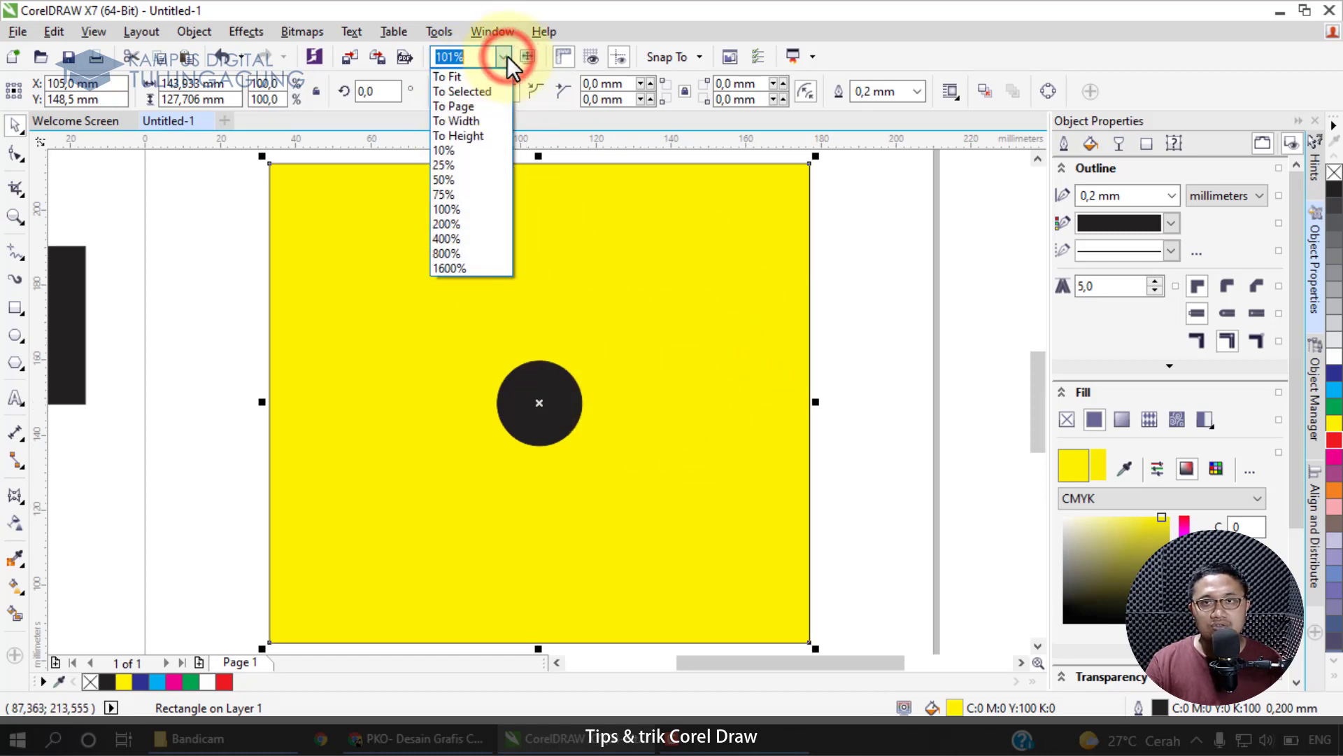
left_click(502, 109)
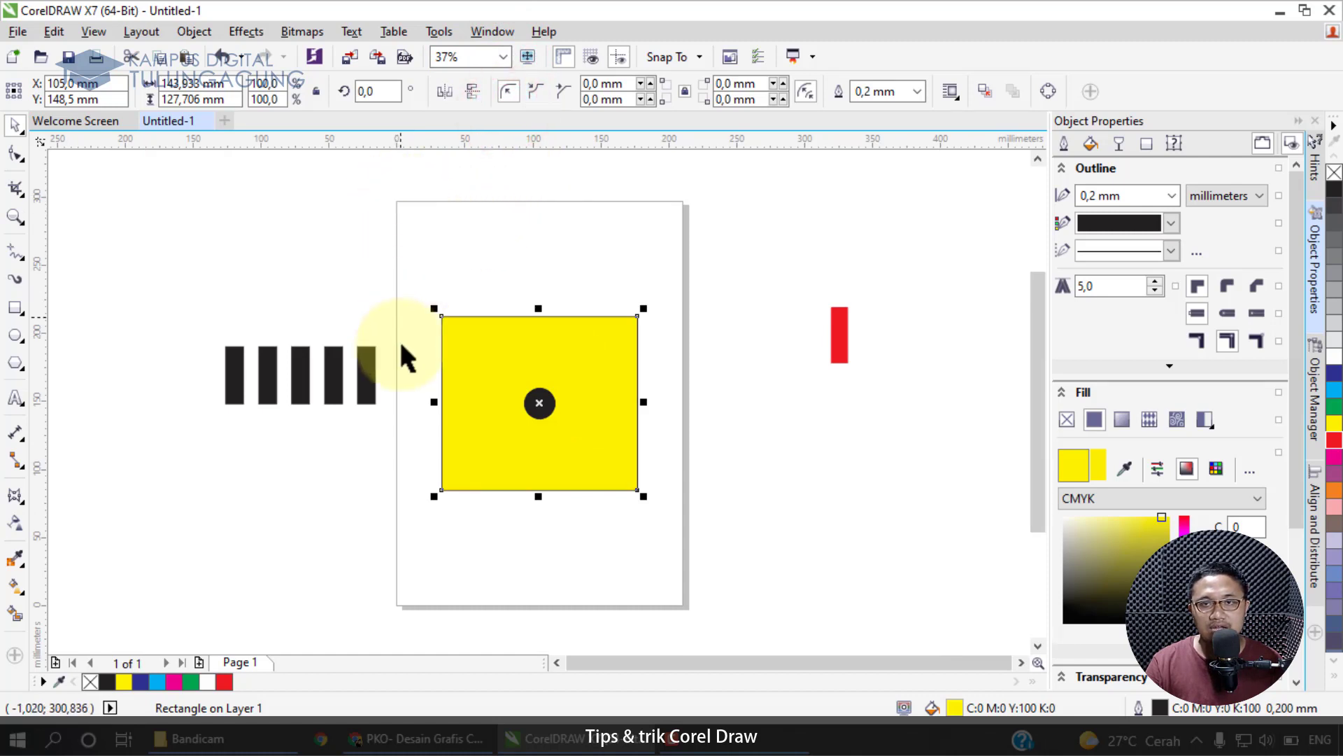
scroll(806, 500, "down", 3)
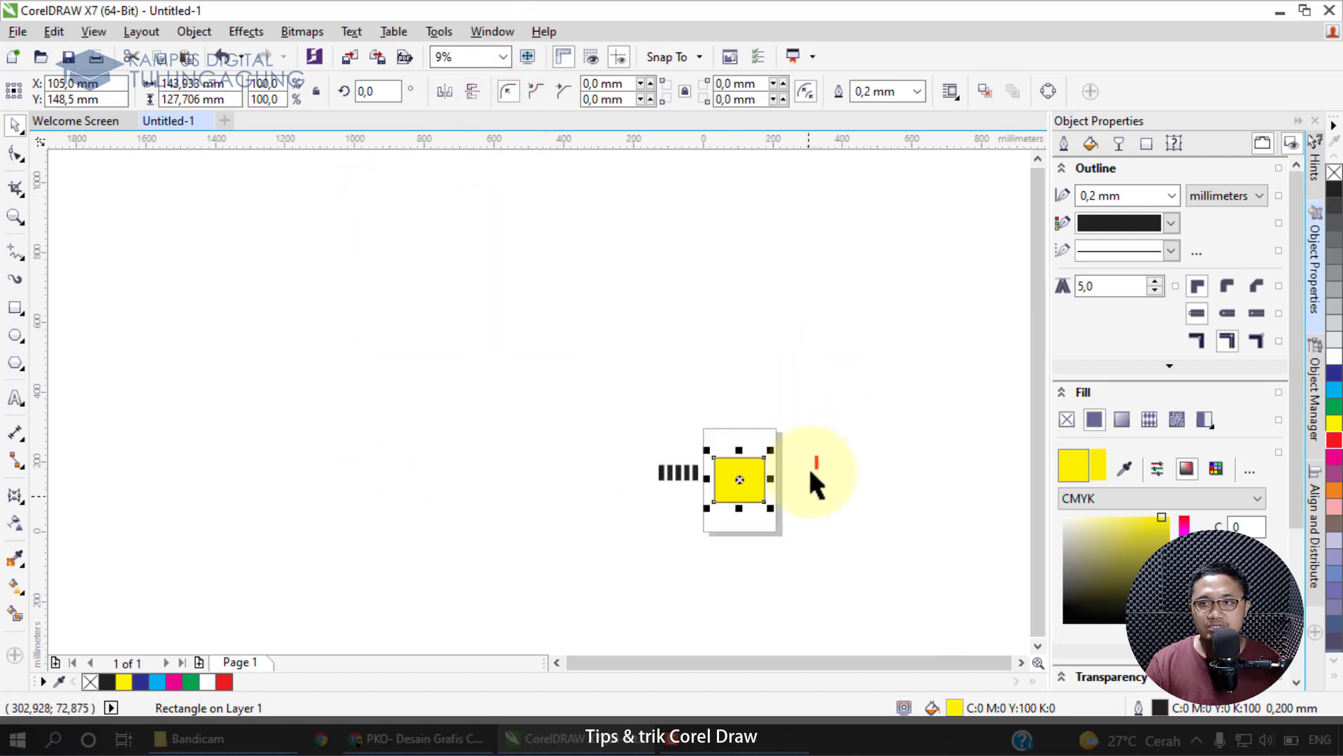
left_click_drag(816, 461, 368, 305)
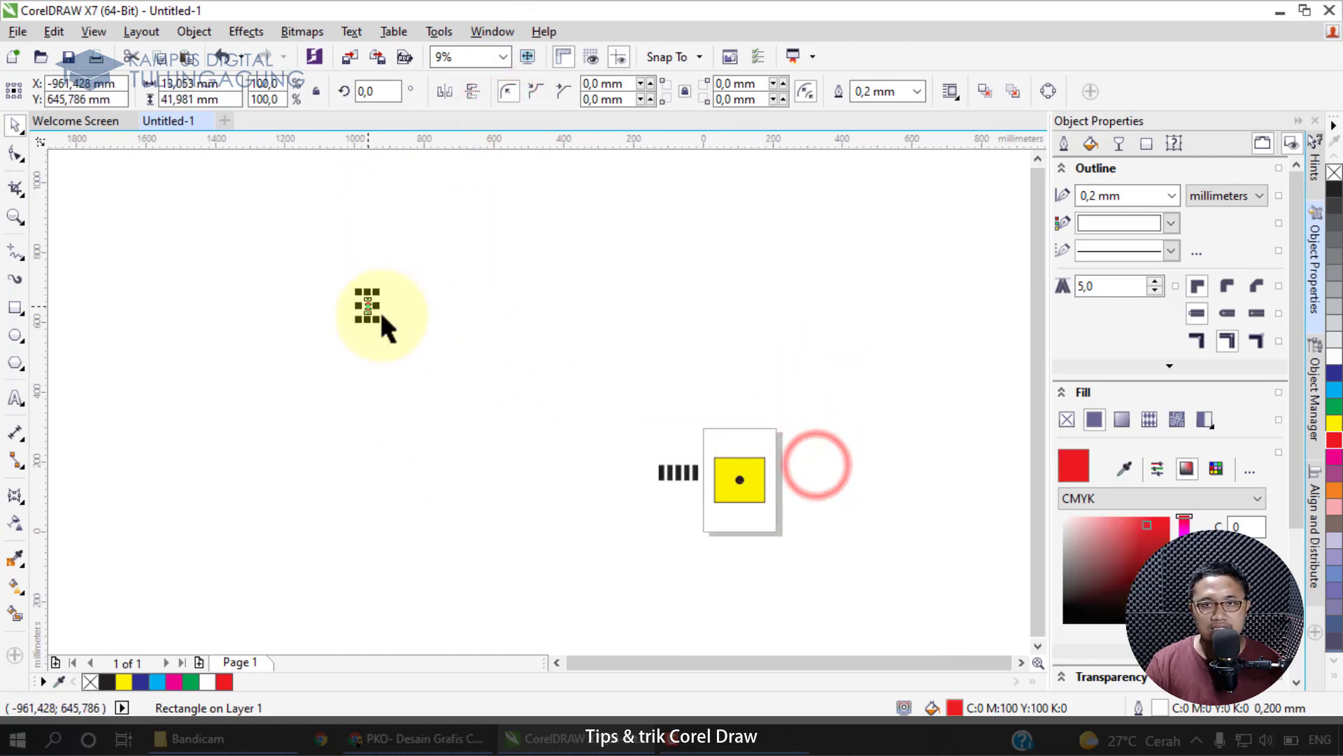
- Zoom the view to the whole page, clear the selection, and zoom to the page width
left_click(502, 56)
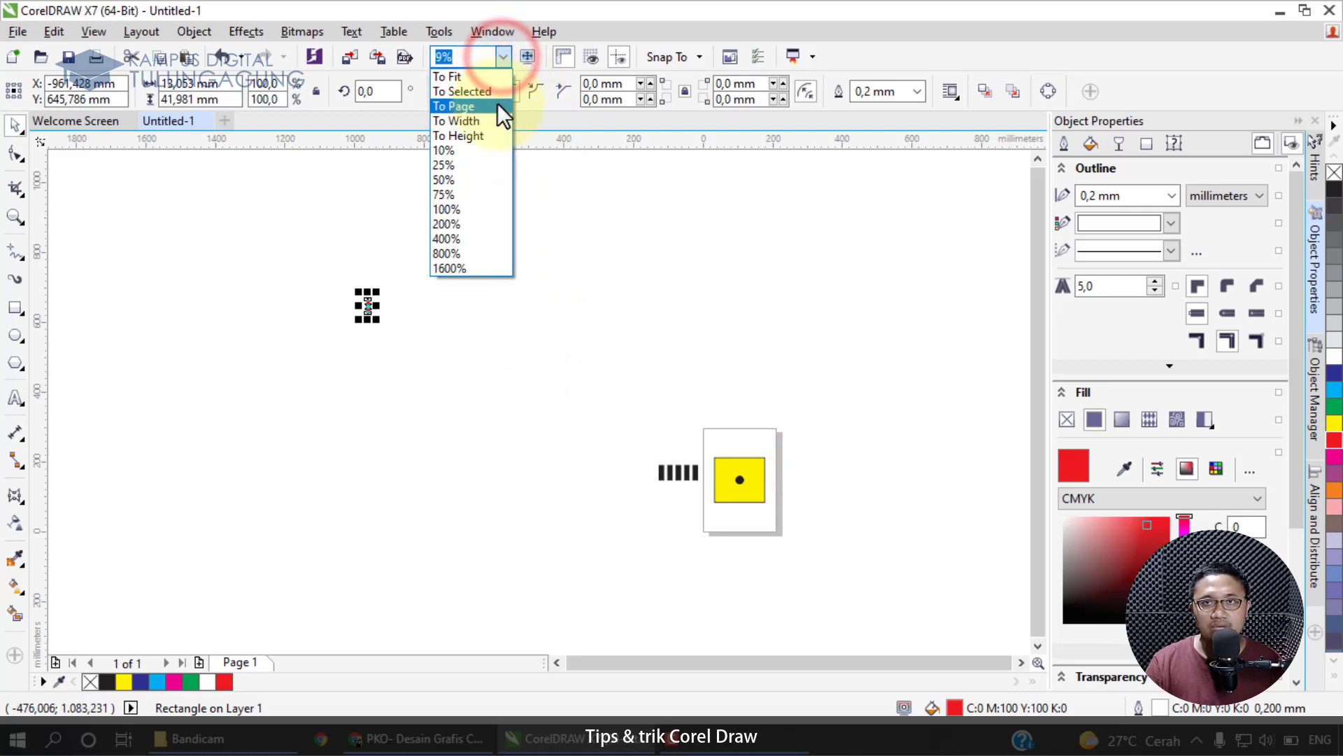
left_click(497, 103)
left_click_drag(398, 195, 559, 452)
left_click(510, 57)
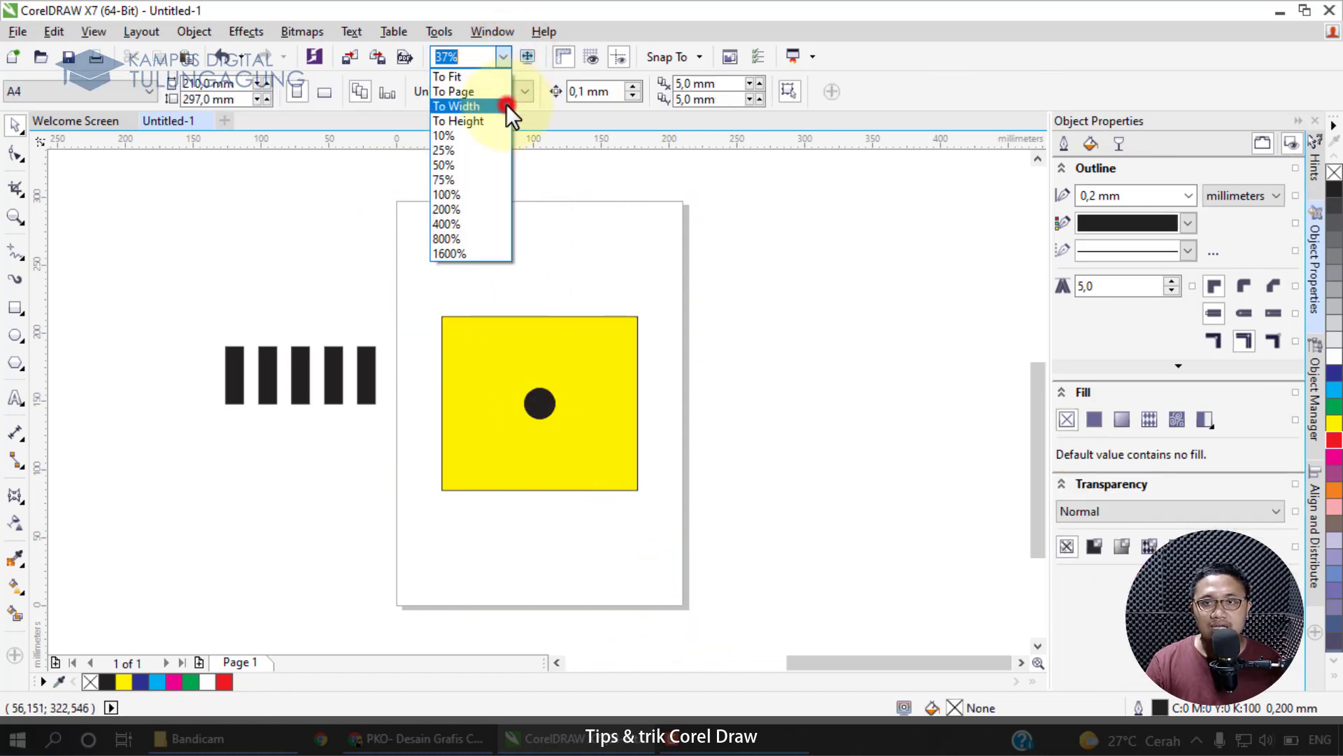
left_click(506, 106)
- Examine the yellow rectangle at different magnifications and fit the view to the page height
scroll(560, 322, "down", 3)
scroll(578, 343, "up", 2)
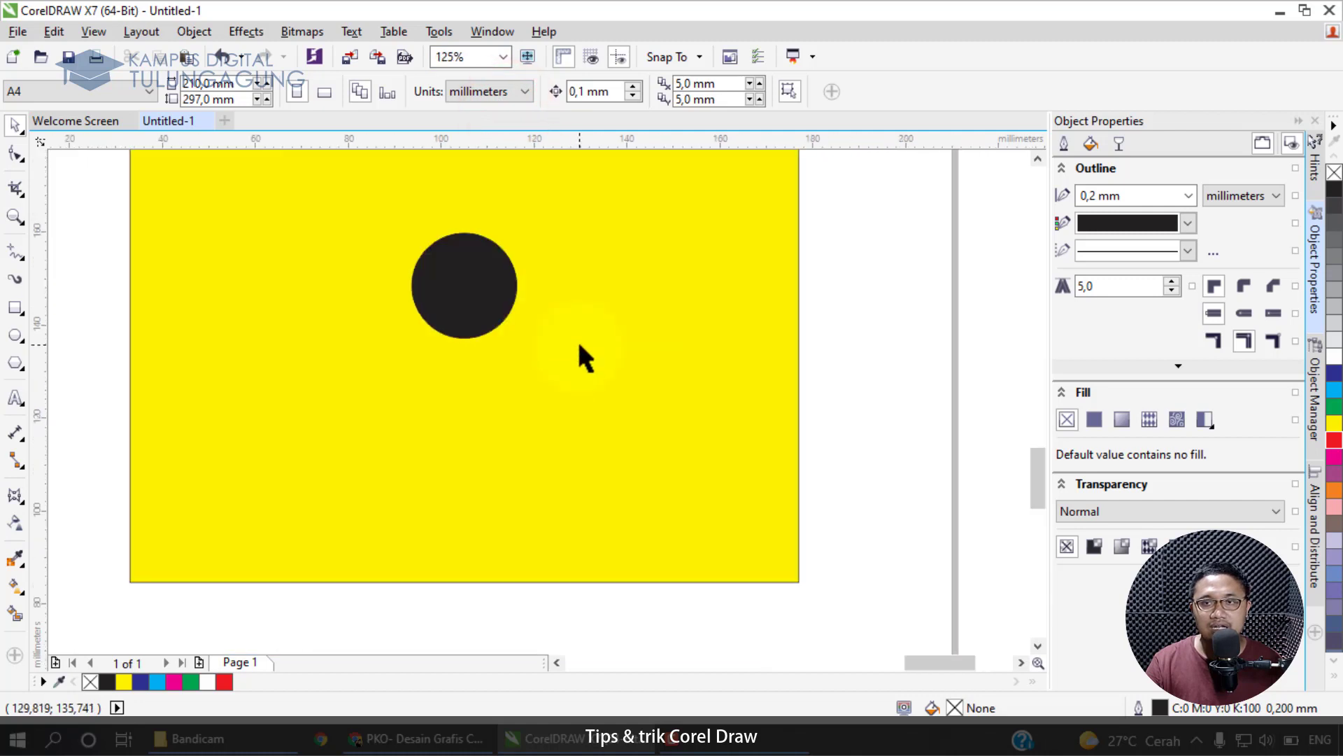
scroll(567, 294, "down", 1)
left_click(503, 55)
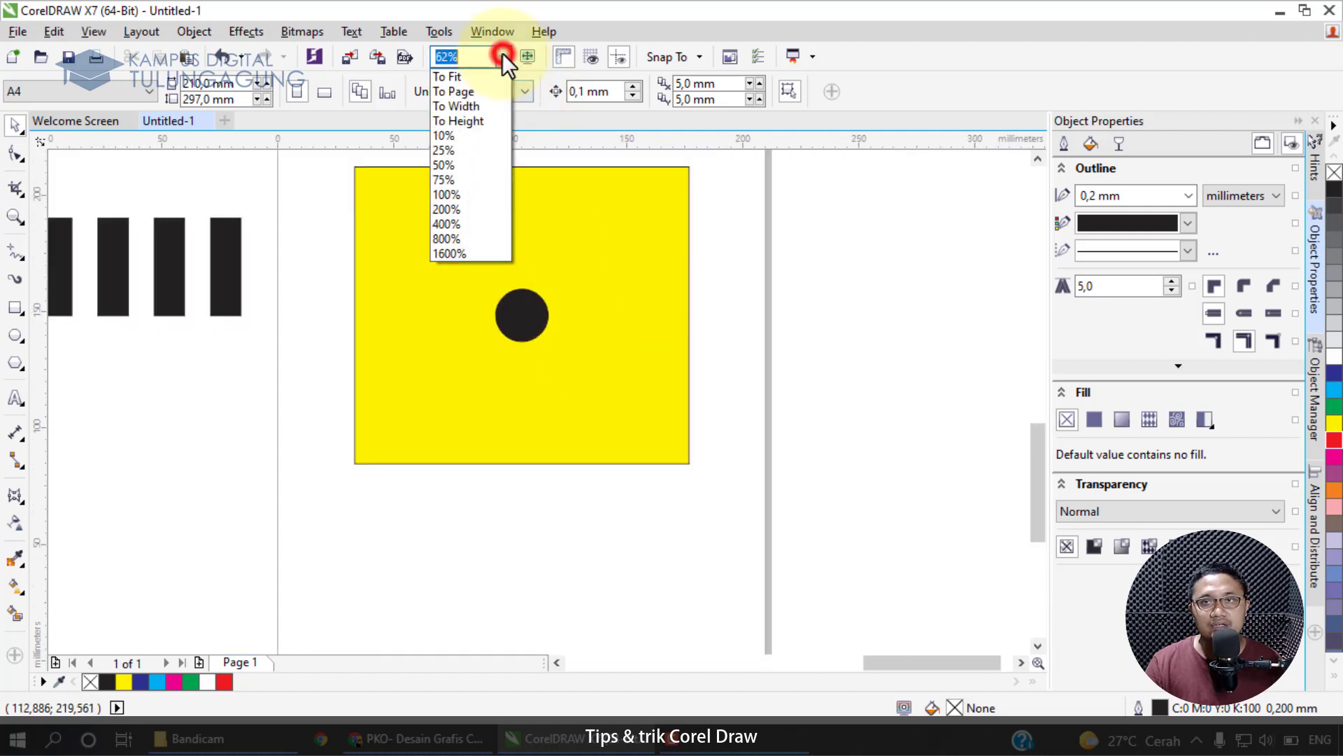
left_click(485, 117)
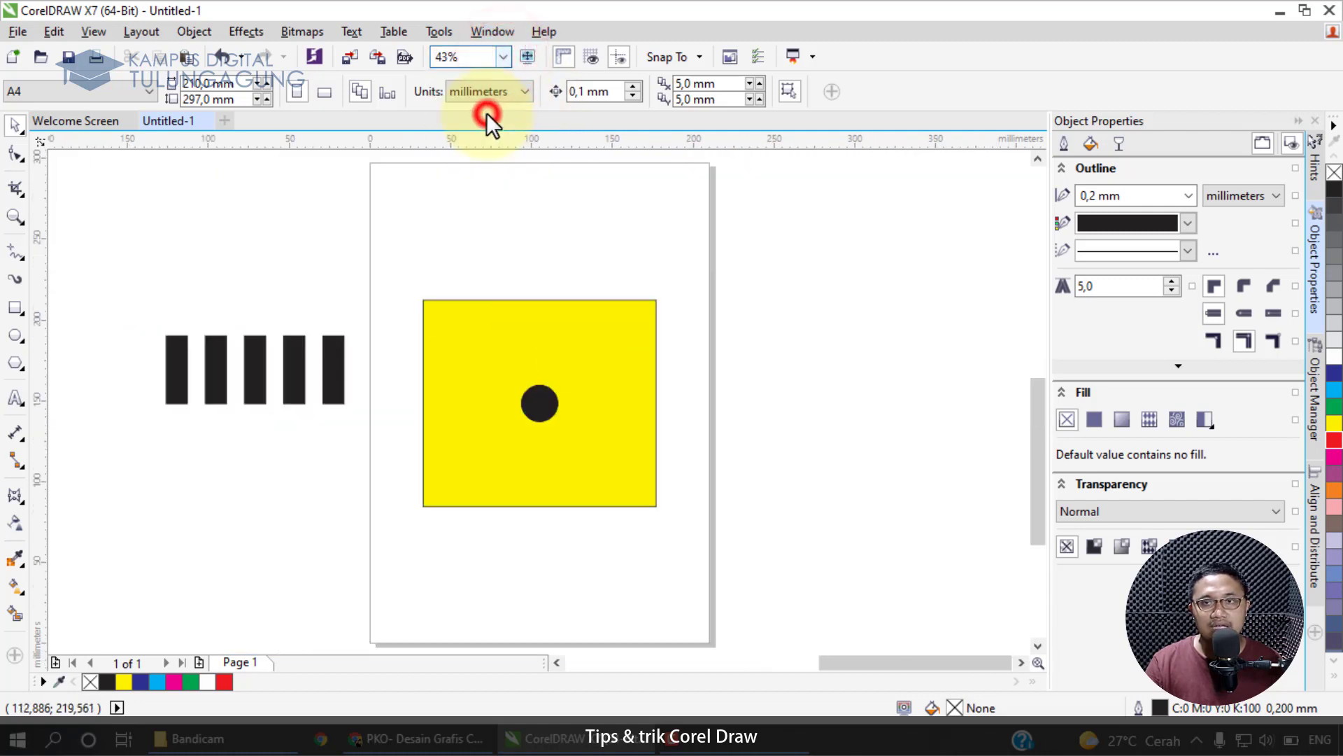
- Try different magnifications around the black circle and zoom out to fit all objects in the view
left_click(503, 56)
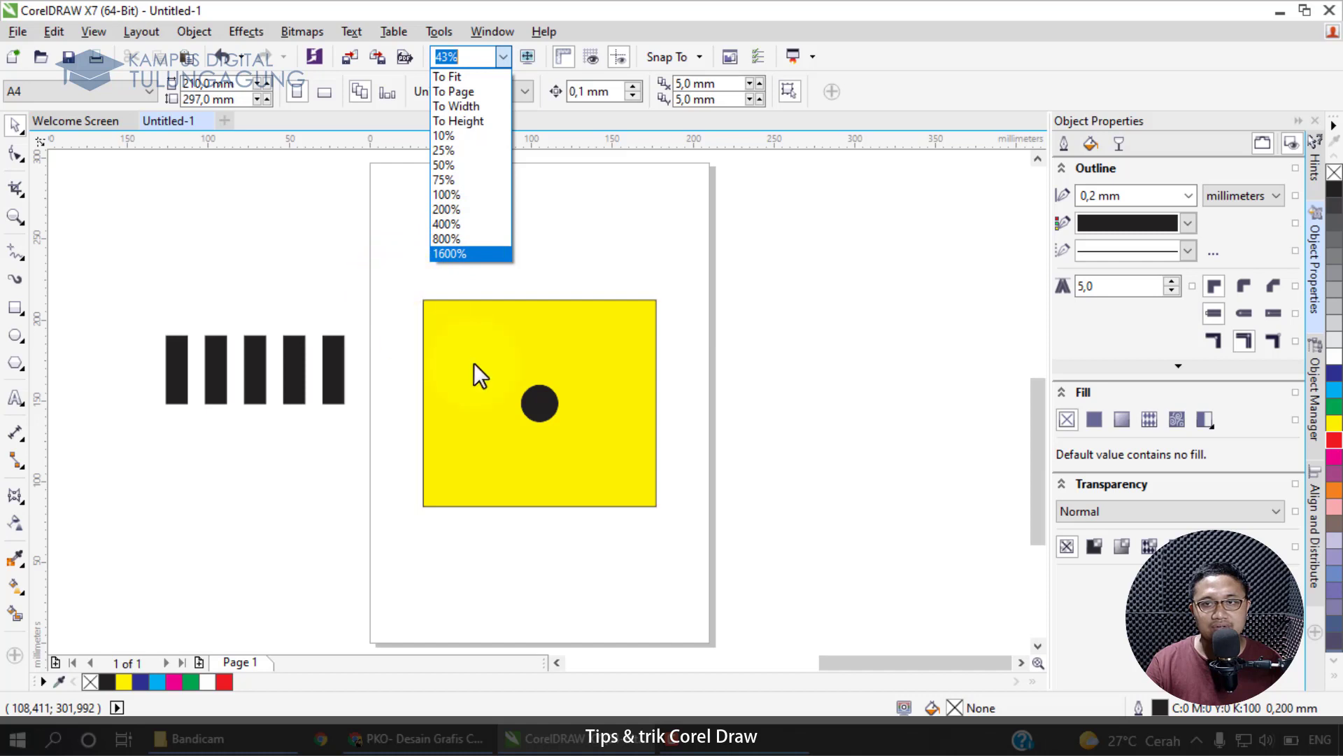
left_click(393, 333)
scroll(534, 392, "up", 2)
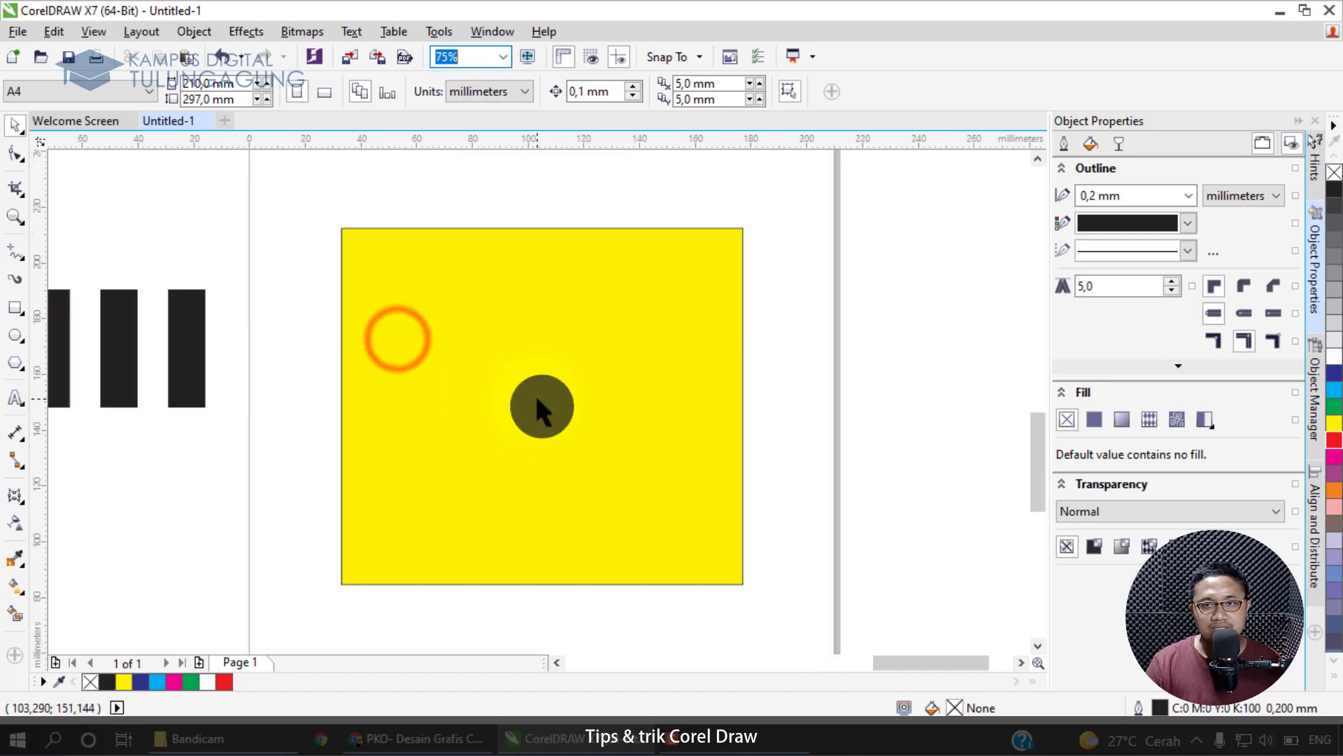
scroll(536, 396, "down", 1)
scroll(550, 410, "up", 2)
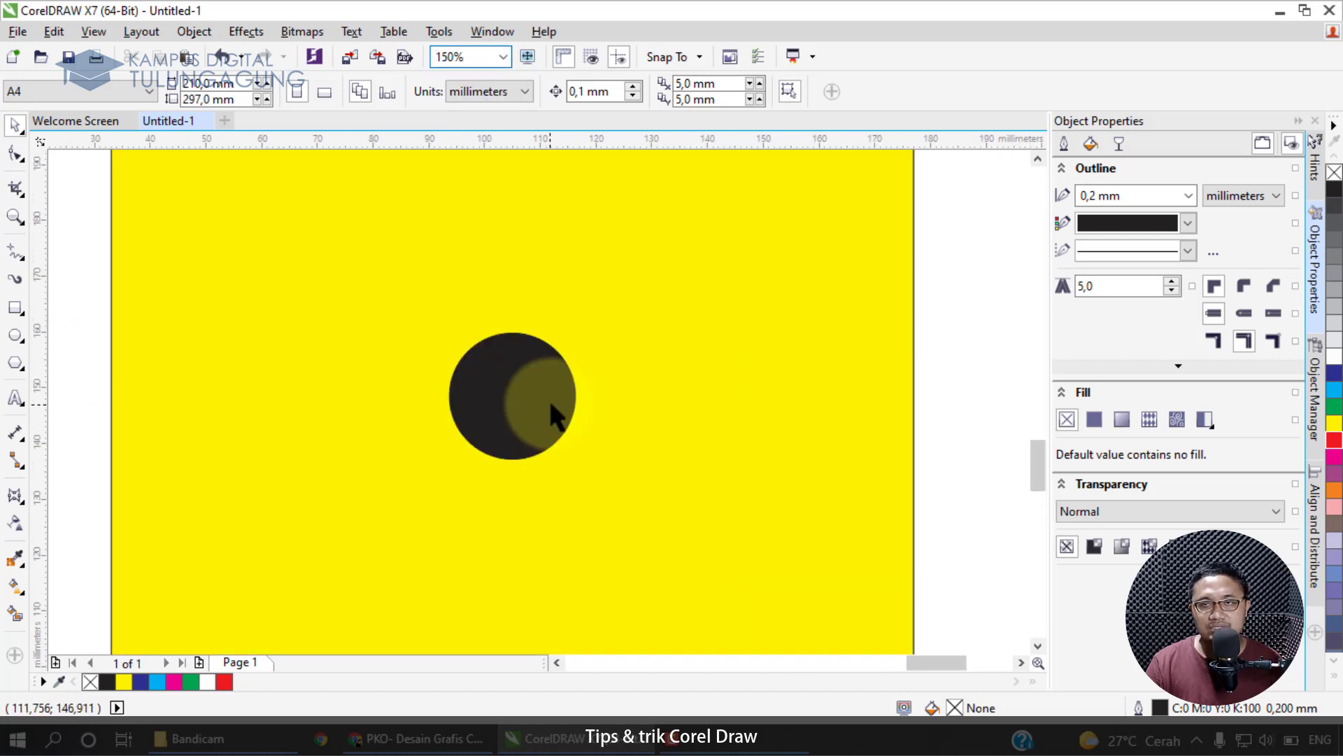
left_click(503, 57)
left_click(496, 73)
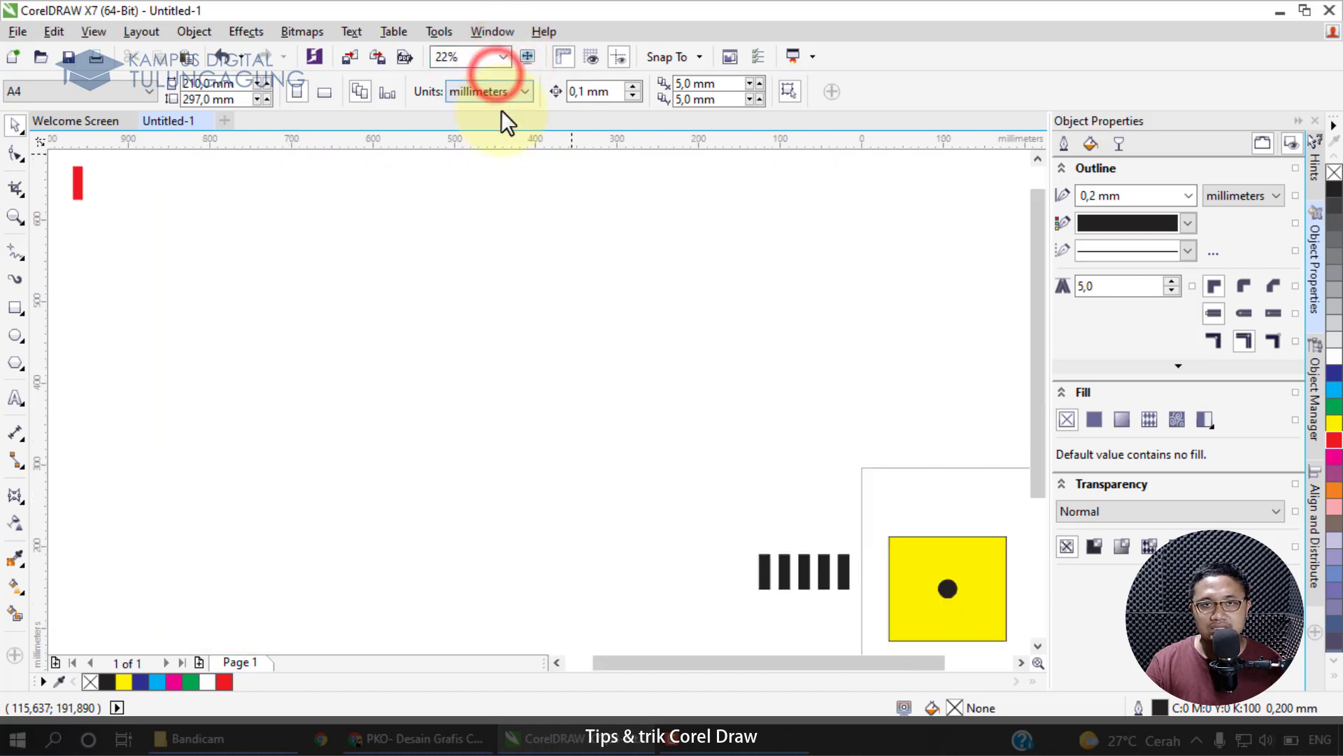
- Locate the distant red rectangle above and left of the page with the Navigator and select it
scroll(583, 332, "up", 2)
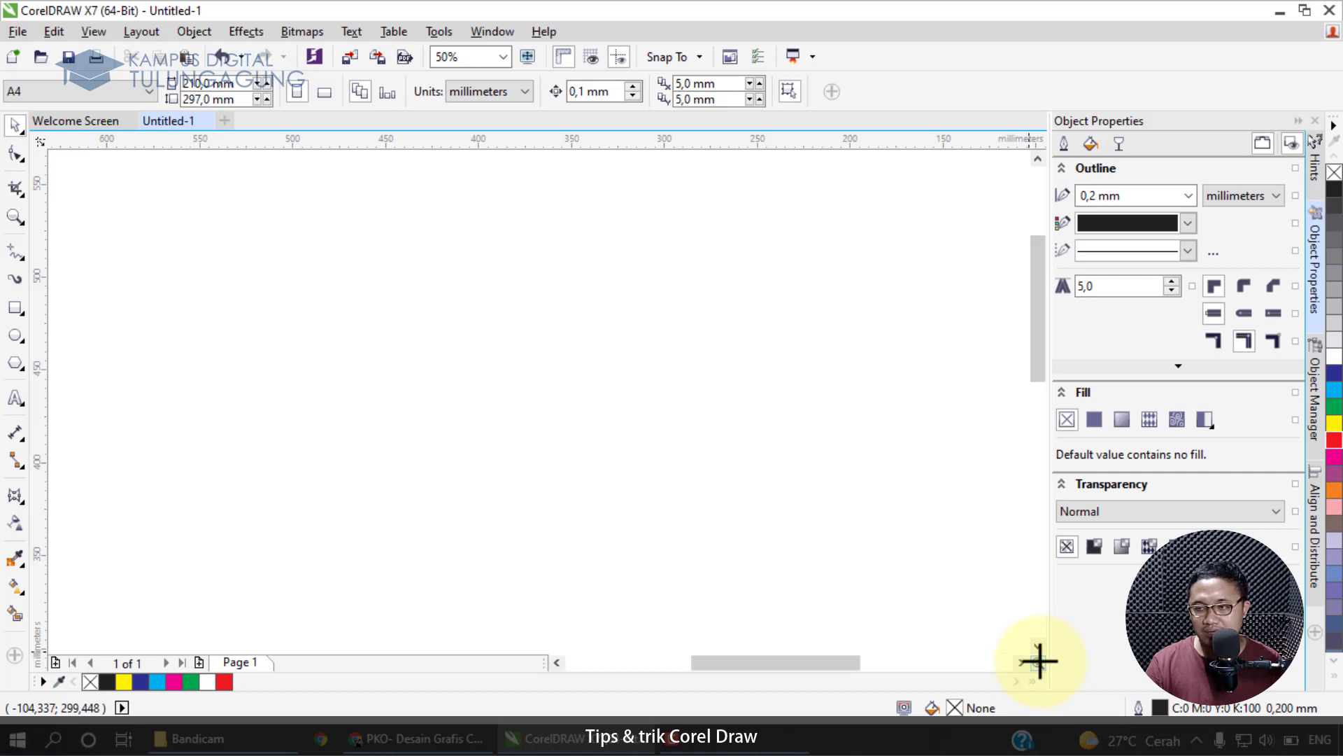
left_click_drag(1039, 660, 1103, 686)
left_click_drag(1032, 659, 894, 580)
left_click(59, 214)
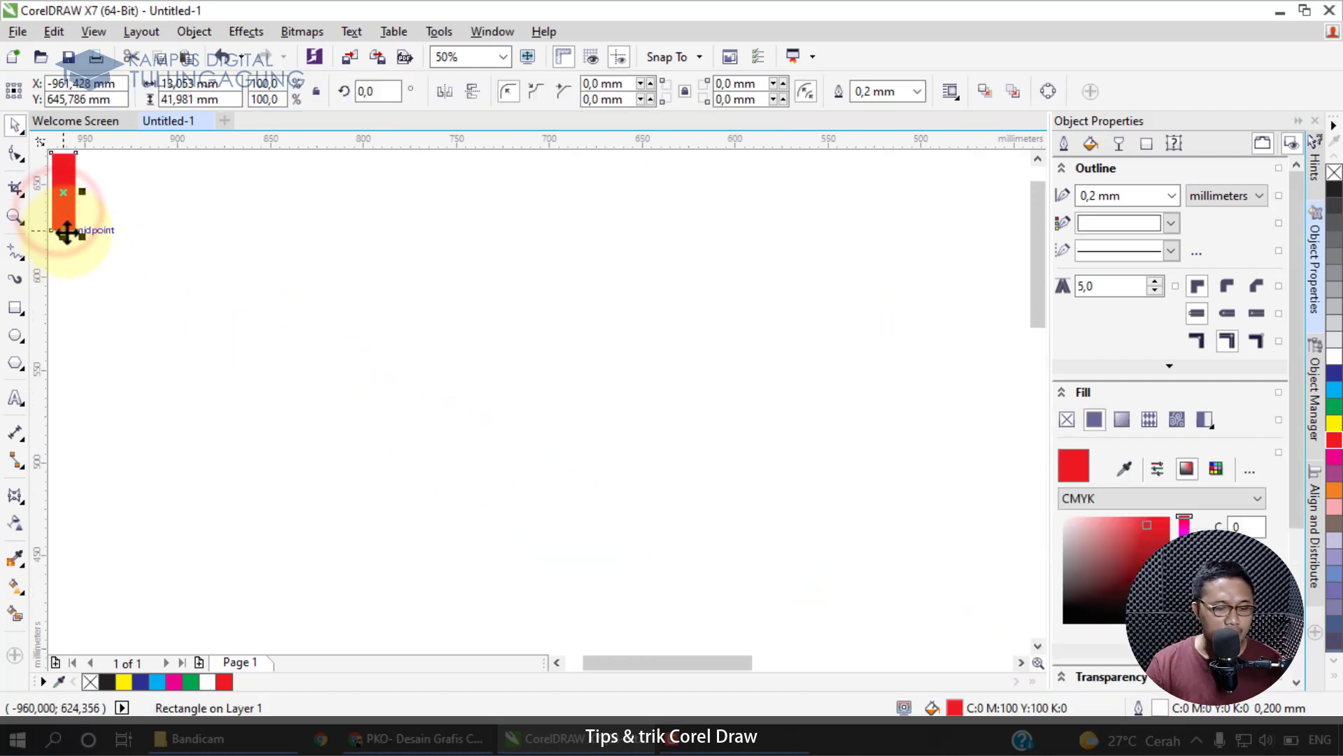
- Move the red rectangle to about X 1811 mm, Y -442 mm, and paste a copy at its original position
scroll(169, 316, "down", 2)
scroll(166, 312, "down", 5)
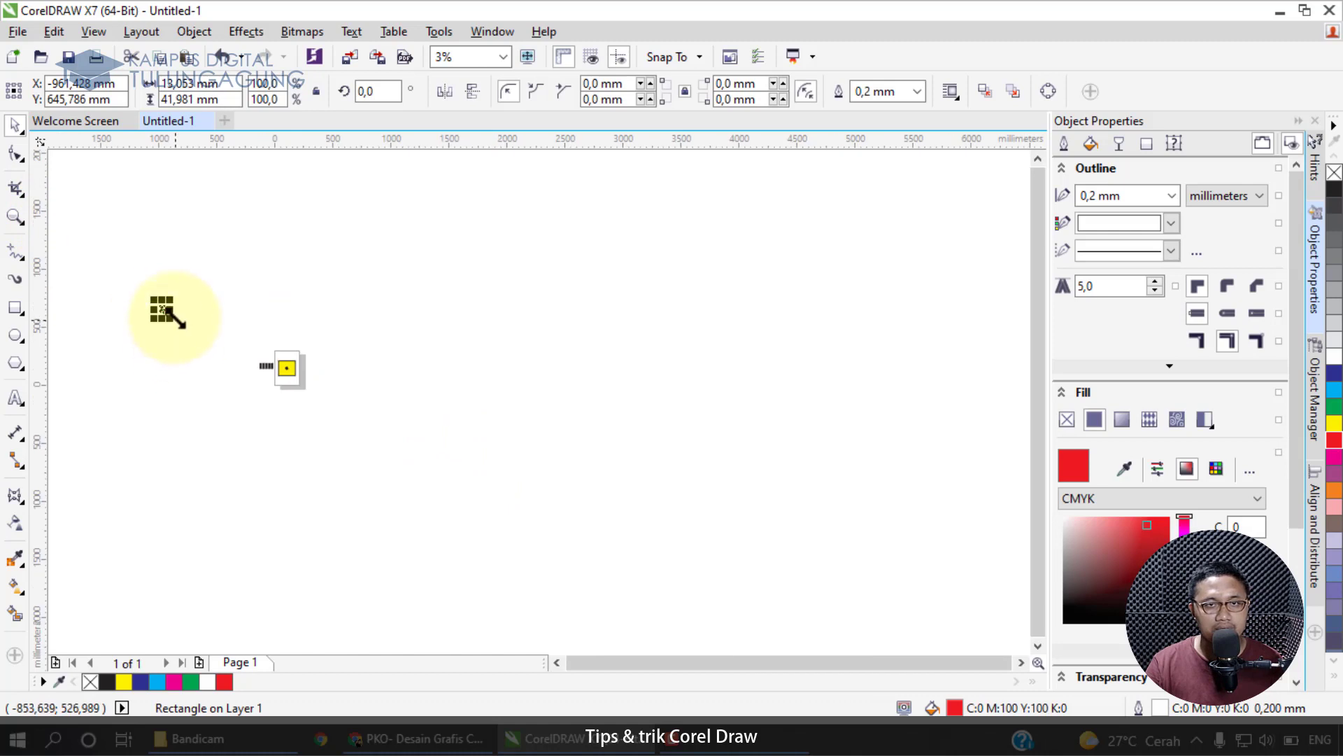
left_click_drag(1038, 662, 1116, 684)
scroll(324, 378, "up", 3)
scroll(324, 378, "up", 3)
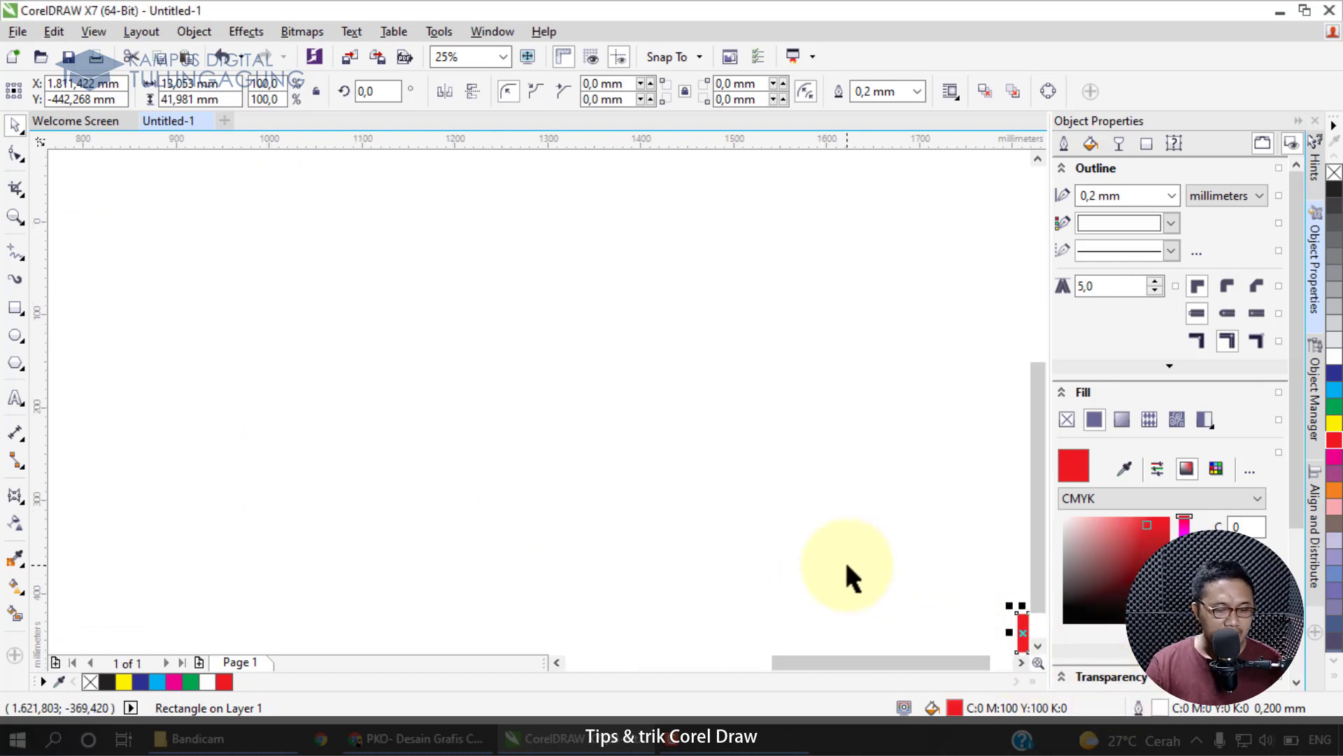
key("ctrl+v")
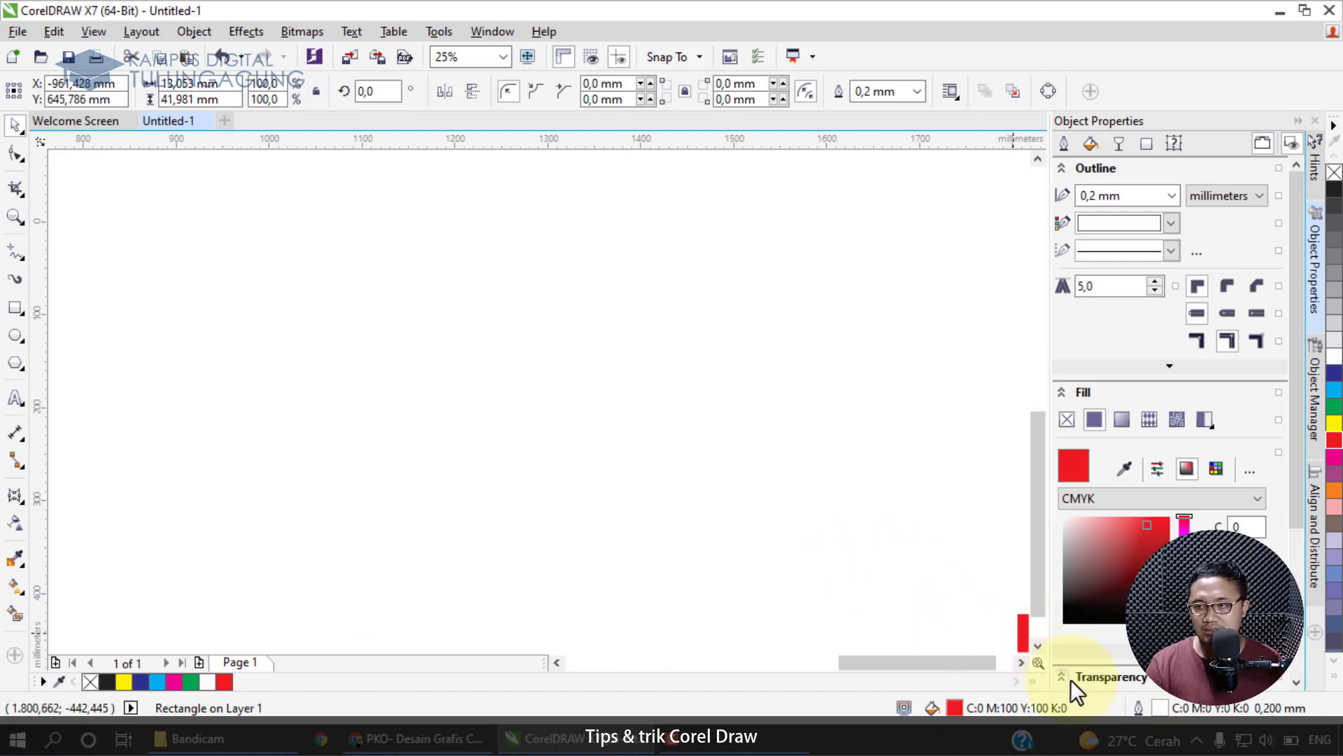
- Center both the moved red rectangle and its distant copy on the page
left_click_drag(1042, 658, 571, 413)
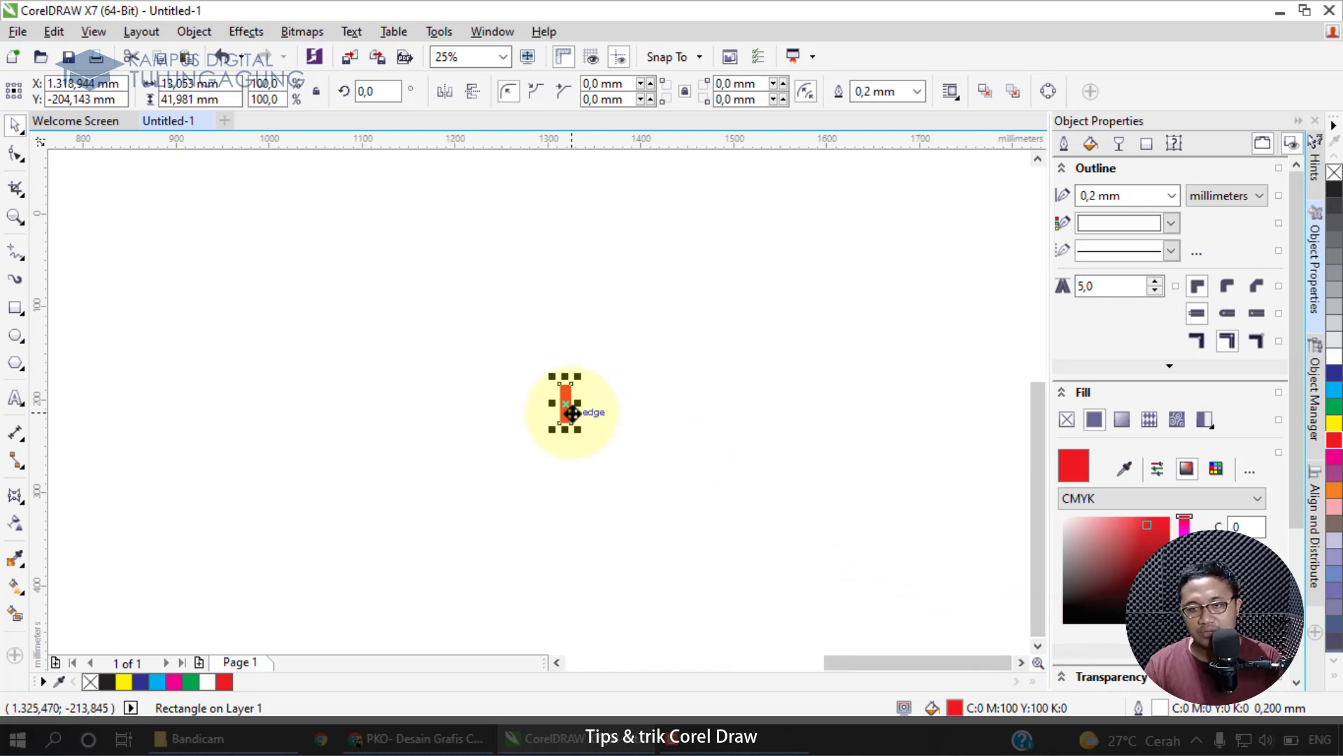
key("p")
left_click_drag(1038, 662, 1010, 514)
left_click(54, 170)
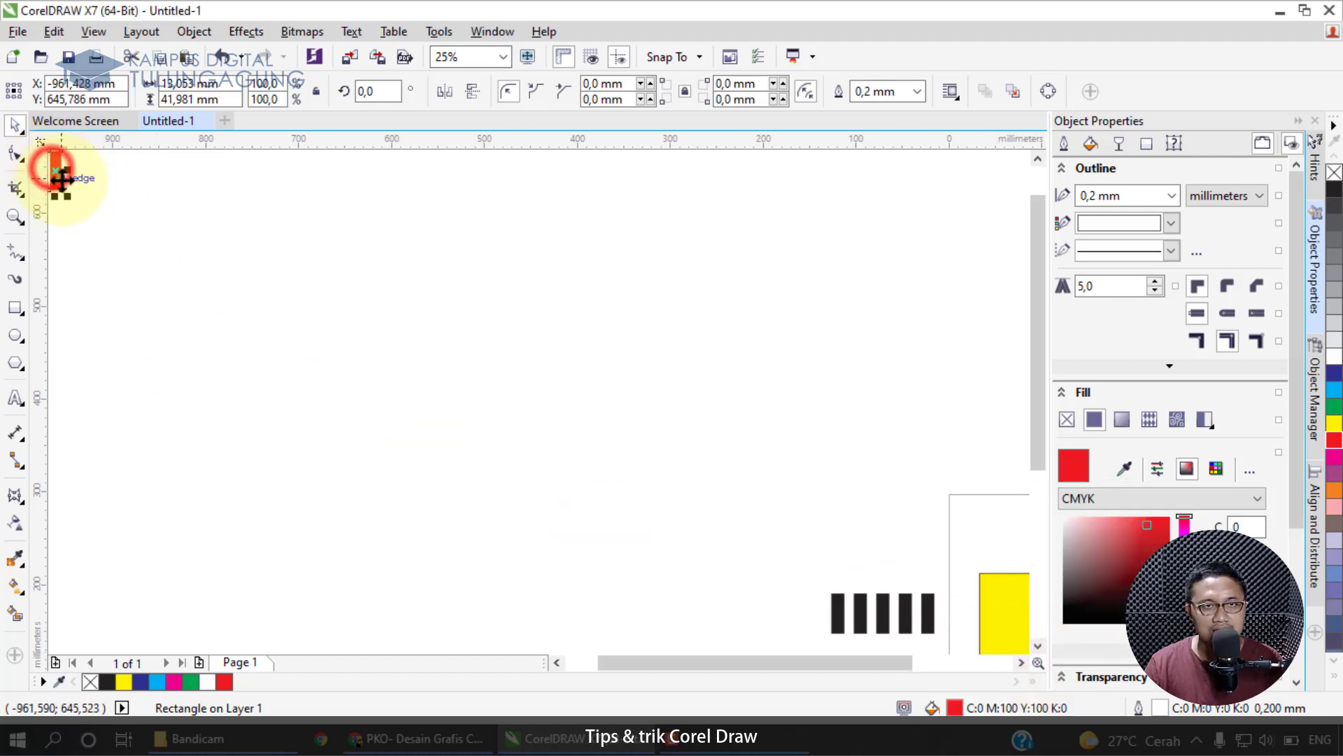
key("p")
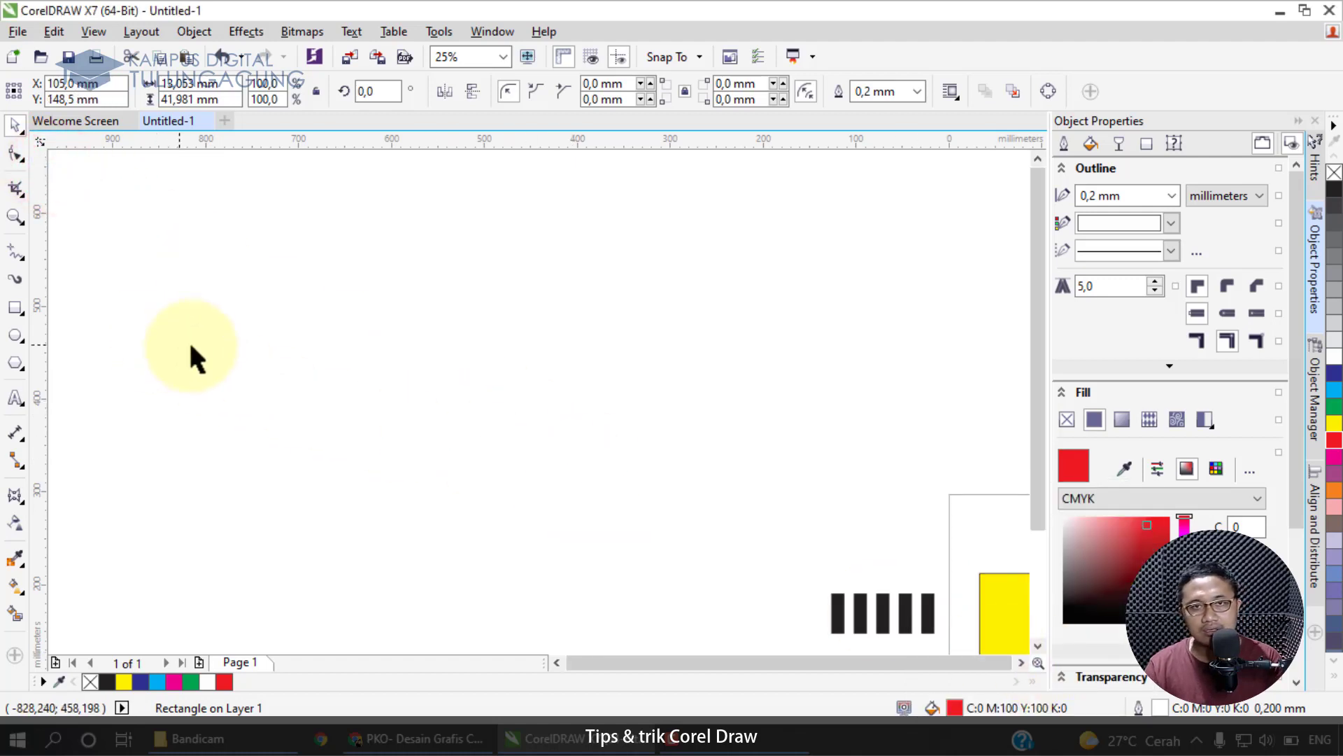
- Return to the page with the Navigator, clear the selection, and zoom to fit all objects
left_click_drag(1038, 662, 1064, 666)
left_click(713, 602)
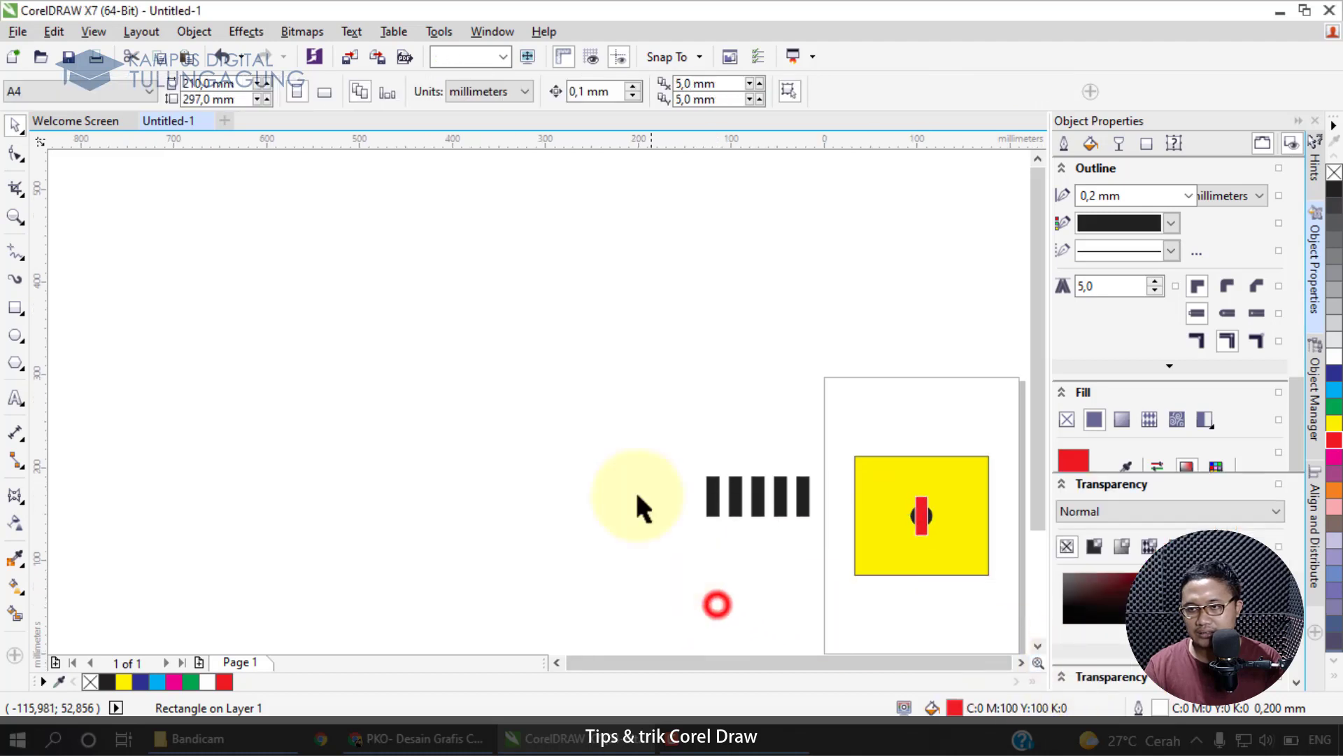
left_click(501, 56)
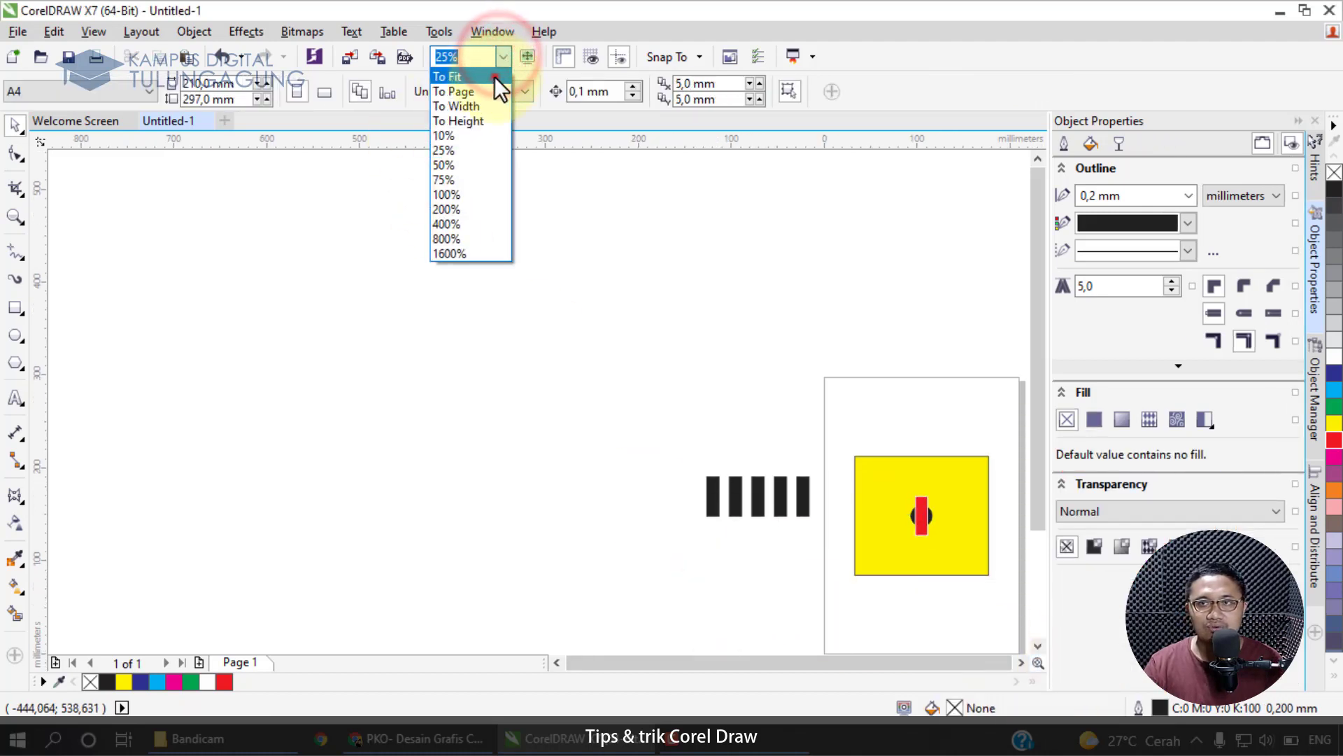
left_click(494, 77)
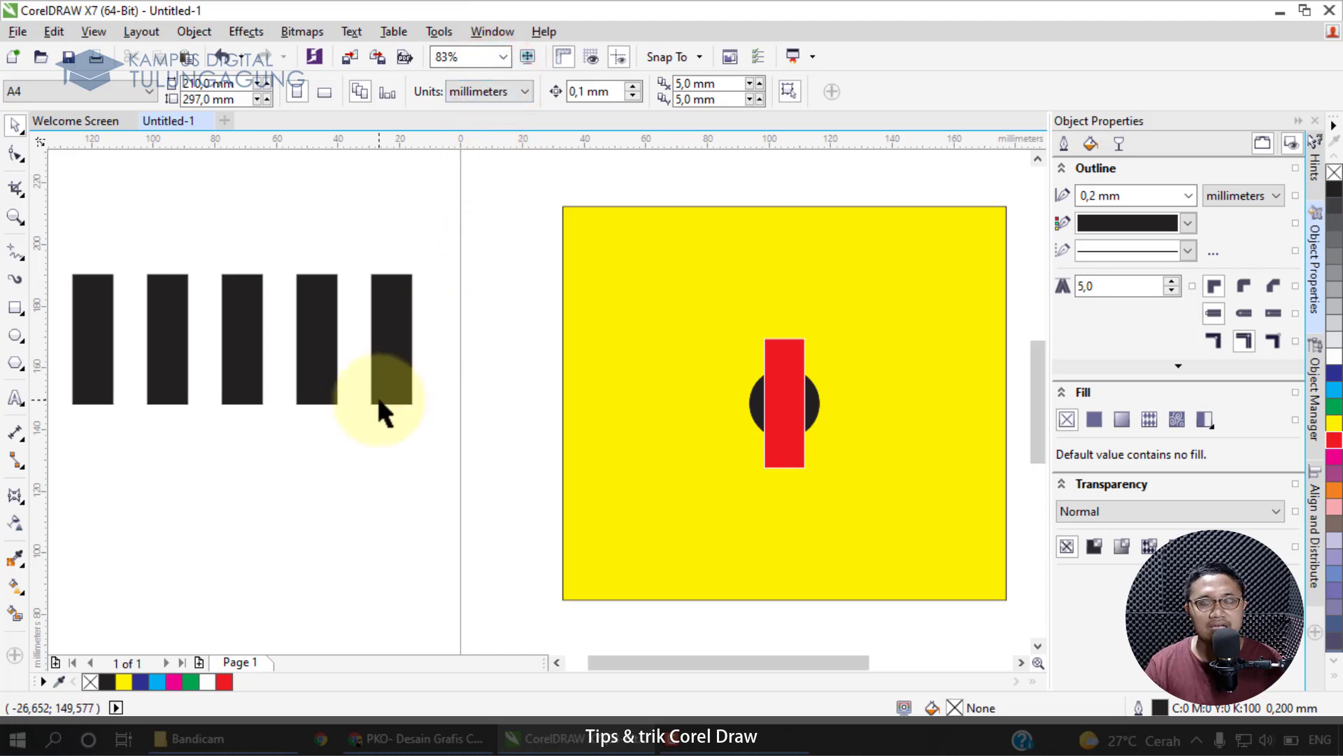
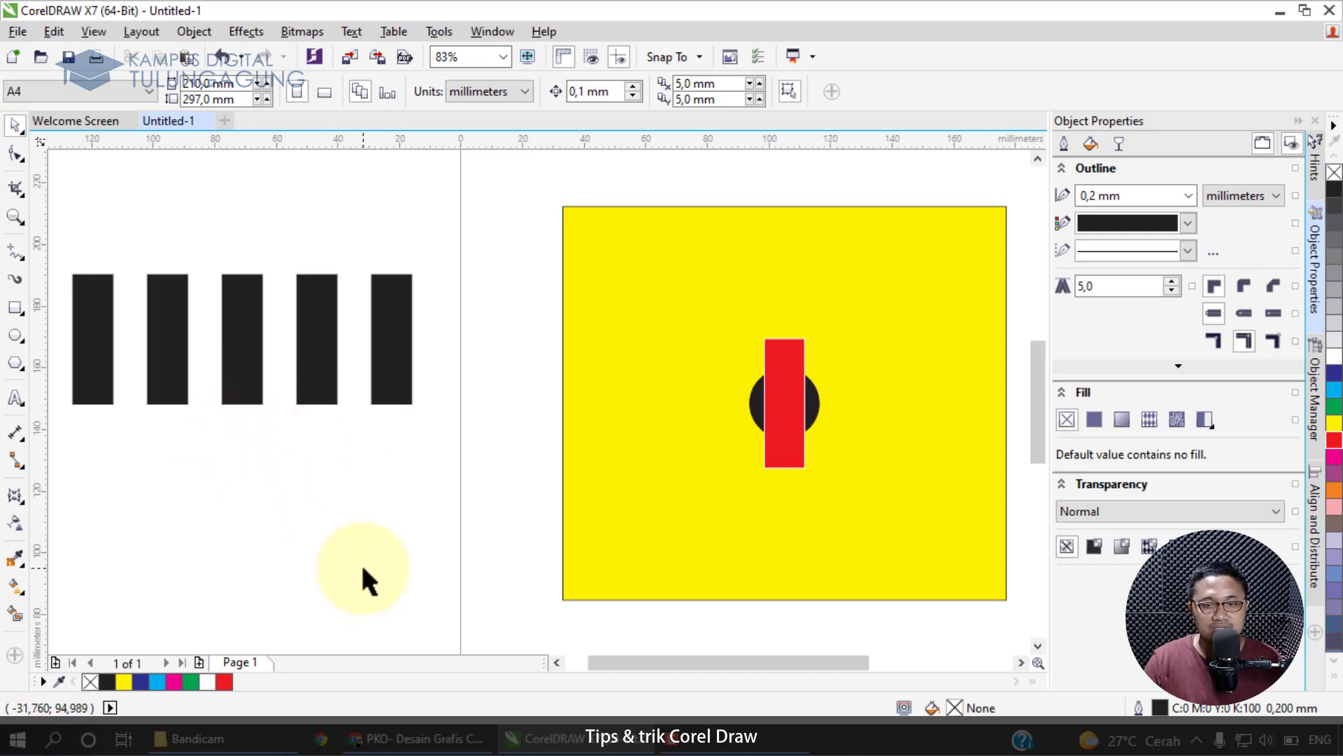
- Switch to the XMind mind map in the browser and review the topics under Materi 1 and Materi 2
left_click(420, 740)
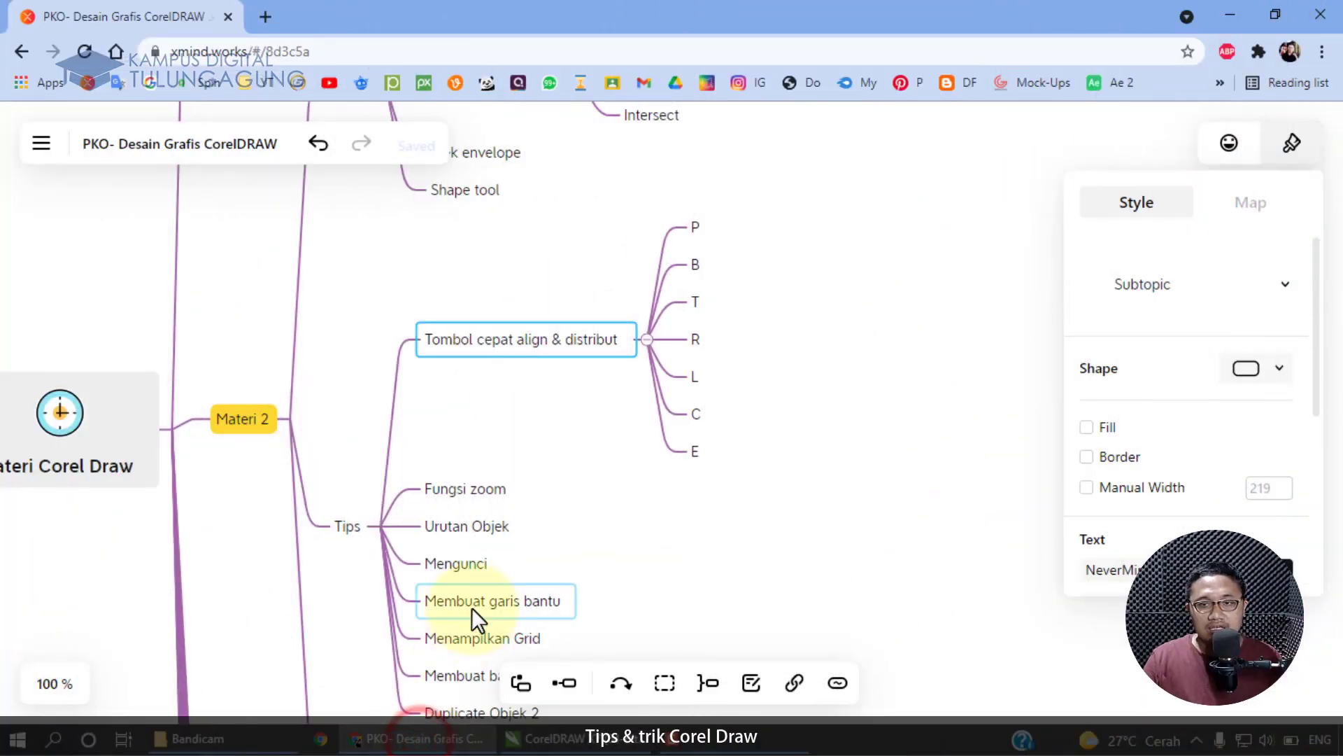
scroll(661, 559, "down", 3)
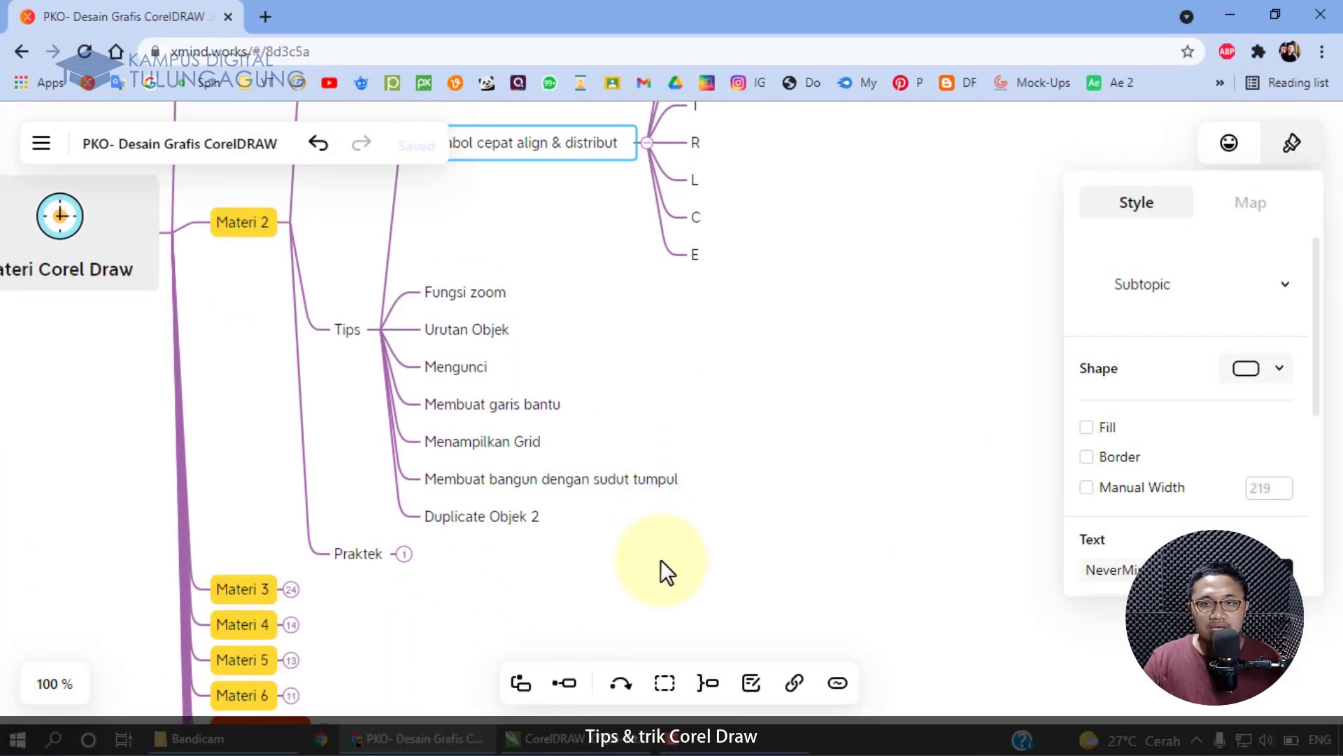
scroll(661, 559, "up", 5)
scroll(663, 560, "up", 5)
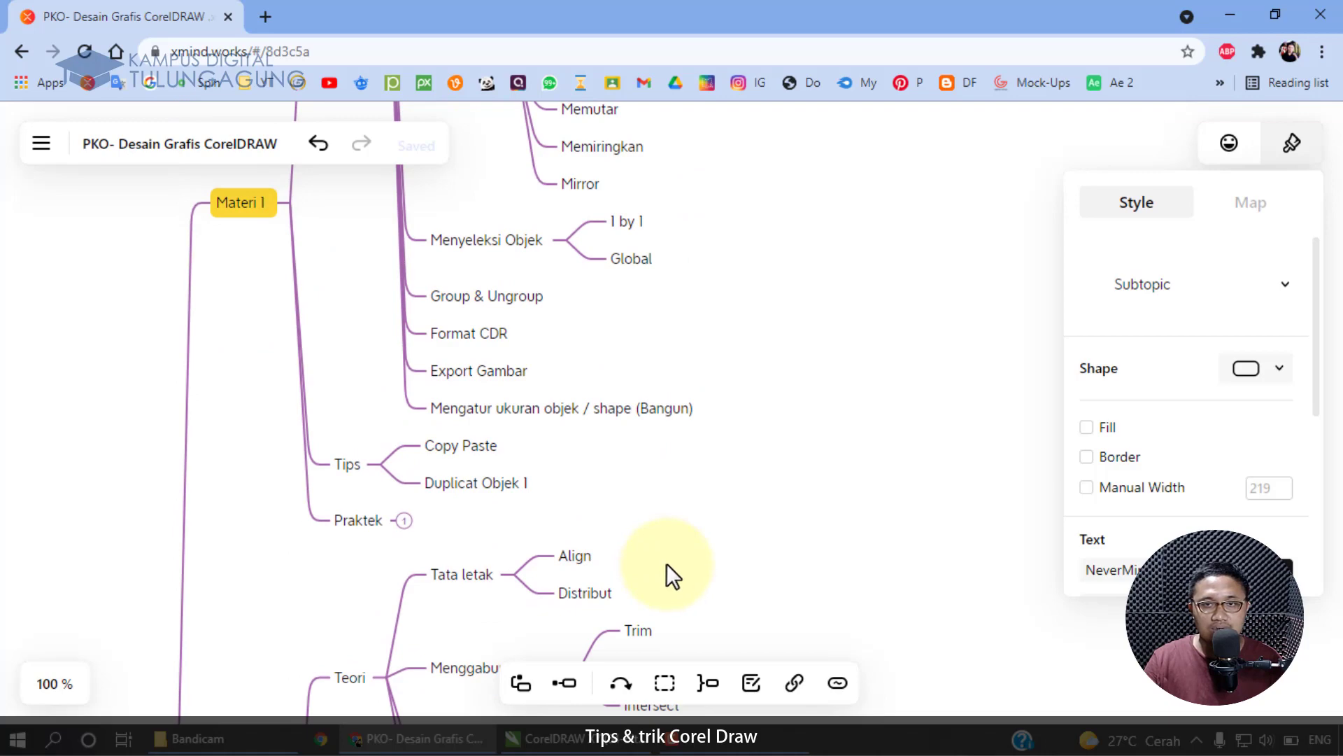
scroll(666, 563, "up", 6)
scroll(670, 563, "down", 15)
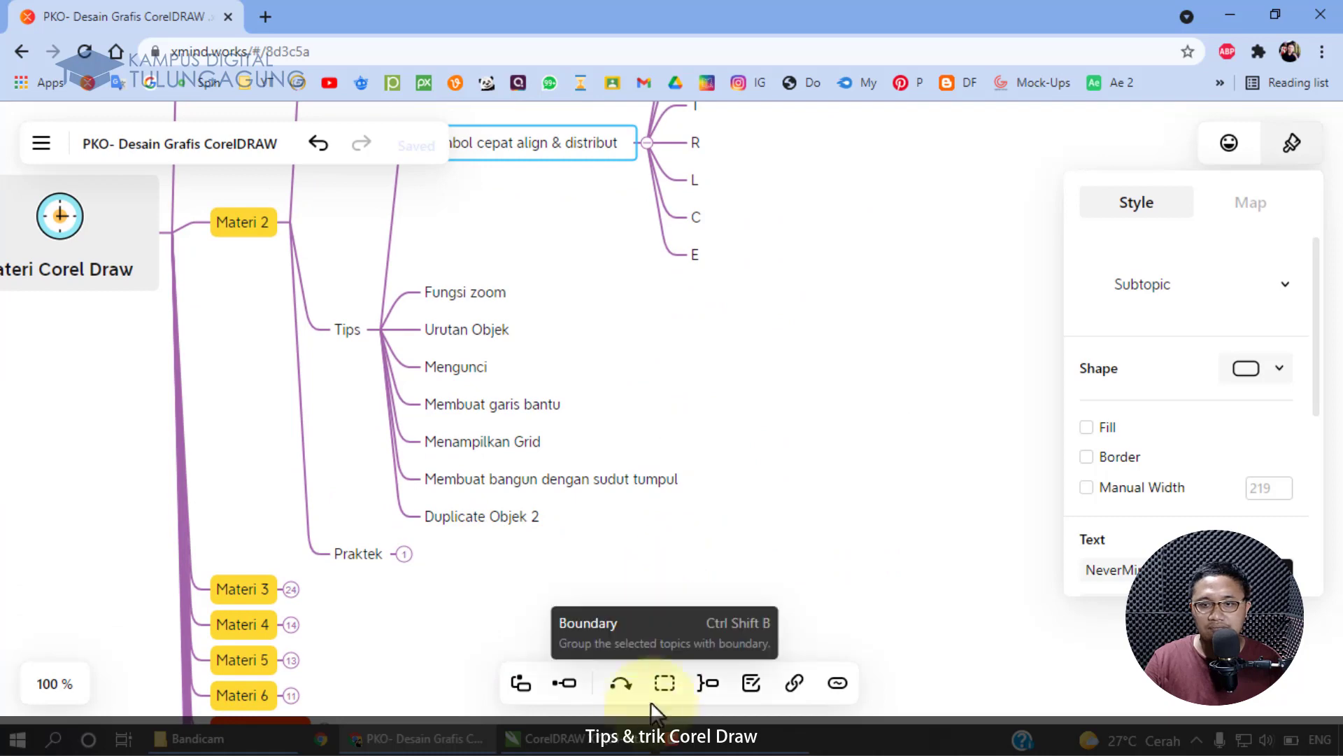
- Switch back to CorelDRAW and draw a red-filled circle about 54 mm in diameter left of the page's upper part
left_click(592, 739)
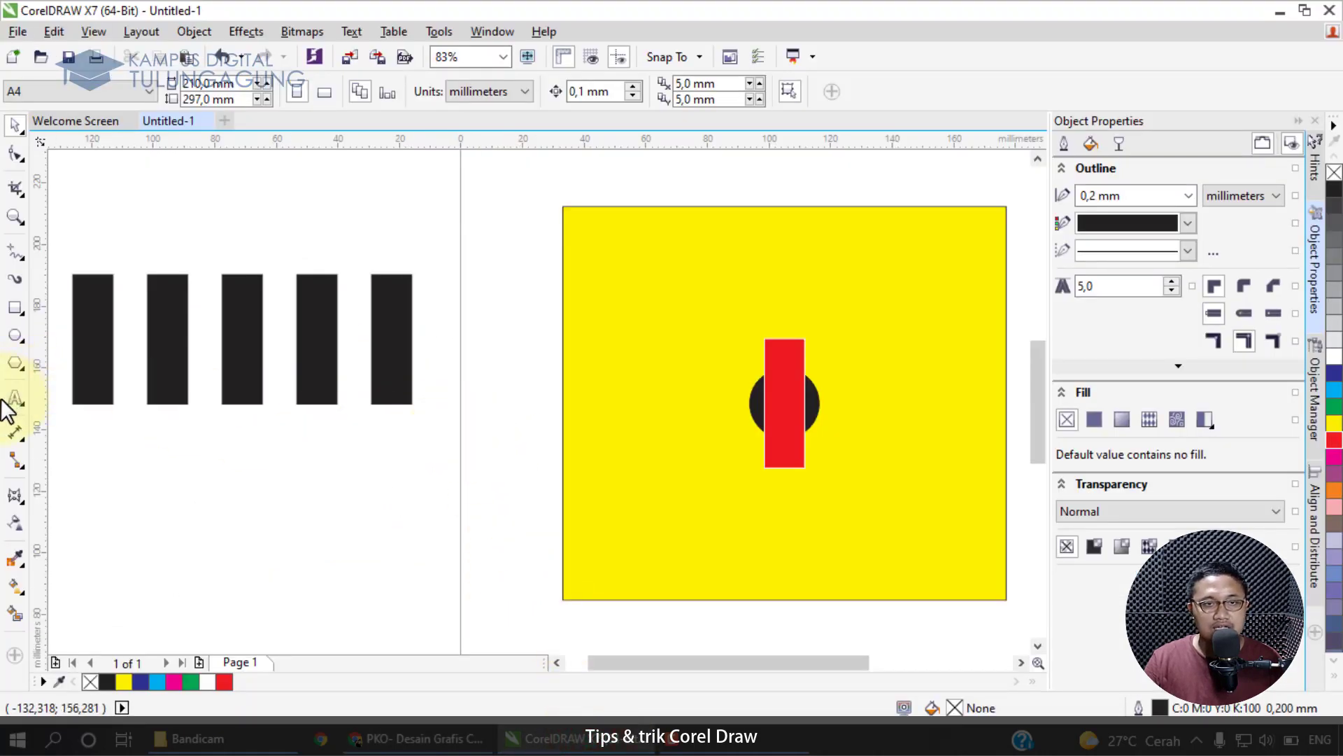
mouse_move(1038, 373)
left_mouse_down()
mouse_move(1028, 264)
mouse_move(1029, 280)
left_mouse_up()
left_click(15, 335)
mouse_move(197, 343)
left_mouse_down()
mouse_move(306, 474)
mouse_move(363, 514)
left_mouse_up()
left_click(1332, 438)
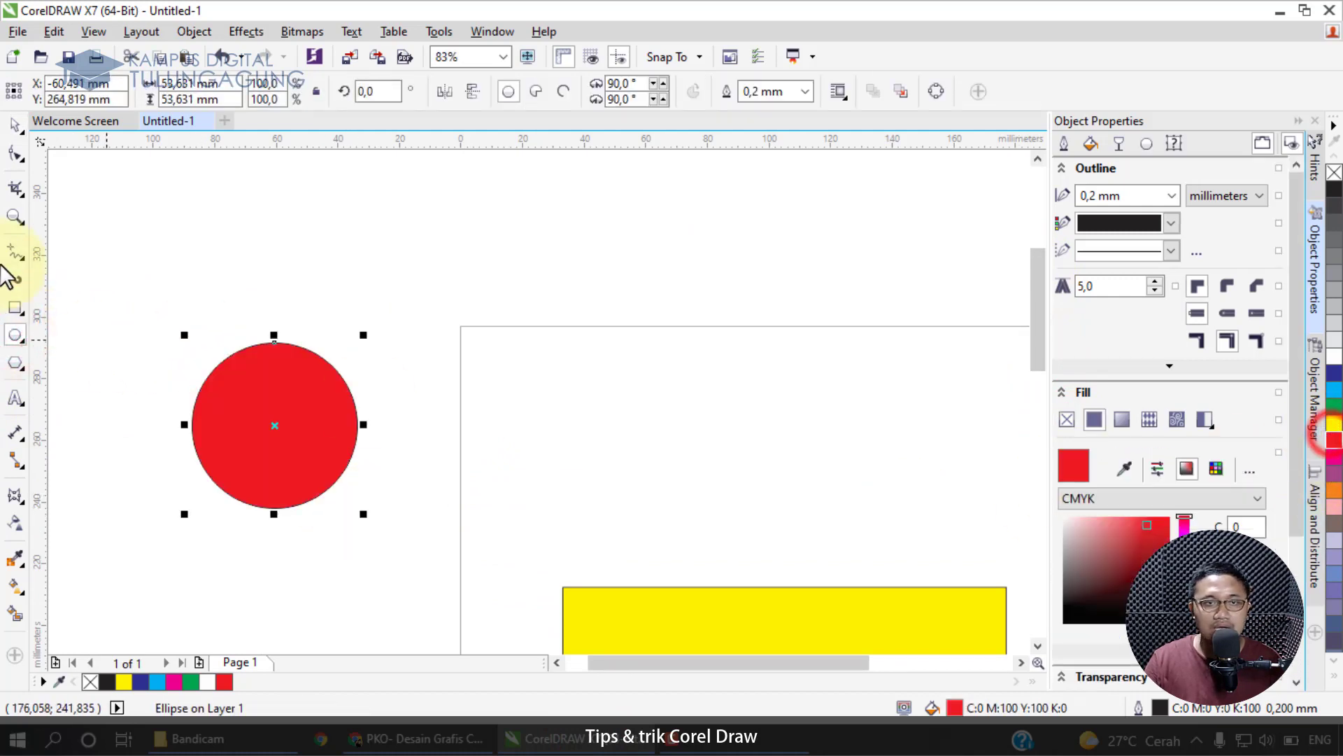
- Draw a blue-filled ellipse about 42 × 40 mm and reposition it and the red circle so it overlaps red's upper right
left_click_drag(423, 549, 282, 414)
left_click(1334, 377)
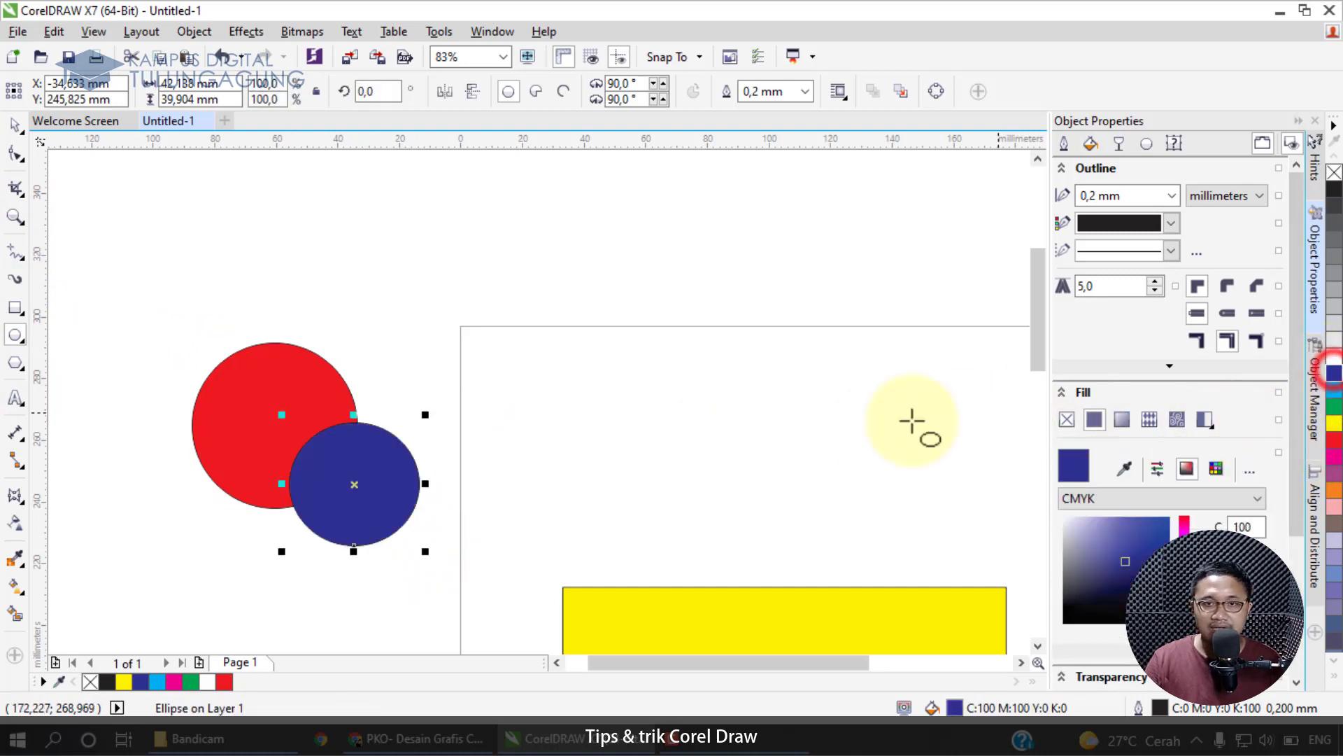
left_click(12, 130)
left_click_drag(390, 480, 385, 402)
mouse_move(254, 495)
left_mouse_down()
mouse_move(375, 464)
mouse_move(228, 495)
mouse_move(237, 508)
left_mouse_up()
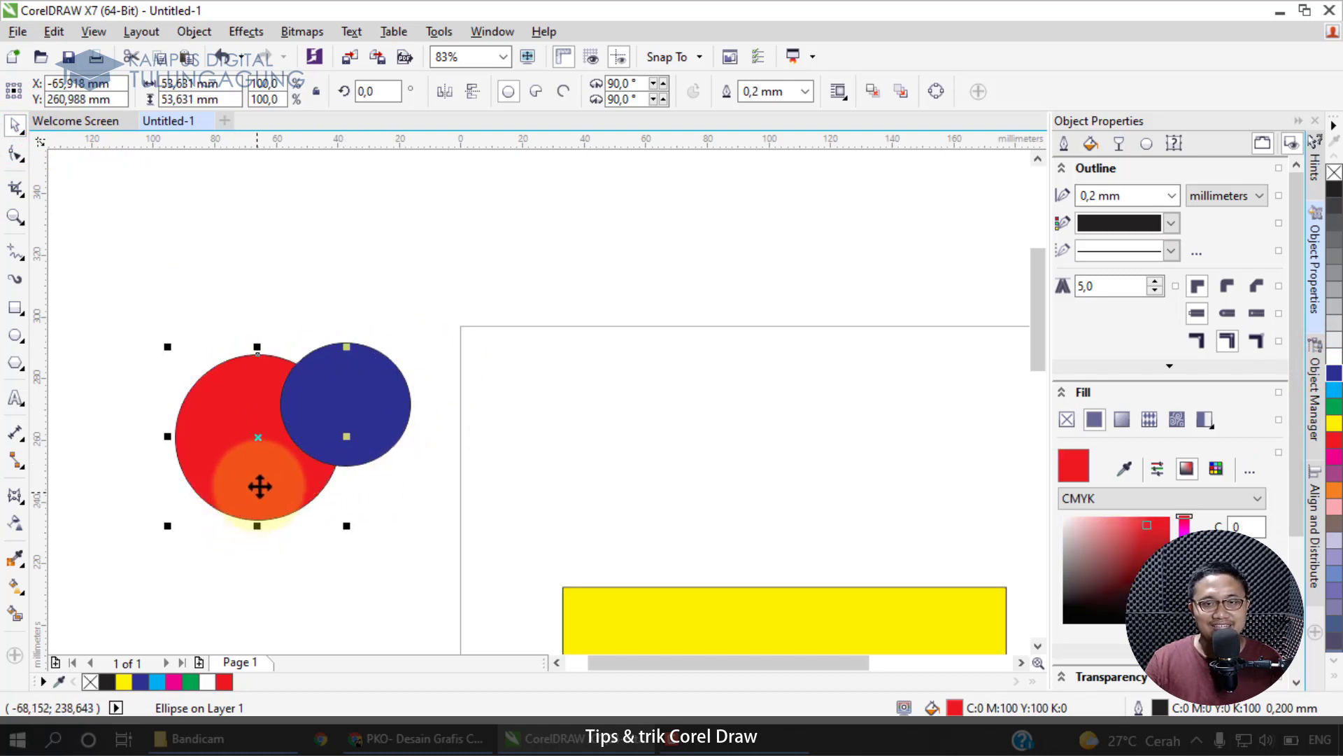
mouse_move(238, 422)
left_mouse_down()
mouse_move(217, 420)
mouse_move(213, 390)
mouse_move(237, 398)
left_mouse_up()
left_click_drag(385, 413, 344, 405)
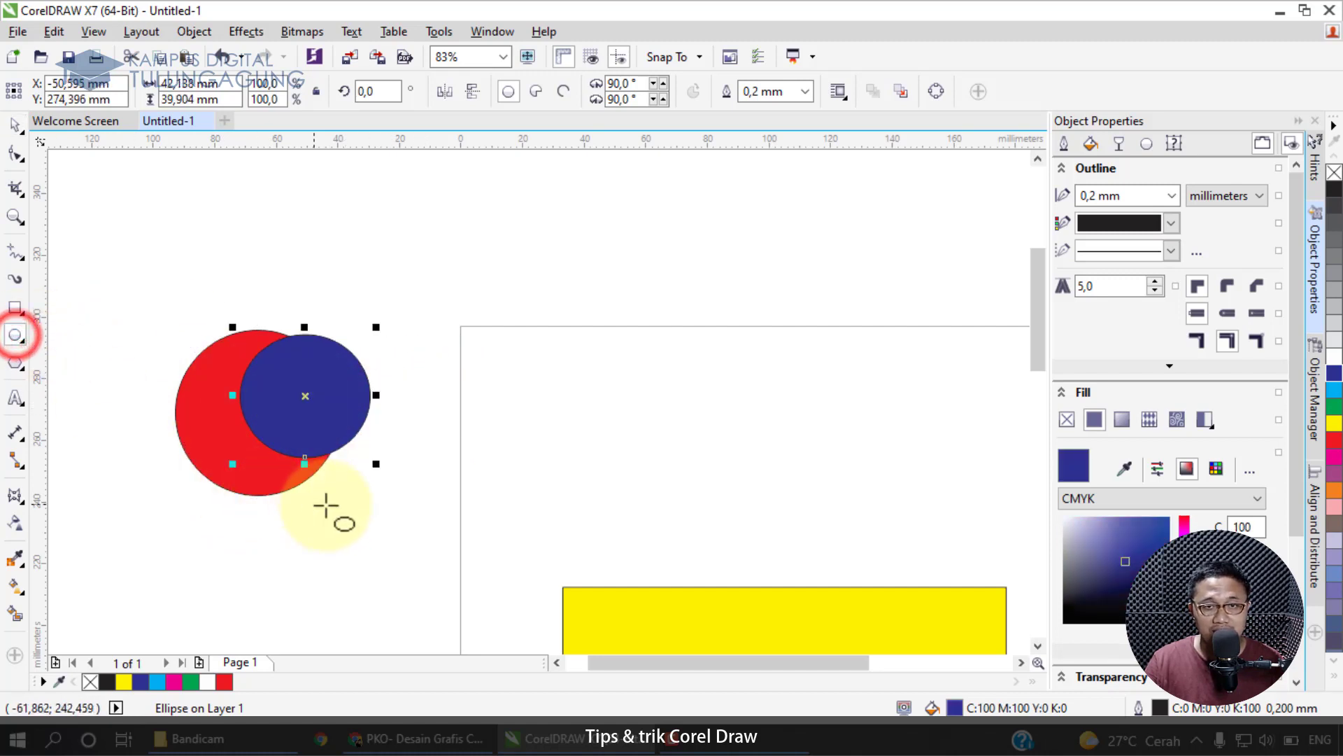
- Draw a yellow-filled ellipse below the circles, enlarge it to about 96 × 78 mm and move it to cover most of the blue one
left_click_drag(407, 554, 212, 399)
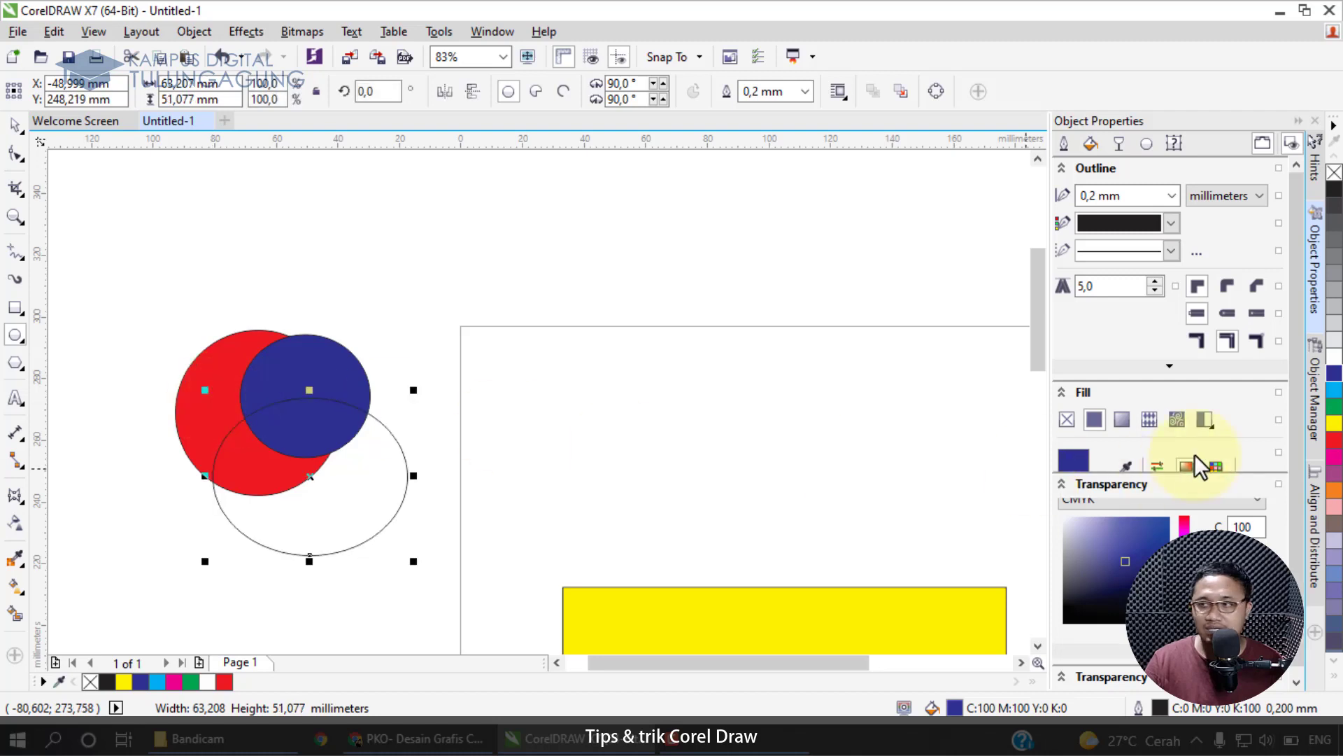
left_click(1334, 423)
left_click(17, 126)
left_click_drag(204, 389, 101, 241)
left_click_drag(265, 450, 409, 509)
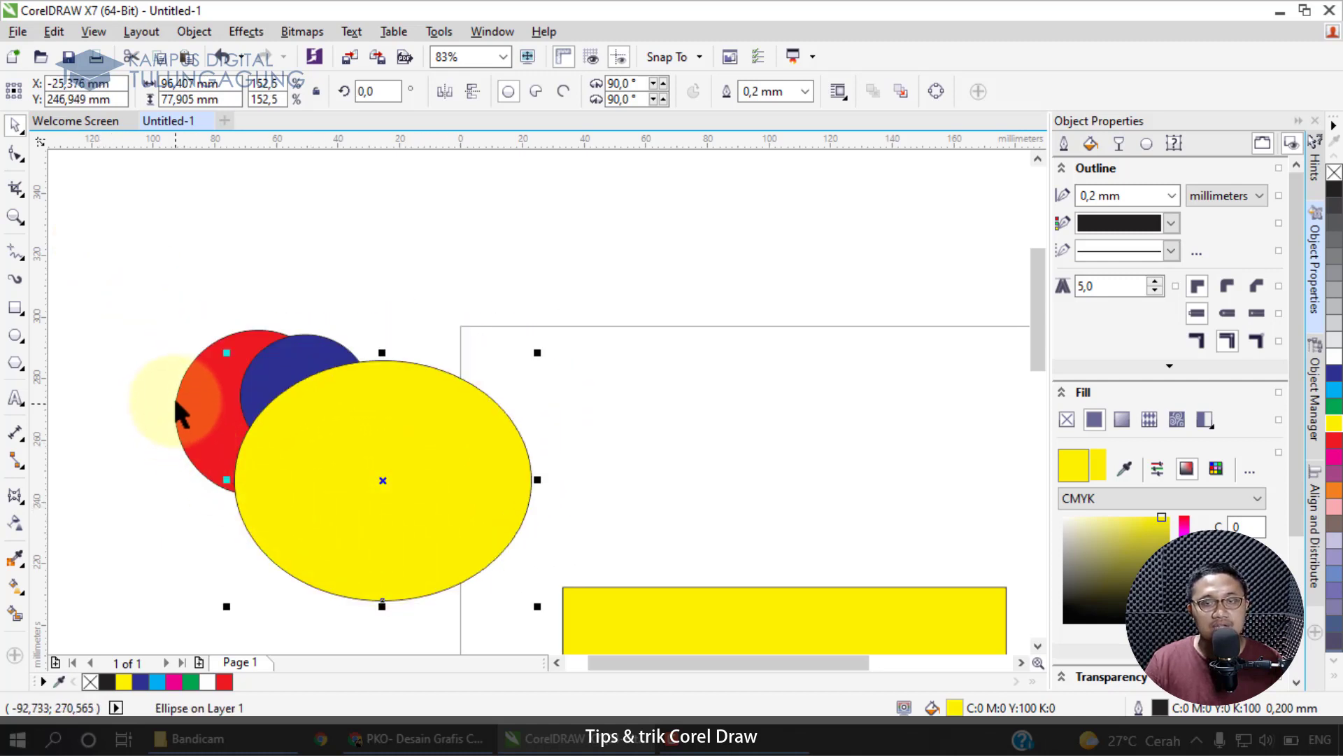
left_click_drag(339, 444, 344, 417)
- Bring the red circle to the front of the page and move it over the yellow ellipse's upper edge
left_click_drag(189, 402, 176, 436)
right_click(177, 436)
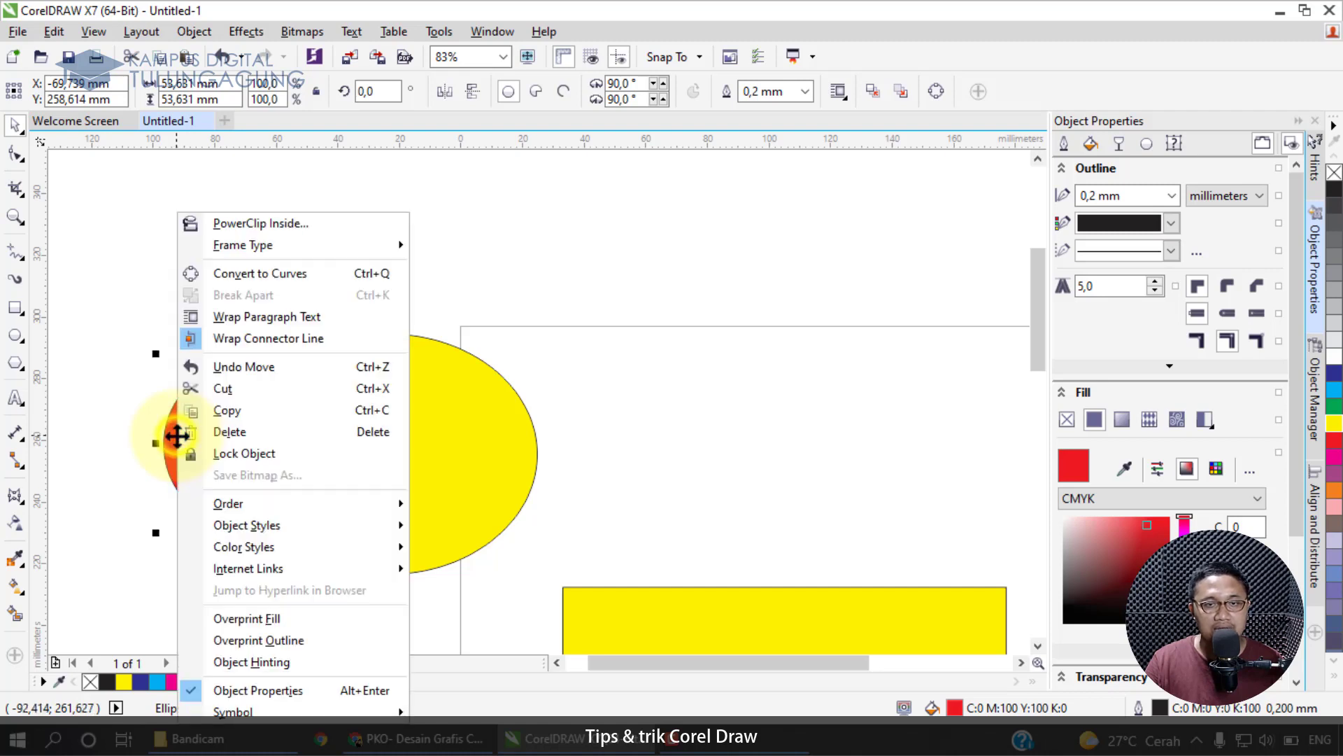
mouse_move(300, 502)
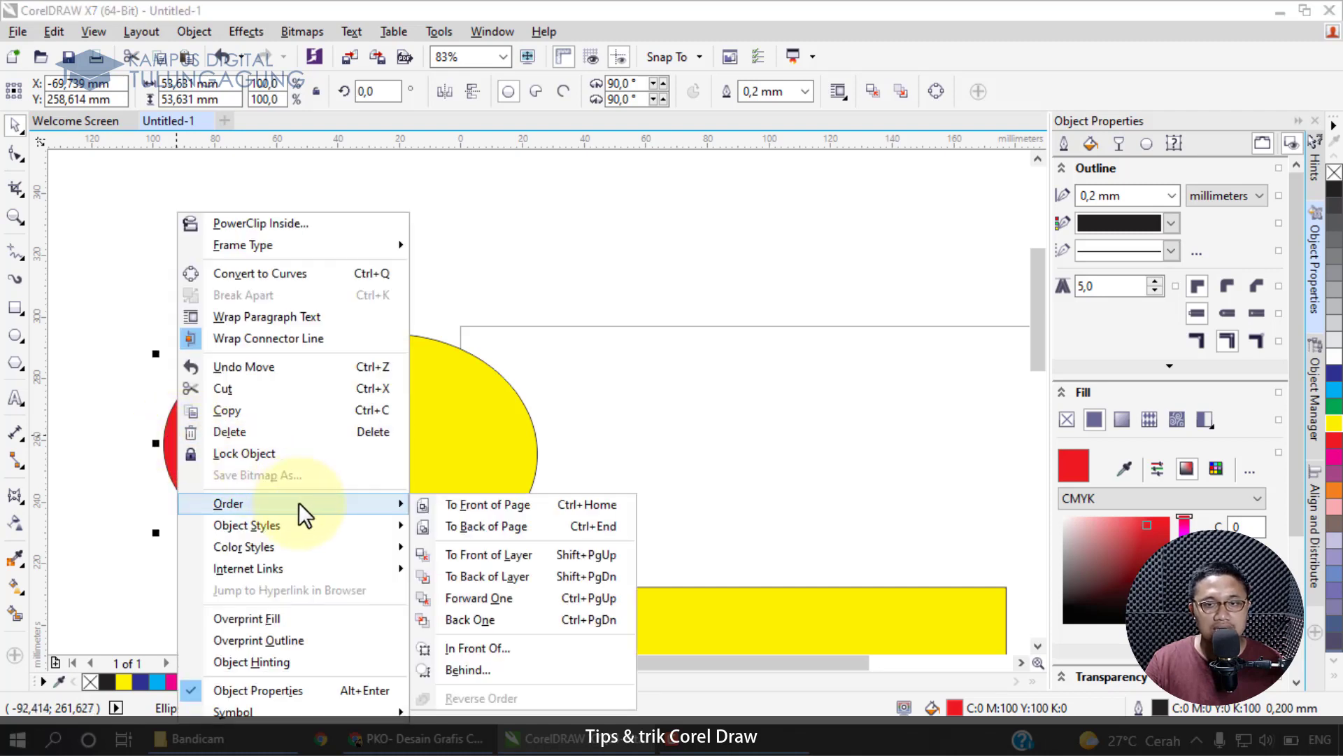
left_click(464, 508)
left_click_drag(246, 444, 383, 318)
- Shrink the yellow ellipse to about 62 × 50 mm, shift it under the red circle and send it to the back of the page
left_click(459, 485)
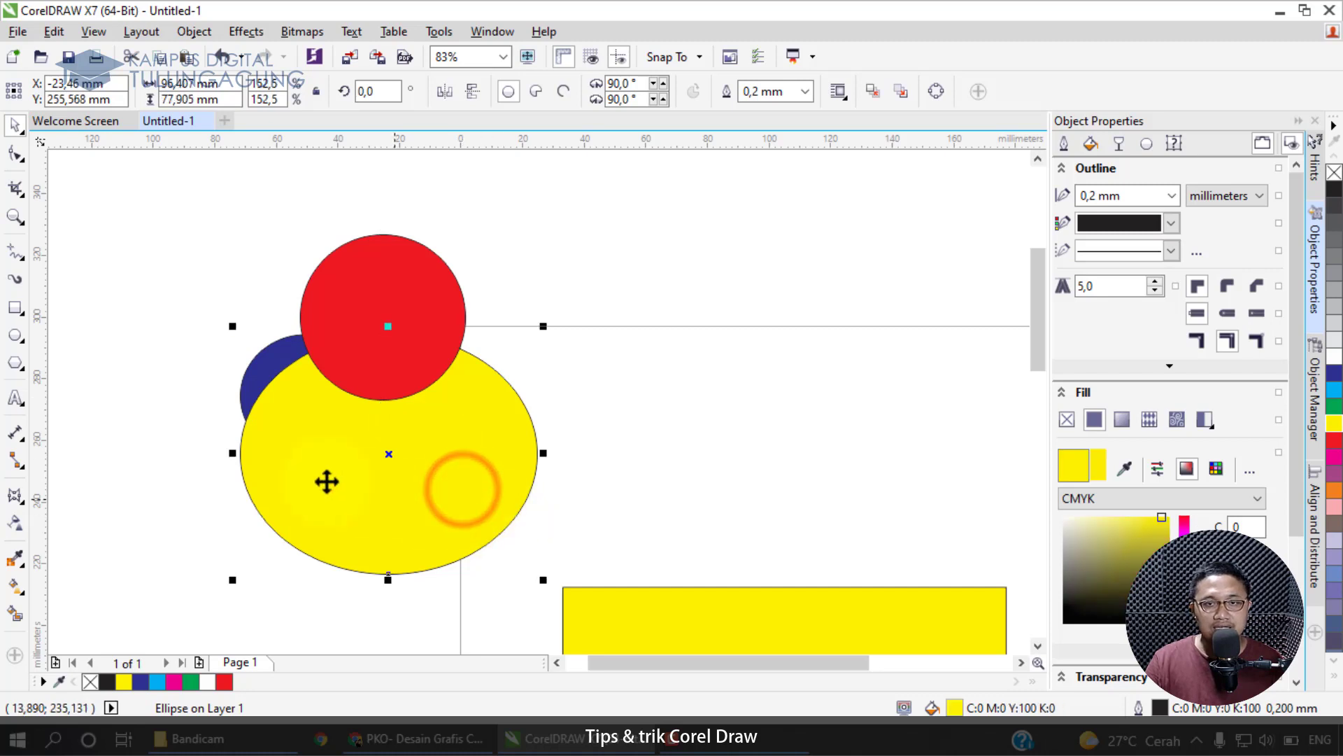
left_click_drag(546, 581, 433, 490)
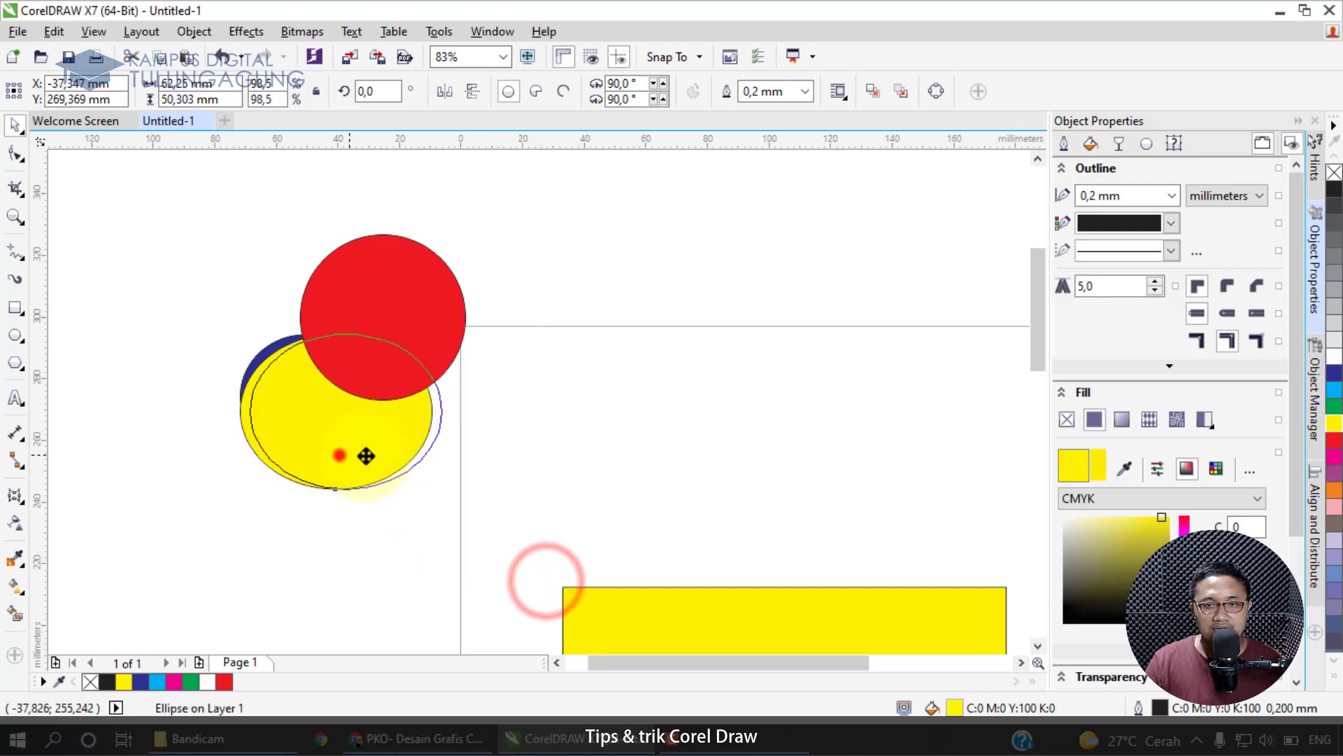
left_click_drag(339, 453, 390, 453)
right_click(392, 453)
mouse_move(570, 509)
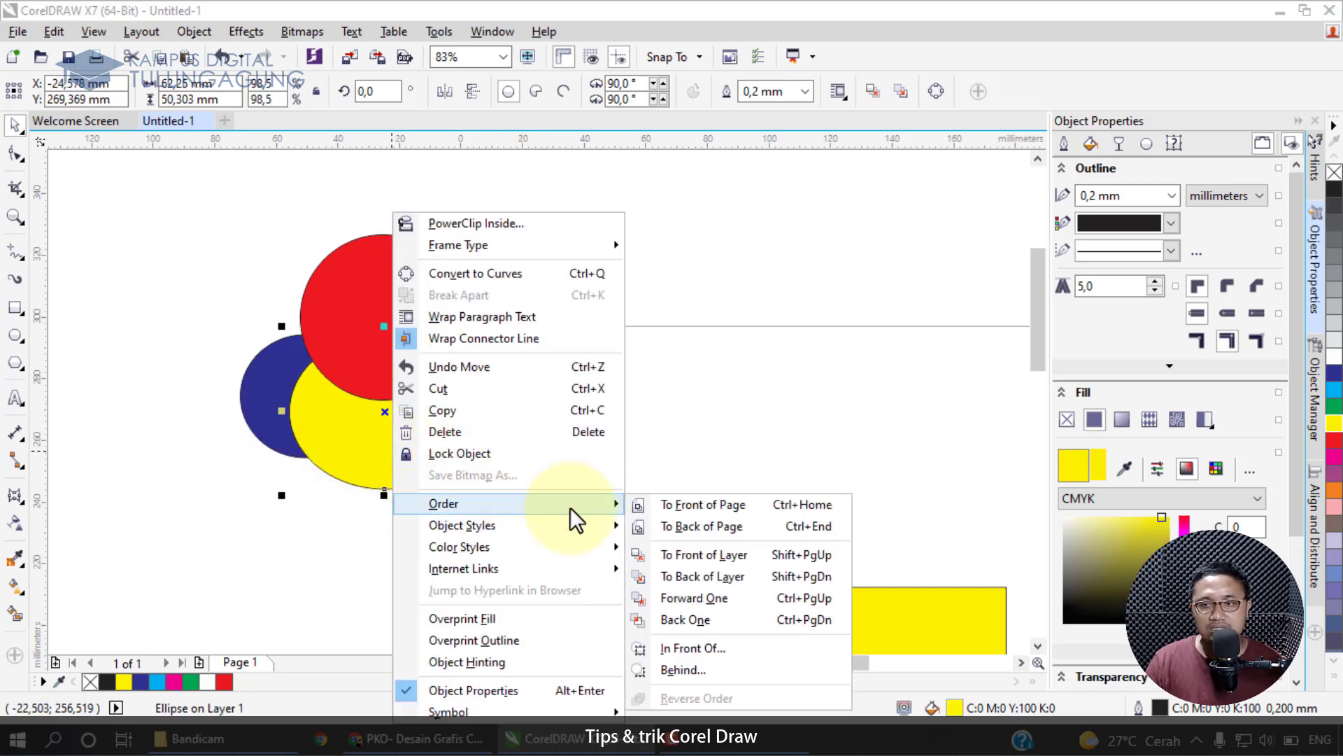
left_click(658, 525)
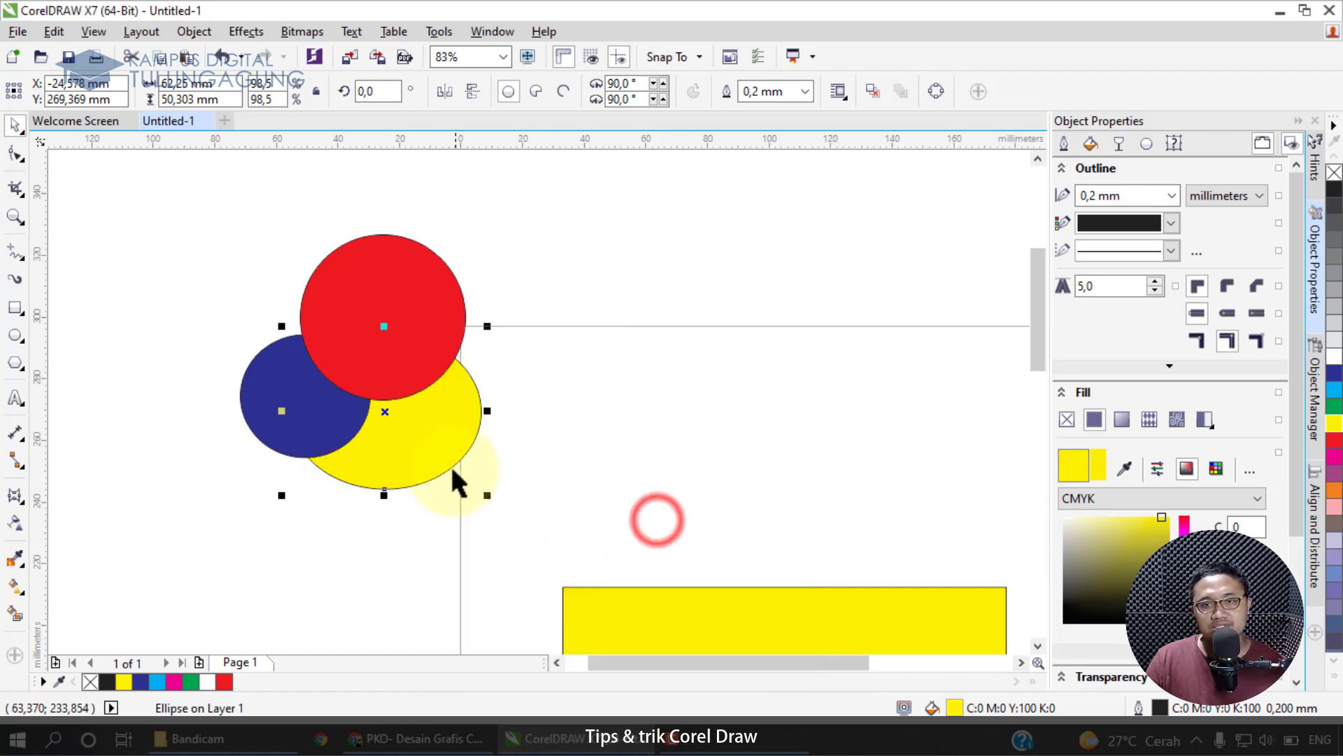
- Move the yellow ellipse up and left behind the blue and red circles, and order it forward one
left_click_drag(429, 459, 350, 393)
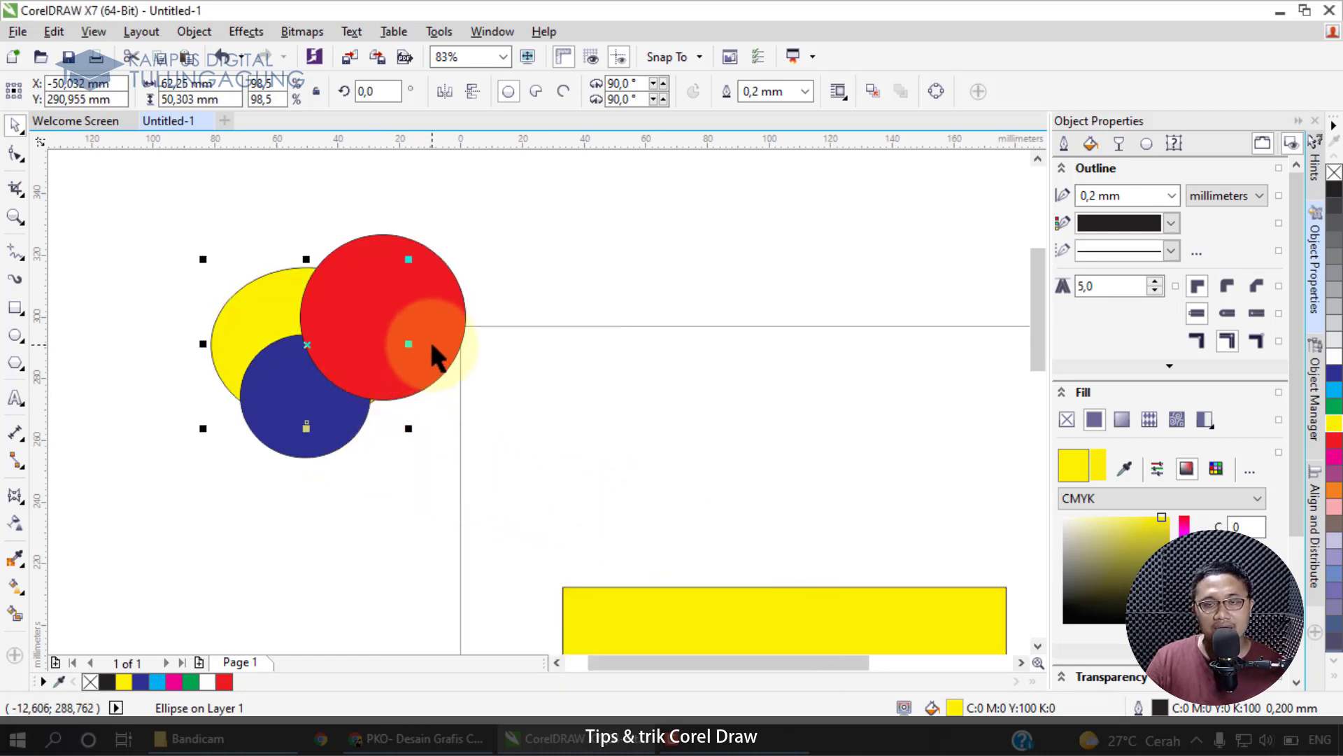
right_click(223, 340)
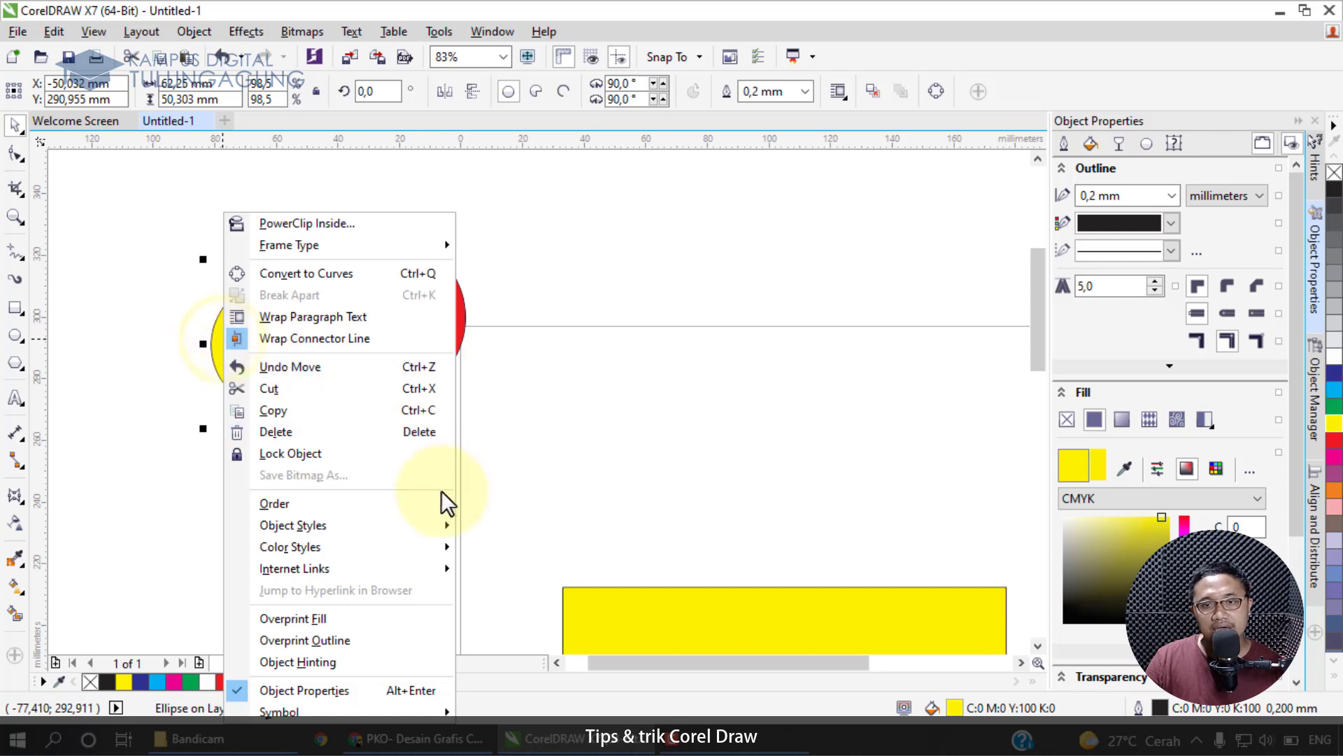
mouse_move(430, 494)
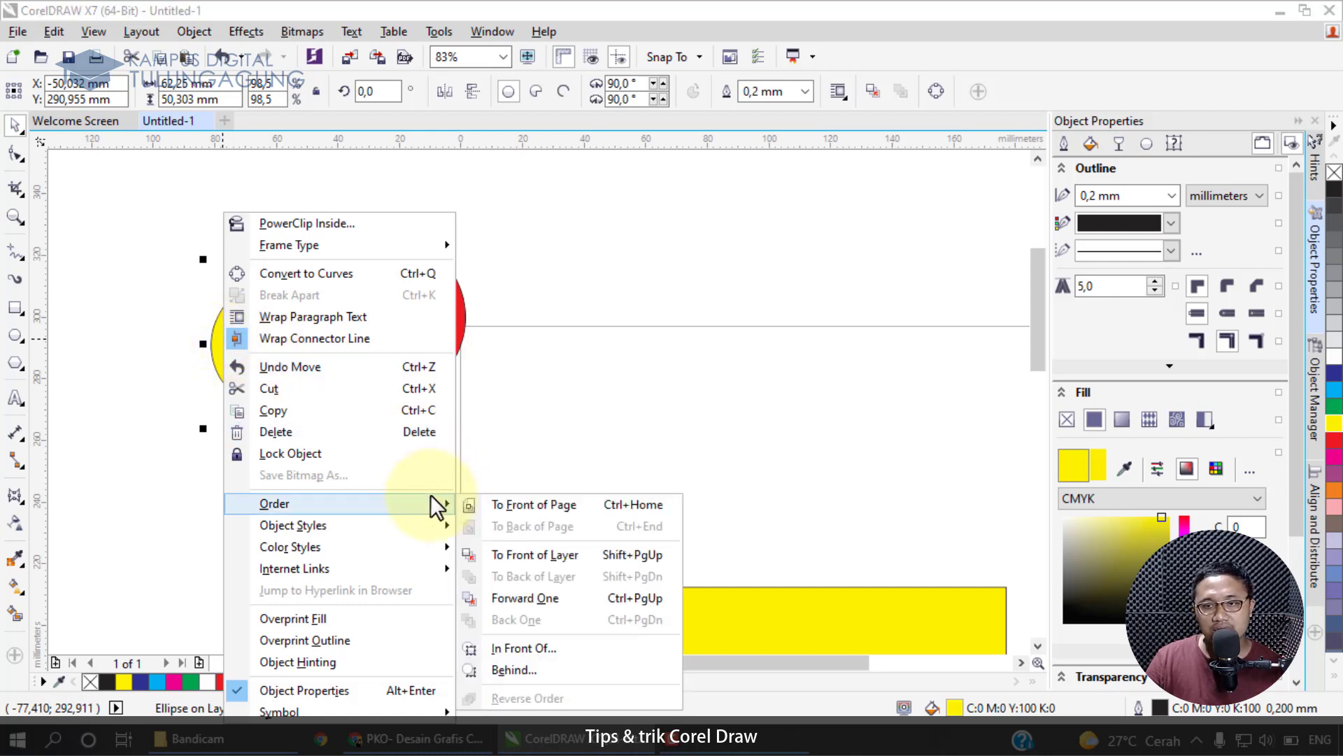
left_click(536, 596)
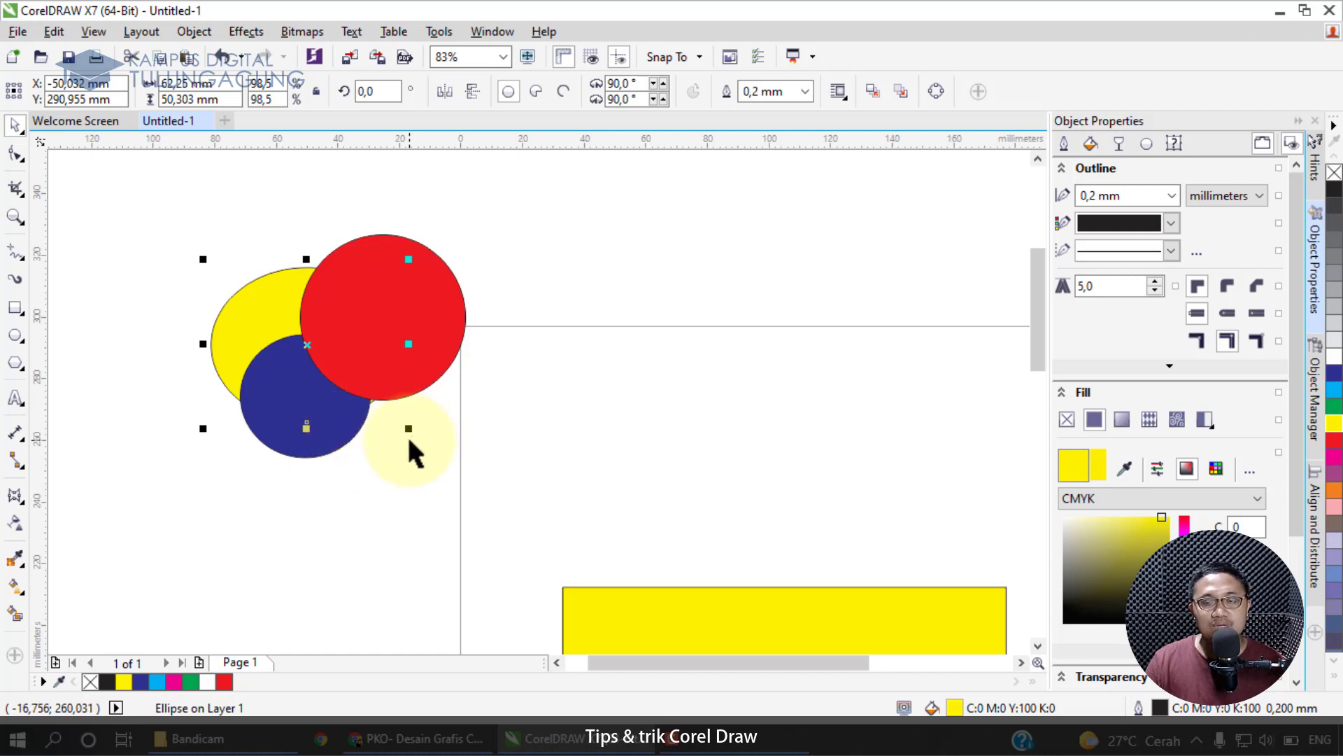
- Examine the Order options for the blue circle alone and for all three overlapping shapes selected together
scroll(406, 433, "down", 5)
scroll(413, 505, "up", 4)
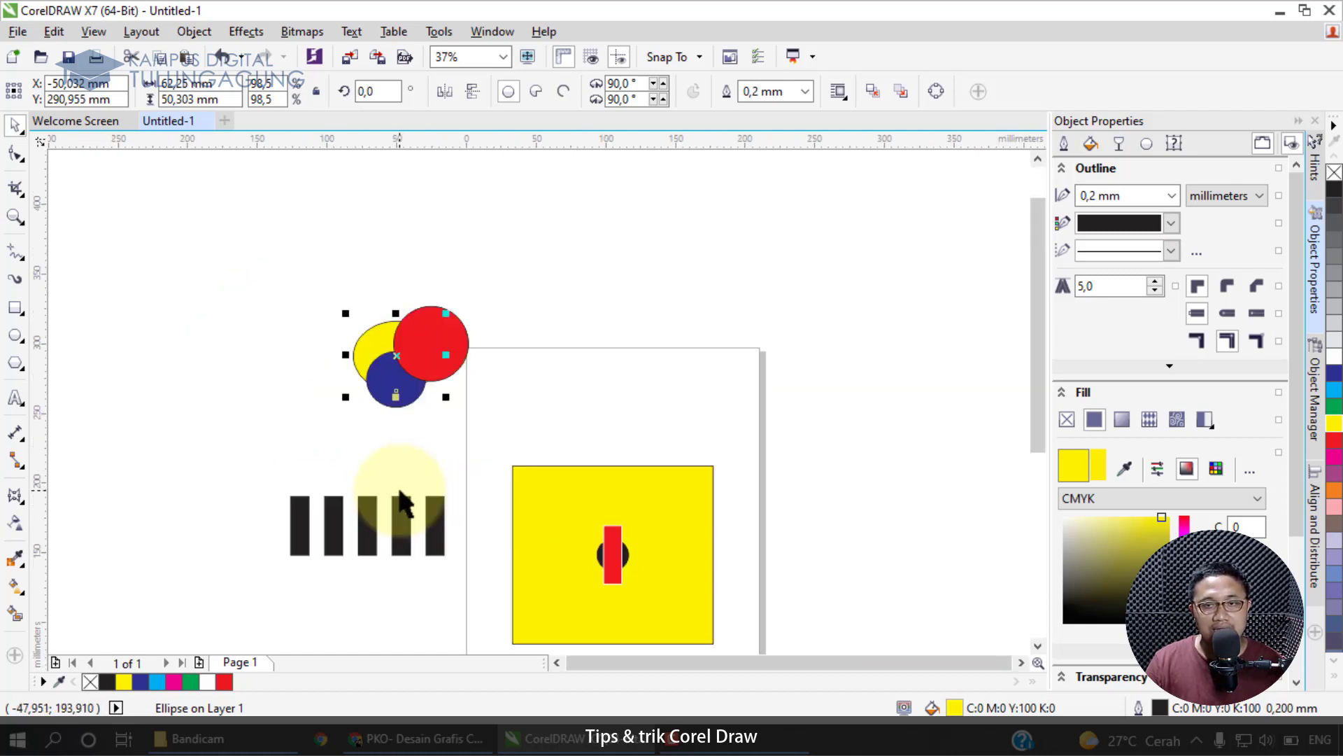
left_click_drag(1034, 384, 1037, 339)
left_click(489, 337)
left_click(350, 437)
right_click(354, 438)
mouse_move(552, 510)
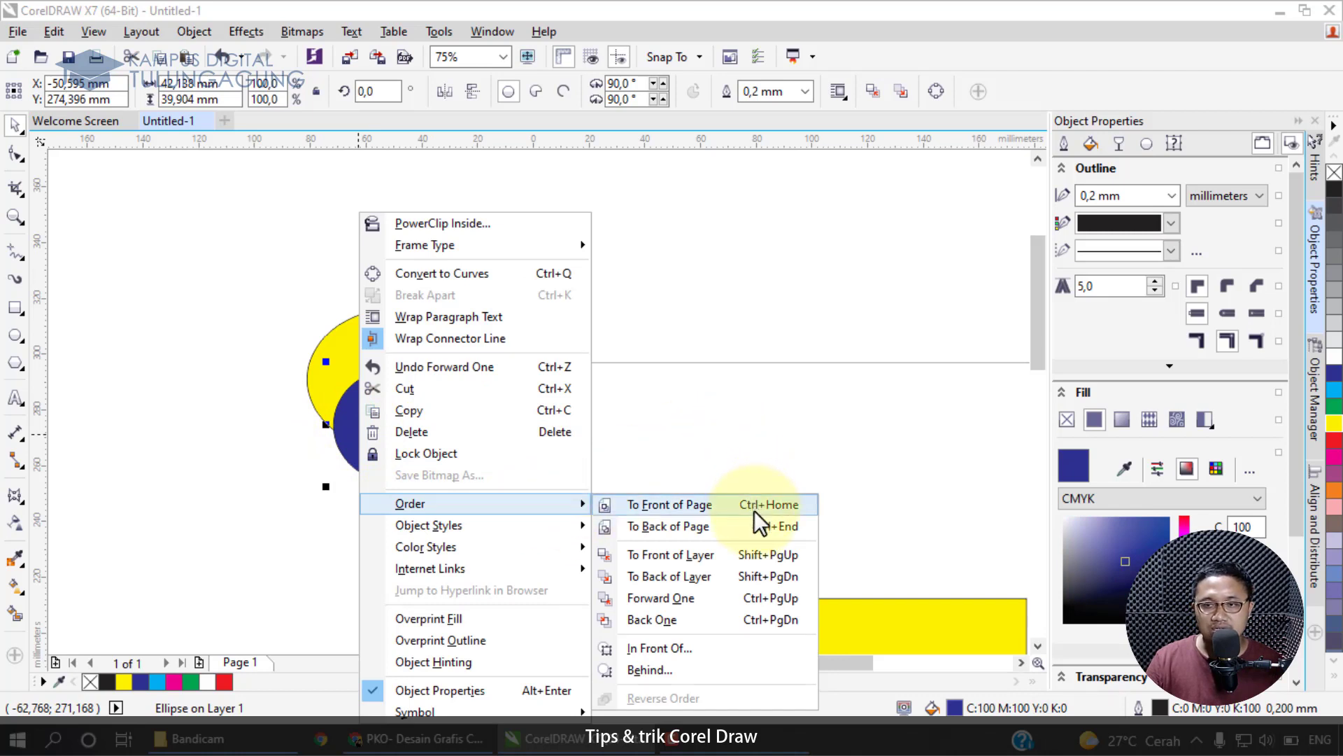
left_click(705, 441)
left_click_drag(255, 255, 568, 556)
right_click(455, 381)
left_click(755, 417)
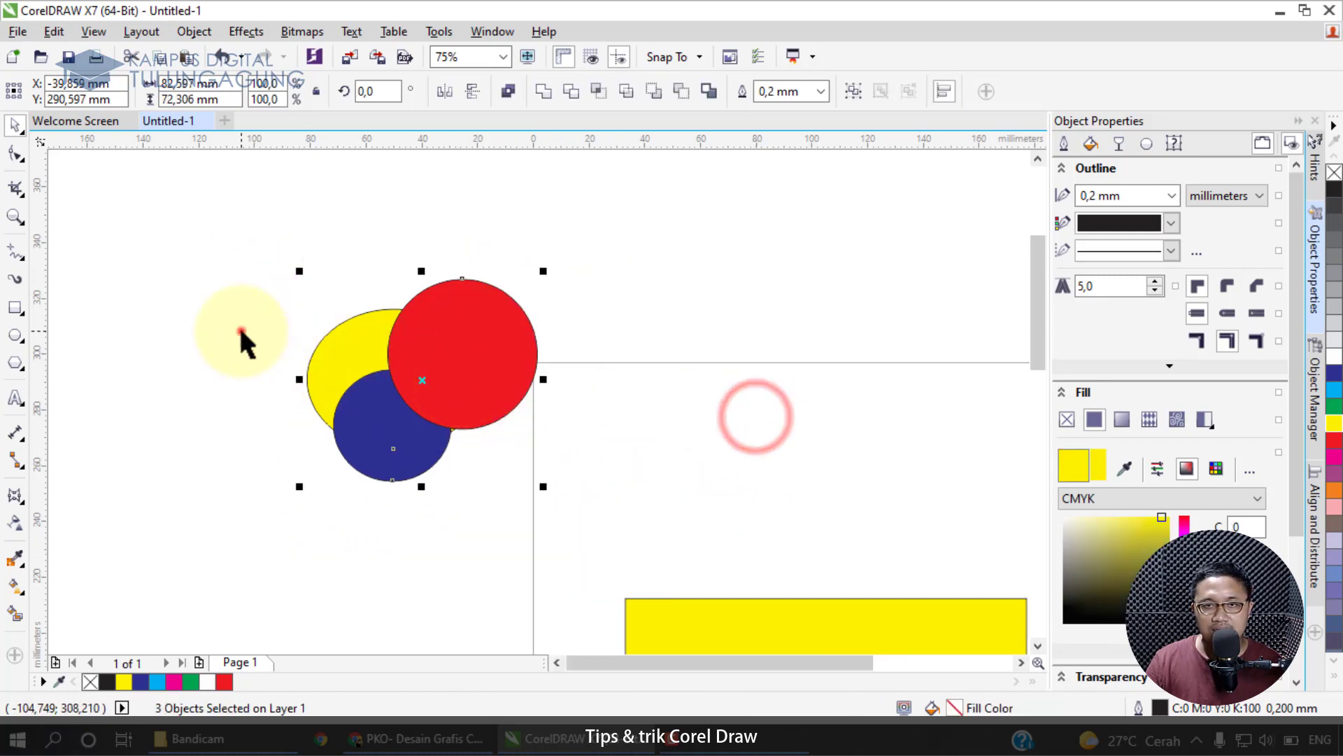
left_click(240, 330)
- Order the yellow ellipse in front of the red circle, then narrow it to about 36 mm and place it on red's right edge
right_click(350, 360)
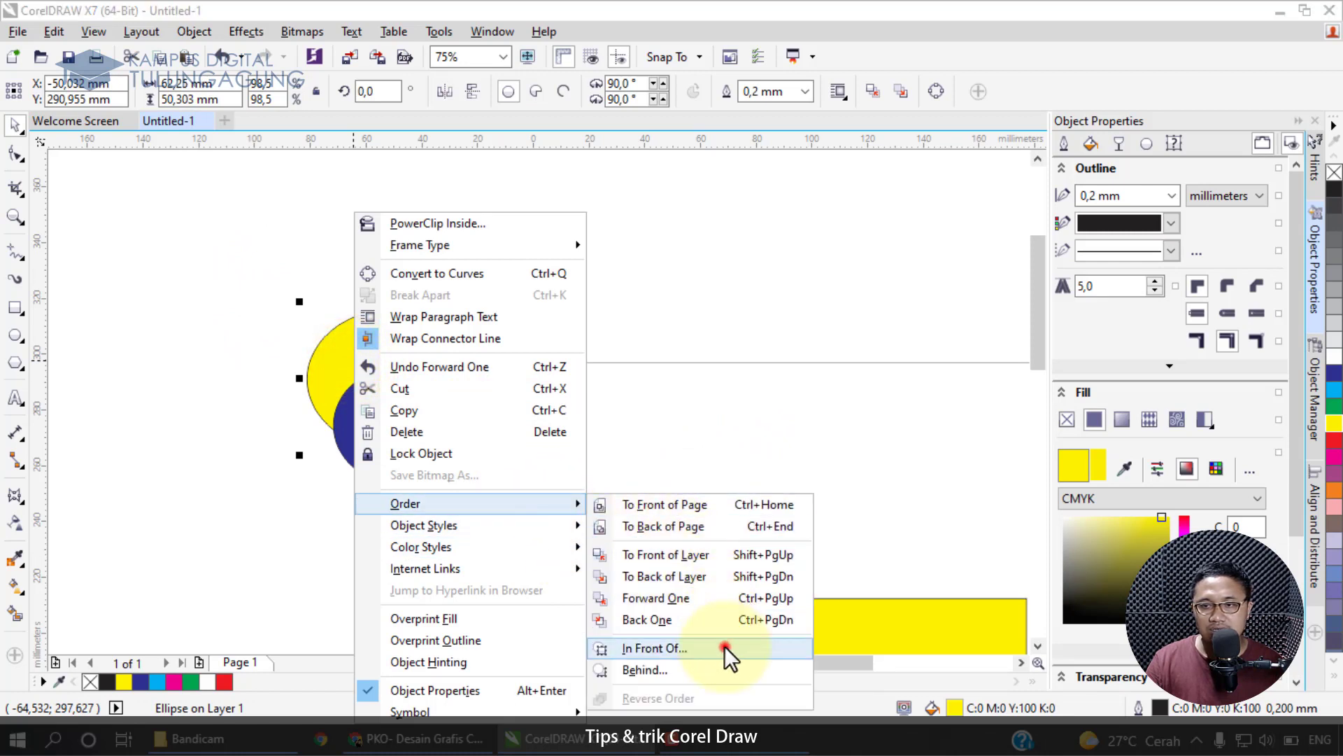
left_click(724, 645)
left_click(514, 343)
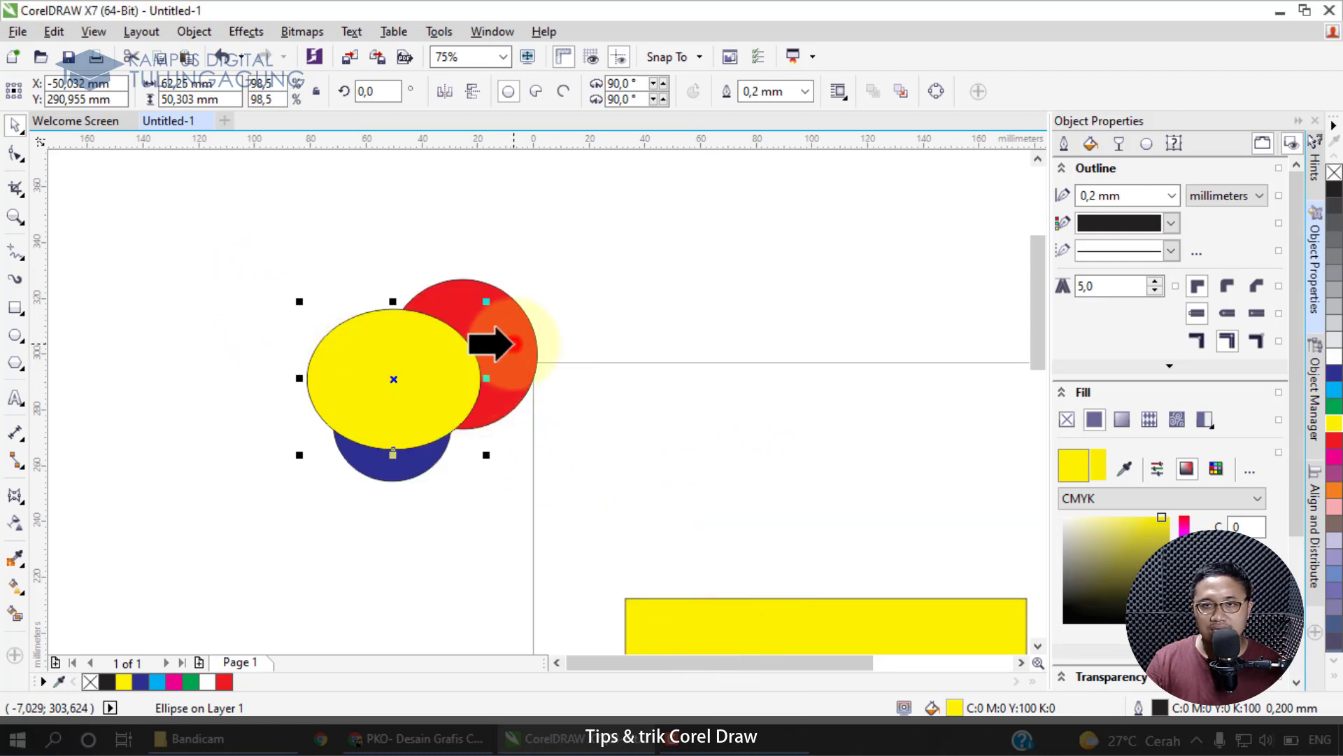
left_click_drag(423, 399, 302, 340)
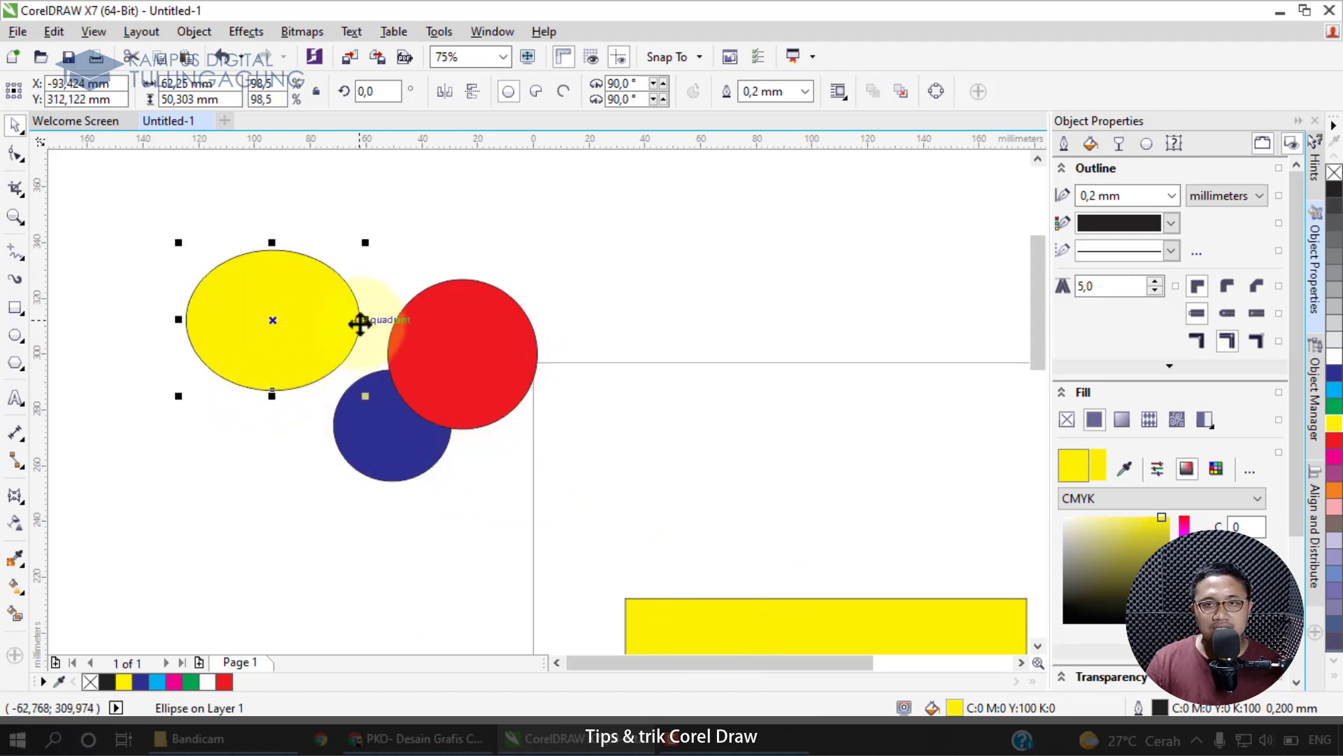
left_click_drag(347, 317, 555, 371)
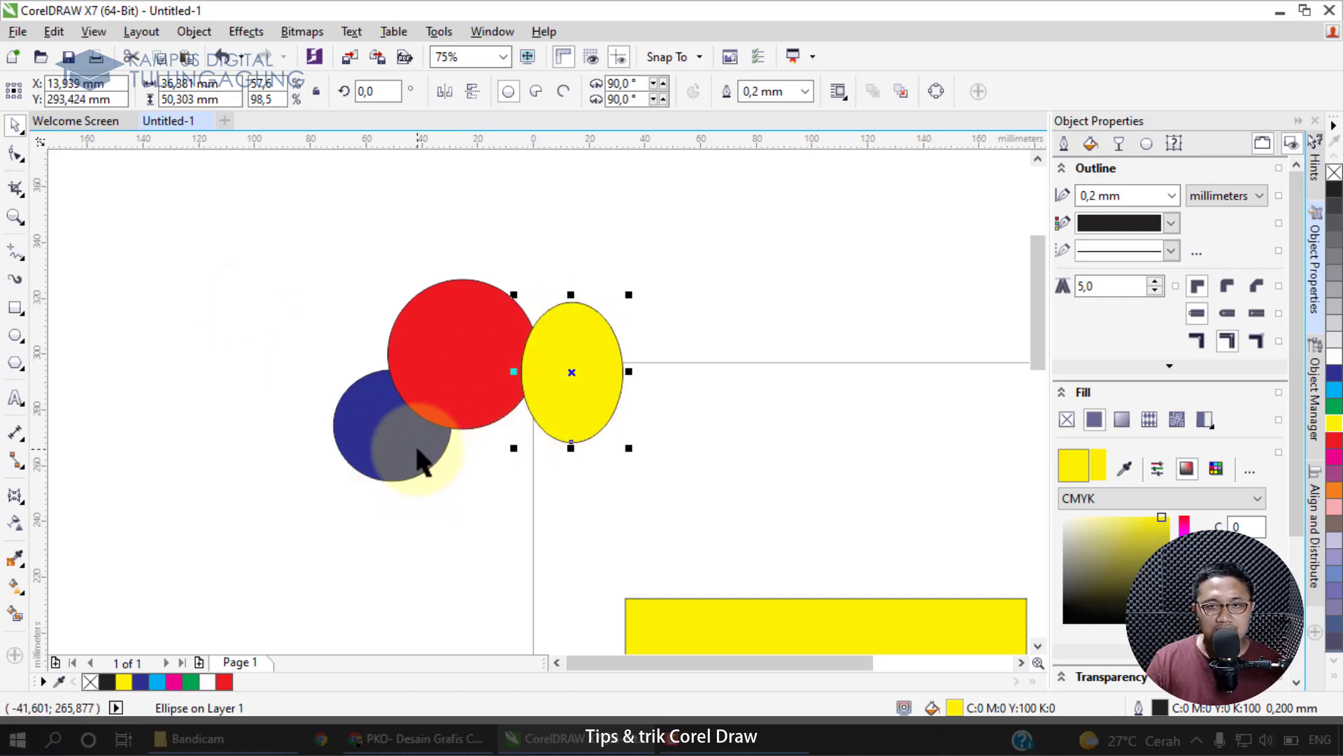
- Arrange the blue, red and yellow shapes in an overlapping row and add a purple-filled copy of the yellow ellipse at its right end
left_click(357, 443)
left_click(442, 326)
left_click(578, 346)
left_click(371, 438)
left_click_drag(370, 434, 302, 404)
left_click_drag(423, 381, 360, 387)
mouse_move(552, 391)
left_mouse_down()
mouse_move(450, 407)
mouse_move(569, 468)
mouse_move(560, 408)
mouse_move(575, 390)
left_mouse_up()
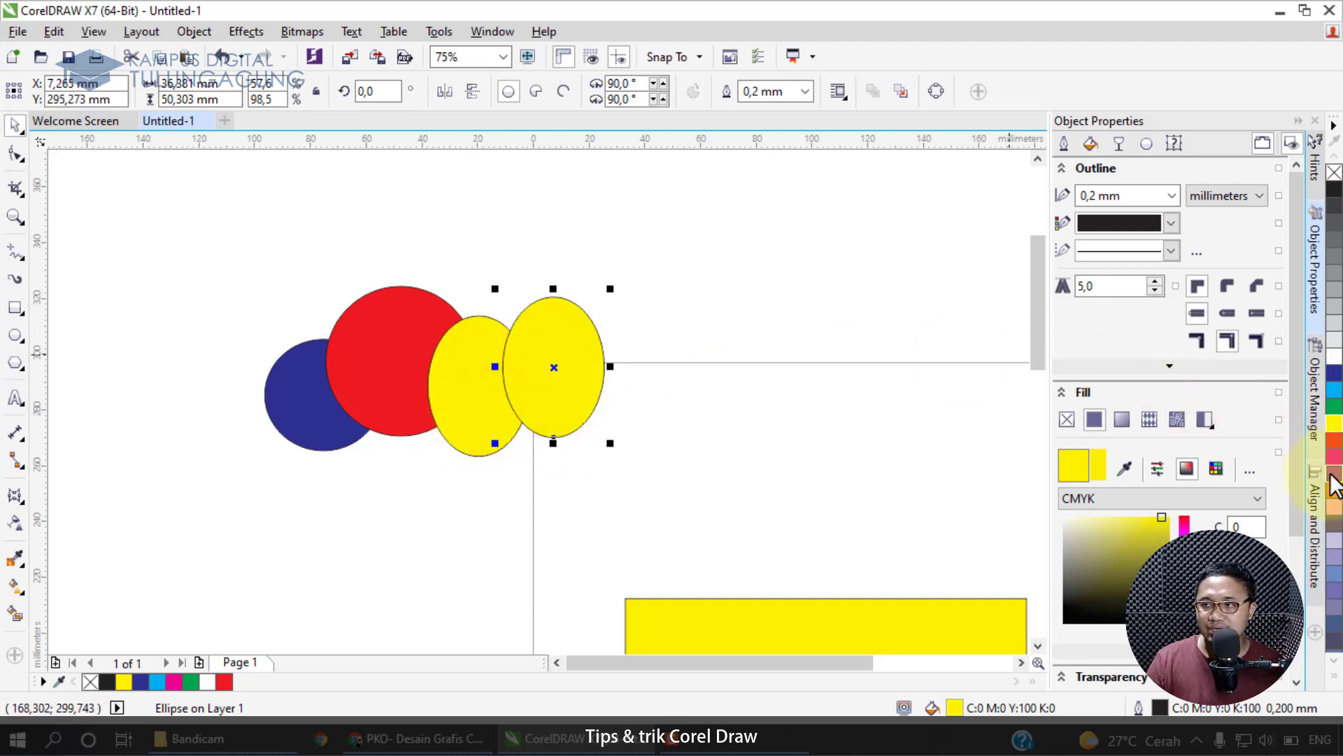
left_click(1334, 469)
- Reposition the blue circle so that it sits partly behind the red circle's lower-left edge
left_click_drag(305, 423, 249, 418)
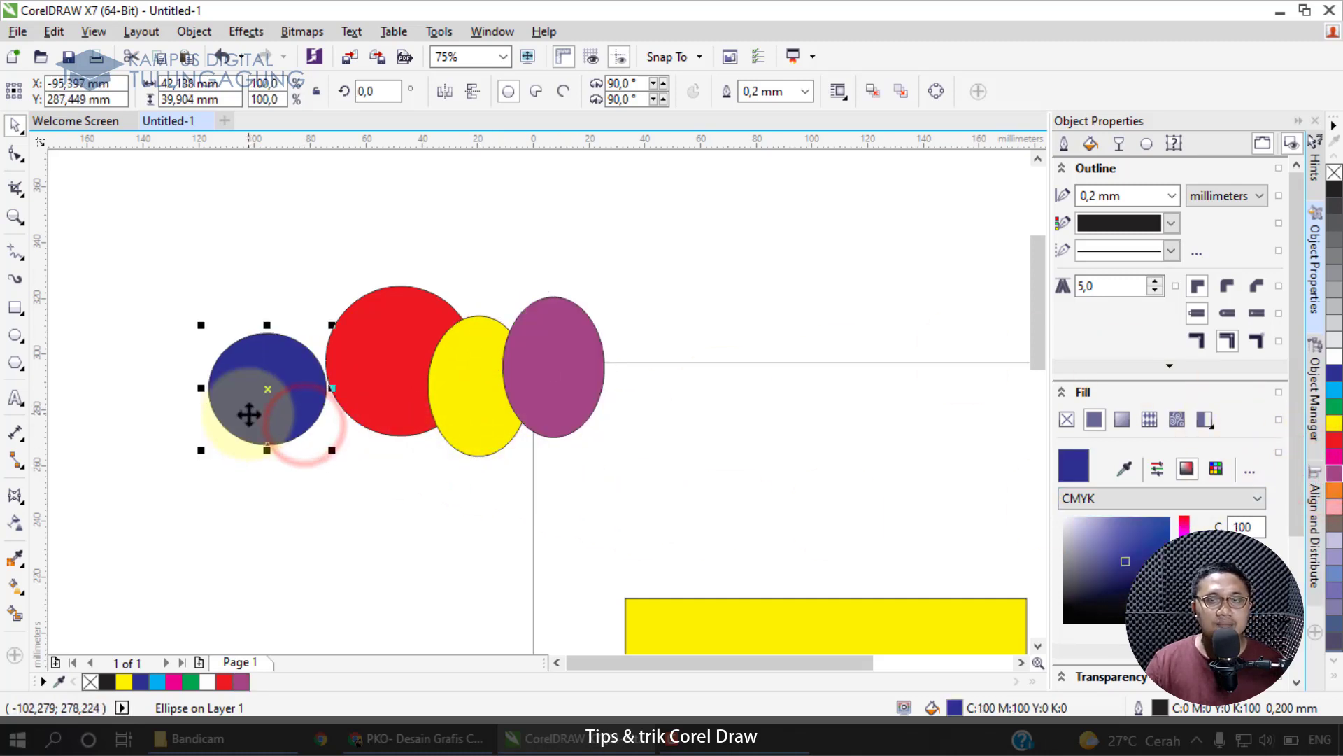
left_click_drag(405, 365, 357, 351)
left_click_drag(284, 382, 309, 441)
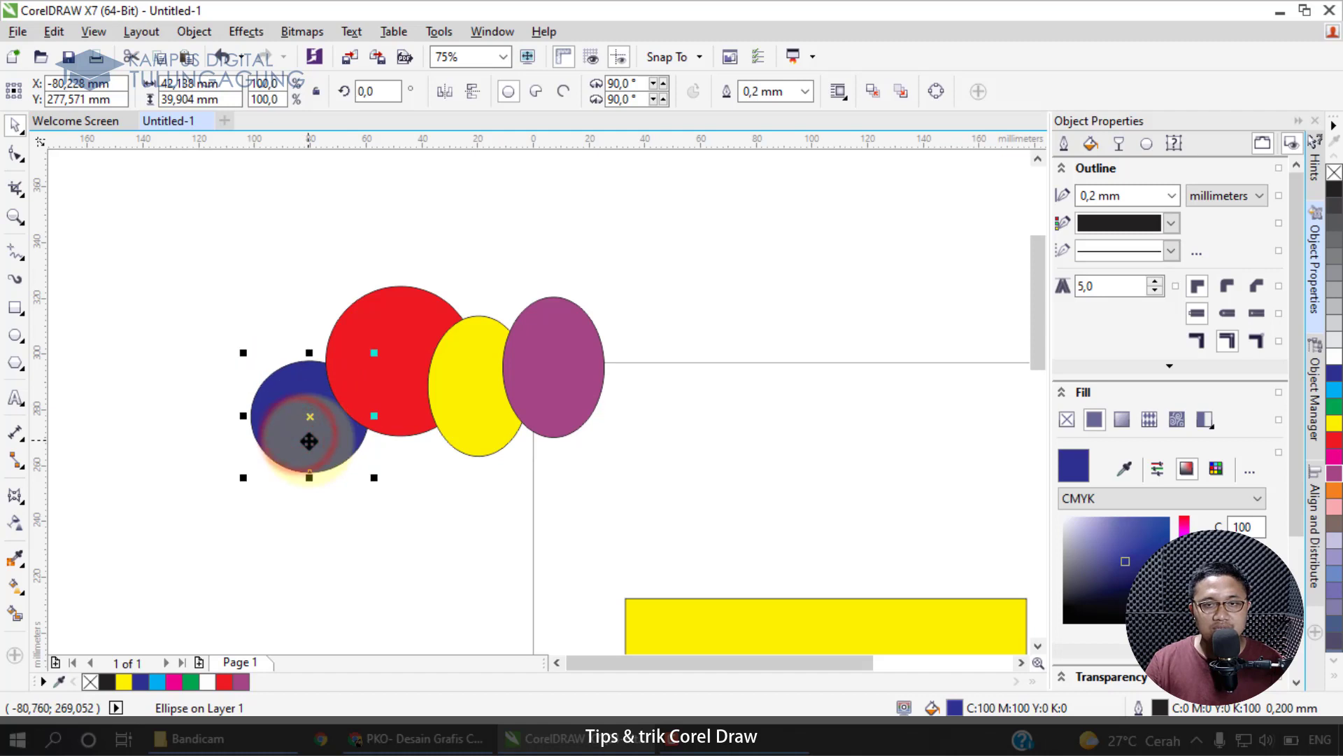
right_click(308, 441)
mouse_move(452, 500)
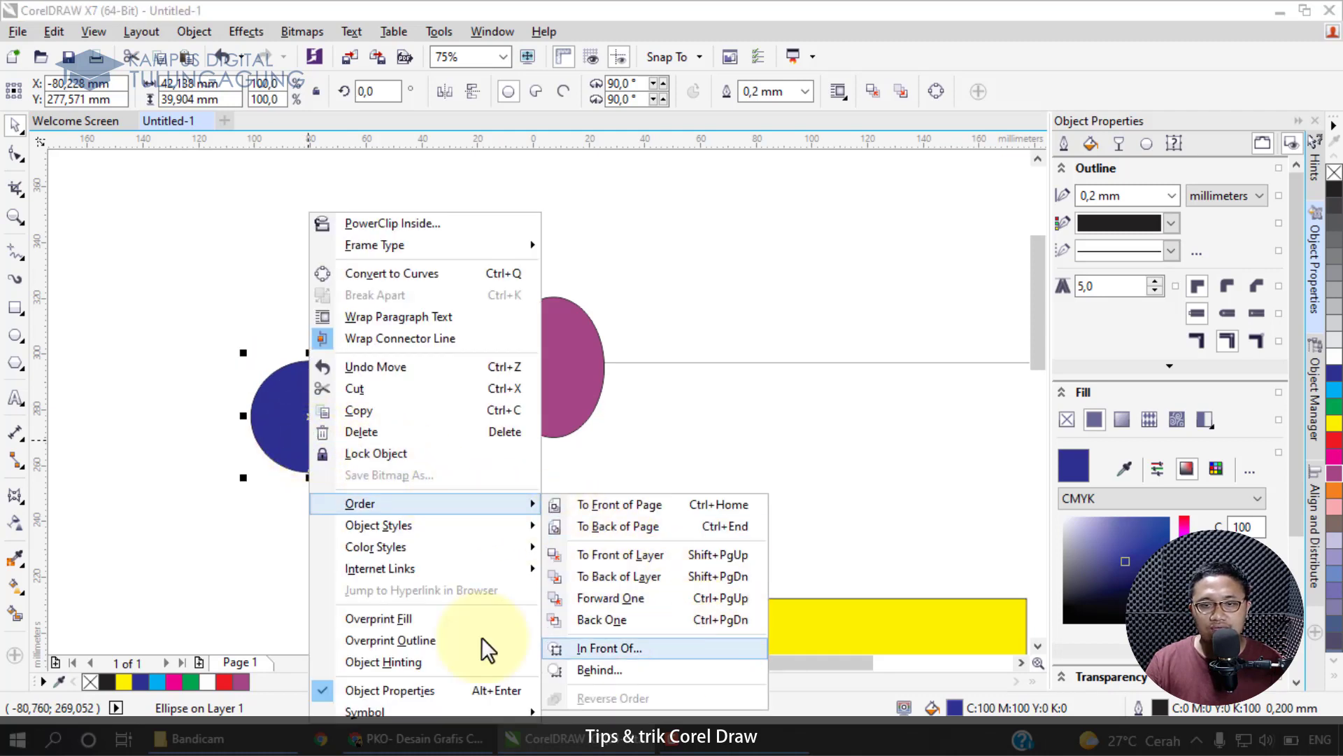
left_click(136, 652)
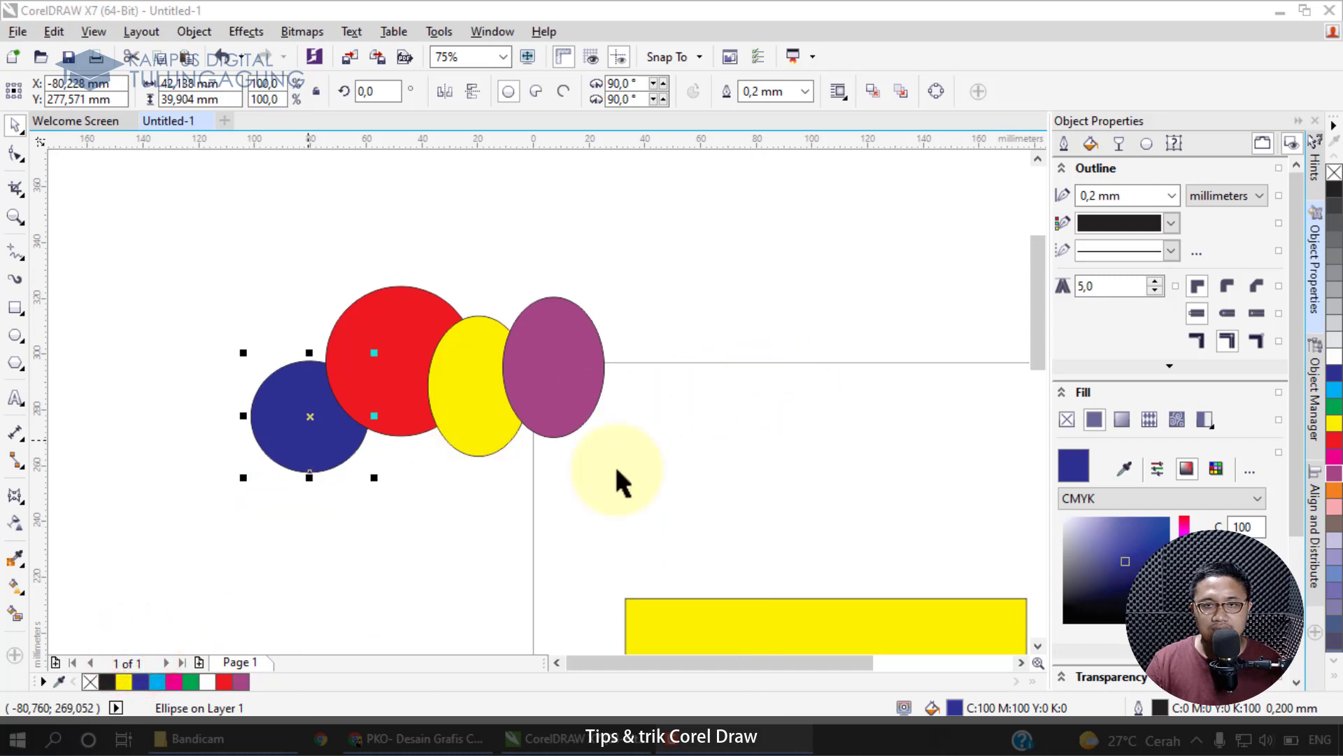
- Order the blue circle in front of the red circle and move it over red's lower edge
right_click(270, 407)
mouse_move(480, 504)
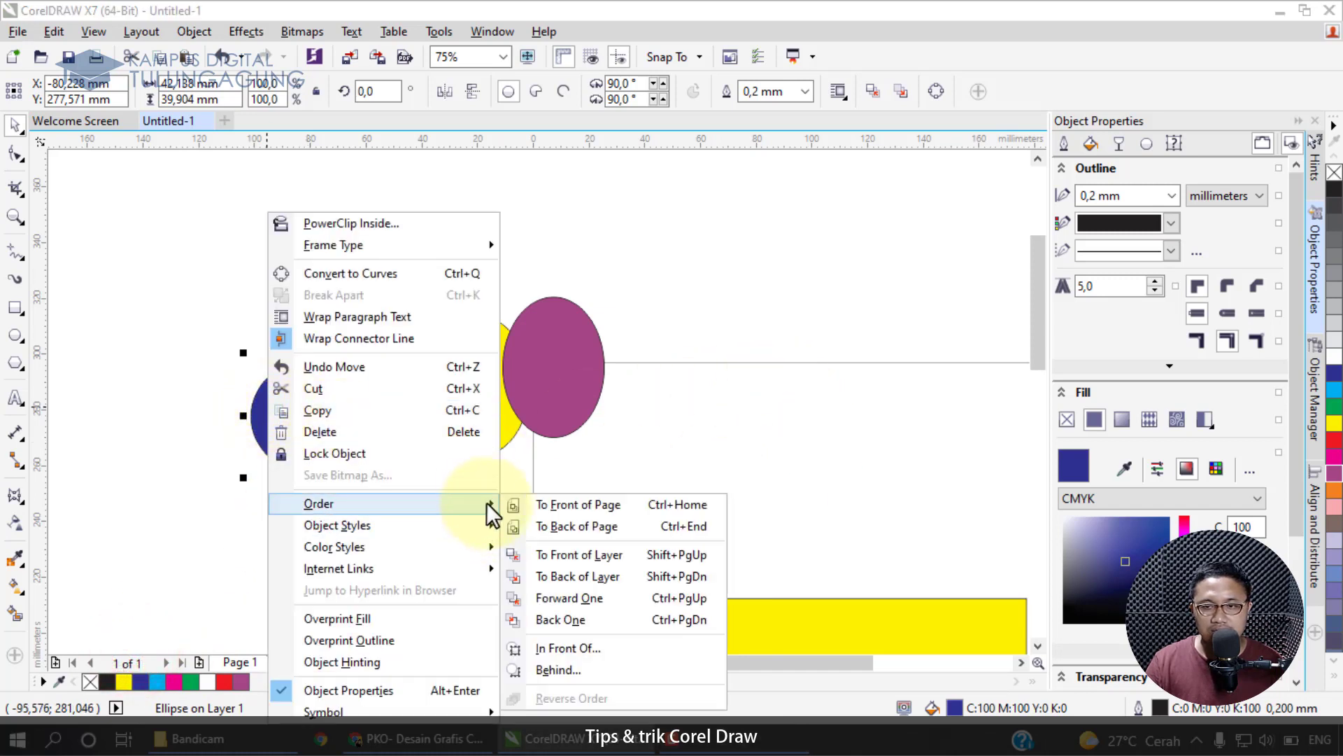
left_click(643, 645)
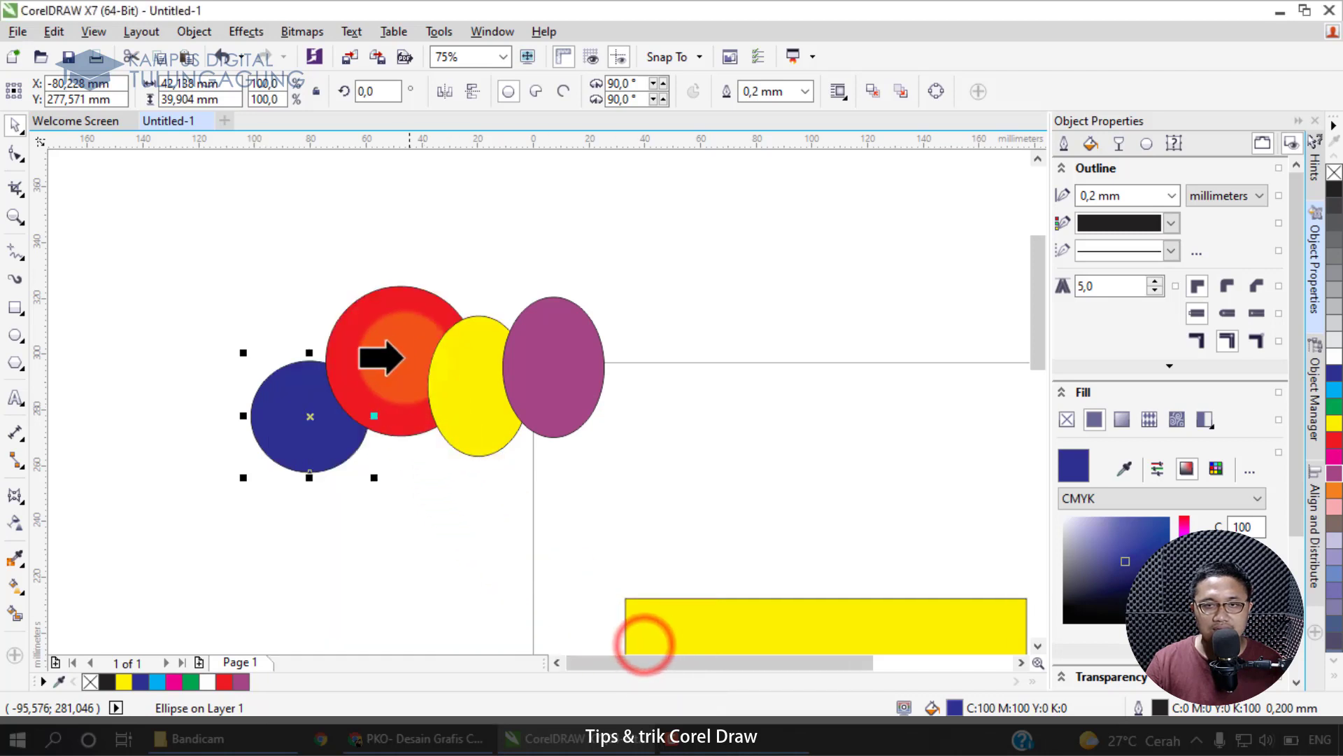
left_click_drag(315, 450, 458, 358)
left_click_drag(451, 301, 413, 423)
left_click_drag(408, 469, 379, 468)
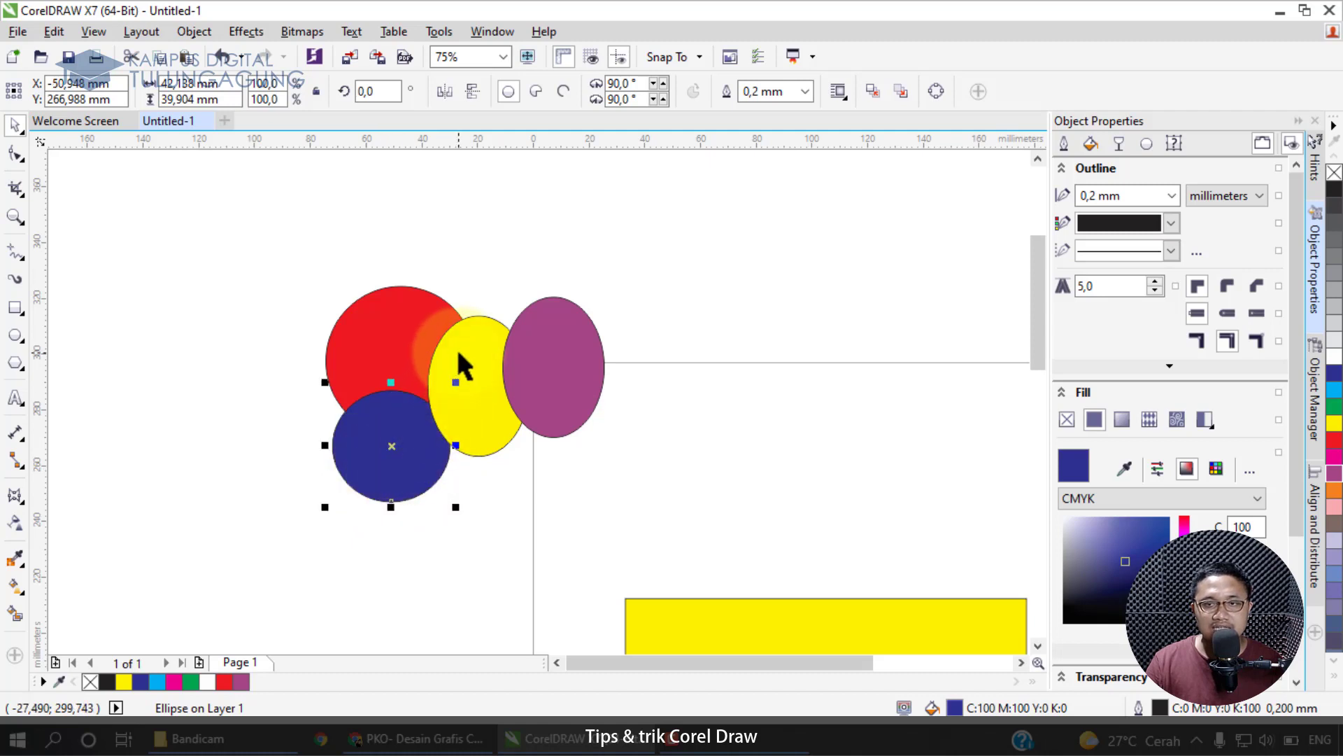
- Order the blue circle in front of the yellow ellipse and move it between the yellow and purple ellipses
right_click(379, 413)
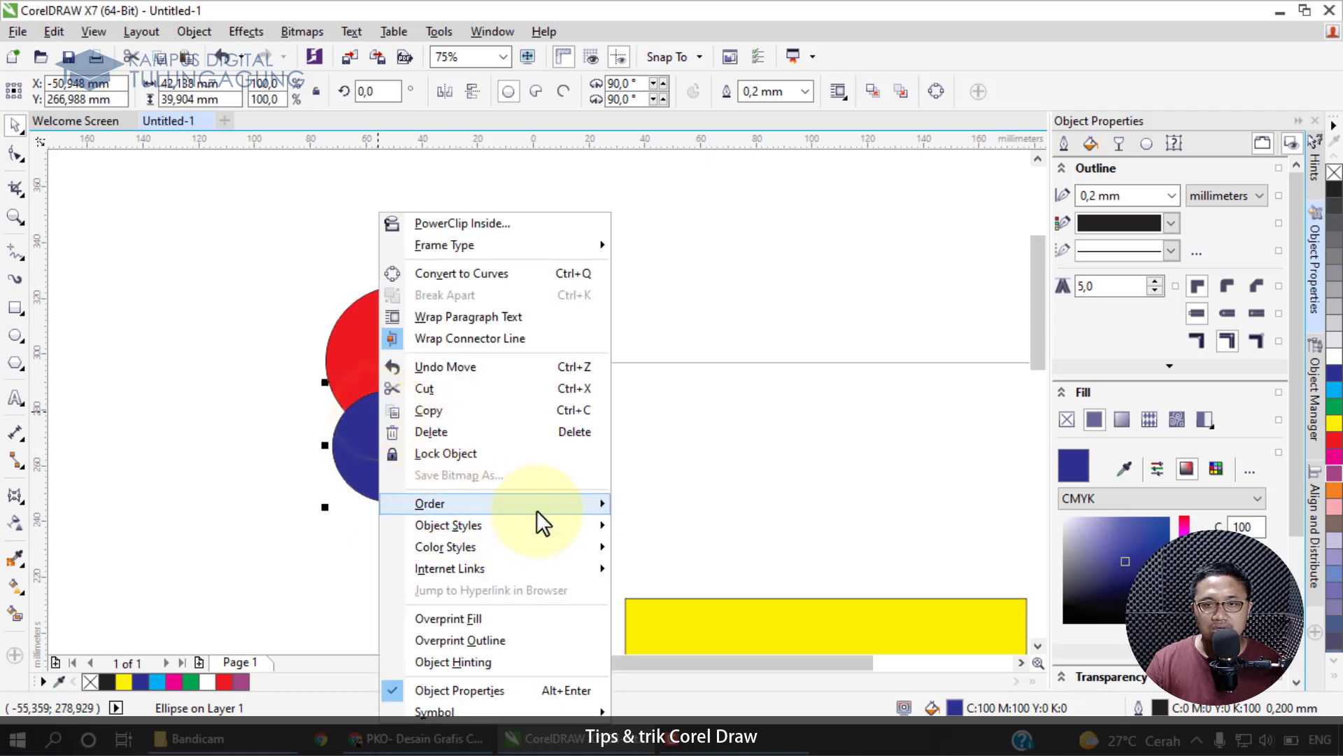
mouse_move(536, 510)
left_click(678, 652)
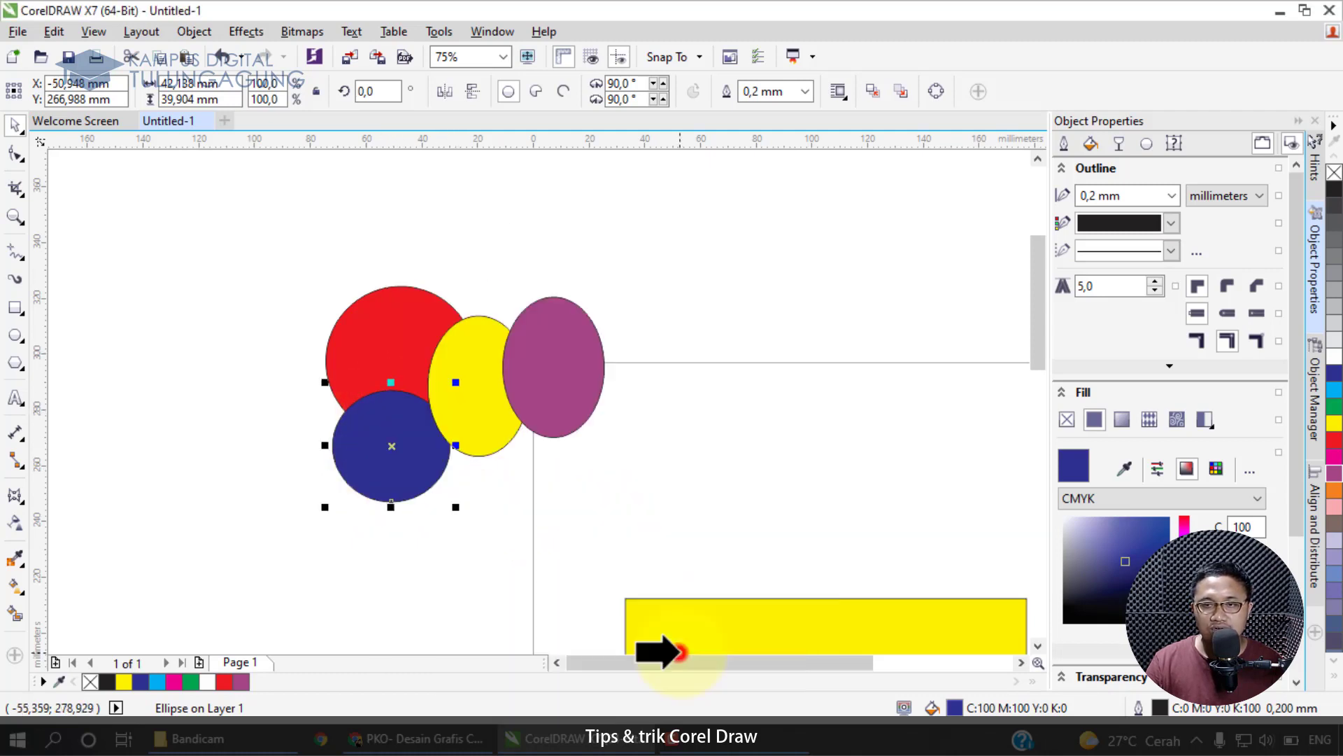
left_click(486, 356)
left_click_drag(381, 450, 493, 467)
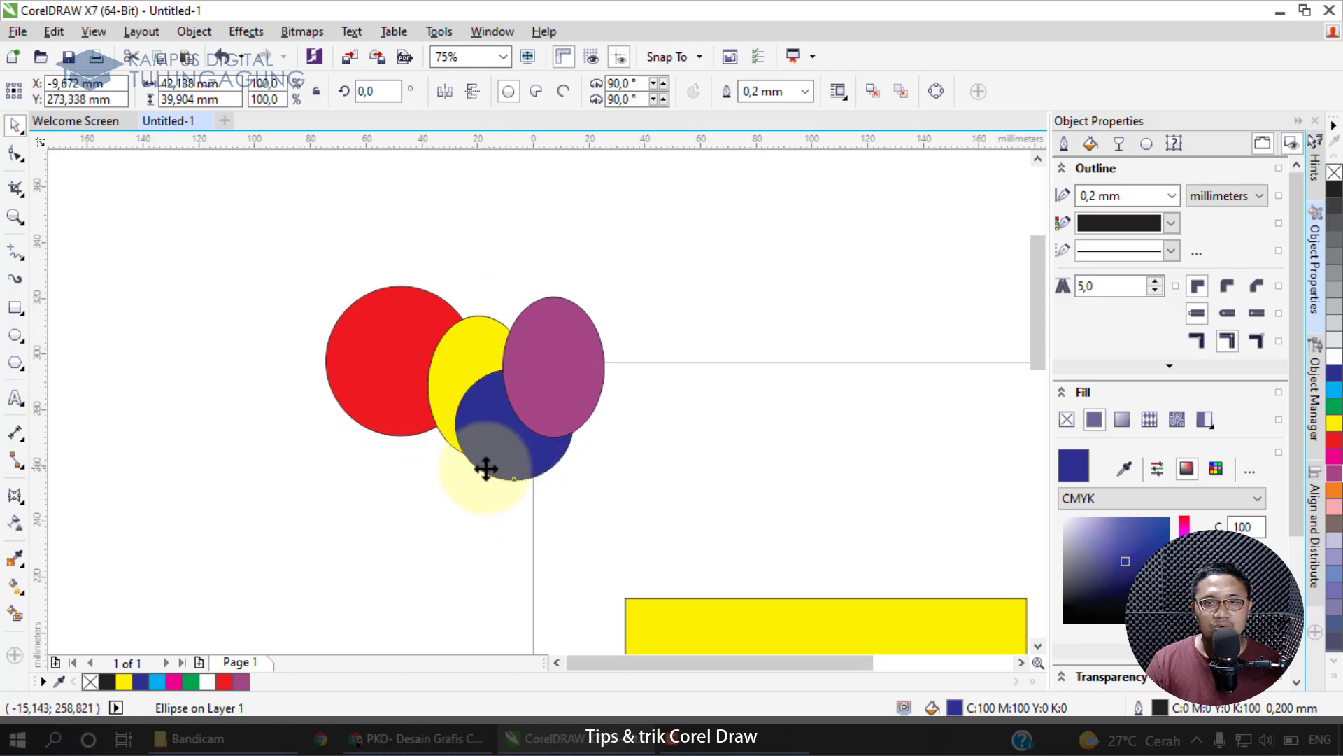
- Order the blue circle in front of the purple ellipse and move it over the ellipse's lower-right part
left_click(313, 460)
left_click(358, 376)
left_click(448, 359)
left_click(555, 364)
left_click(525, 472)
left_click_drag(524, 464, 510, 480)
right_click(512, 485)
mouse_move(700, 505)
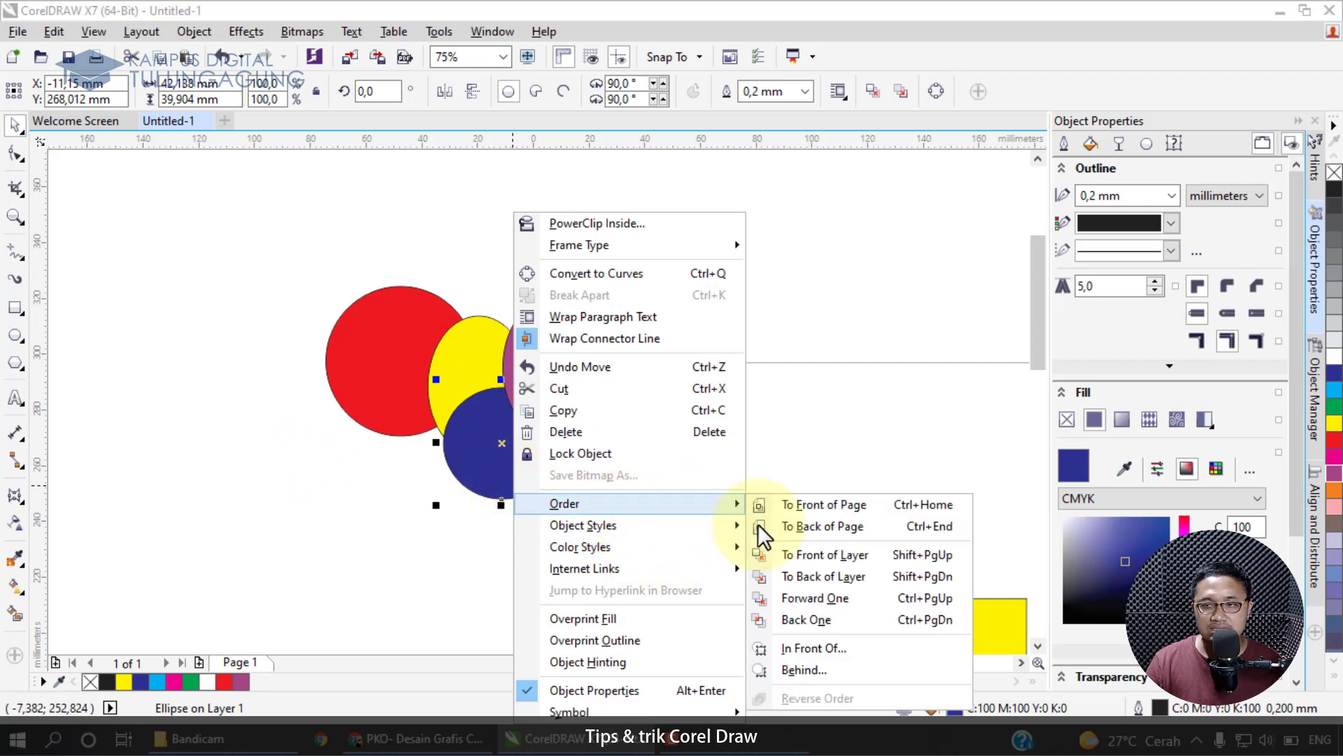
left_click(852, 648)
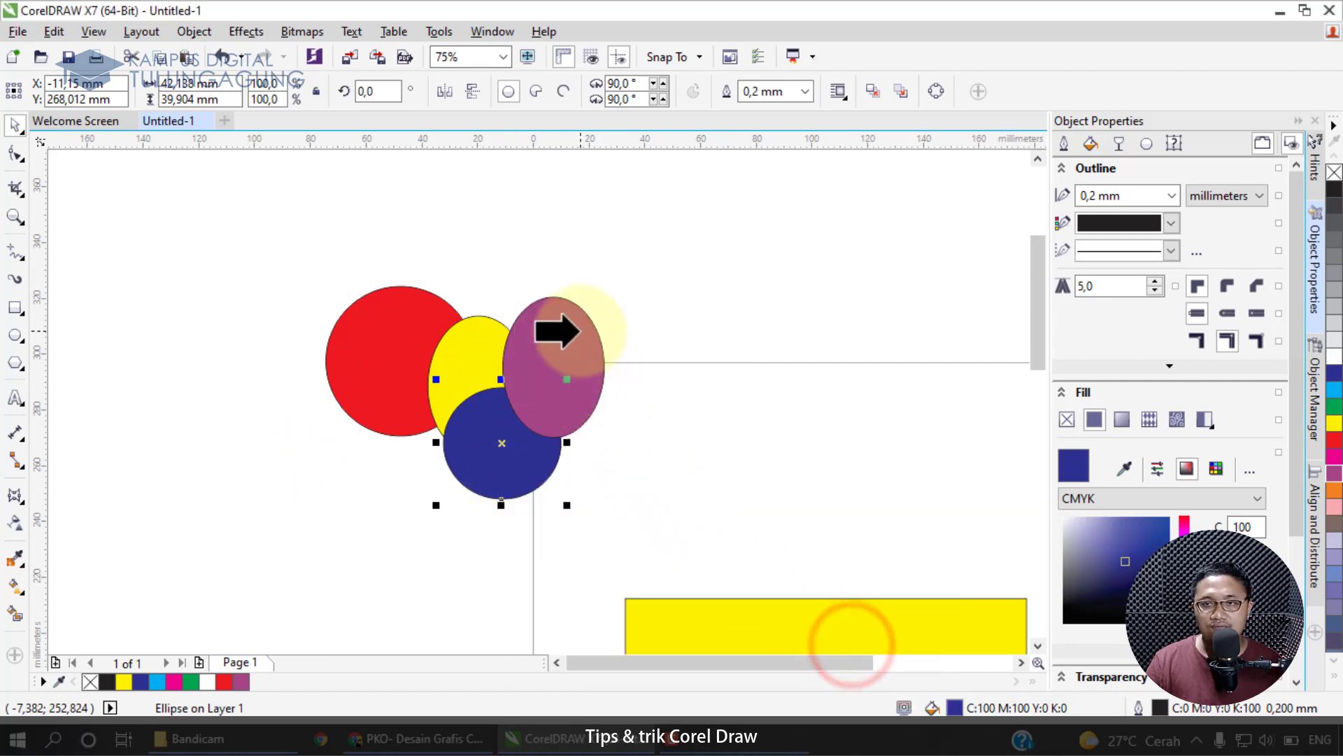
left_click(581, 329)
left_click_drag(518, 471, 616, 443)
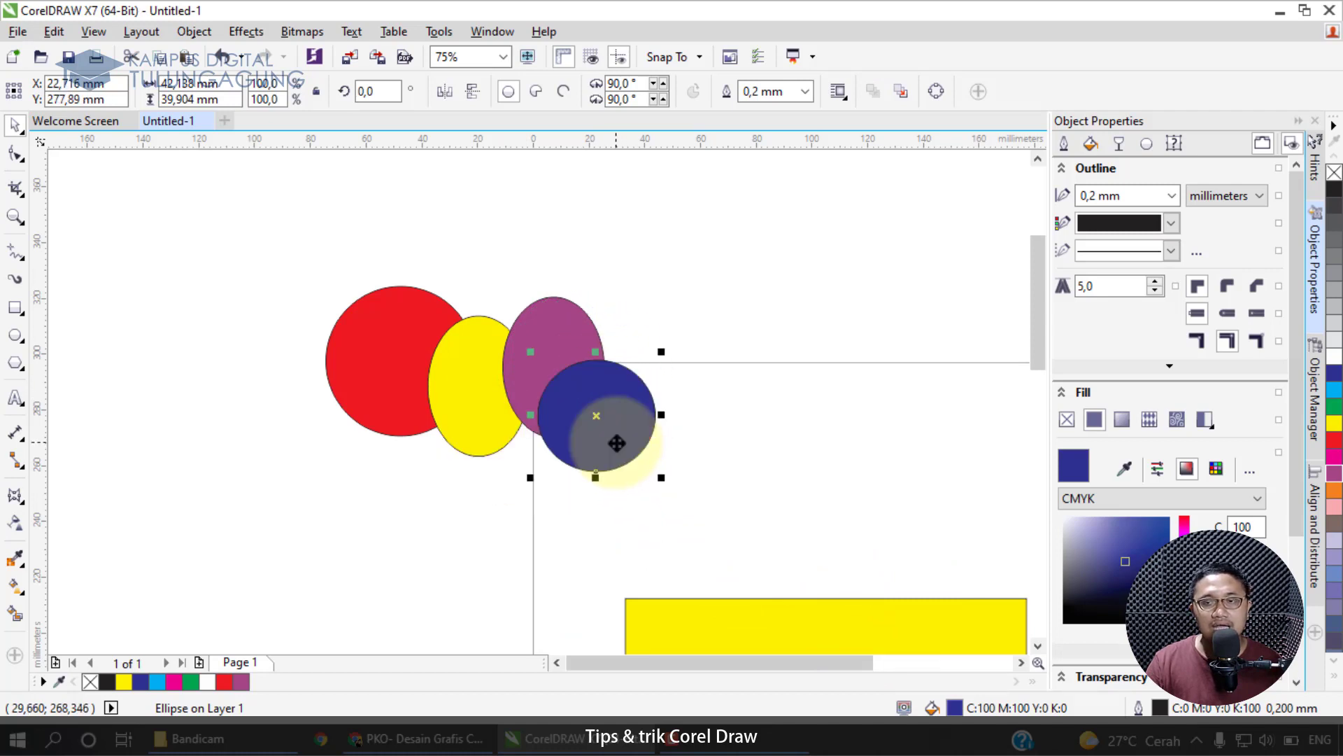
- Cluster the yellow and purple ellipses beside the red circle and place the blue circle over them, enlarged to about 52 × 49 mm
left_click(488, 413)
left_click_drag(479, 460, 448, 350)
left_click_drag(542, 346, 484, 353)
left_click_drag(588, 405, 421, 382)
left_click_drag(354, 447, 329, 494)
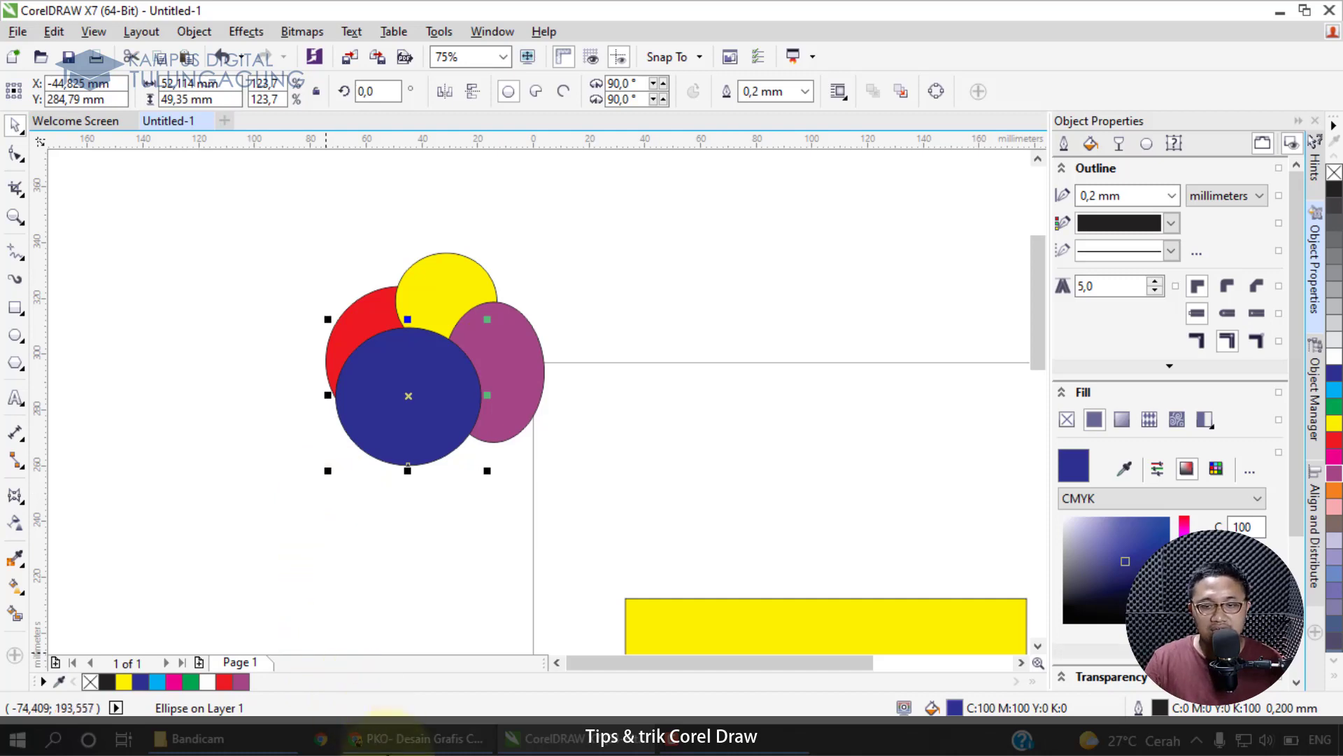
- Delete all the practice circles beside the page and check the next topic, Mengunci, in the browser mind map
left_click(392, 745)
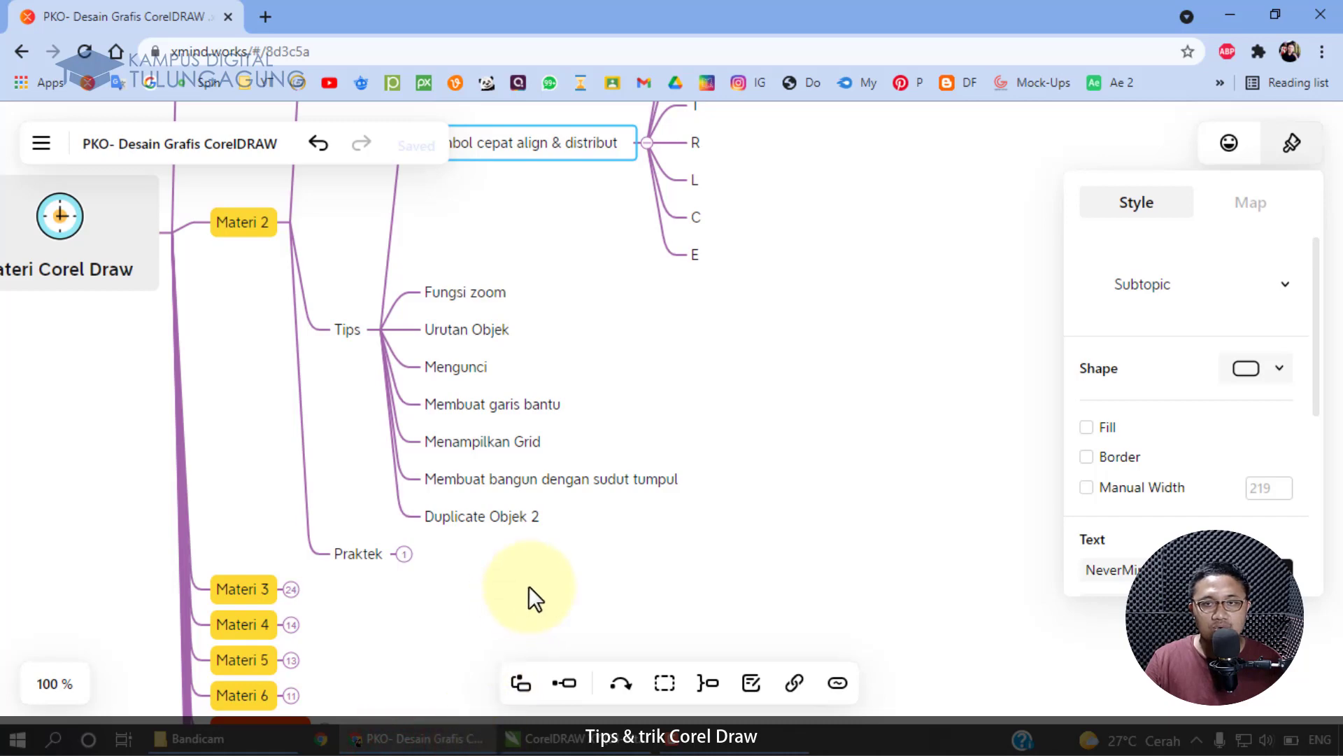
left_click(542, 738)
scroll(552, 502, "down", 3)
left_click_drag(346, 394, 567, 642)
key("Delete")
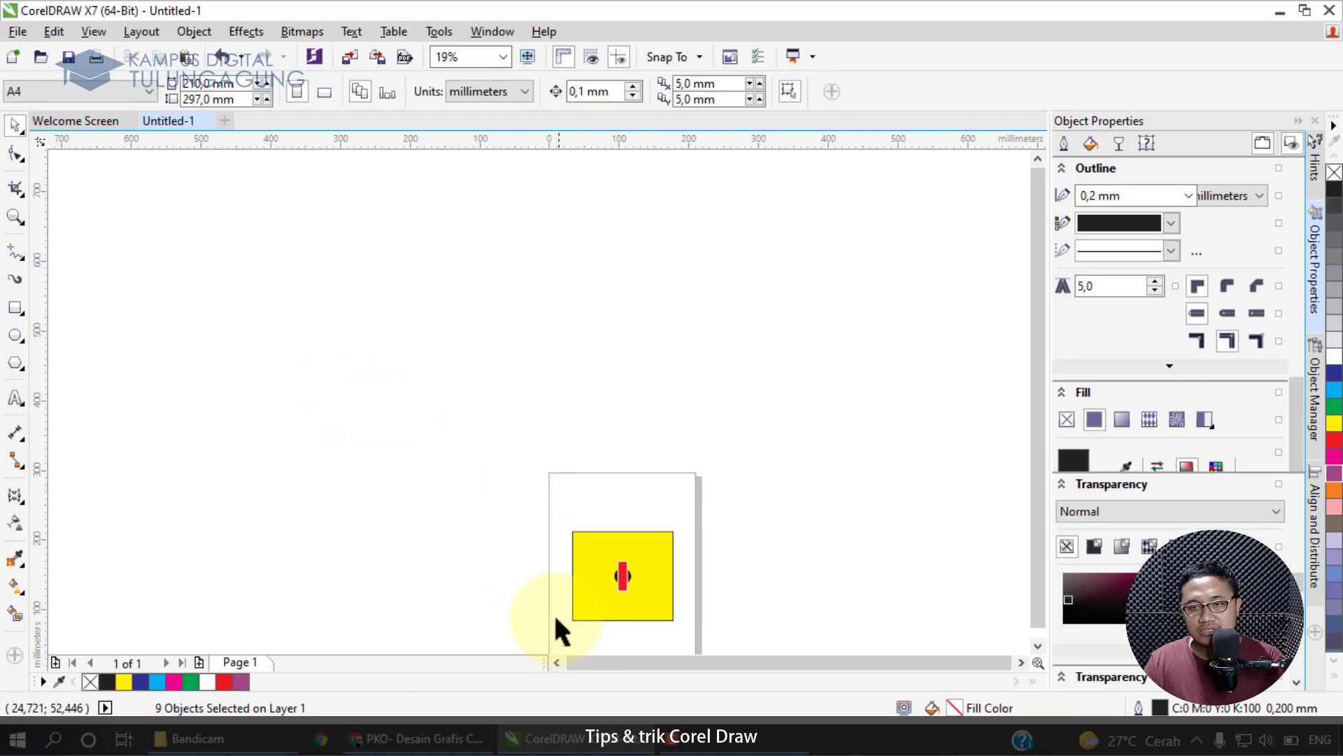
left_click(395, 738)
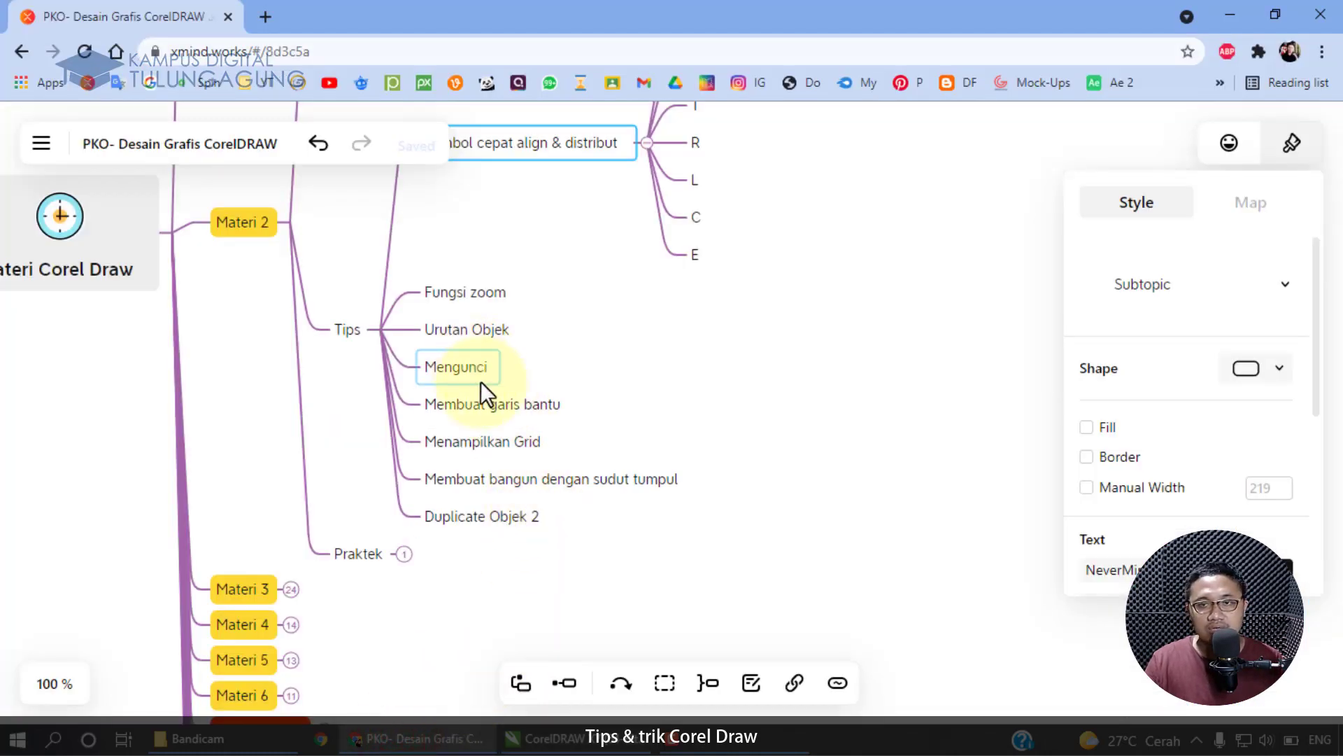
left_click(554, 738)
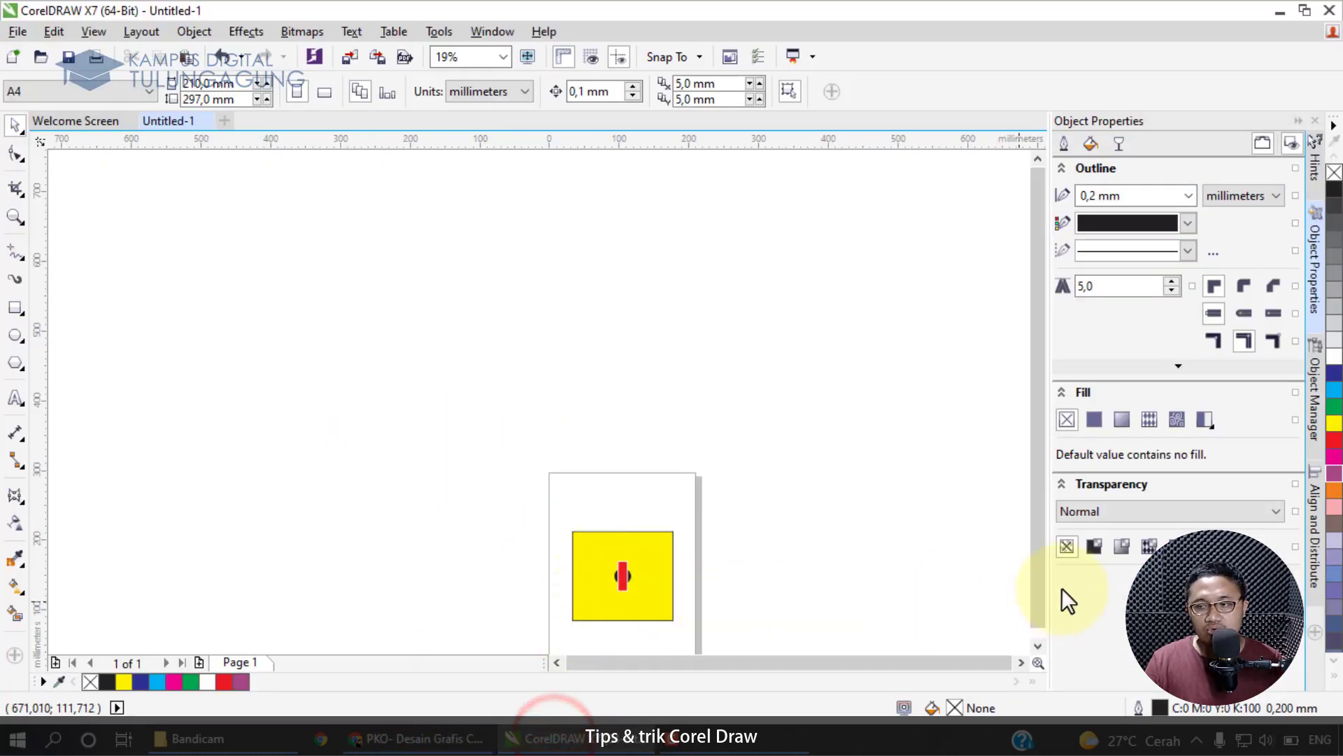
- Stretch the yellow rectangle to cover the whole A4 page, about 209 × 296 mm
left_click_drag(1035, 370, 1052, 442)
scroll(626, 409, "up", 2)
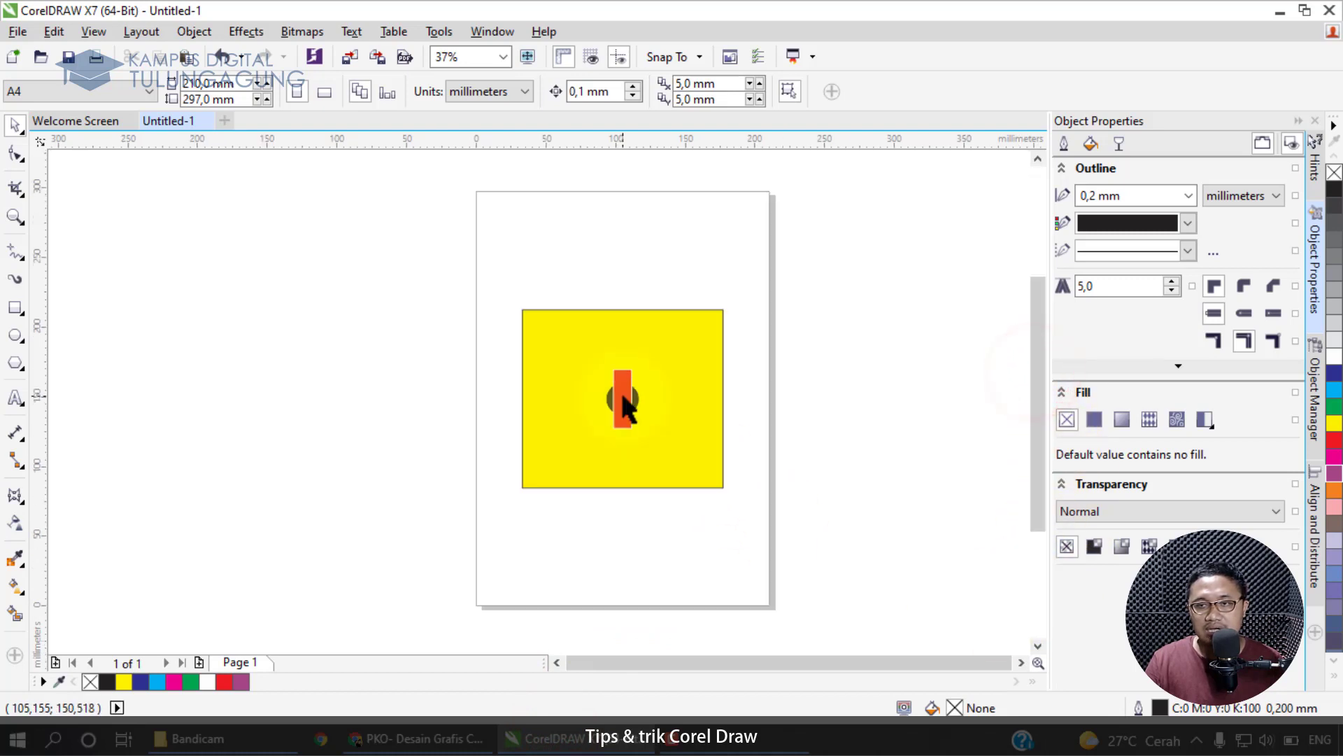
left_click(1023, 662)
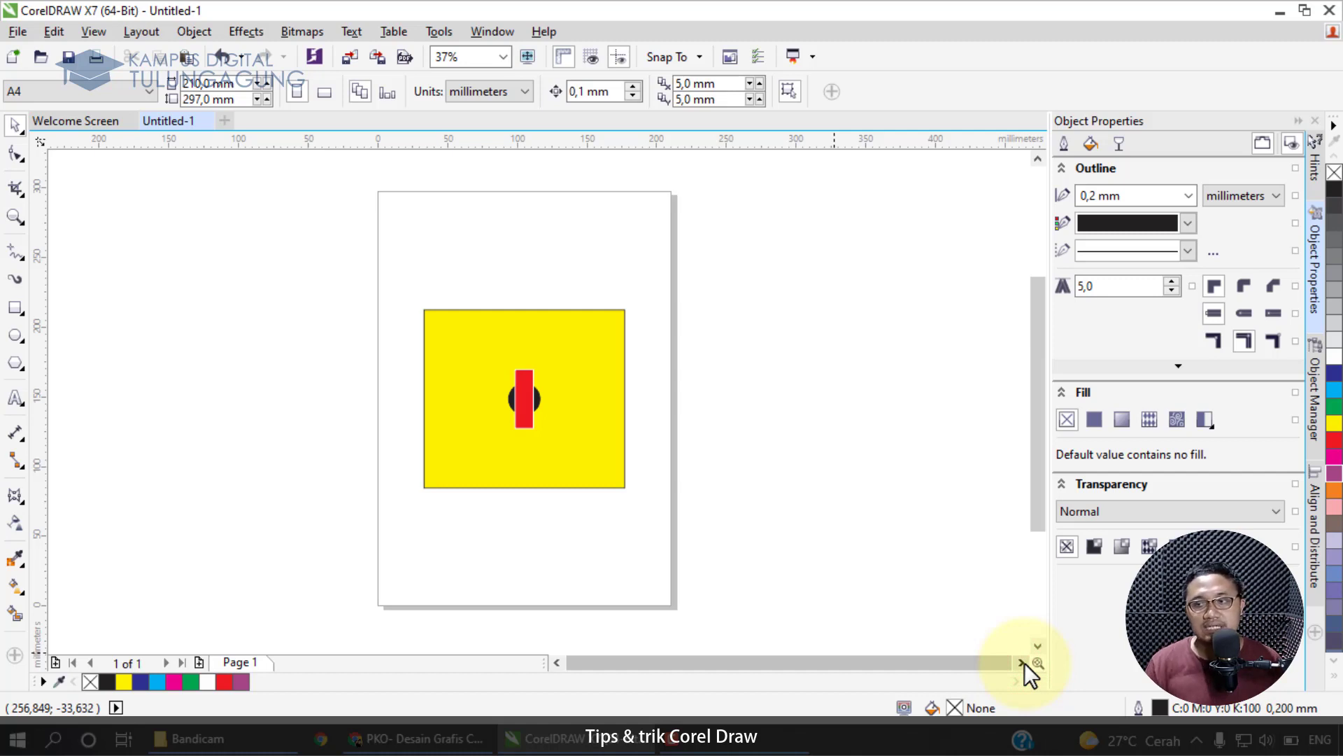
left_click(476, 341)
left_click_drag(475, 342, 400, 220)
left_click_drag(586, 279, 673, 284)
left_click_drag(523, 374, 528, 614)
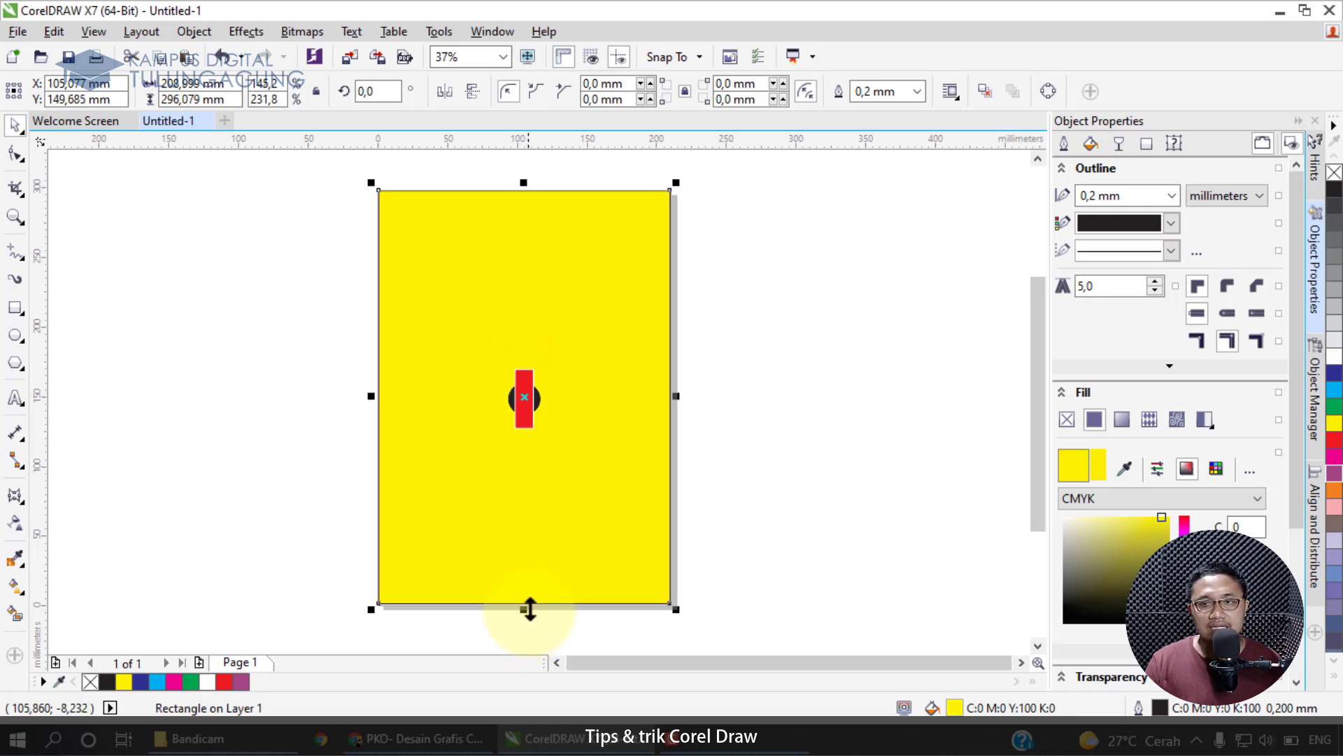
- Move both red rectangles to the left of the black circle and shift the yellow background rectangle off the page's edge
scroll(544, 400, "up", 2)
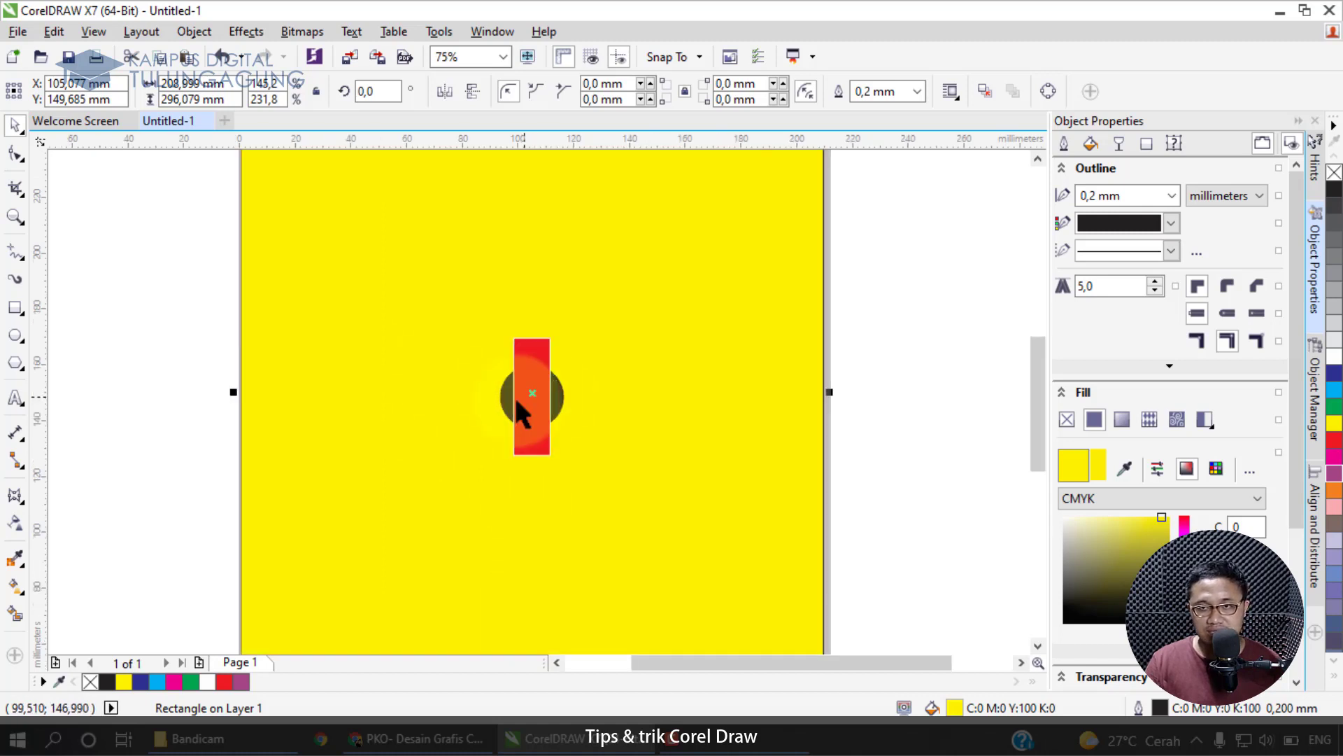
left_click(528, 438)
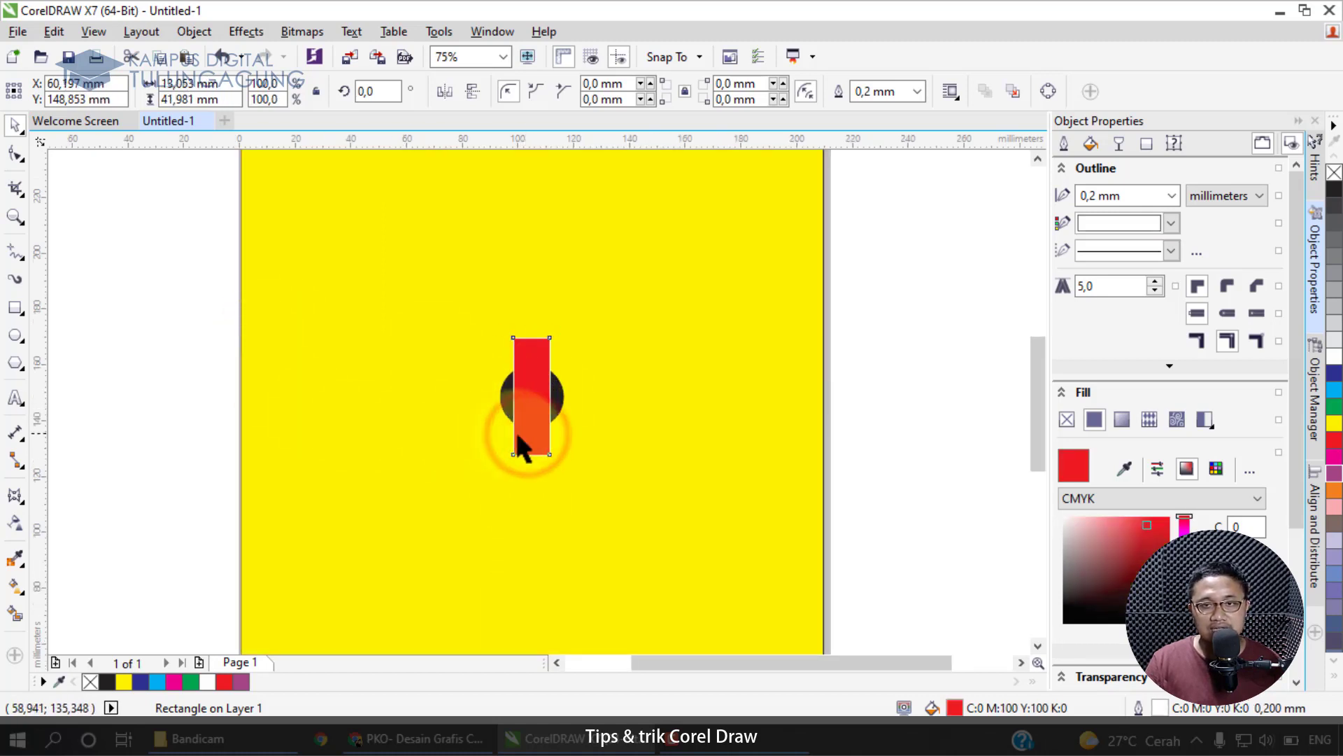
left_click_drag(531, 418, 418, 358)
left_click(180, 238)
left_click(310, 313)
left_click_drag(417, 414, 416, 415)
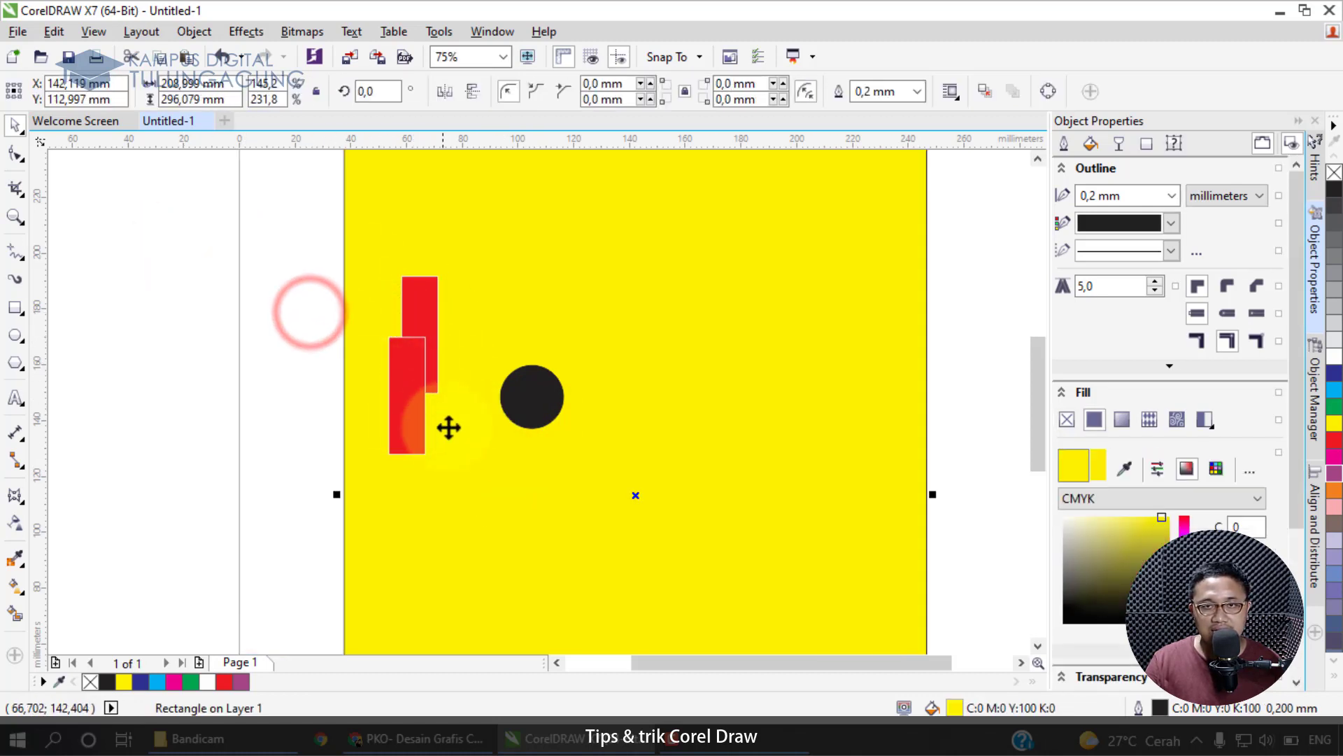
- Centre the yellow background rectangle on the page and lock it
scroll(469, 449, "down", 1)
left_click_drag(614, 545, 570, 495)
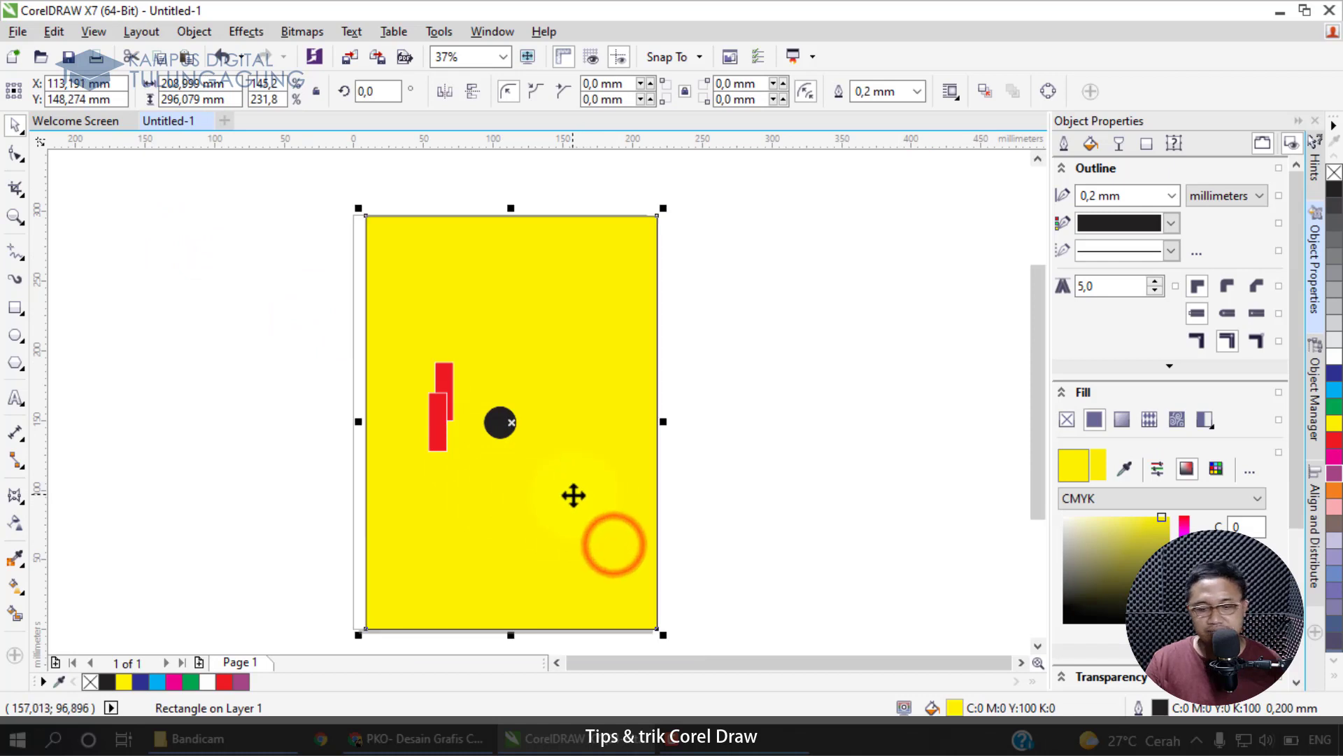
key("p")
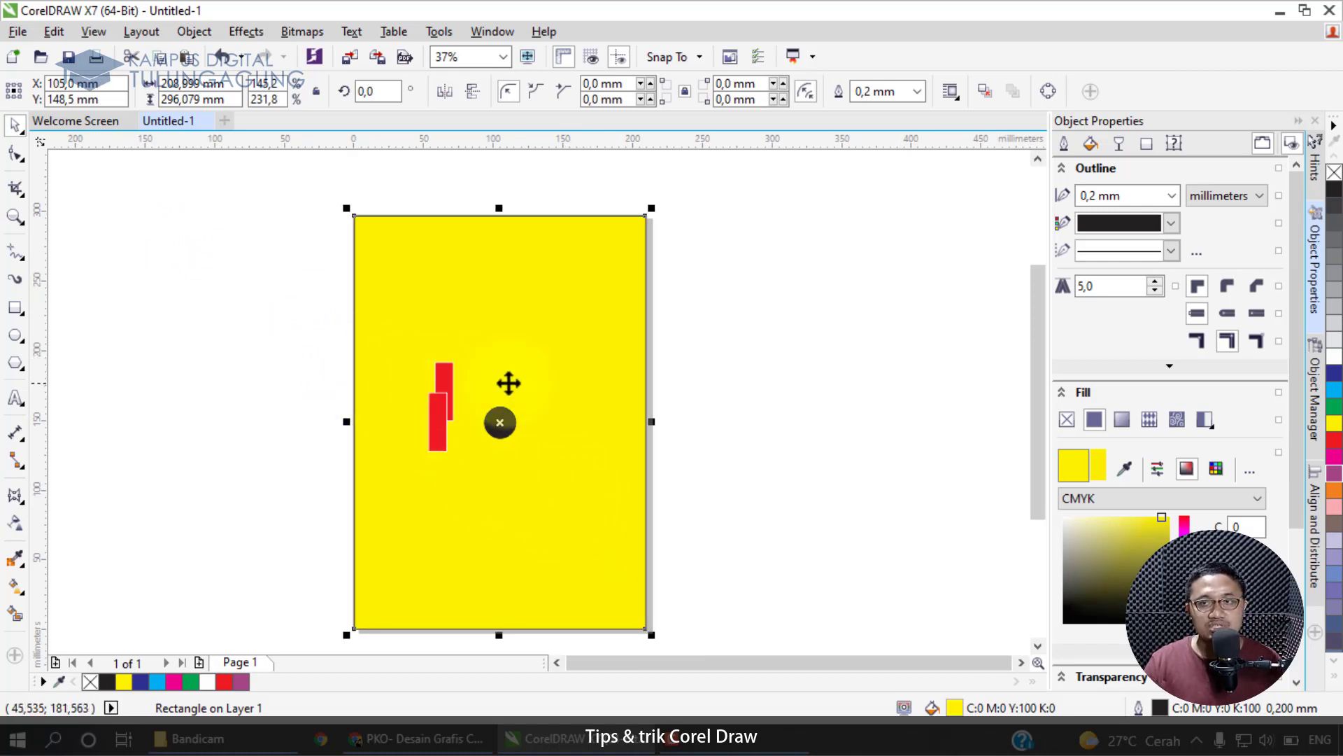
right_click(570, 275)
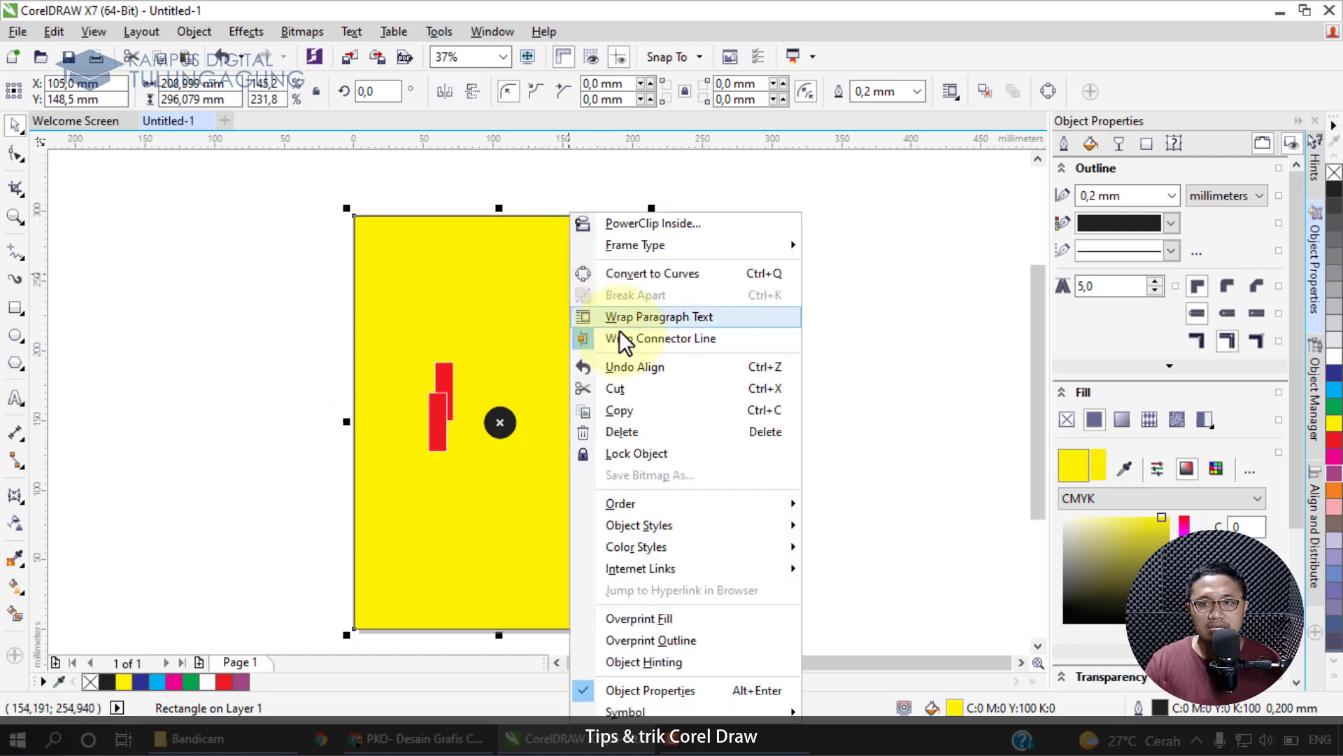
left_click(644, 455)
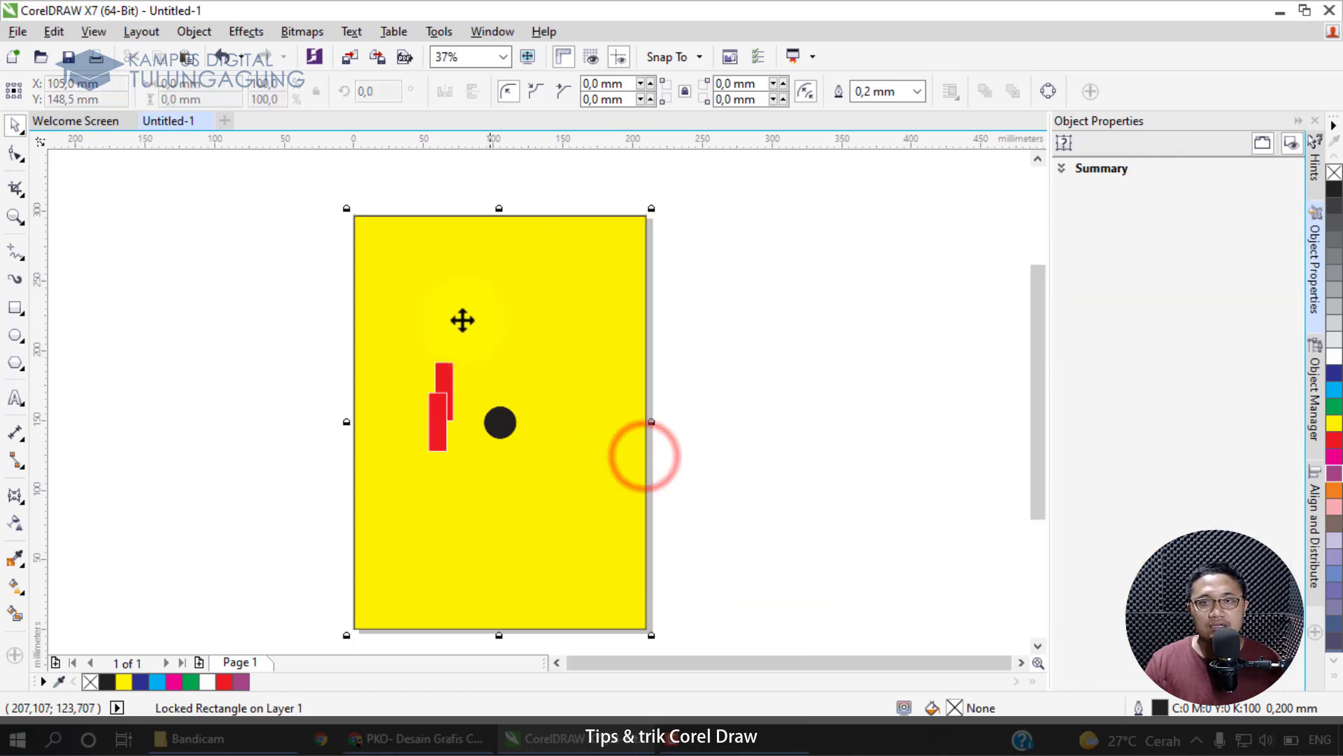
- Test the lock by making repeated marquee selections across the yellow background rectangle
left_click(288, 235)
left_click_drag(406, 264, 531, 315)
left_click_drag(372, 208, 595, 312)
left_click_drag(392, 219, 622, 307)
left_click_drag(325, 211, 541, 299)
left_click_drag(411, 227, 655, 331)
left_click_drag(564, 274, 742, 348)
left_click_drag(314, 167, 600, 318)
left_click_drag(449, 253, 596, 315)
- Marquee-select the two red rectangles and the black circle and move them together towards the page's upper left
left_click_drag(359, 345, 581, 557)
left_click_drag(500, 422, 474, 338)
scroll(428, 342, "up", 2)
scroll(427, 340, "down", 2)
left_click(440, 385)
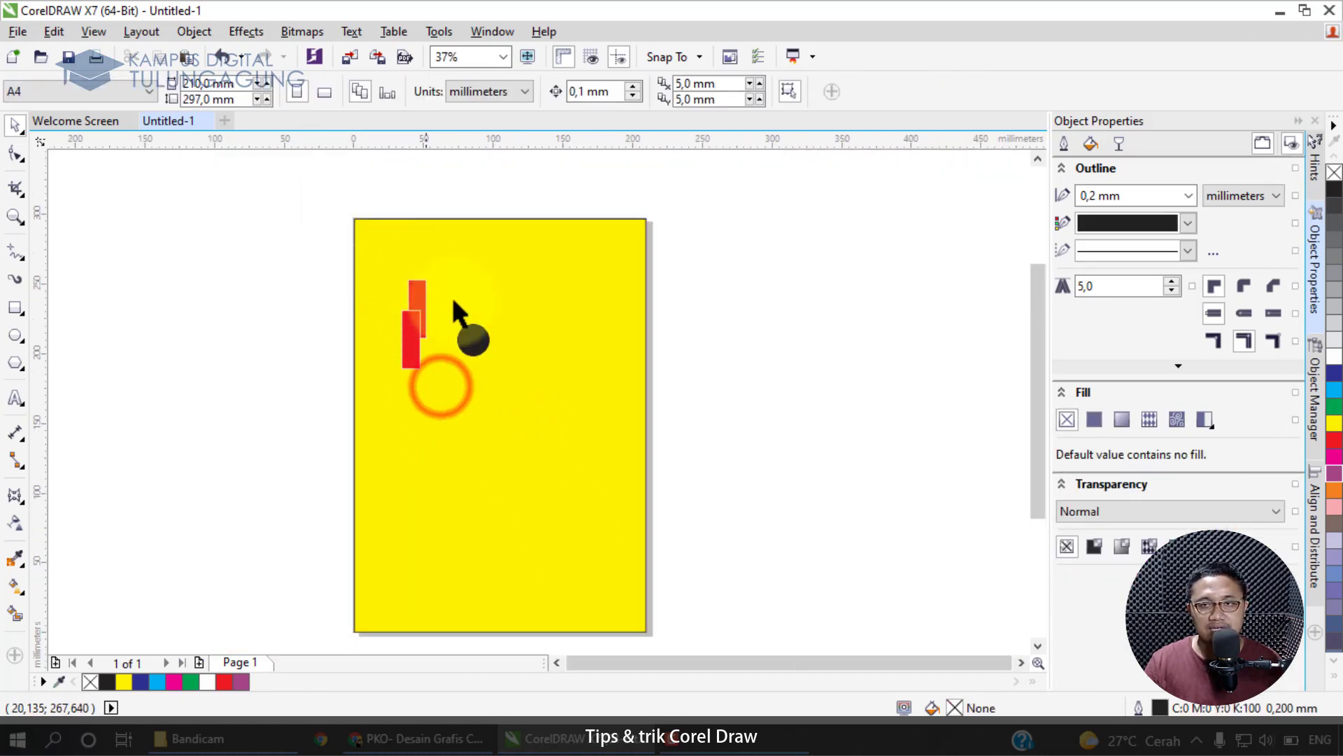
- Space the two red rectangles apart vertically and enlarge the black circle behind them to about 44 mm across
left_click_drag(387, 249, 505, 427)
left_click_drag(466, 340, 429, 416)
left_click(456, 460)
left_click_drag(481, 366, 370, 319)
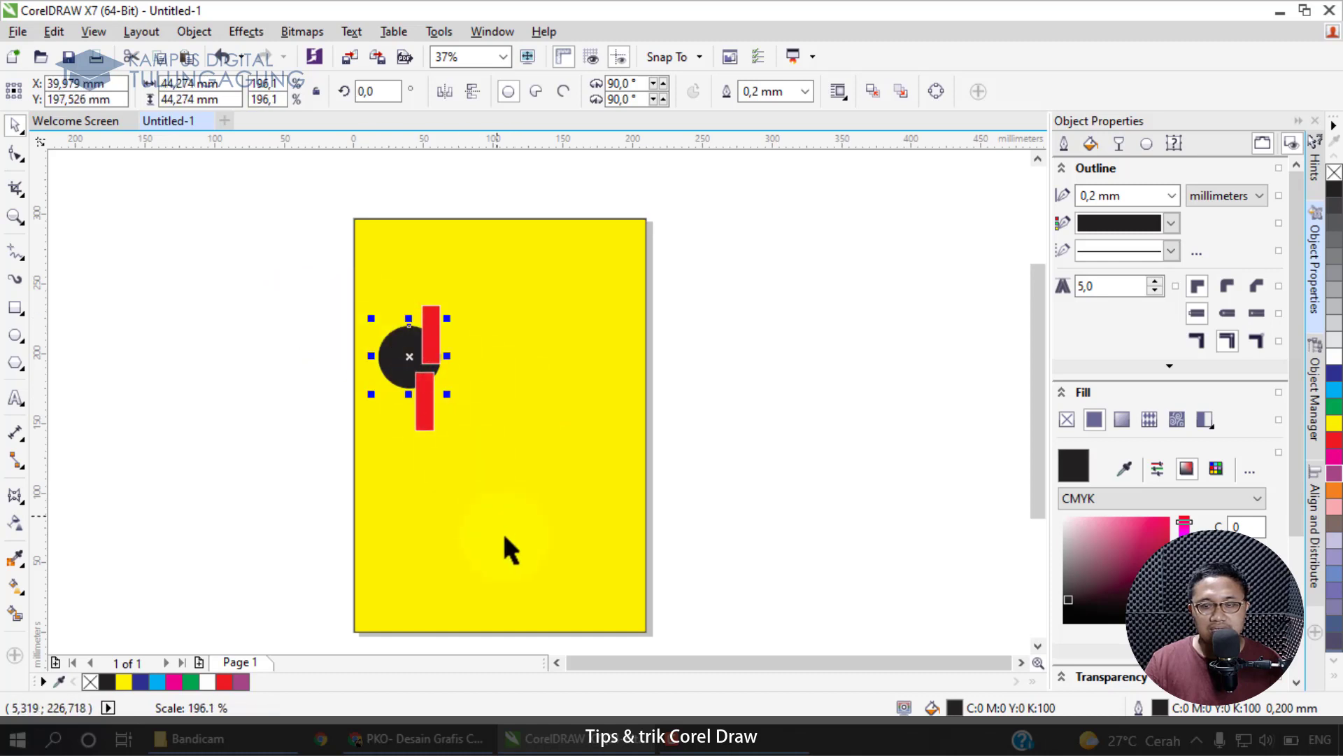
left_click(517, 431)
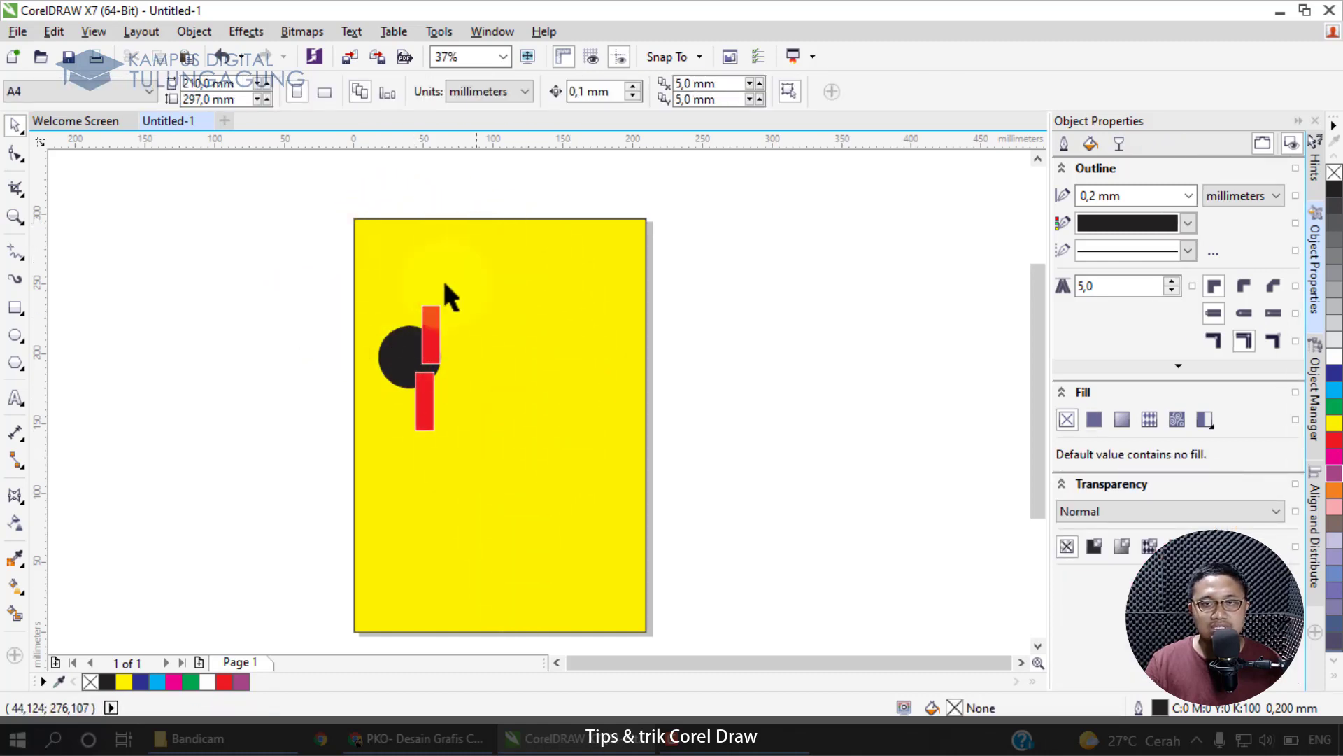
- Unlock the yellow background rectangle and deselect it
right_click(617, 236)
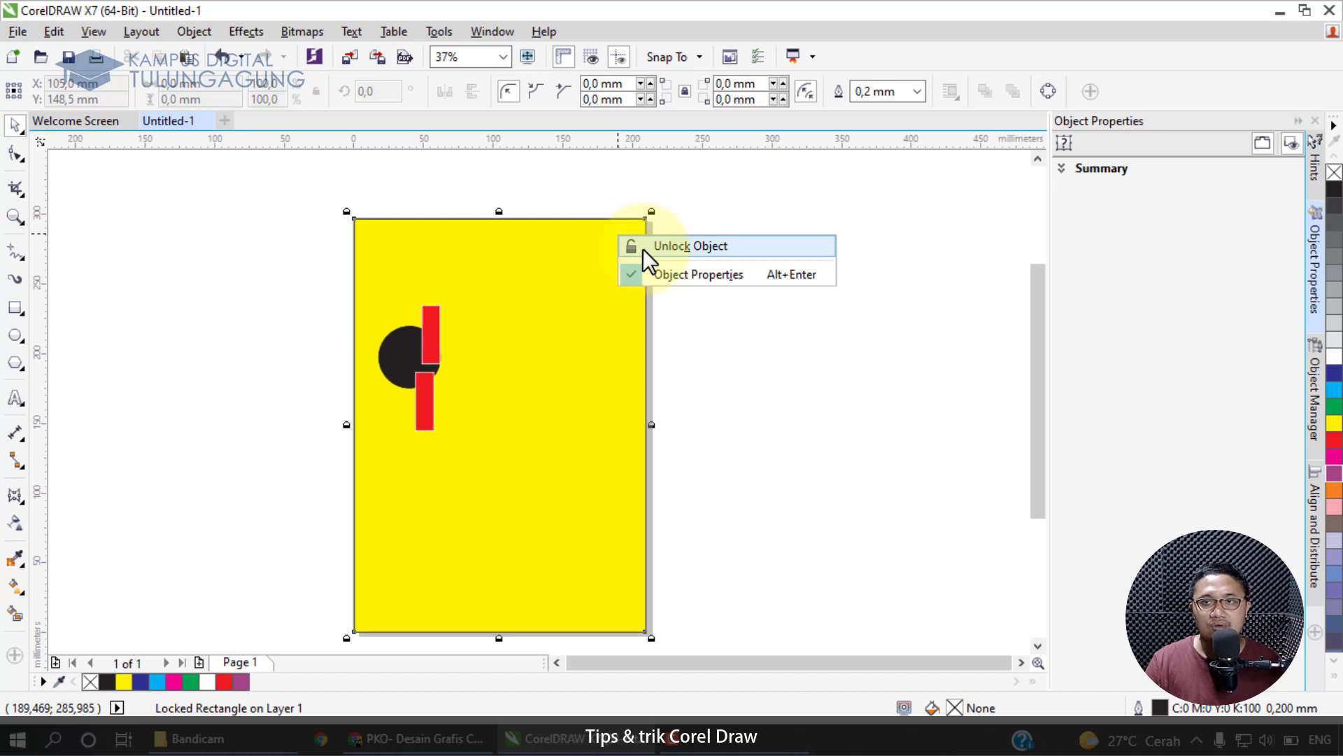
left_click(643, 246)
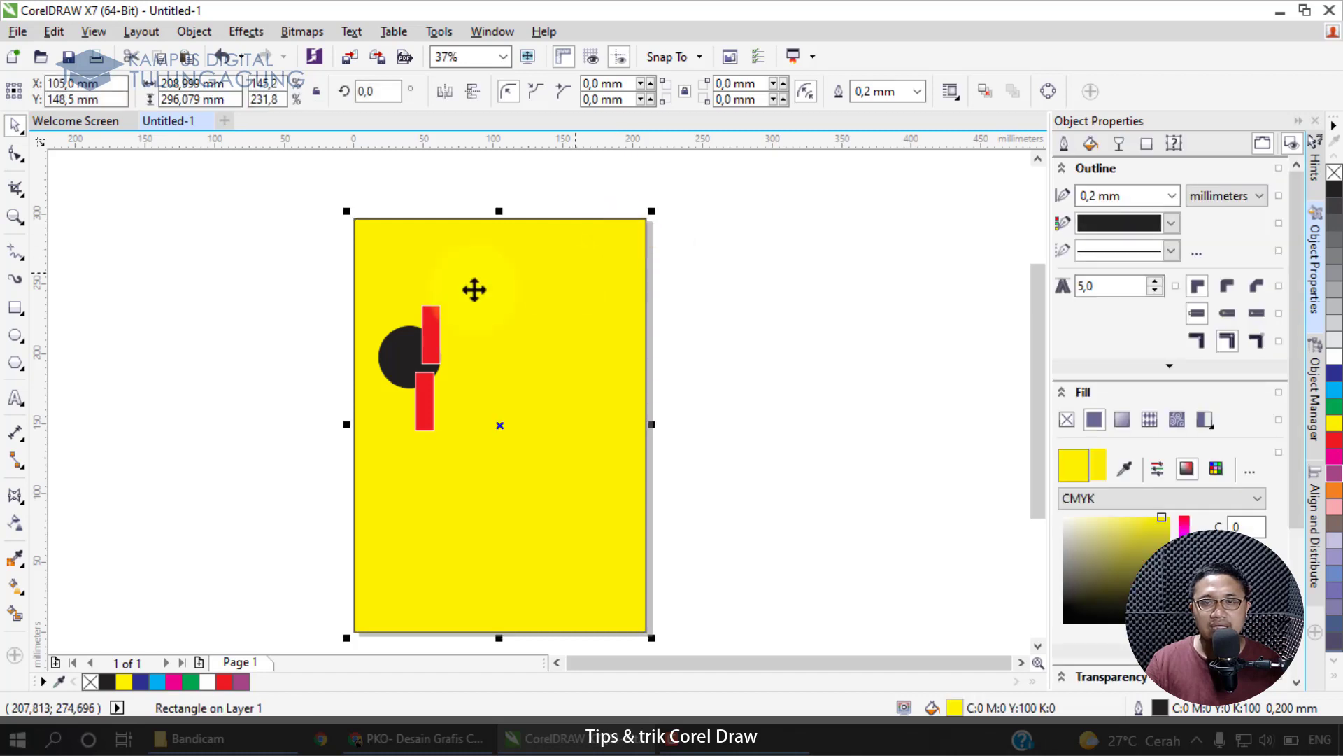
left_click(245, 270)
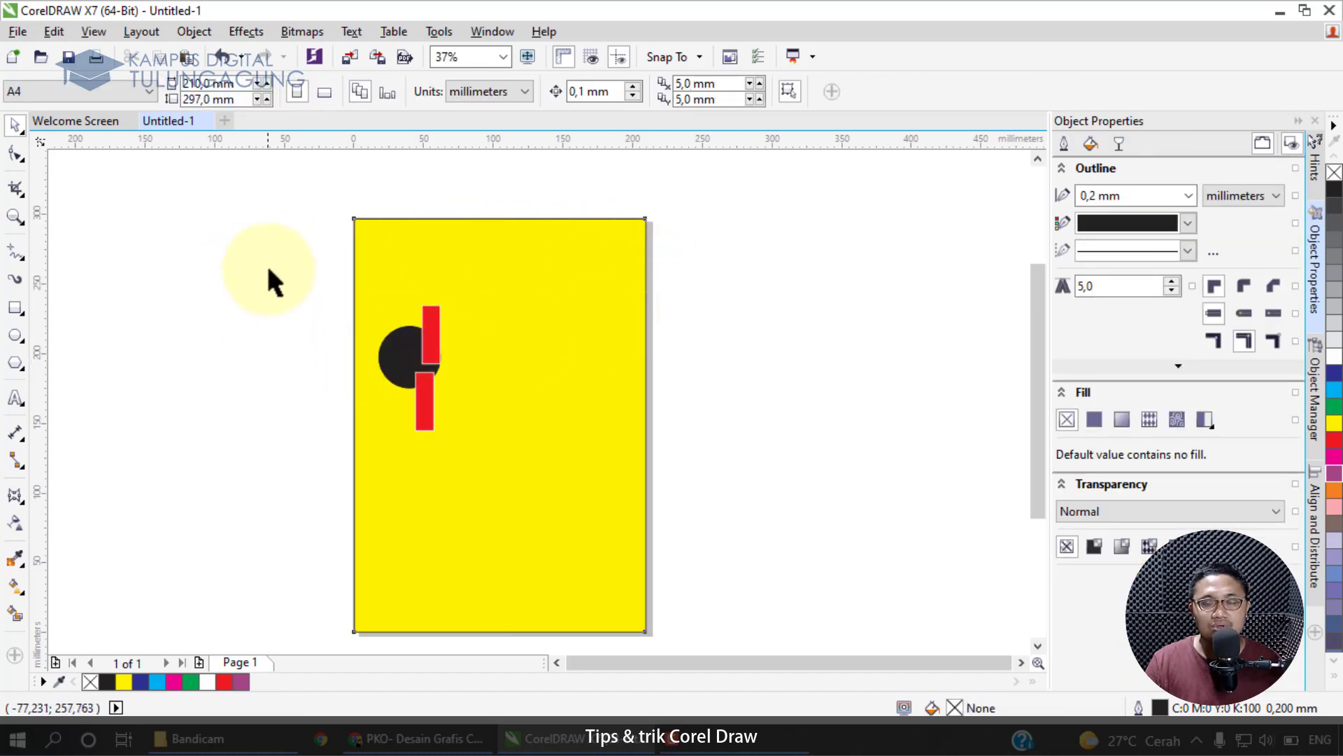
right_click(270, 265)
left_click(572, 295)
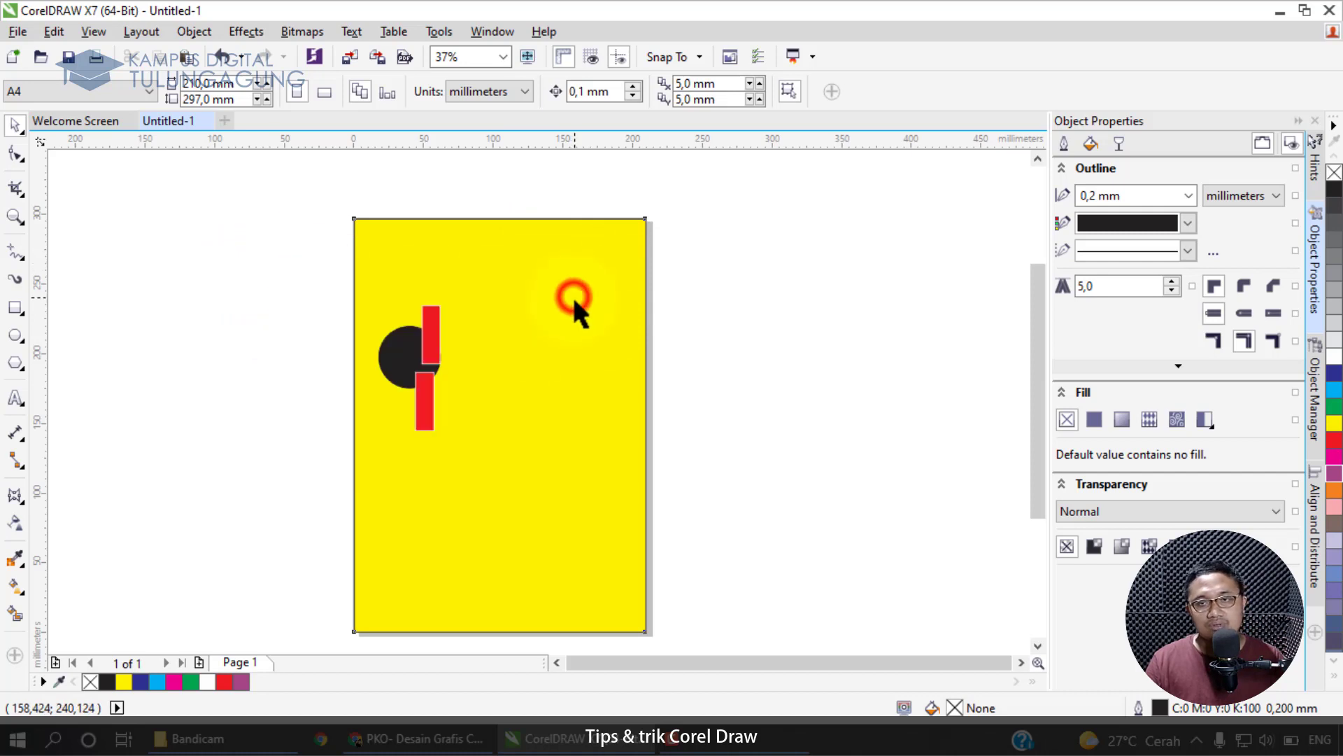
- Lock the yellow background rectangle again and unlock it once more, leaving the black circle selected
right_click(564, 288)
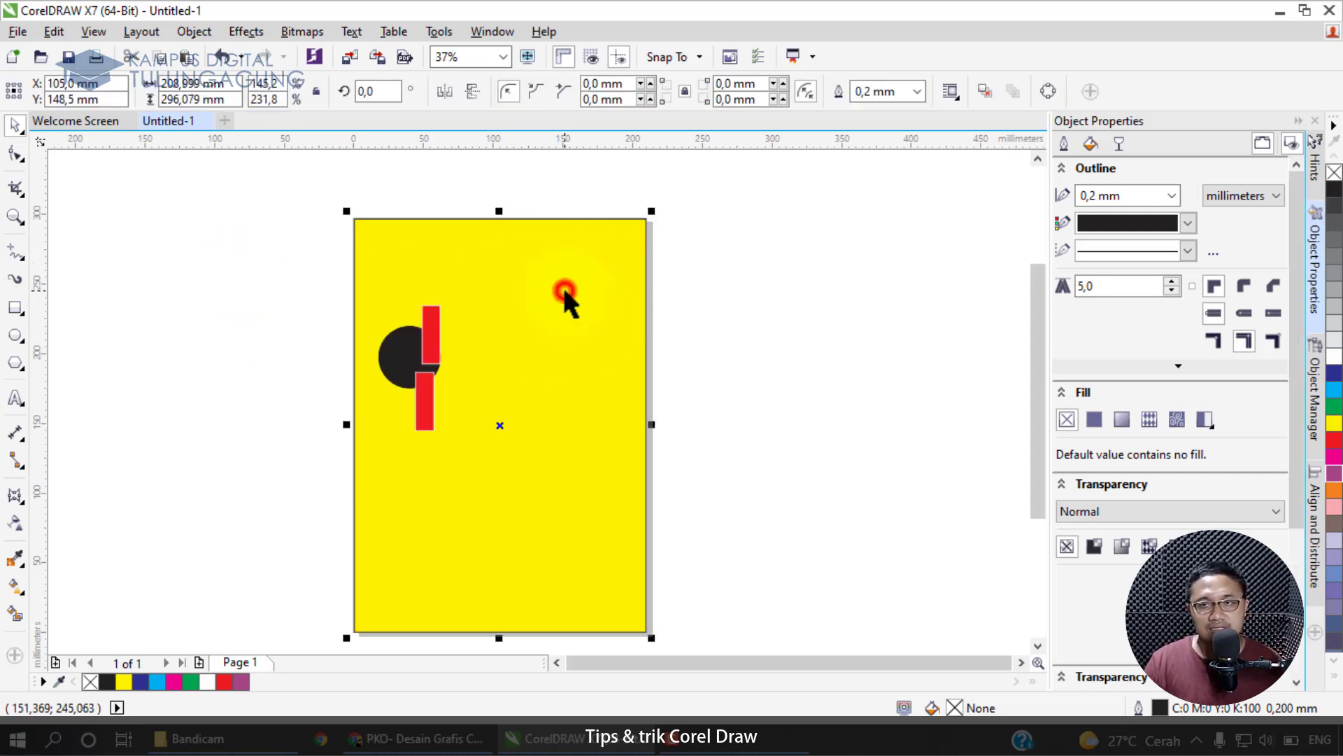
left_click(646, 452)
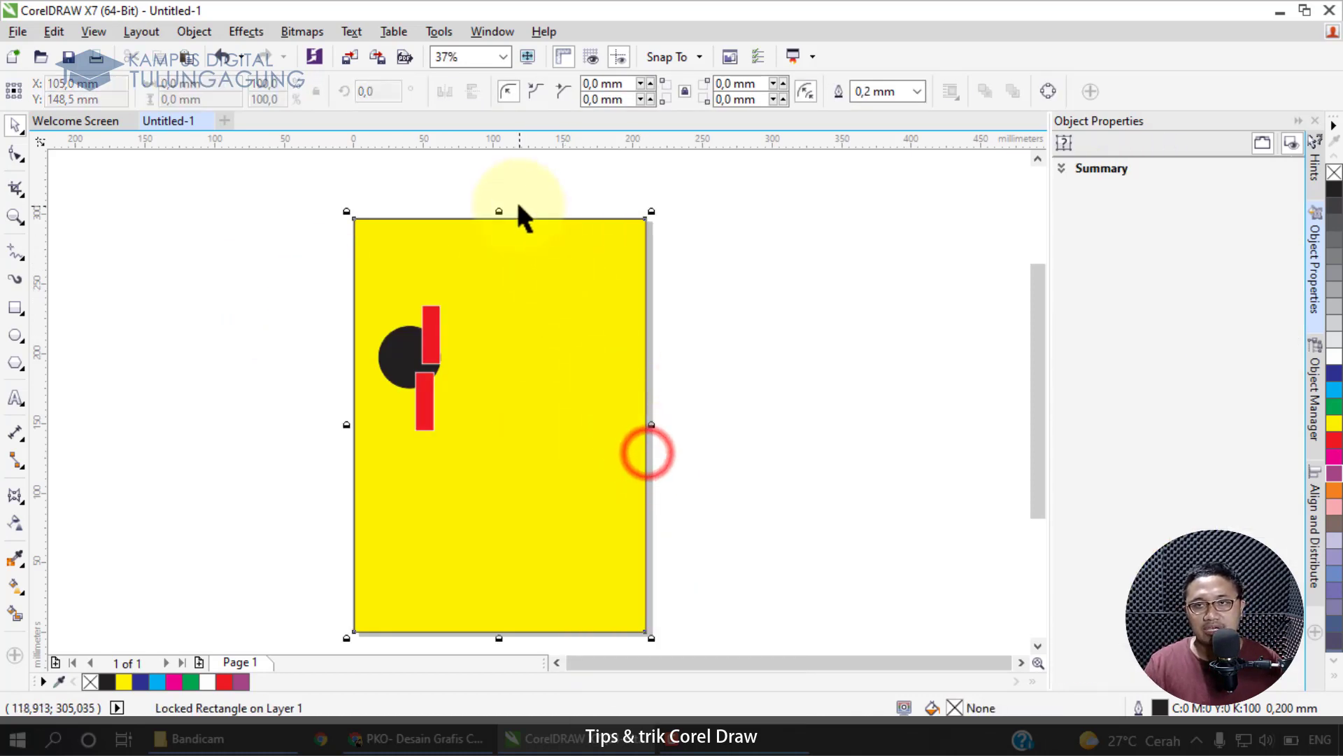
right_click(523, 246)
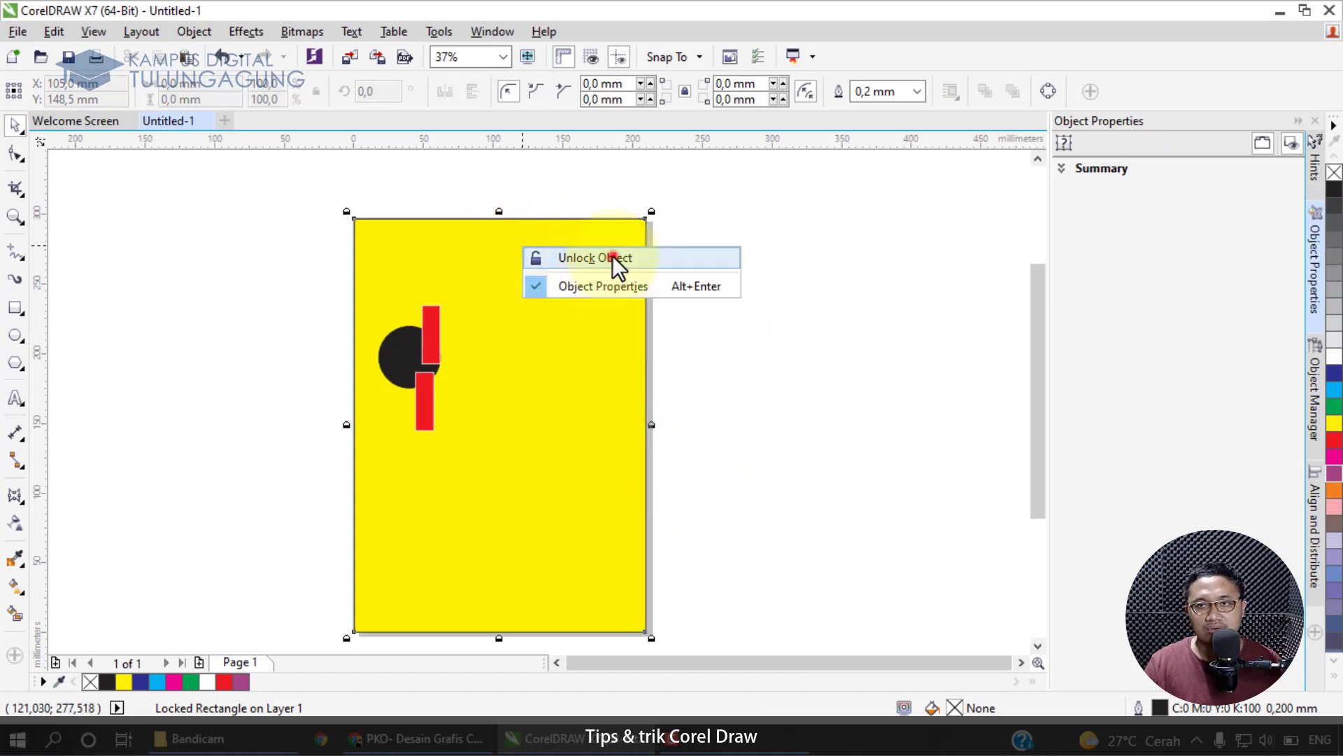
left_click(614, 259)
left_click(396, 352)
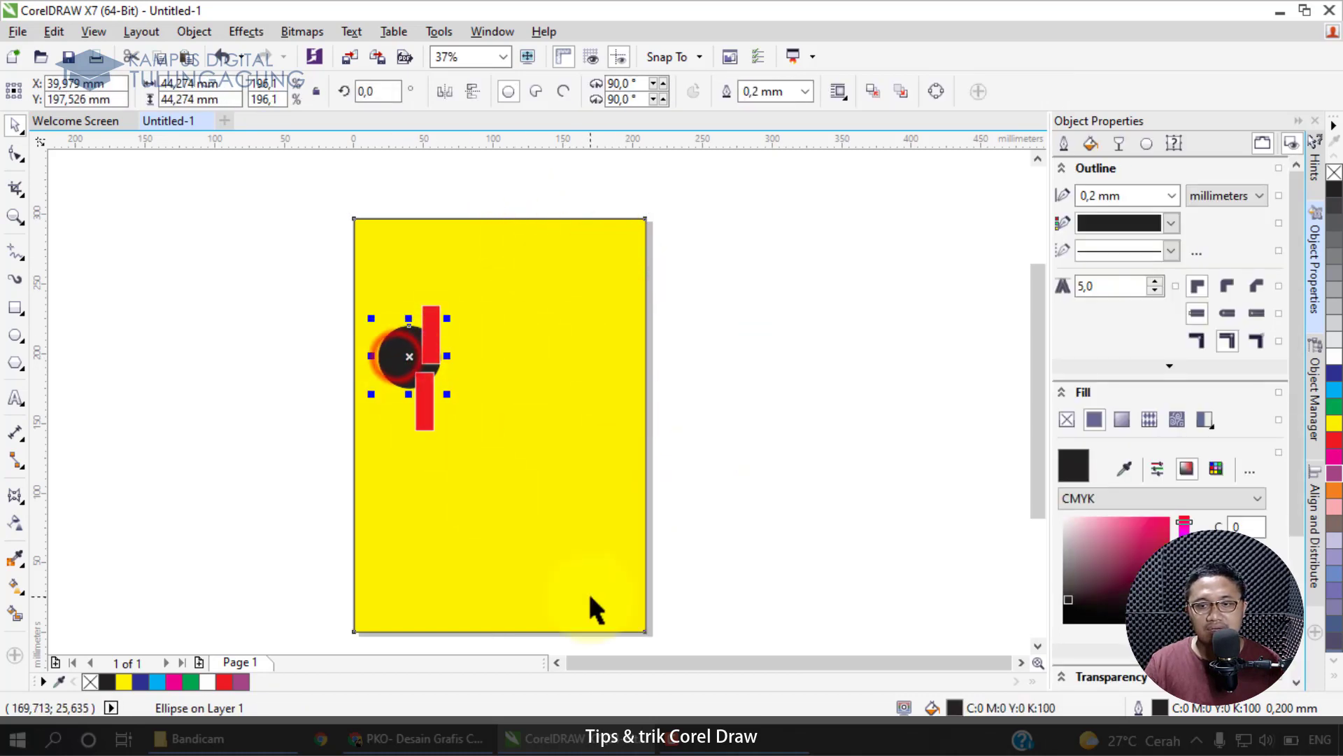
- Check the remaining tips in the browser mind map, return to CorelDRAW, and hide the rulers and show them again
left_click(454, 739)
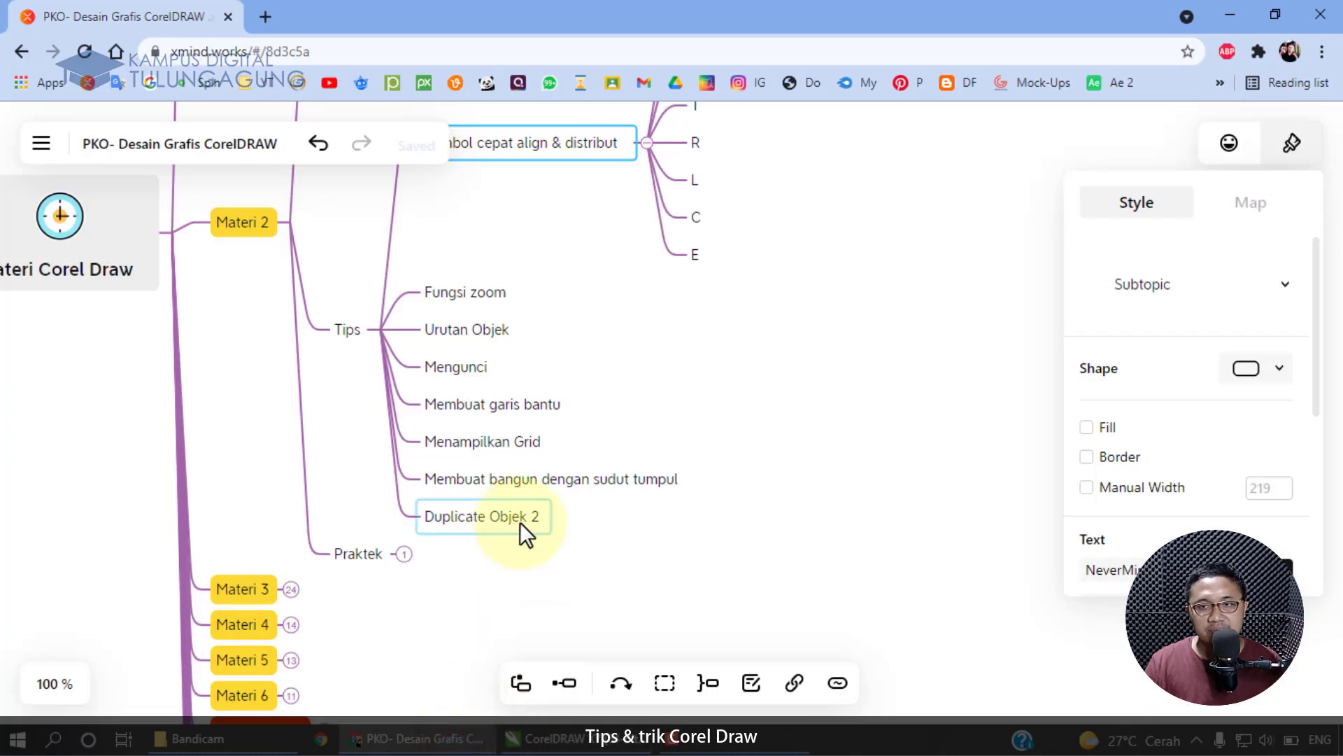
left_click(596, 733)
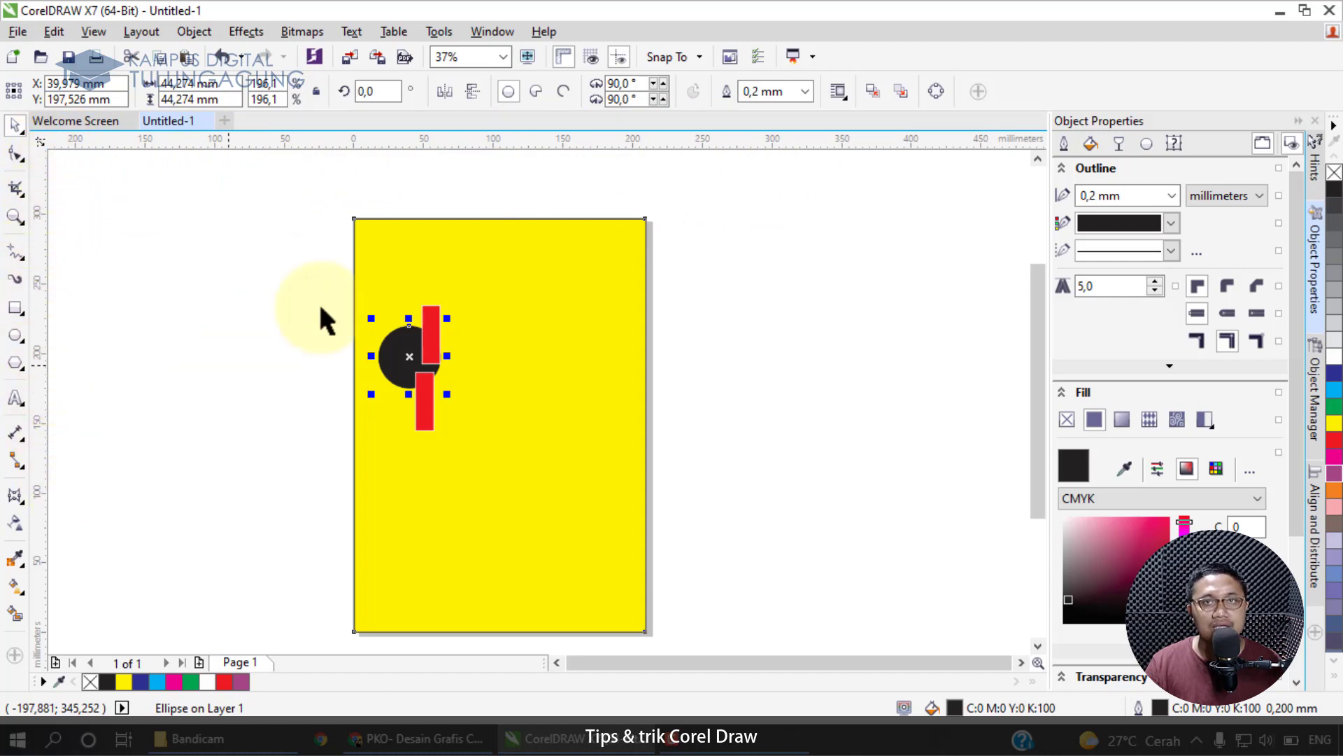
left_click(95, 32)
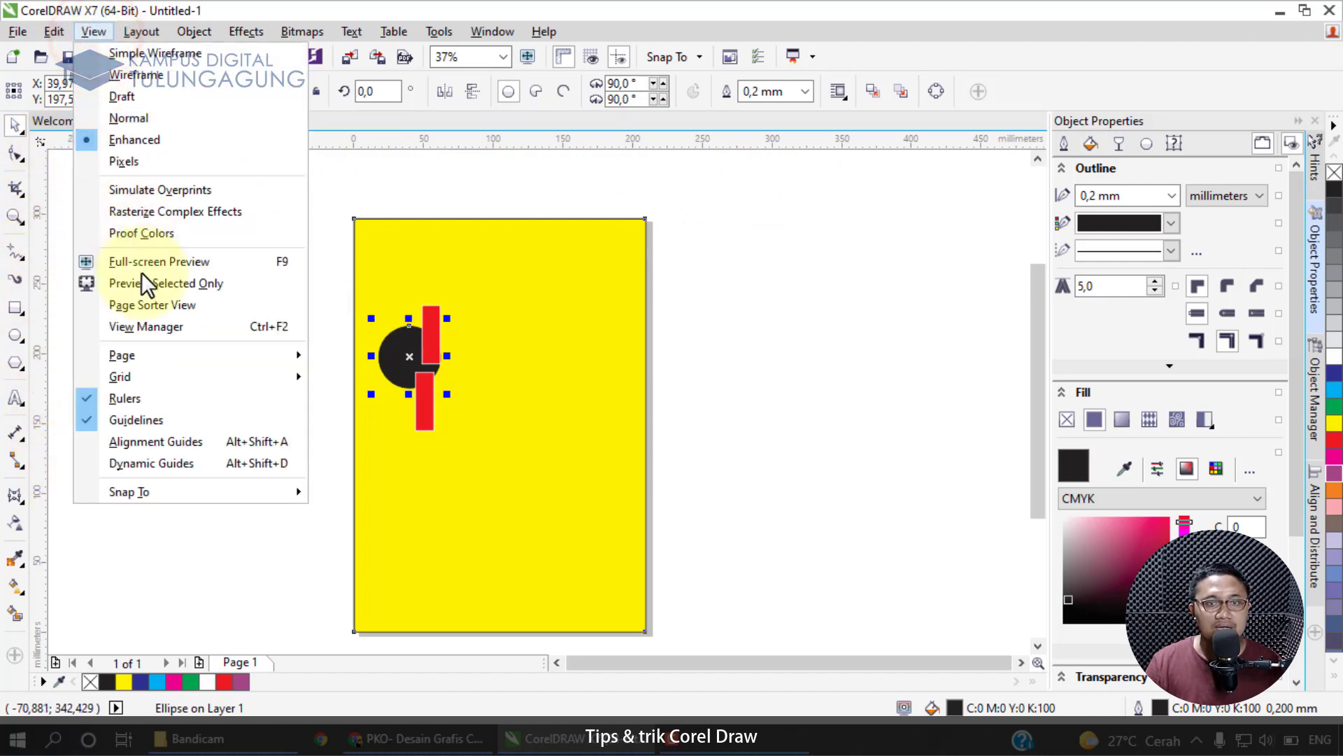
left_click(158, 402)
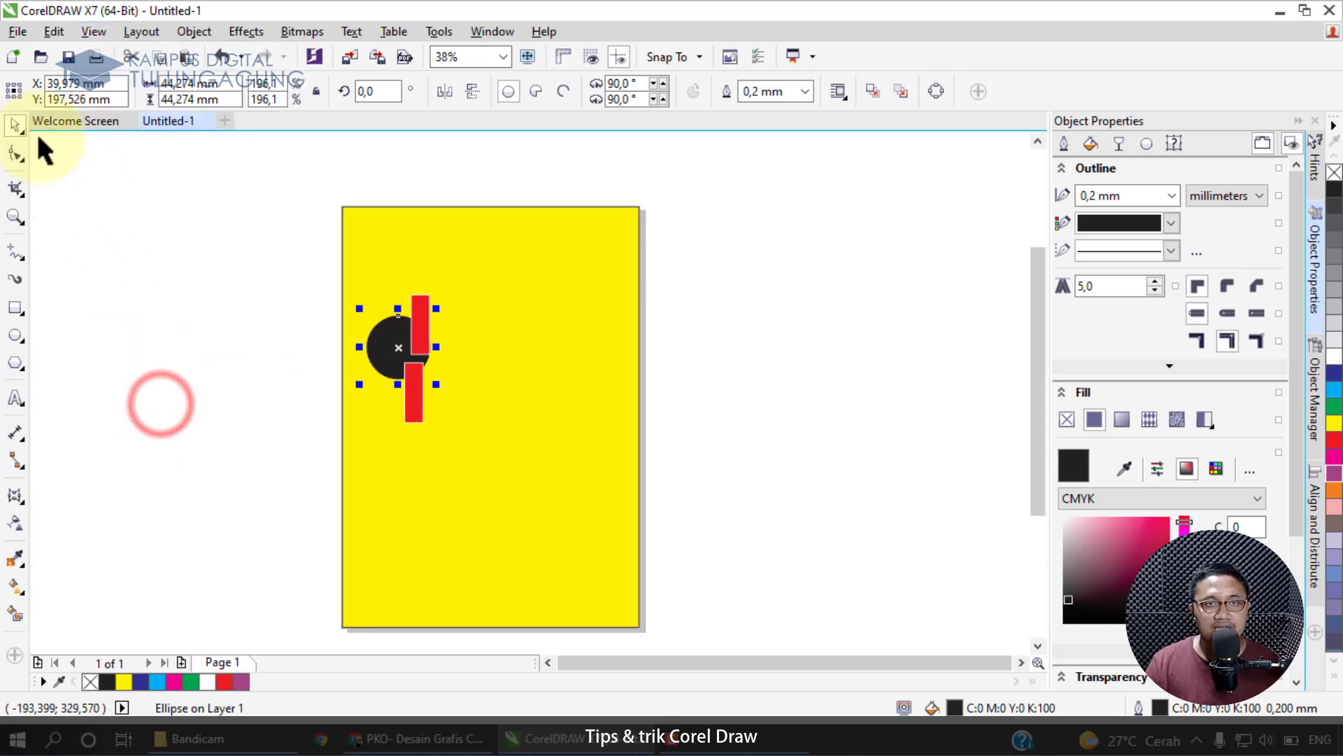
left_click(95, 32)
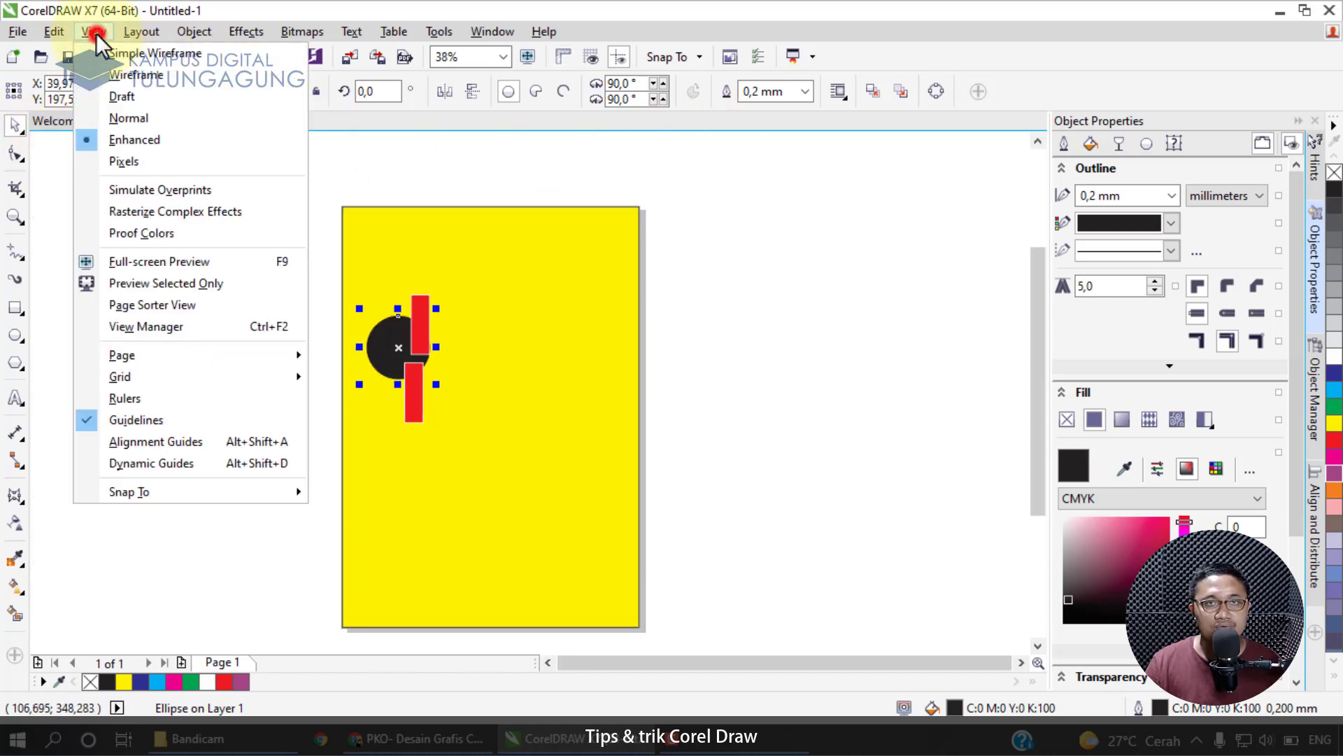
left_click(148, 396)
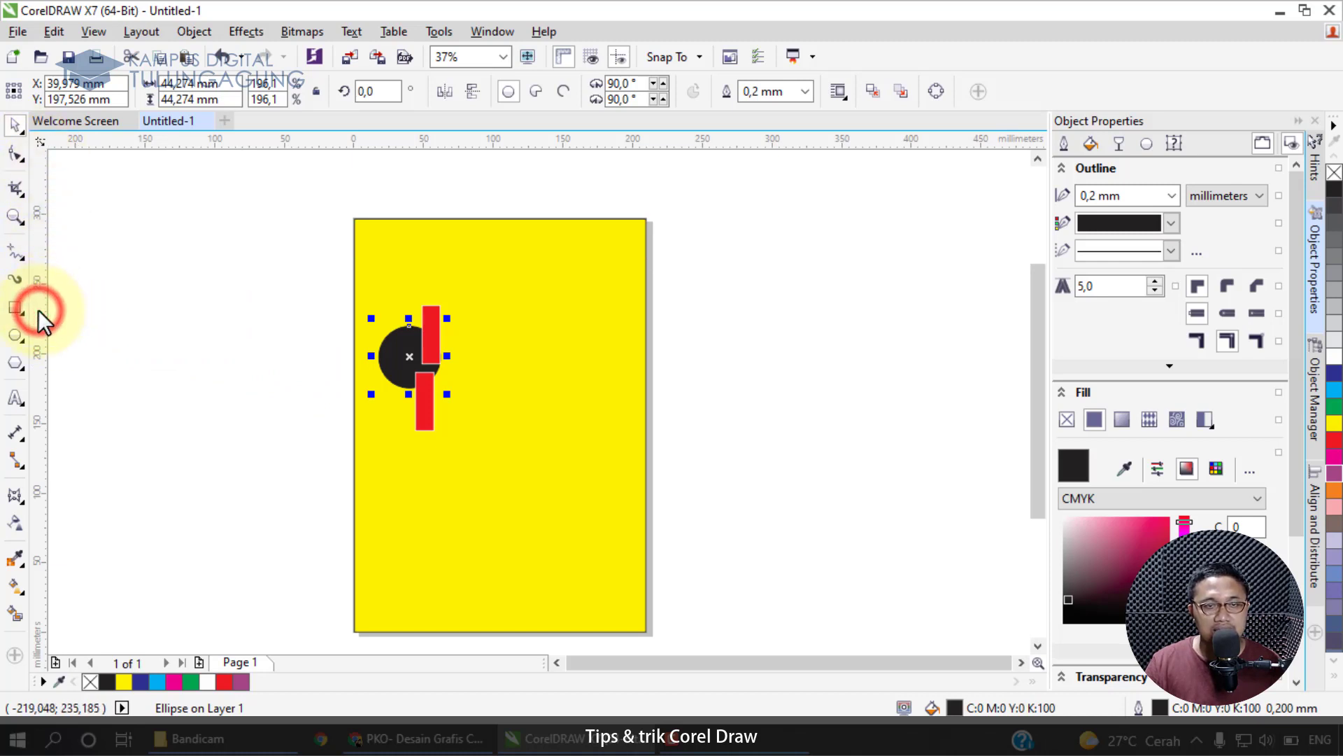
- Place margin guidelines inside the page edges: vertical at about 8 and 200 mm, horizontal at about 287 and 11 mm
left_click_drag(271, 362, 364, 376)
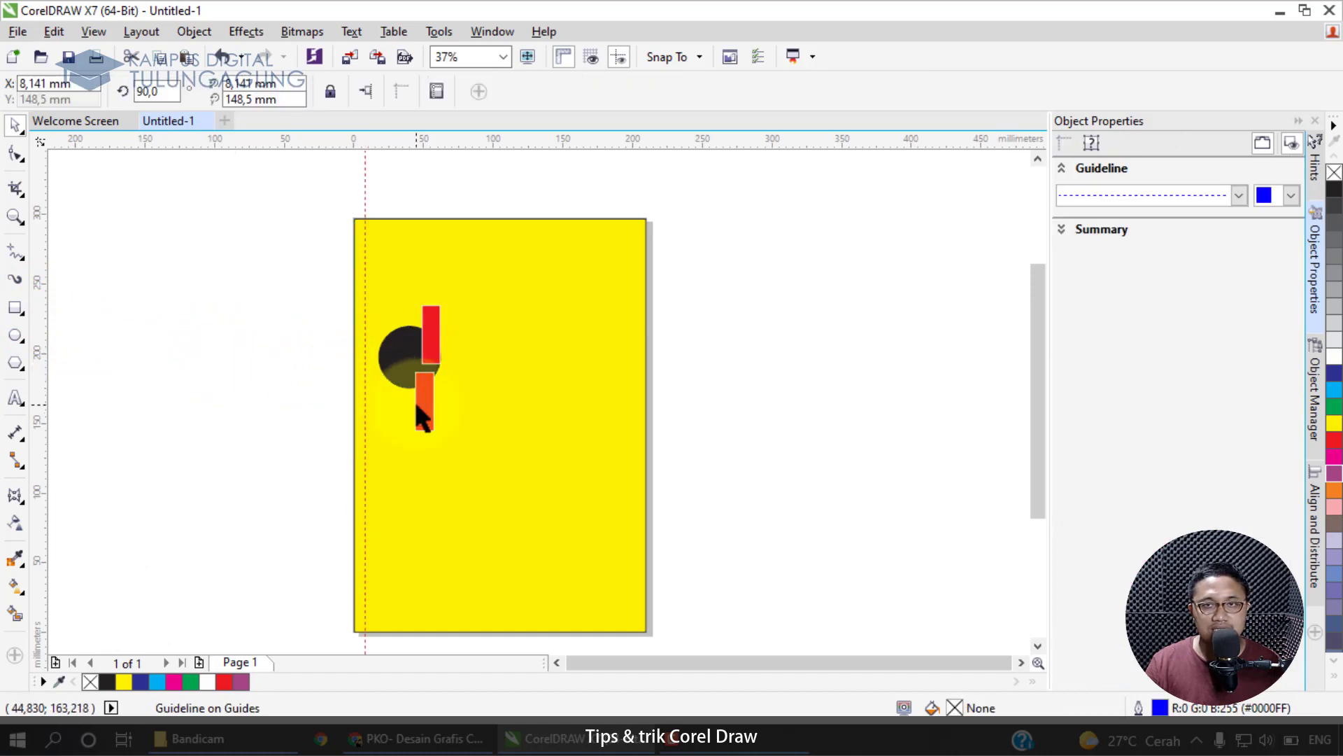
left_click_drag(464, 141, 484, 233)
left_click(471, 143)
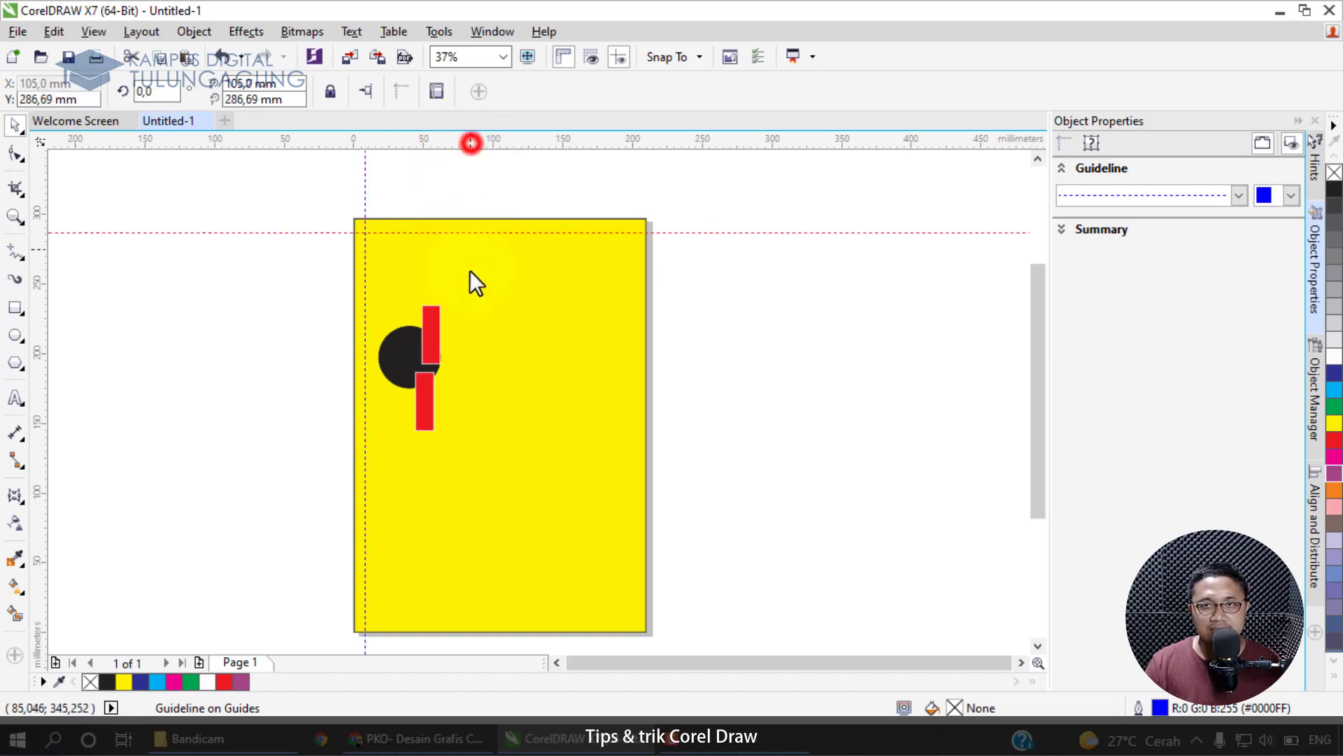
left_click_drag(490, 566, 502, 619)
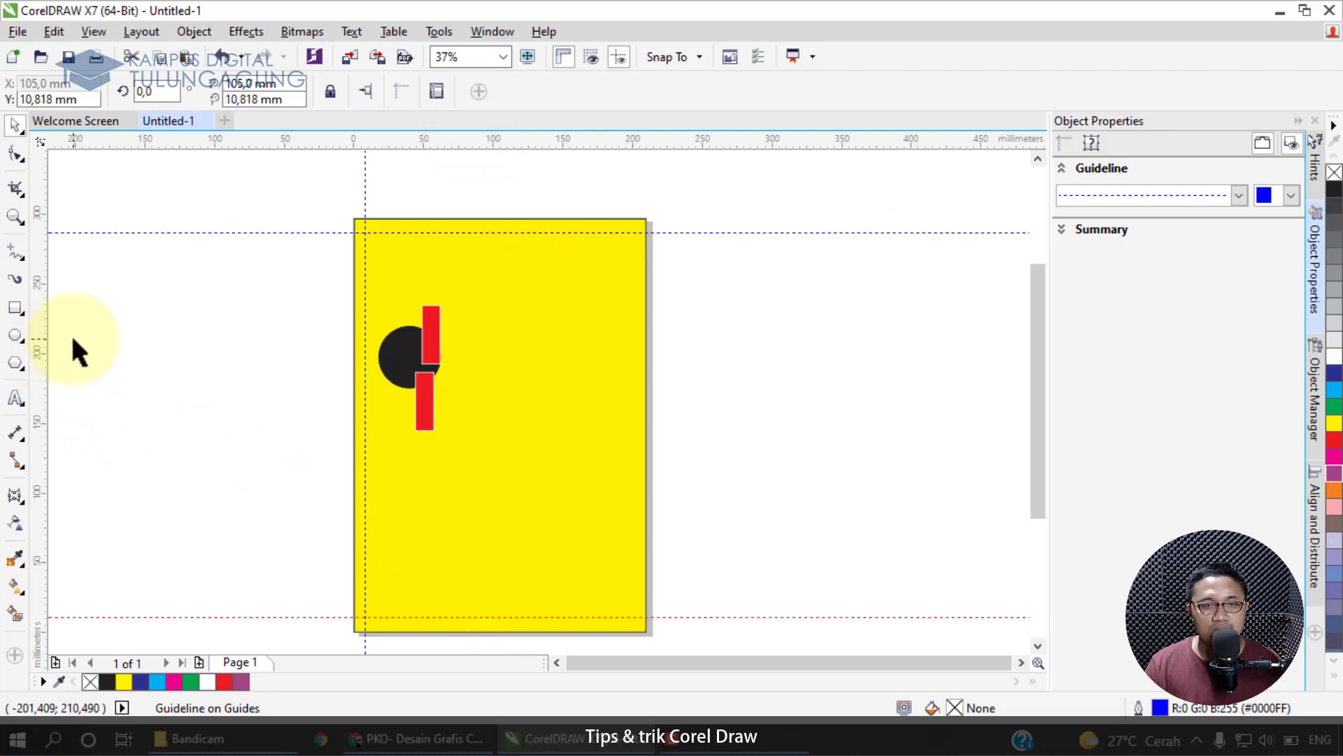
left_click_drag(41, 324, 631, 404)
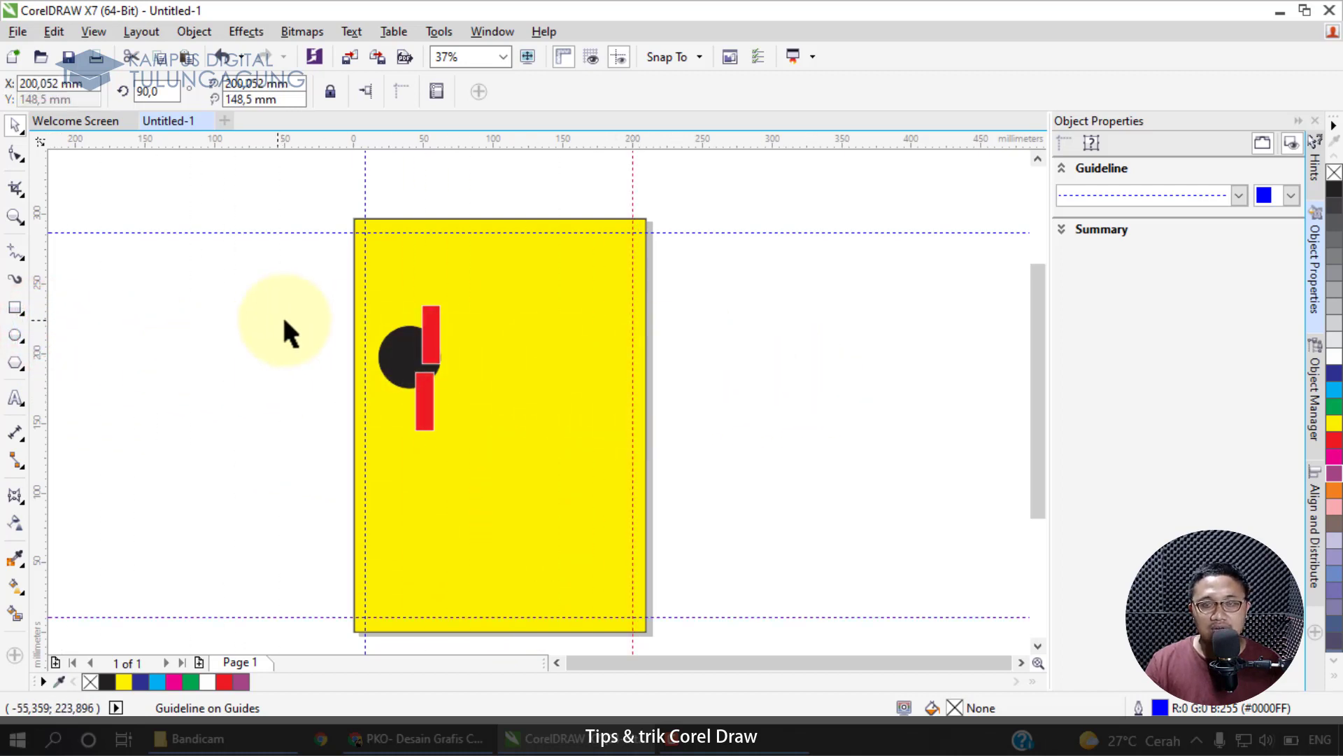
- Move the black circle up and to the right, deselect it, and delete both vertical guidelines
left_click_drag(389, 343, 437, 309)
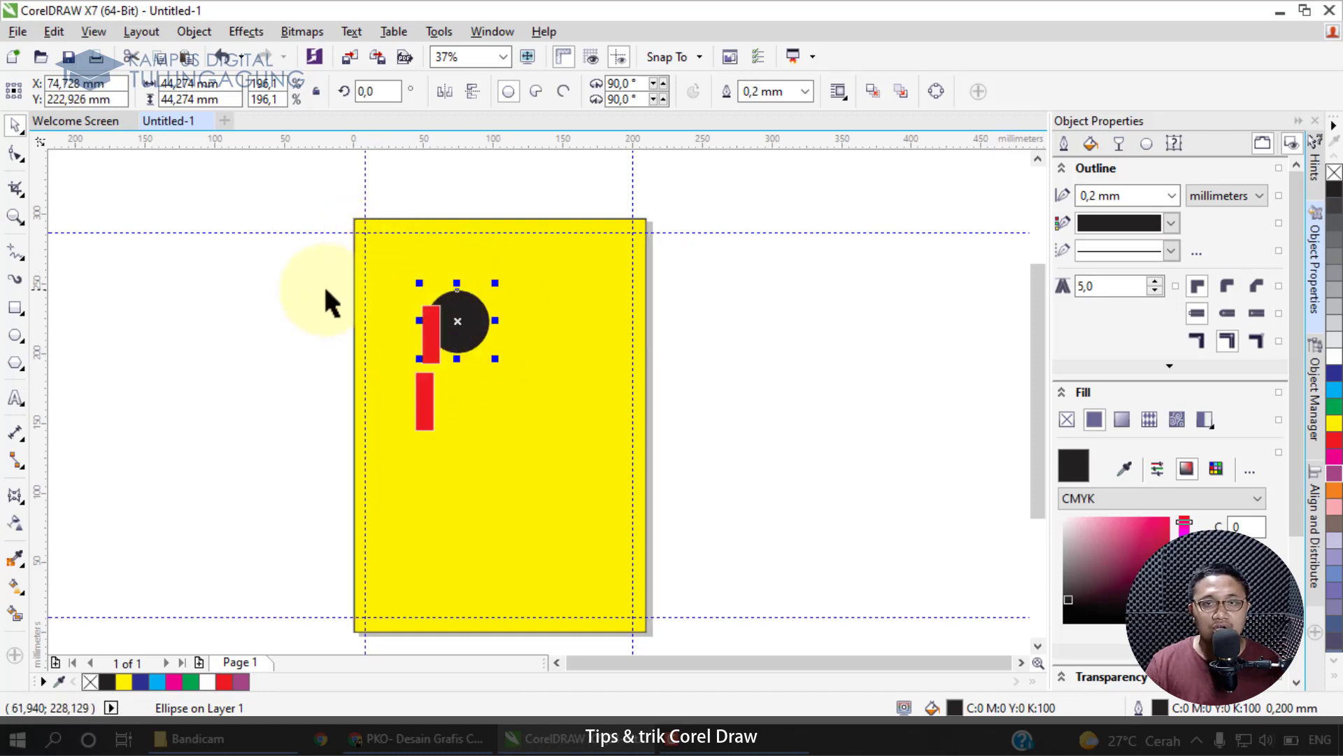
left_click(273, 232)
left_click(364, 192)
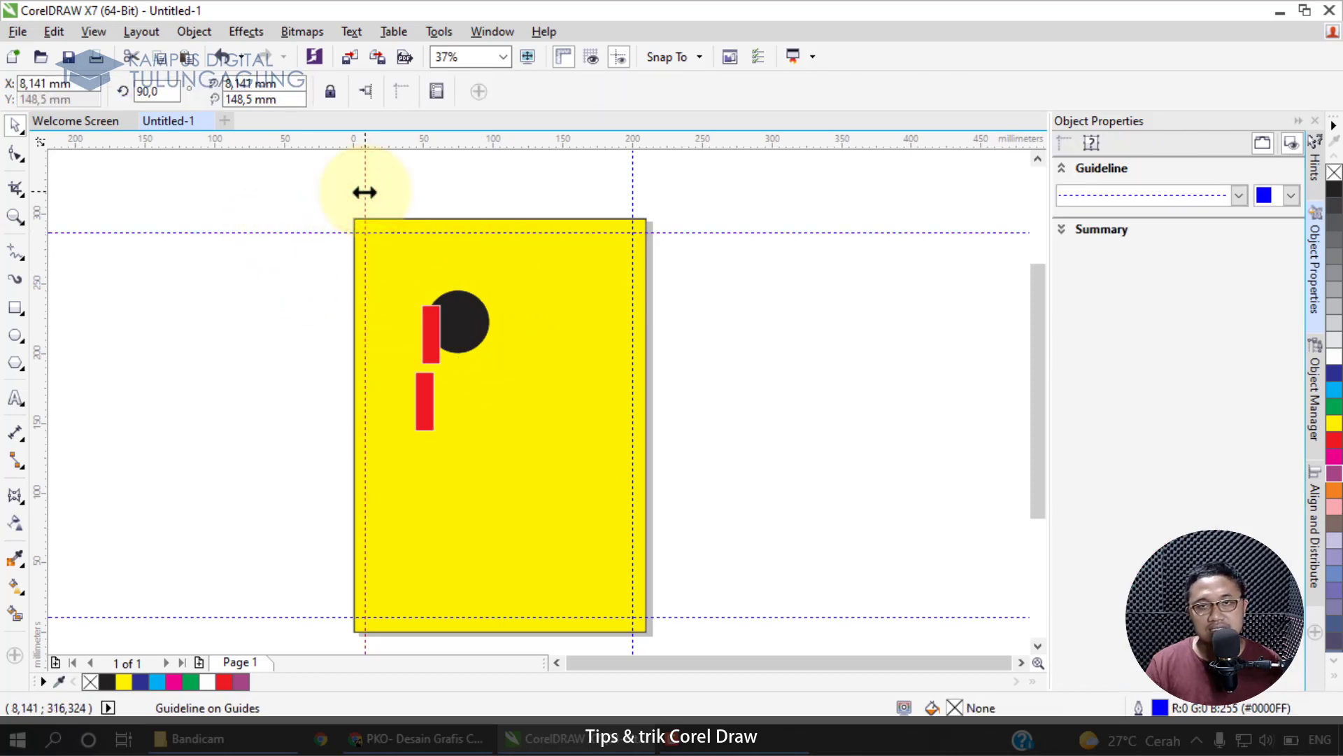
key("Delete")
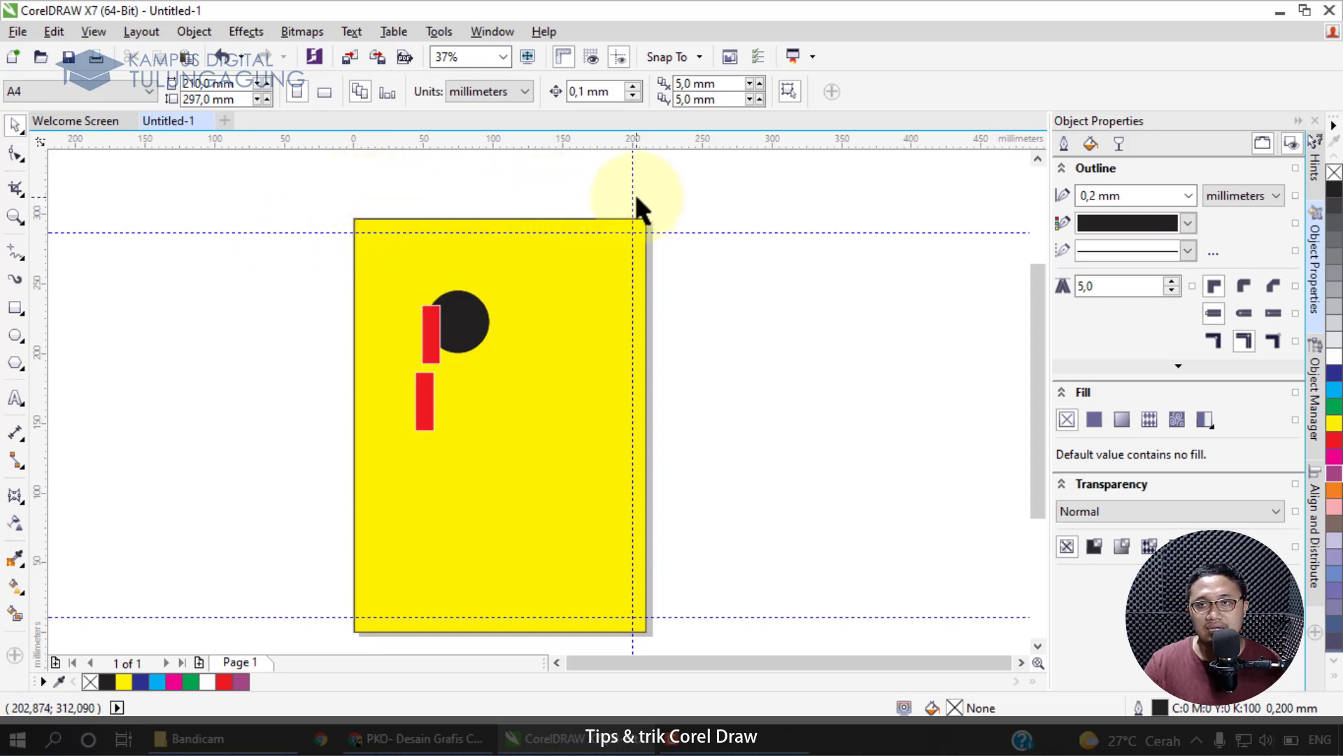
left_click(633, 196)
key("Delete")
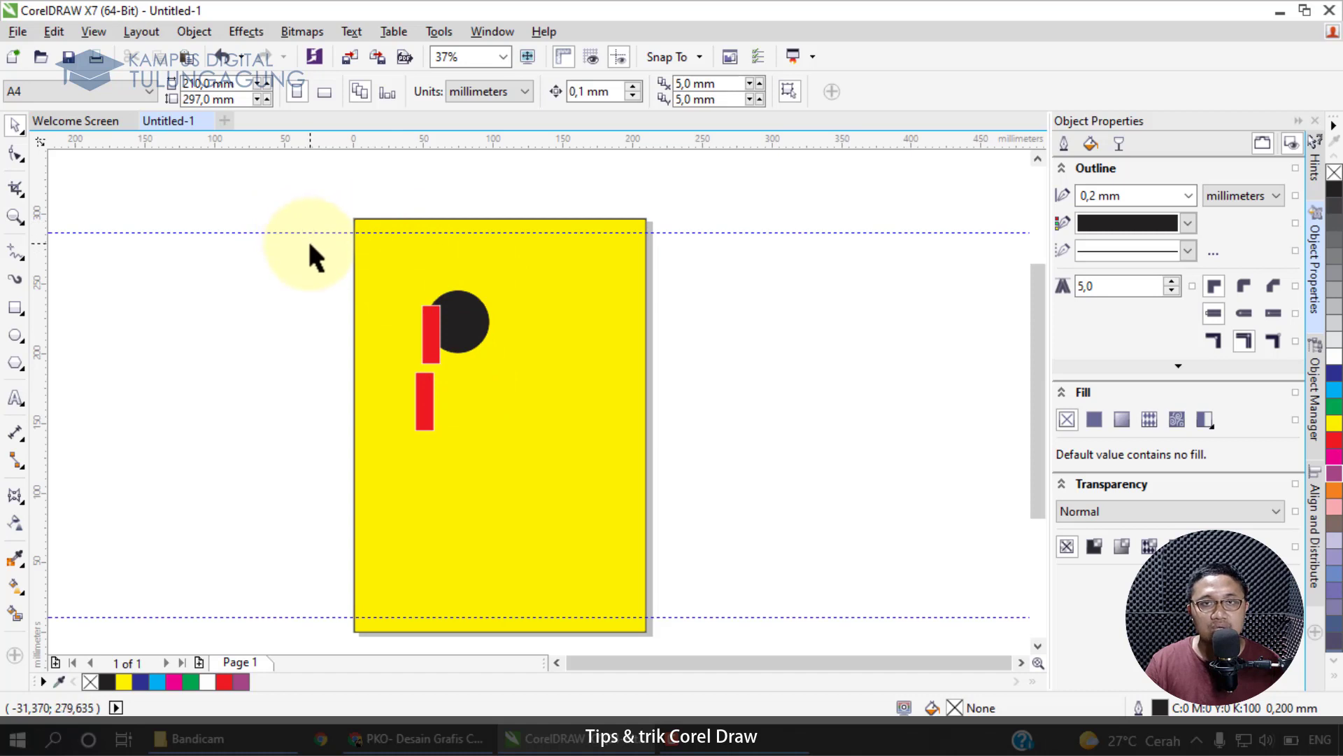
- Lower the upper horizontal guideline, add another below it, and place vertical guidelines at about 17, 27, 179 and 194 mm
left_click_drag(312, 231, 344, 263)
left_click_drag(355, 139, 376, 362)
left_click_drag(93, 340, 624, 396)
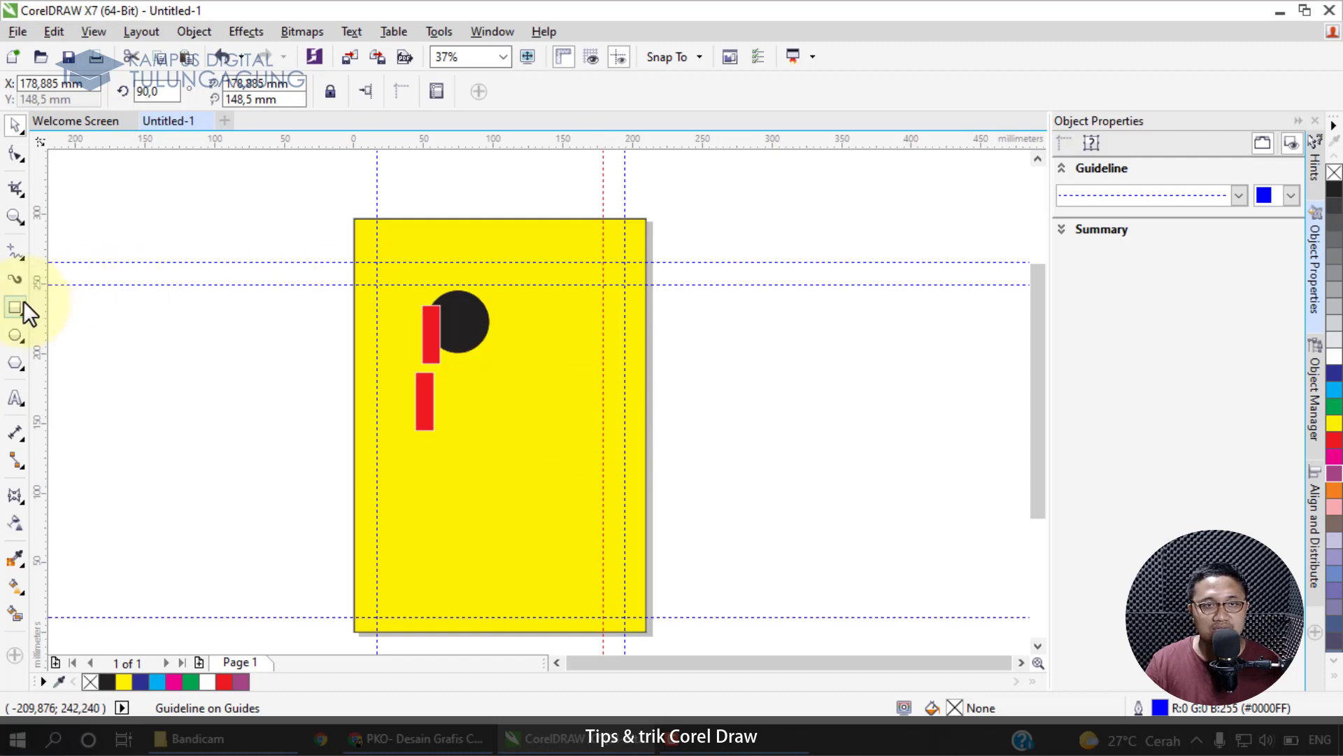
left_click_drag(38, 304, 391, 364)
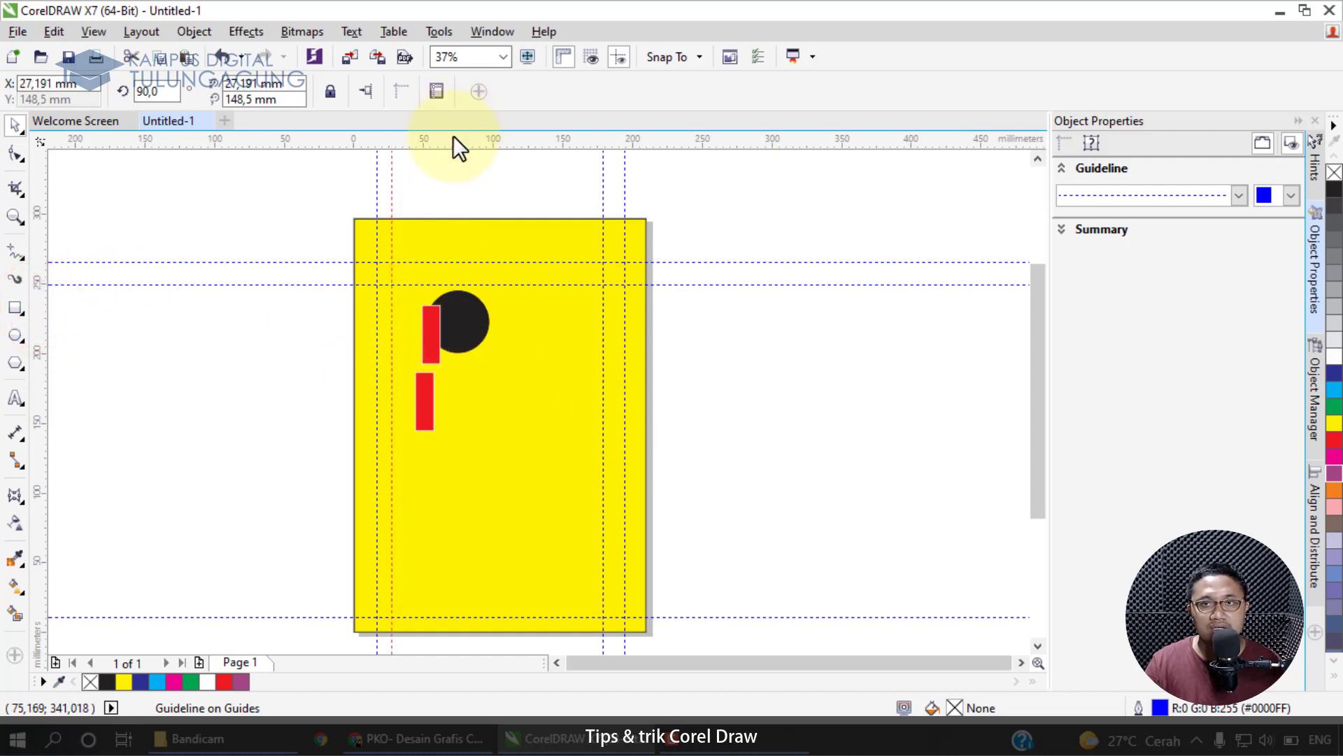
- Add horizontal guidelines at about 234, 282 and 213 mm across the upper part of the page and deselect them
left_click_drag(471, 224, 497, 305)
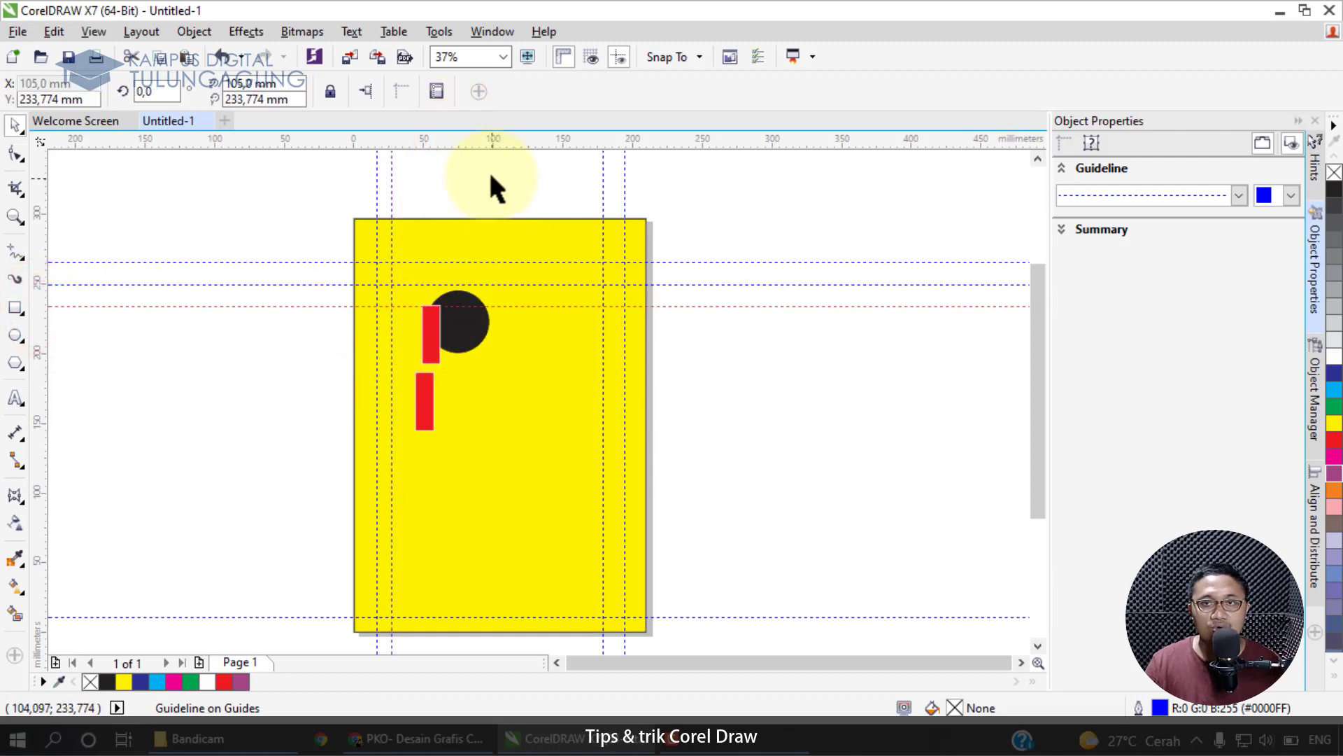
left_click_drag(509, 250, 511, 239)
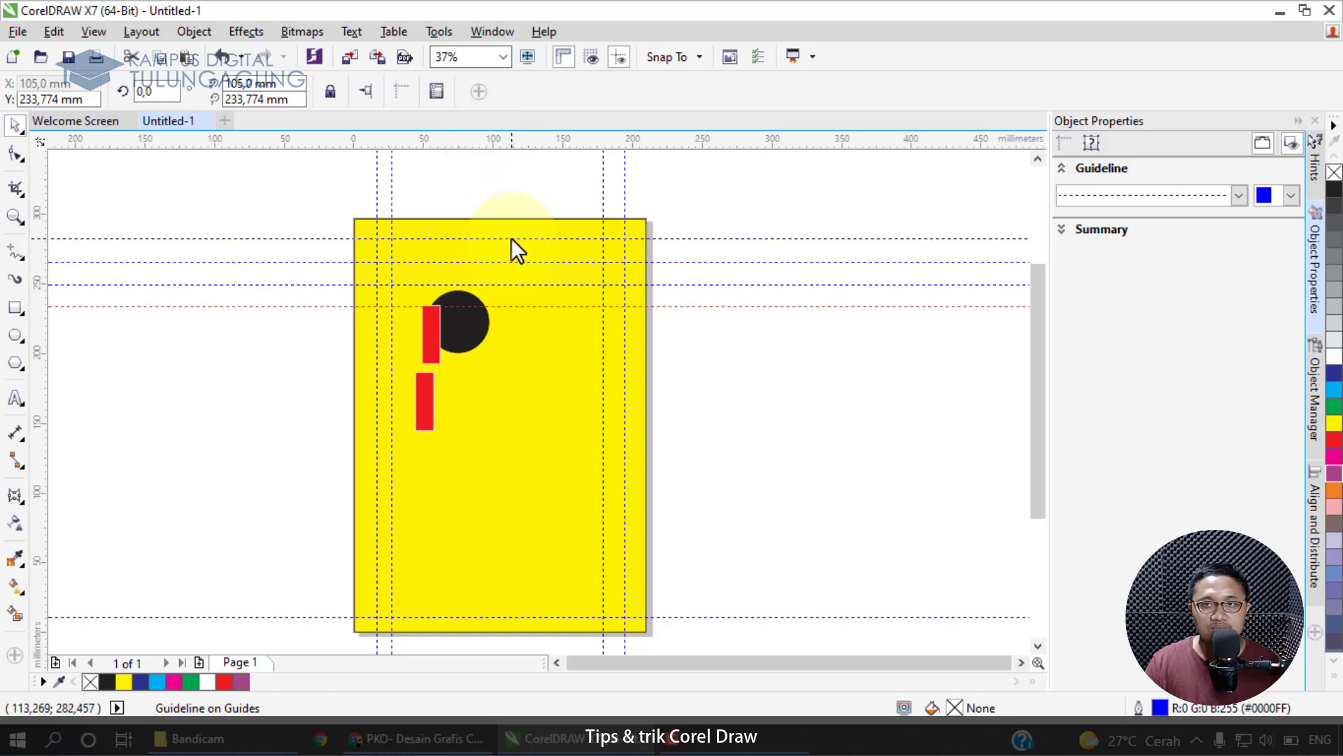
left_click_drag(522, 284, 529, 334)
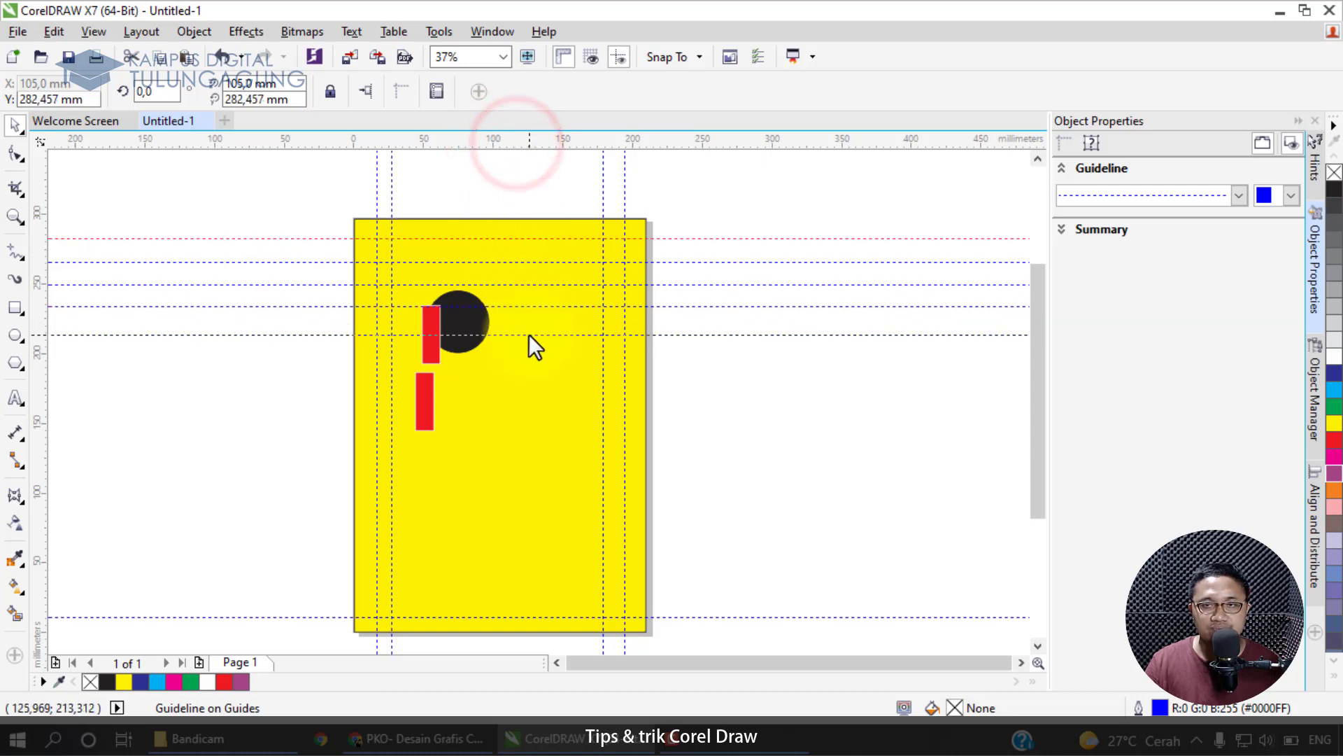
left_click(747, 378)
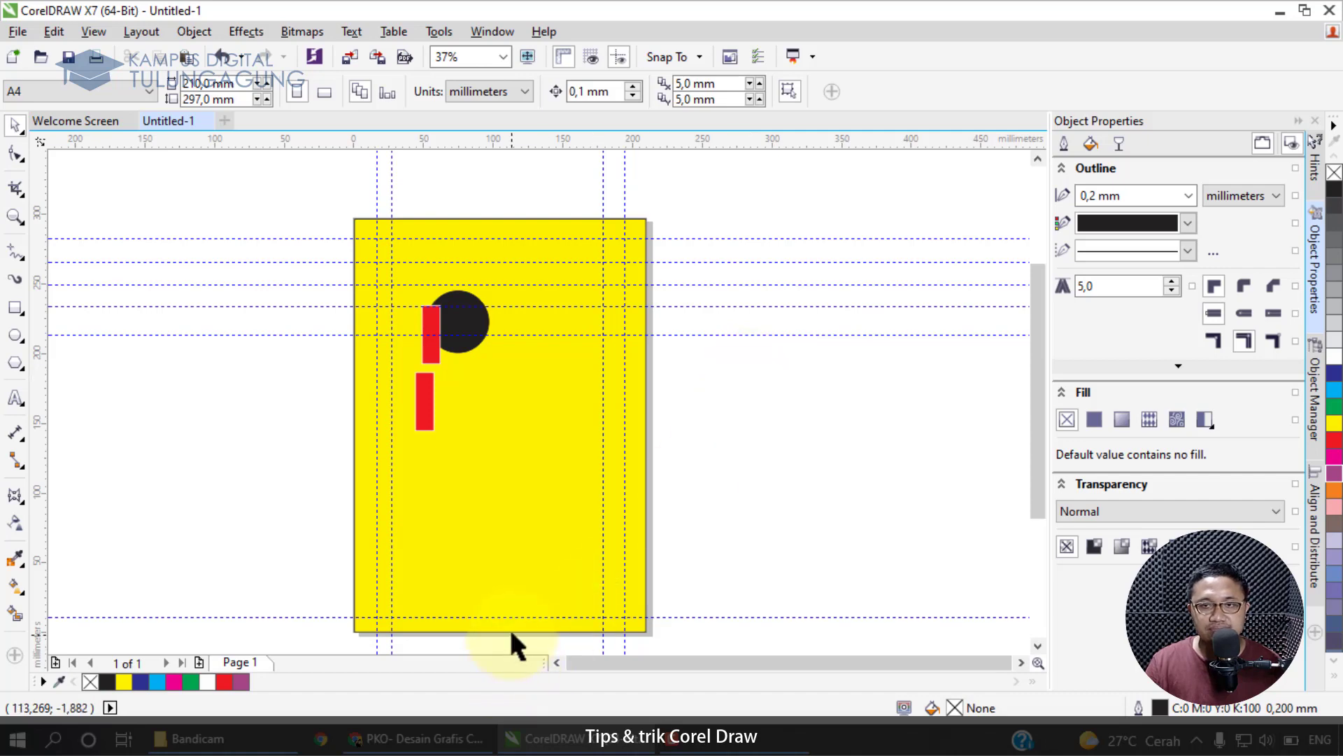
- Check the next tip in the browser mind map, return to CorelDRAW, and show the document grid
left_click(449, 743)
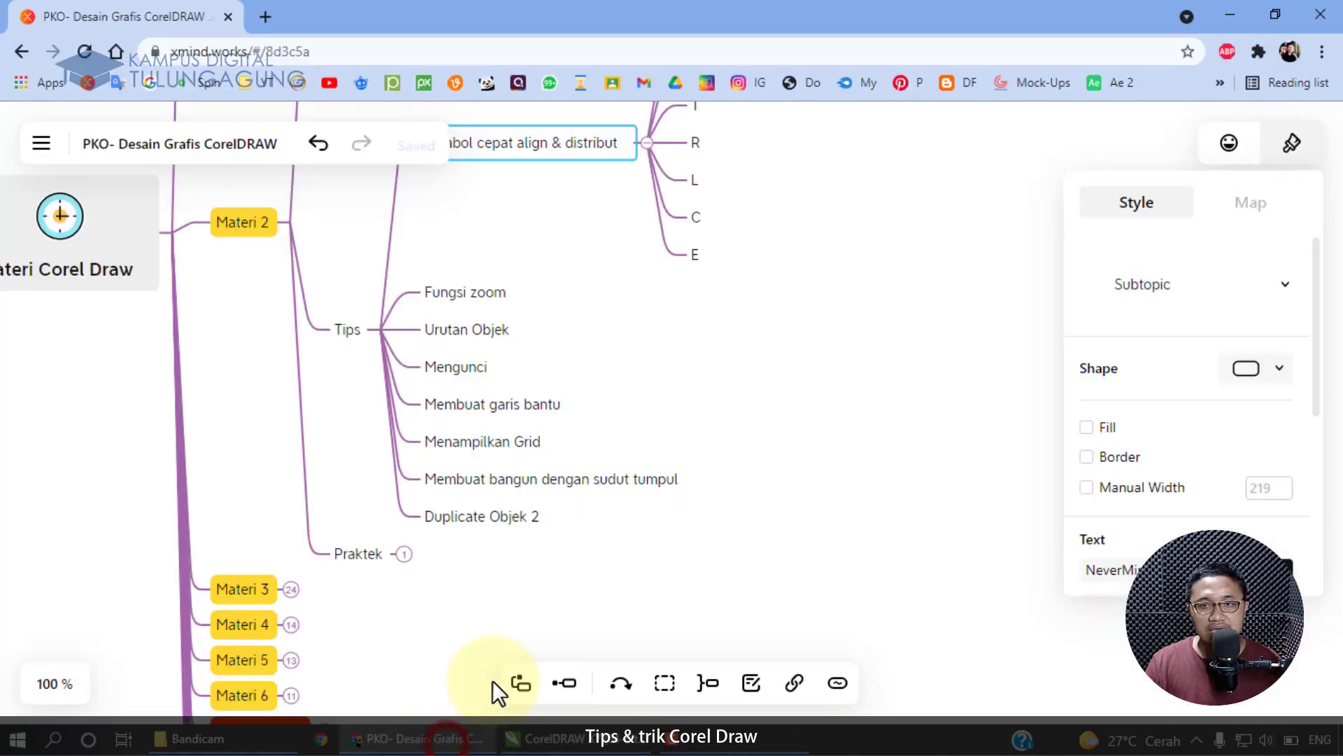
left_click(548, 738)
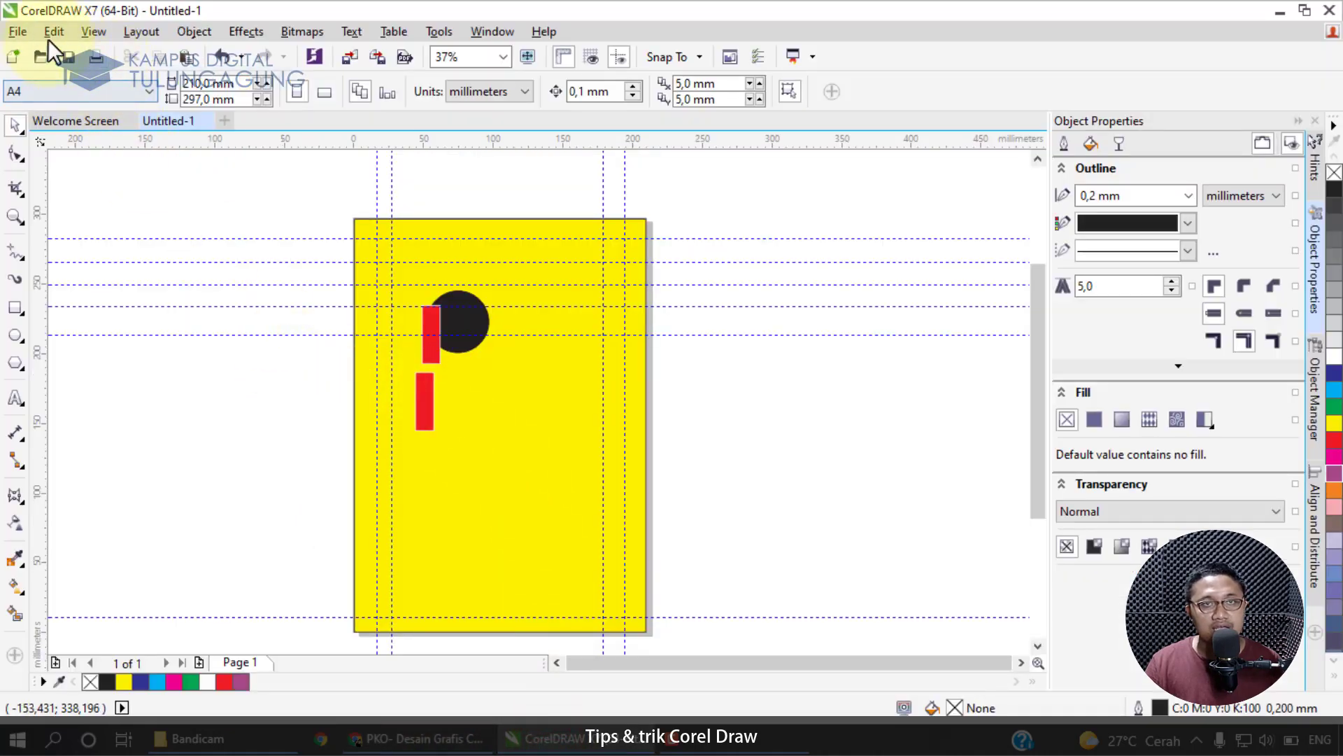
left_click(91, 32)
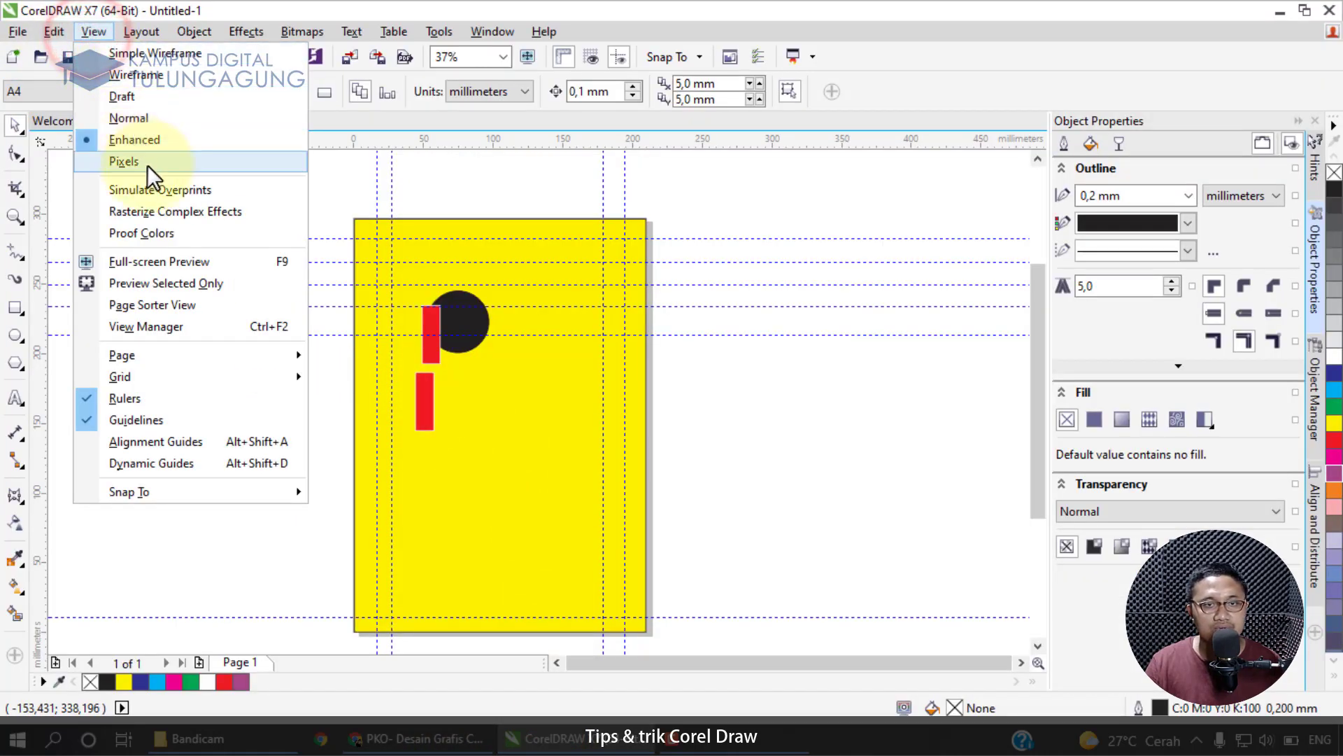
mouse_move(247, 376)
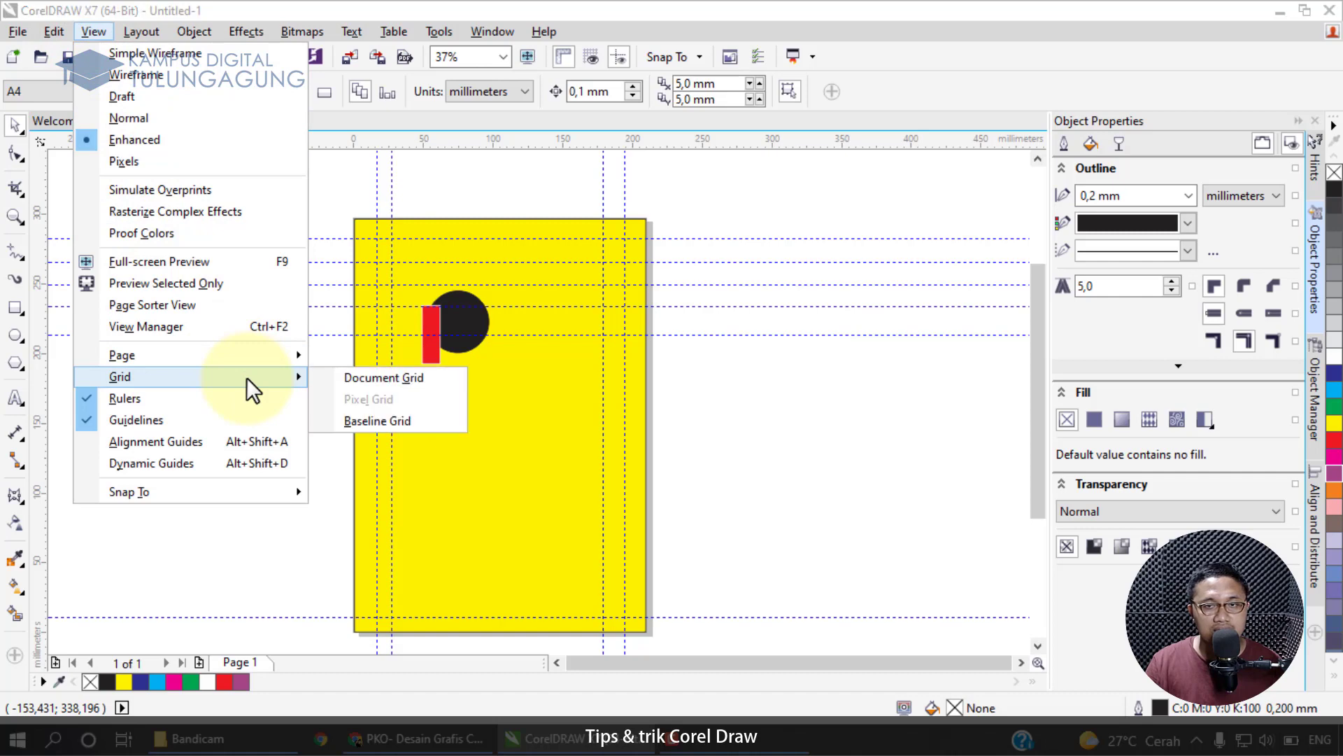
left_click(323, 377)
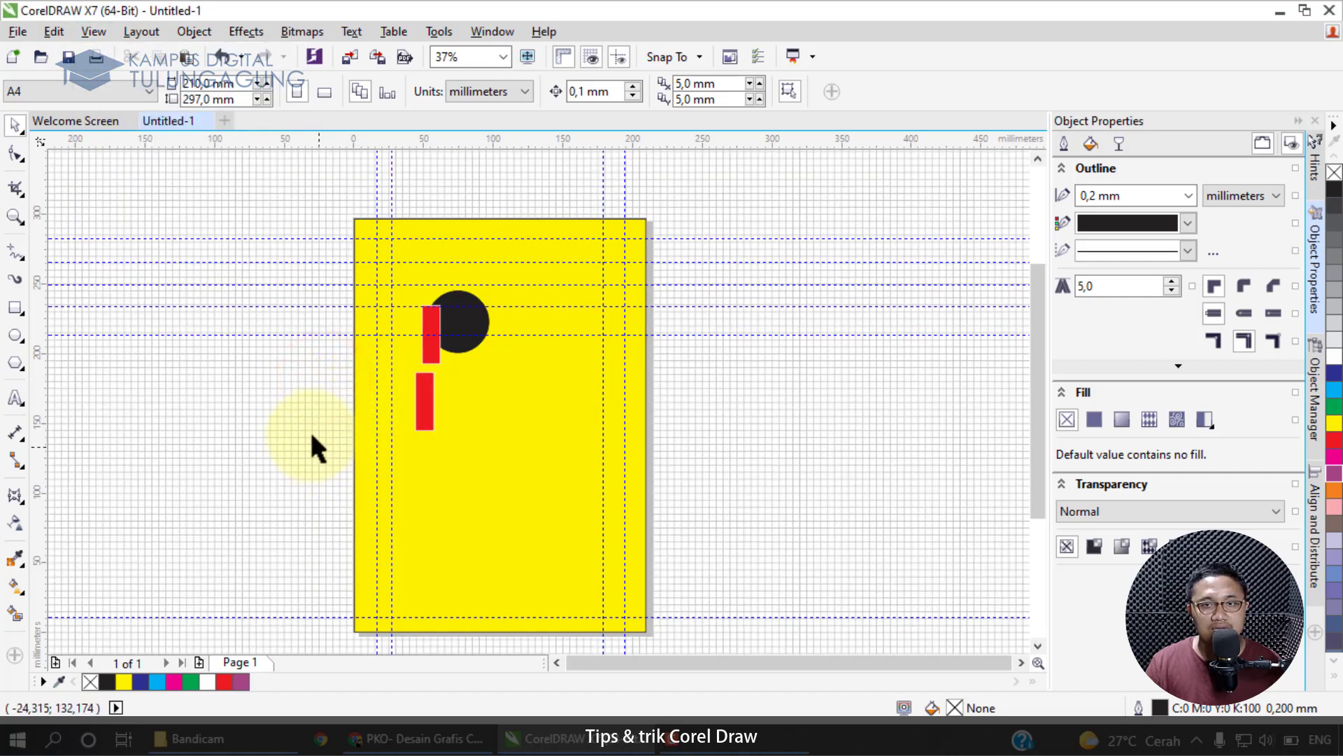
- Move the yellow background rectangle to the right, partly off the page, to expose the document grid beneath it
scroll(312, 437, "up", 4)
scroll(350, 441, "down", 6)
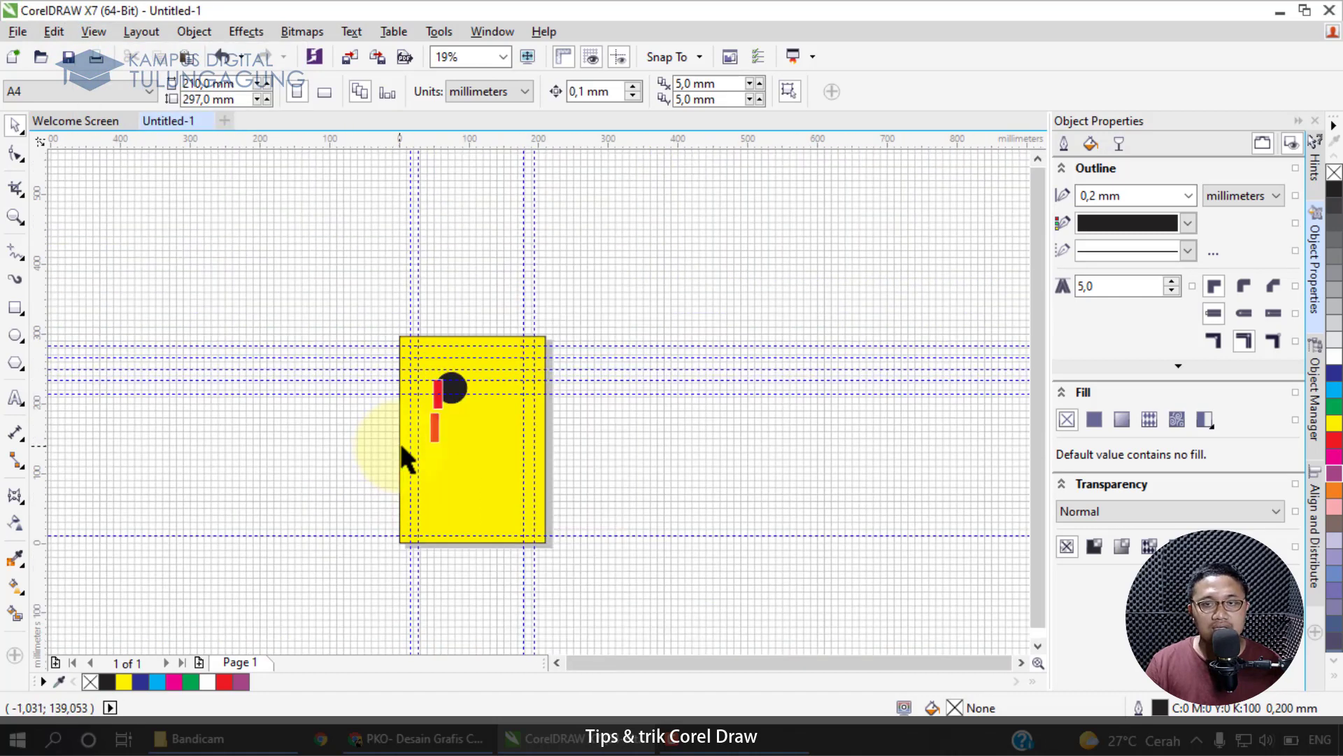
scroll(434, 458, "up", 6)
scroll(409, 447, "down", 4)
right_click(347, 435)
left_click(319, 441)
left_click_drag(300, 443, 515, 472)
- Move the lower red rectangle down slightly and widen it to about 15 mm to line up with the grid
scroll(308, 446, "up", 4)
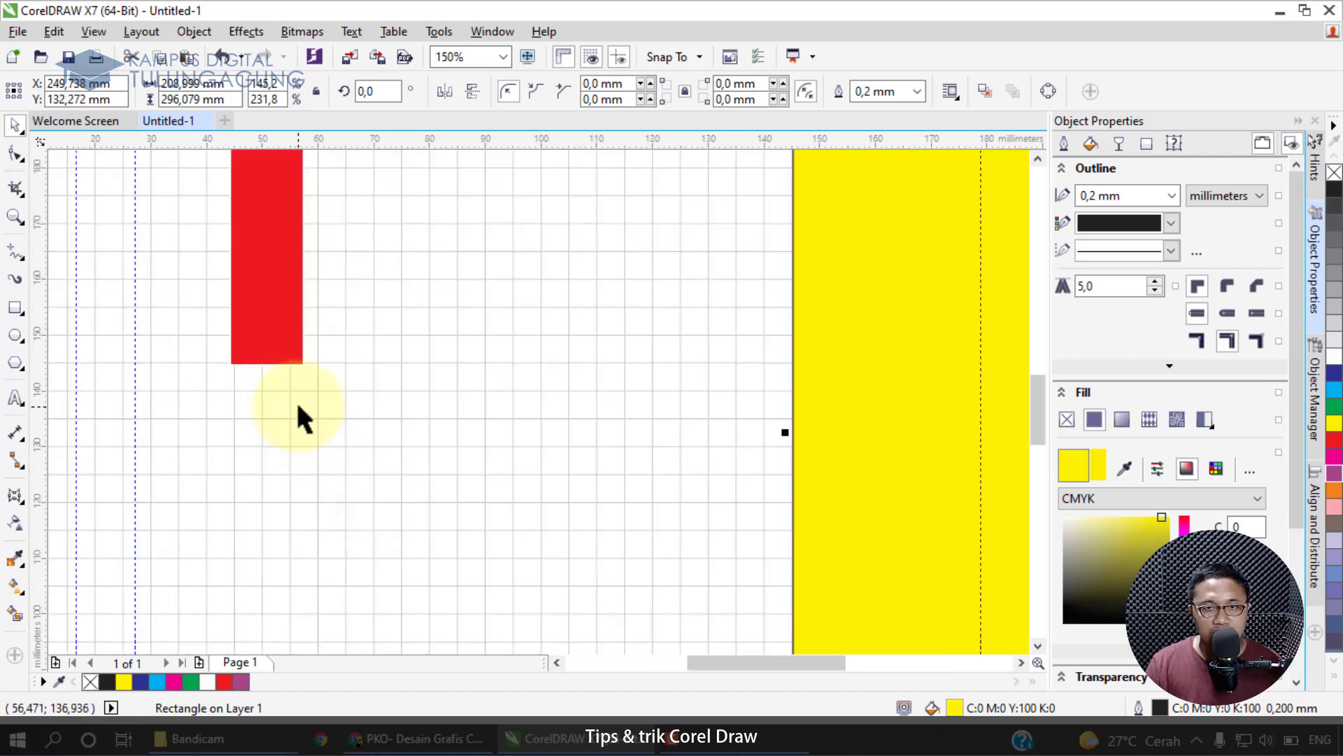
left_click_drag(282, 323, 285, 350)
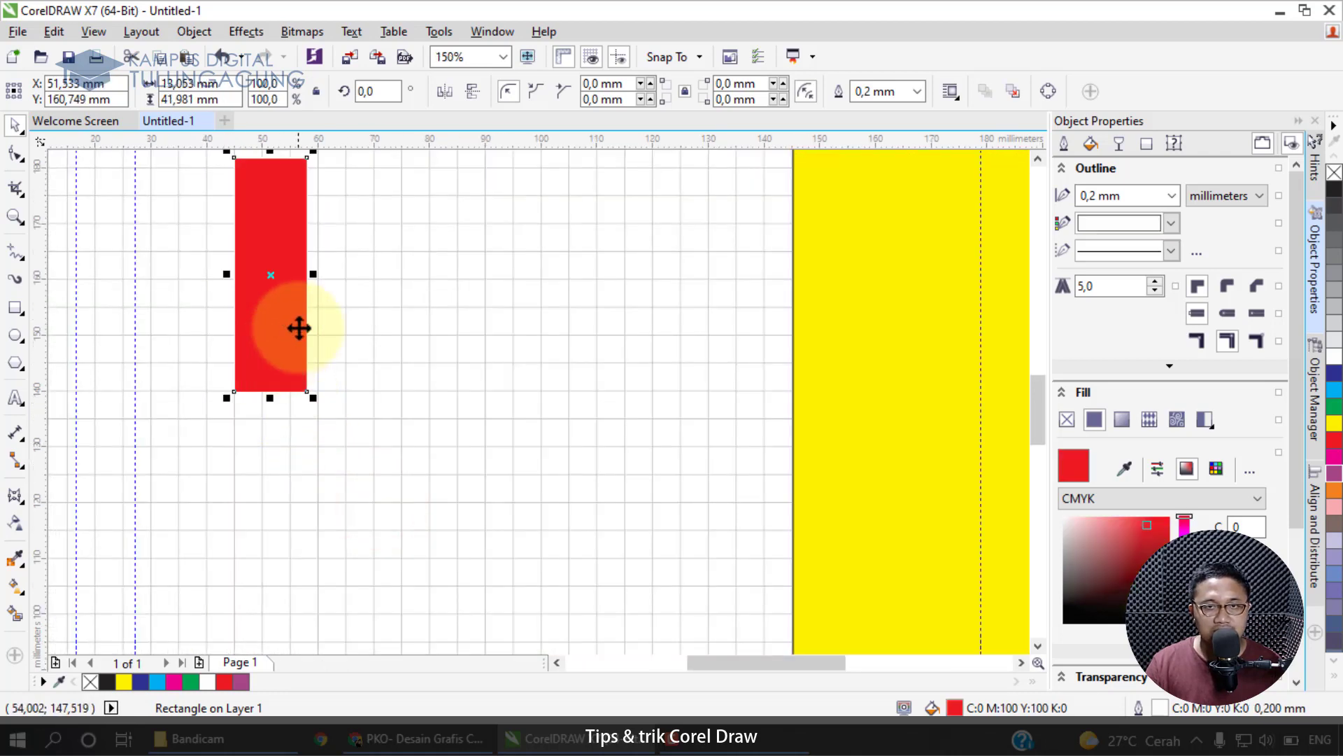
left_click_drag(311, 275, 324, 275)
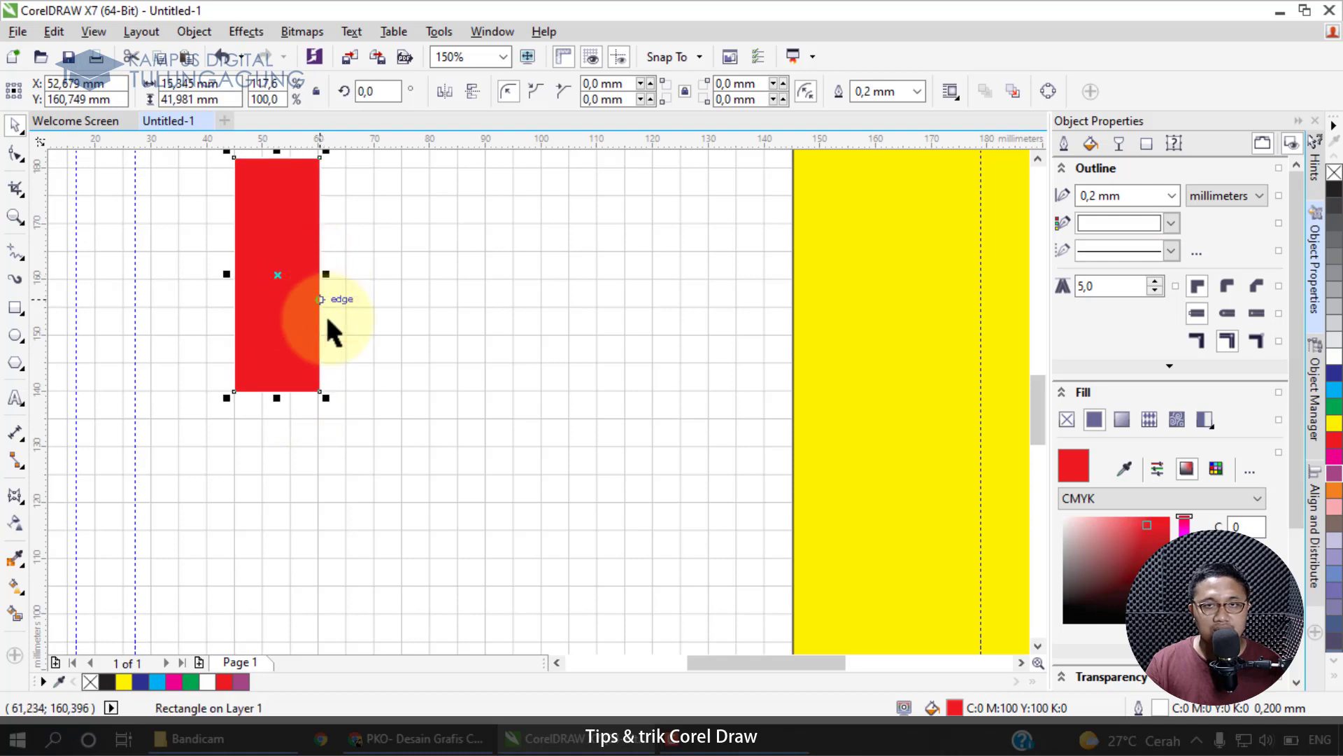
- Move the yellow background rectangle back so it covers the page
scroll(352, 361, "down", 4)
left_click_drag(615, 399, 423, 375)
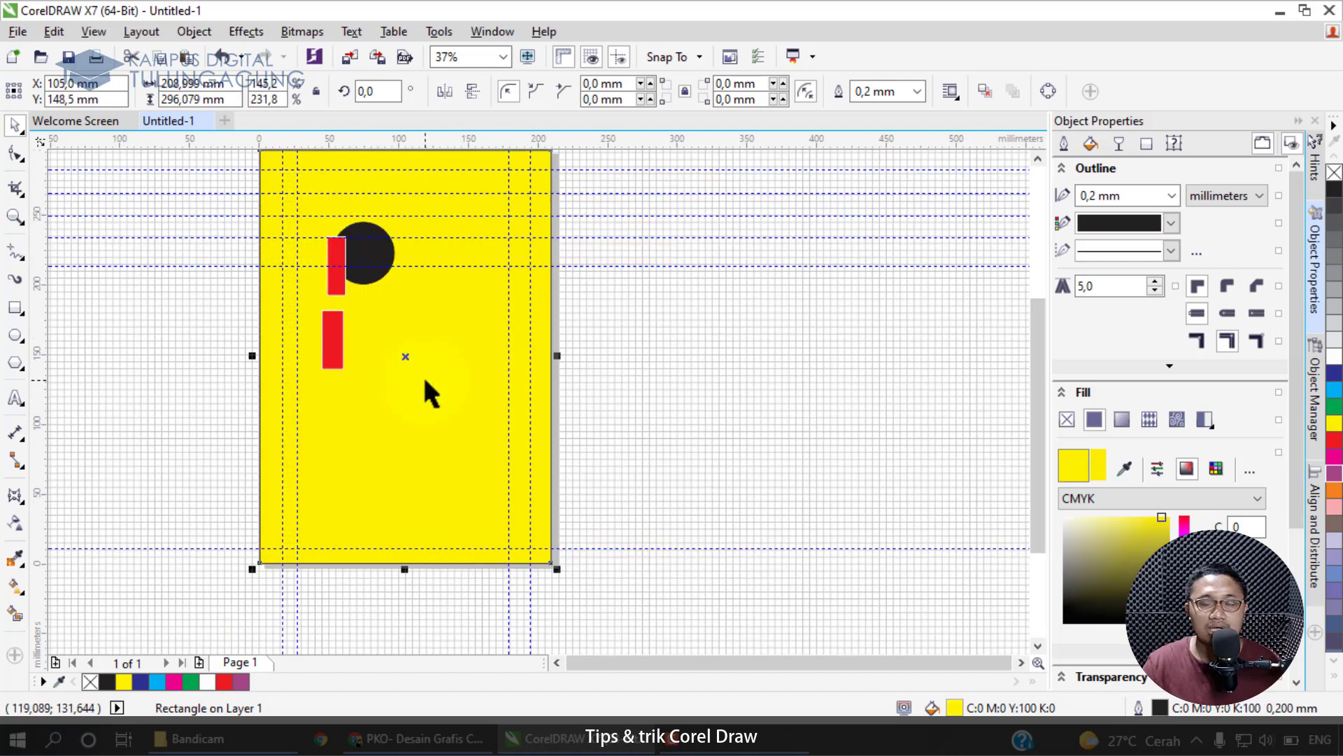
scroll(231, 378, "up", 2)
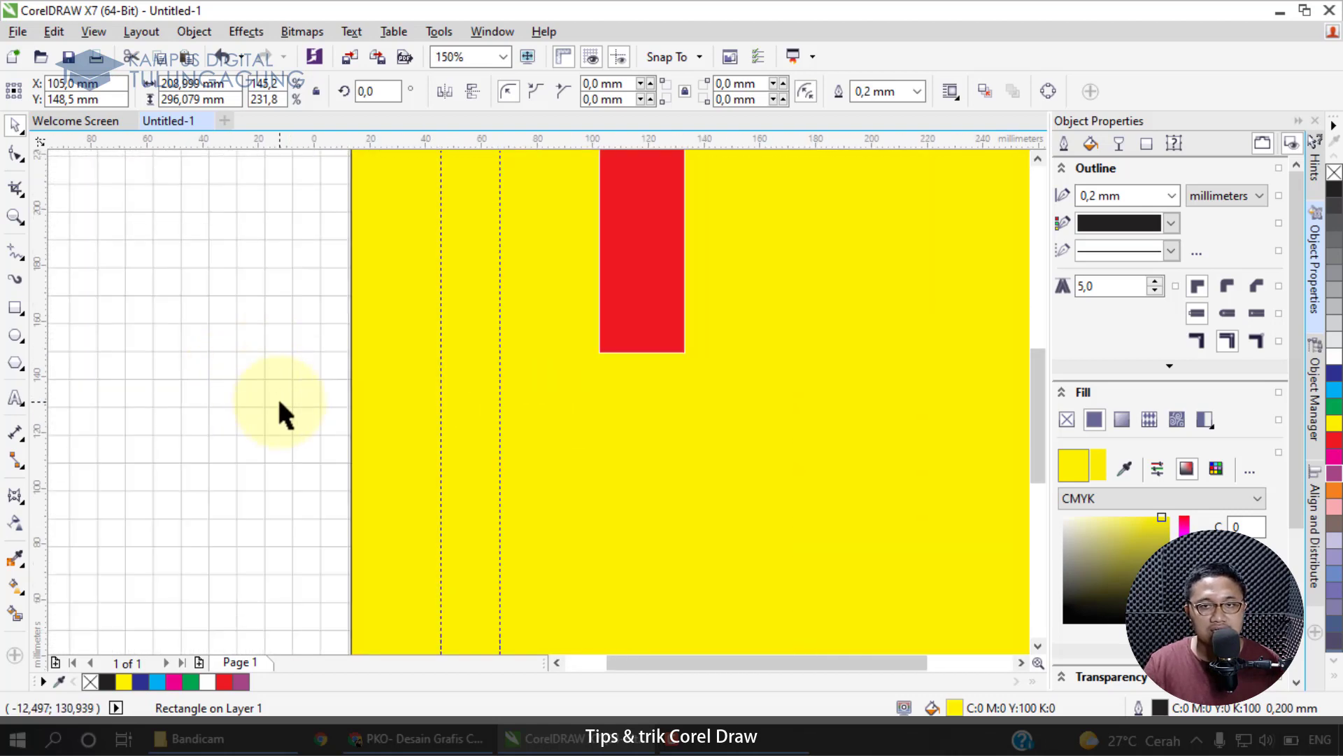
scroll(288, 408, "down", 1)
scroll(361, 408, "down", 1)
- Hide the document grid and deselect the yellow rectangle
left_click(94, 32)
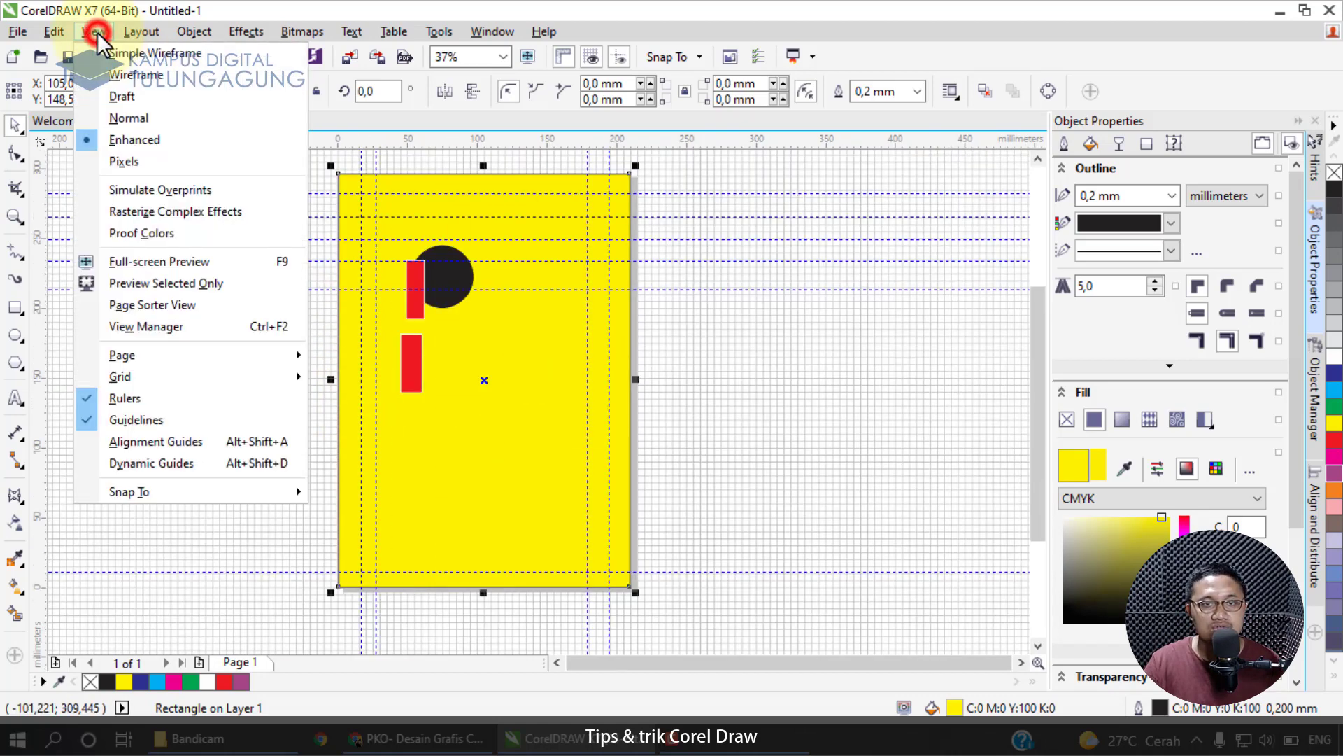
mouse_move(199, 375)
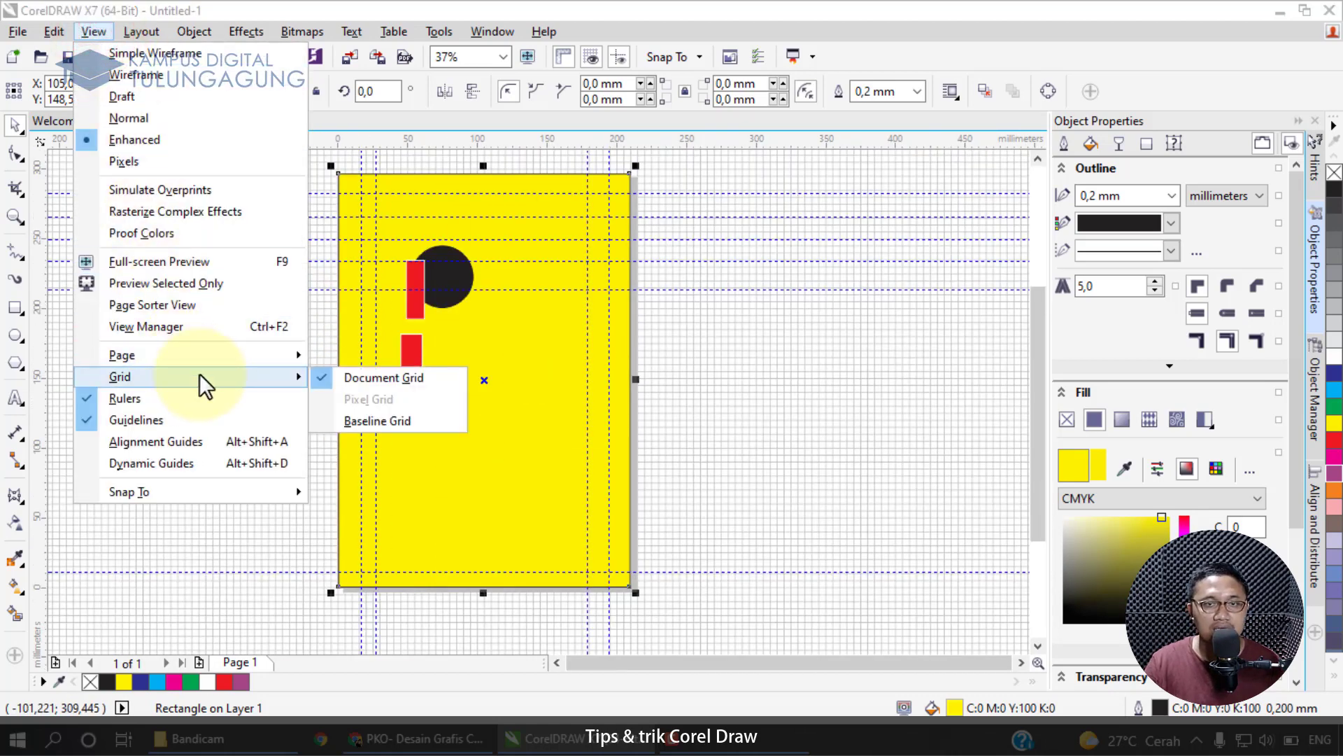
left_click(359, 385)
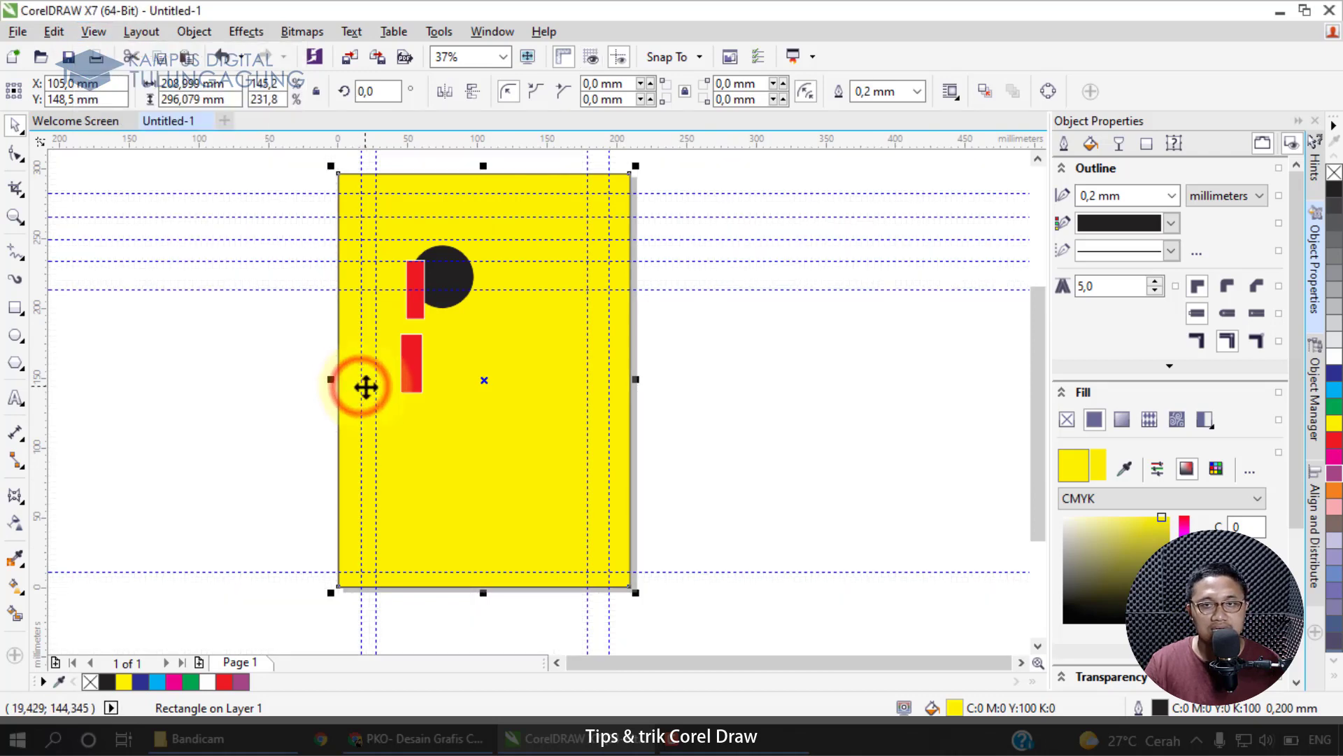
left_click(279, 366)
- Check the next tip in the browser mind map, return to CorelDRAW, and delete all shapes from the page
left_click(420, 738)
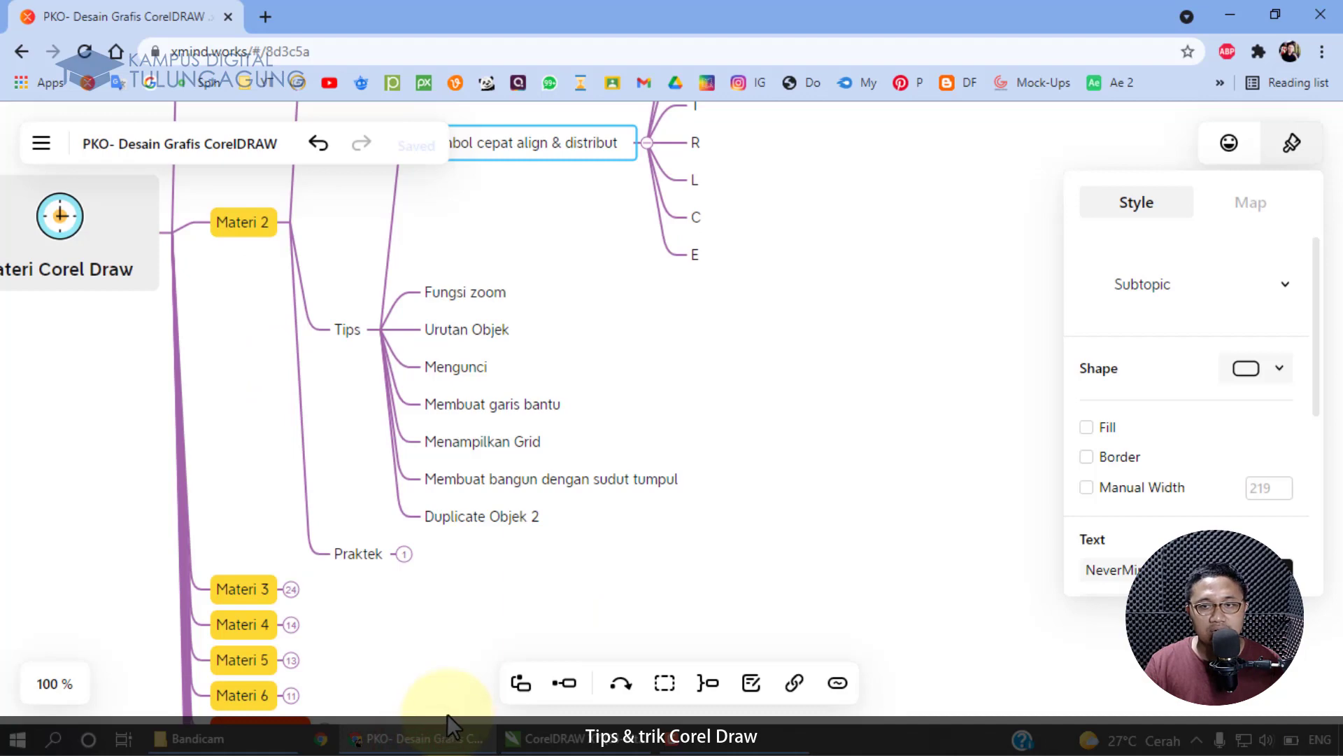
left_click(546, 738)
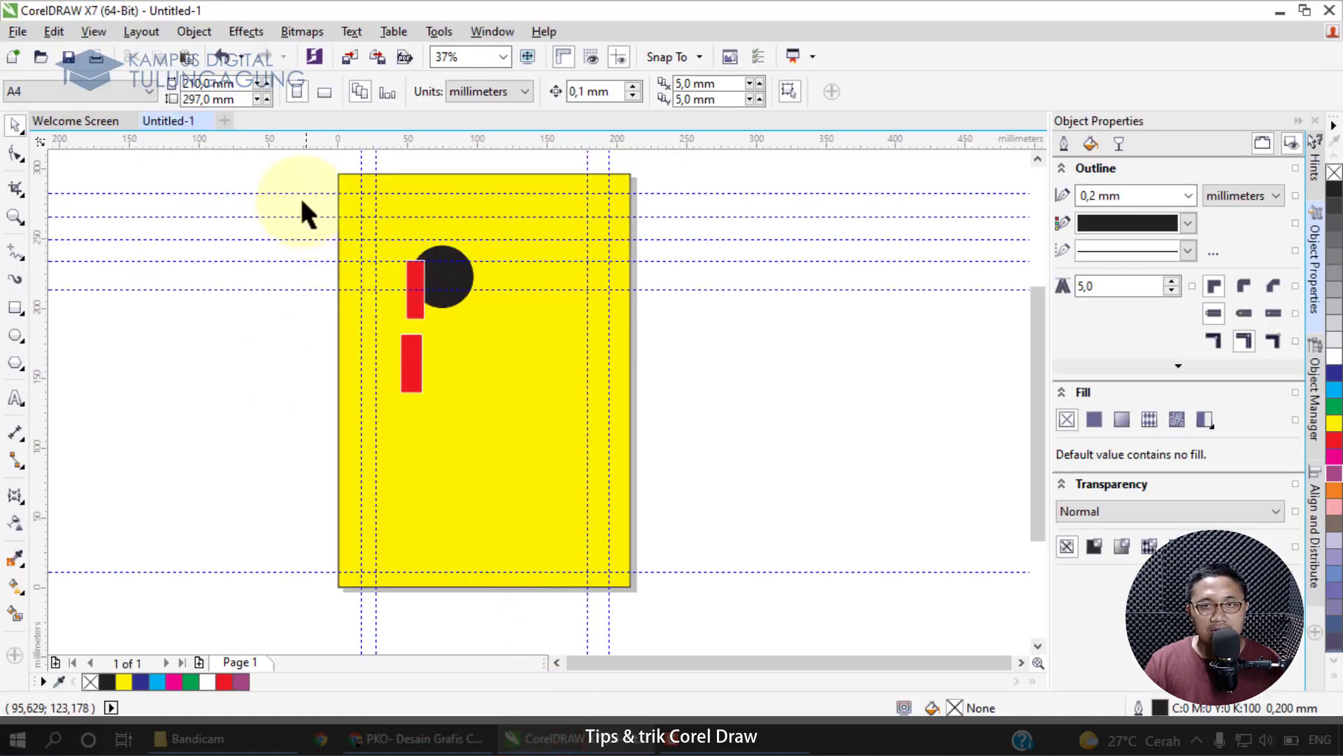
left_click(481, 383)
key("Delete")
left_click(280, 201)
left_click_drag(280, 202, 539, 467)
key("Delete")
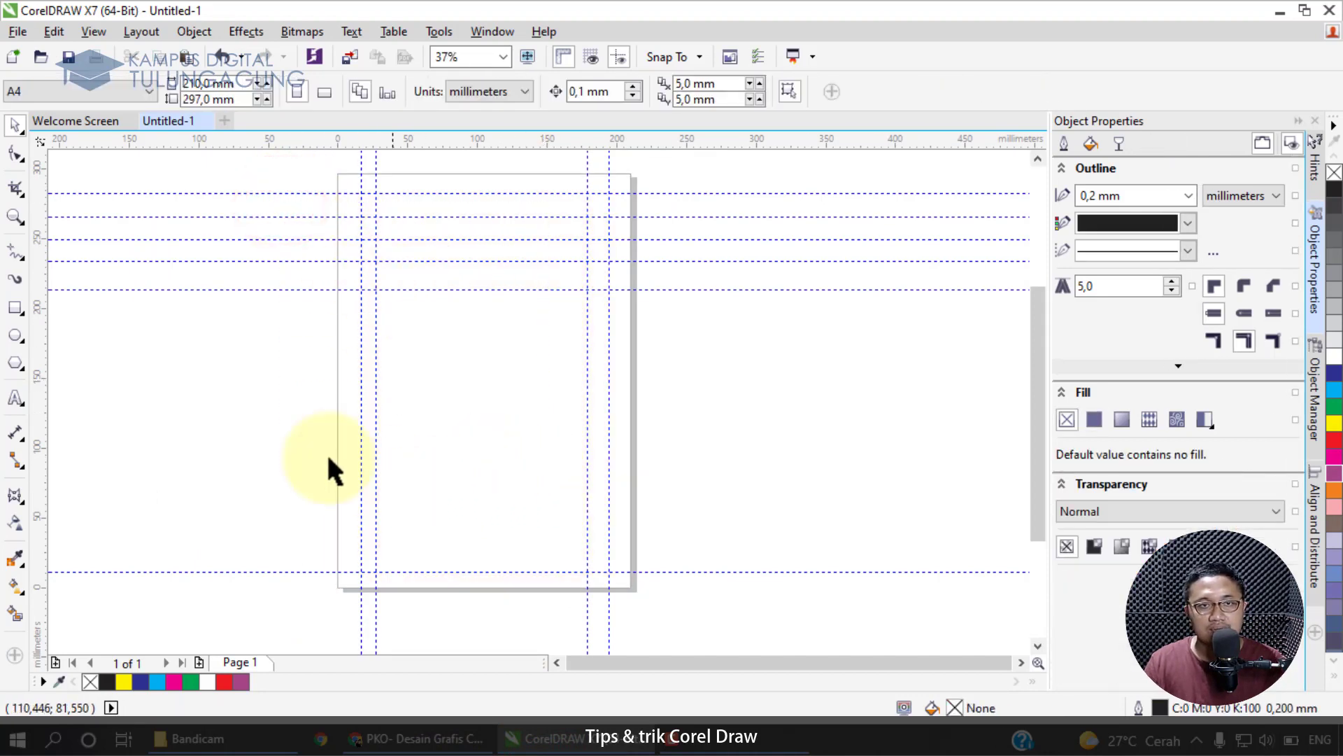
- Draw a rectangle about 74 × 73 mm inside the guidelines and round its corners to about 13.6 mm with the Shape tool
left_click(15, 305)
mouse_move(395, 320)
left_mouse_down()
mouse_move(489, 392)
mouse_move(499, 422)
left_mouse_up()
scroll(495, 402, "up", 2)
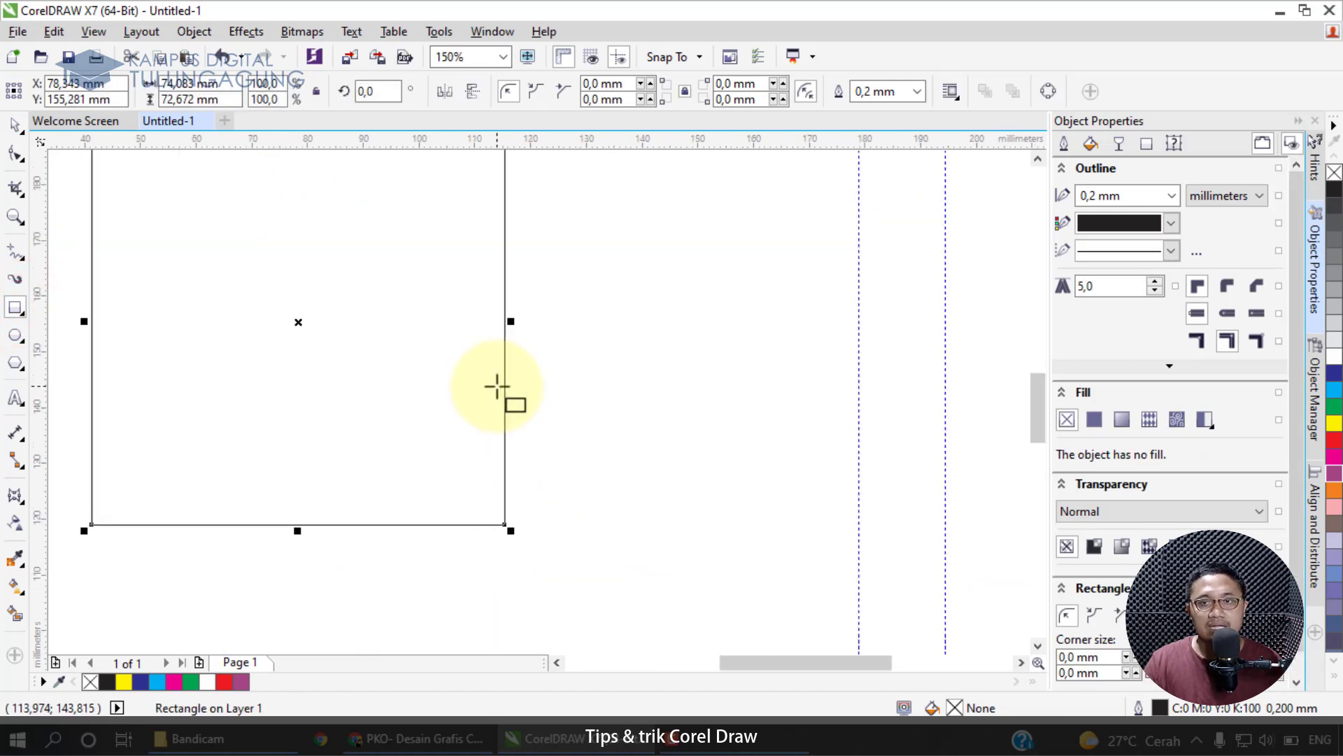
scroll(499, 392, "down", 1)
left_click(14, 154)
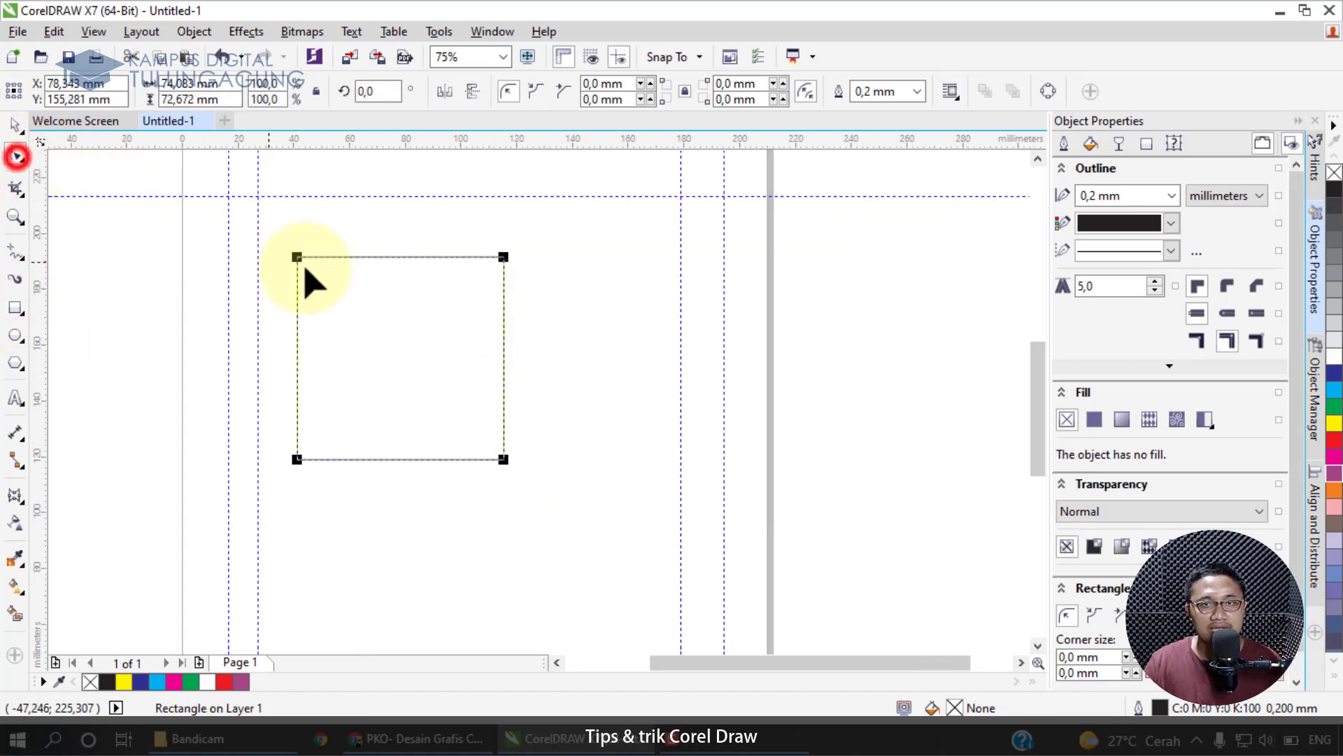
left_click_drag(295, 256, 308, 307)
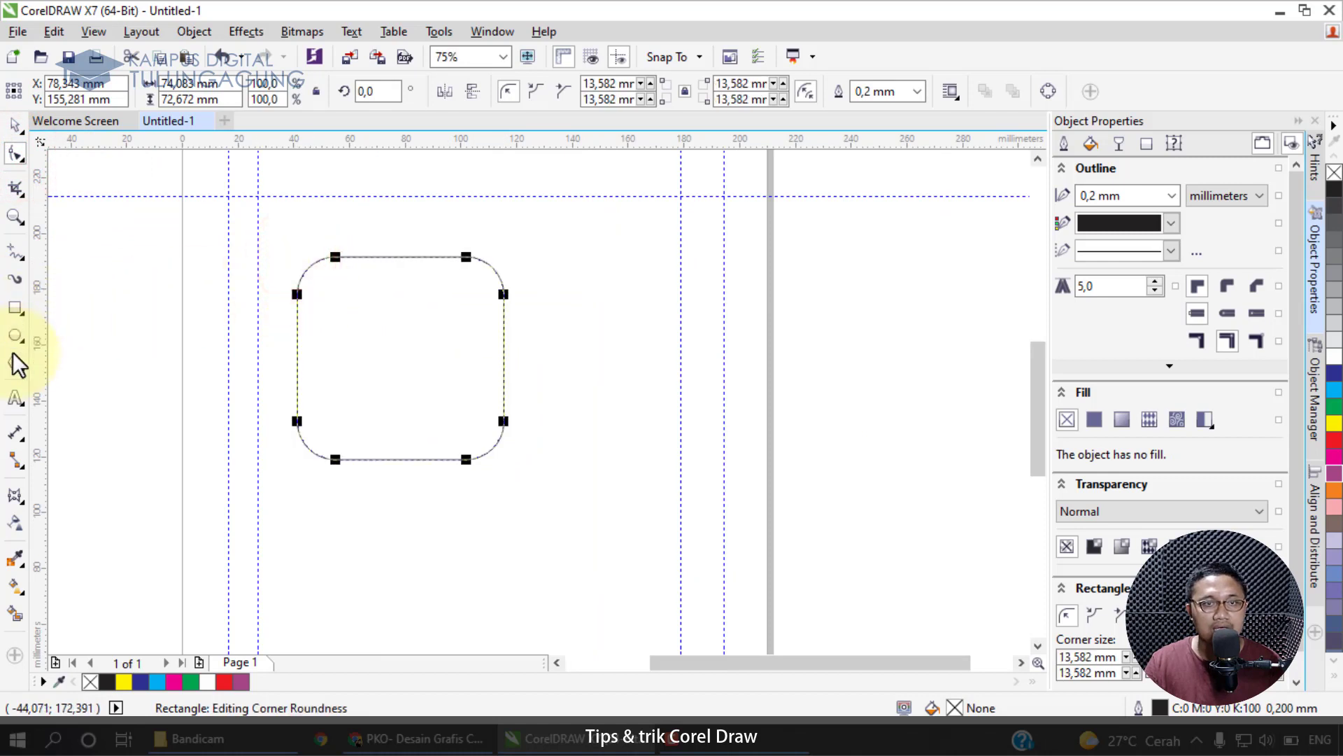
- Draw a five-sided polygon about 51 × 49 mm to the left of the rounded rectangle
left_click(21, 368)
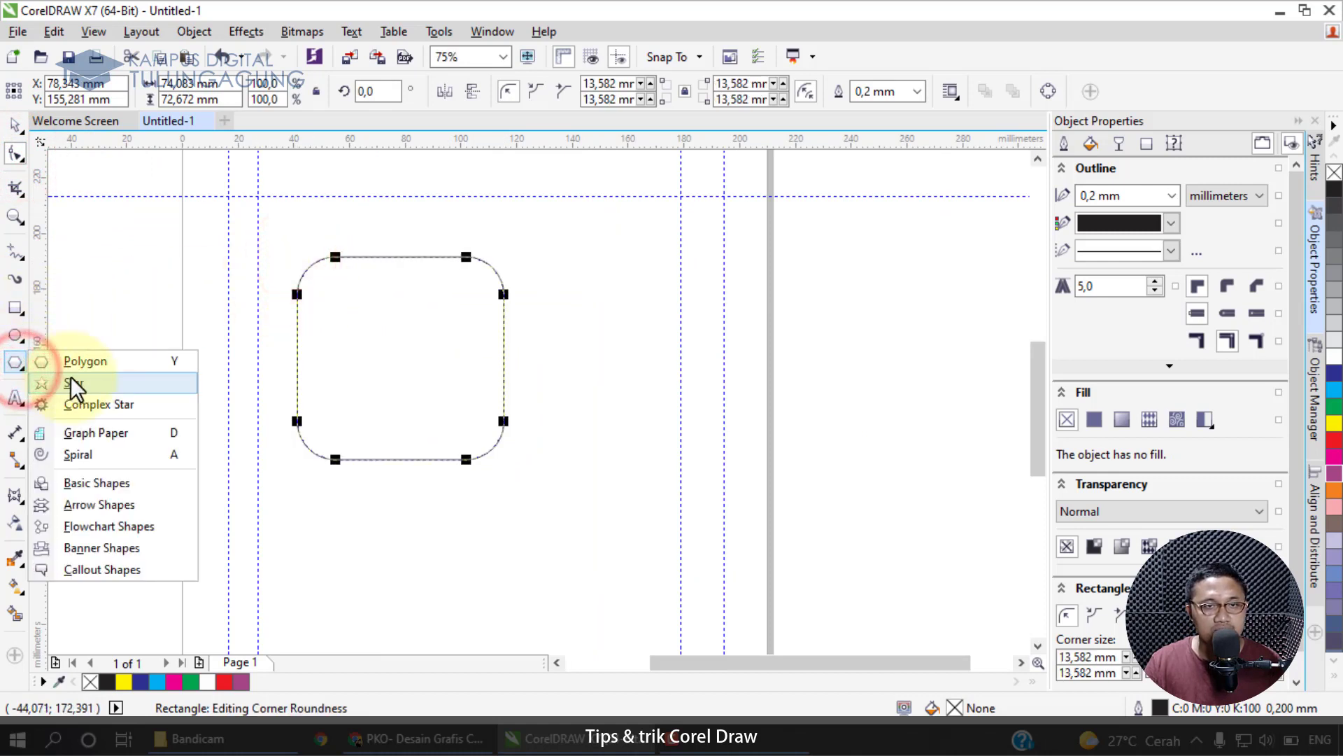
left_click(88, 363)
left_click_drag(120, 261, 268, 397)
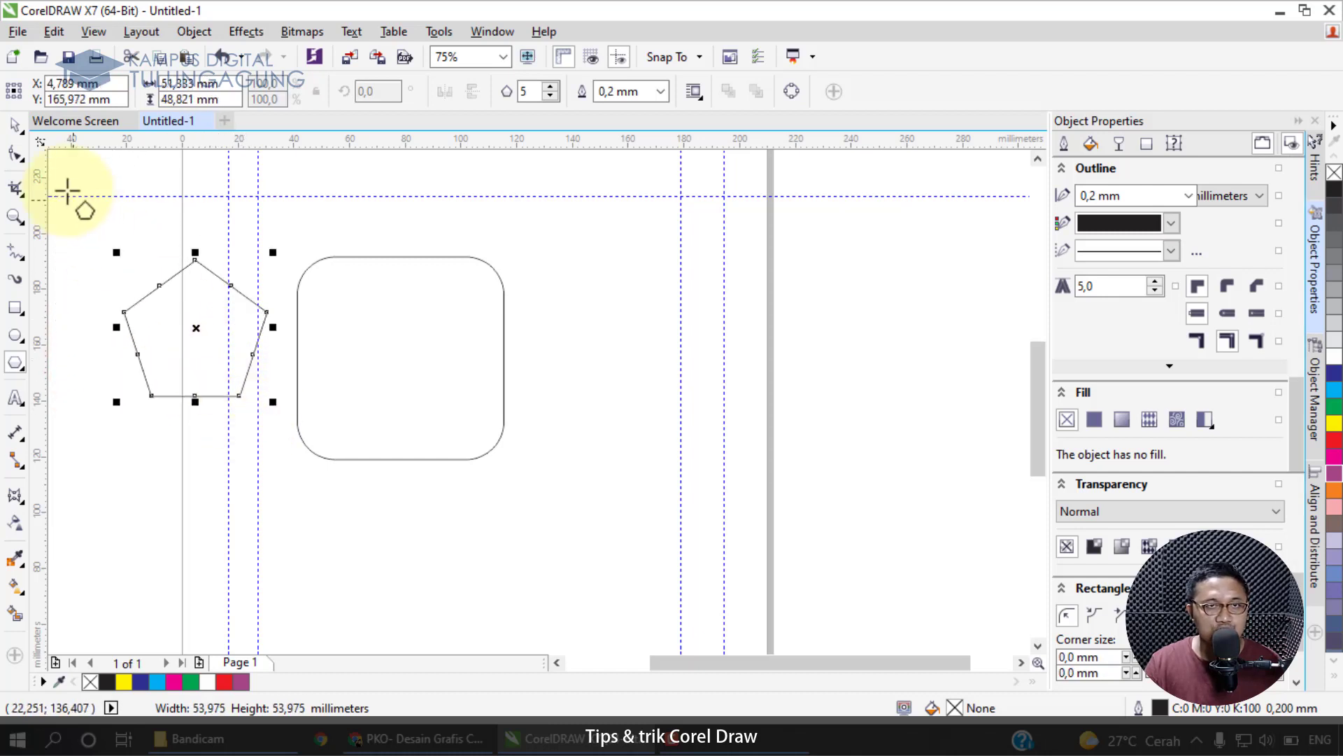
- Reshape the pentagon into a five-pointed star by moving a corner node outward and a mid-side node inward
left_click(14, 152)
left_click_drag(195, 262, 285, 305)
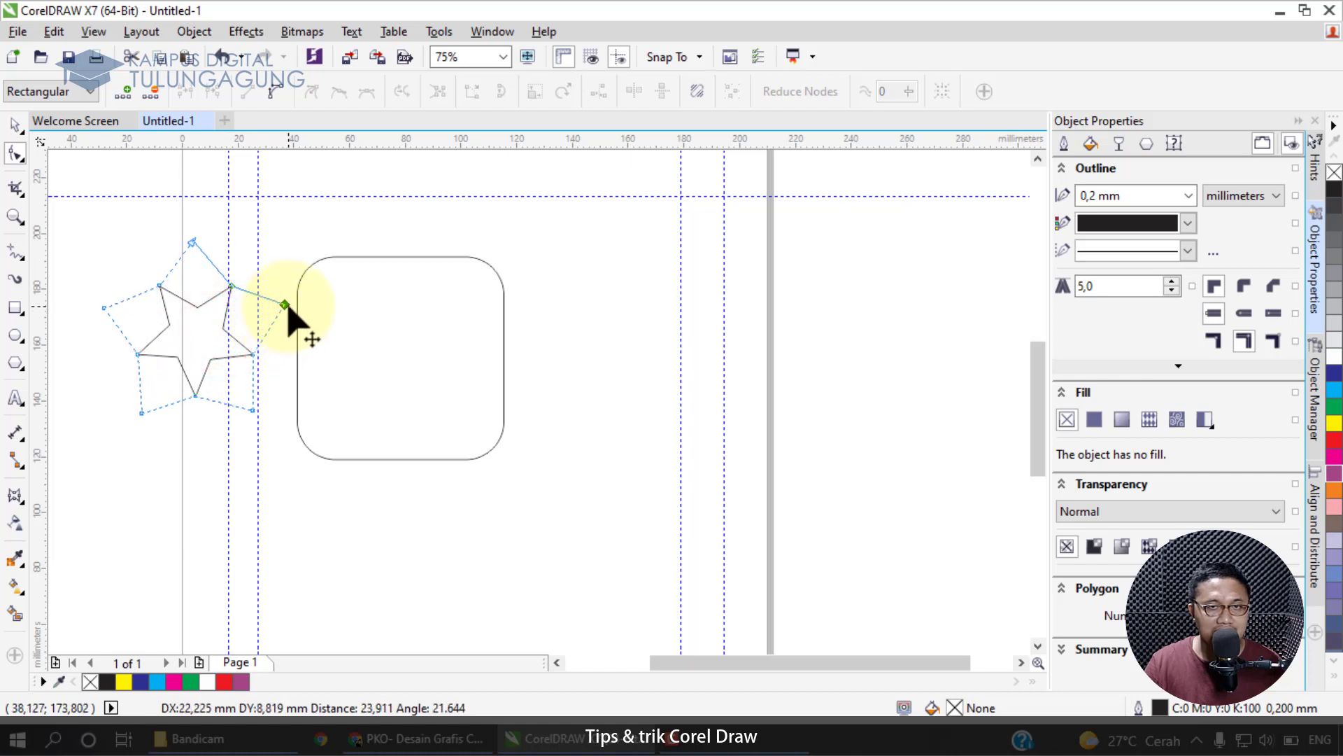
mouse_move(196, 393)
left_mouse_down()
mouse_move(216, 456)
mouse_move(203, 369)
mouse_move(217, 435)
mouse_move(210, 379)
left_mouse_up()
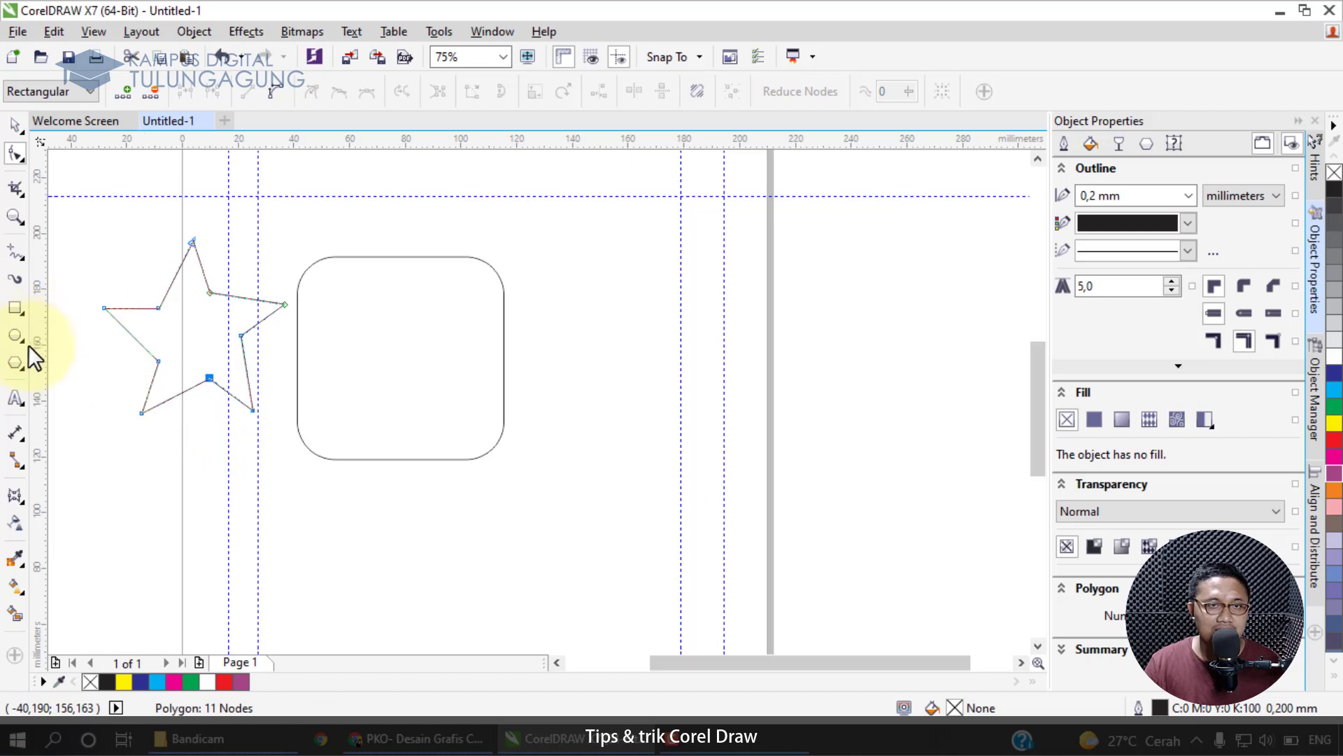
- Draw a polygon to the right of the rounded rectangle and set it to 3 sides, making a triangle about 38 × 33 mm
left_click(20, 363)
left_click_drag(558, 245, 632, 367)
left_click(551, 97)
left_click(551, 97)
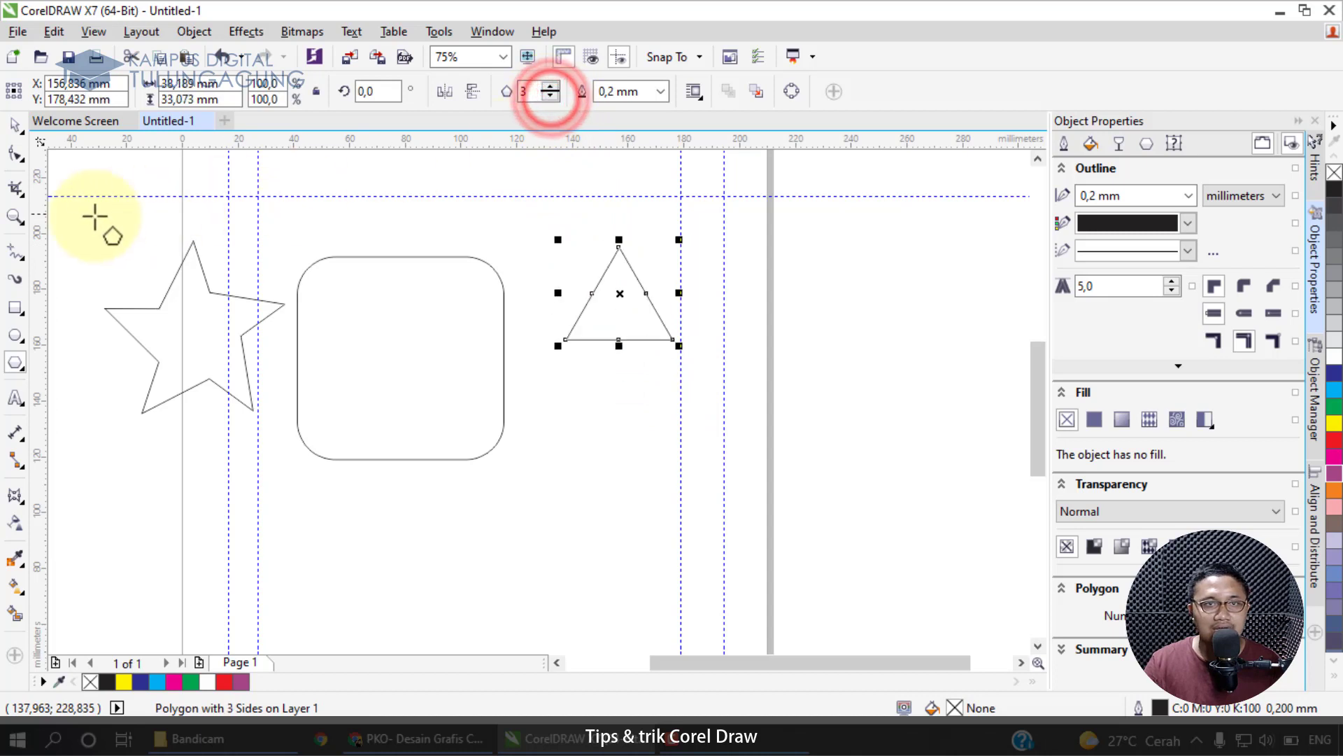
- Duplicate the triangle, place one copy to its right, and pull that copy's top node inward with the Shape tool
left_click(17, 124)
key("ctrl+d")
left_click_drag(639, 292, 773, 292)
left_click(12, 147)
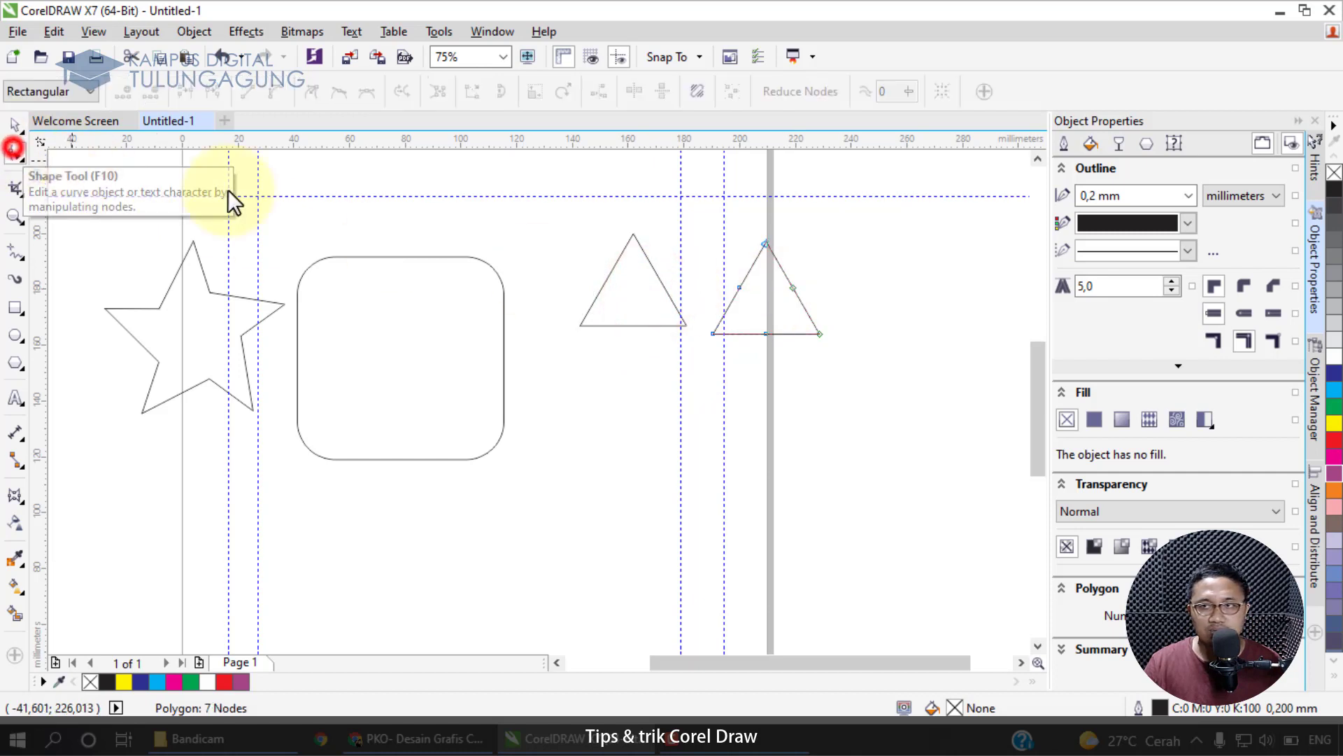
mouse_move(764, 246)
left_mouse_down()
mouse_move(786, 359)
mouse_move(768, 266)
left_mouse_up()
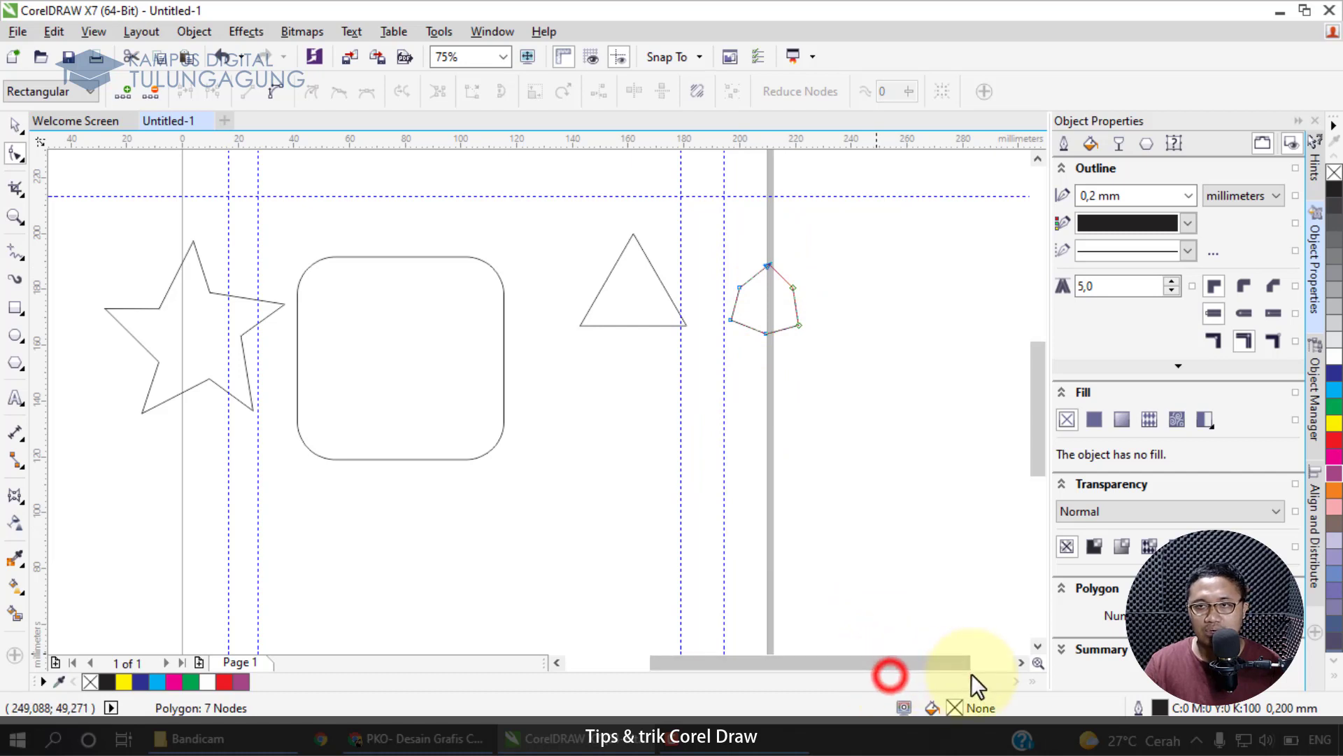
- Move the undistorted triangle slightly up and left, and open the Fillet/Scallop/Chamfer settings for it
left_click(1020, 662)
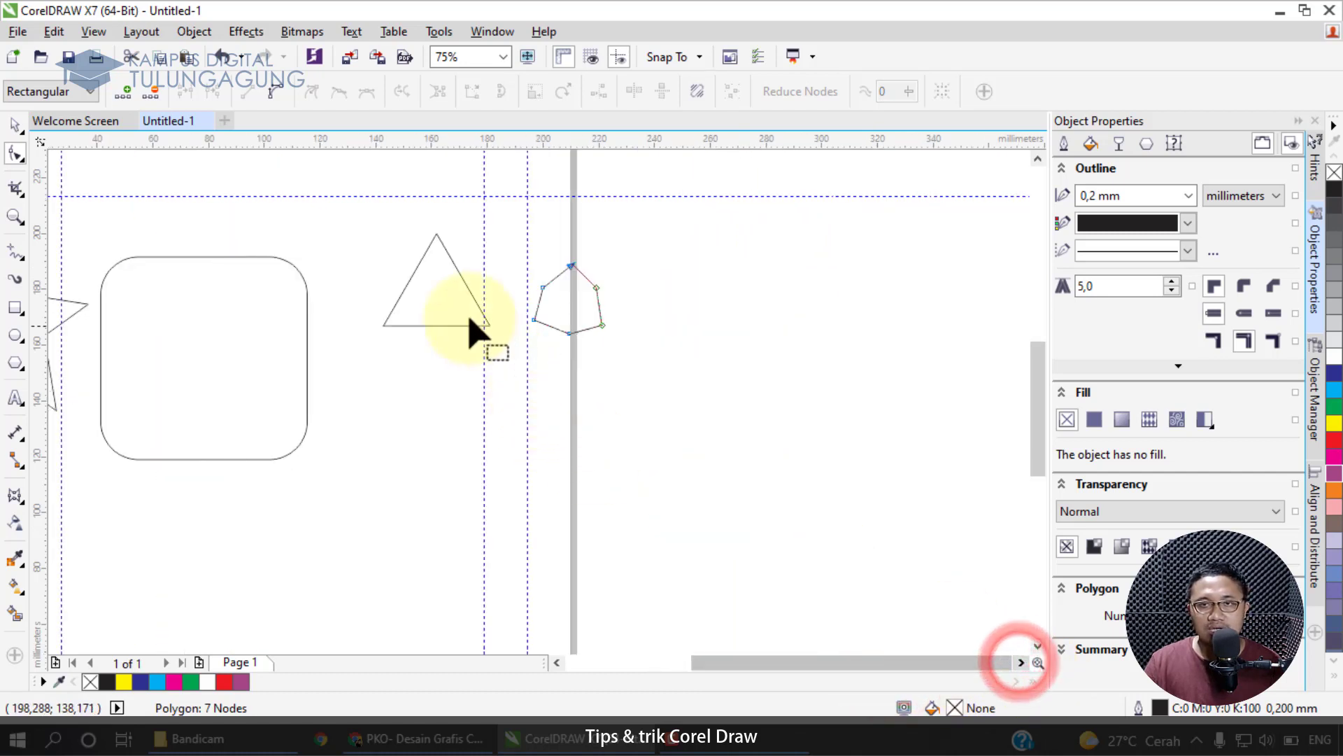
scroll(460, 306, "up", 2)
left_click_drag(1035, 388, 1035, 378)
left_click(14, 126)
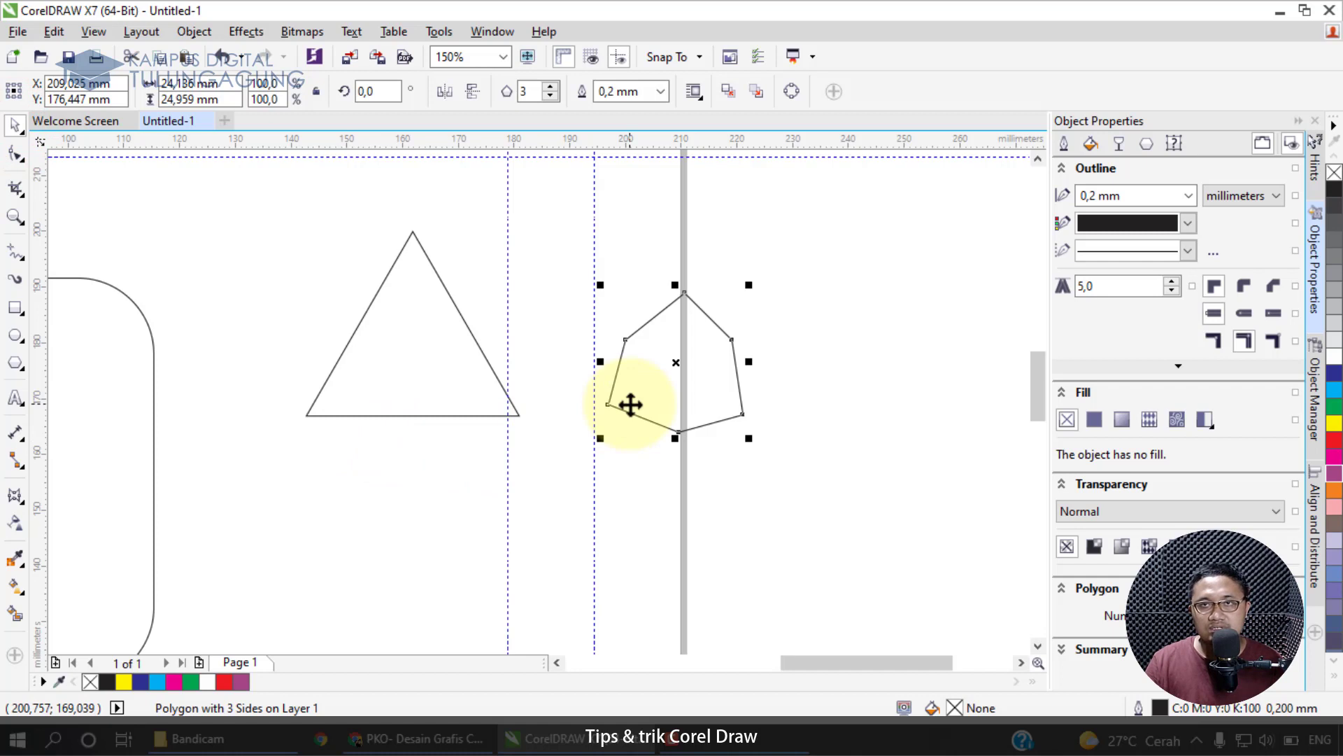
left_click(403, 312)
left_click_drag(440, 322, 390, 307)
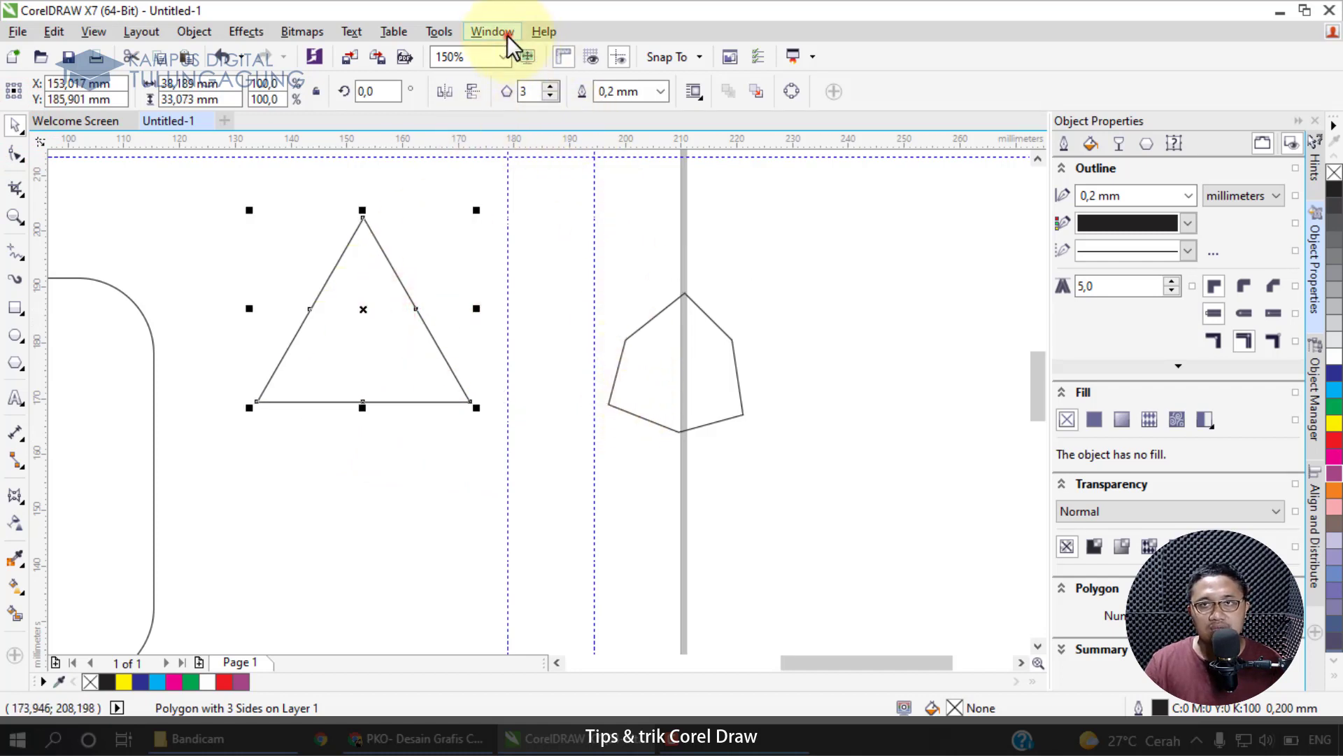
left_click(506, 35)
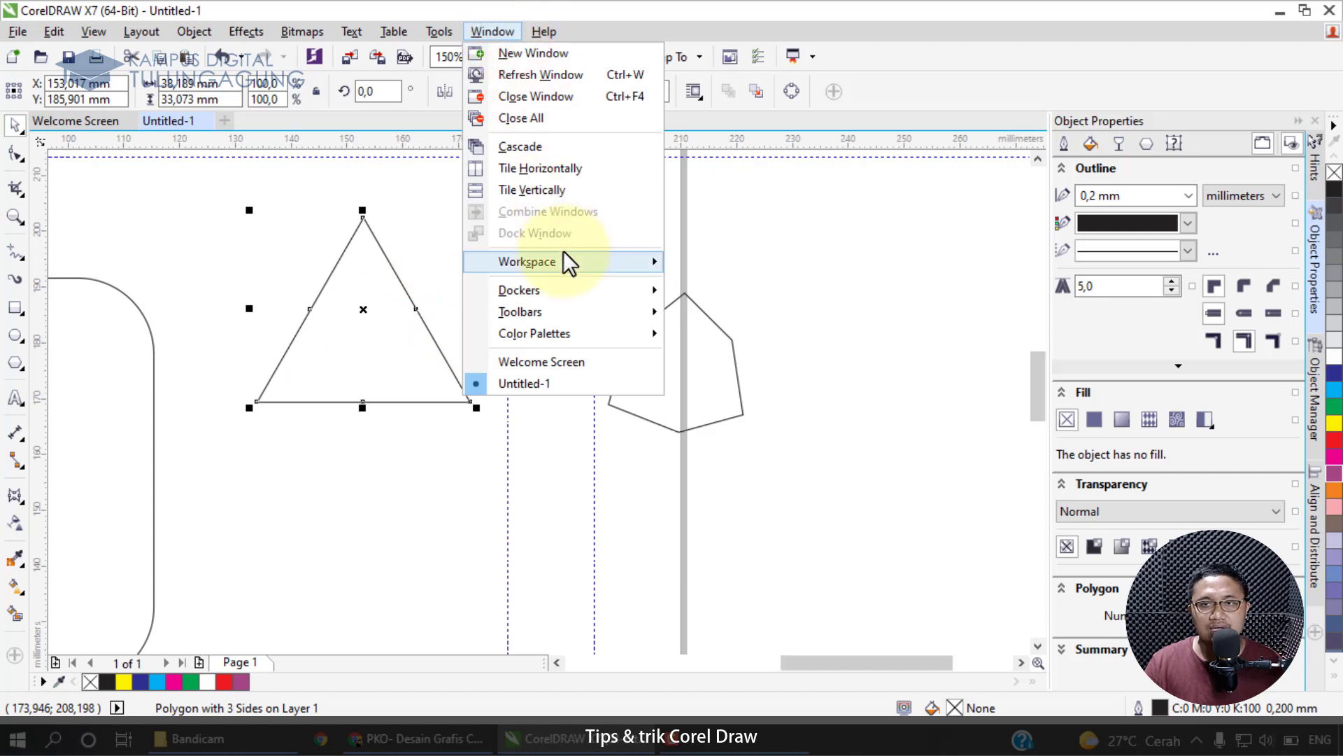
mouse_move(570, 284)
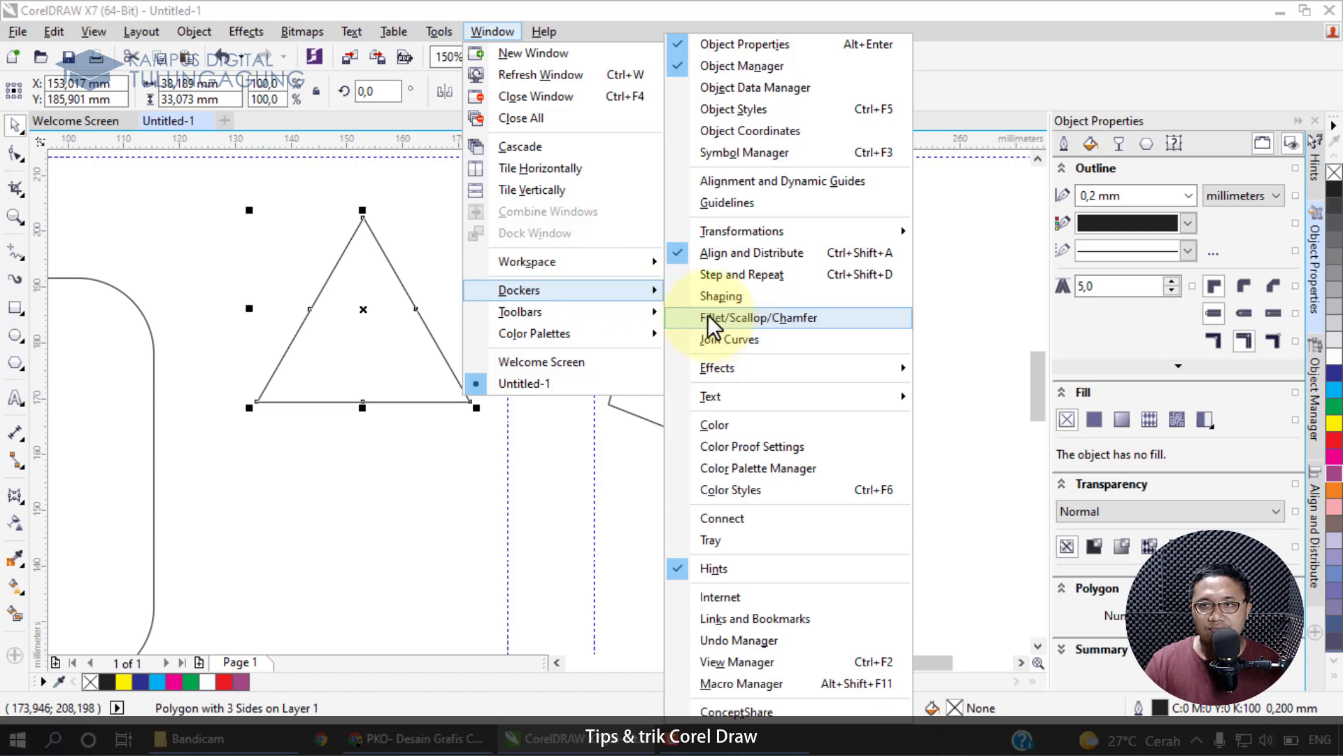
left_click(757, 316)
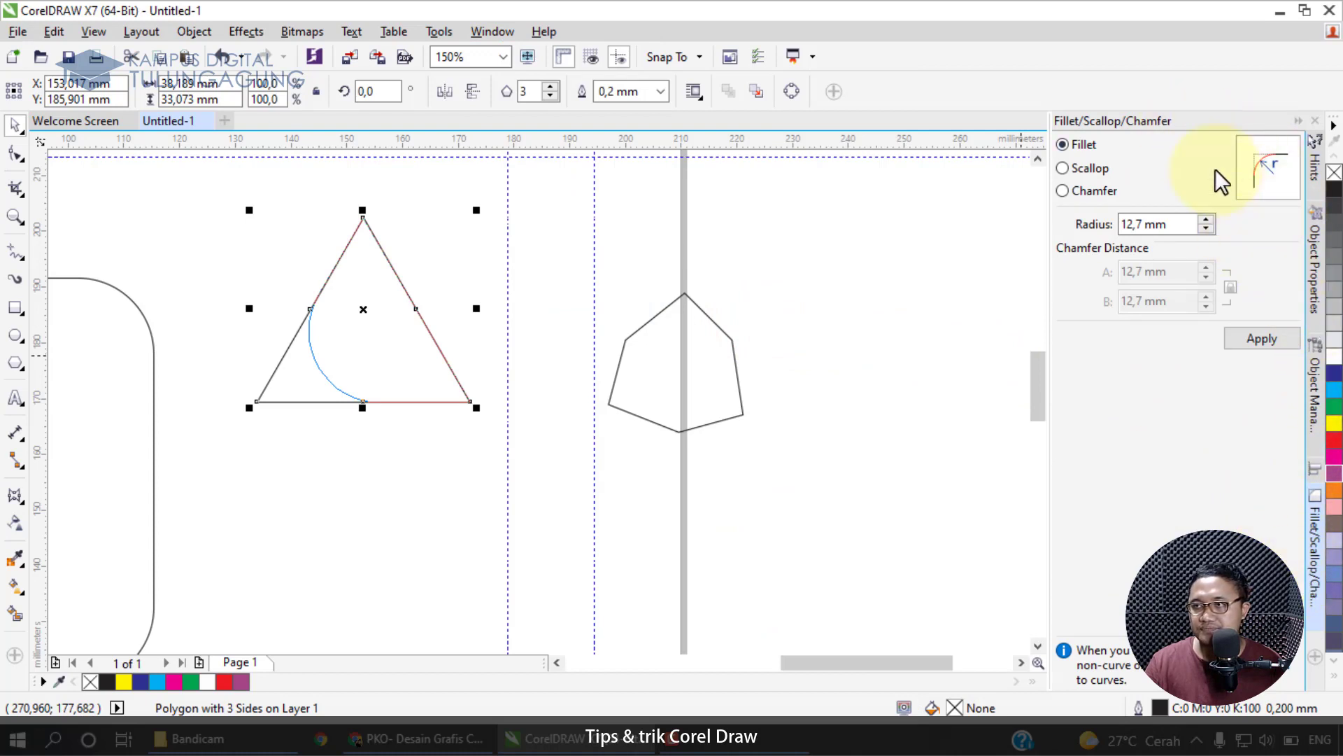
- Fillet the triangle's corners with a radius of 2.9 mm
left_click(1211, 228)
left_click_drag(1211, 228, 1212, 228)
left_click_drag(841, 658, 762, 674)
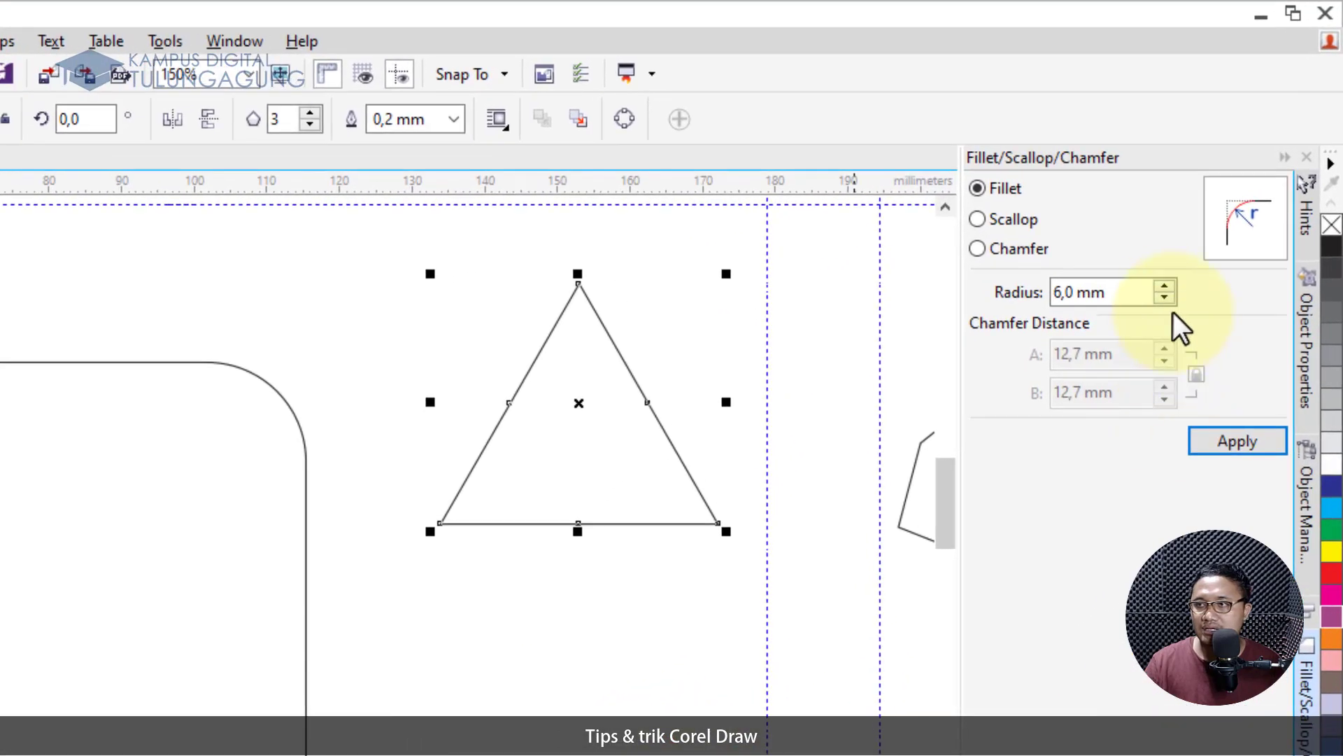
left_click_drag(1165, 298, 1165, 298)
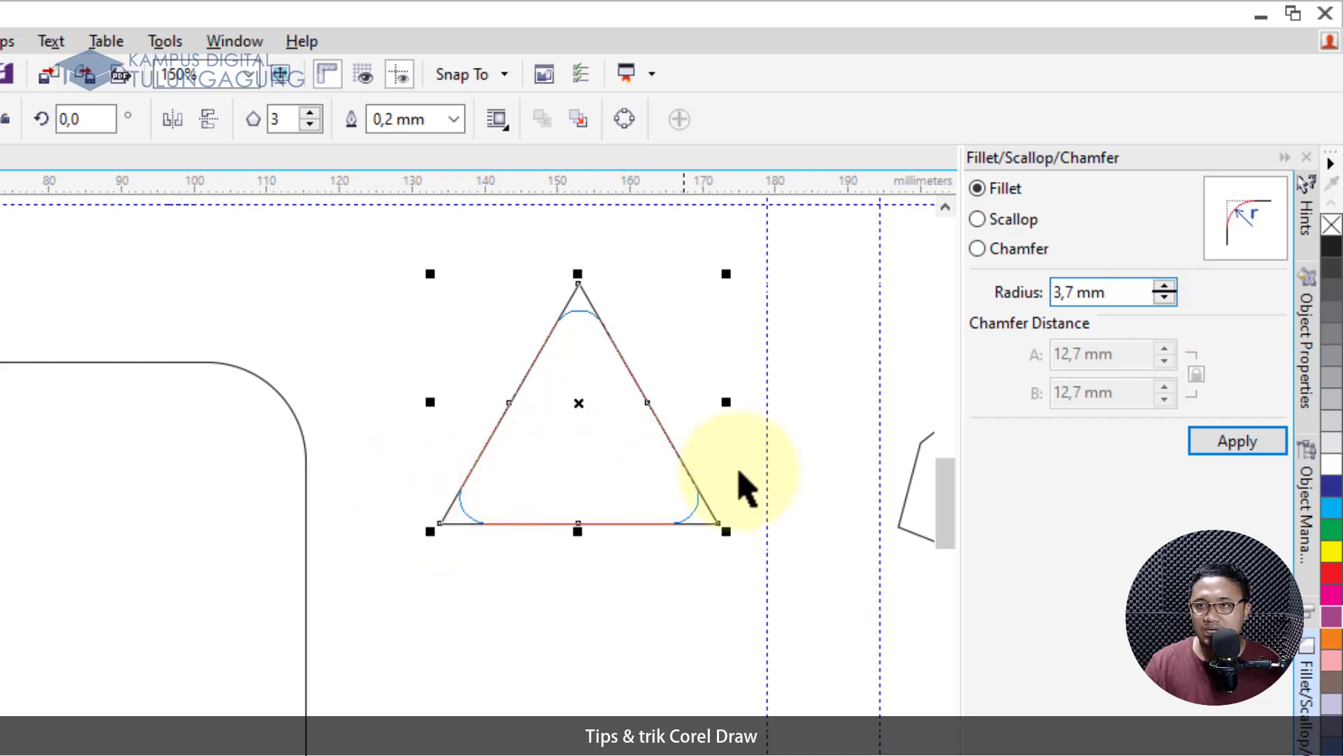
left_click_drag(1166, 298, 1166, 295)
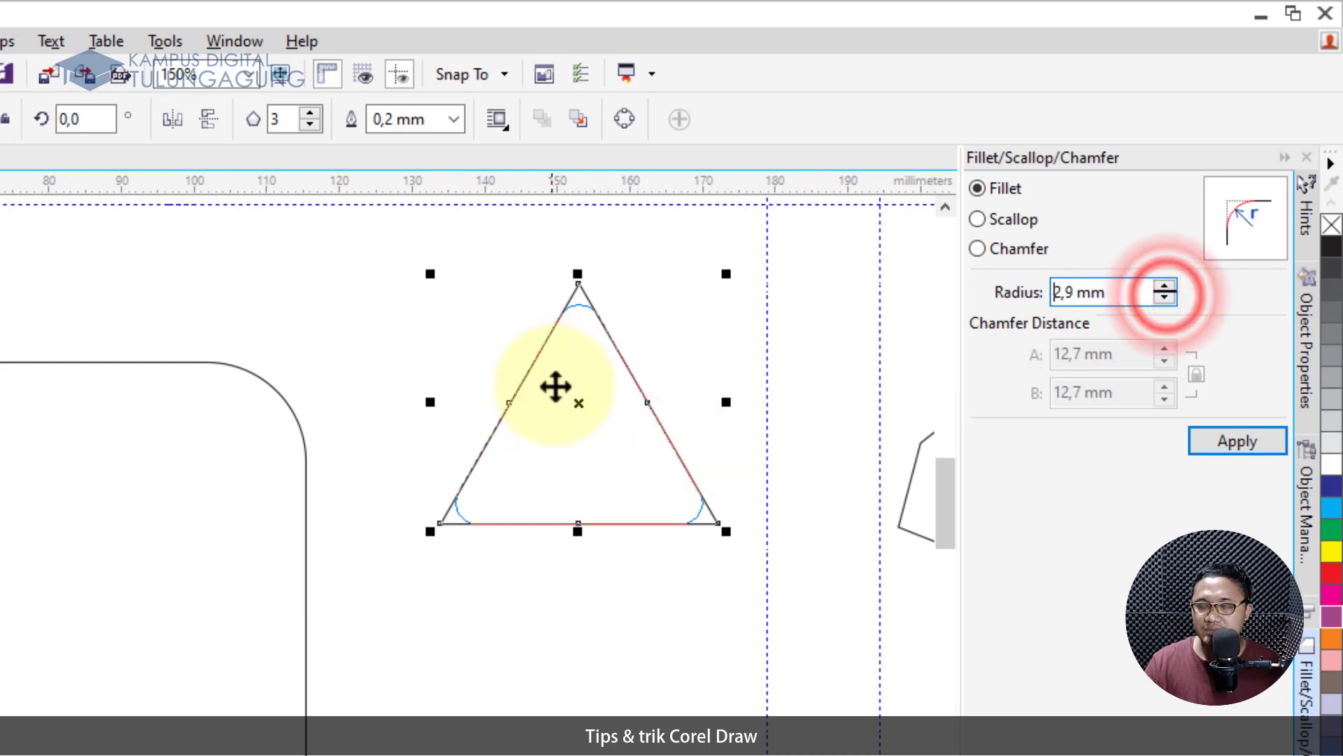
left_click(1237, 441)
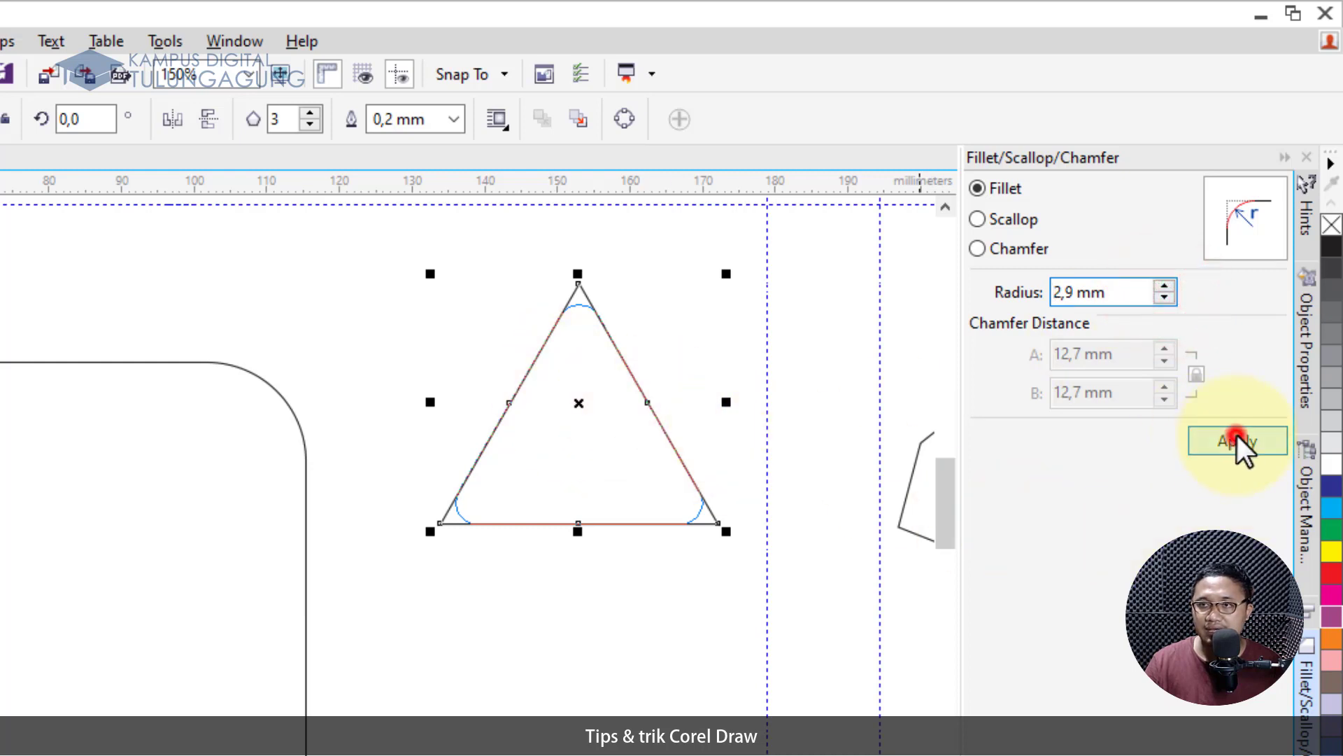
- Move the rounded triangle to the empty area above the rounded rectangle
left_click_drag(603, 468, 492, 365)
left_click_drag(943, 489, 942, 458)
left_click_drag(470, 563, 74, 358)
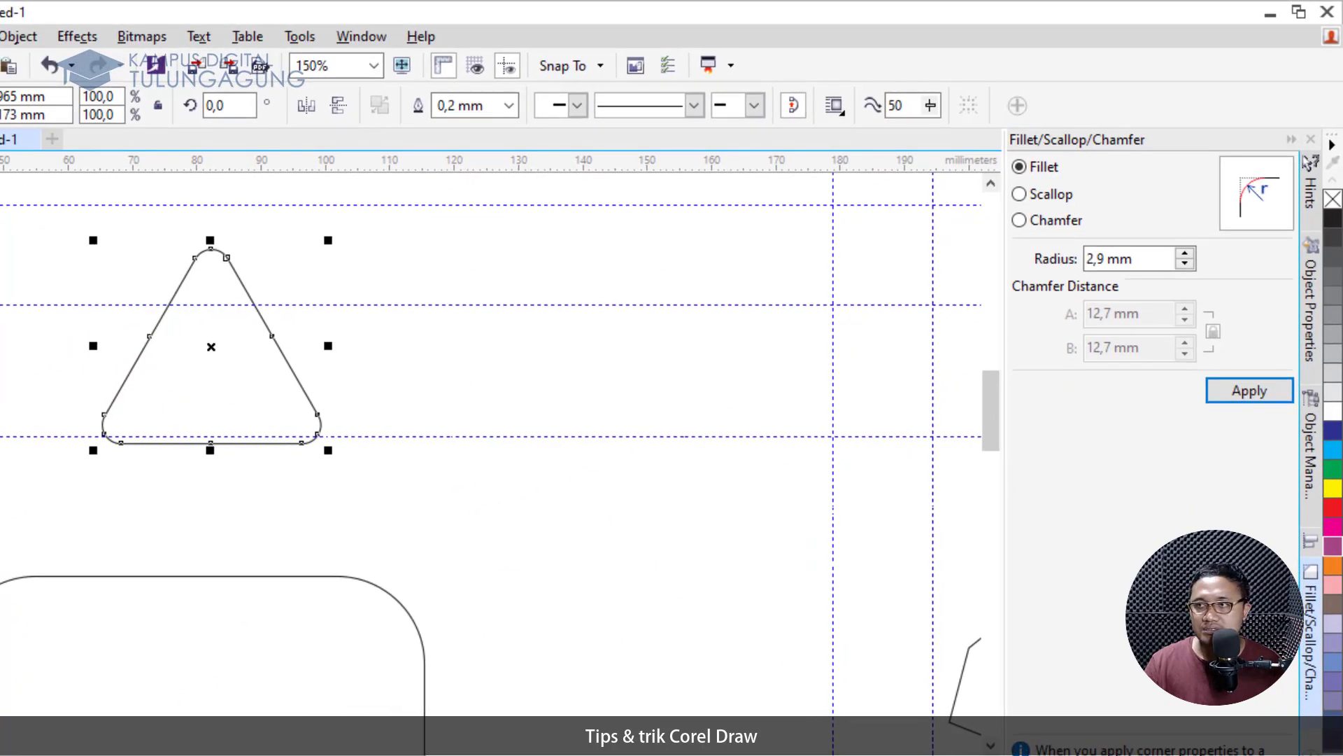
- Draw a five-sided polygon to the right of the rounded triangle and shift it closer to the triangle
key("y")
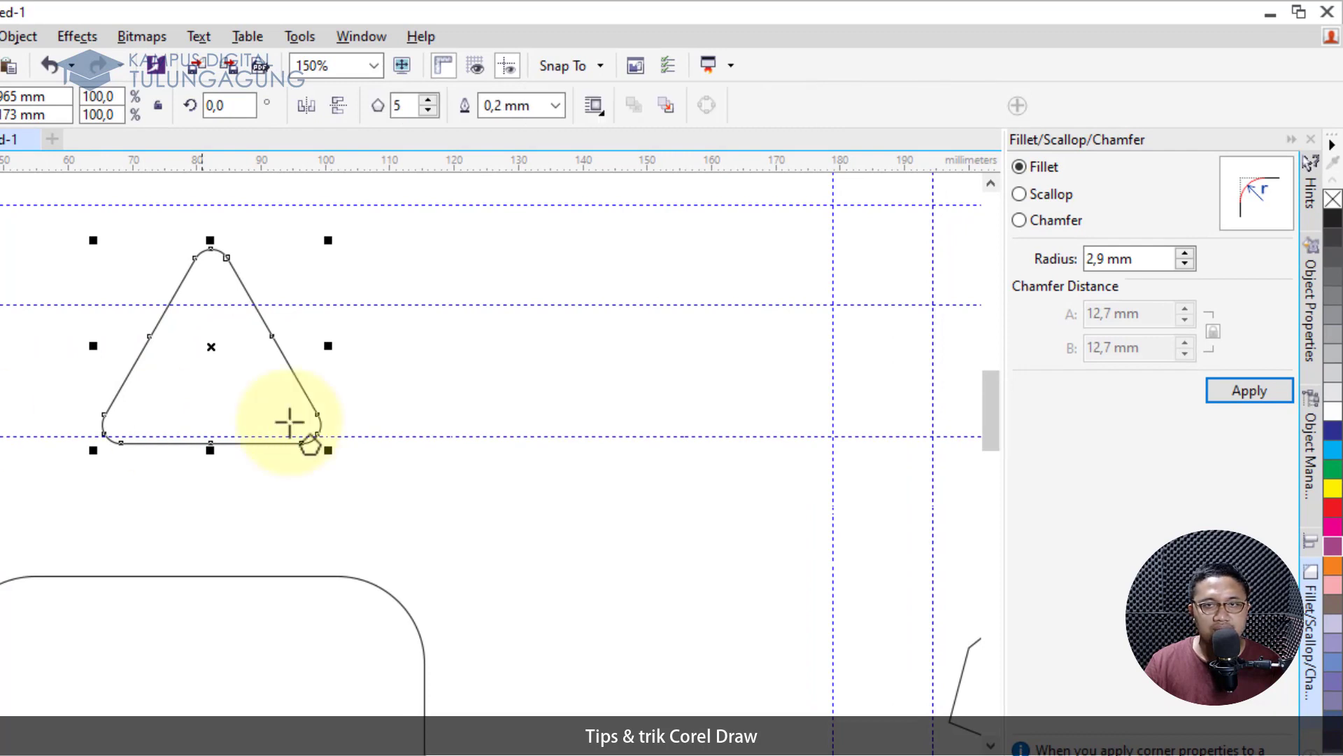
left_click_drag(423, 273, 636, 470)
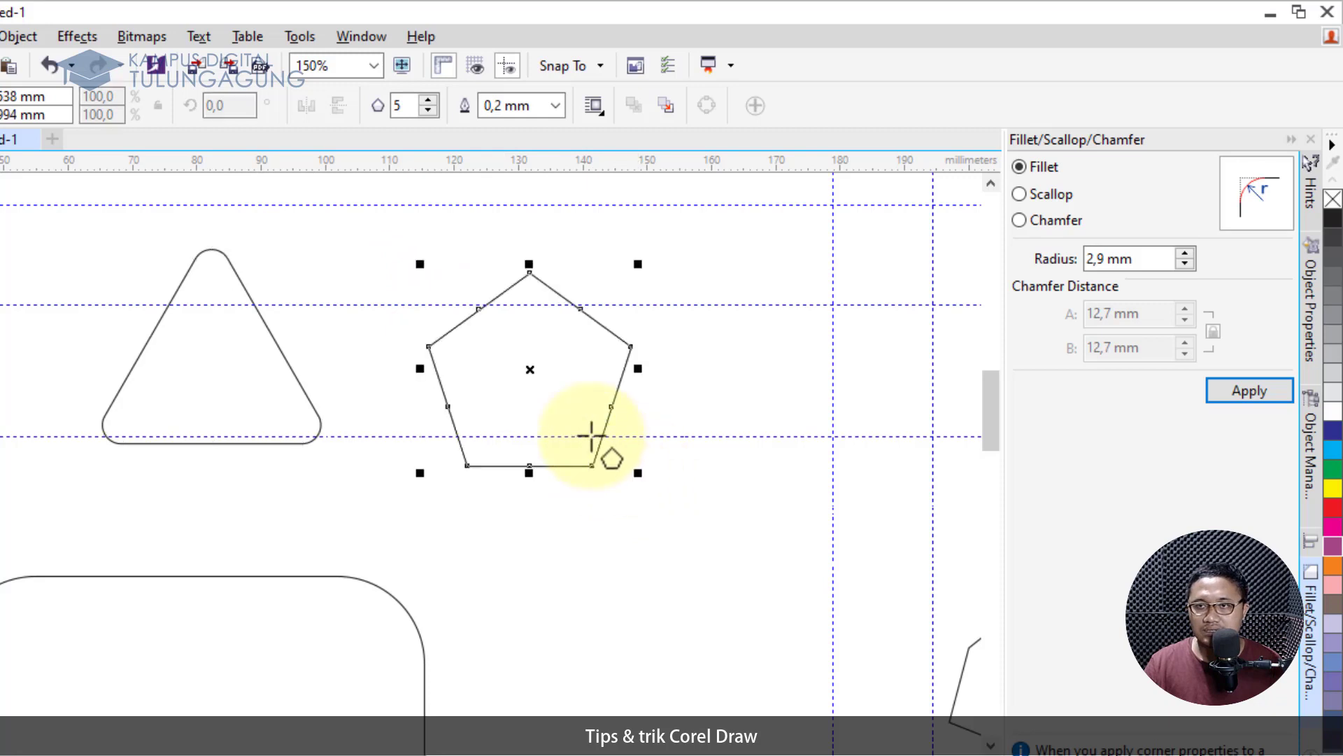
left_click_drag(480, 375, 430, 346)
- Fillet the new pentagon's corners with a radius of 4 mm
left_click(1184, 265)
left_click(1184, 265)
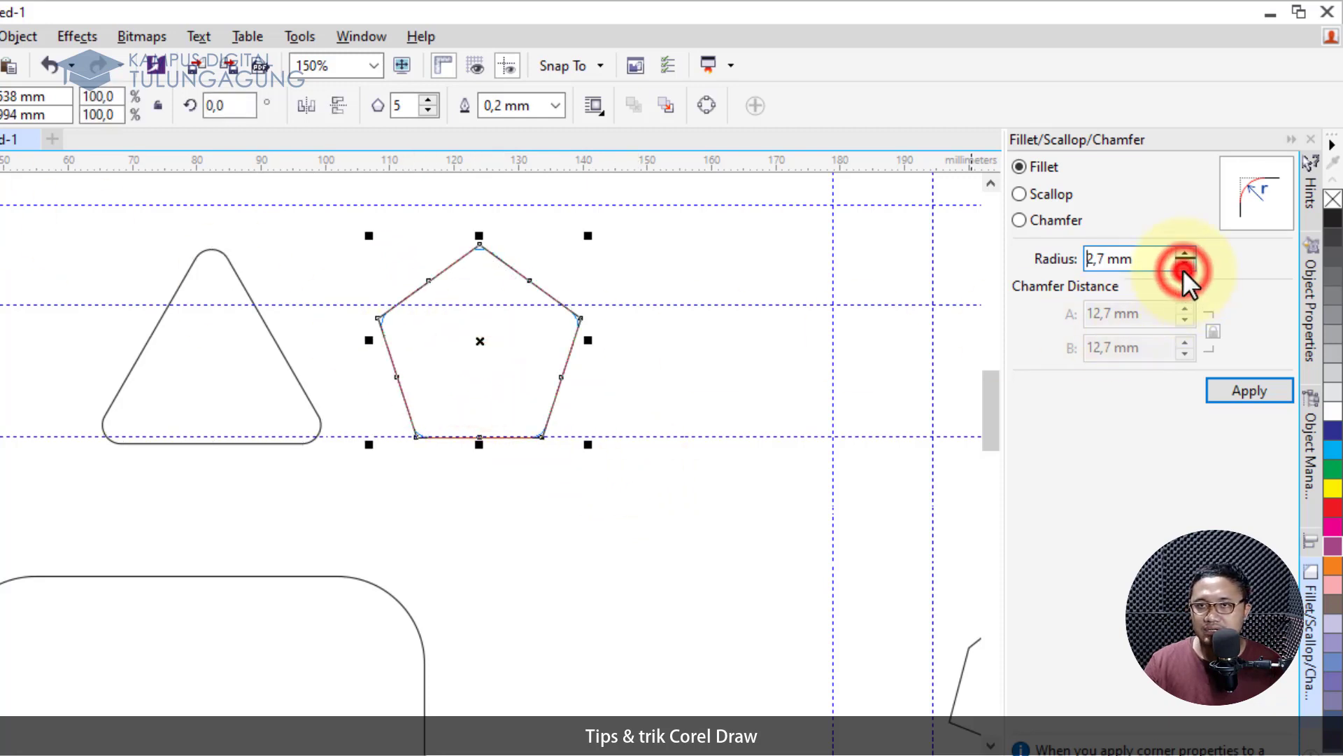
left_click(1185, 266)
left_click(1185, 253)
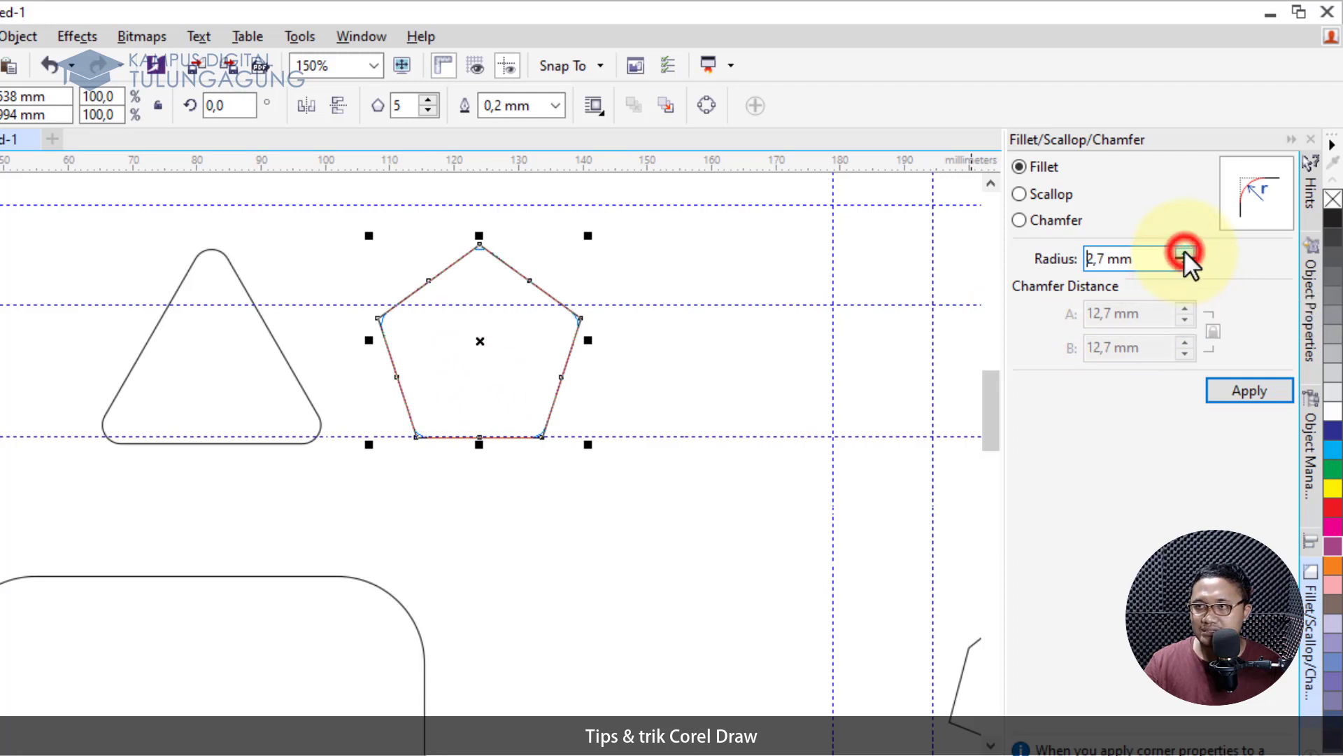
left_click(1184, 253)
left_click(1184, 254)
left_click(1185, 254)
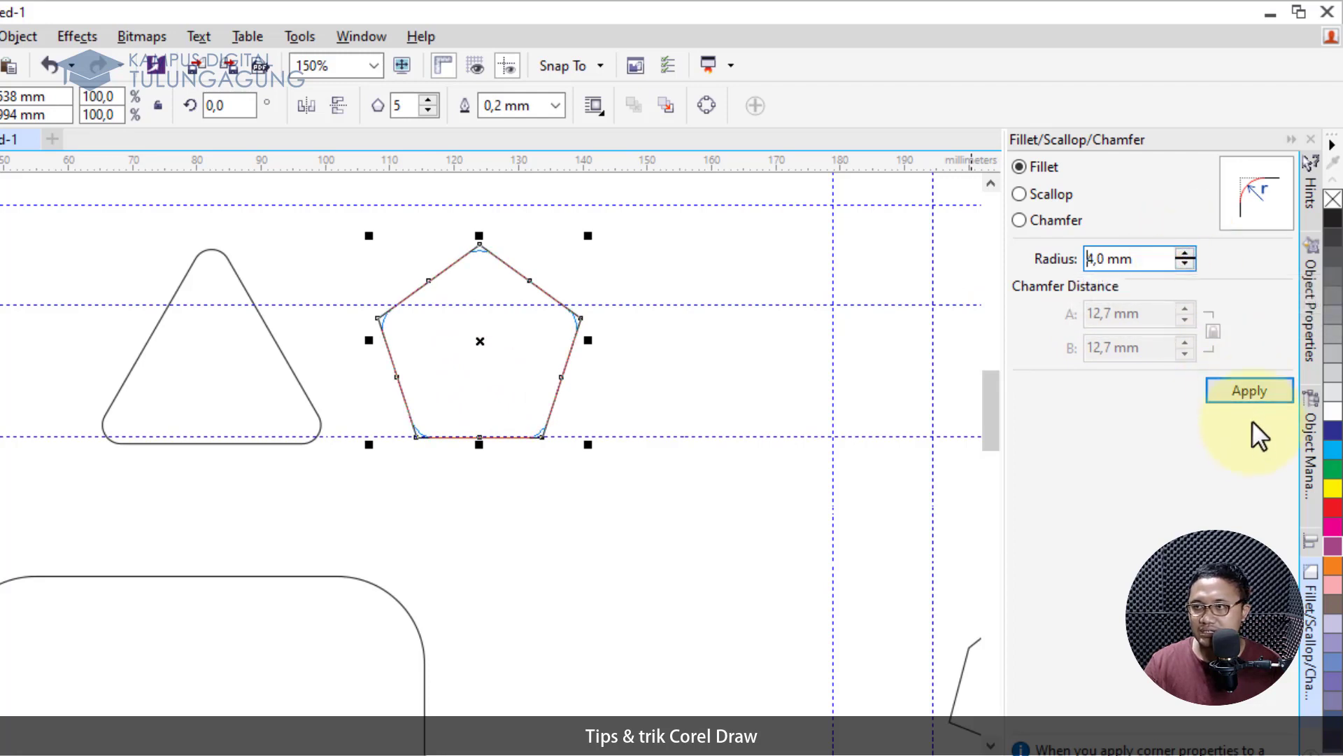
left_click(1250, 391)
- Move the rounded triangle and the rounded pentagon to the left to free space beside them
left_click(689, 397)
left_click_drag(277, 381, 152, 371)
left_click_drag(456, 384, 313, 382)
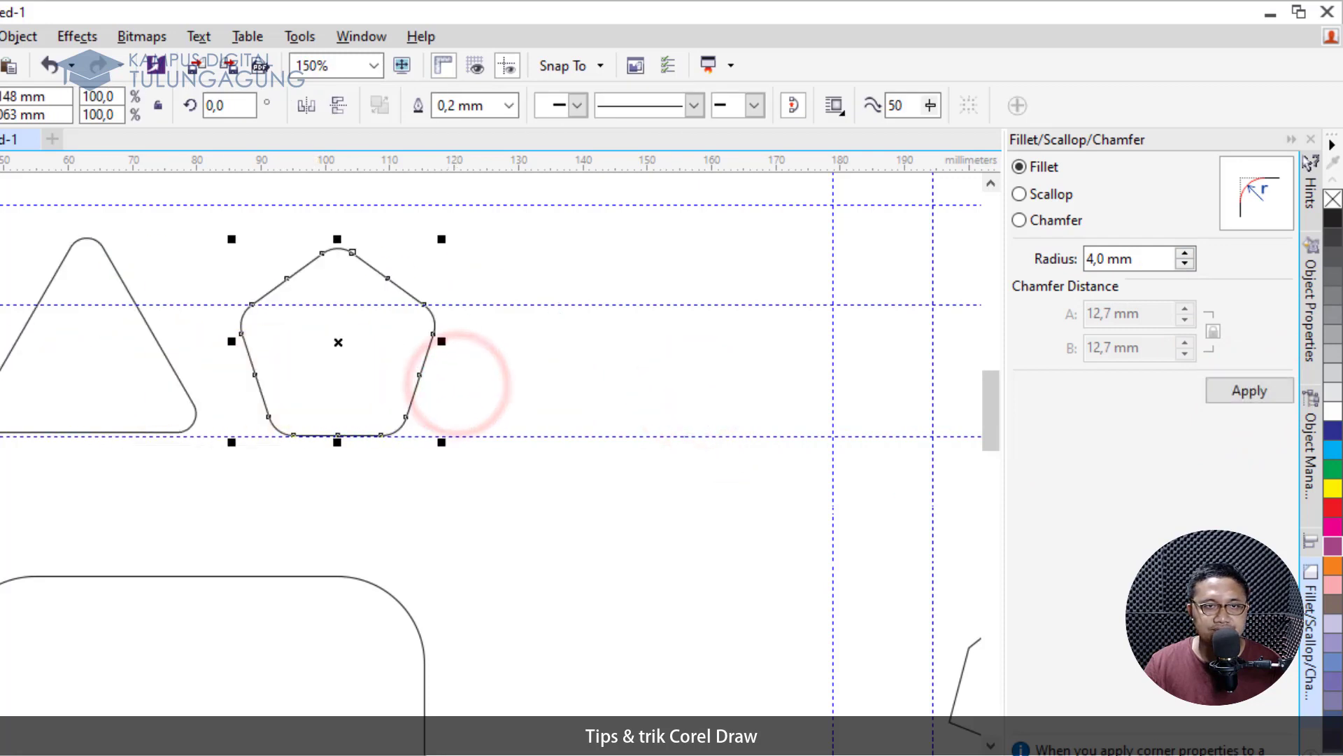
- Draw another pentagon to the right of the rounded one and scallop its corners with a radius of 2 mm
key("y")
mouse_move(566, 223)
left_mouse_down()
mouse_move(739, 422)
mouse_move(699, 384)
mouse_move(768, 414)
left_mouse_up()
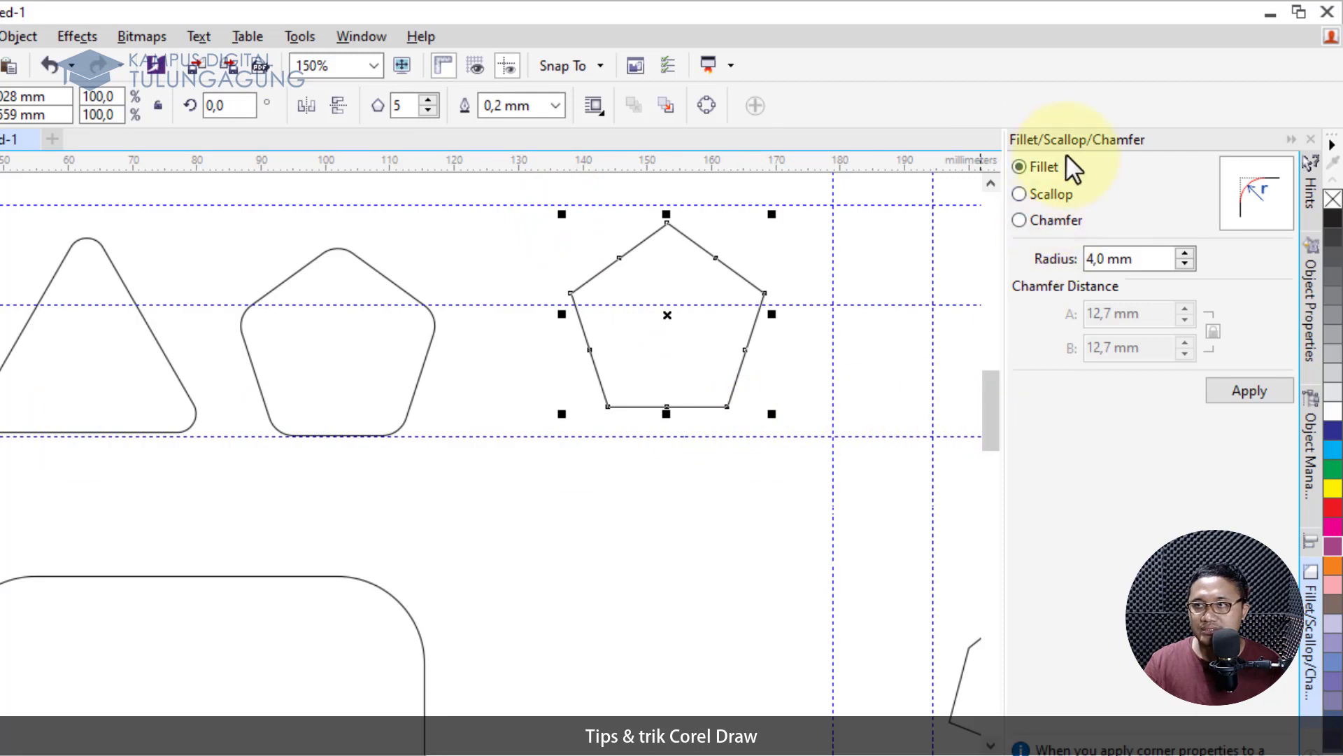
left_click(1056, 196)
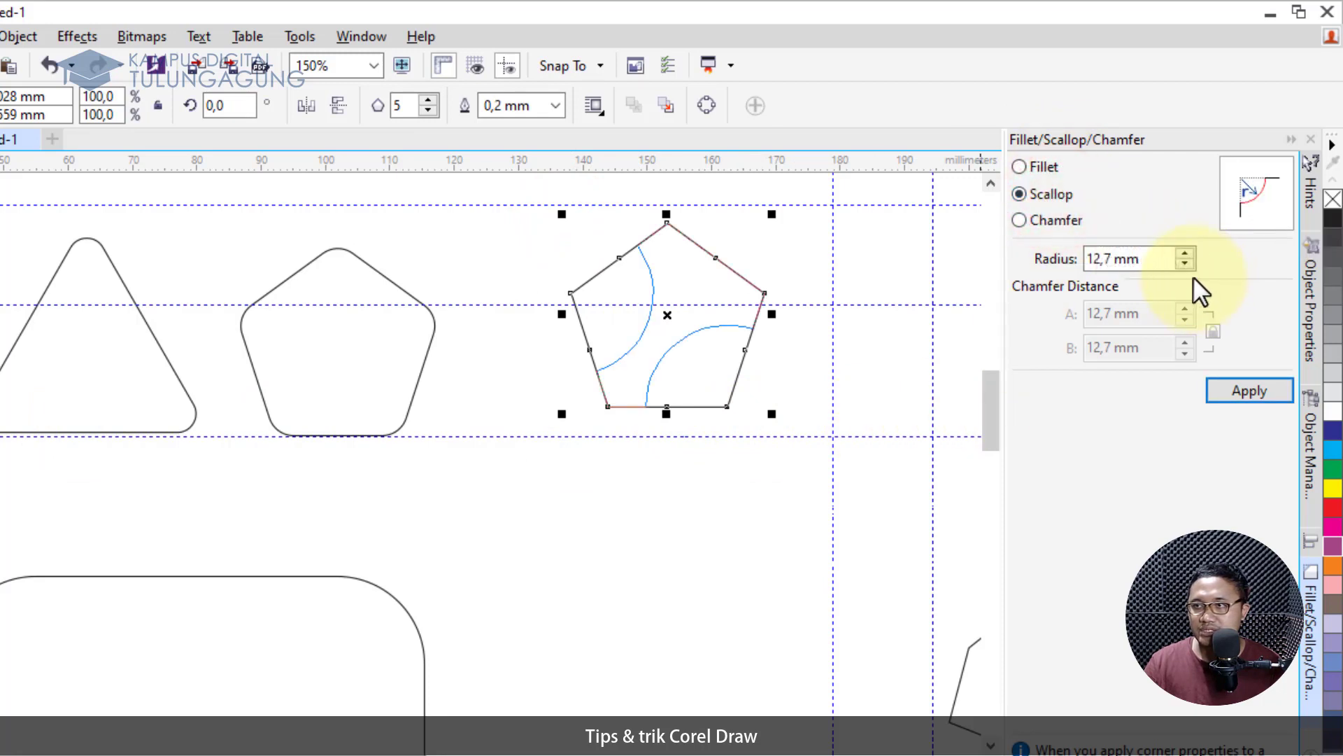
double_click(1153, 258)
type("1")
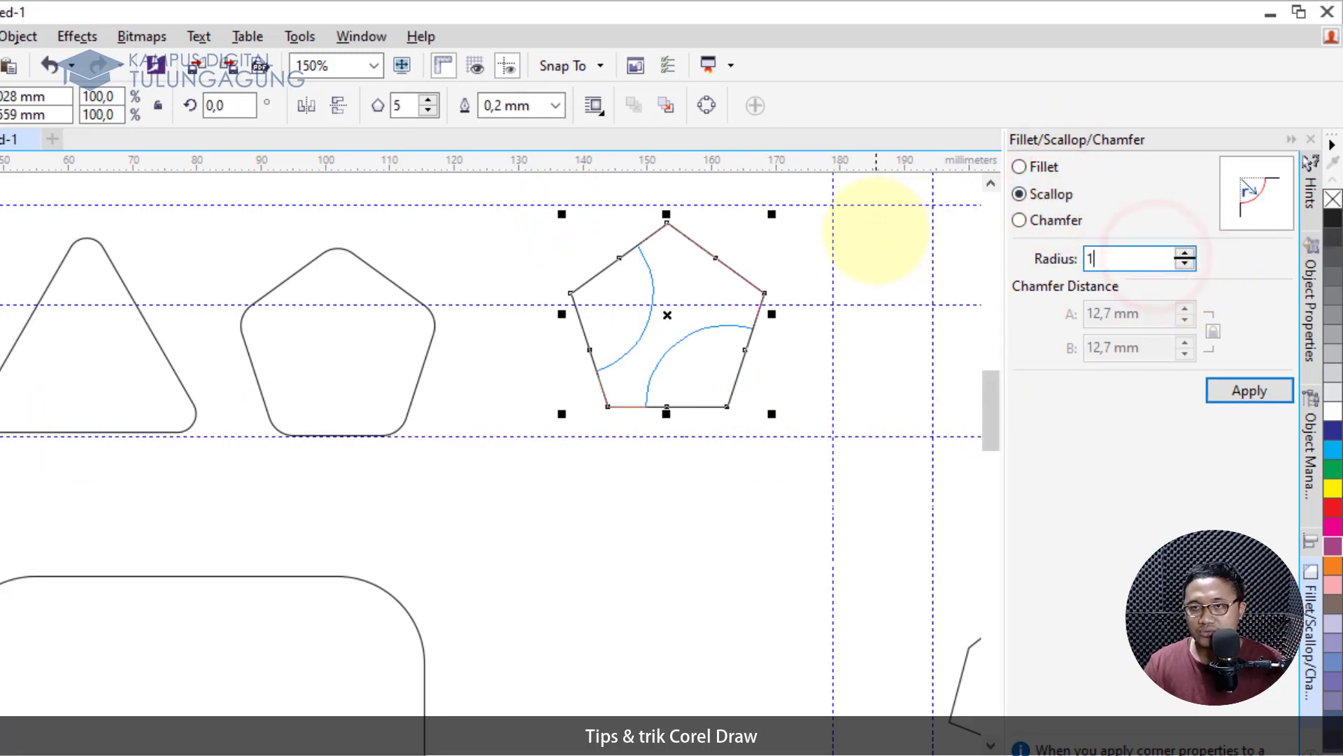
left_click(1188, 252)
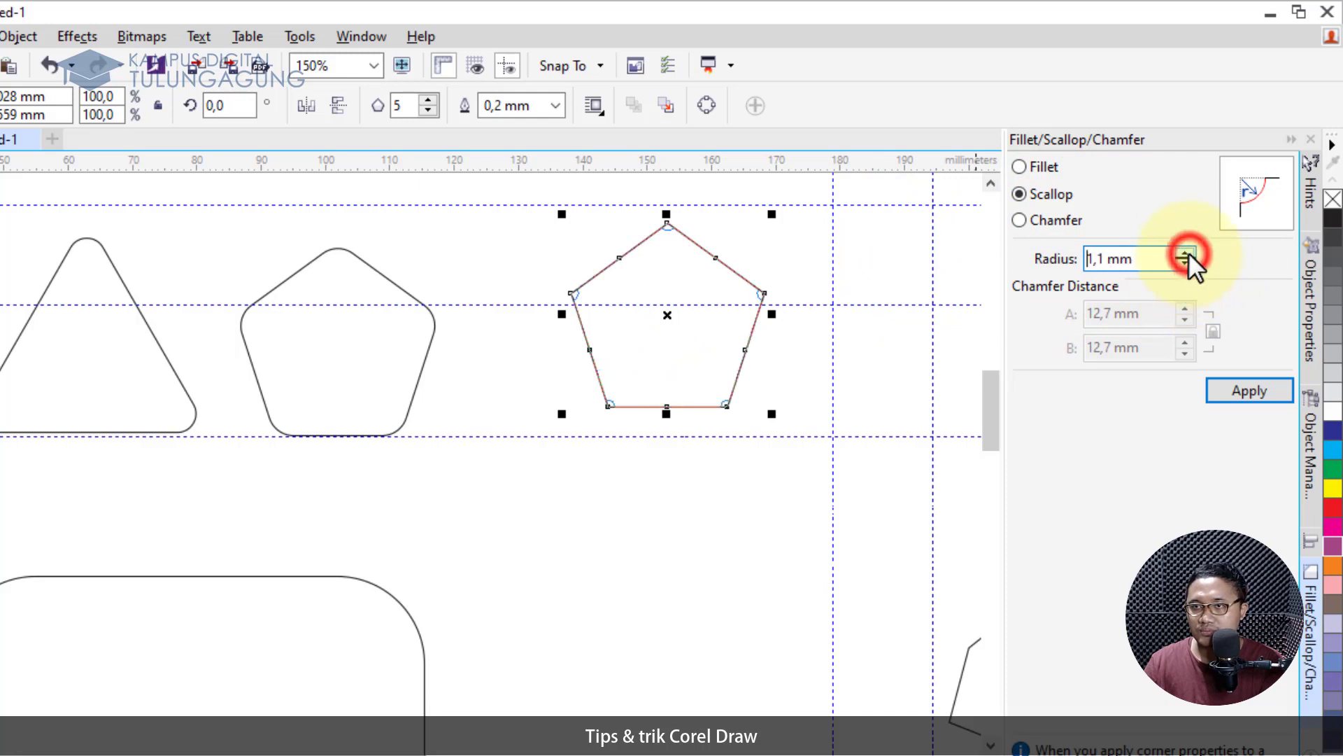
left_click(1185, 263)
left_click(1185, 263)
left_click(1186, 262)
left_click(1185, 263)
left_click(1185, 262)
left_click(1185, 262)
left_click(1185, 252)
left_click(1185, 251)
left_click(1185, 252)
left_click(1185, 252)
left_click(1185, 252)
left_click(1185, 252)
left_click(1185, 252)
left_click(1185, 252)
left_click(1185, 252)
left_click(1185, 252)
left_click(1185, 252)
left_click(1185, 252)
left_click(1185, 252)
left_click(1185, 252)
left_click(1185, 251)
left_click(1250, 390)
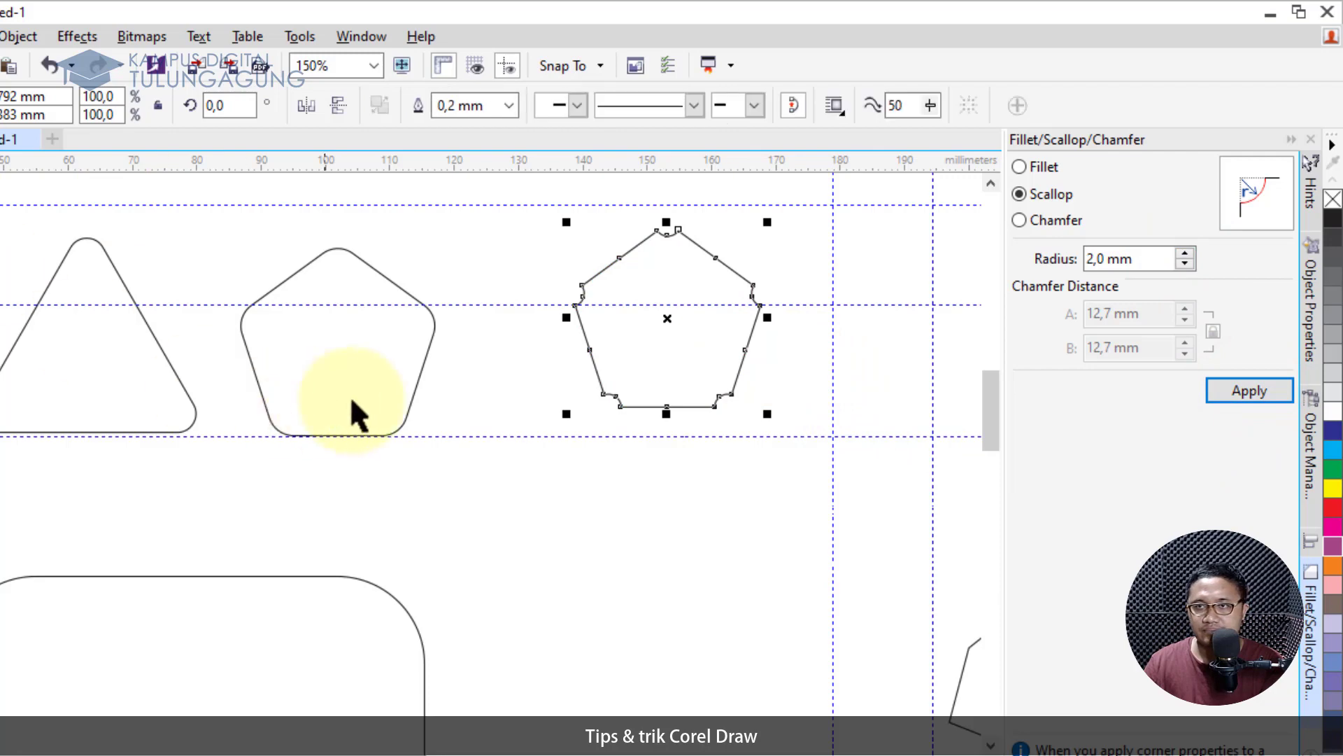
- Move the scalloped pentagon closer to the rounded pentagon
left_click(480, 386)
left_click(687, 359)
left_click_drag(597, 360, 593, 360)
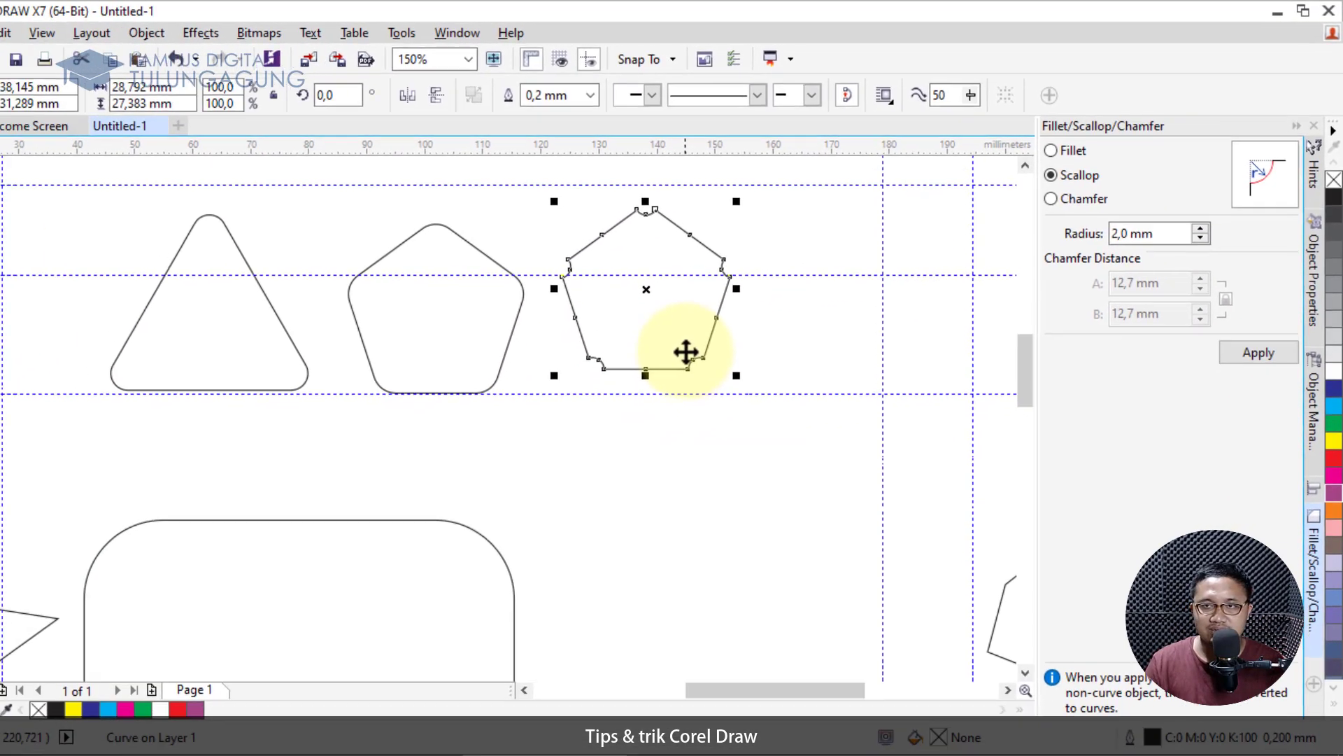
scroll(584, 284, "up", 2)
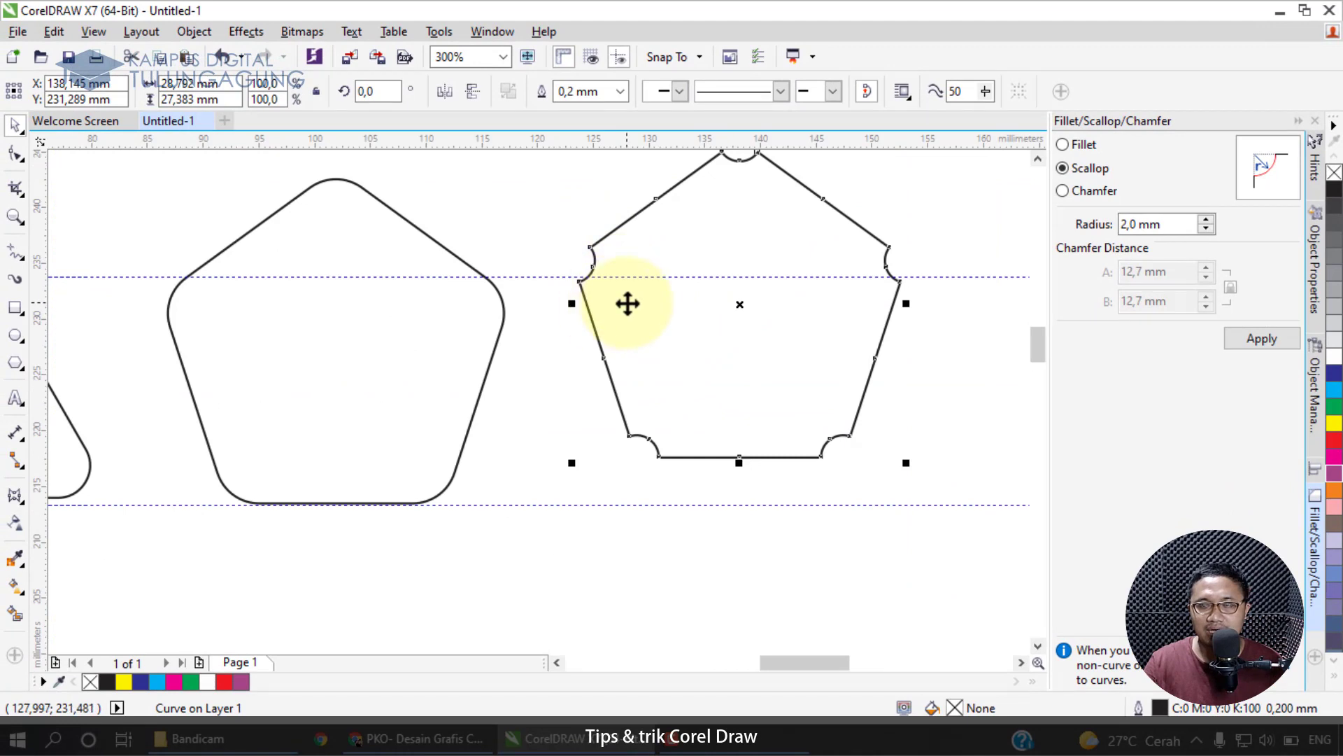
left_click_drag(628, 303, 624, 299)
scroll(161, 378, "down", 2)
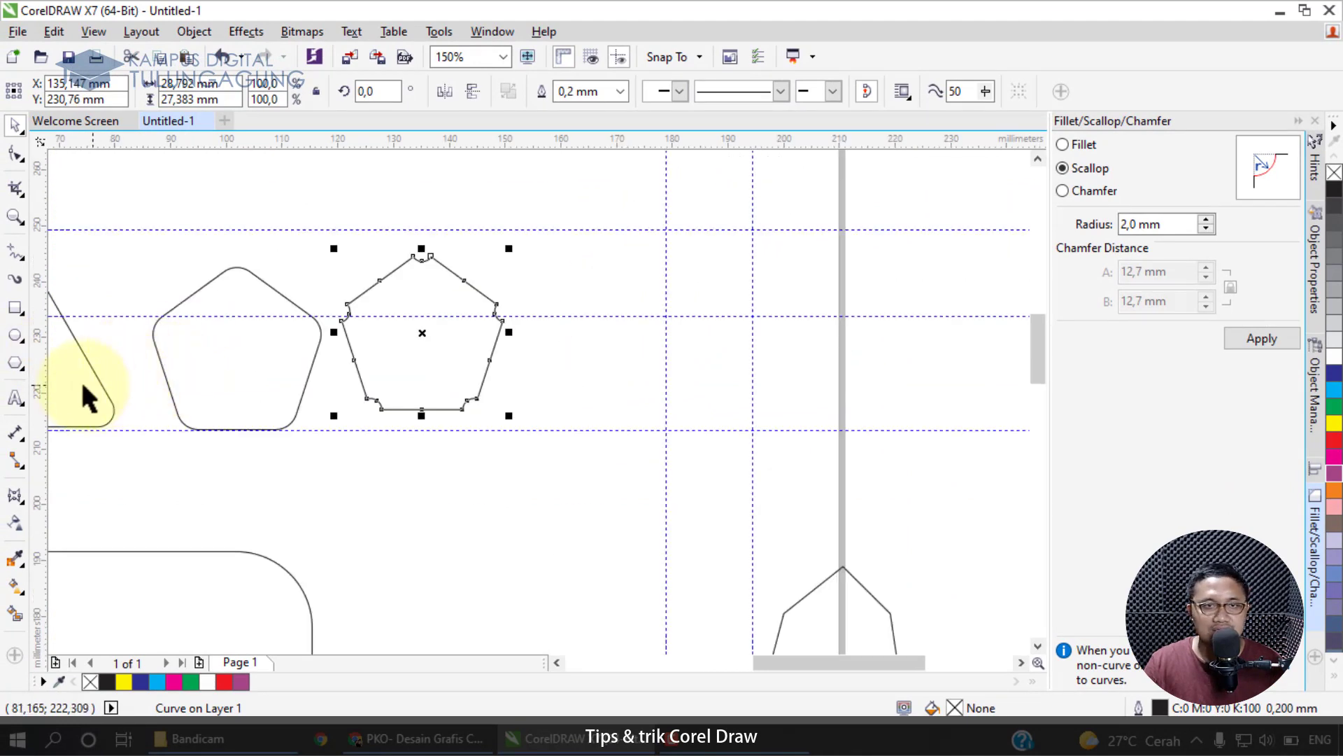
- Draw another pentagon about 28 mm wide to the right of the scalloped one and chamfer its corners with a distance of 3 mm
left_click(16, 362)
left_click_drag(543, 277, 695, 428)
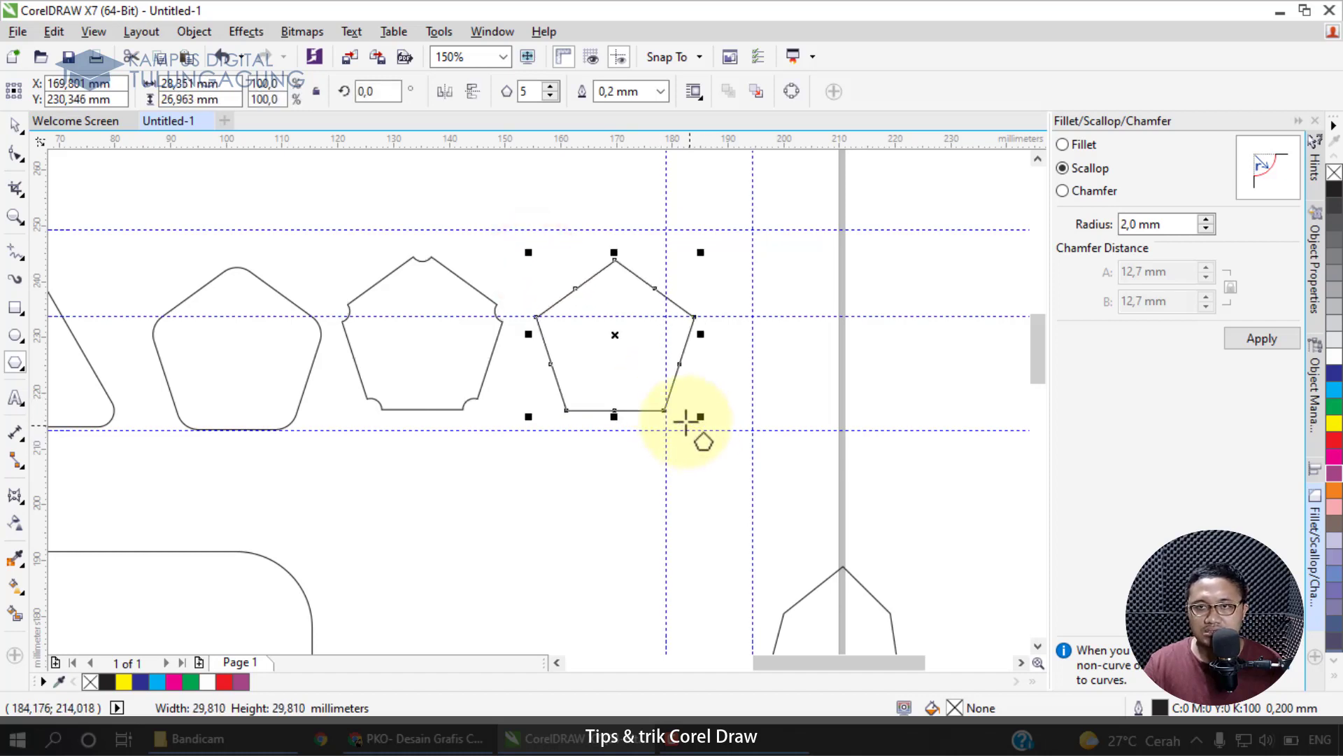
left_click(1095, 190)
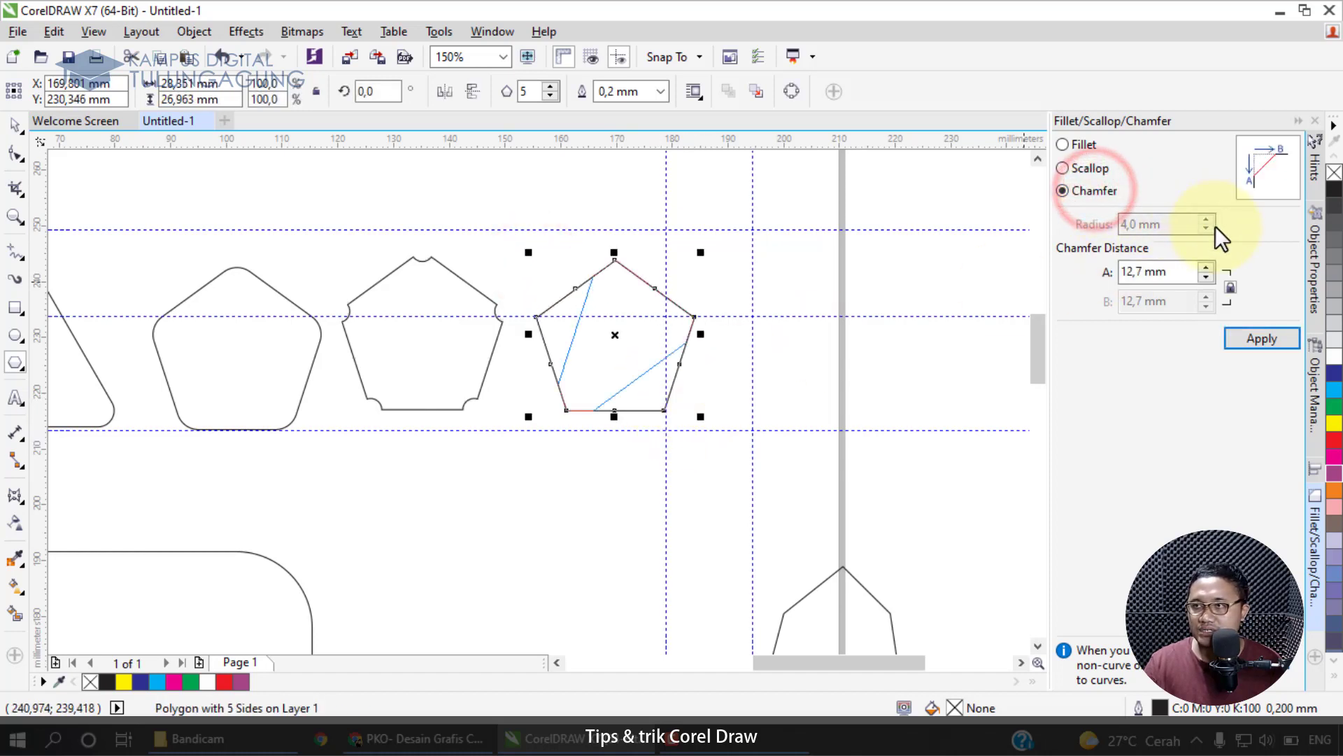
left_click(1206, 277)
left_click(1207, 277)
left_click(1207, 277)
left_click(1208, 279)
left_click_drag(1182, 273, 1001, 264)
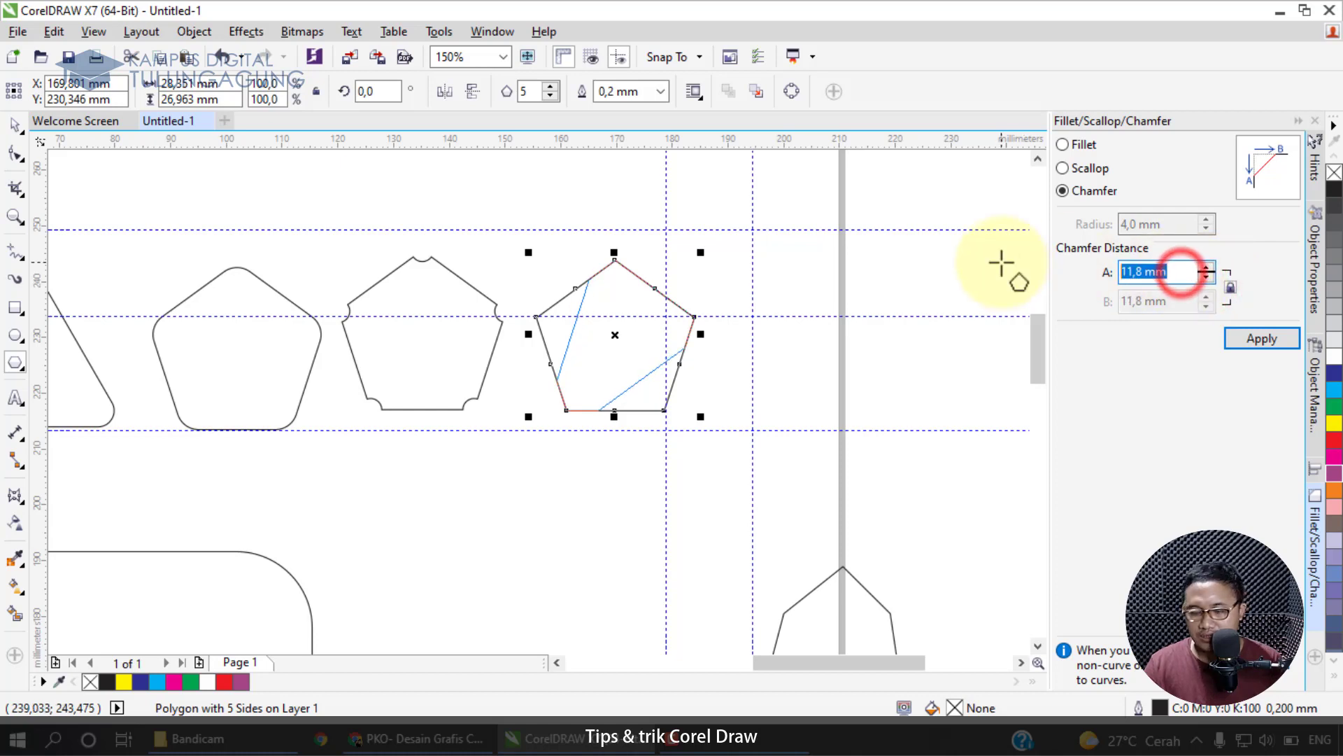
type("1")
left_click(1207, 266)
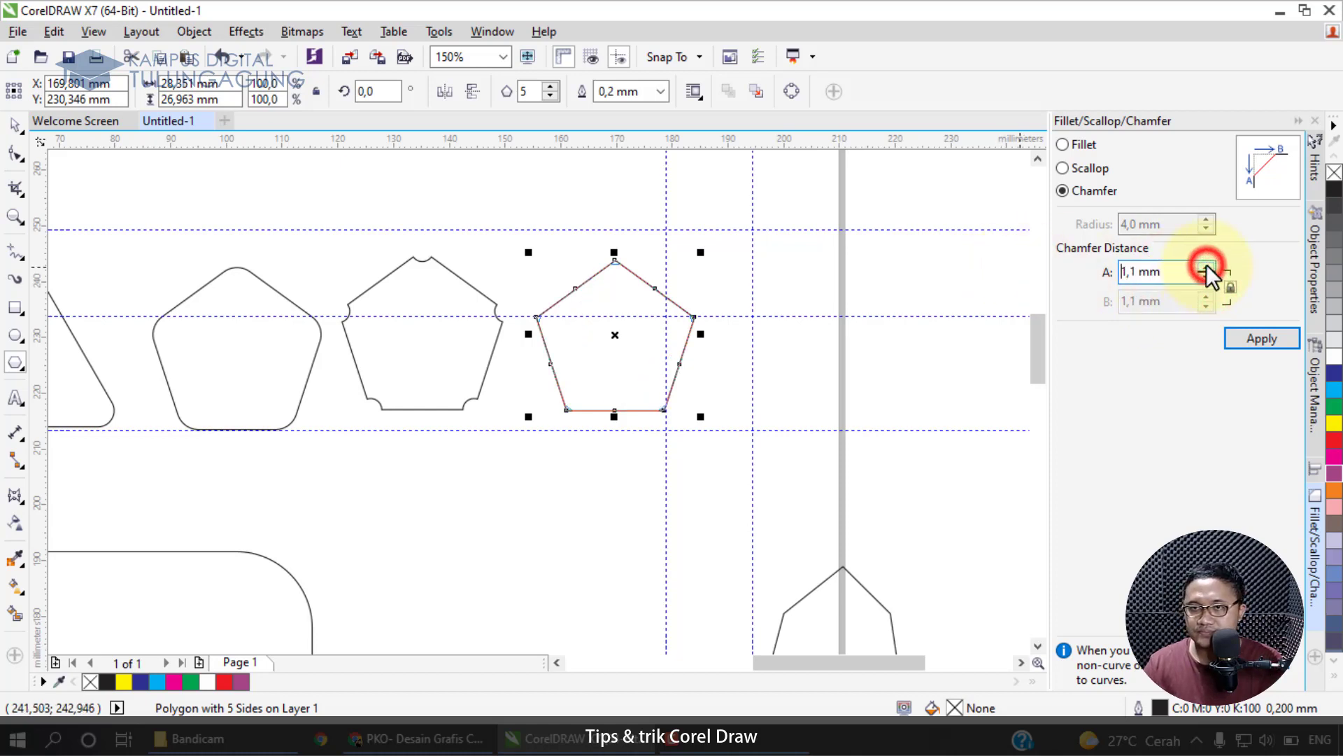
left_click(1206, 276)
left_click(1206, 275)
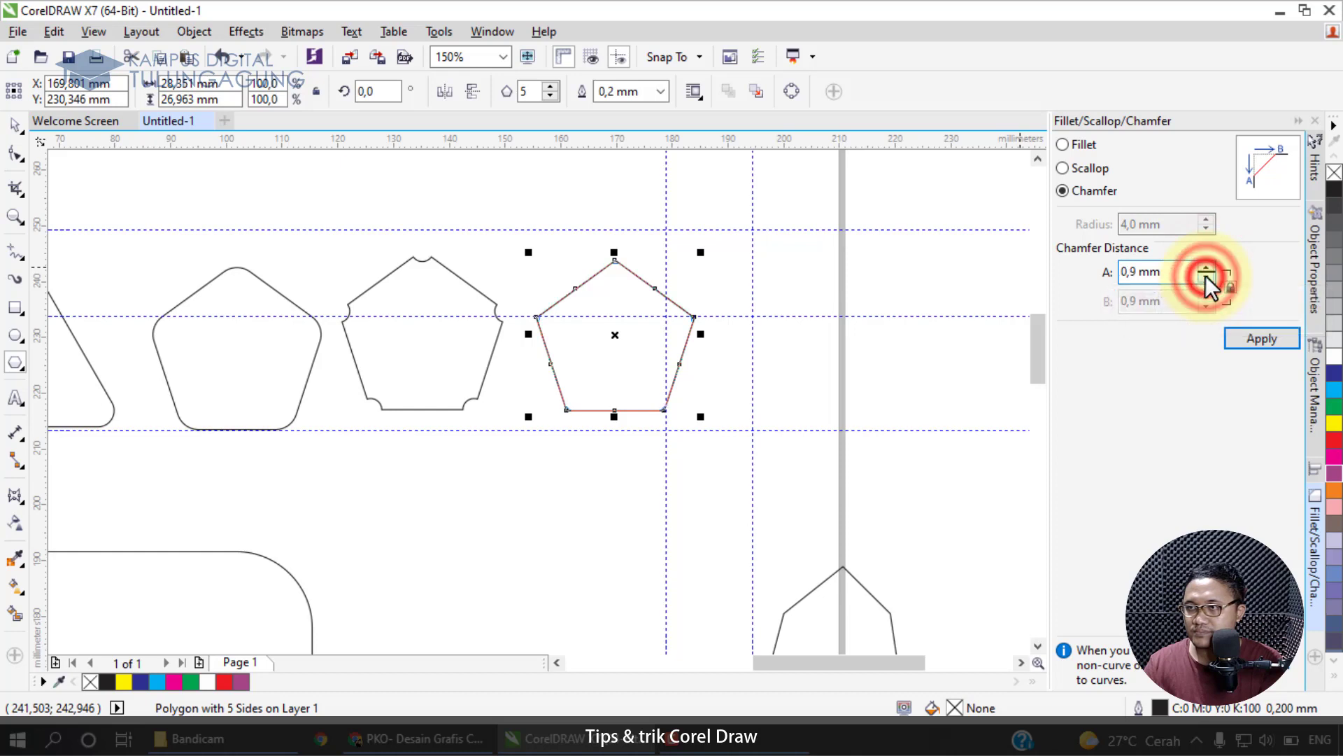
left_click(1206, 267)
left_click_drag(1206, 267, 1206, 266)
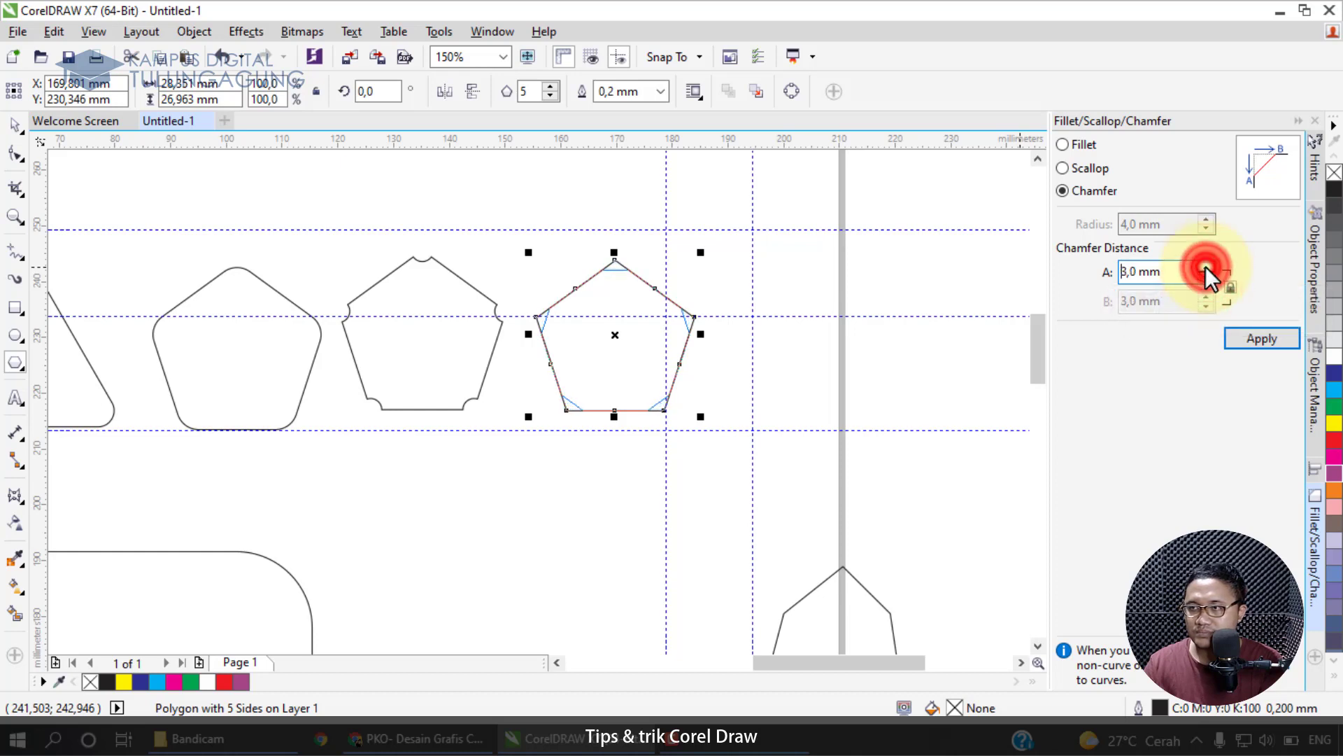
left_click(1253, 339)
left_click(14, 125)
left_click(368, 199)
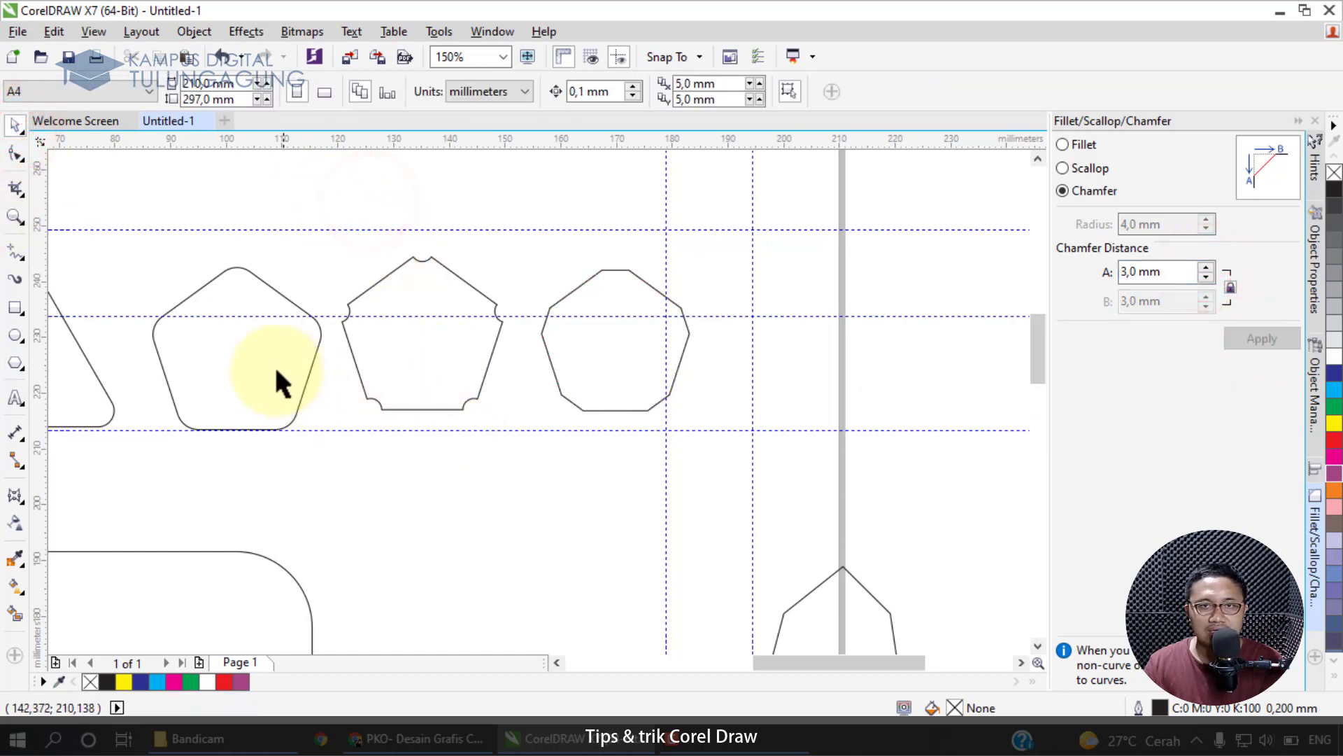
- Move the rounded pentagon slightly up and toward the scalloped pentagon
left_click(236, 348)
left_click_drag(252, 319, 252, 319)
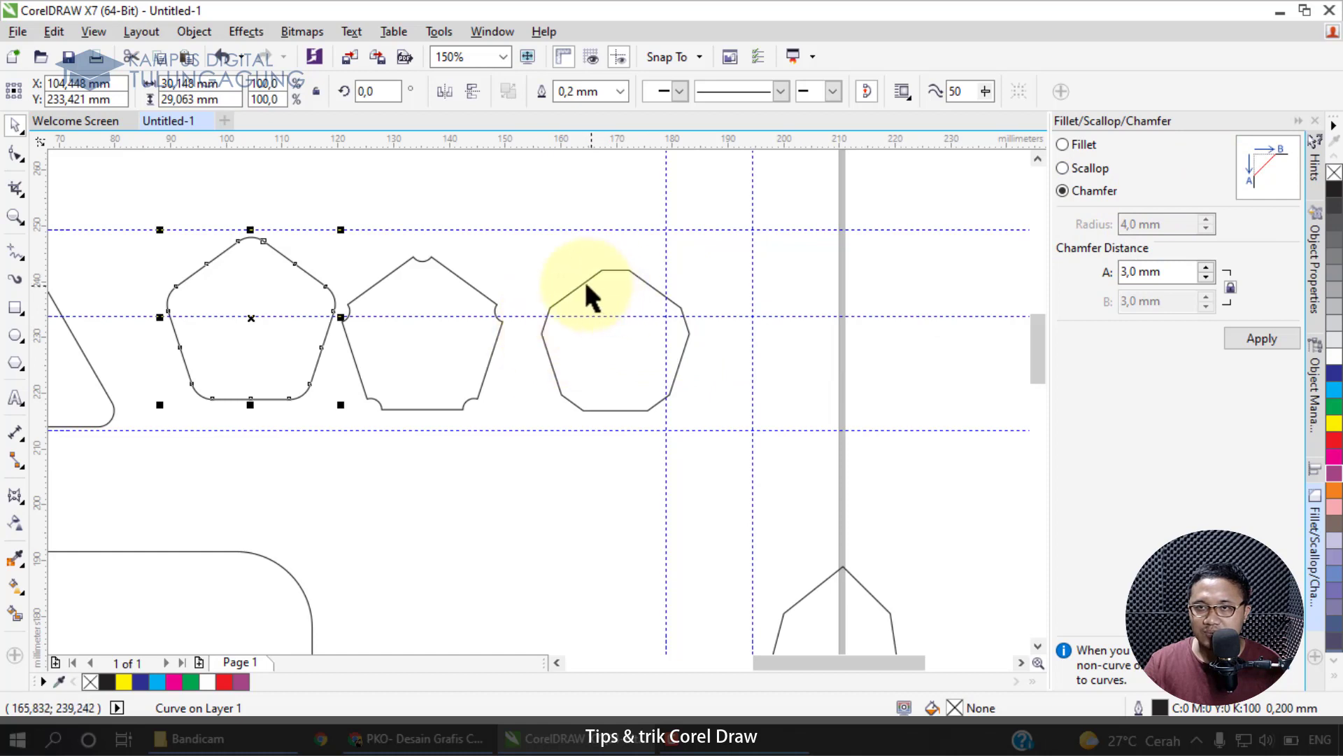
- Compare the Scallop and Chamfer corner types and their preview diagrams for the rounded pentagon, without applying them
left_click(1090, 168)
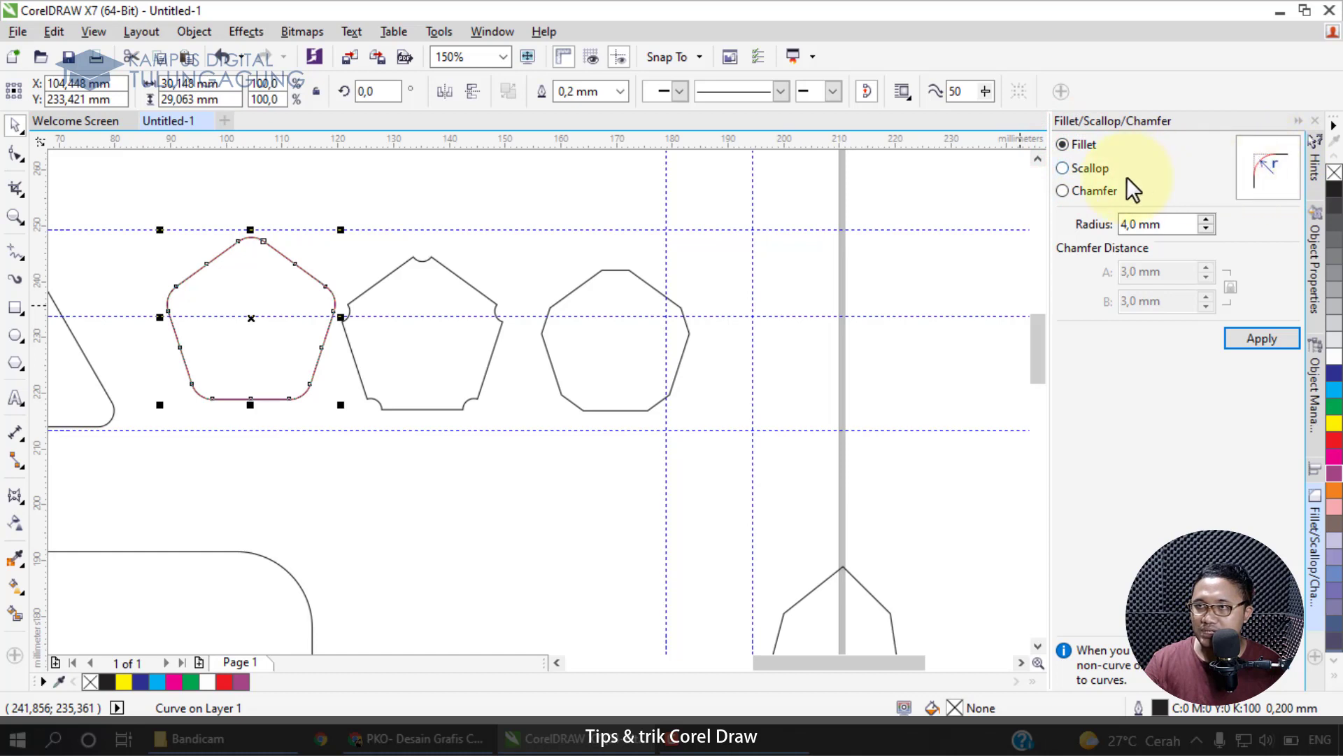
left_click(1096, 170)
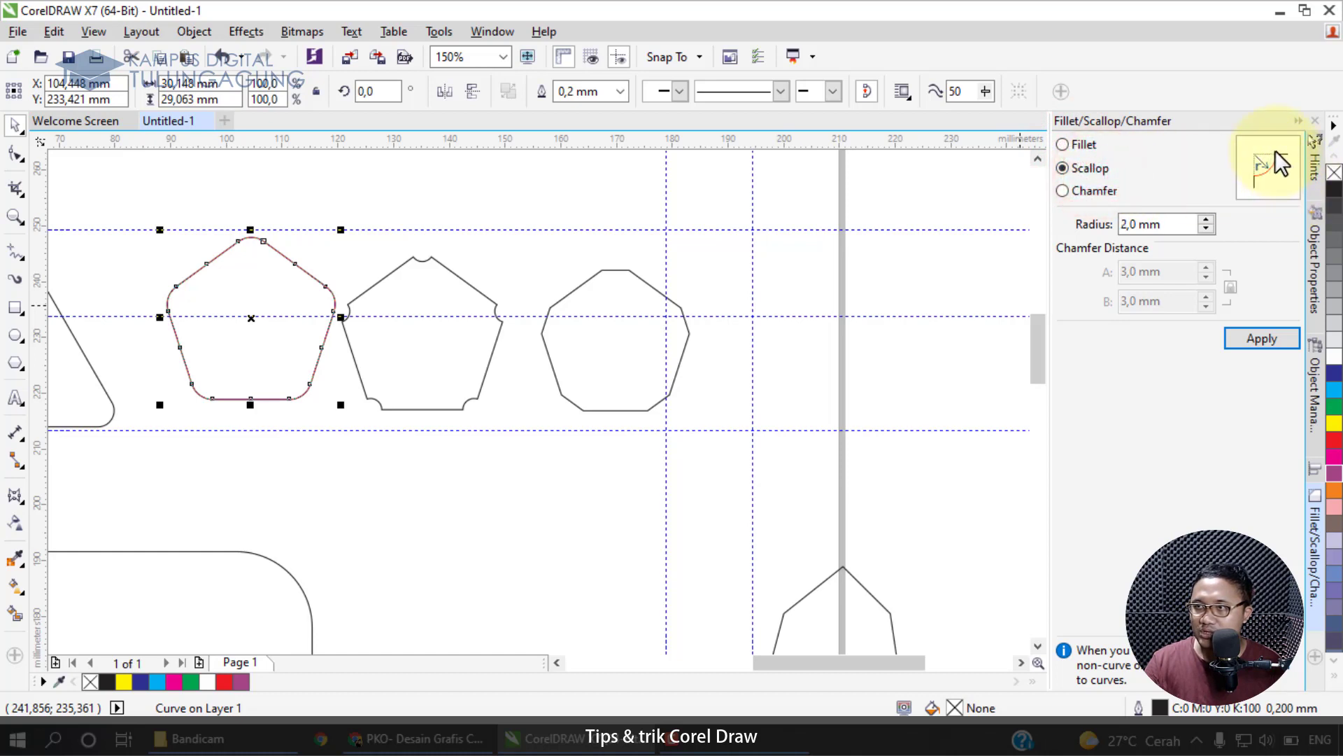
left_click(1102, 196)
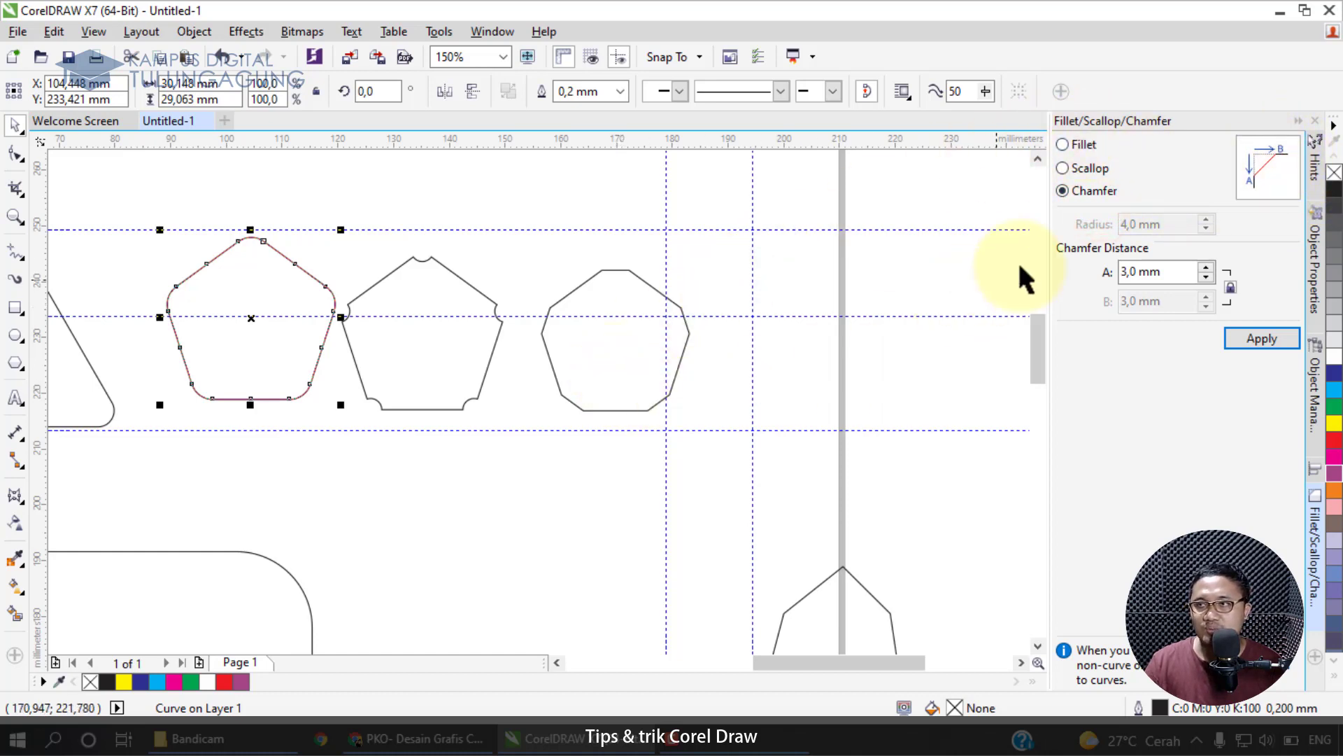
left_click(1095, 169)
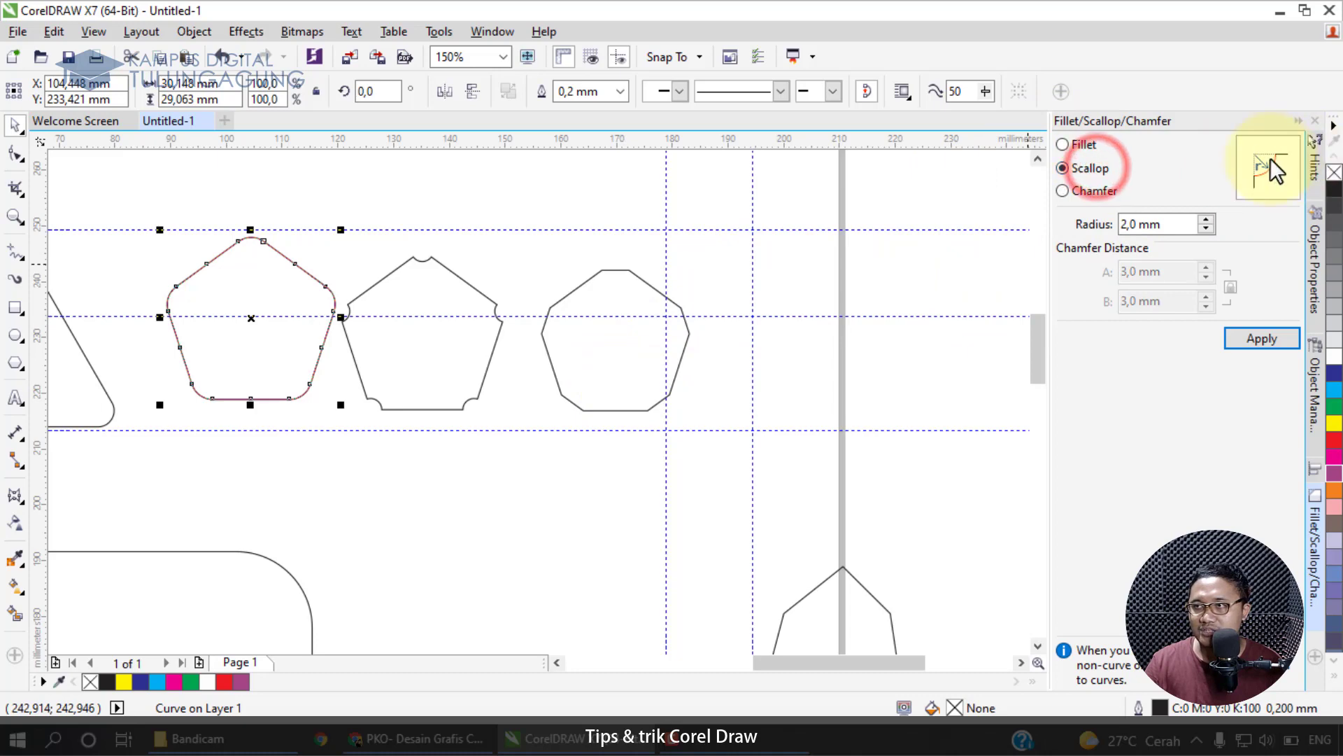
left_click(1107, 190)
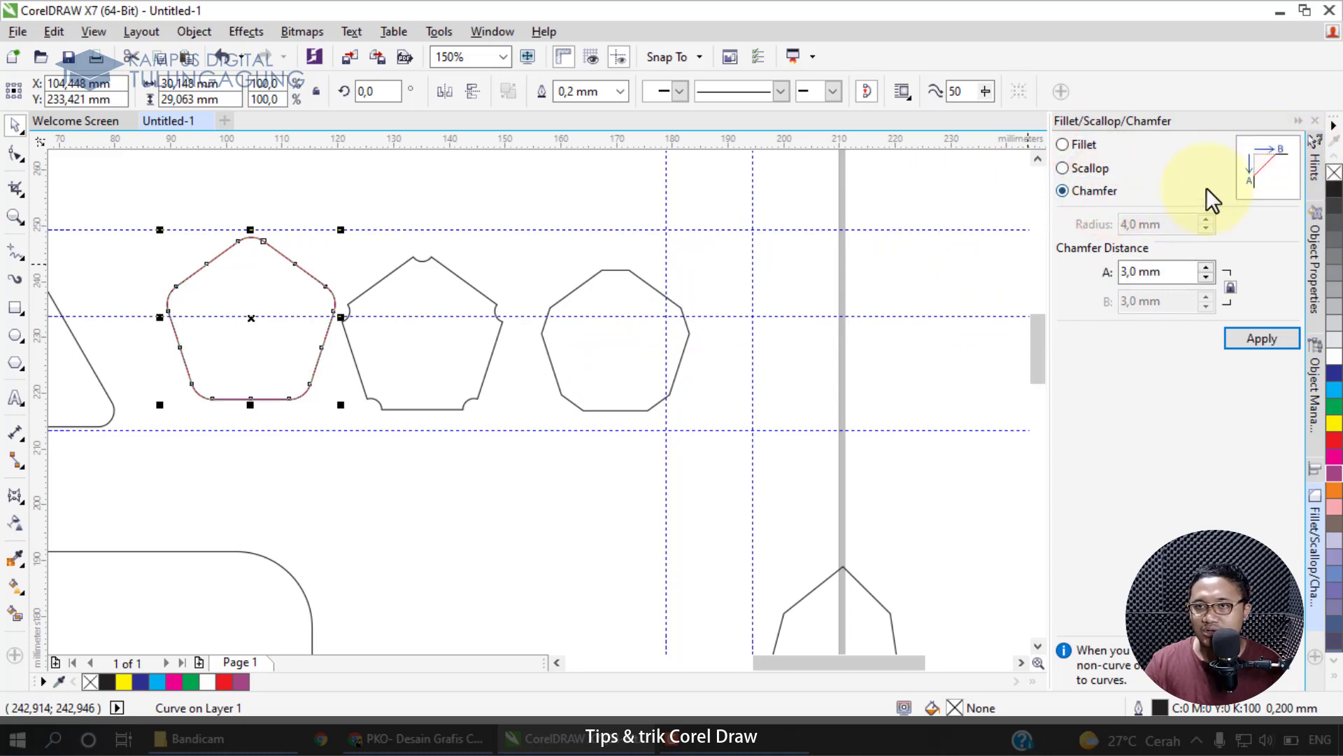
- Check the next topic under Tips in the browser's XMind mind map and return to CorelDRAW
left_click(437, 736)
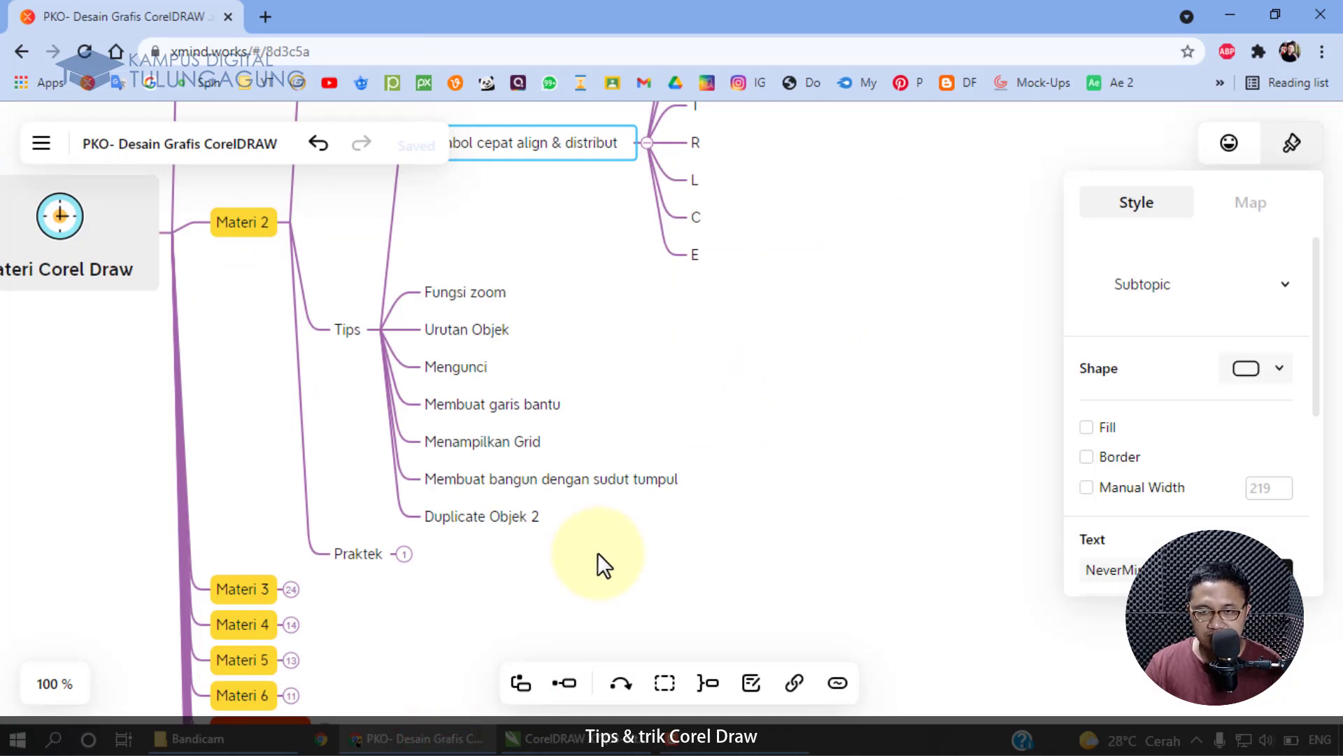
mouse_move(601, 745)
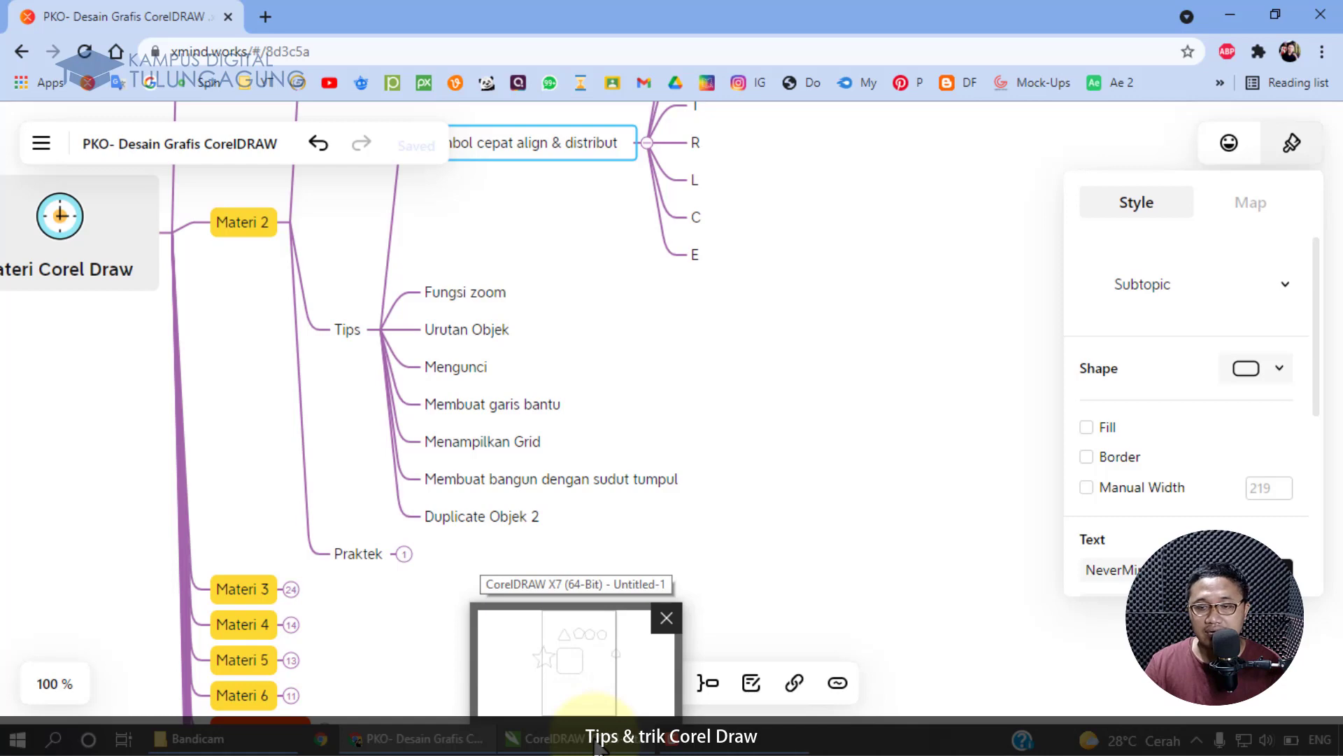
left_click(600, 745)
- Delete all the shapes drawn on and around the page, keeping the guidelines
scroll(531, 581, "down", 3)
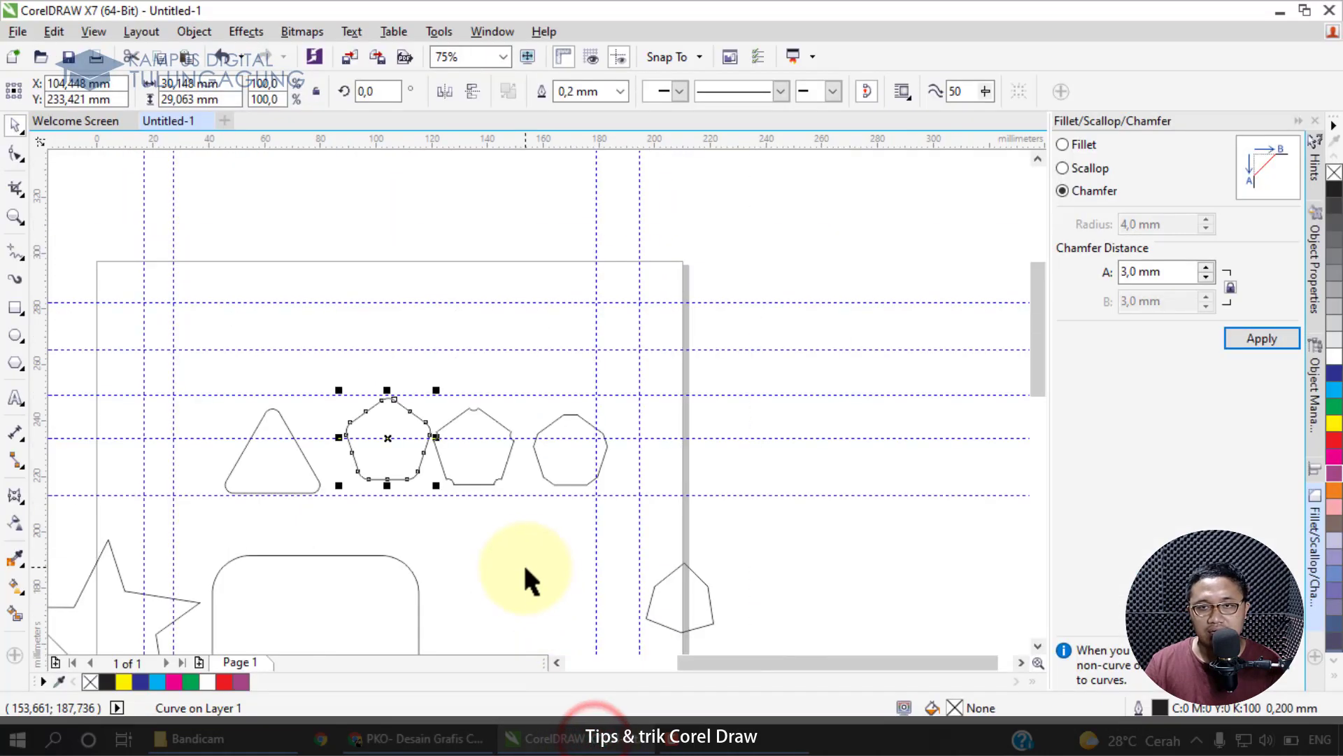
left_click_drag(246, 428, 712, 631)
key("Delete")
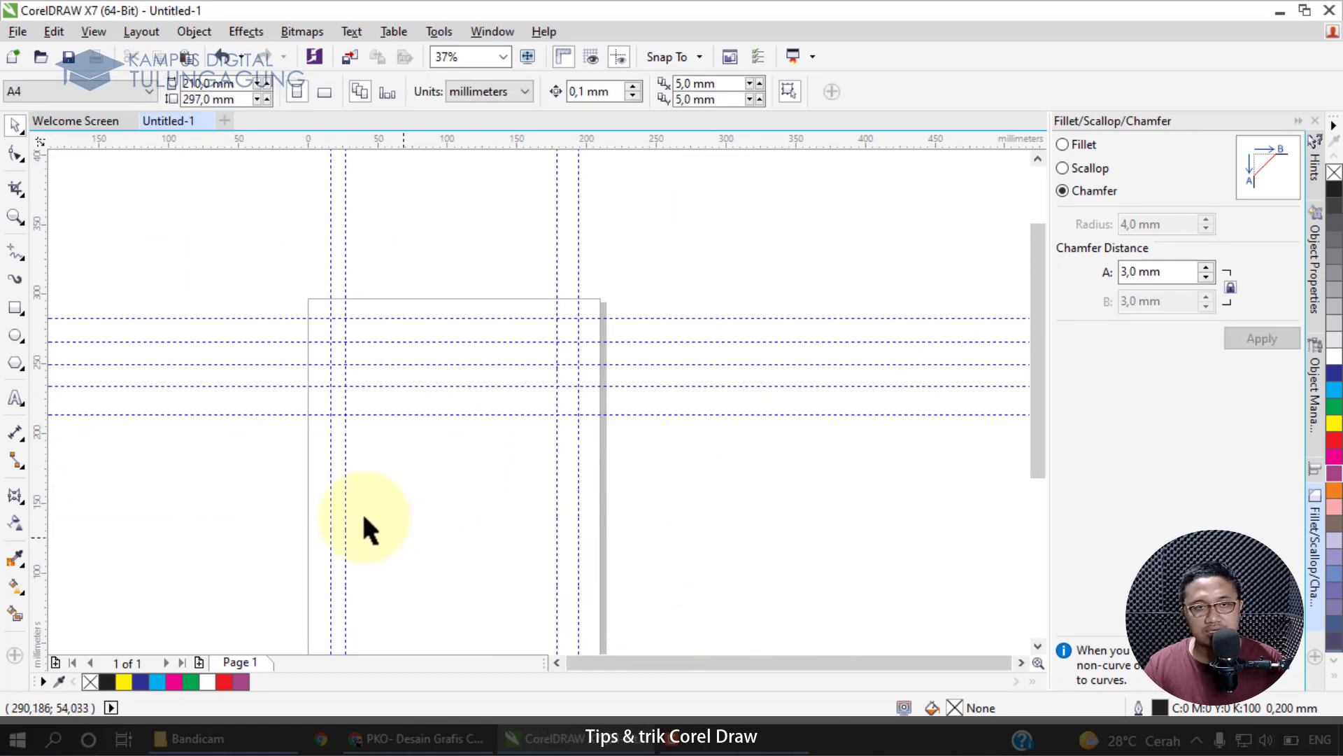
- Draw an upright rectangle about 19 mm wide and 45 mm high to the left of the page and fill it red
left_click(15, 310)
scroll(183, 480, "up", 1)
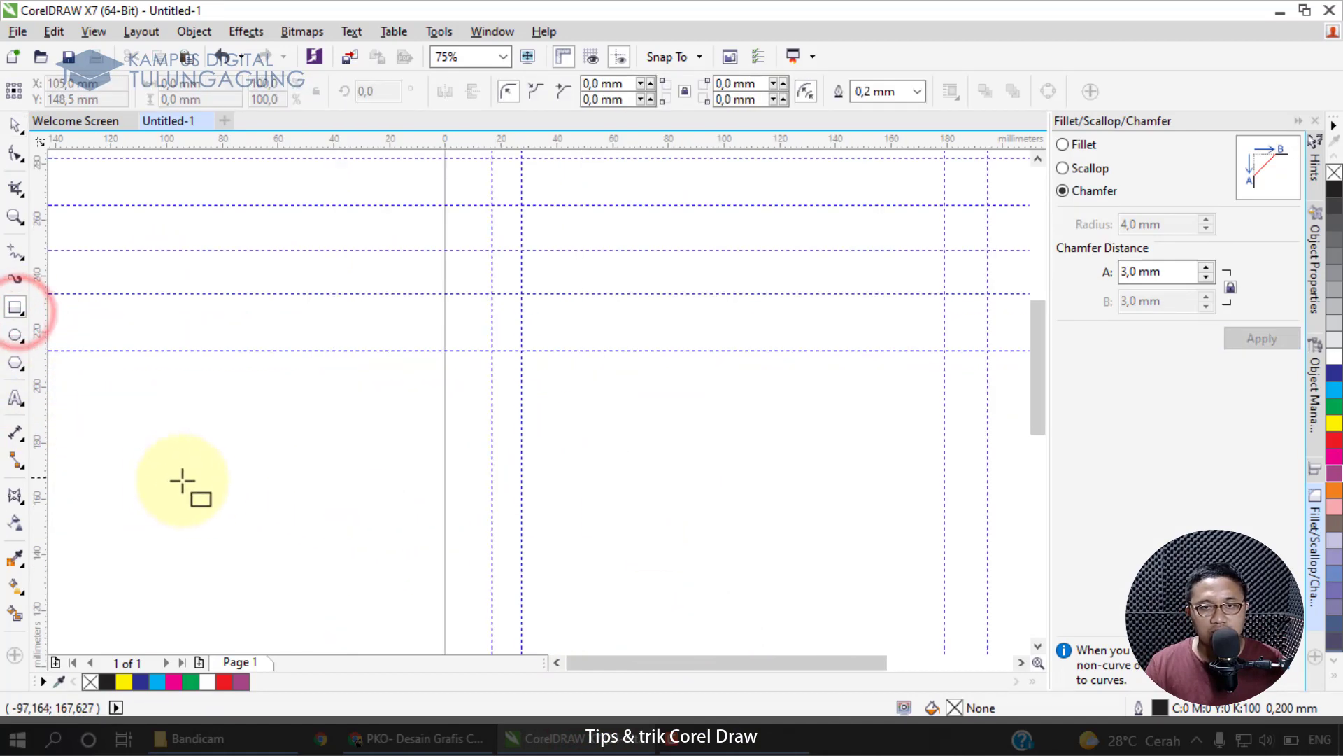
scroll(210, 493, "down", 1)
left_click_drag(200, 452, 228, 516)
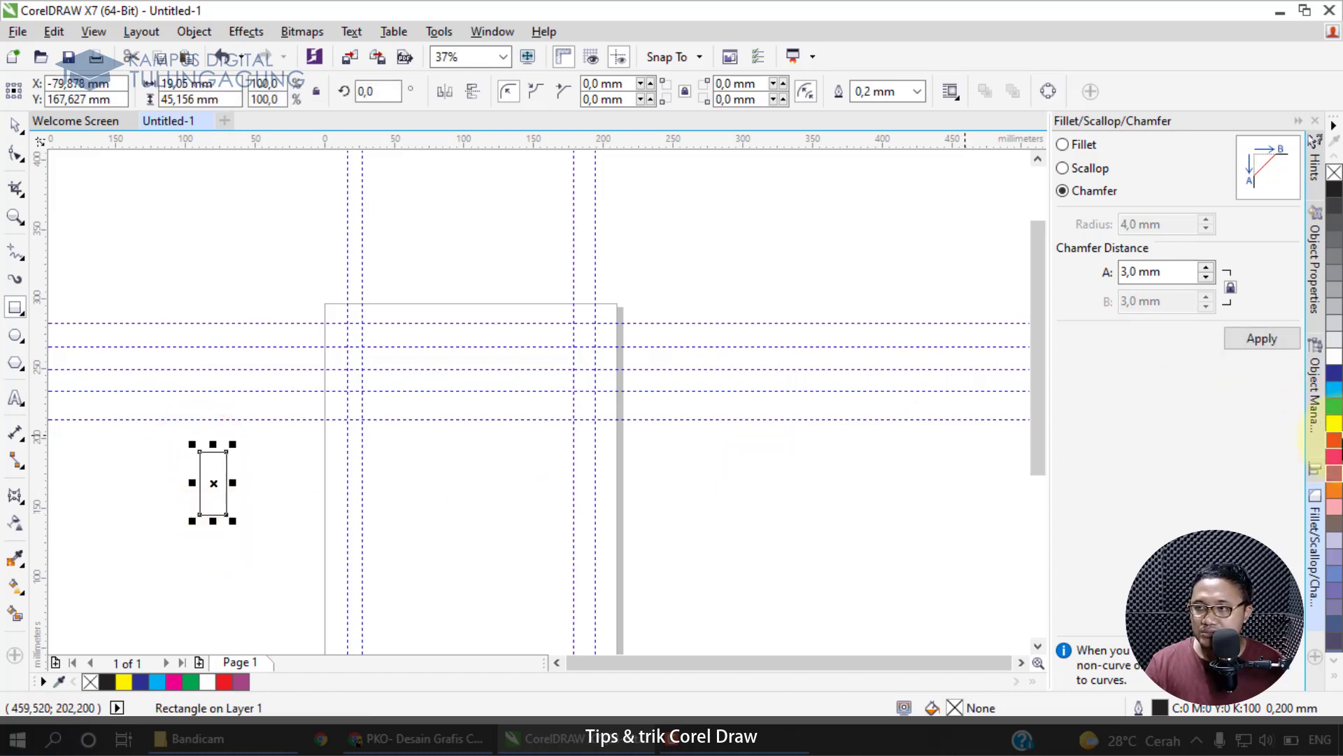
left_click(1334, 440)
left_click(16, 125)
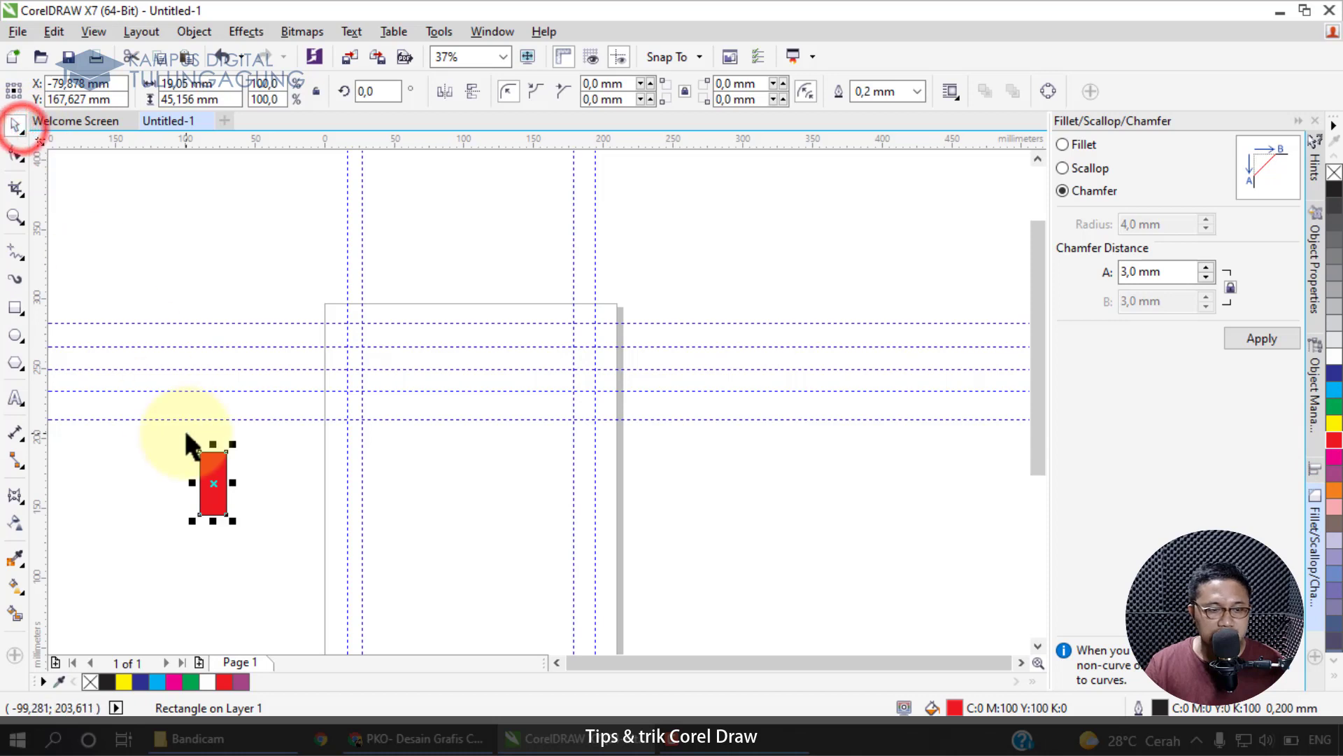
key("ctrl+d")
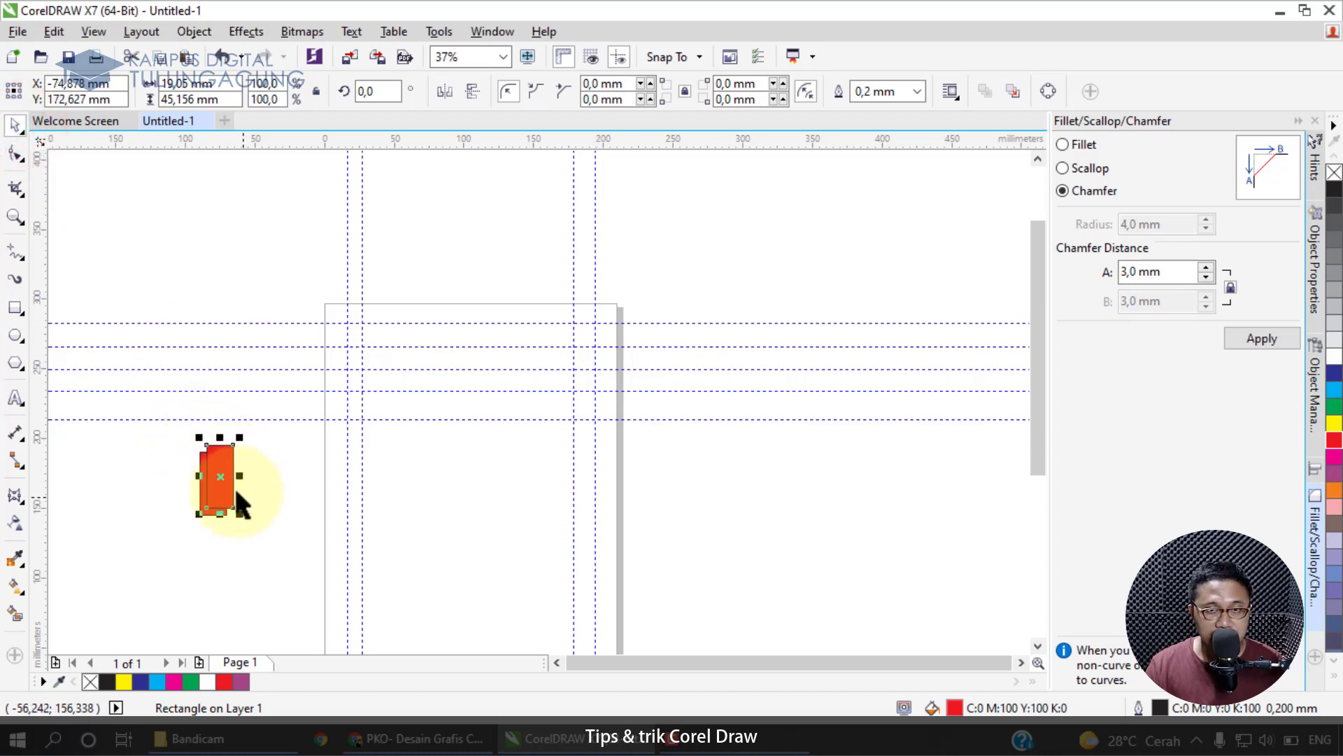
left_click_drag(222, 478, 249, 485)
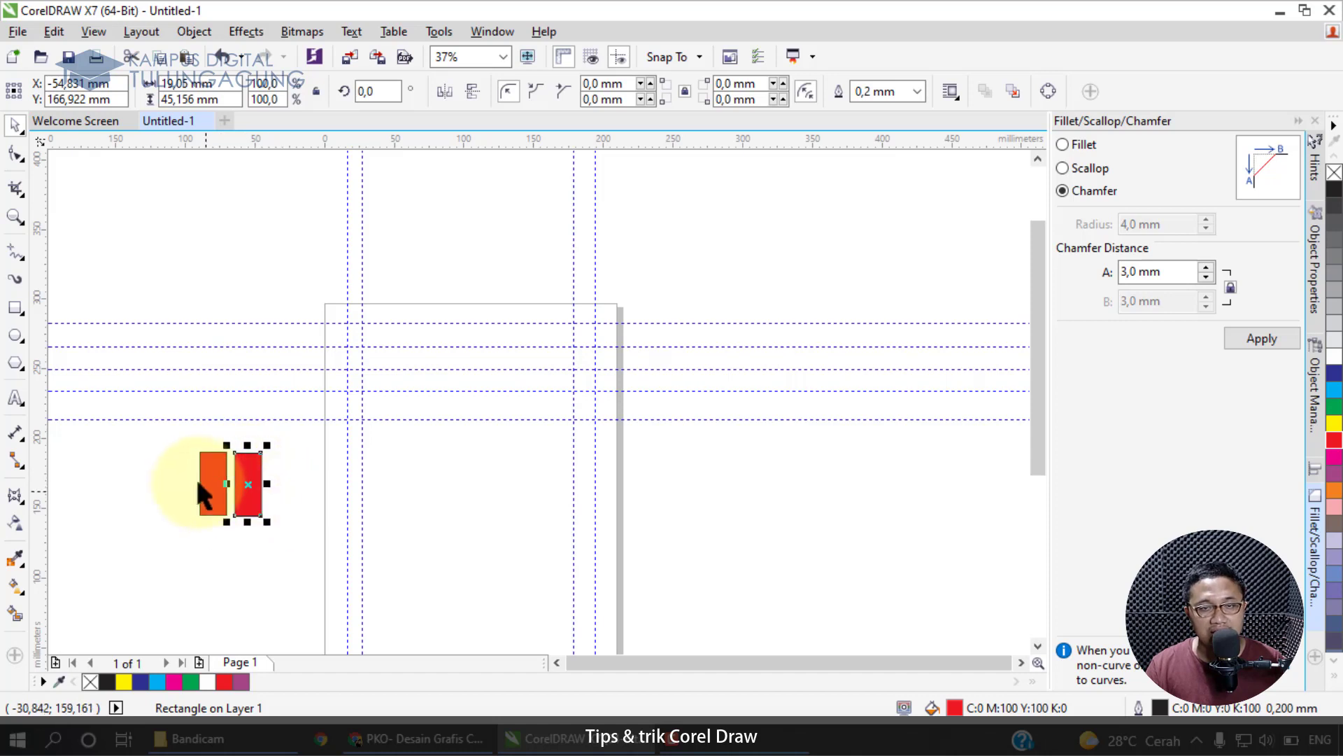
key("Delete")
- Duplicate the red rectangle, place the copy just to its right, and repeat that duplication eleven times to form a row across the page
left_click(211, 499)
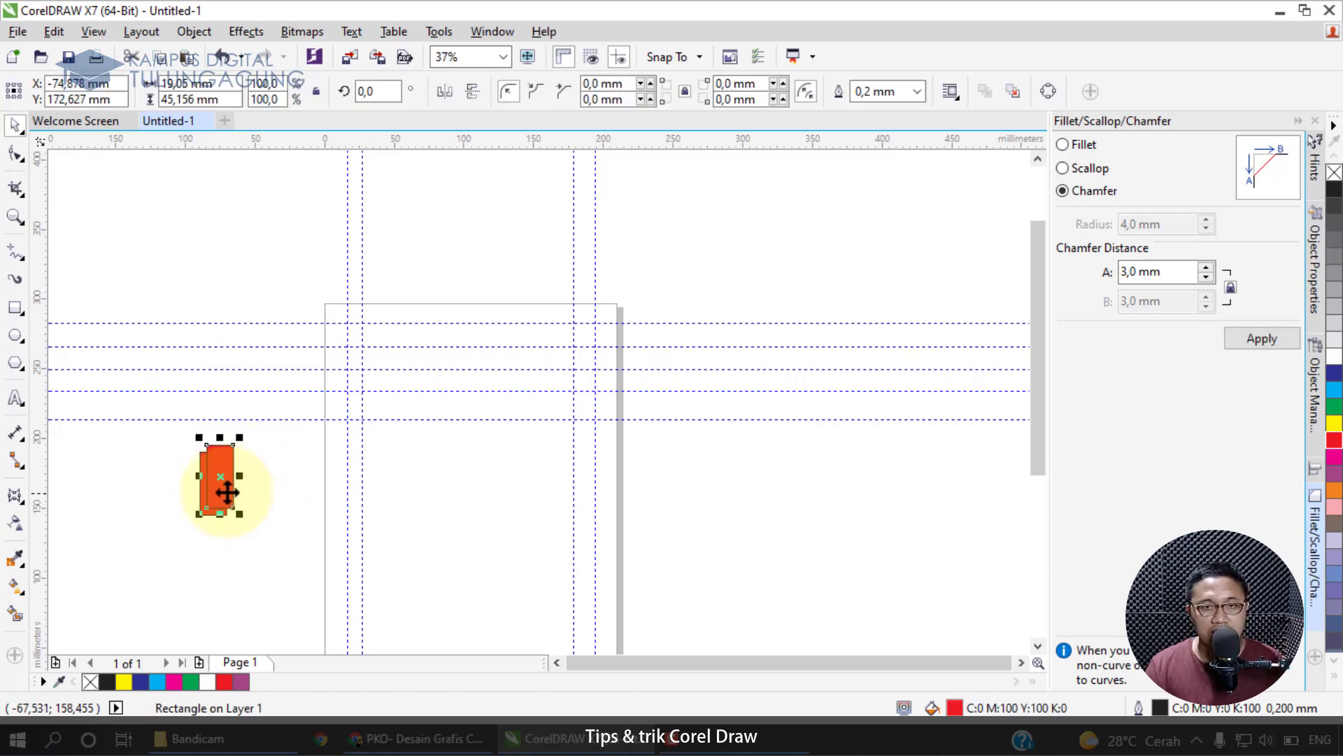
left_click_drag(218, 481, 251, 486)
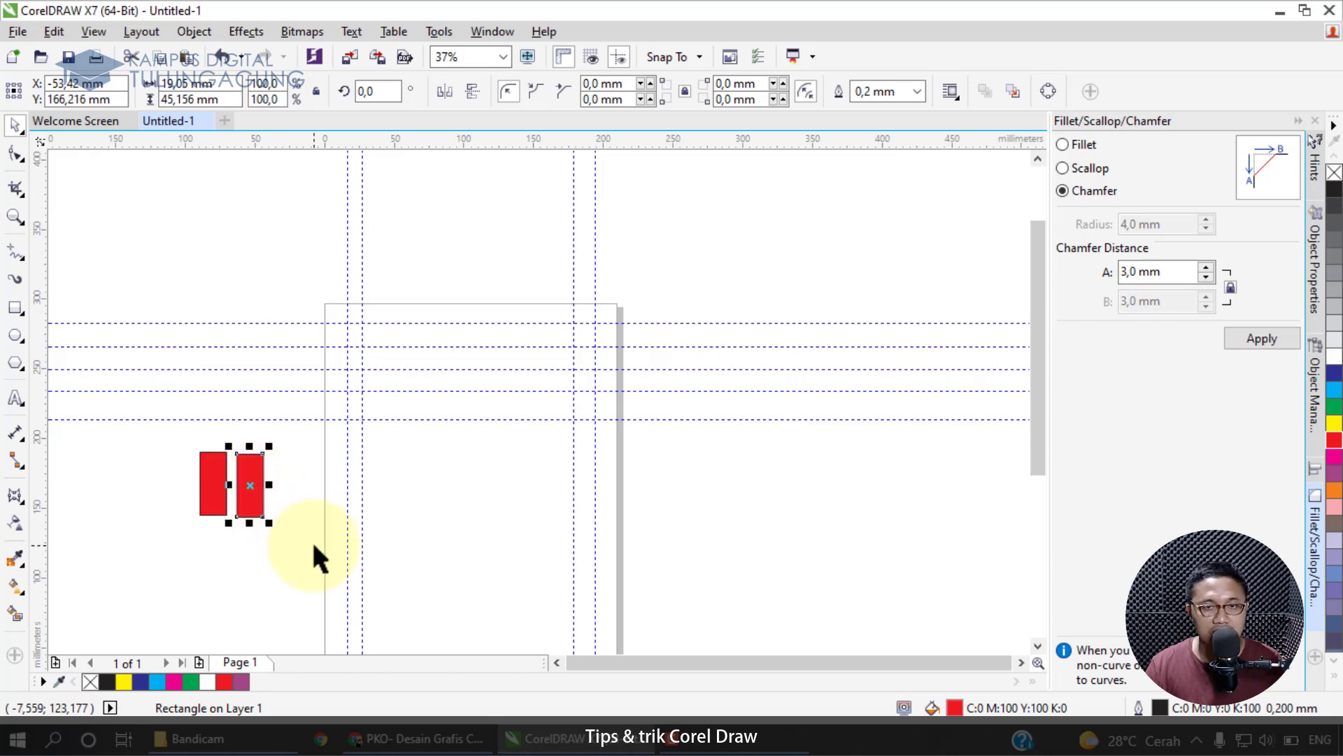
key("ctrl+r")
key("ctrl+r")
key("ctrl+r")
key("ctrl+r")
key("ctrl+r")
key("ctrl+r")
key("ctrl+r")
key("ctrl+r")
key("ctrl+r")
key("ctrl+r")
key("ctrl+r")
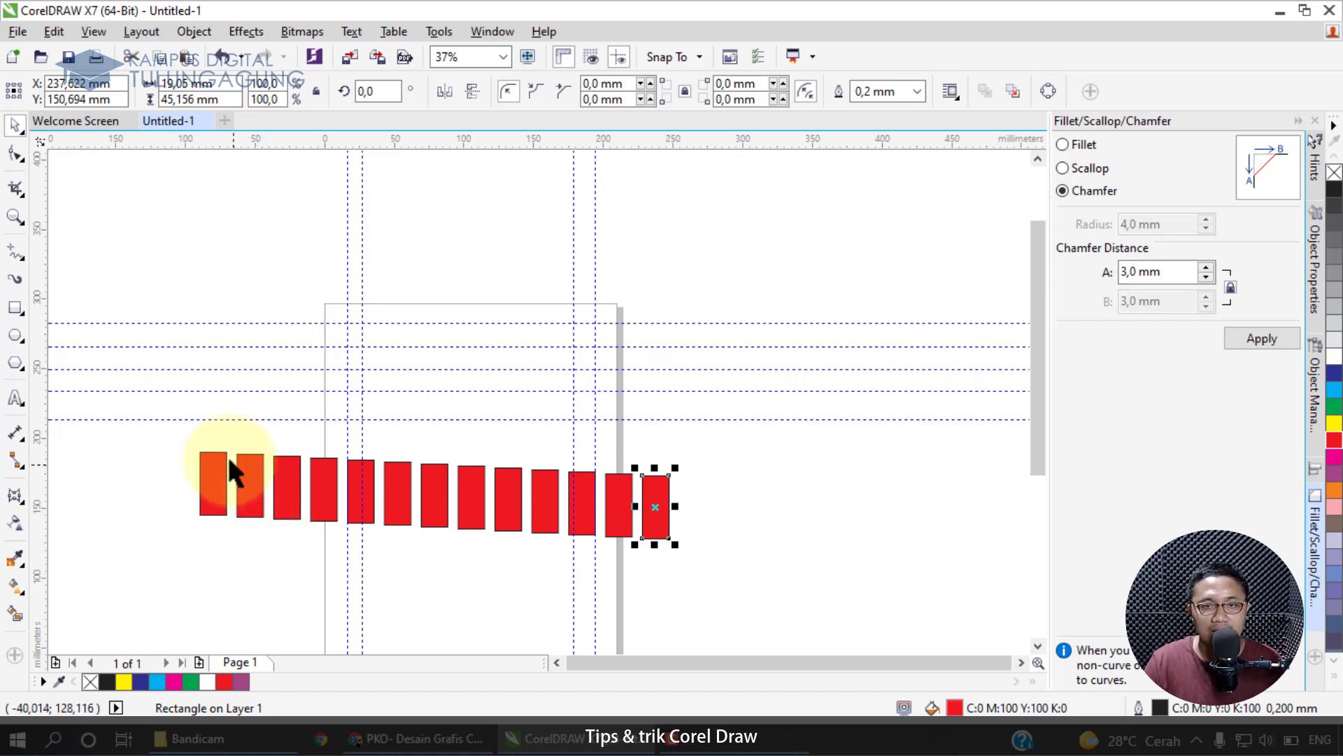
- Duplicate the first rectangle of the row and move the copy well above the row
left_click(221, 478)
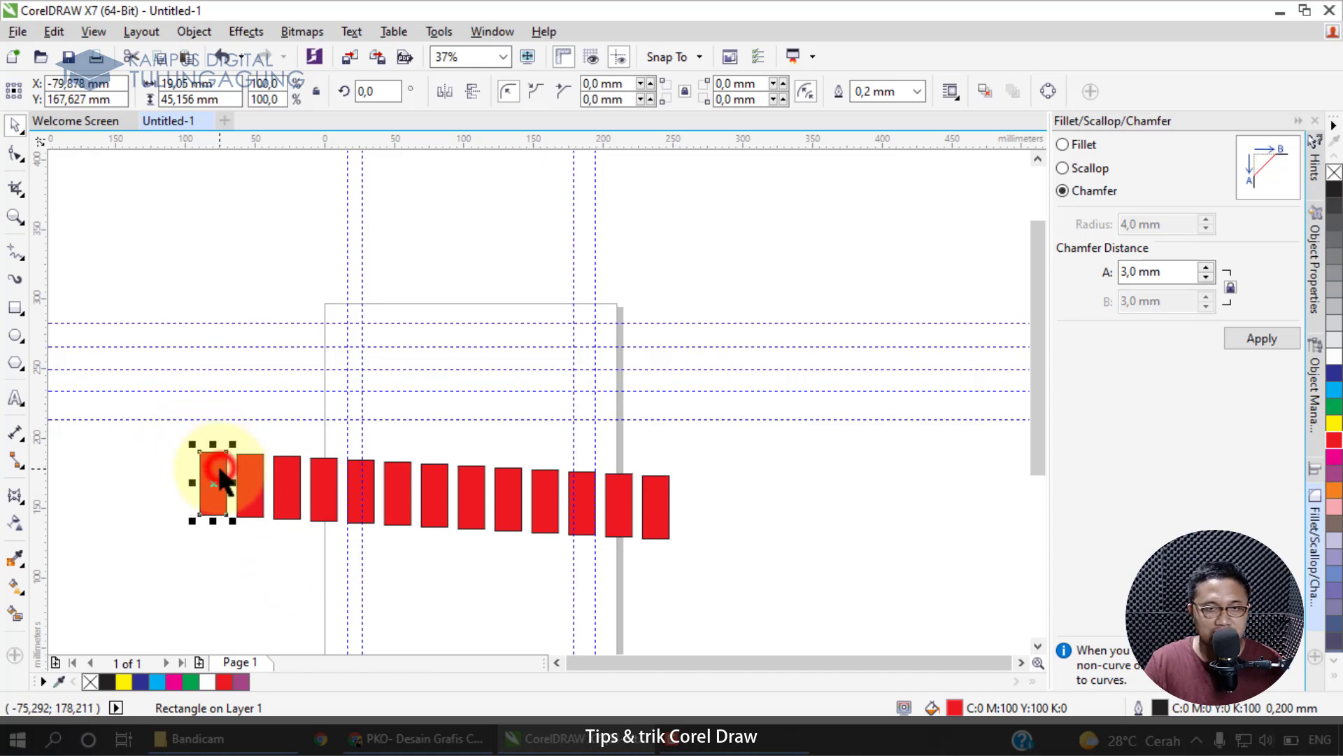
key("ctrl+d")
left_click_drag(225, 482, 200, 278)
left_click(281, 269)
left_click(201, 272)
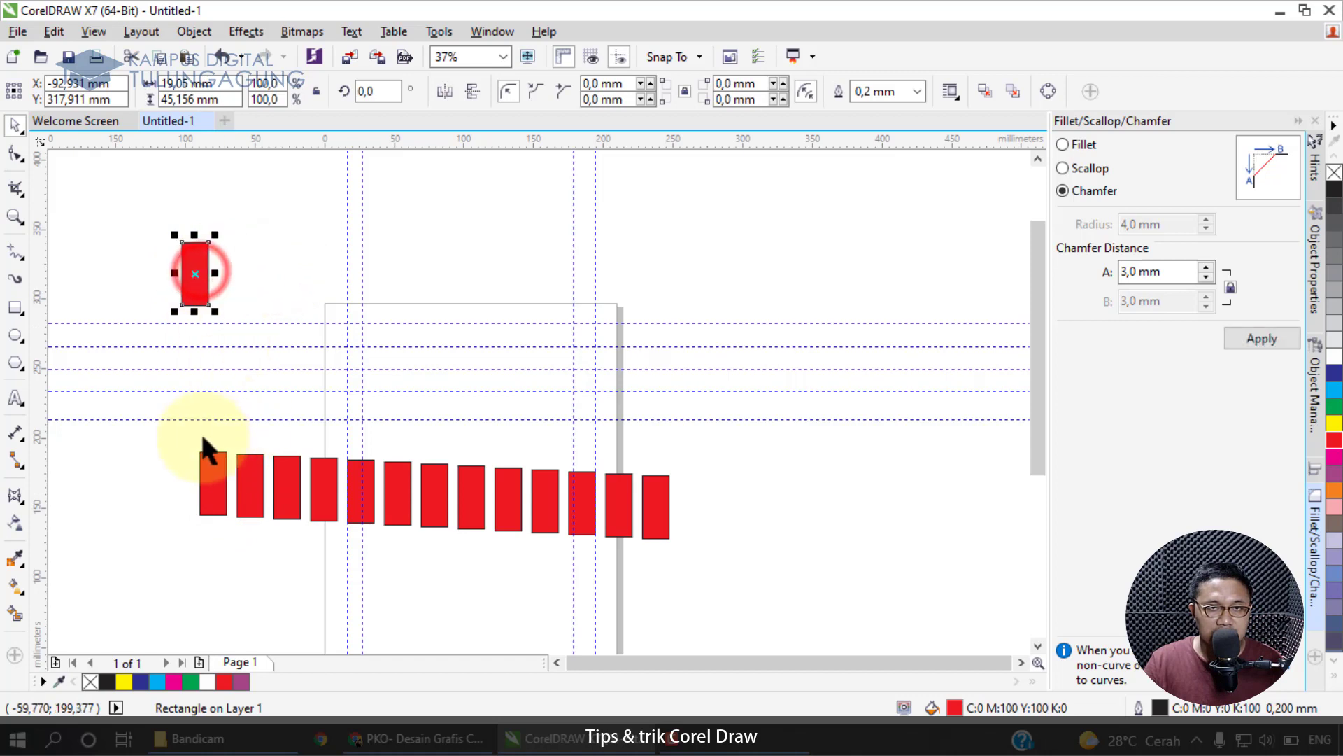
- Align the top edges of all the rectangles in the lower row
left_click_drag(175, 429, 719, 600)
key("t")
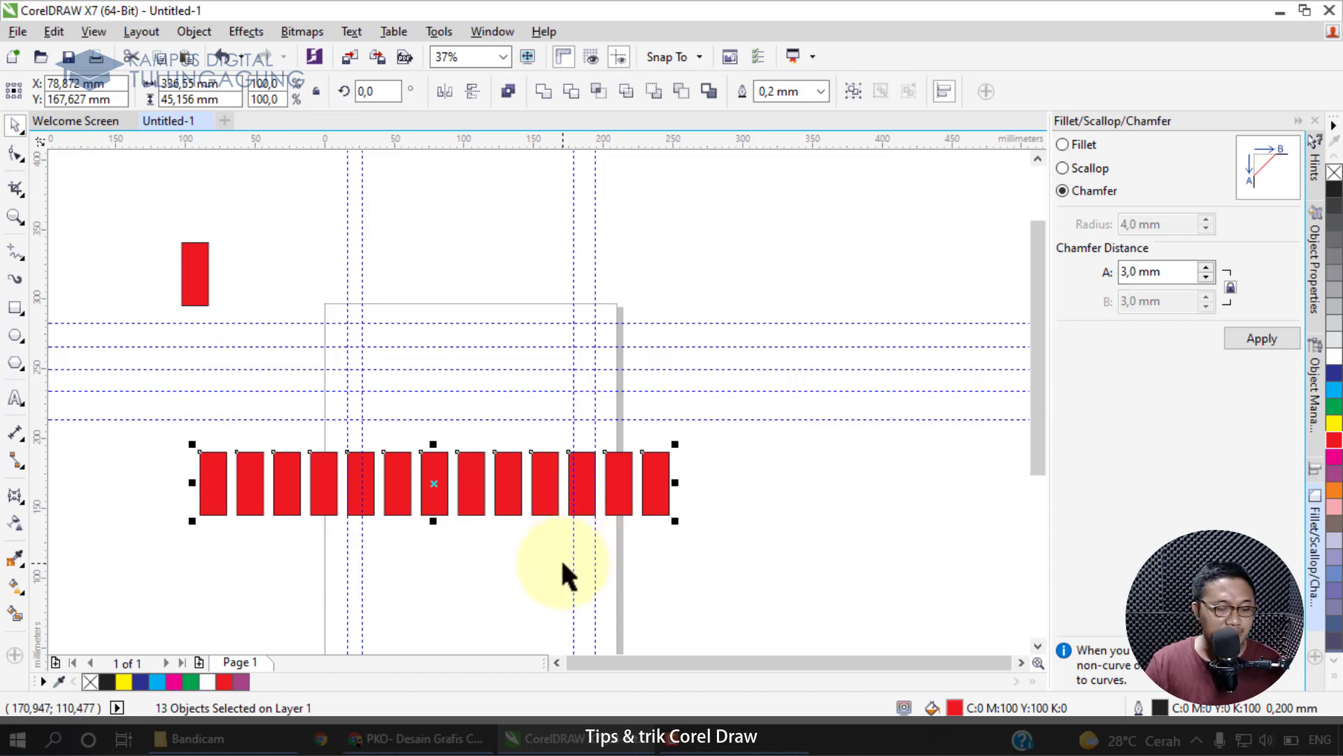
key("ctrl+z")
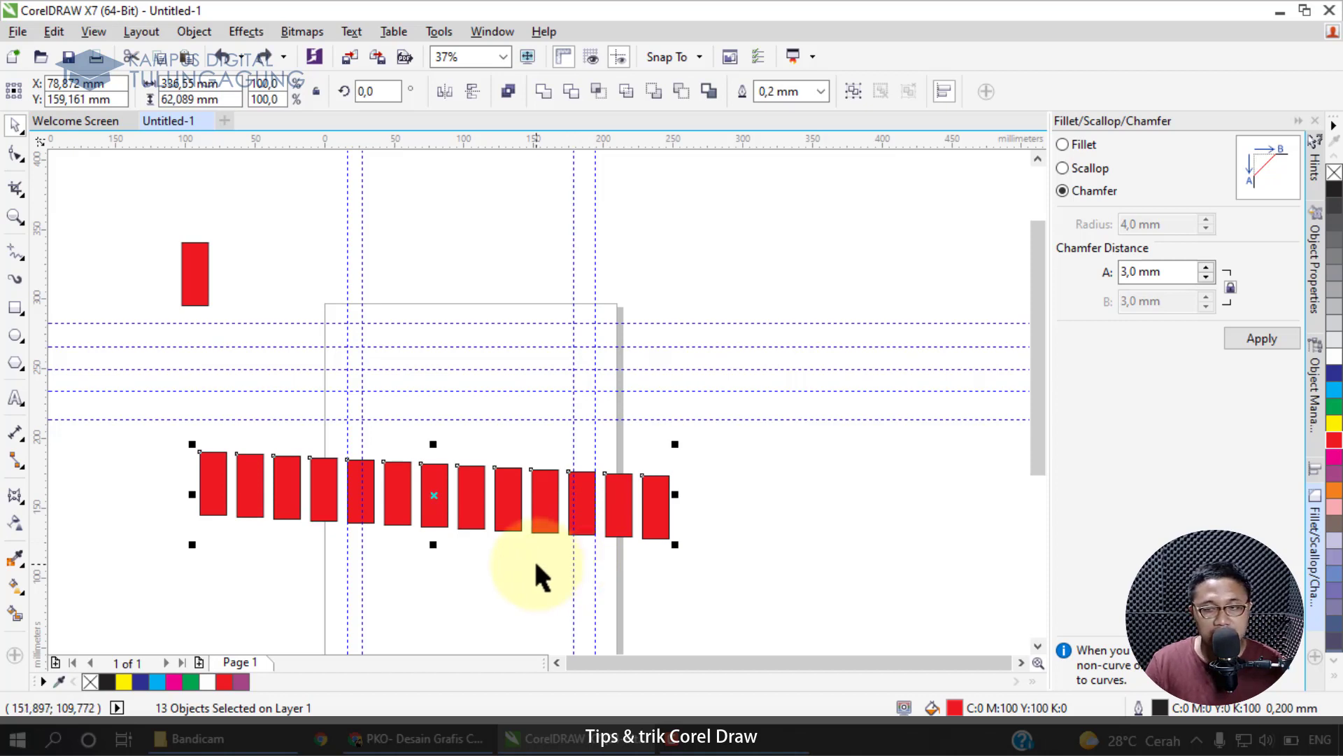
key("ctrl+shift+z")
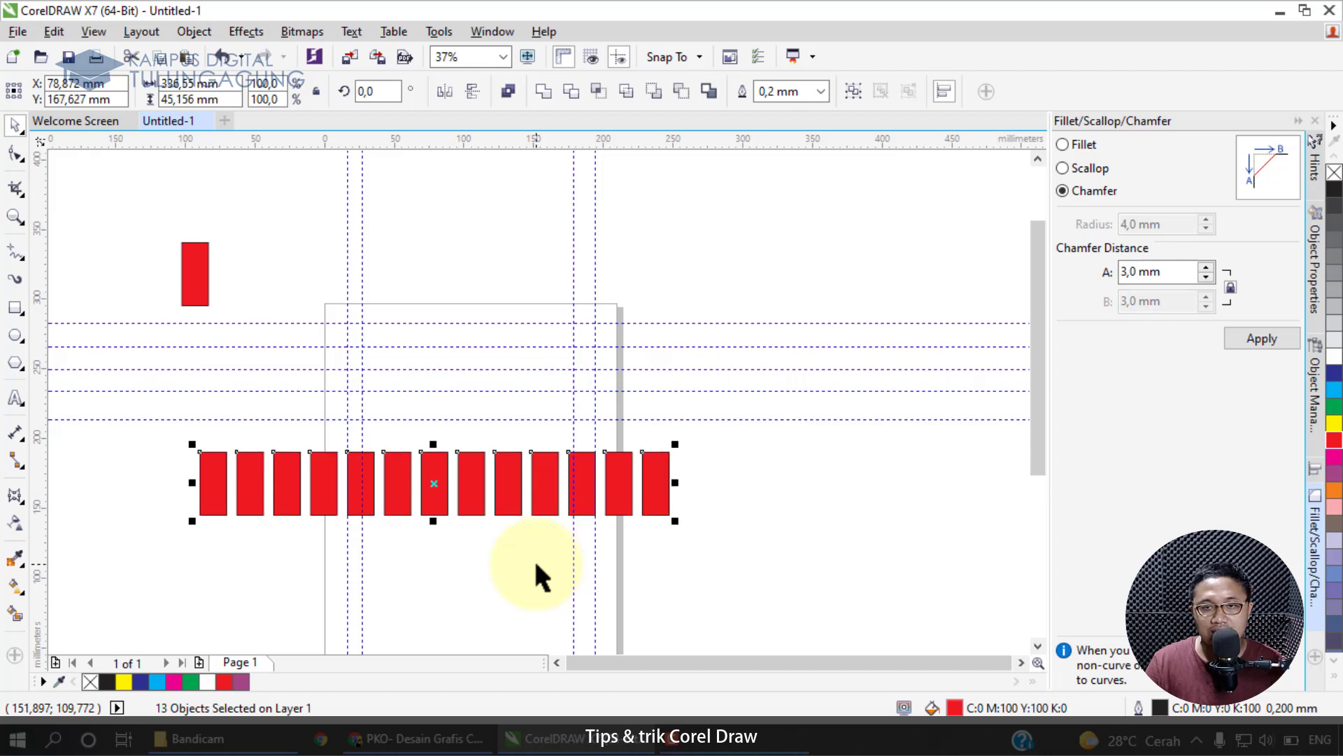
- Stretch the separate rectangle to about 63.5 mm high and place a copy to its right, shortened to about 55.7 mm high
left_click(205, 293)
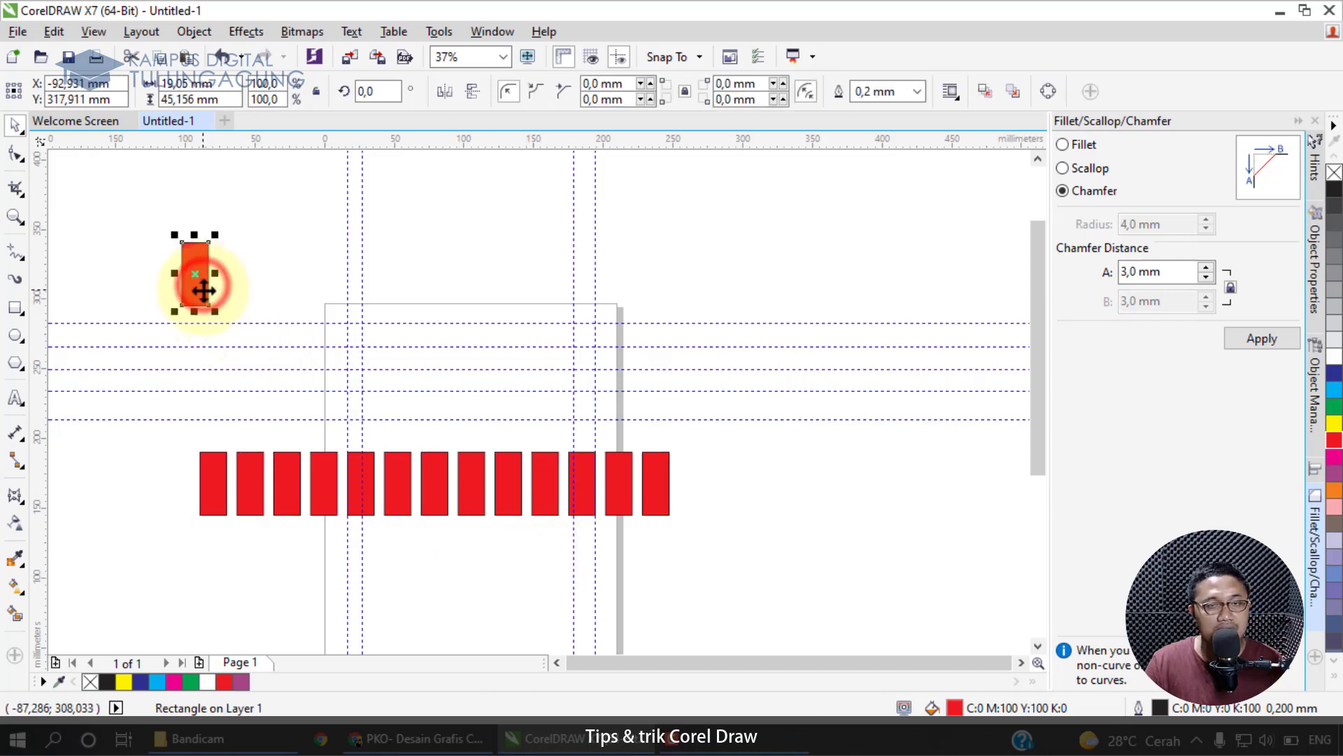
left_click_drag(196, 311, 195, 336)
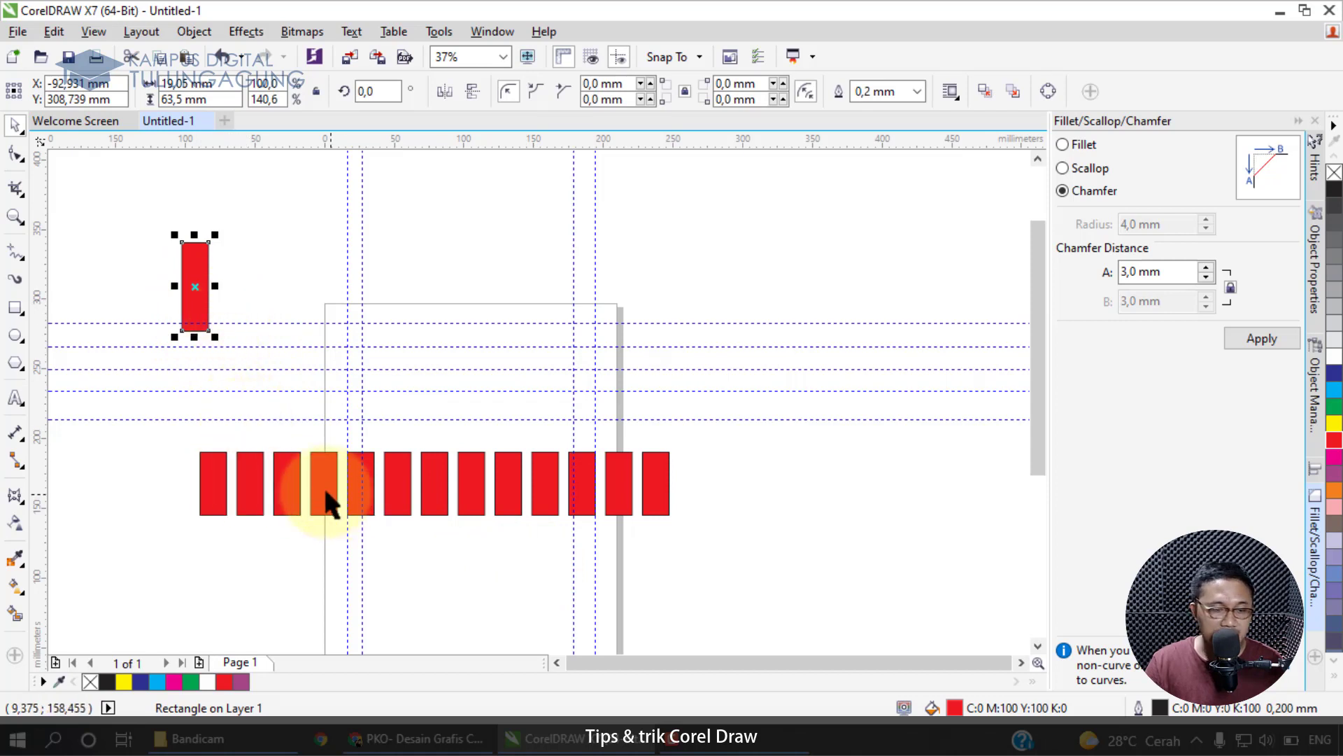
left_click_drag(200, 310, 238, 303)
left_click_drag(239, 228, 240, 244)
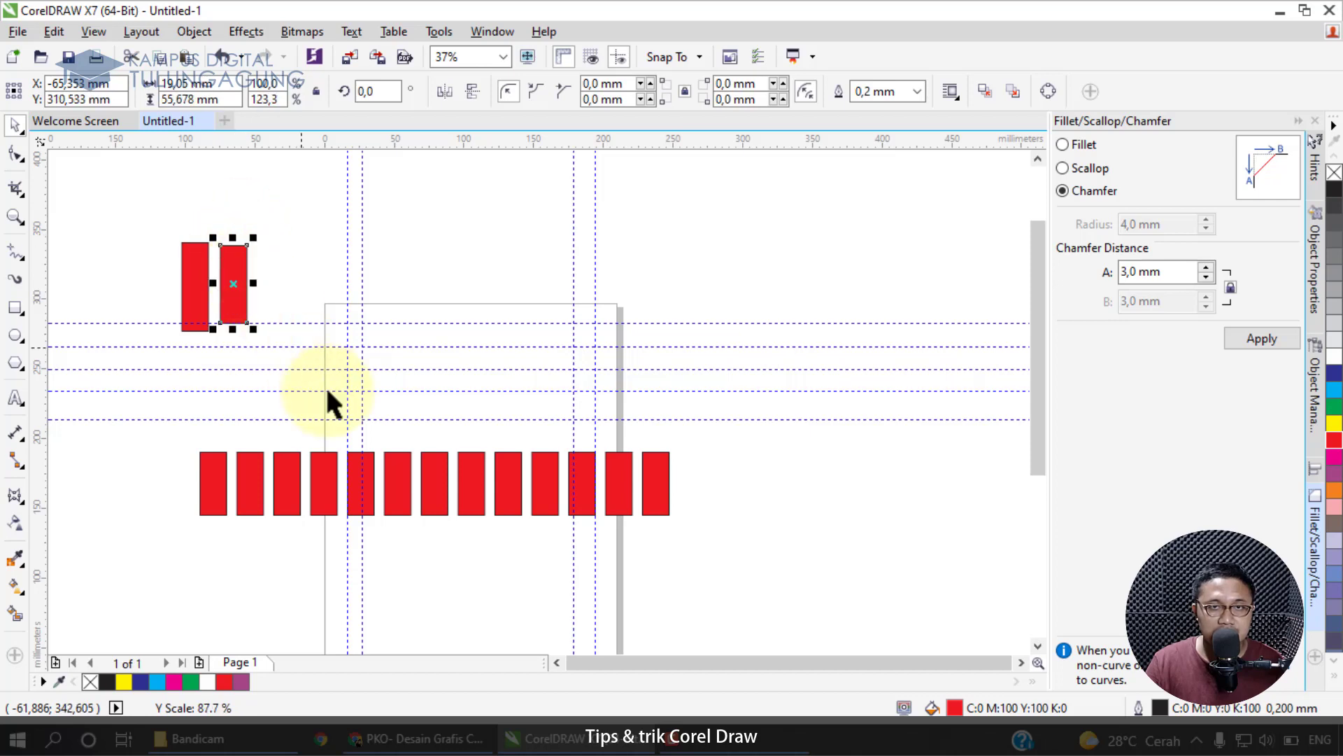
- Repeat the shortened duplication seven times to build an upper row of progressively shorter rectangles
key("ctrl+d")
key("ctrl+d")
key("ctrl+d")
key("ctrl+d")
key("ctrl+d")
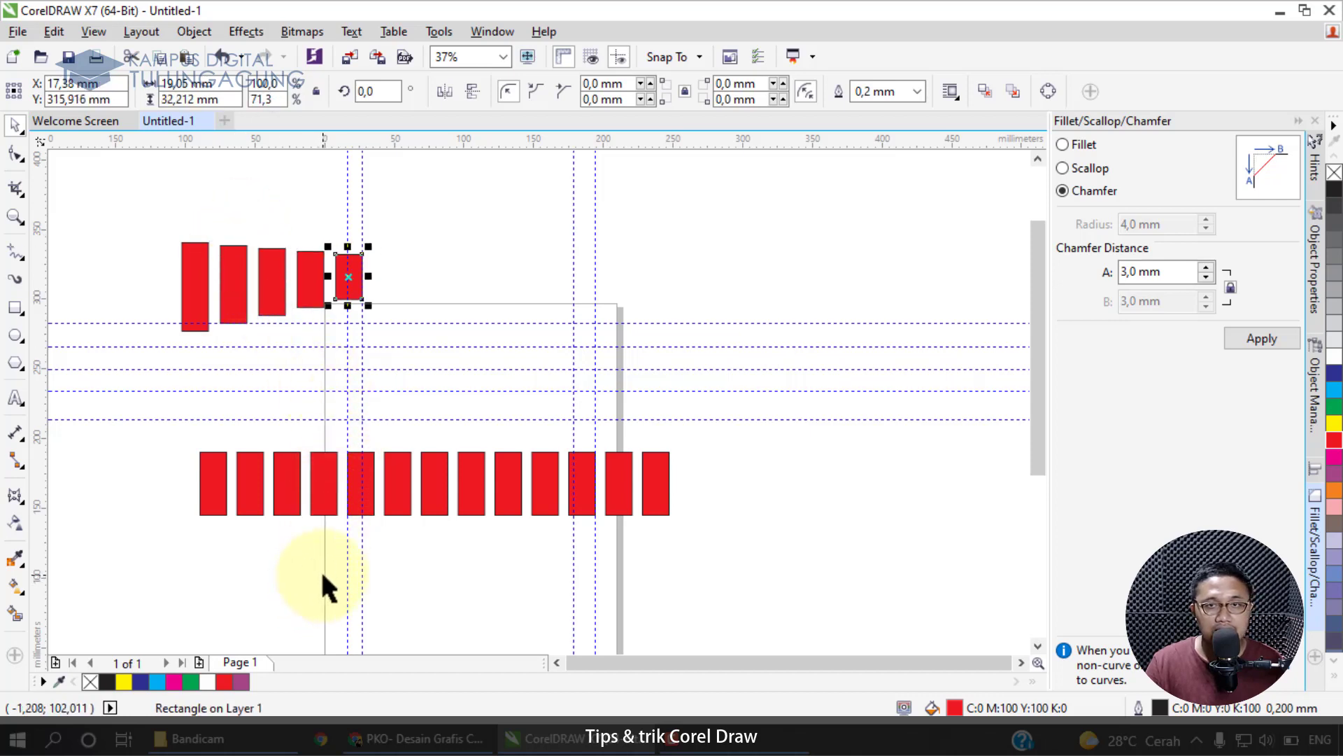
key("ctrl+d")
key("ctrl+d")
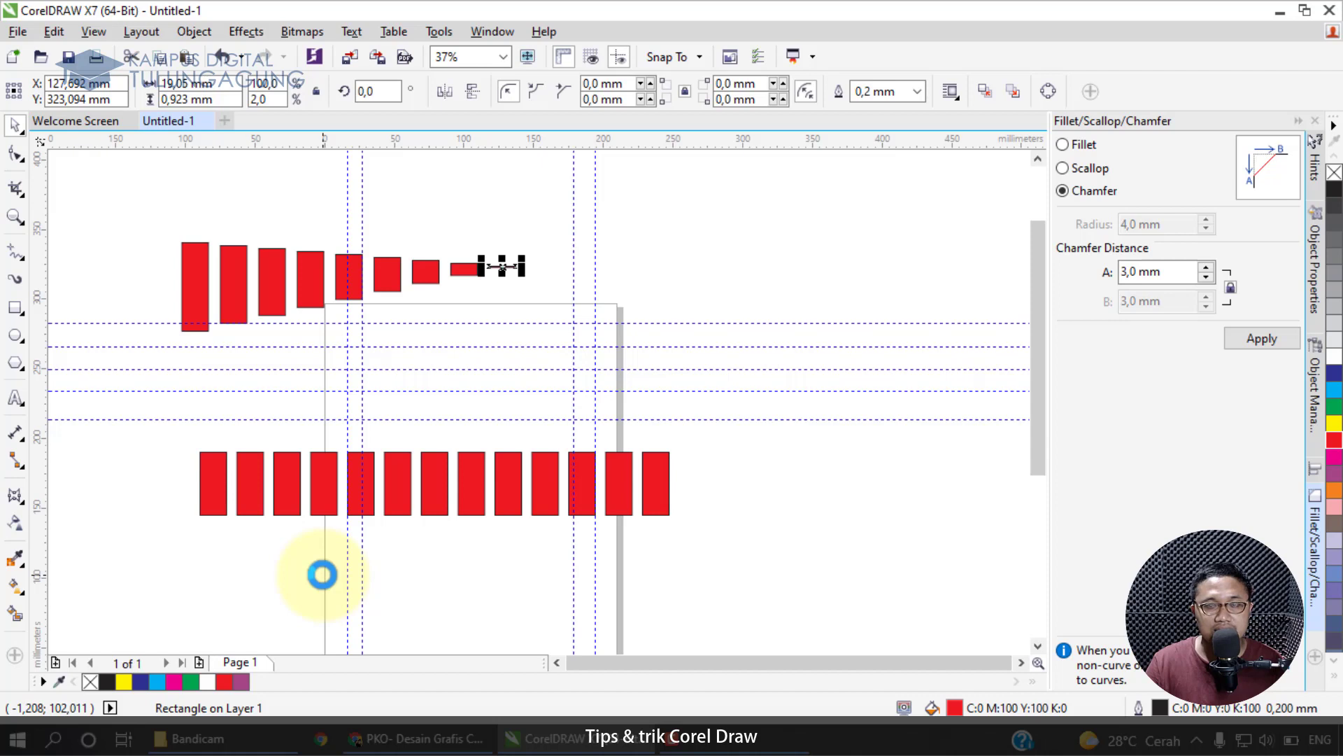
- Deselect all objects and set the duplicate distance to 0 mm horizontally and vertically
left_click_drag(128, 207, 199, 199)
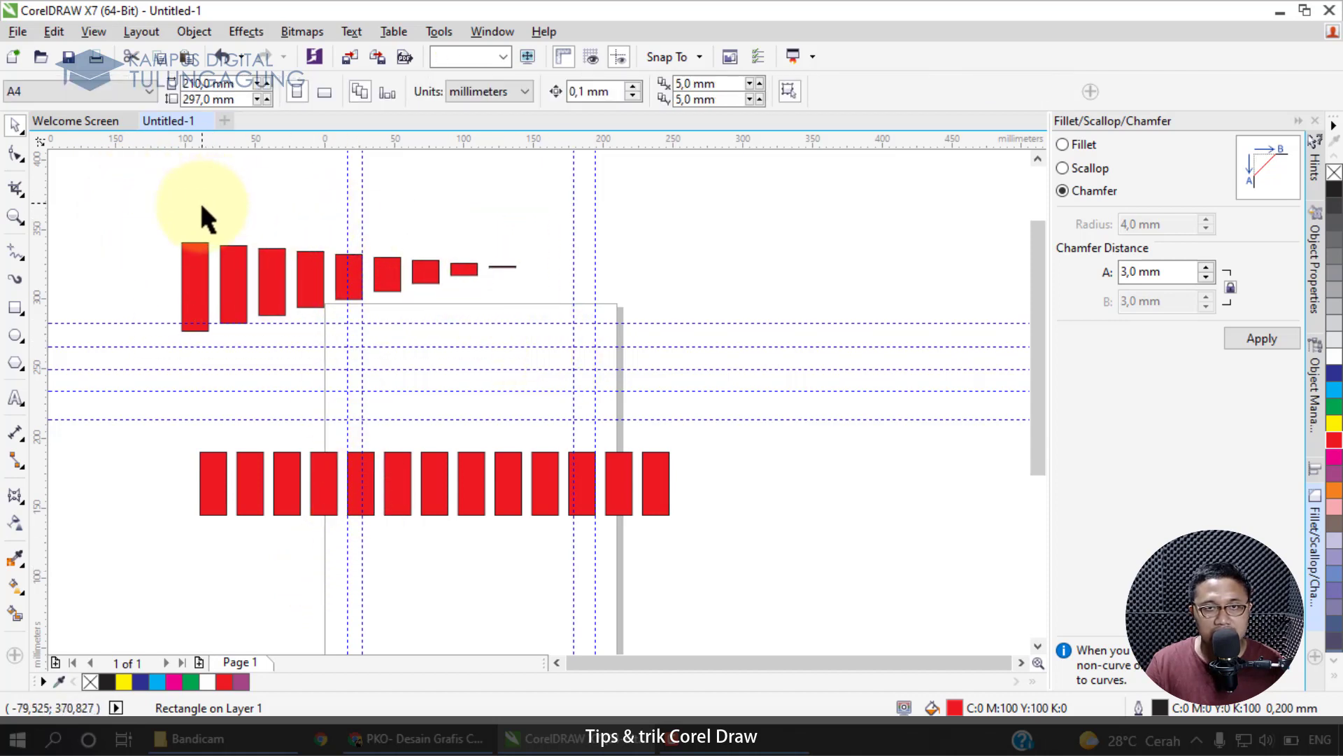
left_click(220, 486)
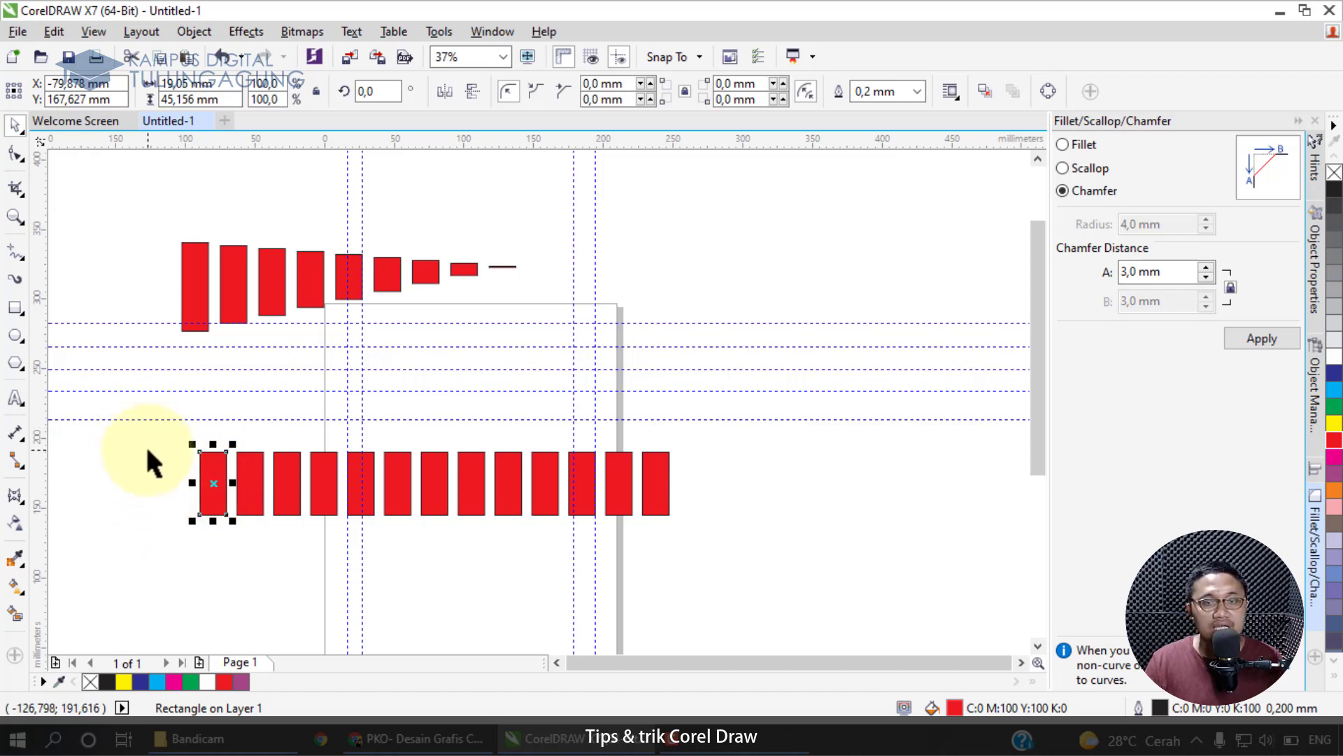
left_click(697, 258)
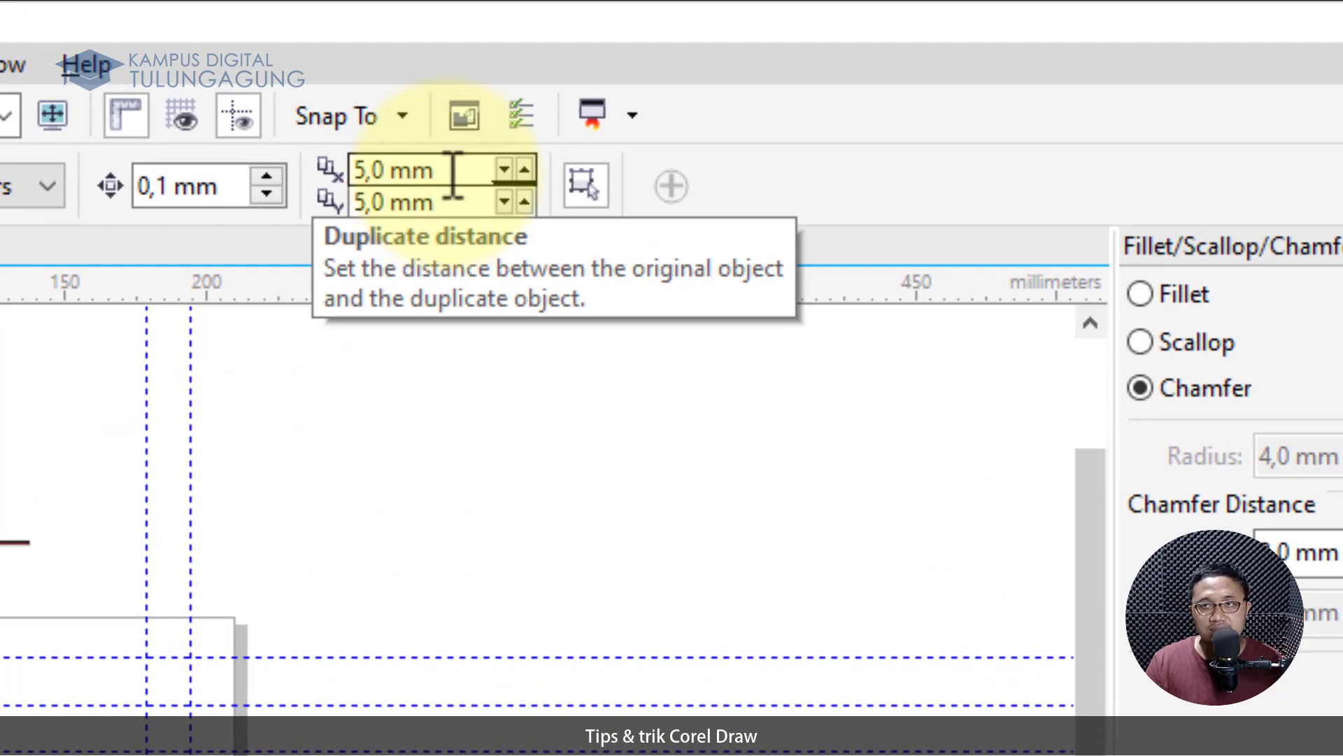
left_click(451, 171)
type("0")
left_click(462, 203)
type("0")
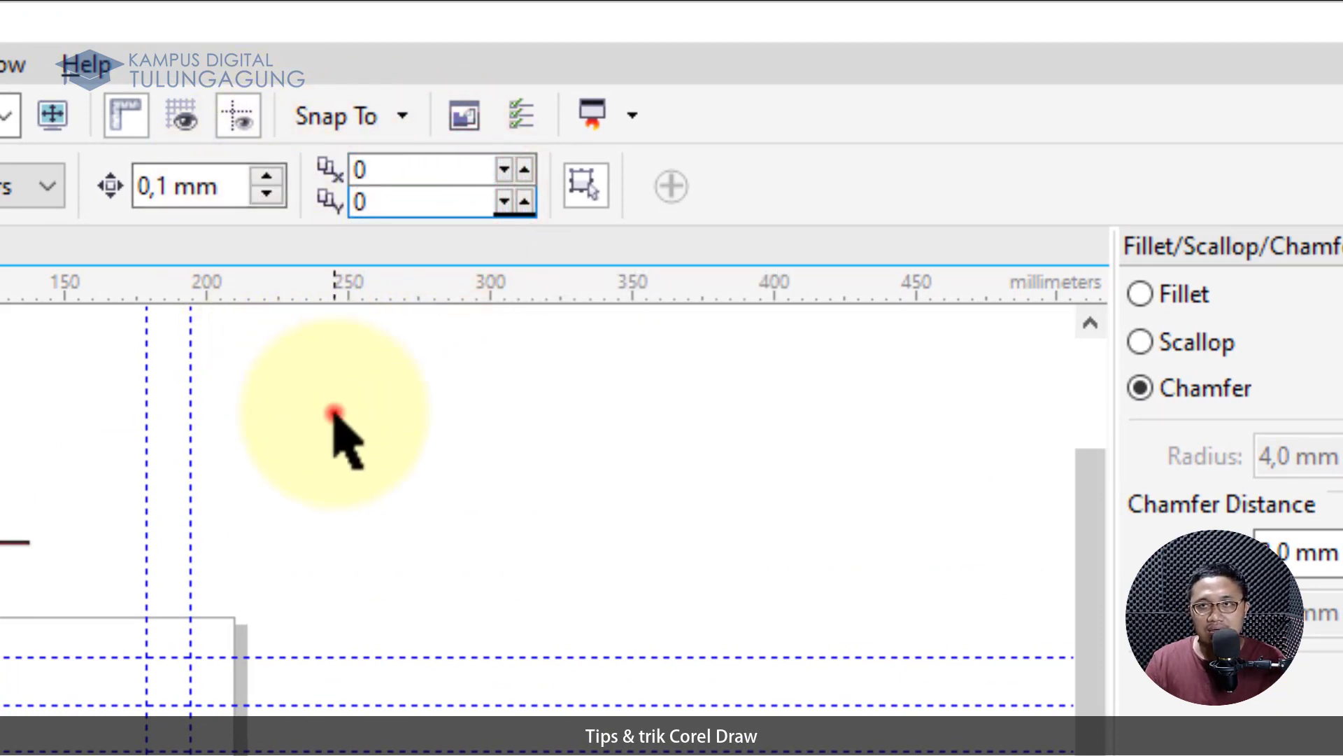
left_click(335, 414)
- Set the duplicate distance to 1 mm horizontally and vertically
left_click(452, 171)
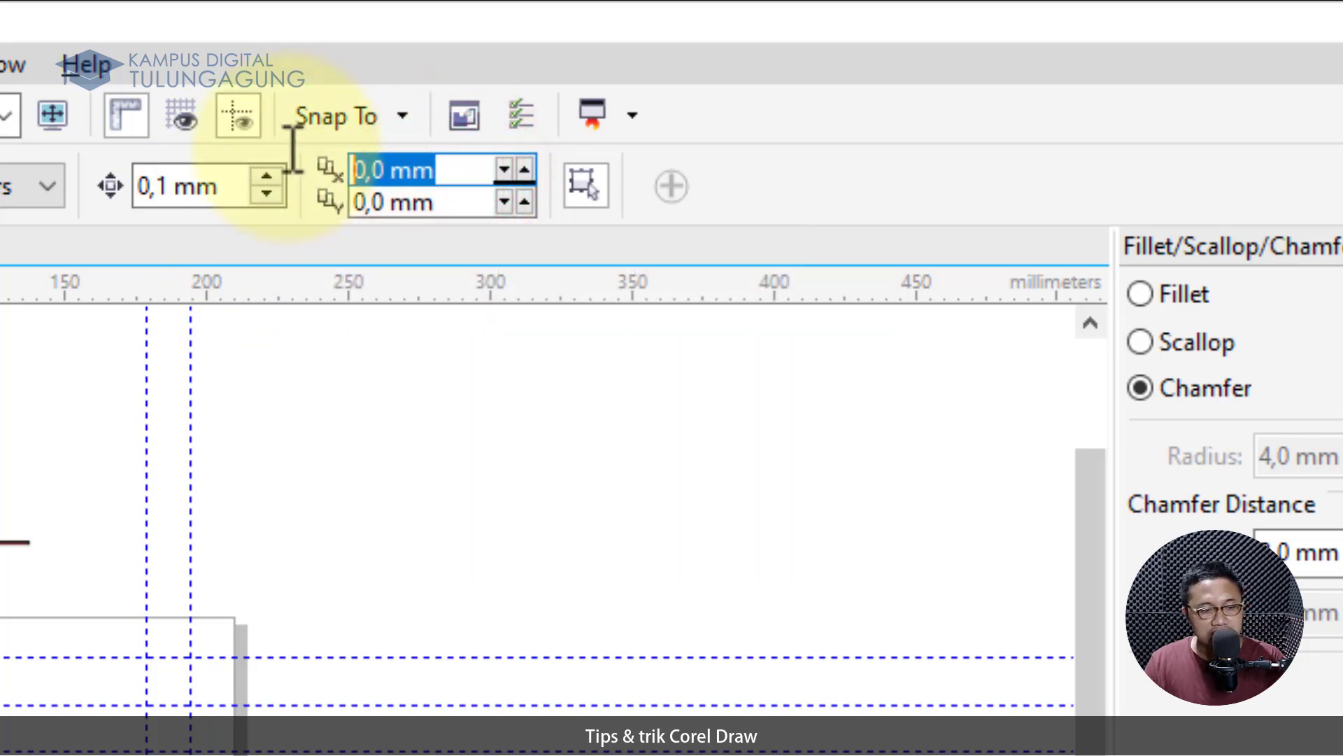
type("1")
left_click(451, 202)
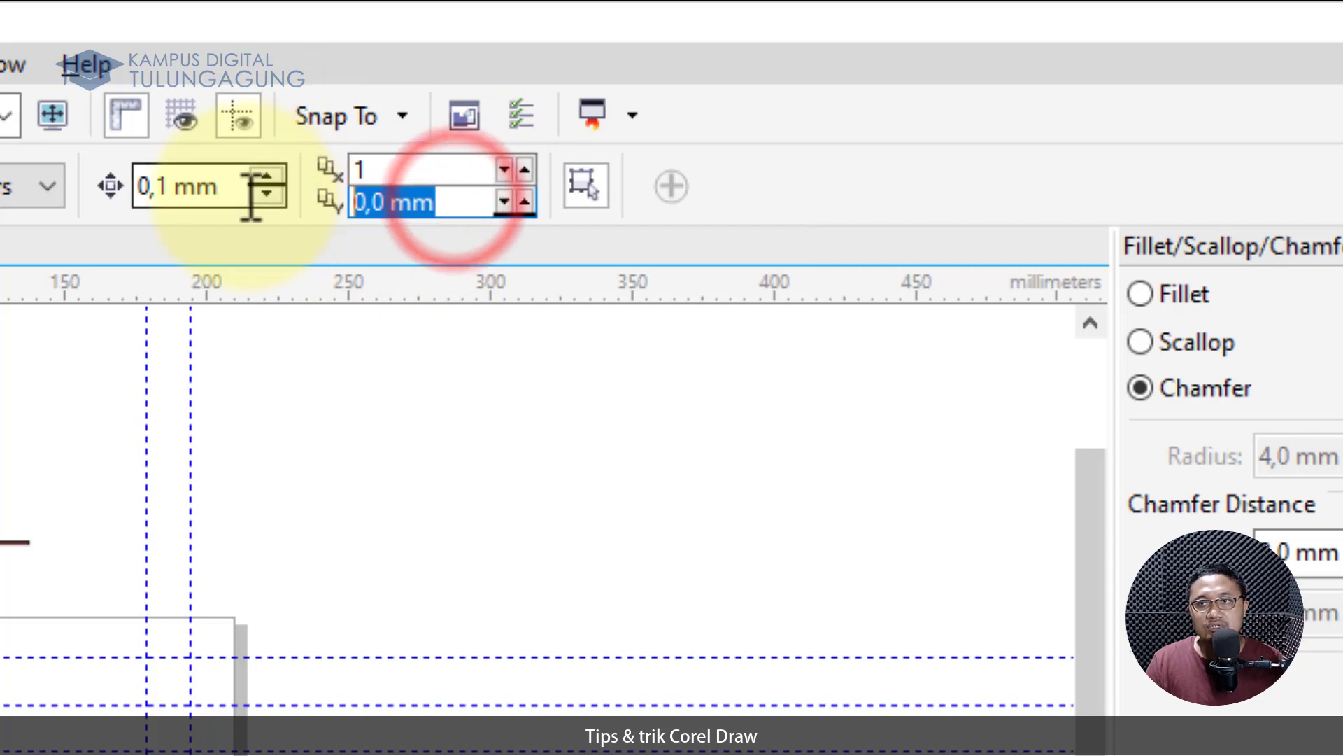
type("1")
left_click(411, 427)
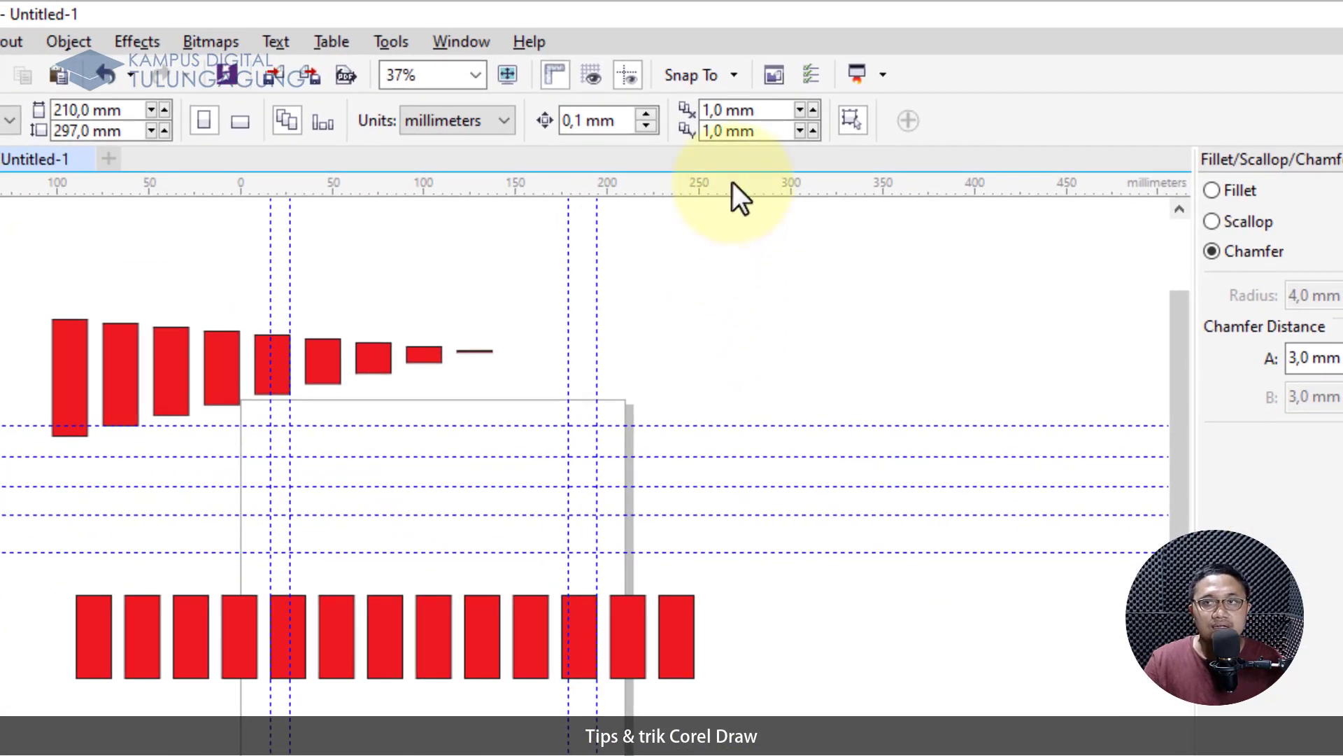
- Move the tallest rectangle from the start of the upper row to the empty area beyond the row's shortest rectangle
left_click(77, 358)
left_click_drag(66, 353, 633, 316)
left_click(759, 292)
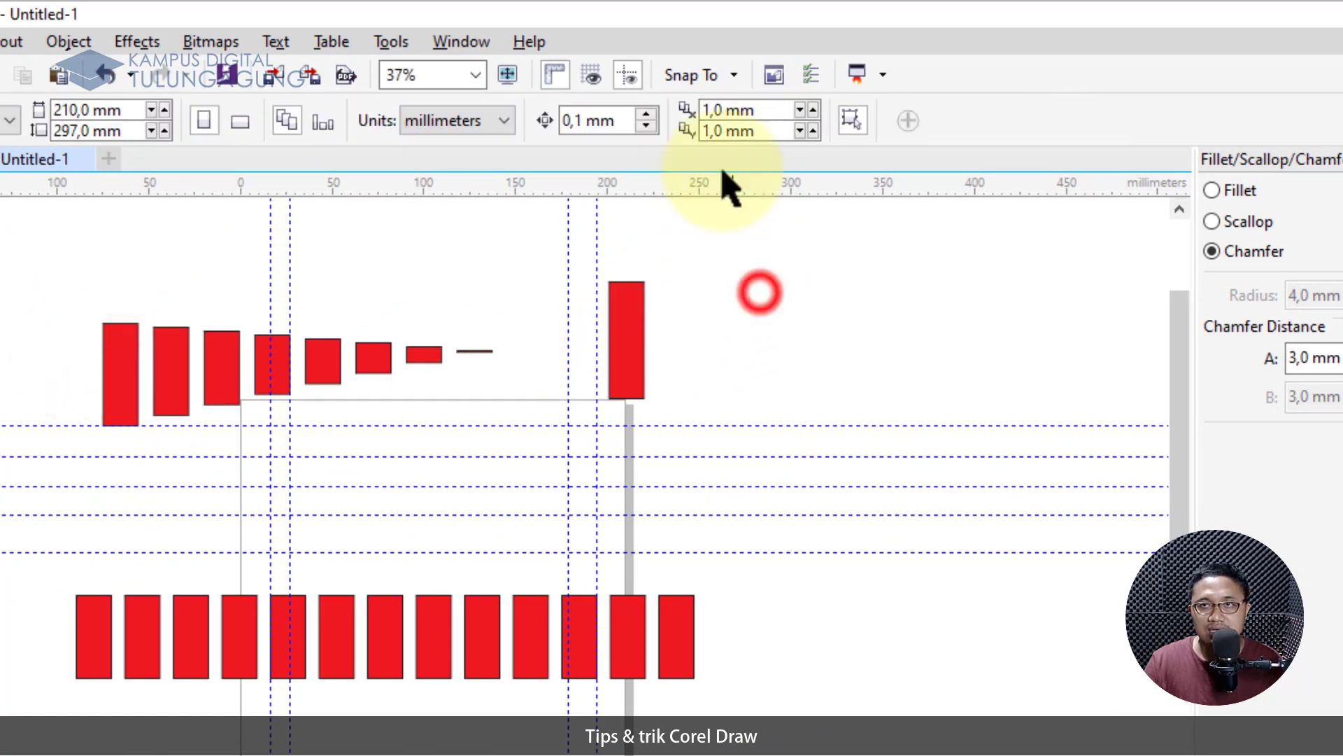
- Try duplicating the separated tall rectangle with a 5 mm duplicate distance in both directions and delete the copy
left_click(773, 112)
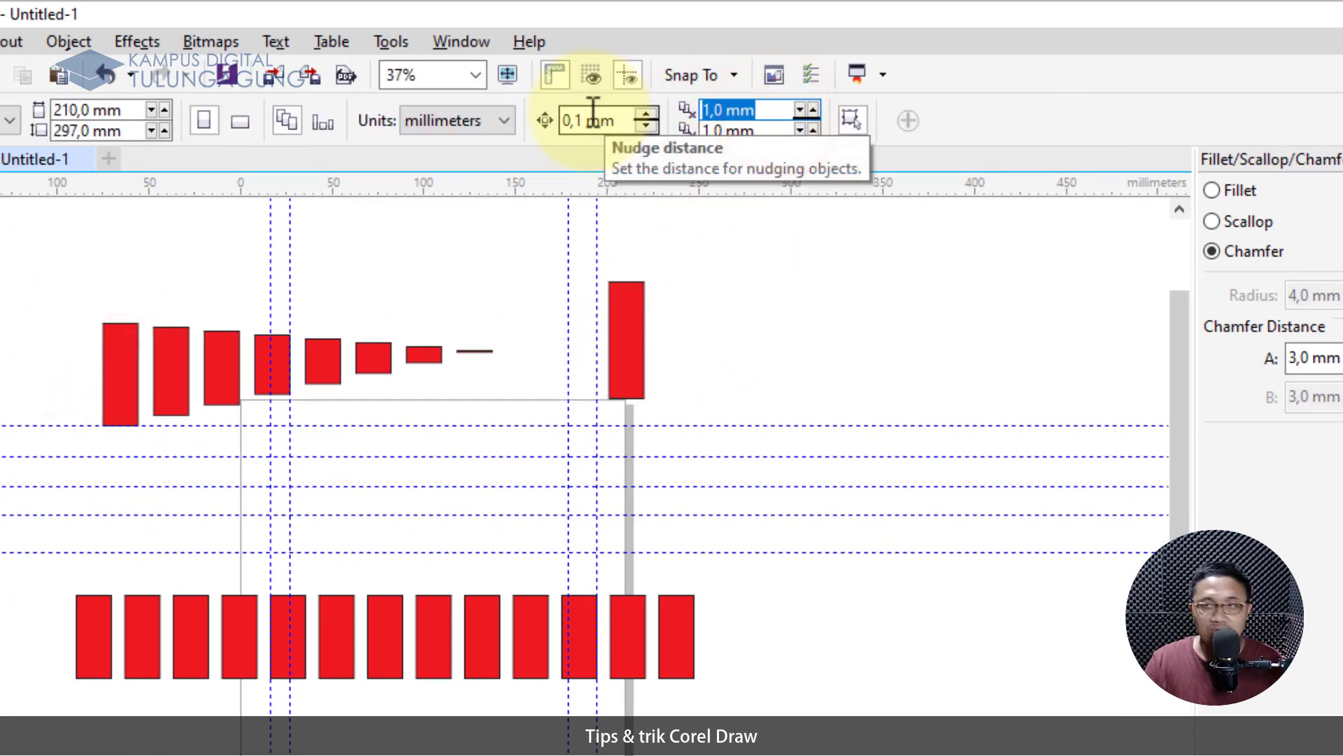
type("5")
left_click(773, 129)
left_click(766, 303)
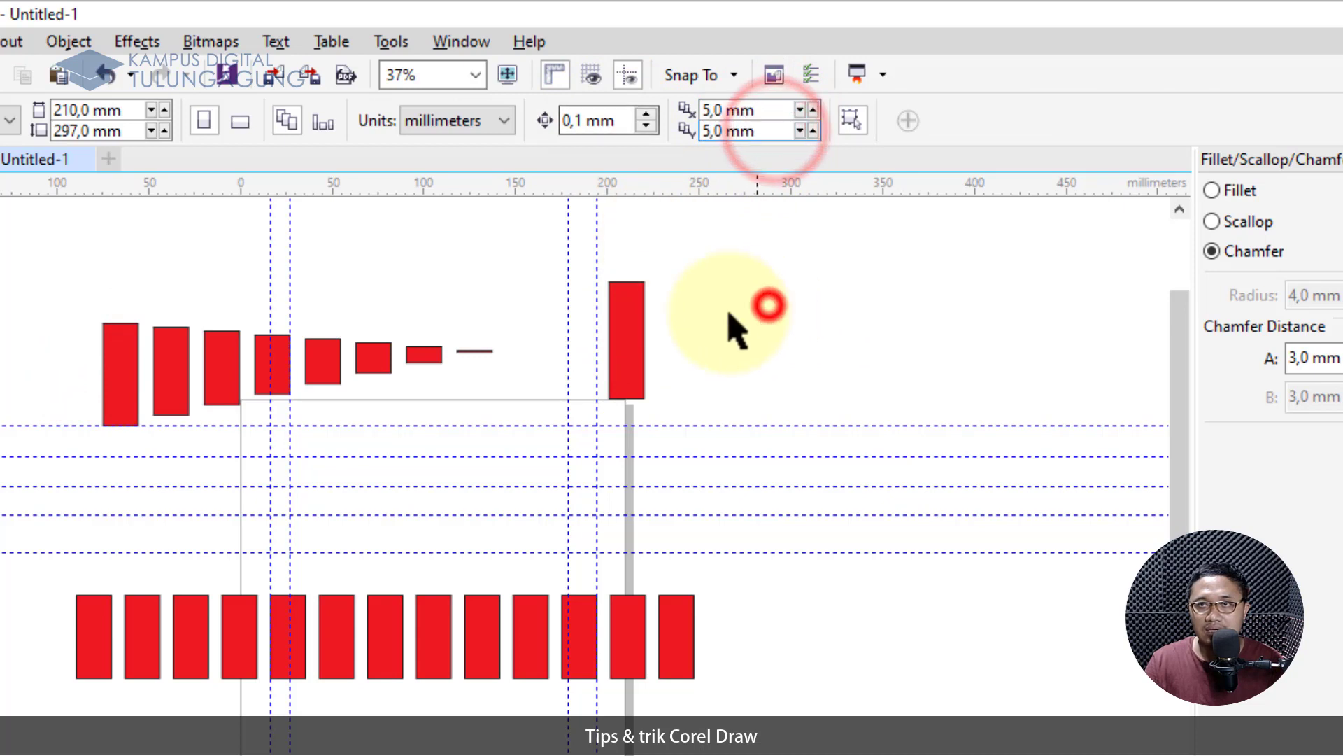
left_click(639, 313)
key("ctrl+d")
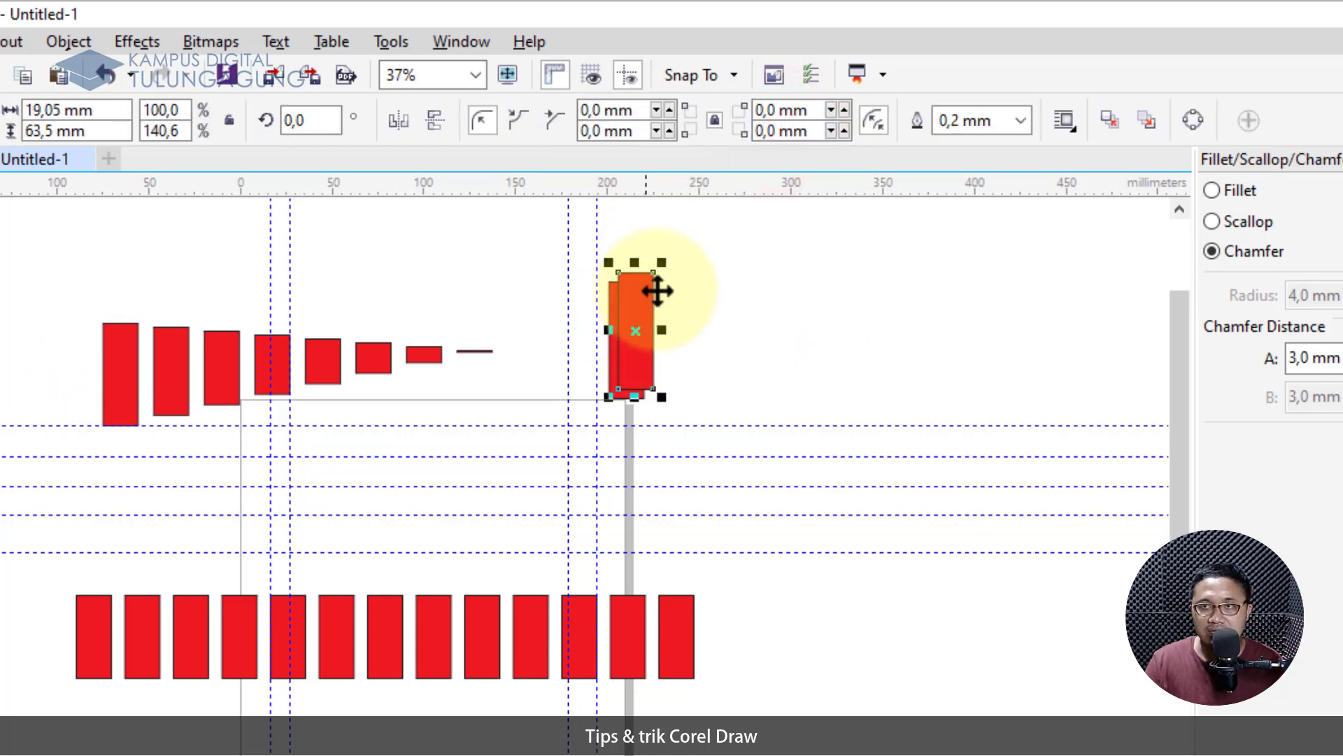
key("Delete")
- Set the duplicate distance to 50 mm in both directions and duplicate the separated tall rectangle
left_click(762, 110)
type("50")
key("Tab")
type("50")
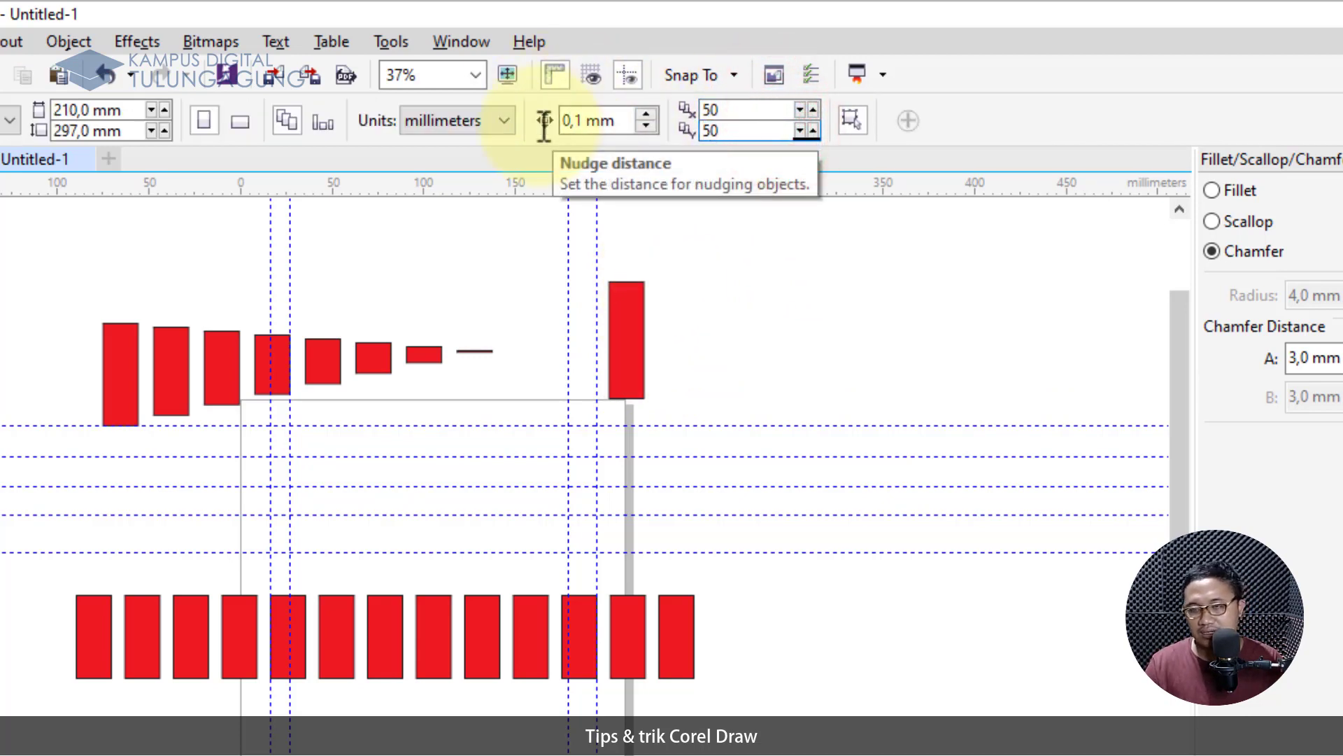
left_click(642, 344)
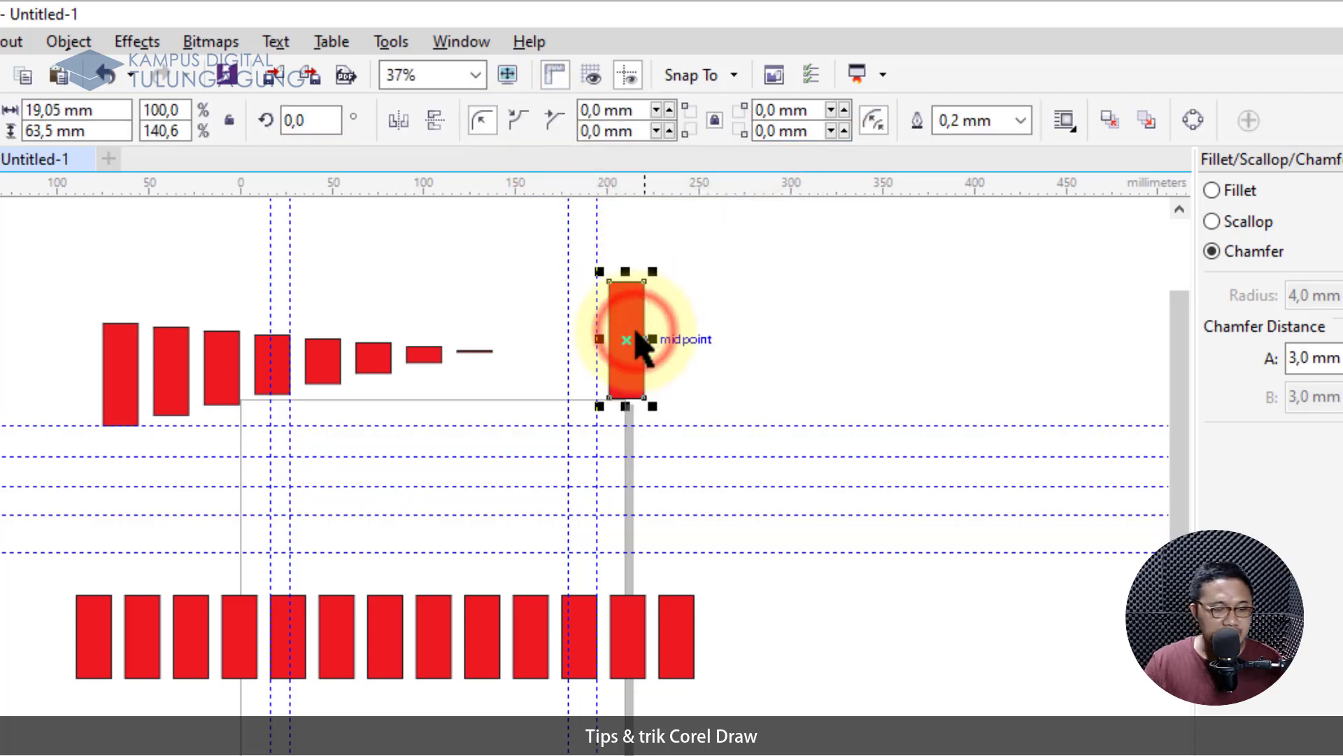
left_click_drag(642, 344, 718, 298)
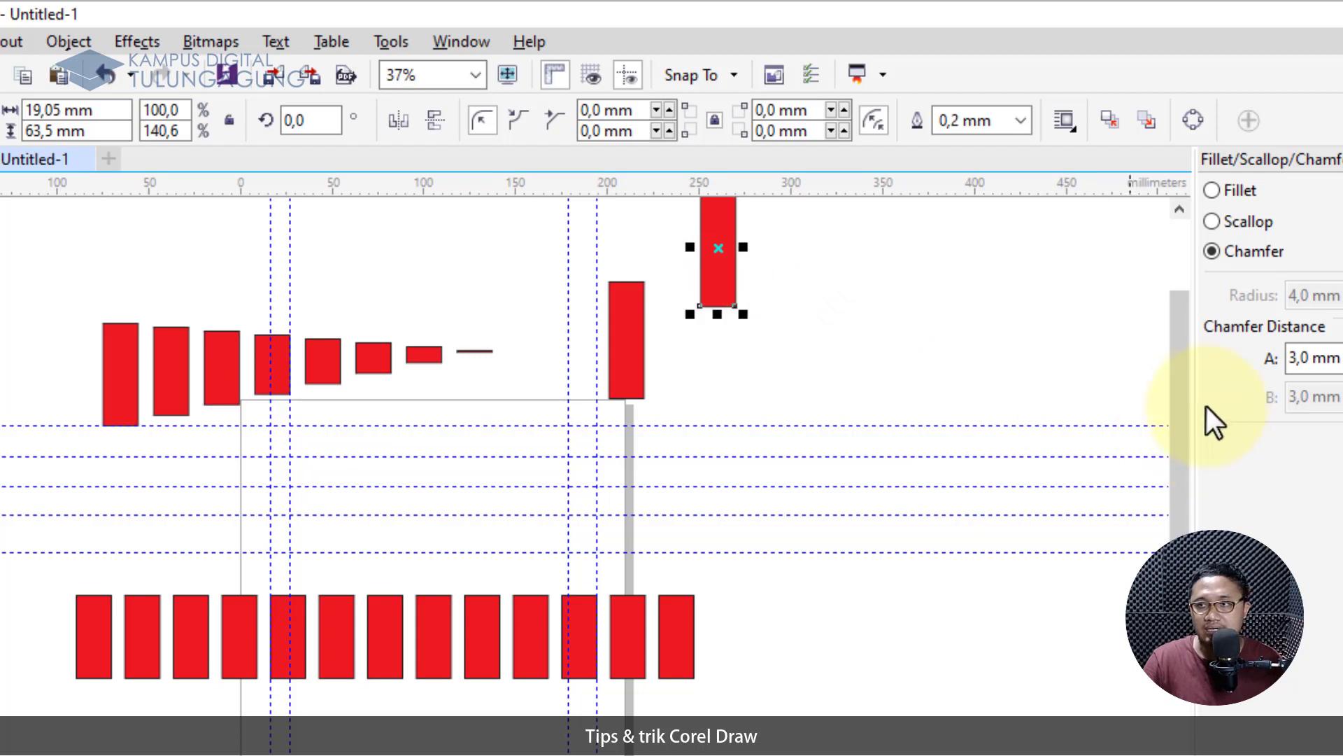
left_click_drag(1182, 397, 1184, 344)
left_click(616, 315)
left_click(629, 389)
left_click(863, 283)
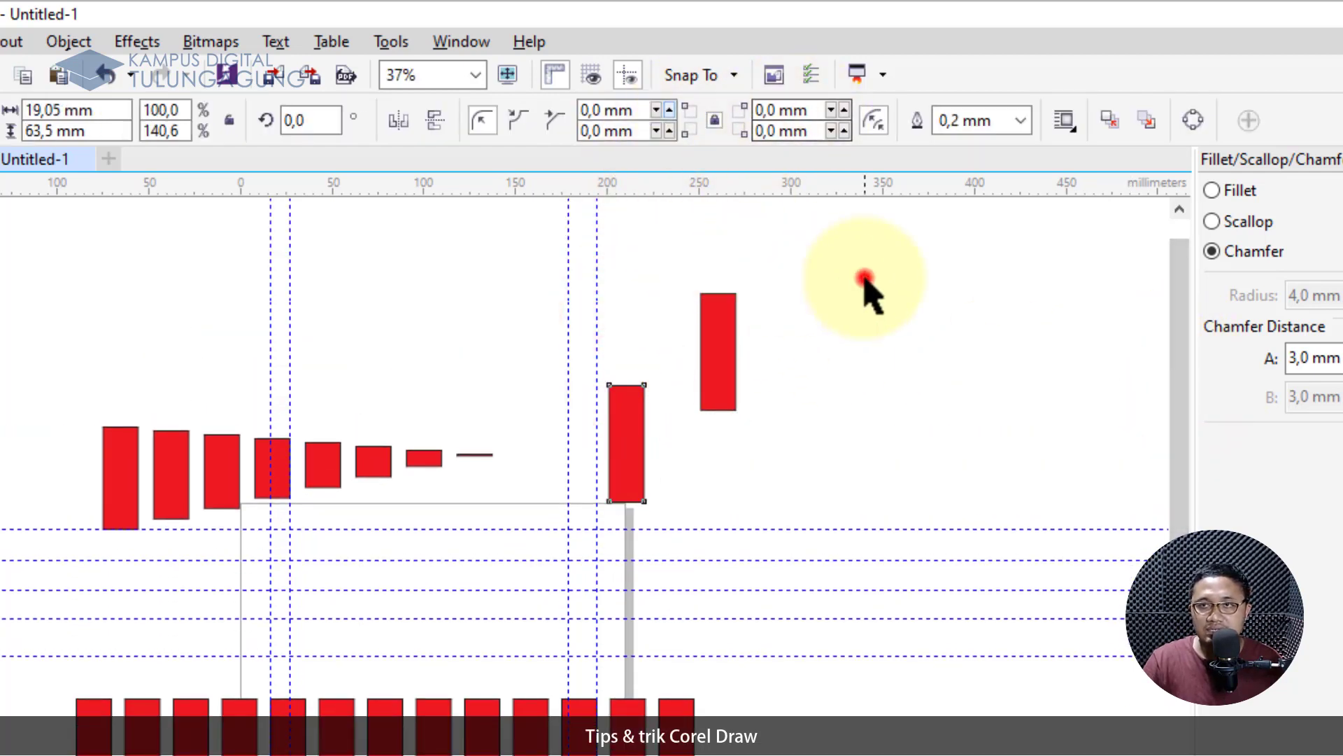
- Duplicate the lower tall rectangle with a 10 mm duplicate distance in both directions and move it and its copy apart
left_click(773, 110)
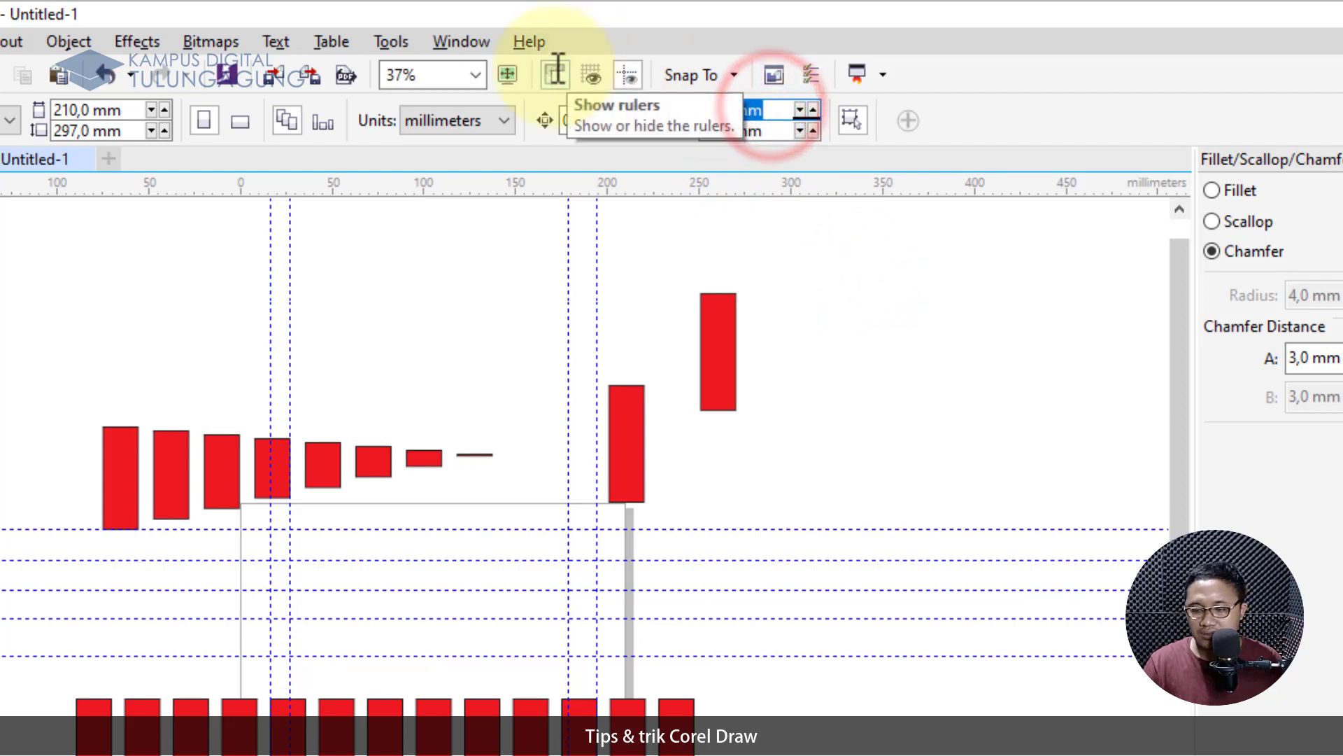
type("10")
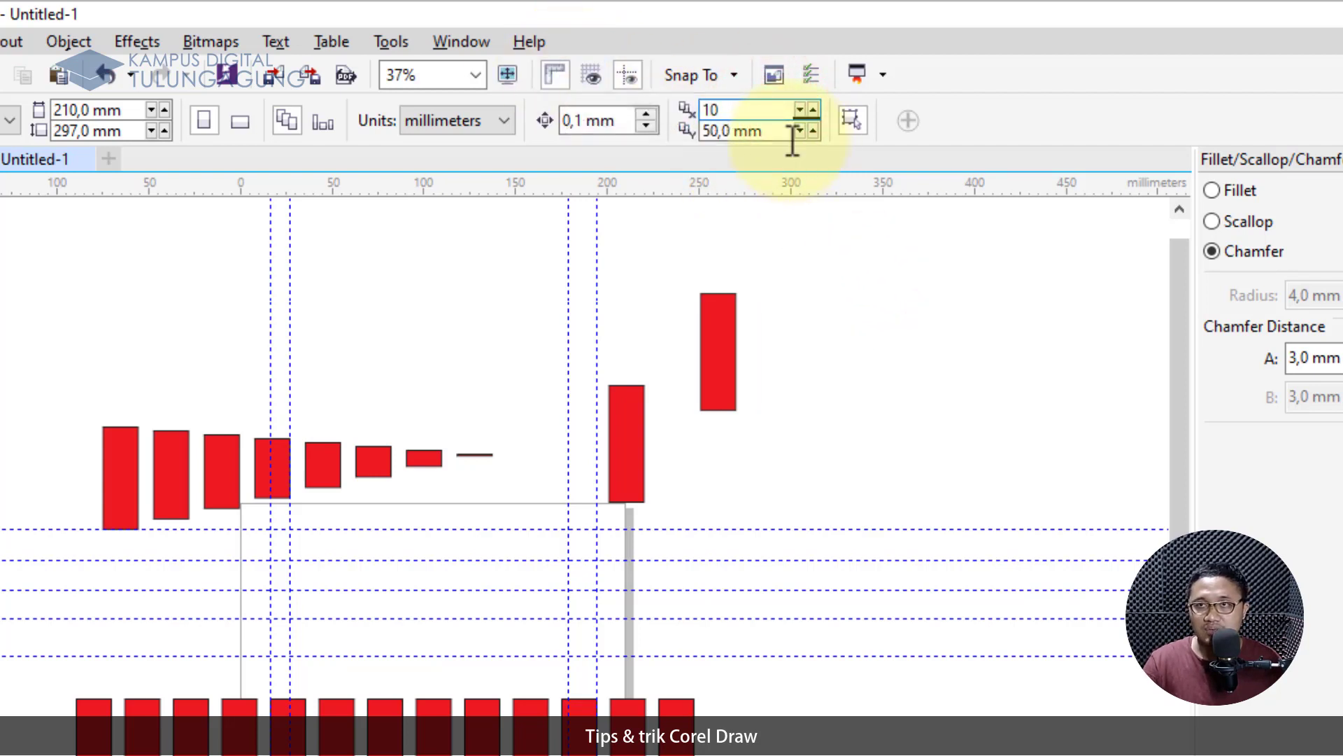
left_click(773, 130)
type("10")
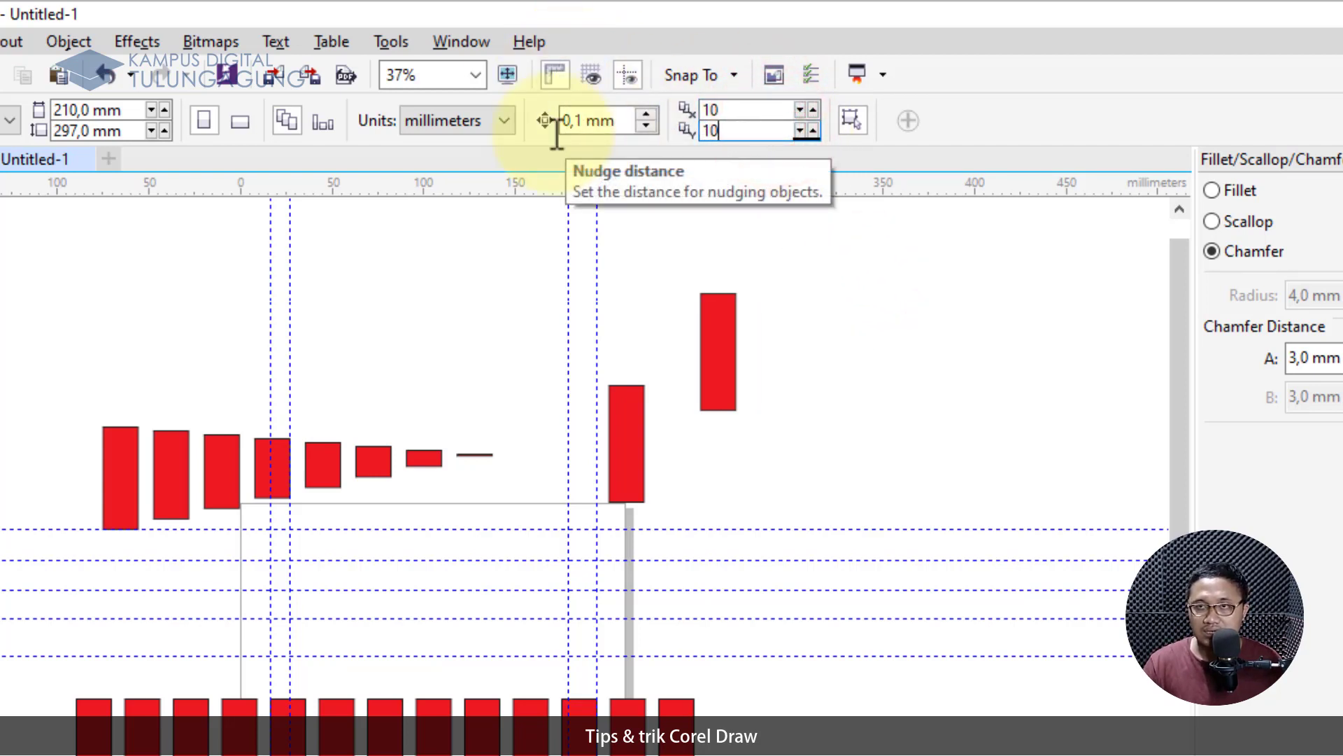
left_click(628, 446)
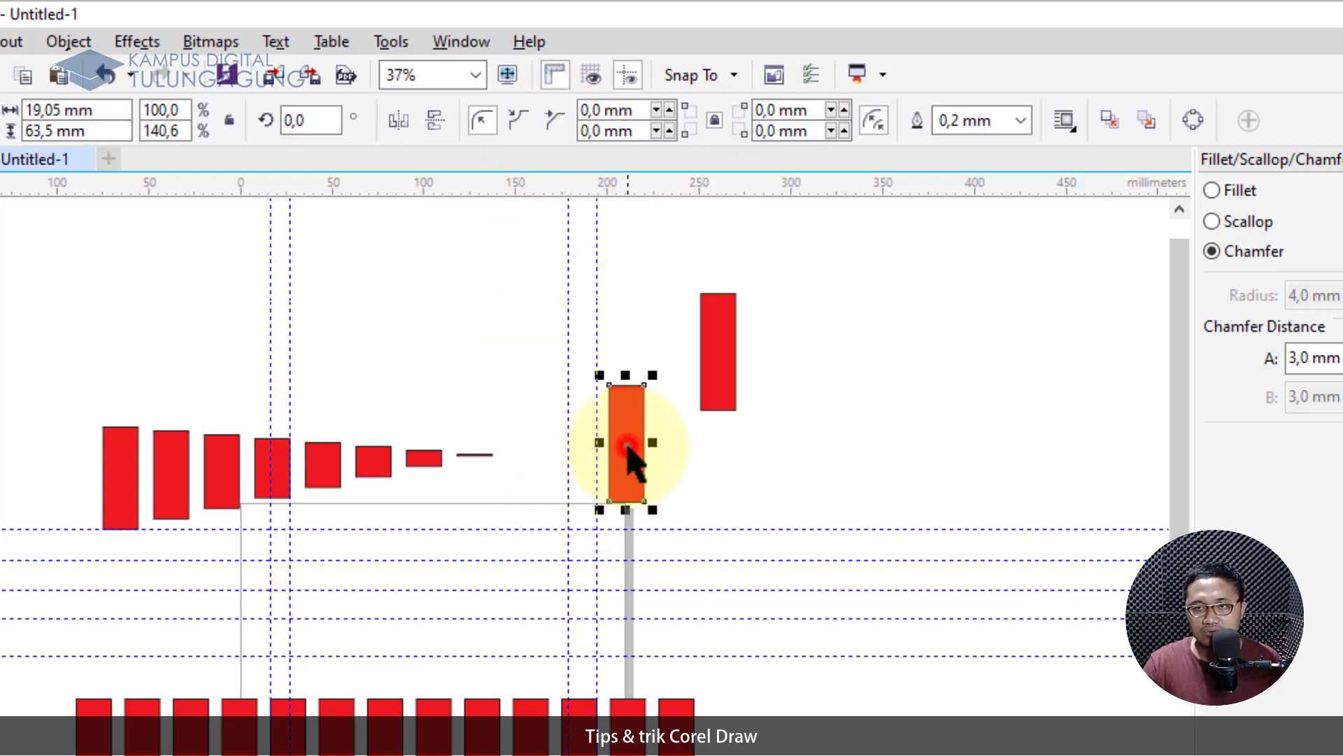
key("ctrl+d")
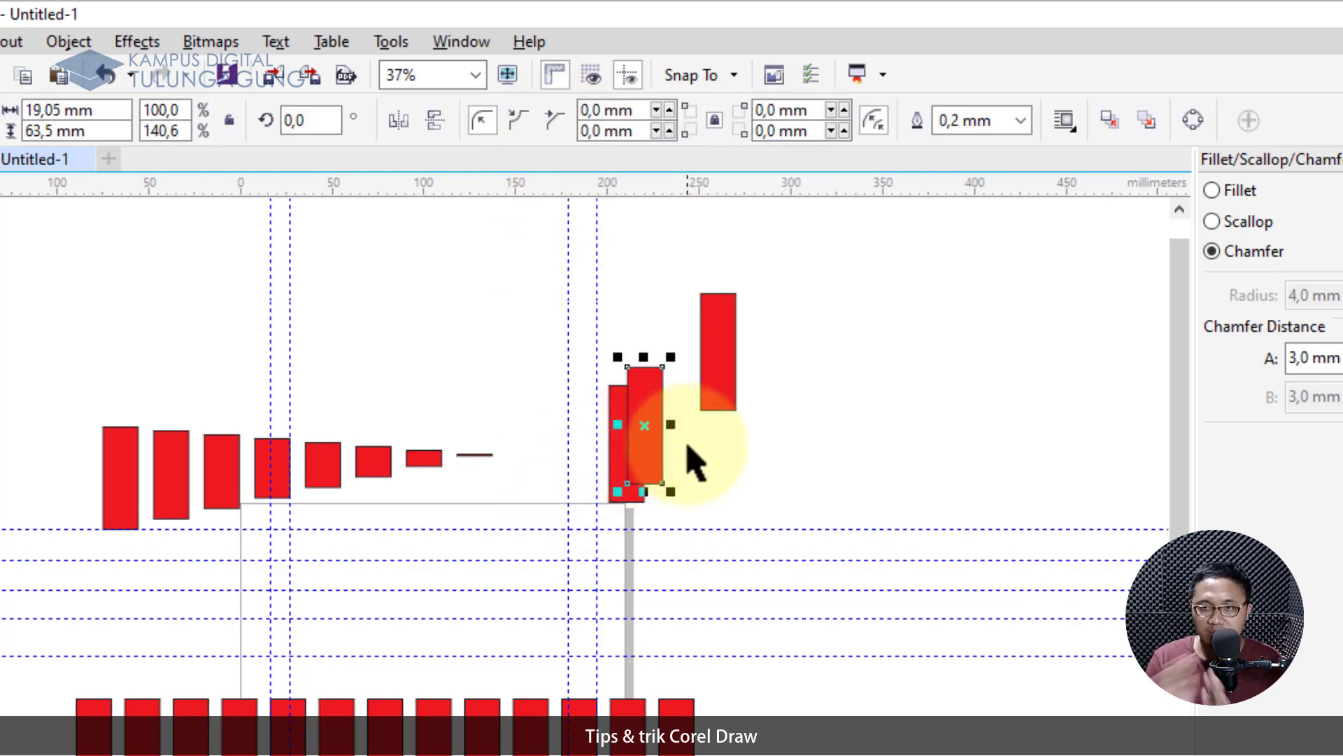
left_click_drag(649, 447, 596, 507)
left_click(627, 249)
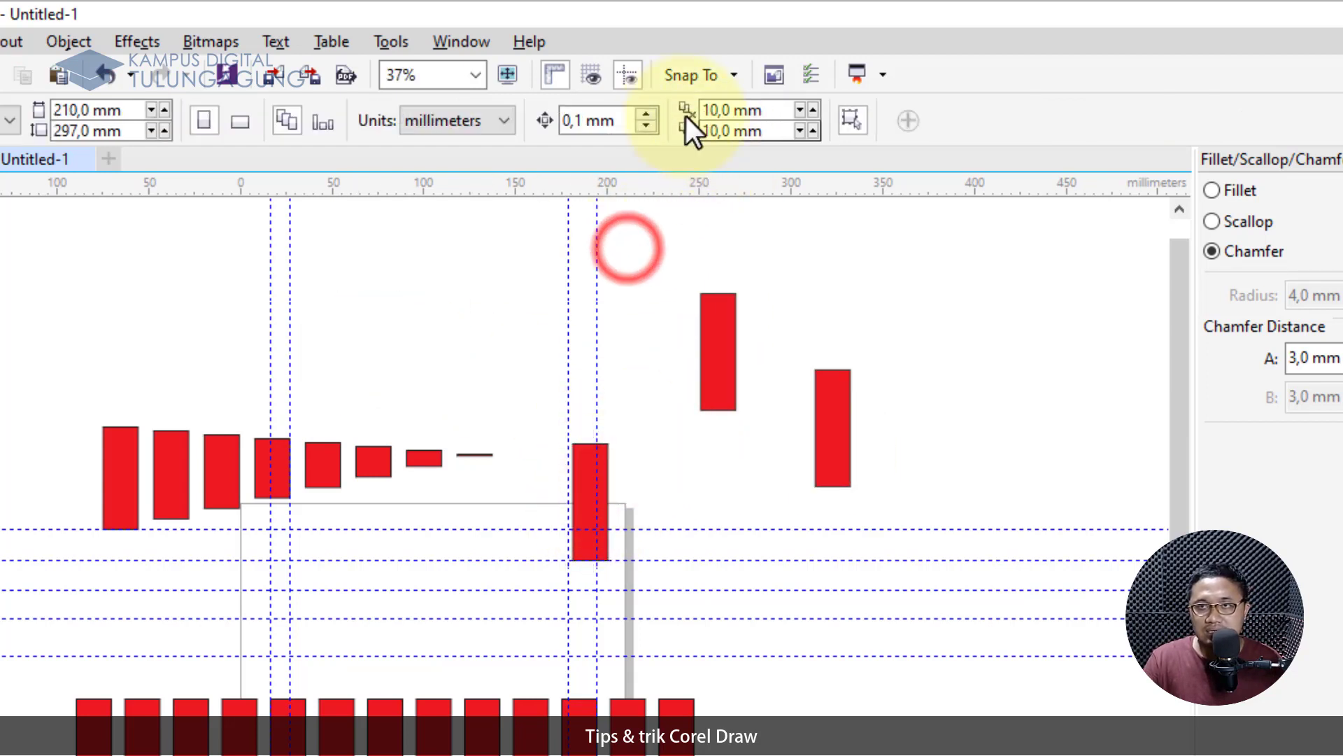
- Reset the duplicate distance to 0 mm horizontally and vertically
left_click(783, 110)
type("0")
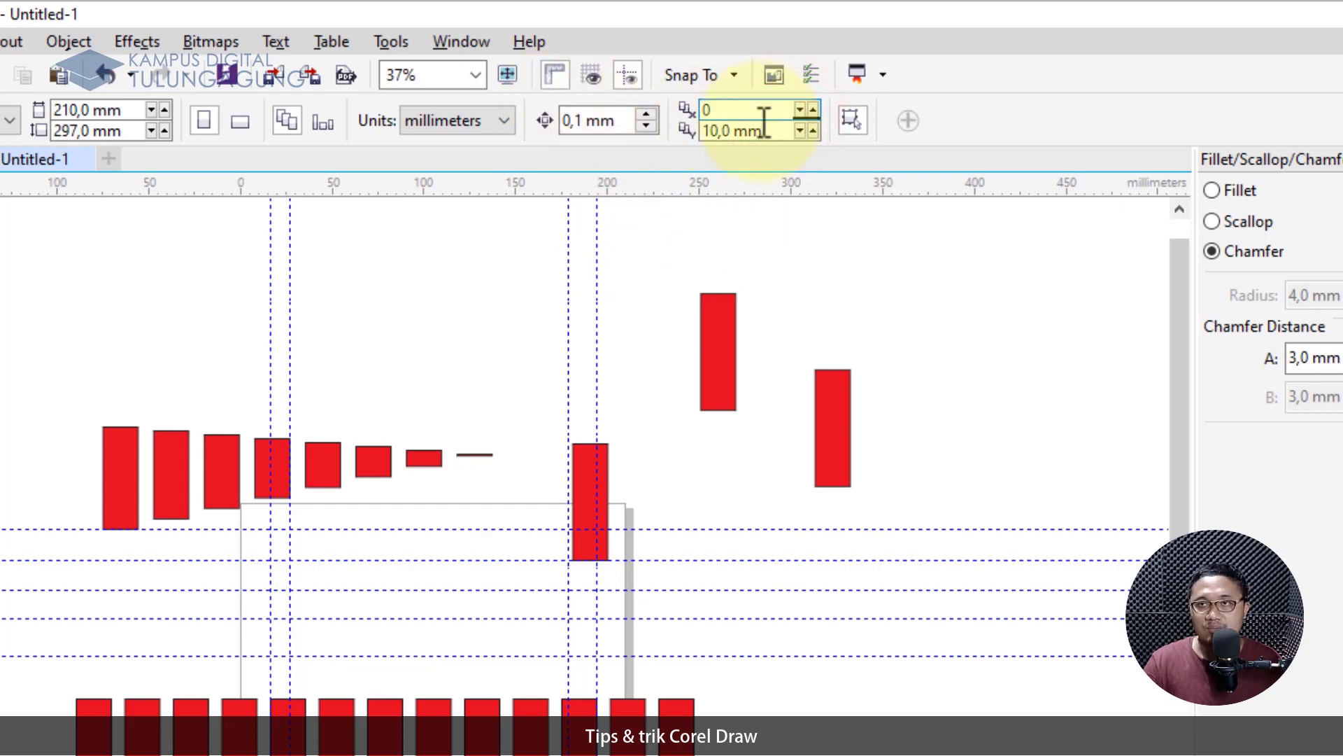
left_click(785, 129)
type("0")
key("Return")
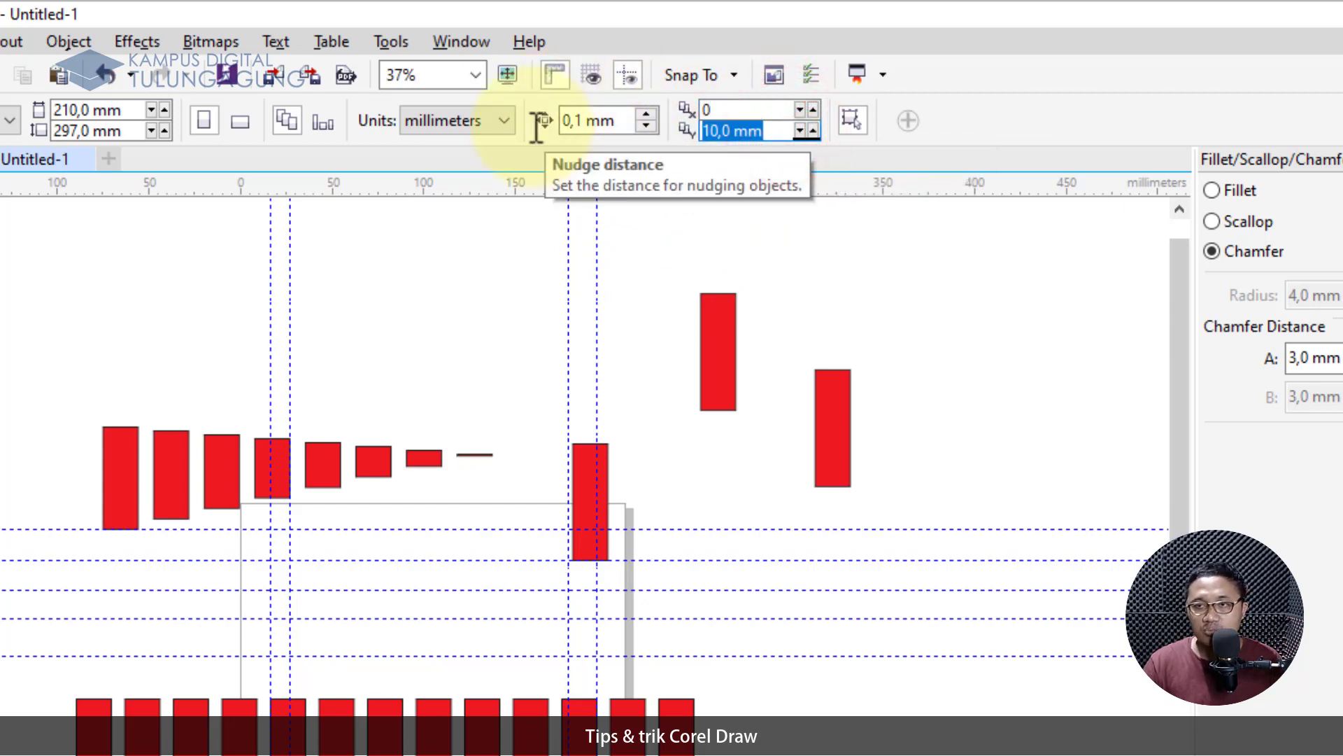
left_click(626, 498)
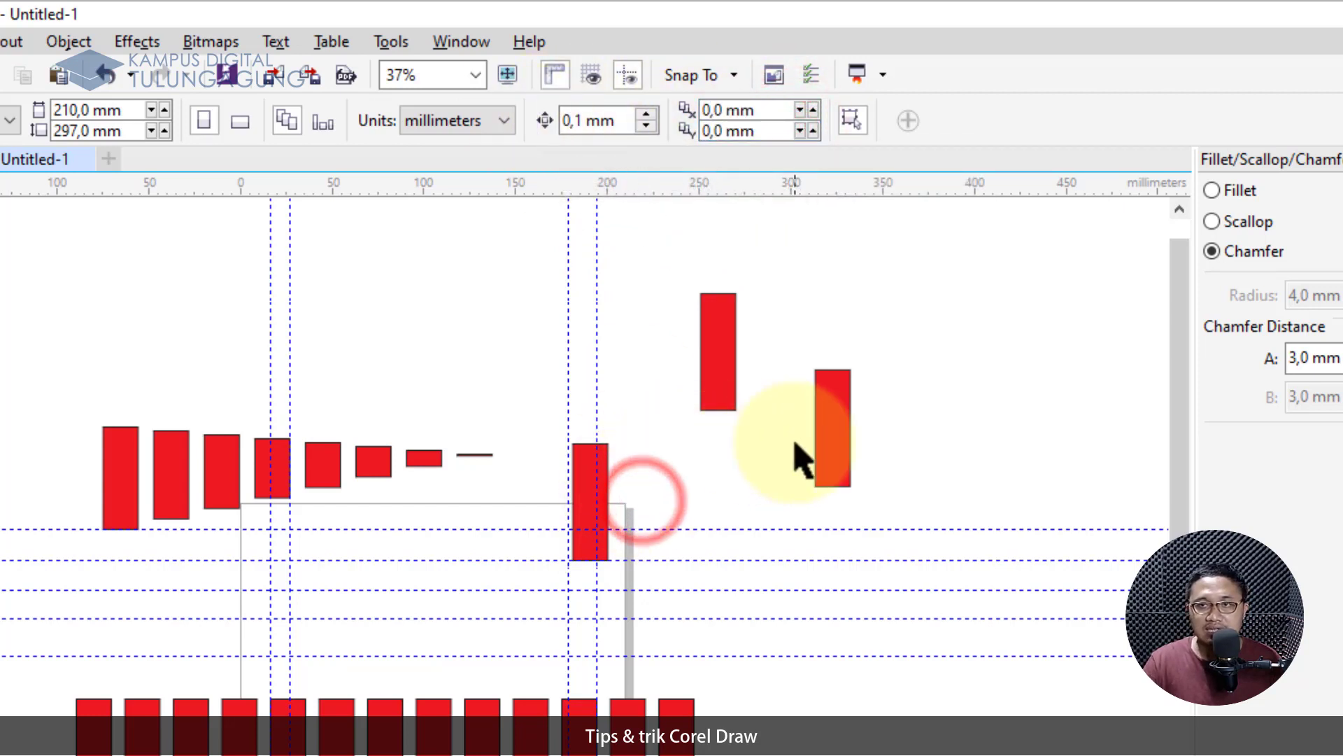
- Move the lower tall rectangle to about X 209.8 mm, Y 300.6 mm and undo a further shift to the right
scroll(804, 420, "up", 2)
left_click_drag(435, 435, 489, 420)
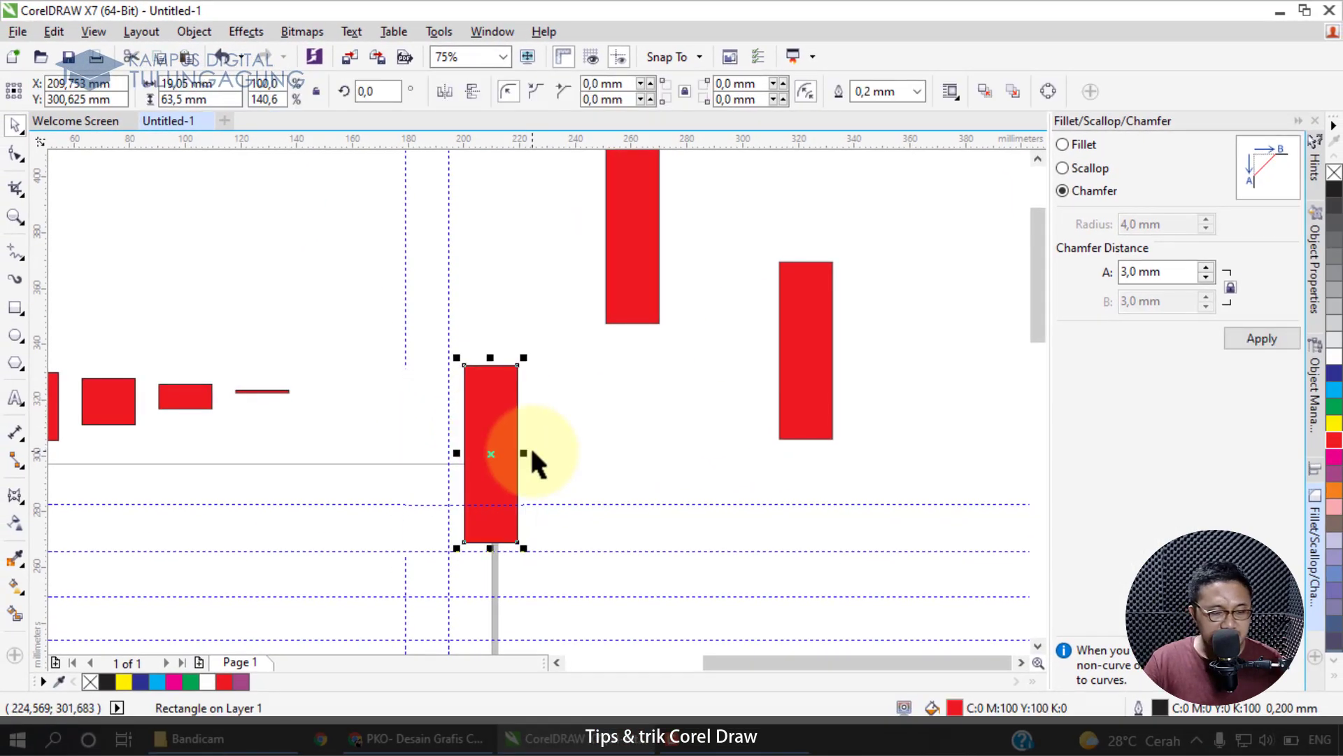
left_click_drag(504, 441, 609, 438)
key("ctrl+z")
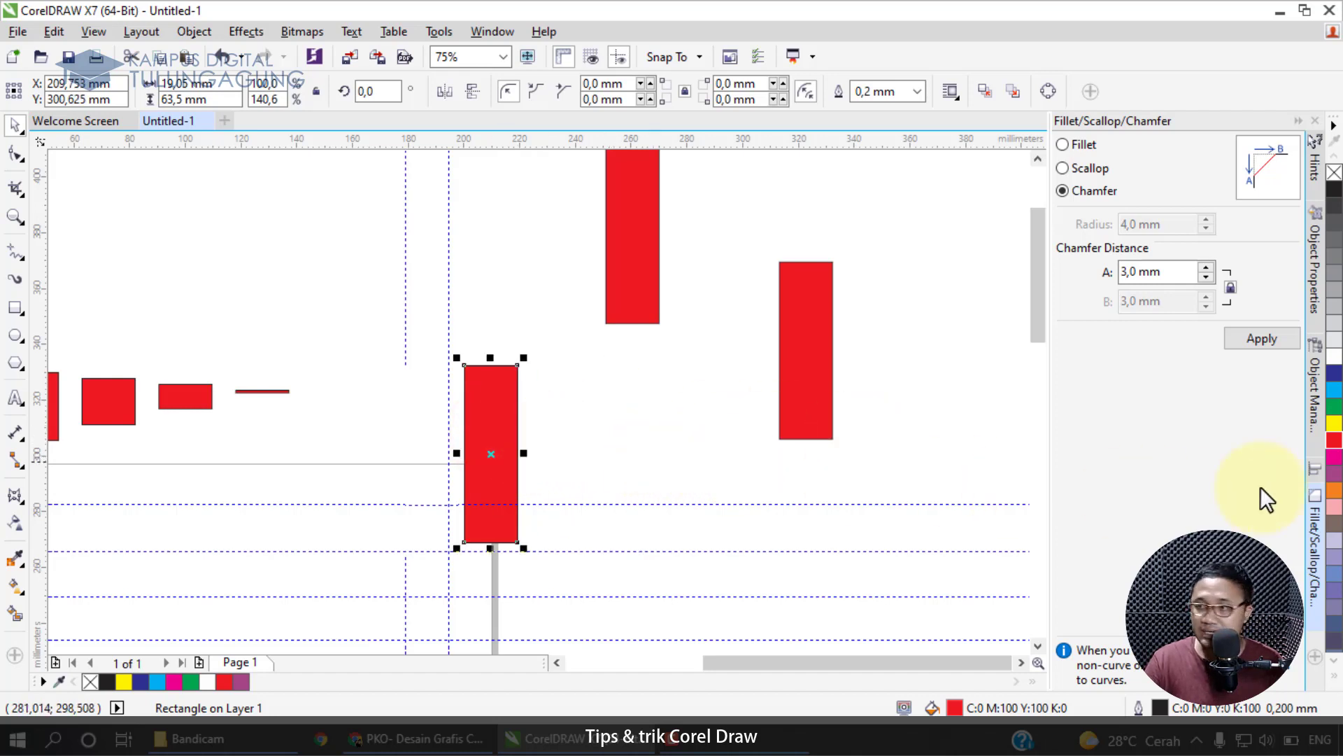
- Place a blue copy beside the red rectangle at about X 233.4 mm and repeat the duplication with a yellow fill
left_click(1334, 374)
left_click_drag(530, 421, 581, 426)
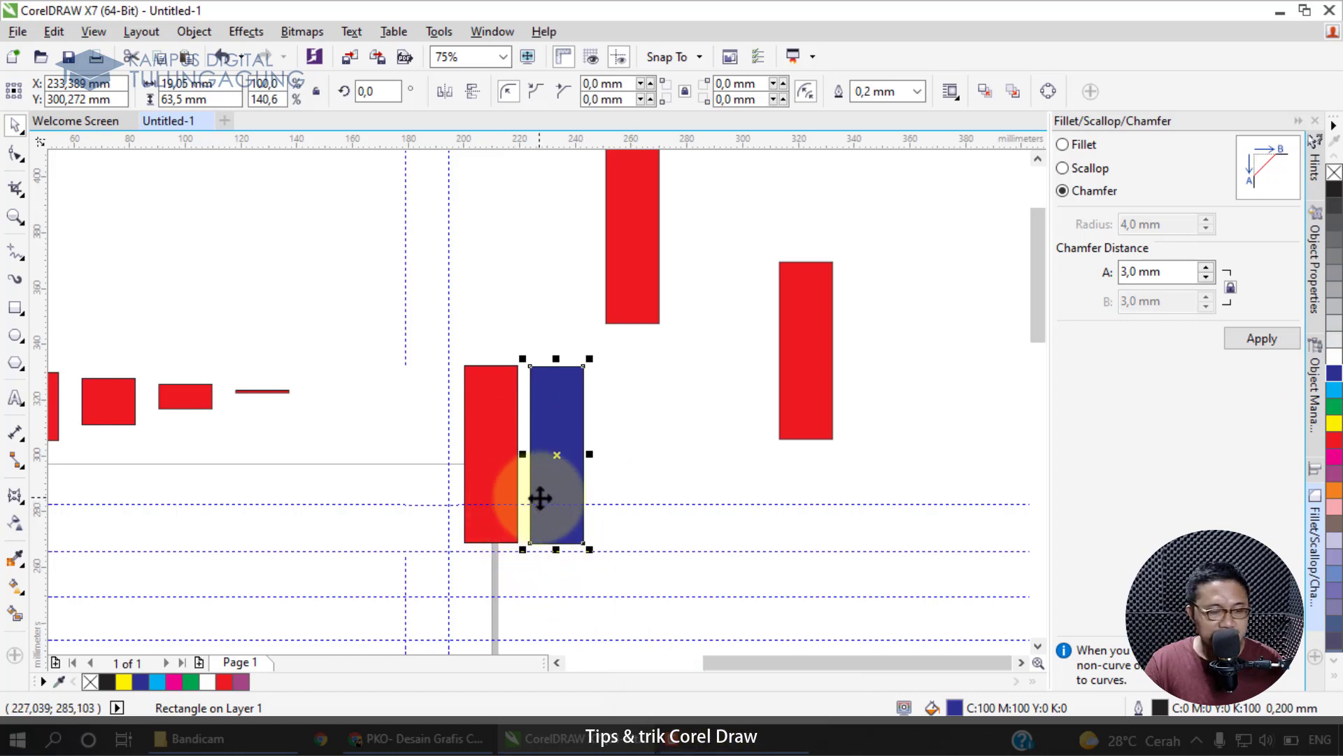
key("ctrl+r")
left_click(1334, 422)
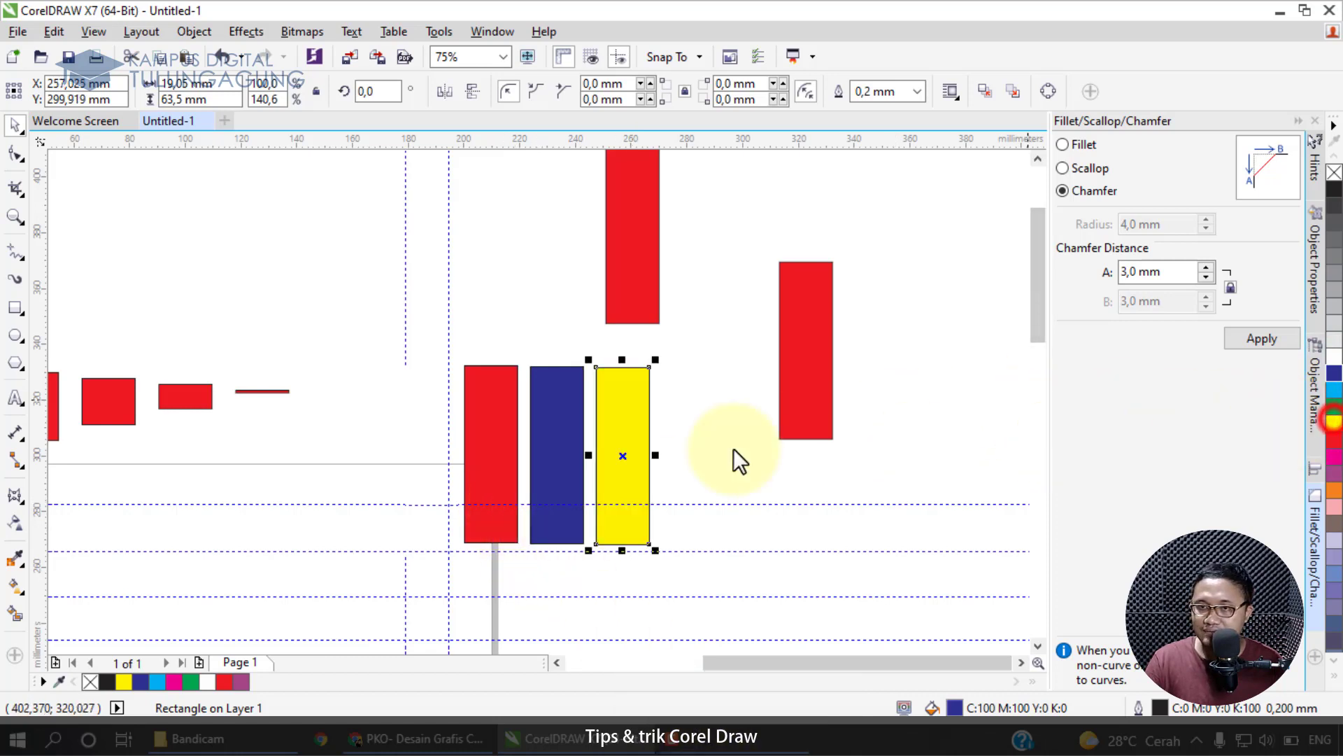
- Duplicate the yellow rectangle twice more with the same spacing to extend the coloured row
left_click_drag(618, 437, 649, 457)
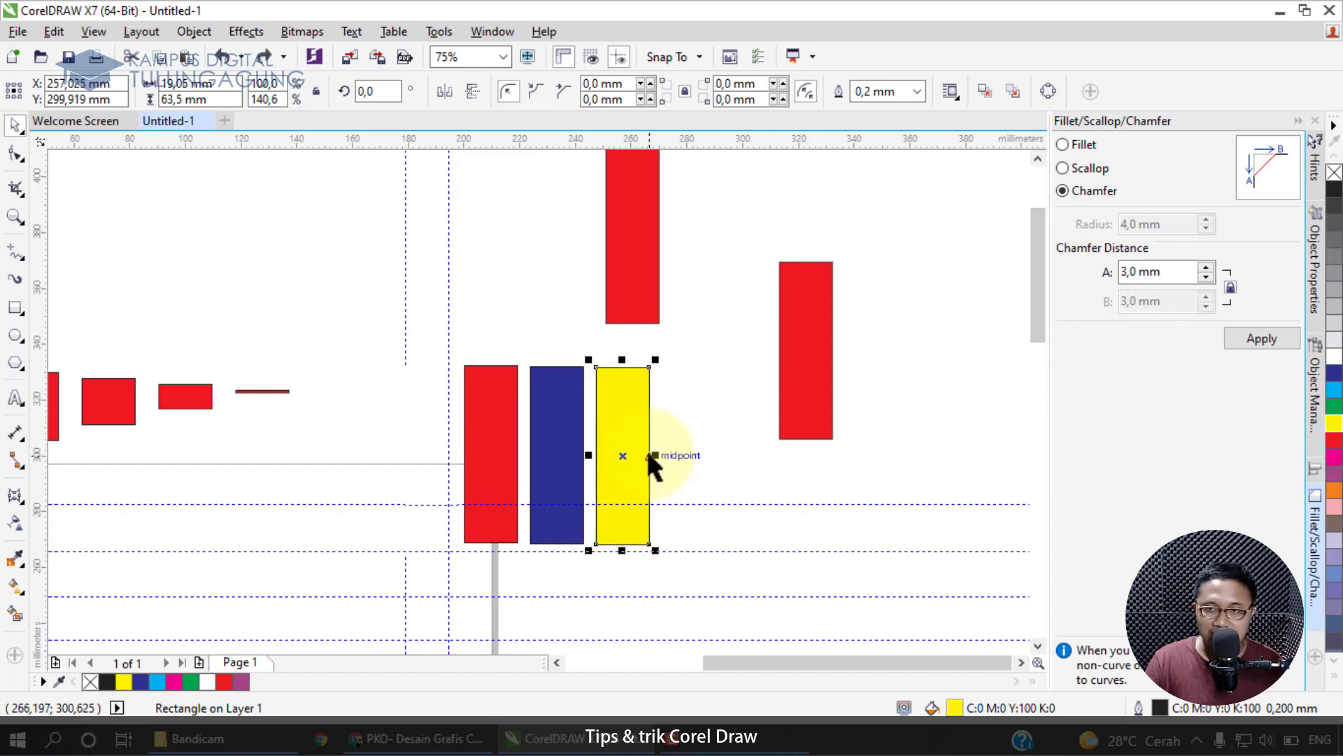
key("ctrl+d")
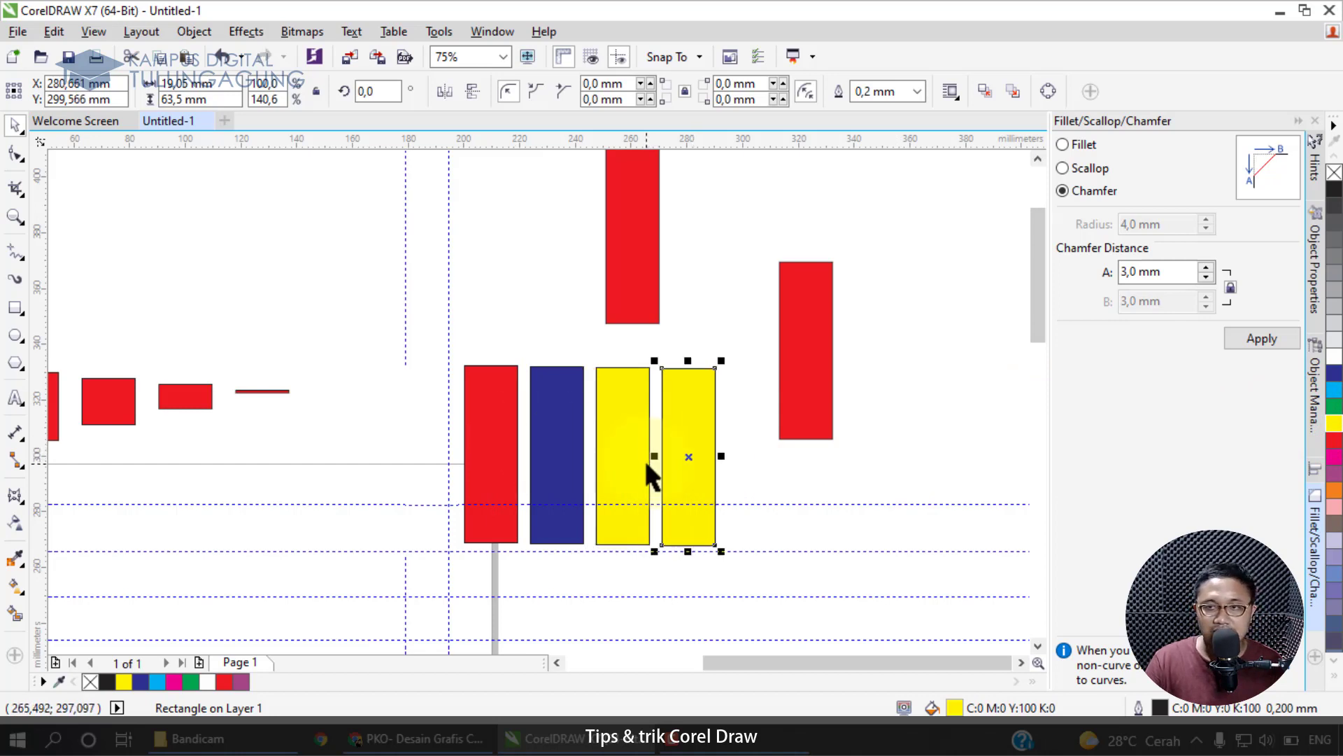
key("ctrl+d")
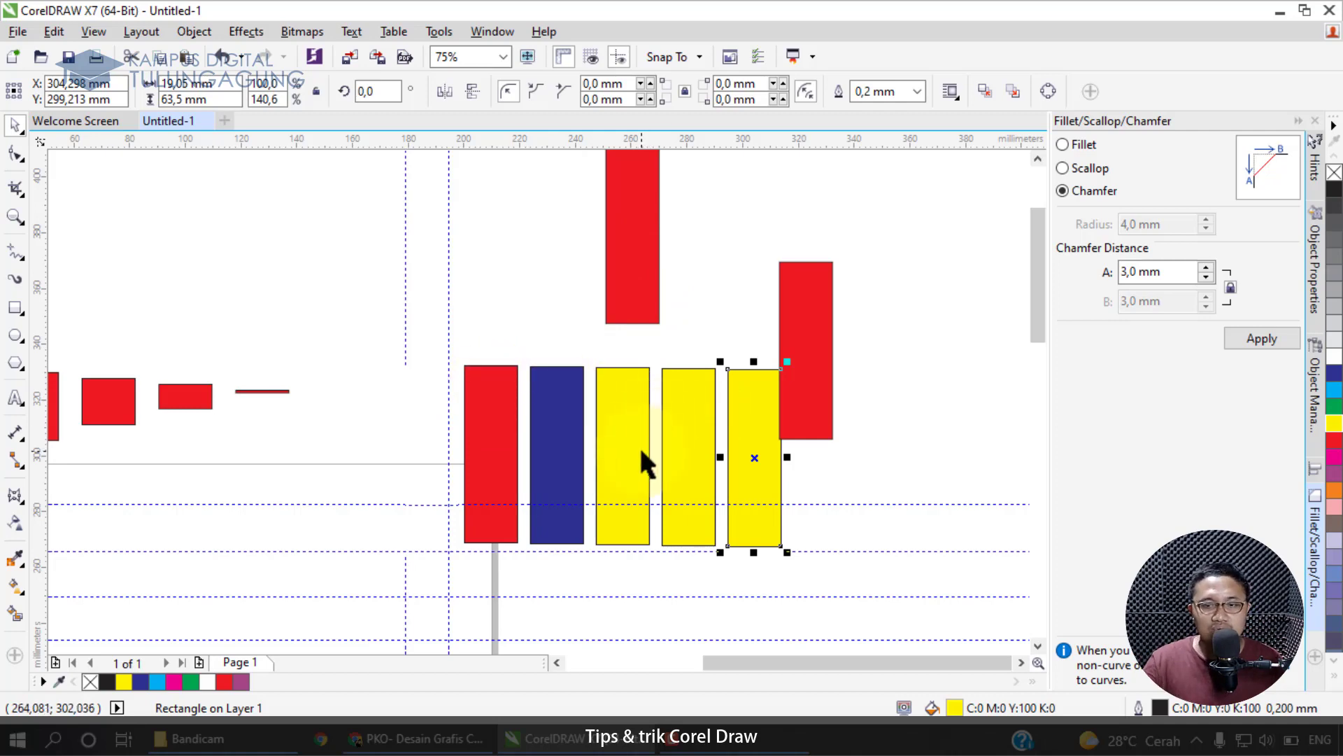
- Switch to the PKO- Desain Grafis CorelDRAW mind map in the browser
left_click(419, 735)
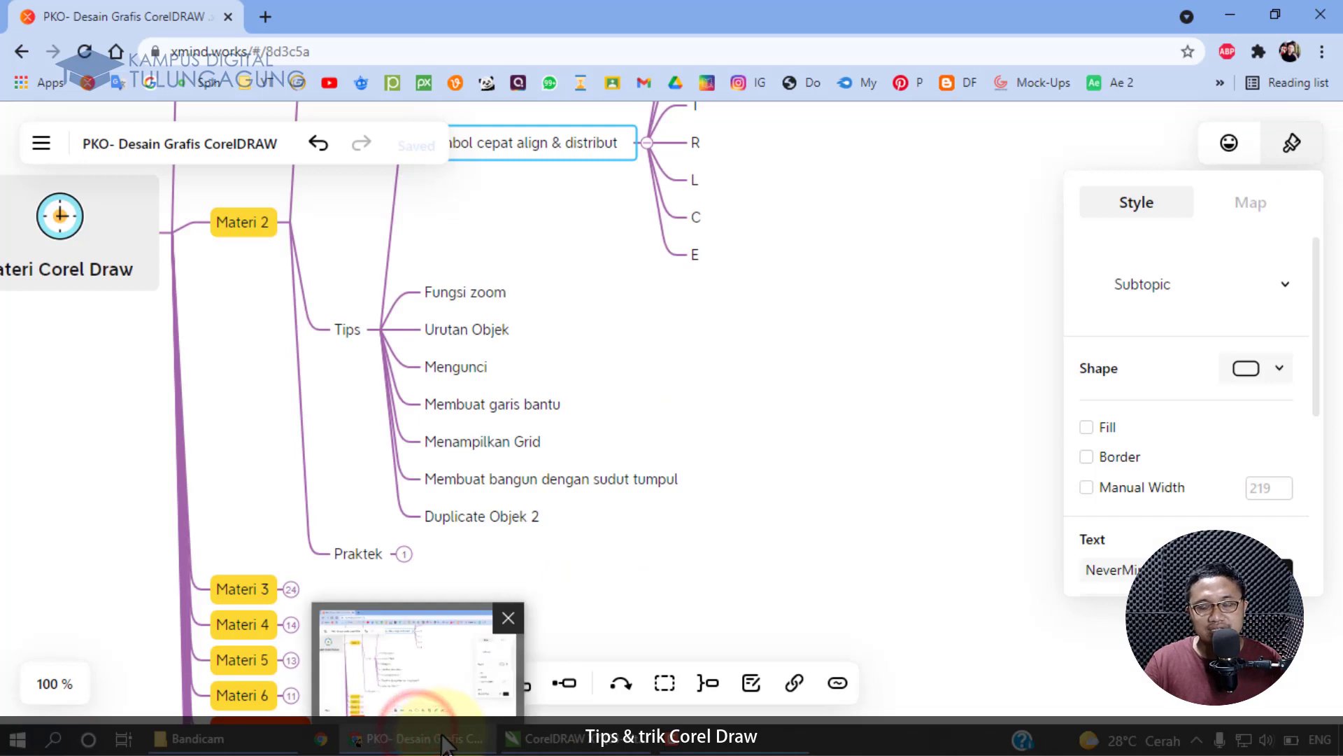